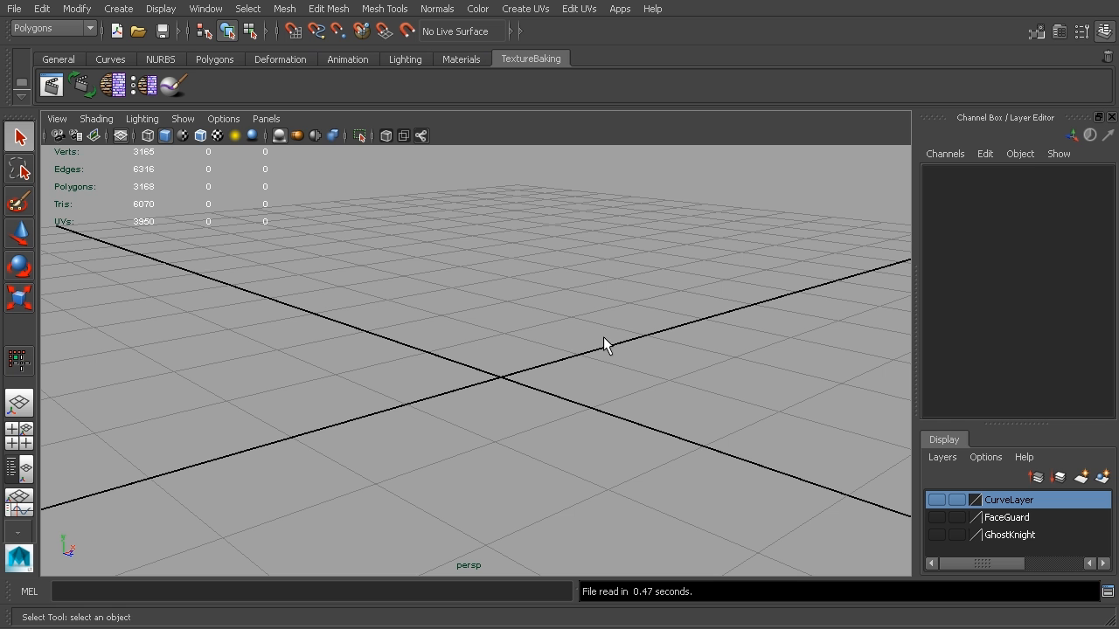
# Step: Create a polygon cube at the origin and frame it in the perspective view
pyautogui.click(118, 9)
pyautogui.moveTo(128, 35)
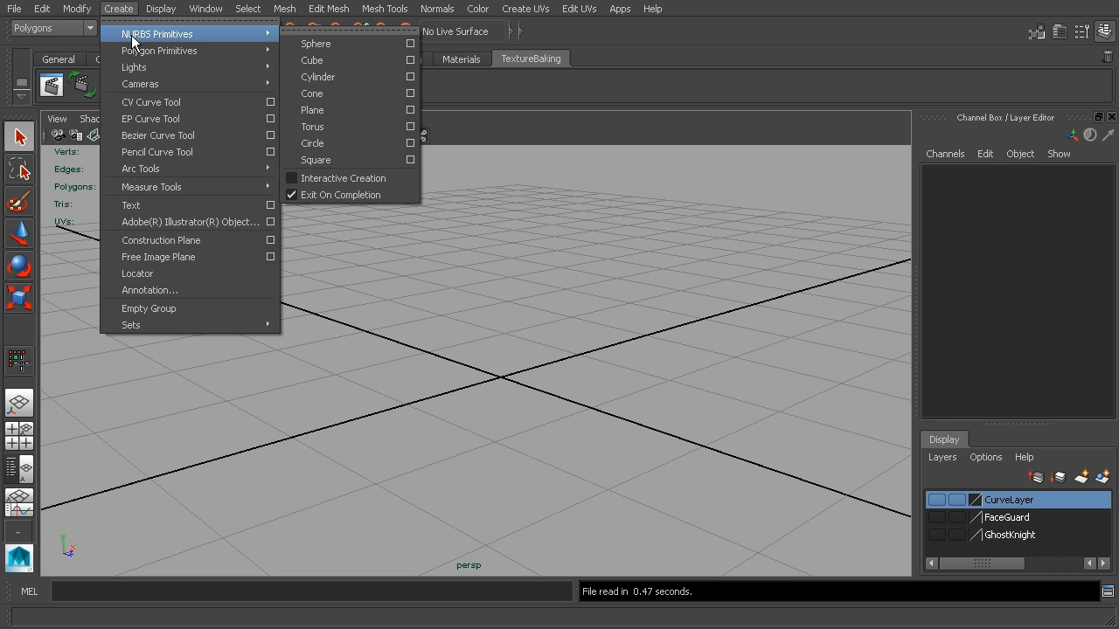
pyautogui.moveTo(141, 58)
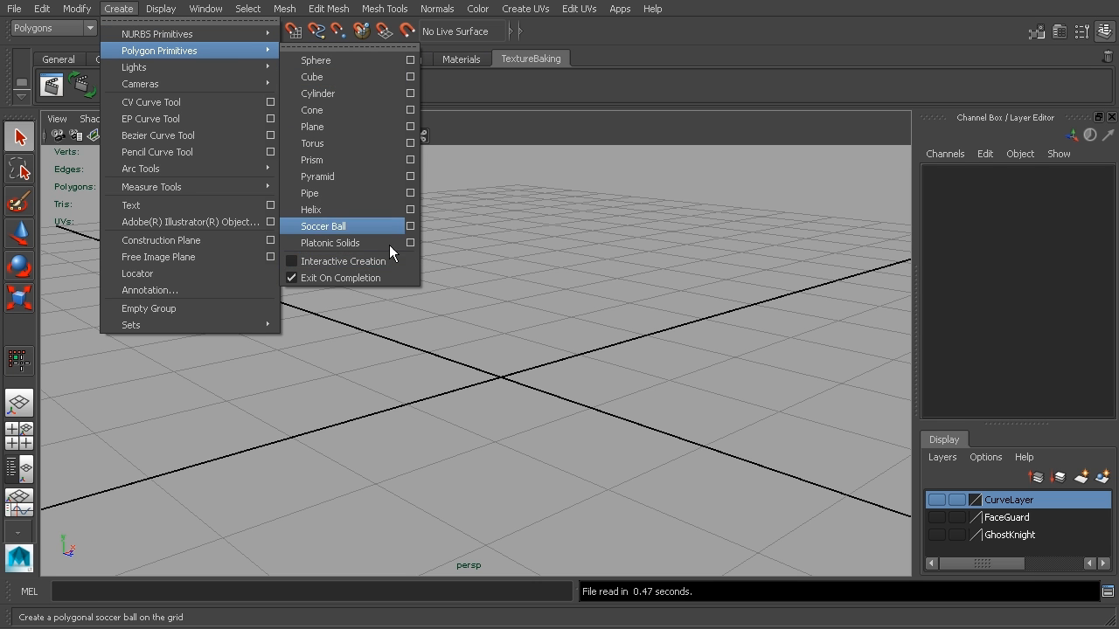
pyautogui.click(333, 77)
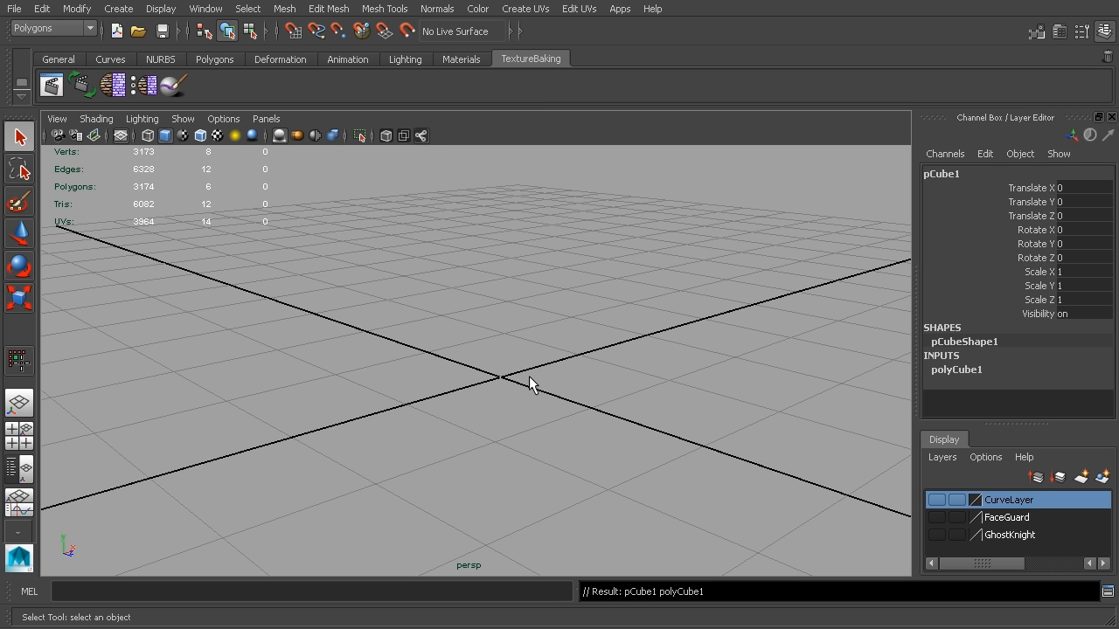
pyautogui.press('f')
# Step: Set the cube's width, height and depth subdivisions to 4
pyautogui.click(964, 374)
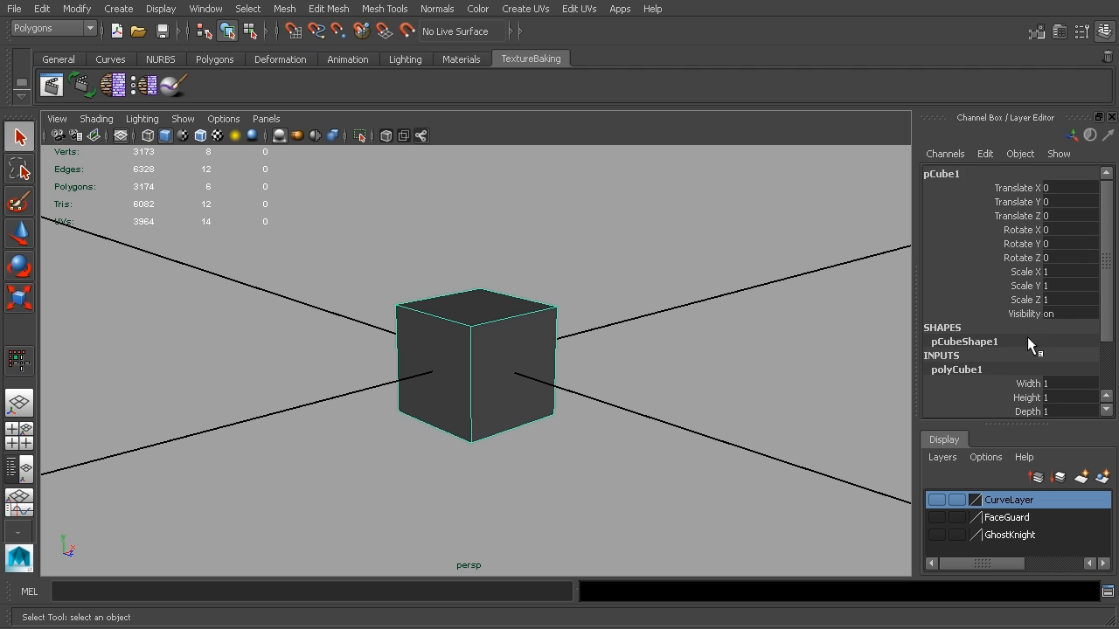
pyautogui.scroll(-3, 1023, 332)
pyautogui.click(1012, 355)
pyautogui.moveTo(1011, 356); pyautogui.dragTo(1014, 383)
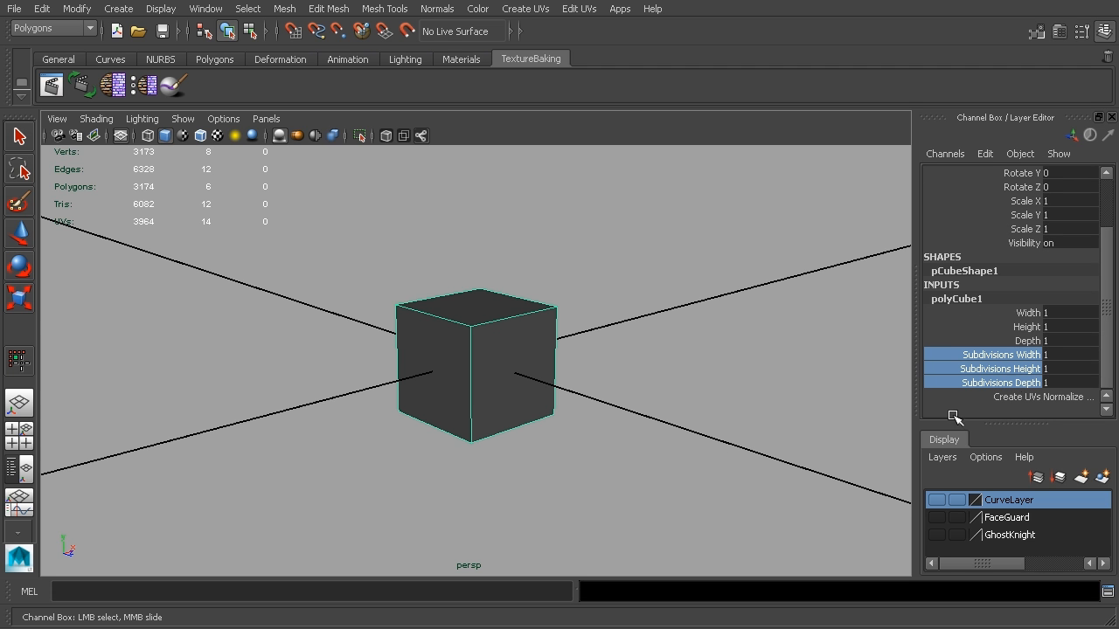
pyautogui.moveTo(692, 386); pyautogui.dragTo(717, 385, button='middle')
pyautogui.moveTo(602, 402)
pyautogui.mouseDown(button='middle')
pyautogui.moveTo(633, 401)
pyautogui.moveTo(612, 402)
pyautogui.mouseUp(button='middle')
# Step: Raise the inner rows of vertices across the cube's top to form a peaked ridge
pyautogui.keyDown('alt'); pyautogui.moveTo(621, 408); pyautogui.dragTo(612, 349); pyautogui.keyUp('alt')
pyautogui.moveTo(517, 270); pyautogui.dragTo(480, 262, button='right')
pyautogui.keyDown('alt'); pyautogui.moveTo(480, 263); pyautogui.dragTo(463, 291); pyautogui.keyUp('alt')
pyautogui.press('w')
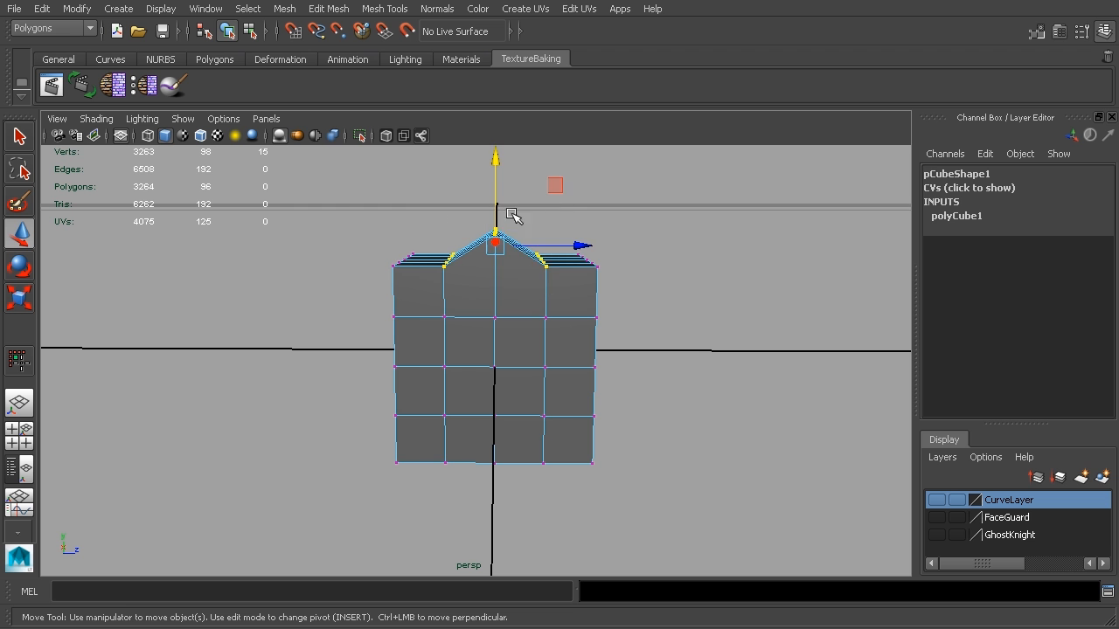
pyautogui.moveTo(499, 200); pyautogui.dragTo(497, 175)
# Step: Move the horizontal vertex rows on the block's front and back along Z to give it a rounded profile
pyautogui.keyDown('alt'); pyautogui.moveTo(421, 294); pyautogui.dragTo(444, 294); pyautogui.keyUp('alt')
pyautogui.moveTo(432, 243); pyautogui.dragTo(383, 270)
pyautogui.moveTo(487, 260); pyautogui.dragTo(353, 325)
pyautogui.keyDown('alt'); pyautogui.moveTo(504, 306); pyautogui.dragTo(361, 376); pyautogui.keyUp('alt')
pyautogui.moveTo(510, 352); pyautogui.dragTo(380, 419)
pyautogui.keyDown('alt'); pyautogui.moveTo(484, 416); pyautogui.dragTo(577, 389); pyautogui.keyUp('alt')
pyautogui.moveTo(522, 178); pyautogui.dragTo(495, 189)
pyautogui.keyDown('alt'); pyautogui.moveTo(579, 215); pyautogui.dragTo(578, 272); pyautogui.keyUp('alt')
pyautogui.moveTo(655, 261); pyautogui.dragTo(632, 261)
pyautogui.keyDown('alt'); pyautogui.moveTo(631, 339); pyautogui.dragTo(472, 432); pyautogui.keyUp('alt')
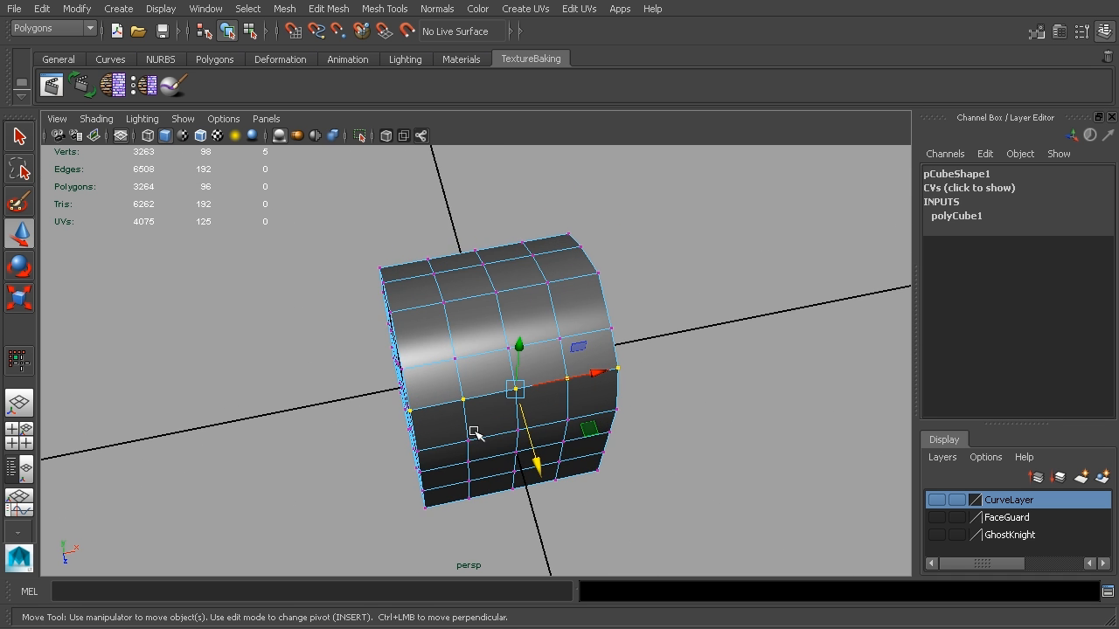
# Step: Adjust and scale the vertex columns at the two front corners to soften the block's vertical edges
pyautogui.keyDown('alt'); pyautogui.moveTo(512, 381); pyautogui.dragTo(505, 450); pyautogui.keyUp('alt')
pyautogui.keyDown('alt'); pyautogui.moveTo(577, 444); pyautogui.dragTo(475, 442); pyautogui.keyUp('alt')
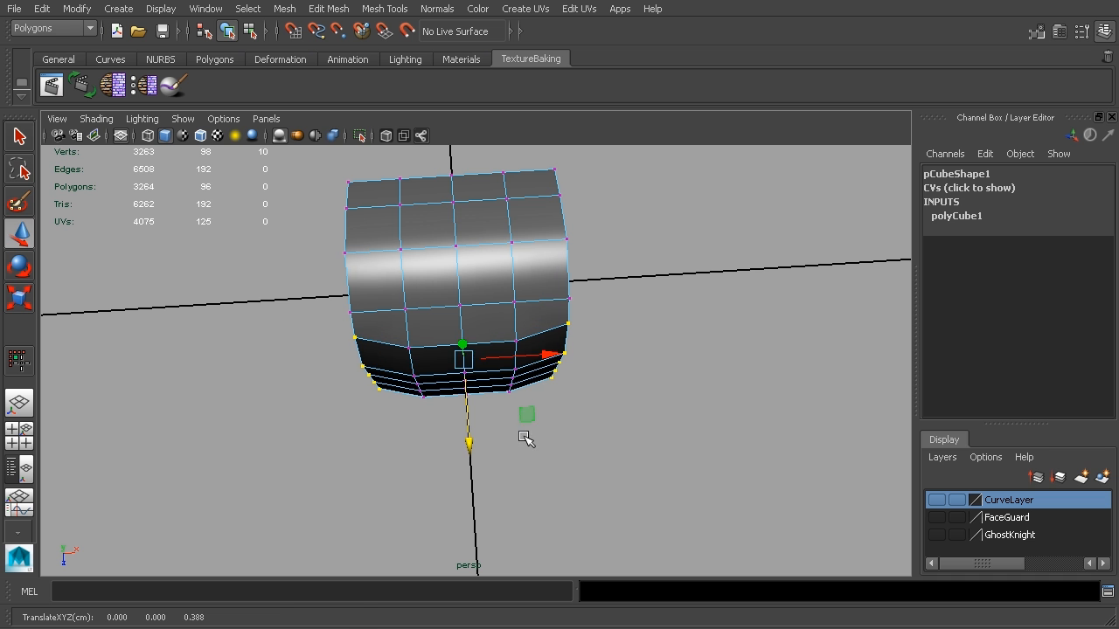
pyautogui.press('r')
pyautogui.moveTo(385, 364); pyautogui.dragTo(395, 368)
pyautogui.keyDown('alt'); pyautogui.moveTo(603, 372); pyautogui.dragTo(424, 354); pyautogui.keyUp('alt')
pyautogui.keyDown('alt'); pyautogui.moveTo(574, 374); pyautogui.dragTo(582, 409, button='middle'); pyautogui.keyUp('alt')
pyautogui.keyDown('alt'); pyautogui.moveTo(583, 409); pyautogui.dragTo(490, 415); pyautogui.keyUp('alt')
# Step: Move the vertex columns at the opposite corners inward along Z to bevel that side as well
pyautogui.moveTo(403, 395); pyautogui.dragTo(575, 352)
pyautogui.press('w')
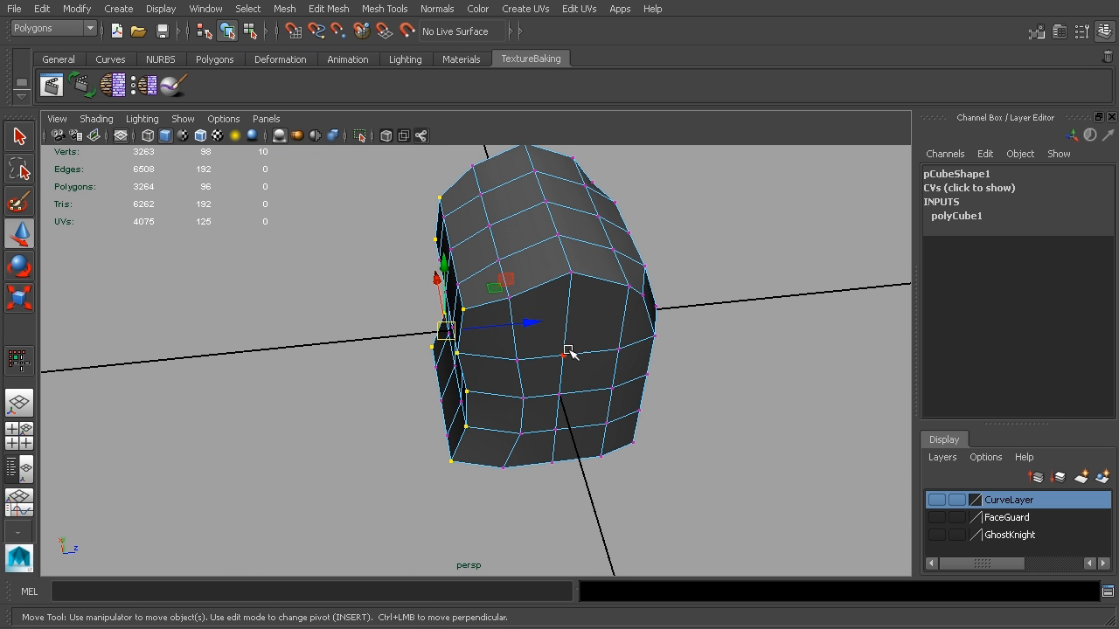
pyautogui.moveTo(527, 320); pyautogui.dragTo(637, 324)
pyautogui.keyDown('alt'); pyautogui.moveTo(637, 324); pyautogui.dragTo(655, 427, button='middle'); pyautogui.keyUp('alt')
pyautogui.keyDown('alt'); pyautogui.moveTo(655, 426); pyautogui.dragTo(519, 395); pyautogui.keyUp('alt')
# Step: Select the horizontal edge loop around the middle of the block and scale it to narrow the waist
pyautogui.moveTo(500, 388); pyautogui.dragTo(497, 351, button='right')
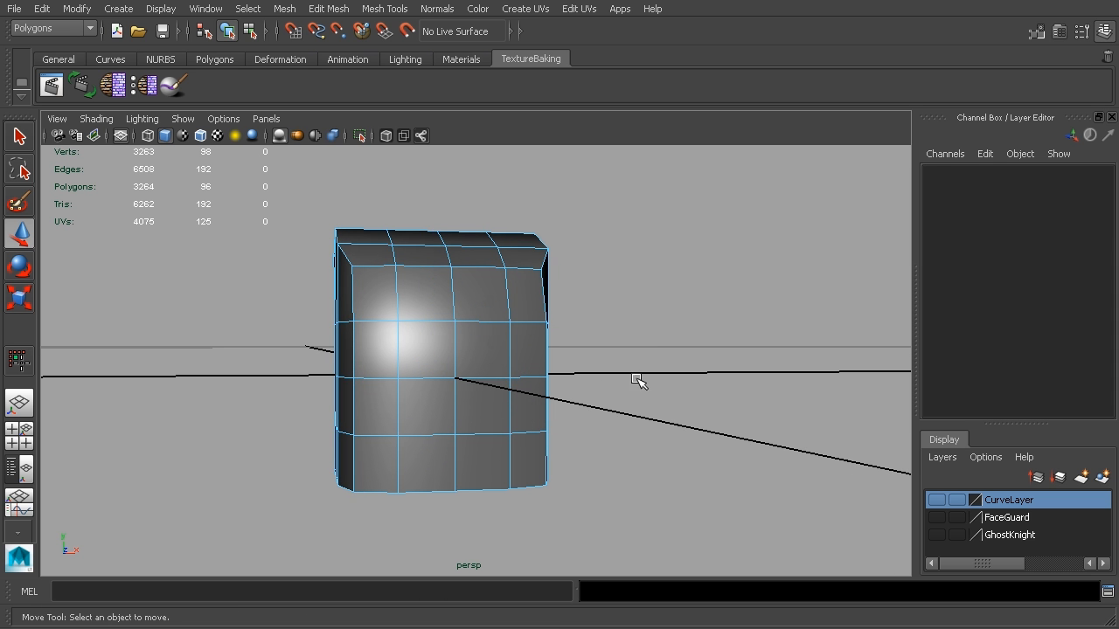
pyautogui.keyDown('alt'); pyautogui.moveTo(599, 399); pyautogui.dragTo(570, 395); pyautogui.keyUp('alt')
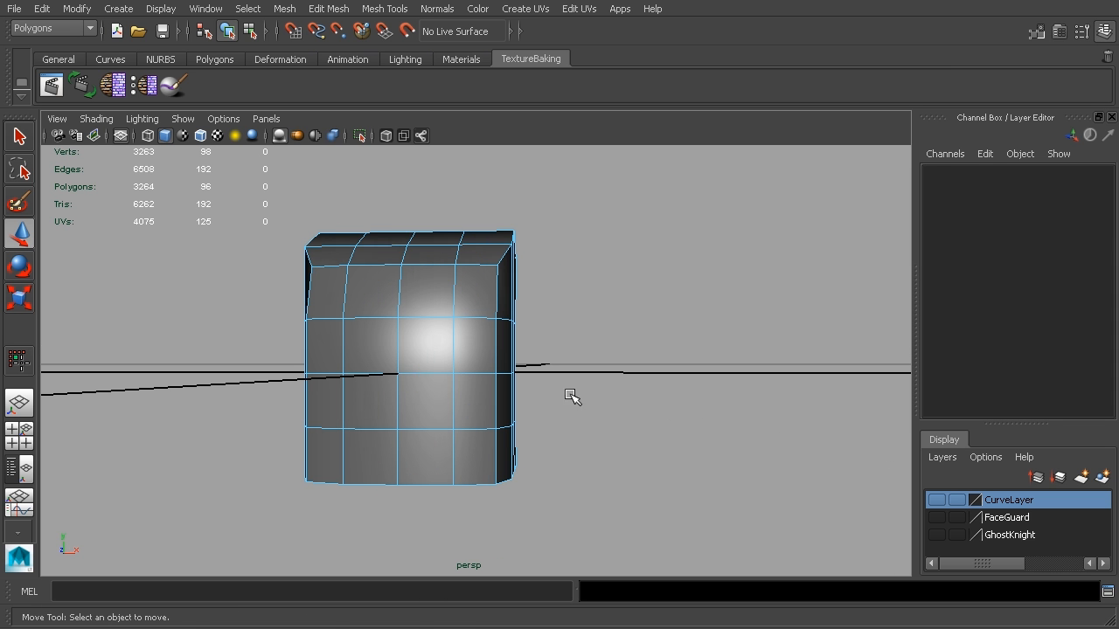
pyautogui.doubleClick(432, 375)
pyautogui.keyDown('alt'); pyautogui.moveTo(432, 375); pyautogui.dragTo(651, 407); pyautogui.keyUp('alt')
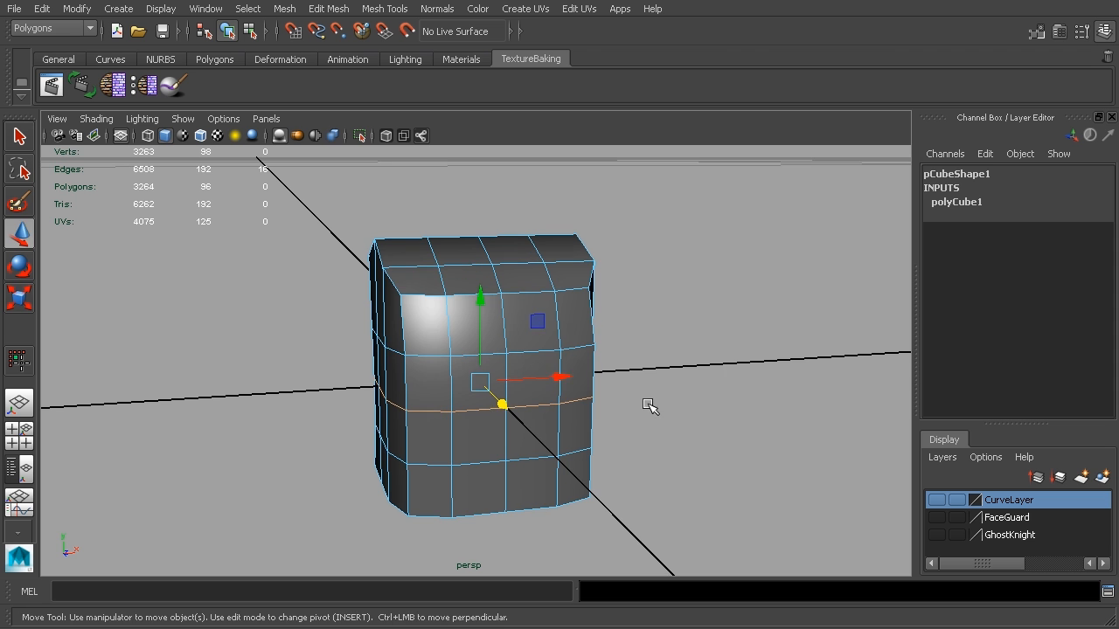
pyautogui.press('r')
pyautogui.moveTo(479, 382); pyautogui.dragTo(542, 404)
# Step: Scale another horizontal edge loop to refine the taper between the upper body and the flared base
pyautogui.doubleClick(554, 333)
pyautogui.moveTo(493, 325); pyautogui.dragTo(480, 329)
pyautogui.keyDown('alt'); pyautogui.moveTo(804, 415); pyautogui.dragTo(475, 370); pyautogui.keyUp('alt')
pyautogui.doubleClick(511, 384)
pyautogui.keyDown('alt'); pyautogui.moveTo(538, 403); pyautogui.dragTo(651, 443); pyautogui.keyUp('alt')
pyautogui.keyDown('alt'); pyautogui.moveTo(667, 373); pyautogui.dragTo(601, 385, button='middle'); pyautogui.keyUp('alt')
pyautogui.keyDown('alt'); pyautogui.moveTo(538, 396); pyautogui.dragTo(705, 356, button='middle'); pyautogui.keyUp('alt')
pyautogui.keyDown('alt'); pyautogui.moveTo(562, 399); pyautogui.dragTo(614, 385); pyautogui.keyUp('alt')
pyautogui.keyDown('alt'); pyautogui.moveTo(622, 368); pyautogui.dragTo(616, 395, button='middle'); pyautogui.keyUp('alt')
pyautogui.keyDown('alt'); pyautogui.moveTo(617, 395); pyautogui.dragTo(591, 342); pyautogui.keyUp('alt')
# Step: Select the faces in the upper two rows on one flat side of the mesh
pyautogui.moveTo(557, 340); pyautogui.dragTo(555, 375, button='right')
pyautogui.keyDown('alt'); pyautogui.moveTo(442, 308); pyautogui.dragTo(512, 319); pyautogui.keyUp('alt')
pyautogui.click(500, 306)
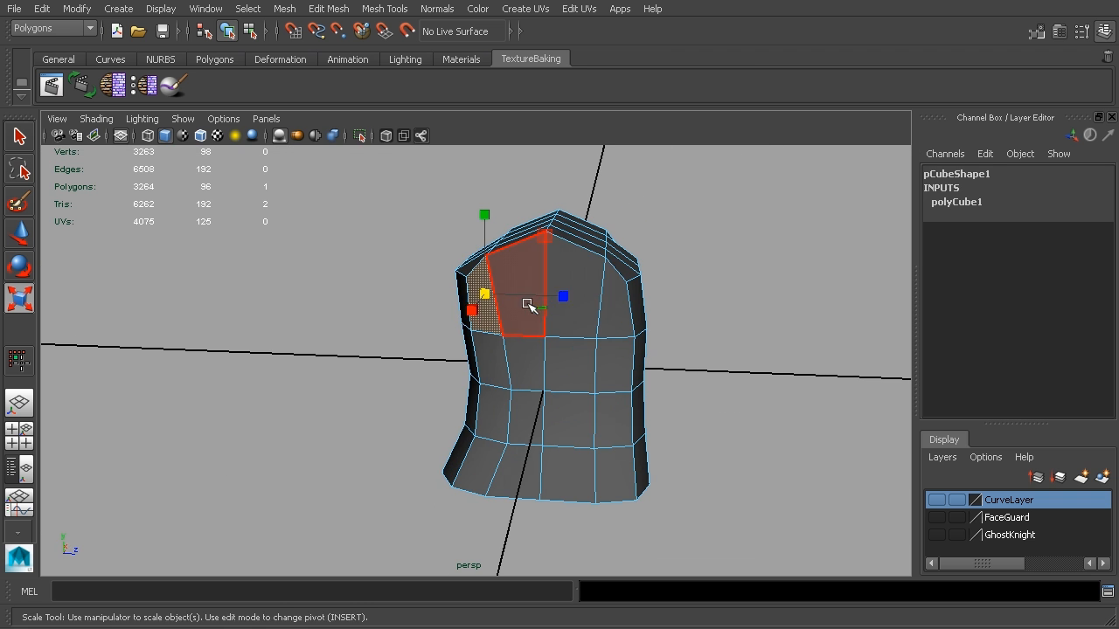
pyautogui.keyDown('shift'); pyautogui.click(597, 286); pyautogui.keyUp('shift')
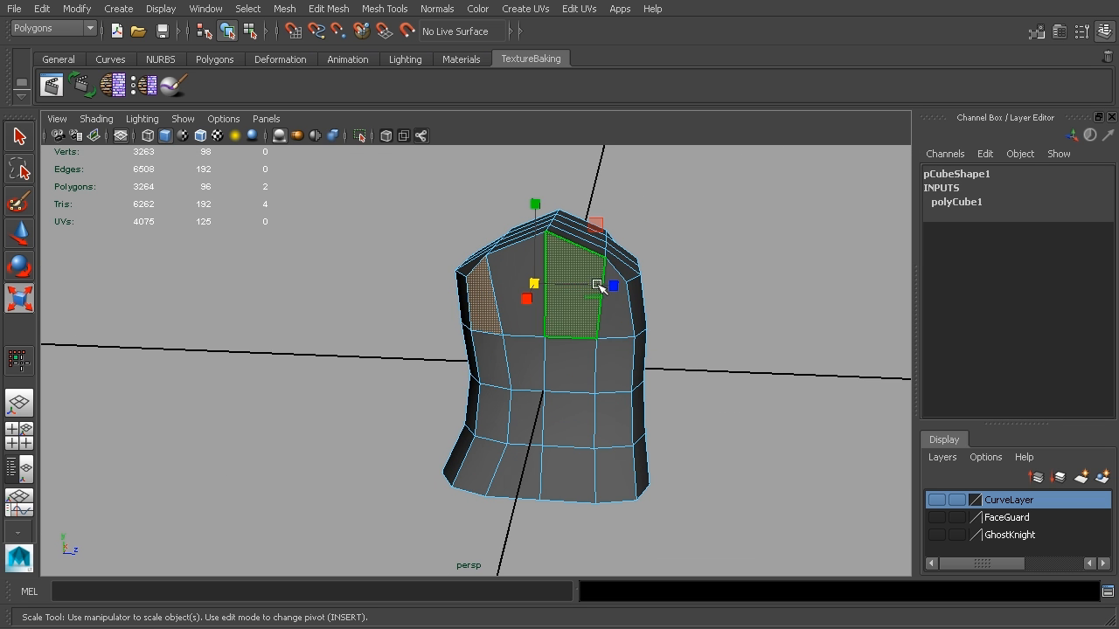
pyautogui.keyDown('shift'); pyautogui.click(563, 365); pyautogui.keyUp('shift')
pyautogui.keyDown('shift'); pyautogui.click(525, 366); pyautogui.keyUp('shift')
pyautogui.keyDown('shift'); pyautogui.click(497, 368); pyautogui.keyUp('shift')
pyautogui.keyDown('shift'); pyautogui.click(512, 312); pyautogui.keyUp('shift')
# Step: Add the upper two rows of faces on the opposite flat side to the selection
pyautogui.keyDown('alt'); pyautogui.moveTo(740, 334); pyautogui.dragTo(415, 367); pyautogui.keyUp('alt')
pyautogui.keyDown('shift'); pyautogui.click(414, 341); pyautogui.keyUp('shift')
pyautogui.keyDown('shift'); pyautogui.click(420, 404); pyautogui.keyUp('shift')
pyautogui.keyDown('shift'); pyautogui.click(462, 398); pyautogui.keyUp('shift')
pyautogui.keyDown('shift'); pyautogui.click(465, 319); pyautogui.keyUp('shift')
pyautogui.keyDown('shift'); pyautogui.click(510, 308); pyautogui.keyUp('shift')
pyautogui.keyDown('shift'); pyautogui.click(499, 364); pyautogui.keyUp('shift')
pyautogui.keyDown('alt'); pyautogui.moveTo(623, 393); pyautogui.dragTo(678, 376); pyautogui.keyUp('alt')
pyautogui.keyDown('shift'); pyautogui.click(449, 348); pyautogui.keyUp('shift')
pyautogui.keyDown('shift'); pyautogui.click(459, 302); pyautogui.keyUp('shift')
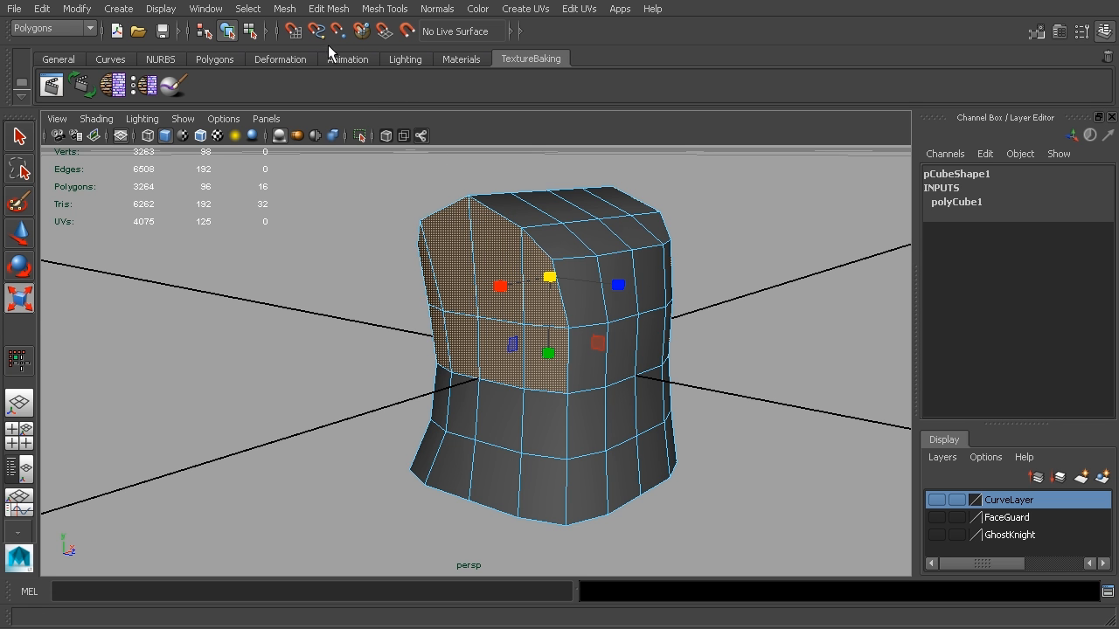
pyautogui.click(286, 10)
pyautogui.moveTo(314, 18)
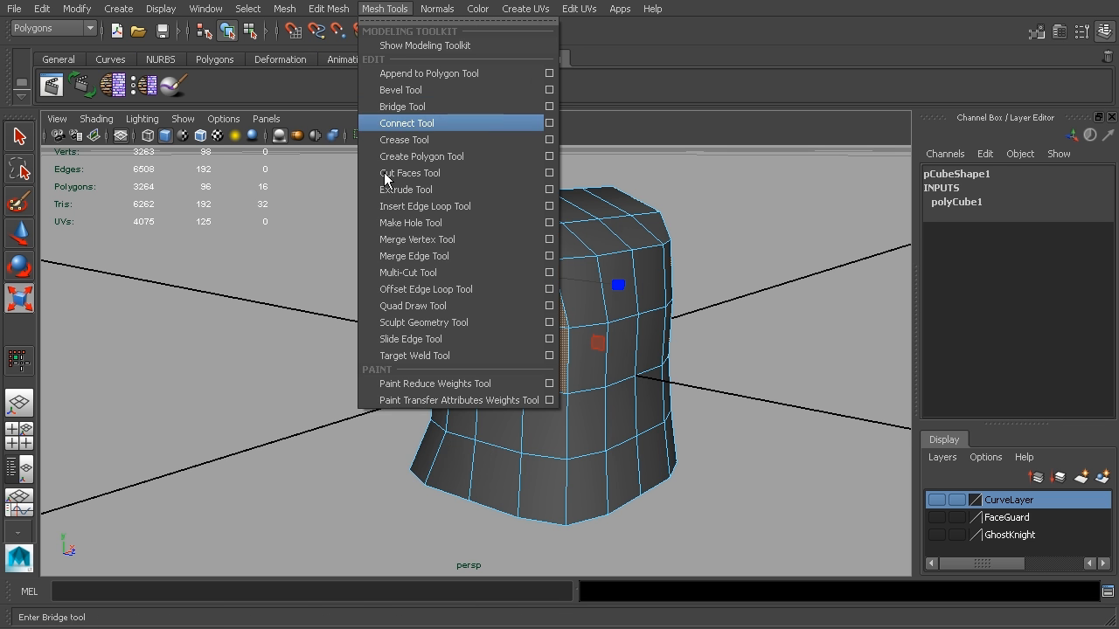
pyautogui.click(356, 287)
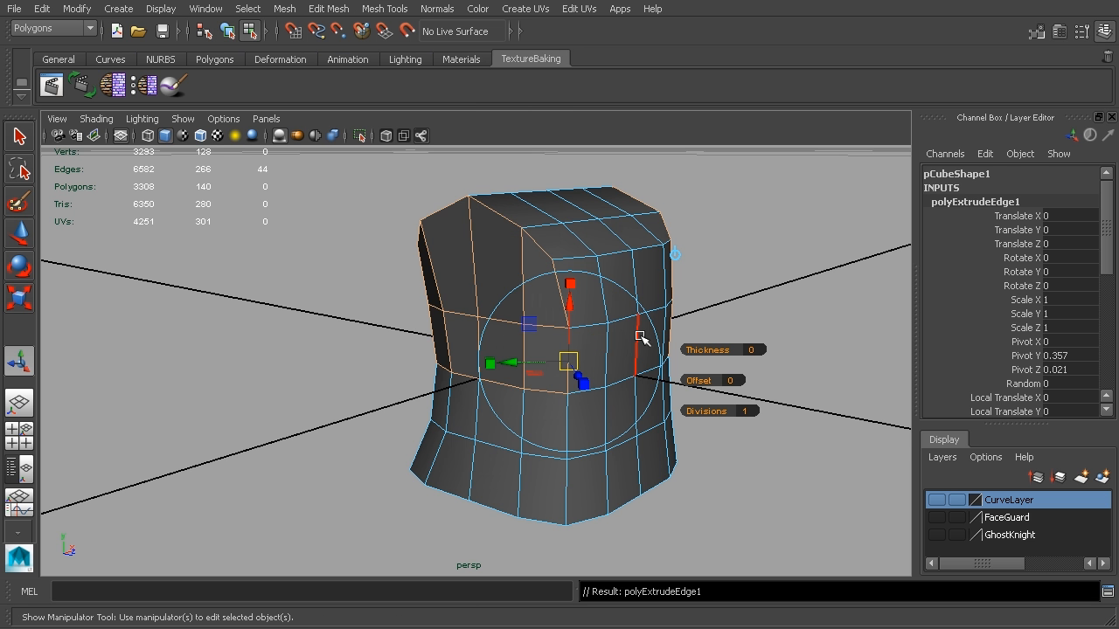
pyautogui.moveTo(577, 378); pyautogui.dragTo(586, 389)
pyautogui.hotkey('ctrl', 'z')
pyautogui.hotkey('ctrl', 'z')
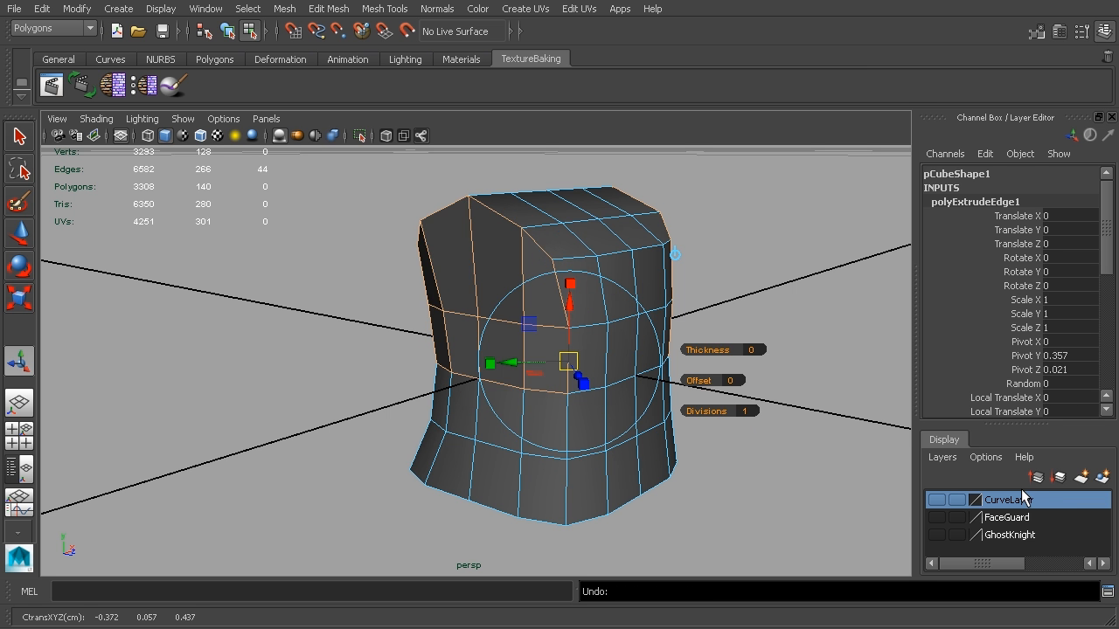
# Step: Extrude the selected side faces and scale the extrusion inward to inset them
pyautogui.click(382, 9)
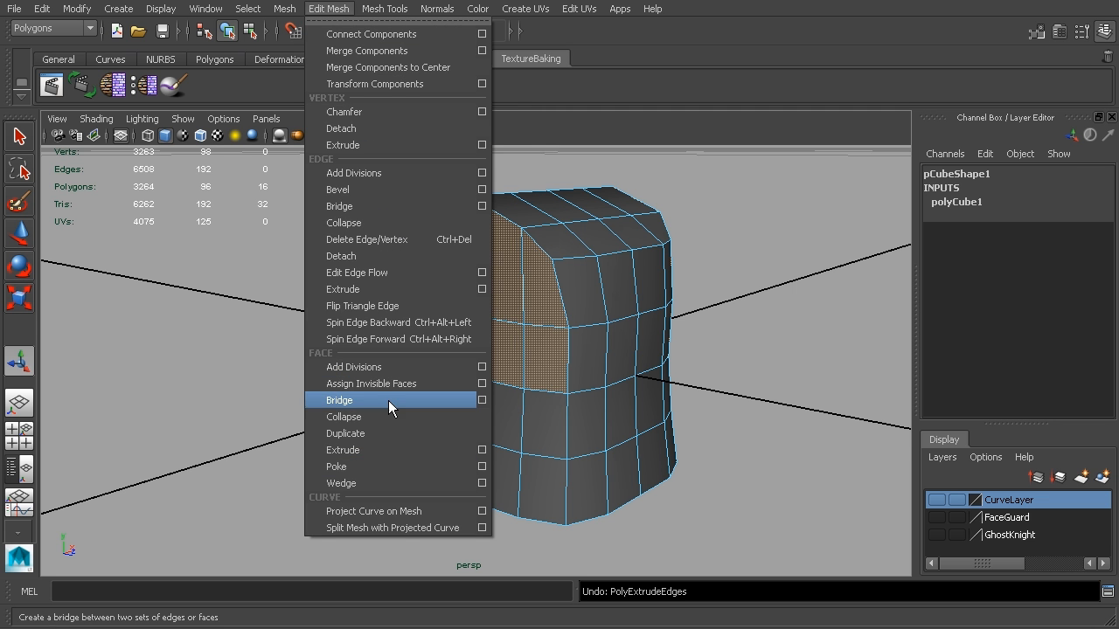
pyautogui.click(381, 450)
pyautogui.keyDown('alt'); pyautogui.moveTo(375, 445); pyautogui.dragTo(297, 354); pyautogui.keyUp('alt')
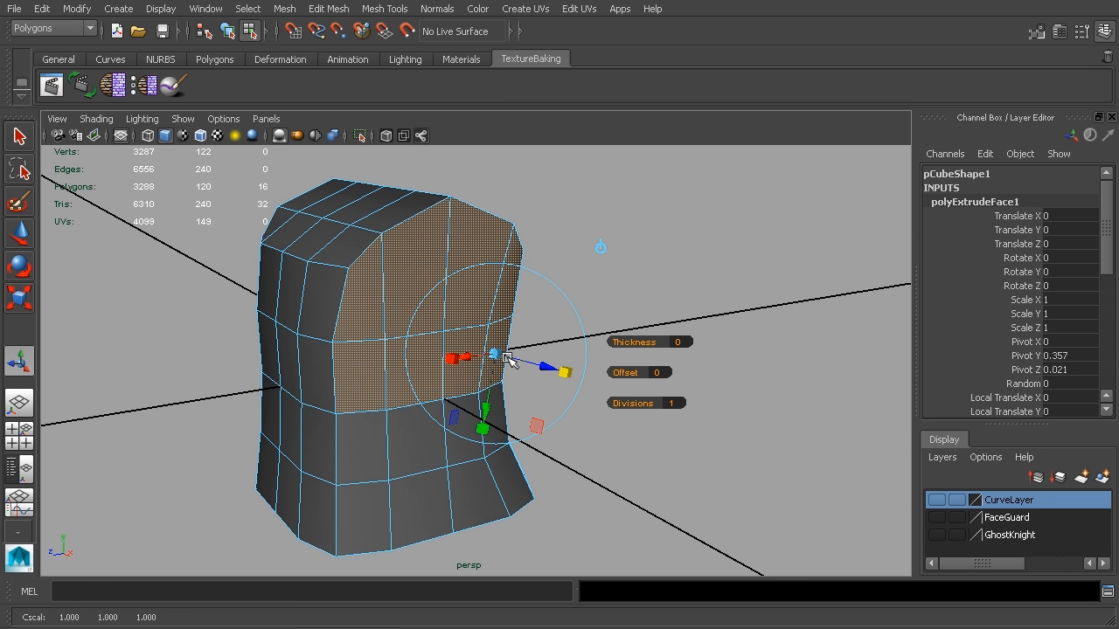
pyautogui.moveTo(495, 354); pyautogui.dragTo(471, 354)
pyautogui.keyDown('alt'); pyautogui.moveTo(517, 396); pyautogui.dragTo(579, 395); pyautogui.keyUp('alt')
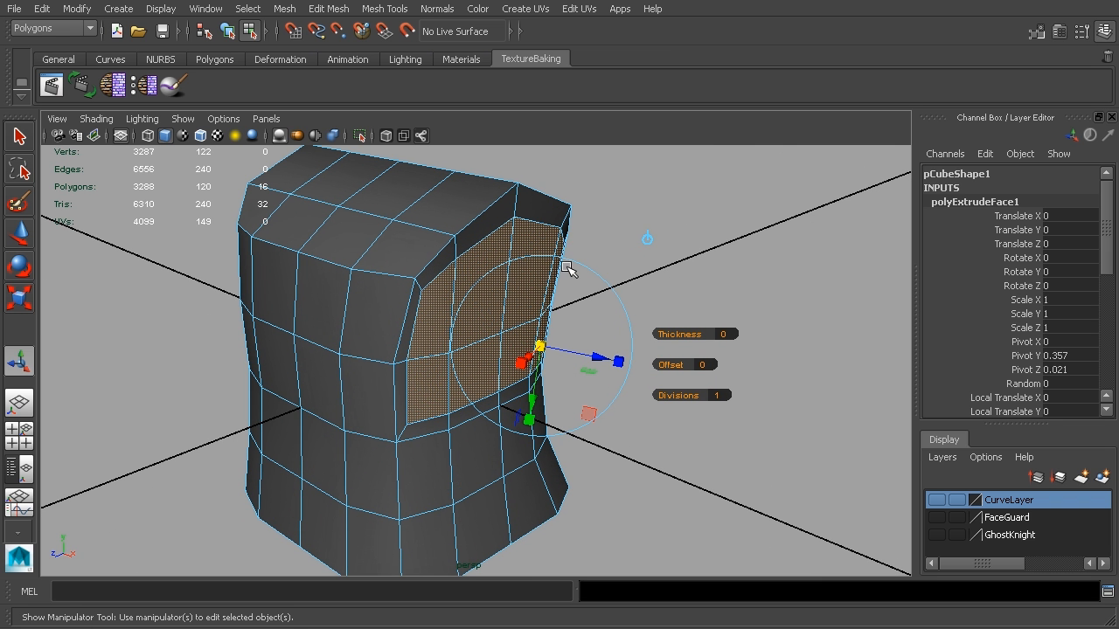
# Step: Extrude the inset side faces again into the mesh as recesses, and select all faces on the underside
pyautogui.hotkey('ctrl', 'e')
pyautogui.moveTo(601, 354); pyautogui.dragTo(579, 349)
pyautogui.keyDown('alt'); pyautogui.moveTo(492, 390); pyautogui.dragTo(636, 368); pyautogui.keyUp('alt')
pyautogui.moveTo(562, 462)
pyautogui.mouseDown()
pyautogui.moveTo(391, 441)
pyautogui.moveTo(386, 330)
pyautogui.moveTo(423, 278)
pyautogui.moveTo(535, 288)
pyautogui.moveTo(600, 366)
pyautogui.moveTo(519, 398)
pyautogui.moveTo(374, 274)
pyautogui.moveTo(627, 362)
pyautogui.moveTo(564, 398)
pyautogui.mouseUp()
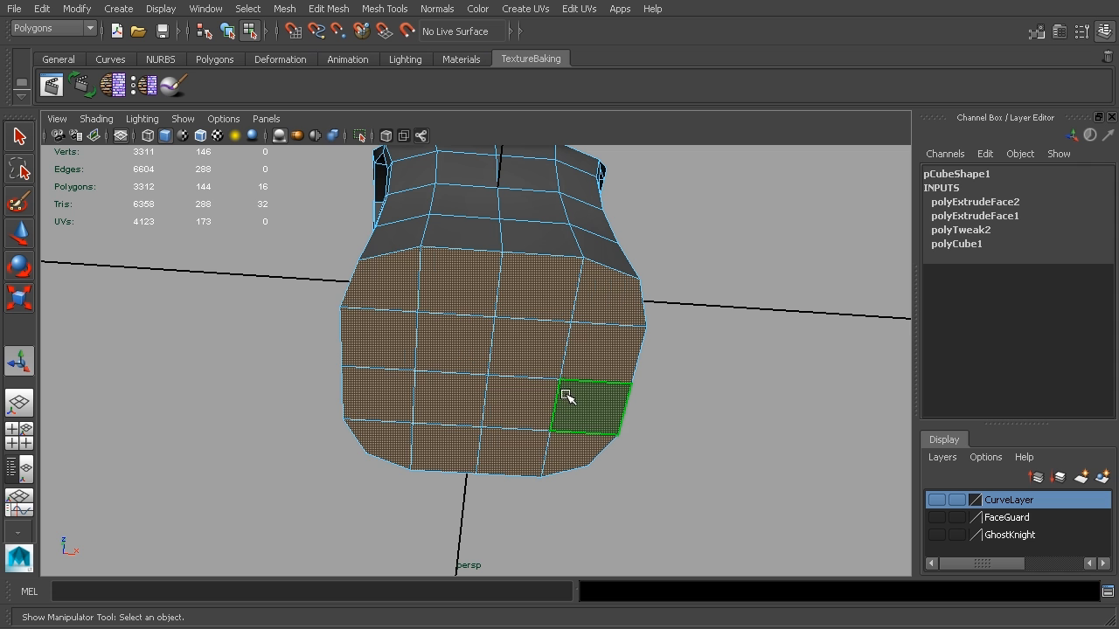
# Step: Extrude the underside faces and scale them inward to leave a narrow border around the base
pyautogui.hotkey('ctrl', 'e')
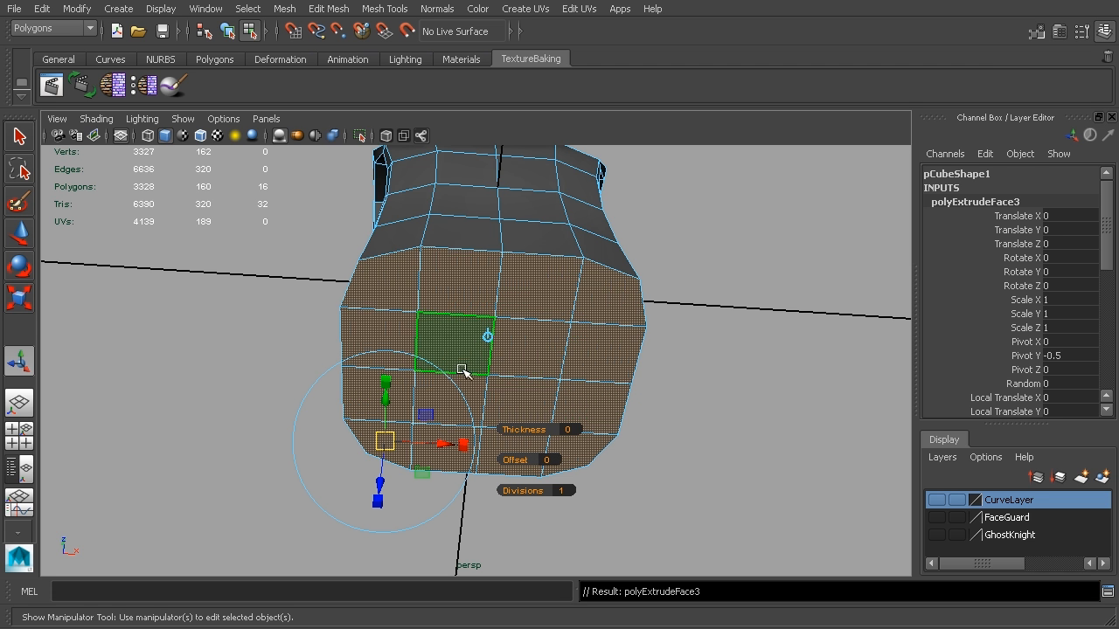
pyautogui.moveTo(444, 449); pyautogui.dragTo(468, 448)
pyautogui.moveTo(393, 444); pyautogui.dragTo(370, 442)
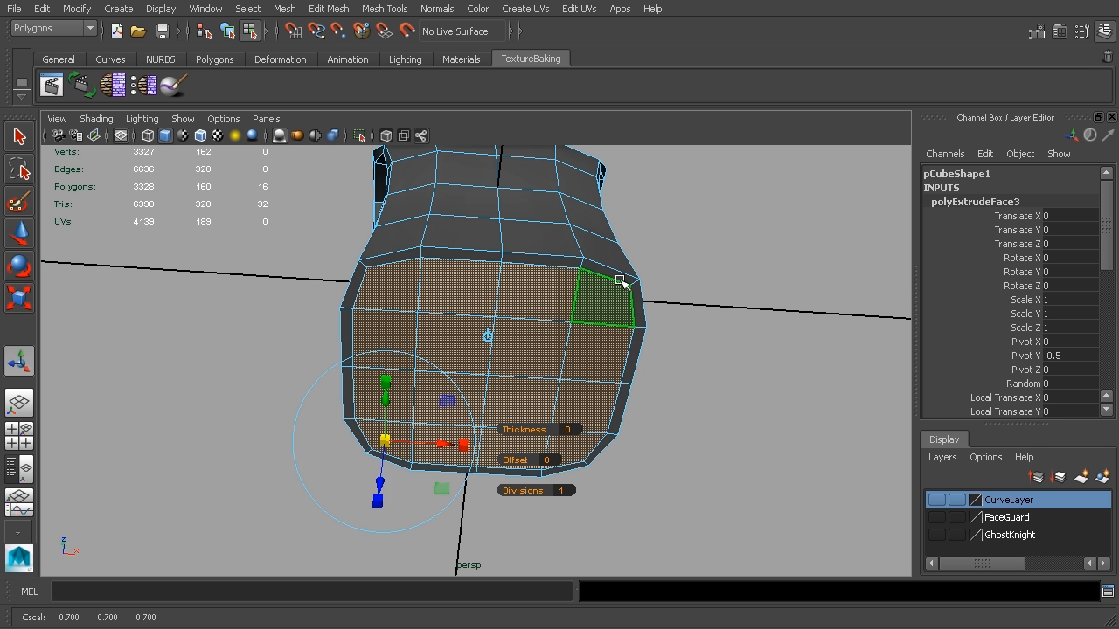
# Step: Select the narrow ring of border faces around the underside and extrude it downward as a rim
pyautogui.click(546, 261)
pyautogui.keyDown('shift'); pyautogui.doubleClick(633, 299); pyautogui.keyUp('shift')
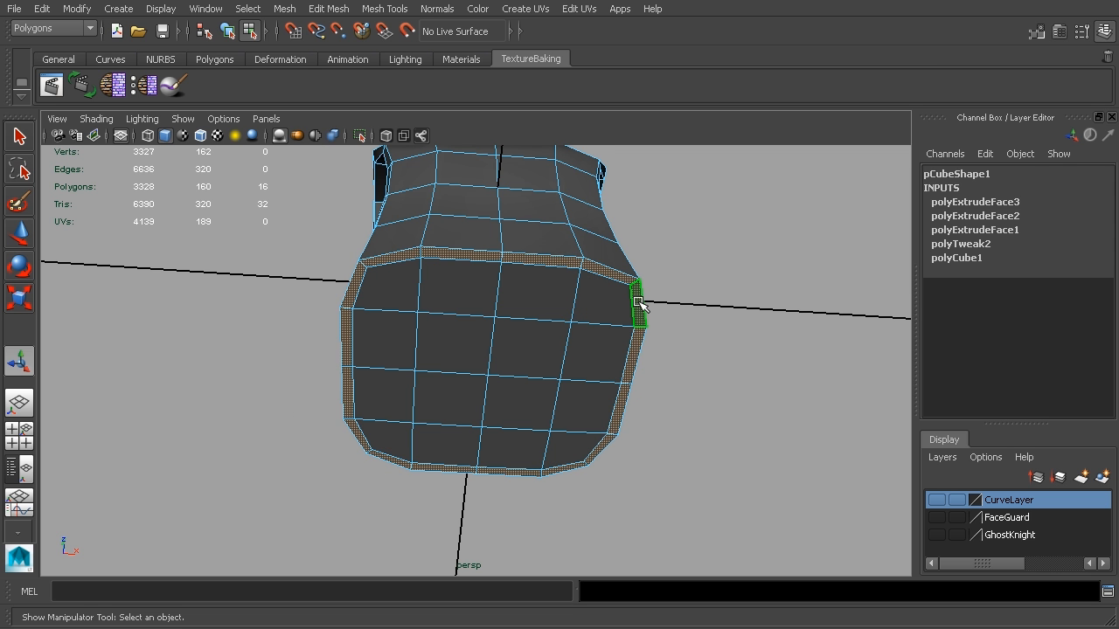
pyautogui.keyDown('alt'); pyautogui.moveTo(731, 362); pyautogui.dragTo(706, 362); pyautogui.keyUp('alt')
pyautogui.keyDown('alt'); pyautogui.moveTo(684, 420); pyautogui.dragTo(668, 372, button='middle'); pyautogui.keyUp('alt')
pyautogui.keyDown('alt'); pyautogui.moveTo(668, 372); pyautogui.dragTo(663, 366); pyautogui.keyUp('alt')
pyautogui.keyDown('alt'); pyautogui.moveTo(668, 372); pyautogui.dragTo(640, 356, button='middle'); pyautogui.keyUp('alt')
pyautogui.keyDown('alt'); pyautogui.moveTo(641, 356); pyautogui.dragTo(728, 387, button='right'); pyautogui.keyUp('alt')
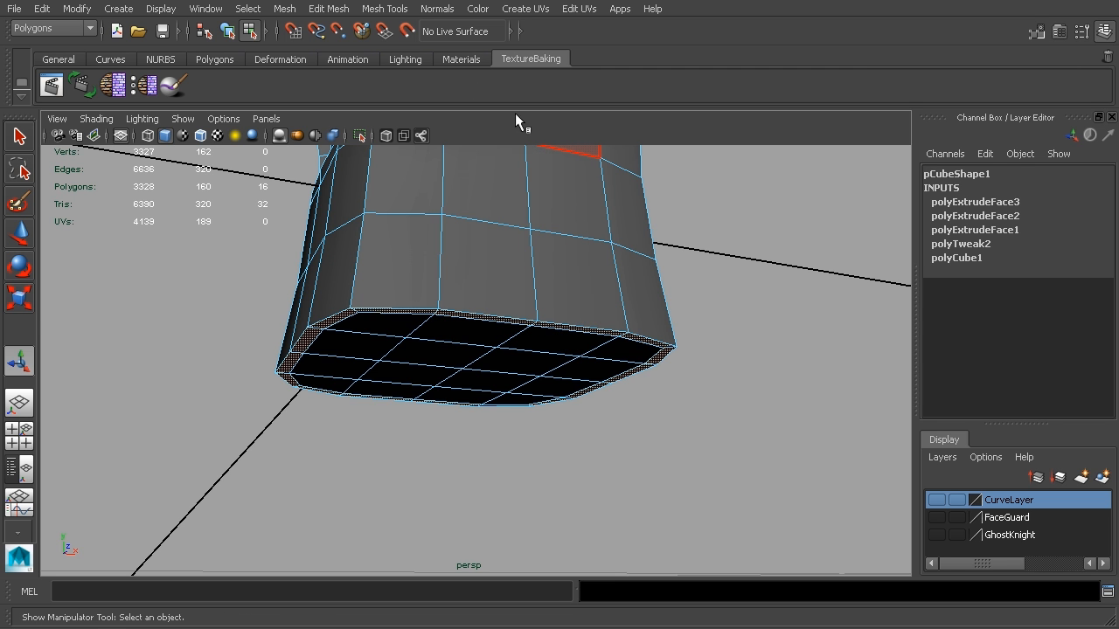
pyautogui.click(337, 8)
pyautogui.moveTo(354, 8)
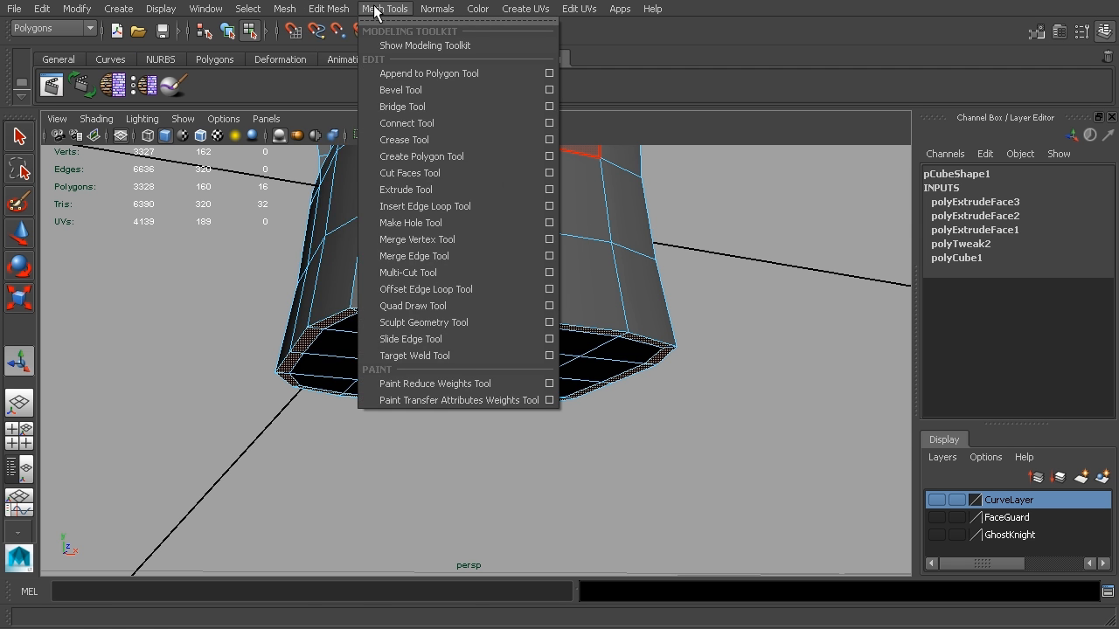
pyautogui.keyDown('alt'); pyautogui.moveTo(796, 311); pyautogui.dragTo(739, 352); pyautogui.keyUp('alt')
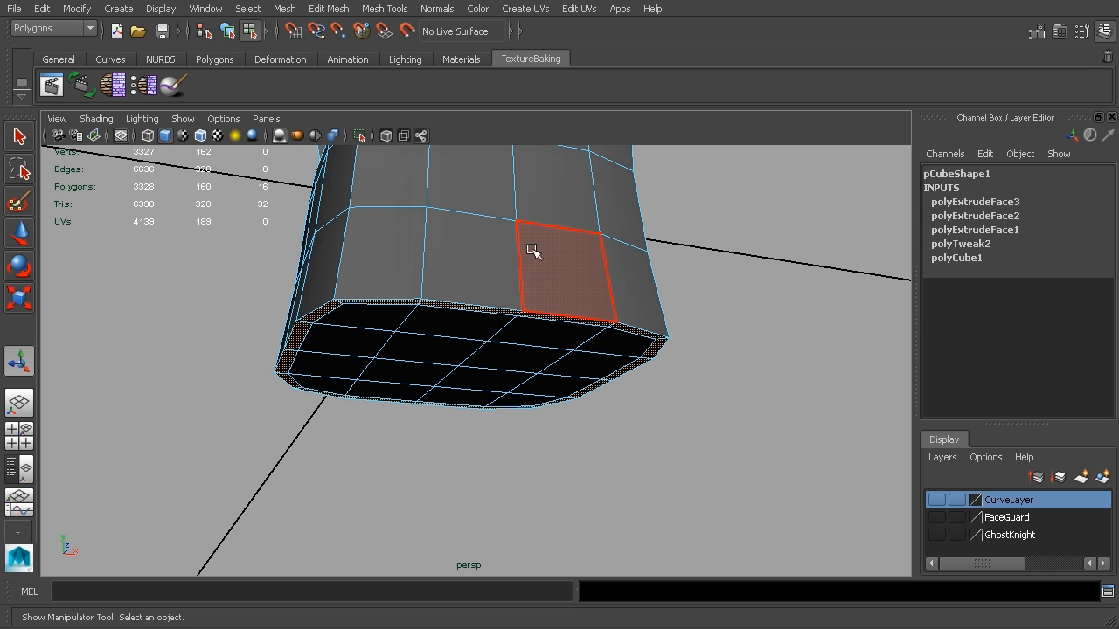
pyautogui.click(326, 8)
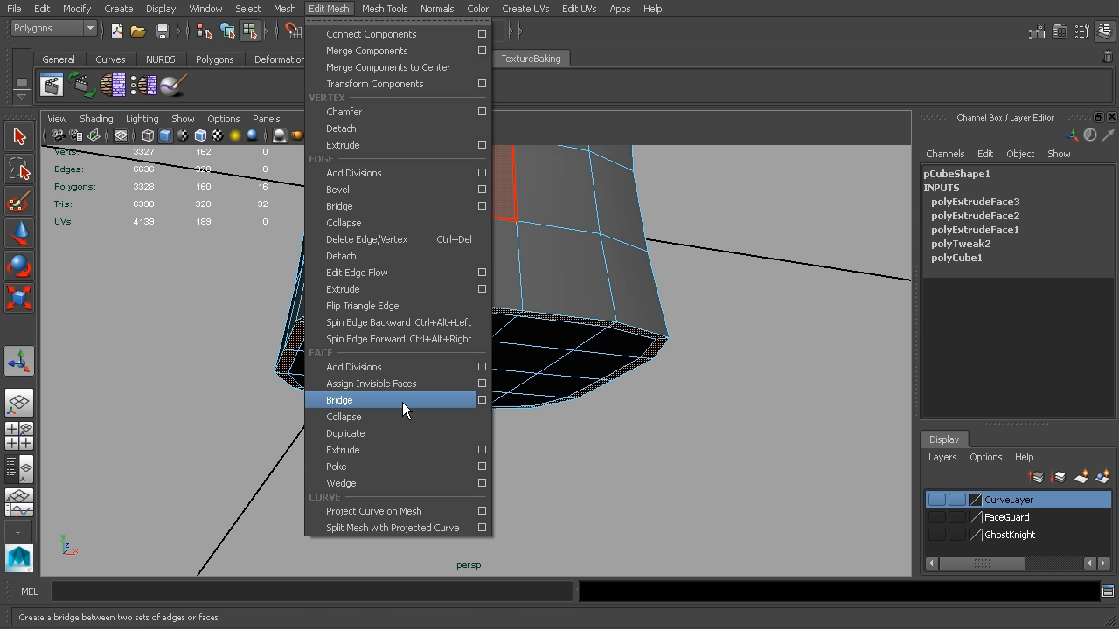
pyautogui.click(402, 450)
pyautogui.moveTo(319, 448); pyautogui.dragTo(315, 476)
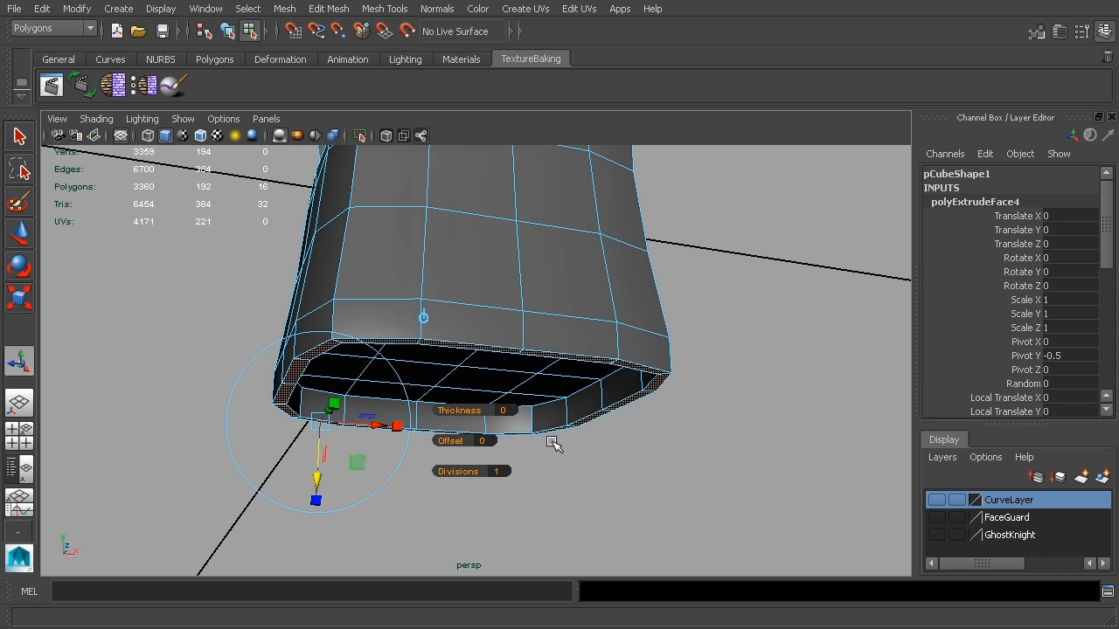
# Step: Turn off keeping faces together for the rim extrusion and scale its faces down into separate teeth
pyautogui.keyDown('shift'); pyautogui.rightClick(553, 444); pyautogui.keyUp('shift')
pyautogui.keyDown('shift'); pyautogui.moveTo(554, 444); pyautogui.dragTo(550, 485, button='right'); pyautogui.keyUp('shift')
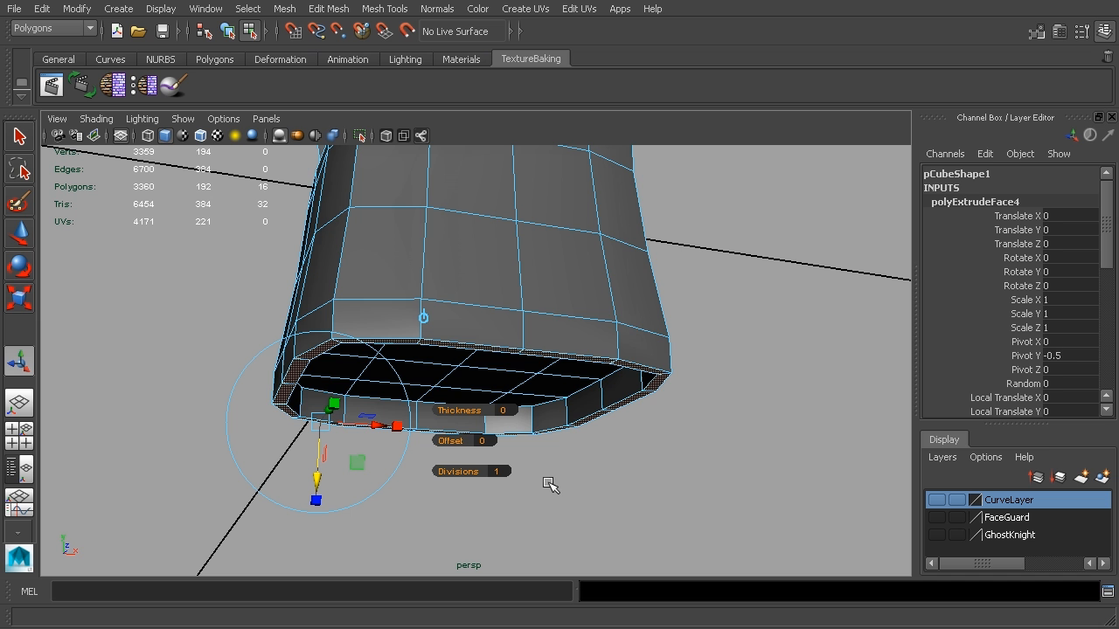
pyautogui.moveTo(324, 422); pyautogui.dragTo(310, 425)
pyautogui.keyDown('alt'); pyautogui.moveTo(421, 462); pyautogui.dragTo(617, 476); pyautogui.keyUp('alt')
pyautogui.moveTo(464, 473); pyautogui.dragTo(624, 441)
pyautogui.rightClick(619, 437)
pyautogui.moveTo(620, 437); pyautogui.dragTo(622, 468, button='right')
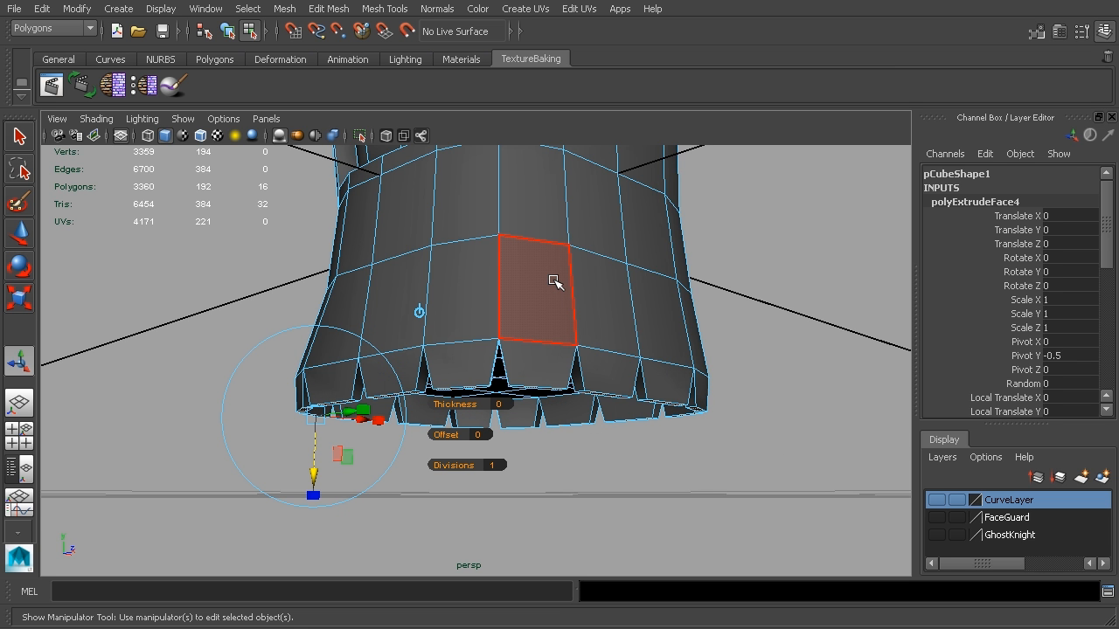
pyautogui.click(605, 458)
# Step: Select the block of four central faces on top of the mesh
pyautogui.click(551, 299)
pyautogui.keyDown('shift'); pyautogui.click(482, 207); pyautogui.keyUp('shift')
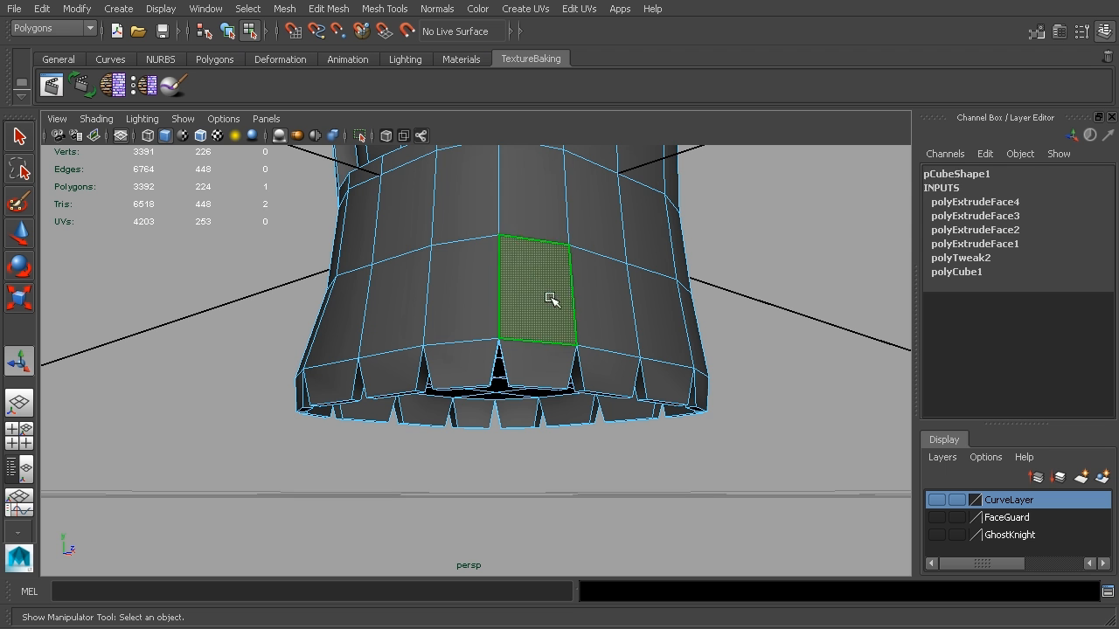
pyautogui.keyDown('shift'); pyautogui.click(551, 216); pyautogui.keyUp('shift')
pyautogui.keyDown('shift'); pyautogui.click(443, 308); pyautogui.keyUp('shift')
pyautogui.keyDown('alt'); pyautogui.moveTo(619, 282); pyautogui.dragTo(542, 260); pyautogui.keyUp('alt')
pyautogui.click(511, 232)
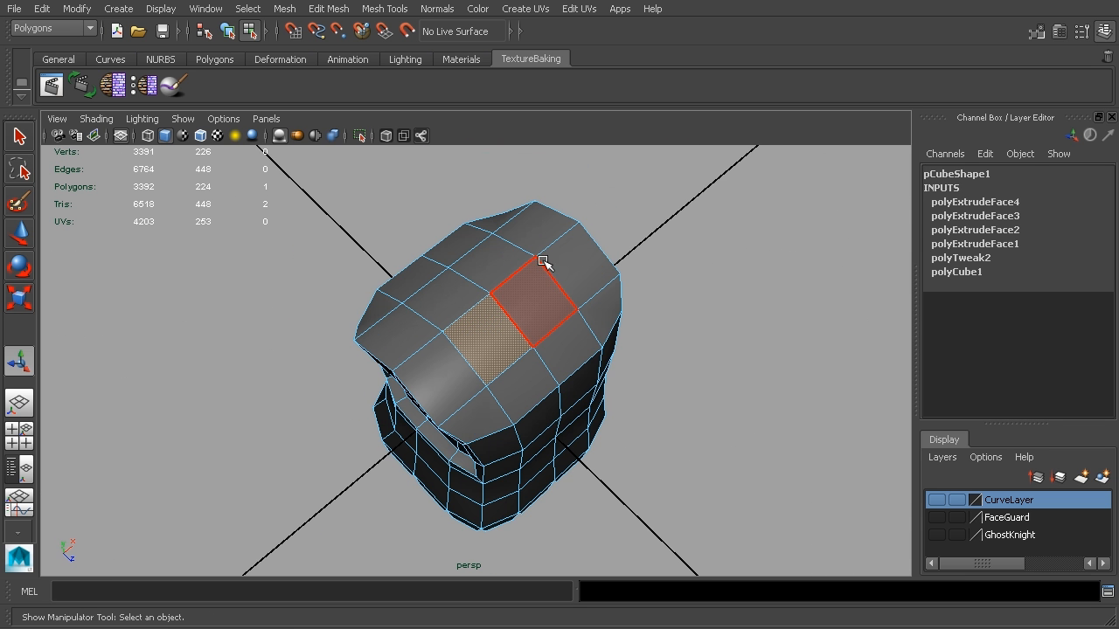
pyautogui.keyDown('shift'); pyautogui.click(534, 299); pyautogui.keyUp('shift')
pyautogui.keyDown('shift'); pyautogui.click(507, 278); pyautogui.keyUp('shift')
pyautogui.keyDown('shift'); pyautogui.click(462, 292); pyautogui.keyUp('shift')
pyautogui.keyDown('alt'); pyautogui.moveTo(463, 292); pyautogui.dragTo(622, 400); pyautogui.keyUp('alt')
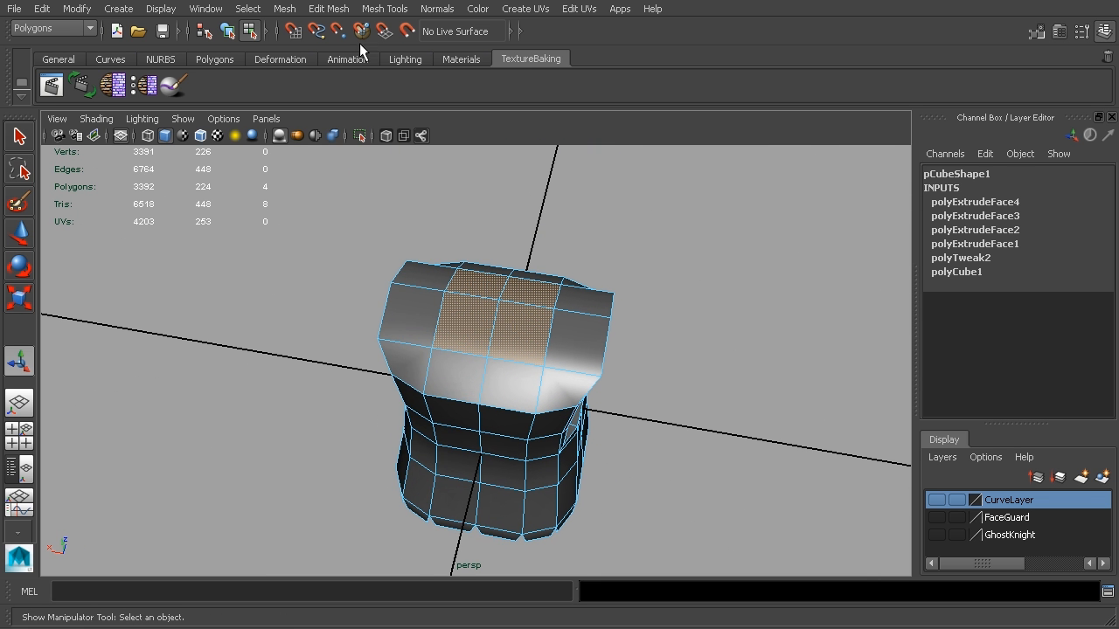
# Step: Extrude the four selected top faces and push them down into the mesh as a neck opening
pyautogui.click(328, 9)
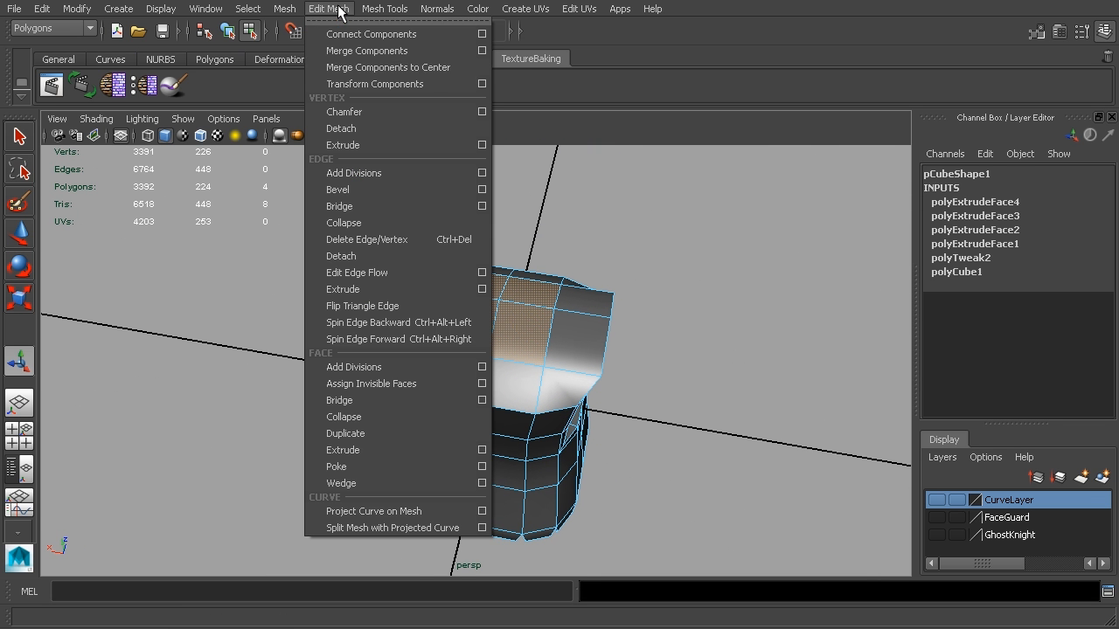
pyautogui.click(411, 449)
pyautogui.keyDown('alt'); pyautogui.moveTo(490, 367); pyautogui.dragTo(539, 248); pyautogui.keyUp('alt')
pyautogui.moveTo(521, 322); pyautogui.dragTo(515, 322)
pyautogui.keyDown('alt'); pyautogui.moveTo(607, 318); pyautogui.dragTo(604, 341); pyautogui.keyUp('alt')
pyautogui.keyDown('alt'); pyautogui.moveTo(604, 273); pyautogui.dragTo(588, 292); pyautogui.keyUp('alt')
pyautogui.keyDown('alt'); pyautogui.moveTo(588, 292); pyautogui.dragTo(660, 289, button='right'); pyautogui.keyUp('alt')
pyautogui.keyDown('shift'); pyautogui.moveTo(745, 223); pyautogui.dragTo(744, 254, button='right'); pyautogui.keyUp('shift')
pyautogui.keyDown('shift'); pyautogui.moveTo(765, 205); pyautogui.dragTo(764, 239, button='right'); pyautogui.keyUp('shift')
pyautogui.keyDown('alt'); pyautogui.moveTo(764, 240); pyautogui.dragTo(755, 297); pyautogui.keyUp('alt')
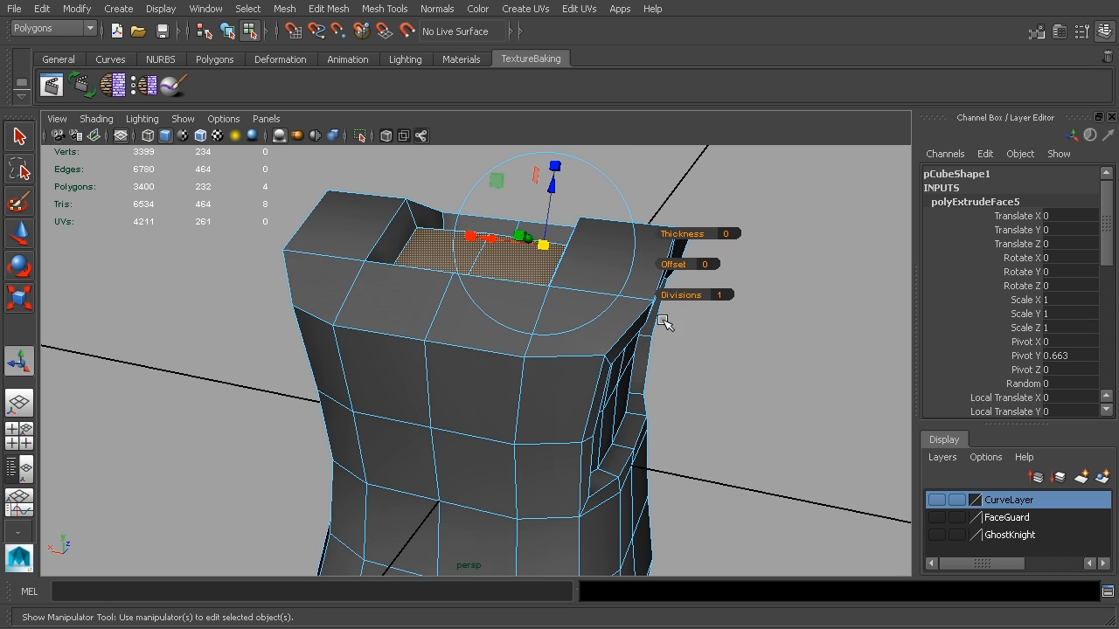
# Step: Inspect the extruded recess on top and the toothed lower rim from several angles
pyautogui.scroll(-3, 766, 270)
pyautogui.keyDown('alt'); pyautogui.moveTo(764, 332); pyautogui.dragTo(739, 321); pyautogui.keyUp('alt')
pyautogui.keyDown('alt'); pyautogui.moveTo(739, 322); pyautogui.dragTo(721, 246, button='middle'); pyautogui.keyUp('alt')
pyautogui.keyDown('alt'); pyautogui.moveTo(535, 381); pyautogui.dragTo(619, 387); pyautogui.keyUp('alt')
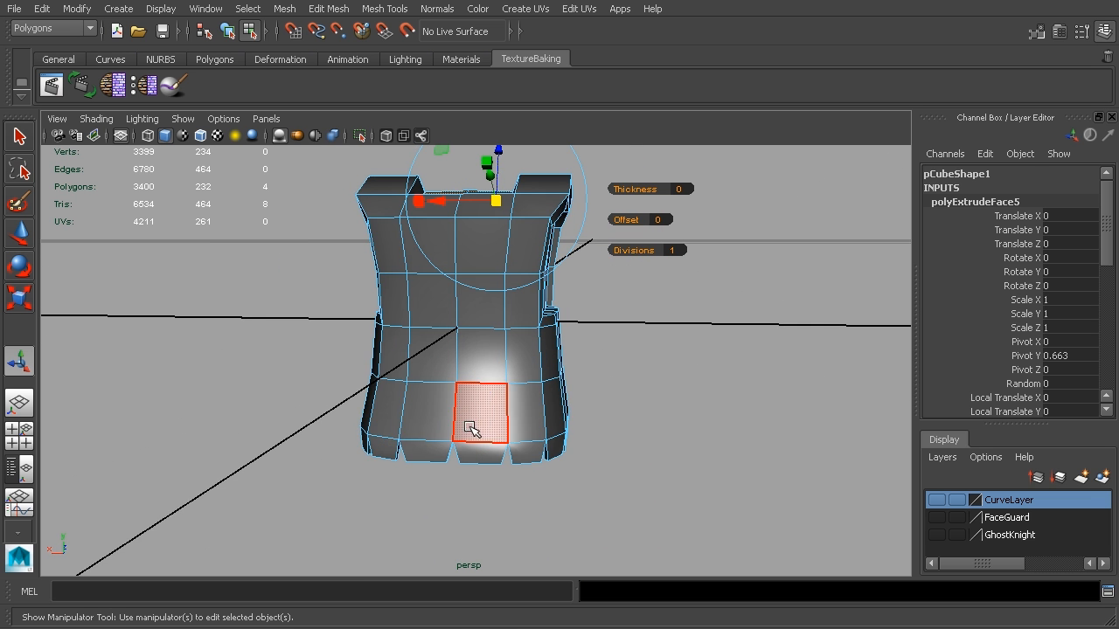
pyautogui.keyDown('alt'); pyautogui.moveTo(639, 347); pyautogui.dragTo(552, 385); pyautogui.keyUp('alt')
pyautogui.keyDown('alt'); pyautogui.moveTo(381, 239); pyautogui.dragTo(571, 321); pyautogui.keyUp('alt')
pyautogui.scroll(3, 566, 302)
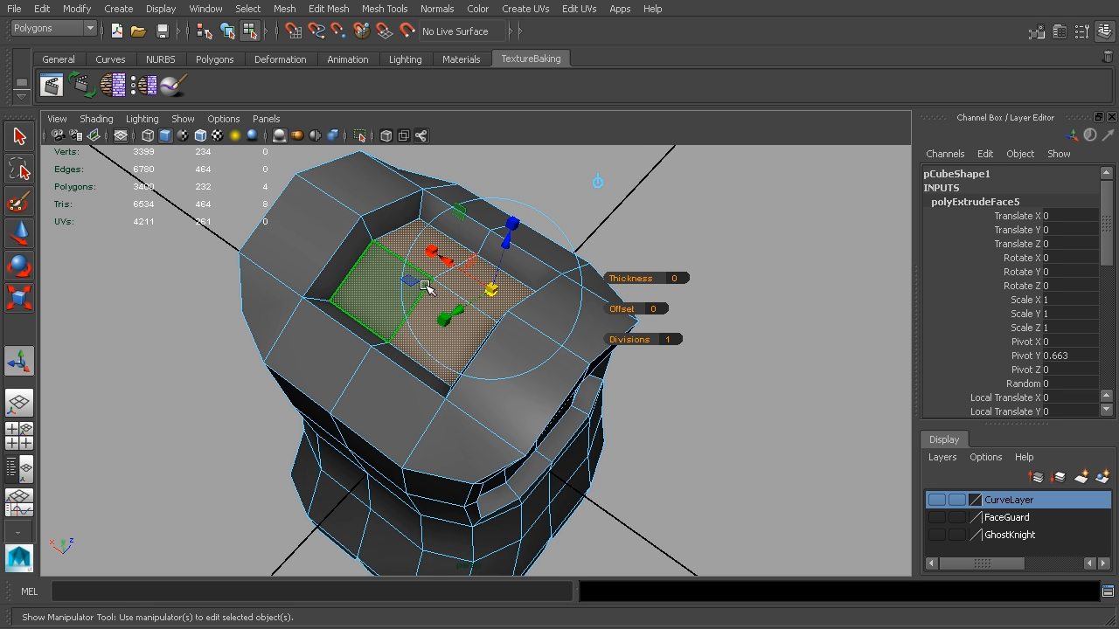
pyautogui.scroll(-2, 454, 293)
pyautogui.scroll(-2, 467, 295)
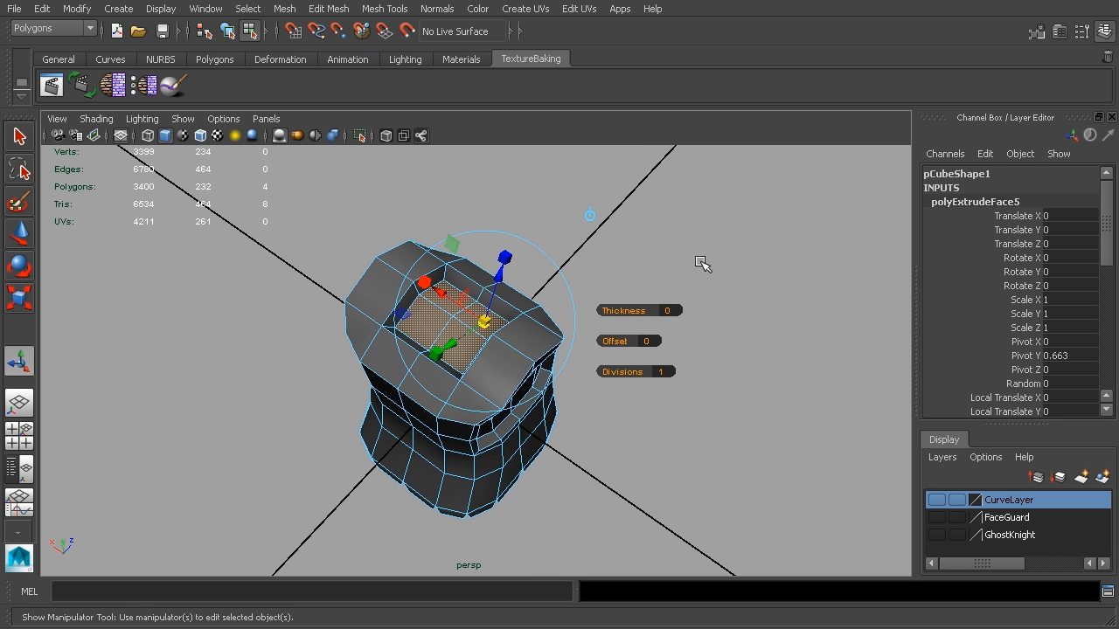
# Step: Return to object selection and hide the finished torso mesh
pyautogui.click(229, 32)
pyautogui.keyDown('alt'); pyautogui.moveTo(662, 342); pyautogui.dragTo(705, 294); pyautogui.keyUp('alt')
pyautogui.keyDown('alt'); pyautogui.moveTo(753, 367); pyautogui.dragTo(530, 387); pyautogui.keyUp('alt')
pyautogui.keyDown('alt'); pyautogui.moveTo(618, 353); pyautogui.dragTo(645, 334); pyautogui.keyUp('alt')
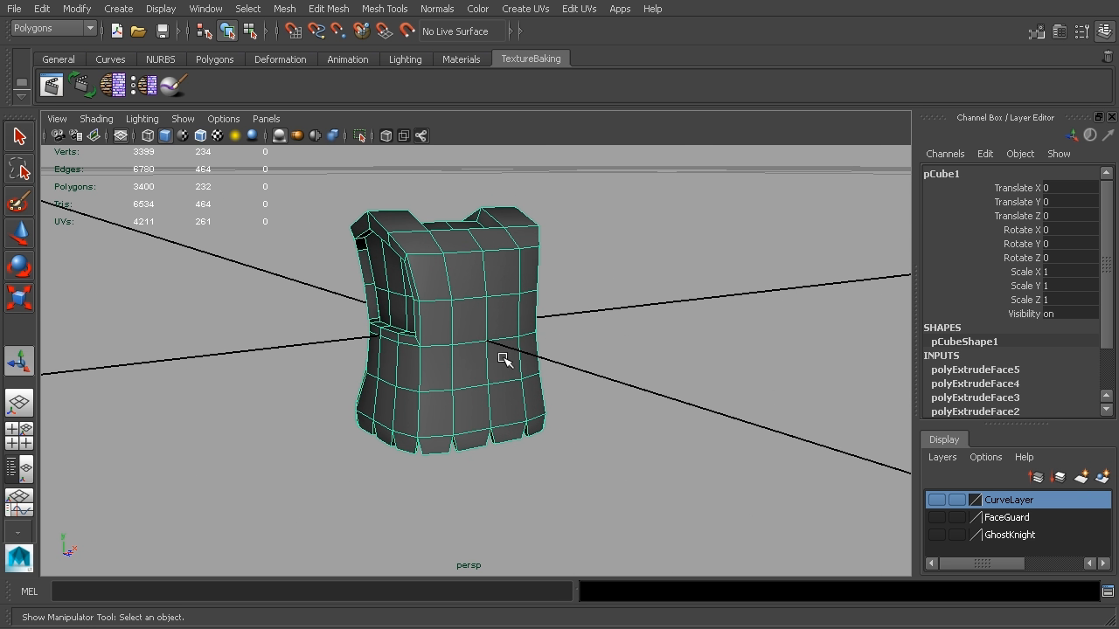
pyautogui.hotkey('ctrl', 'h')
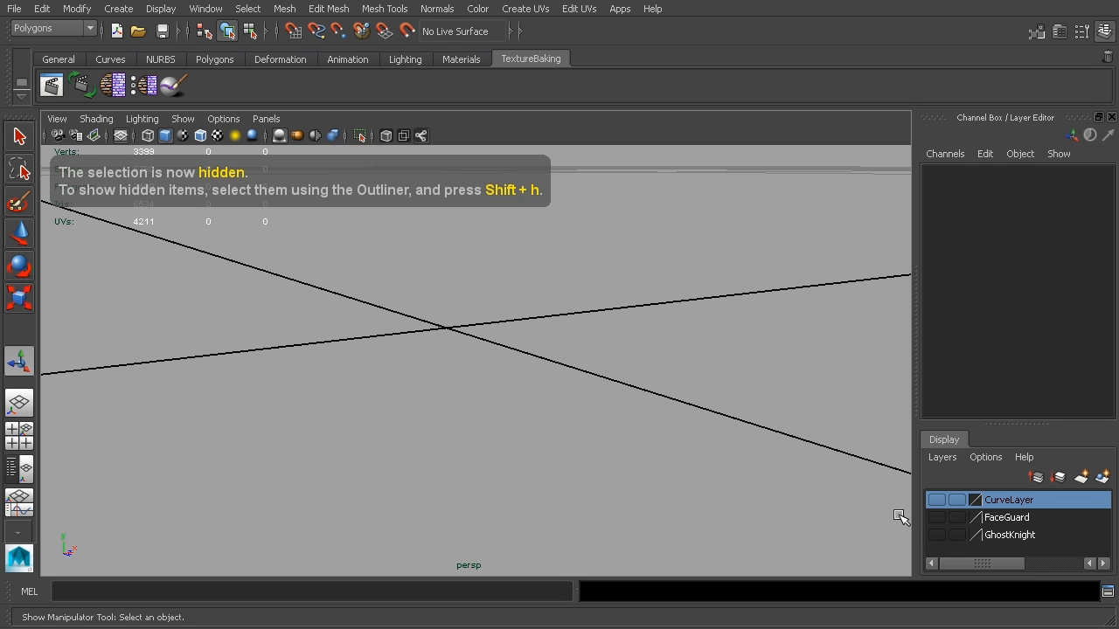
# Step: Make the GhostKnight layer visible and frame the whole knight character
pyautogui.click(938, 535)
pyautogui.scroll(-5, 695, 350)
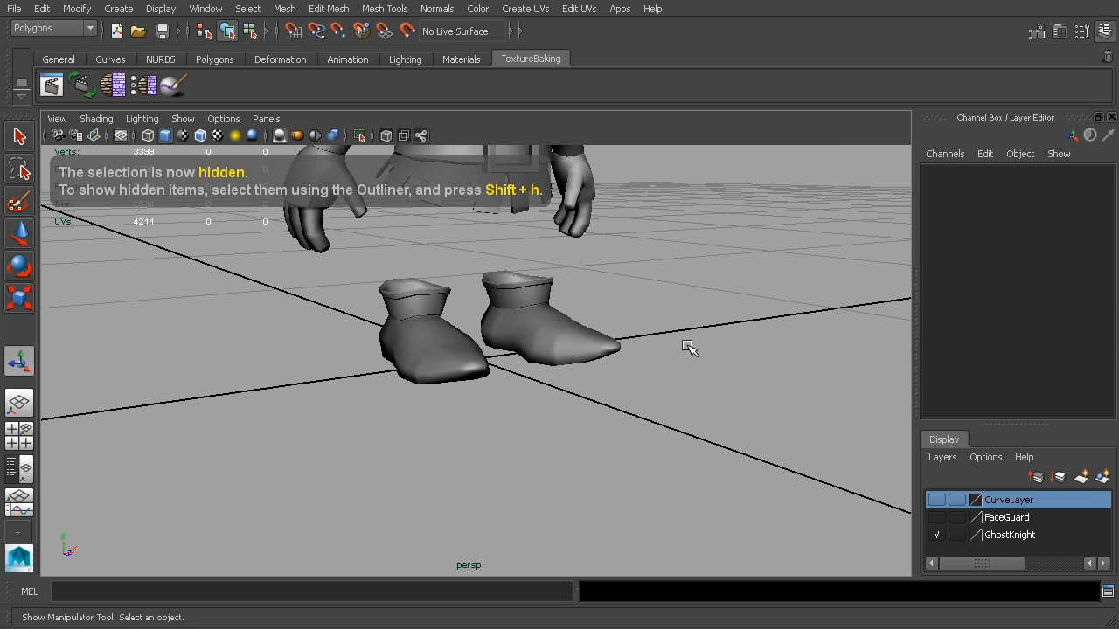
pyautogui.scroll(-4, 694, 481)
pyautogui.scroll(-3, 703, 475)
pyautogui.keyDown('alt'); pyautogui.moveTo(556, 341); pyautogui.dragTo(551, 424, button='middle'); pyautogui.keyUp('alt')
pyautogui.keyDown('alt'); pyautogui.moveTo(552, 424); pyautogui.dragTo(645, 402); pyautogui.keyUp('alt')
pyautogui.keyDown('alt'); pyautogui.moveTo(645, 402); pyautogui.dragTo(539, 402, button='middle'); pyautogui.keyUp('alt')
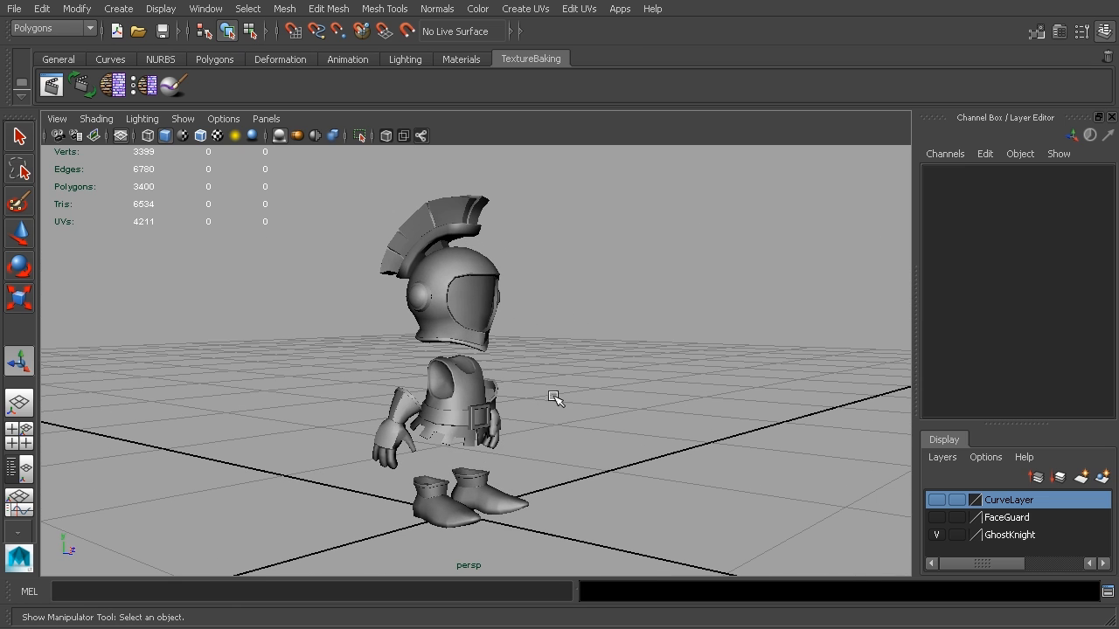
# Step: Select the knight's tunic and examine its mesh alongside the belt, gloves, boots and helmet
pyautogui.click(478, 386)
pyautogui.scroll(5, 550, 400)
pyautogui.keyDown('alt'); pyautogui.moveTo(665, 357); pyautogui.dragTo(429, 367); pyautogui.keyUp('alt')
pyautogui.keyDown('alt'); pyautogui.moveTo(625, 523); pyautogui.dragTo(624, 504); pyautogui.keyUp('alt')
pyautogui.scroll(-5, 625, 503)
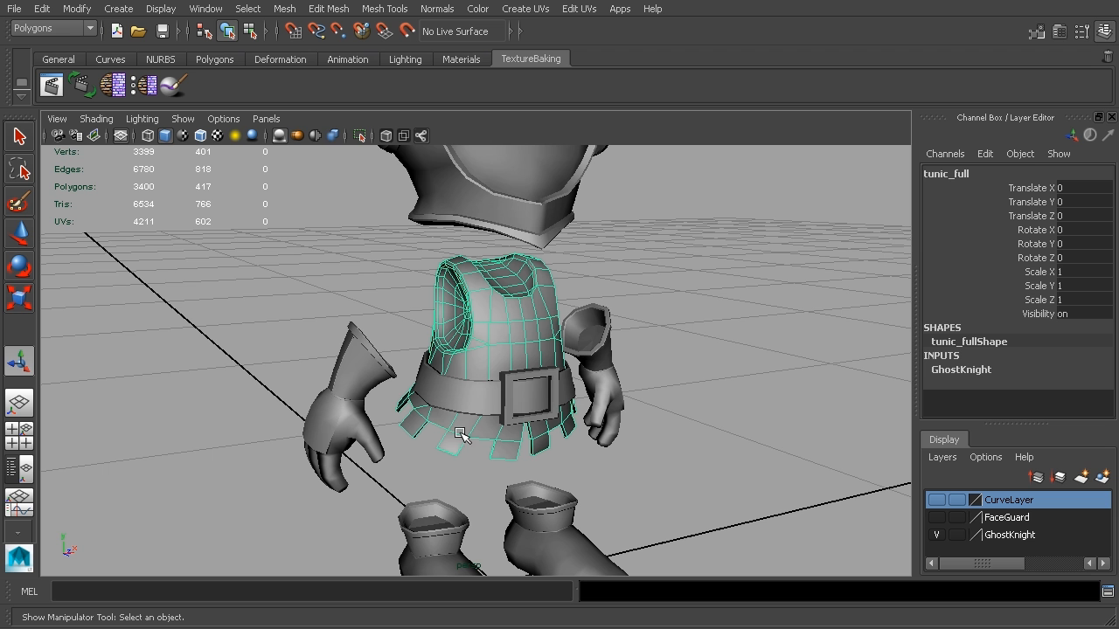
pyautogui.moveTo(461, 434)
pyautogui.keyDown('alt'); pyautogui.mouseDown()
pyautogui.moveTo(581, 450)
pyautogui.moveTo(466, 414)
pyautogui.mouseUp(); pyautogui.keyUp('alt')
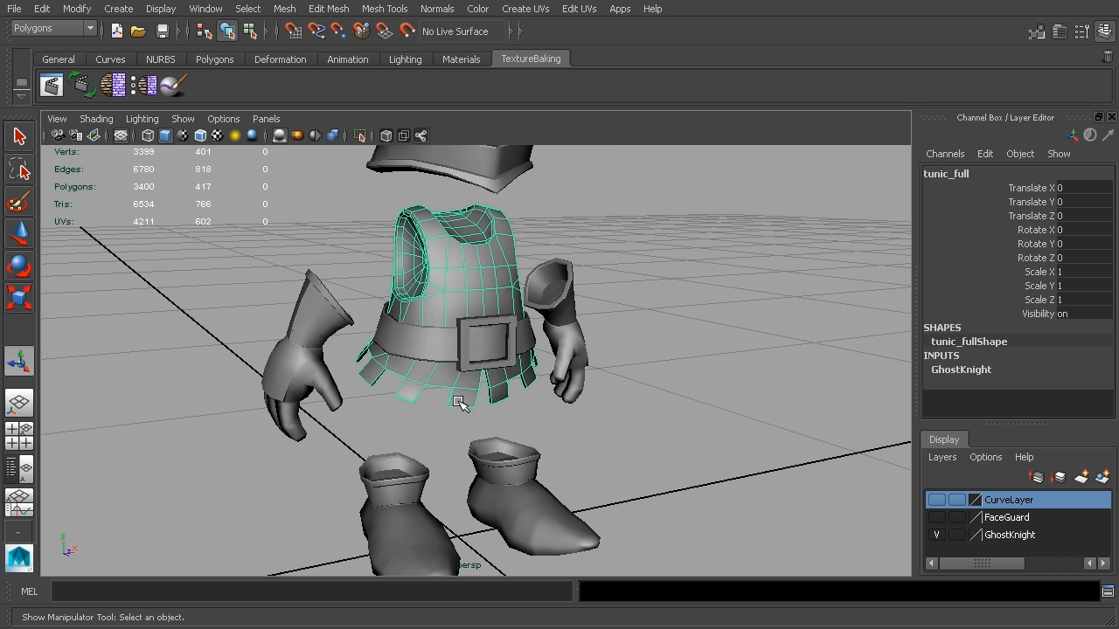
pyautogui.keyDown('alt'); pyautogui.moveTo(563, 378); pyautogui.dragTo(591, 473, button='middle'); pyautogui.keyUp('alt')
pyautogui.scroll(-5, 577, 419)
pyautogui.keyDown('alt'); pyautogui.moveTo(556, 367); pyautogui.dragTo(621, 402); pyautogui.keyUp('alt')
pyautogui.keyDown('alt'); pyautogui.moveTo(604, 367); pyautogui.dragTo(584, 443, button='middle'); pyautogui.keyUp('alt')
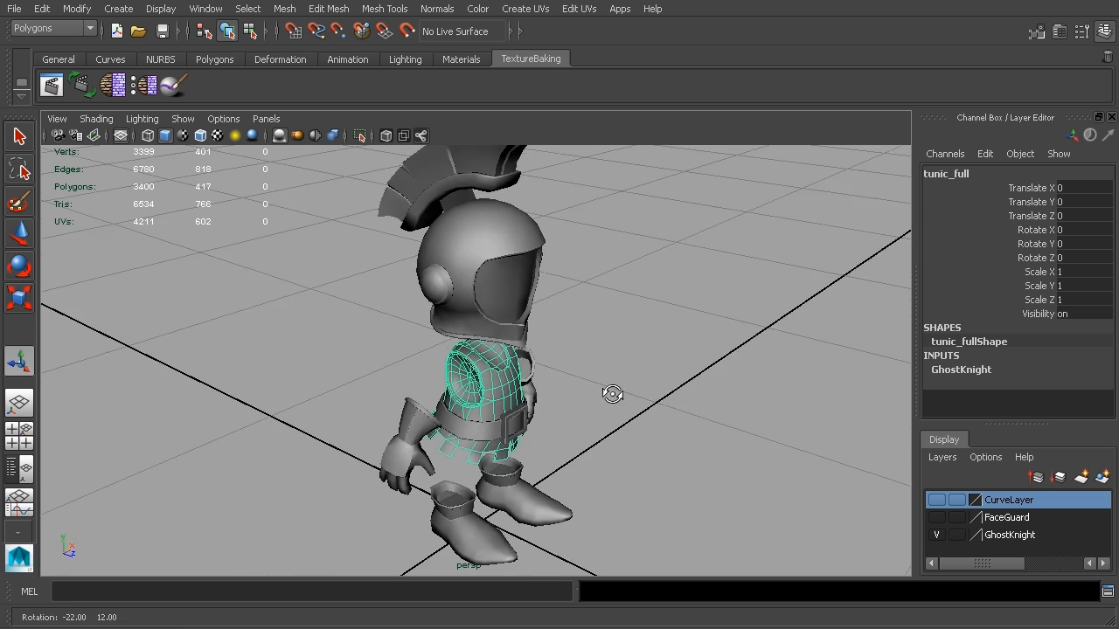
pyautogui.keyDown('alt'); pyautogui.moveTo(599, 442); pyautogui.dragTo(560, 434); pyautogui.keyUp('alt')
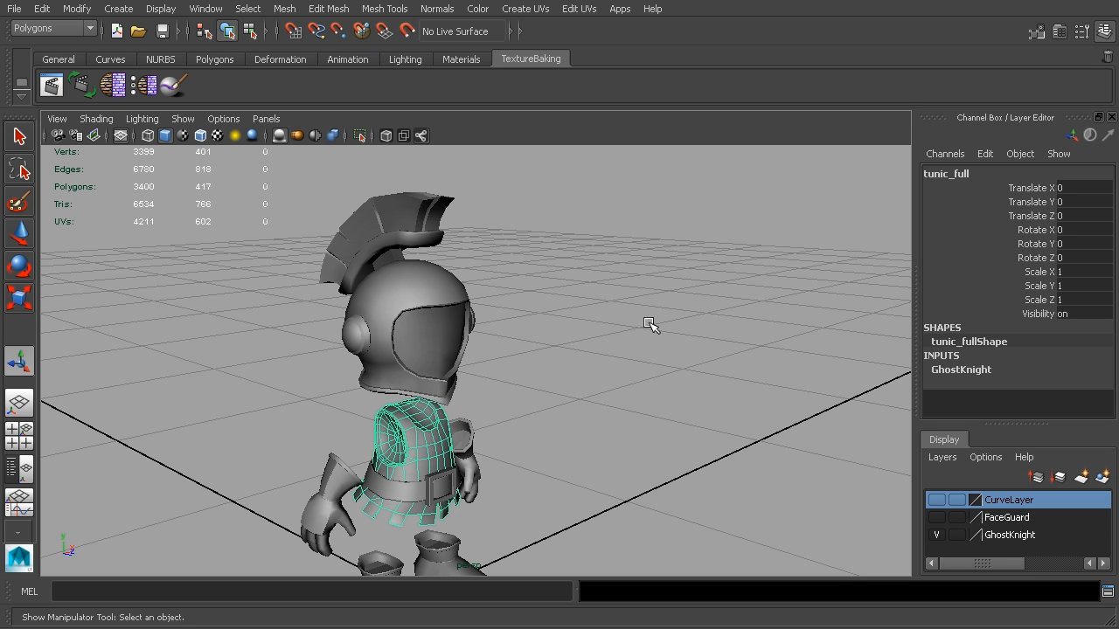
# Step: Maximize the top view centred on the character and select the helmet
pyautogui.press('space')
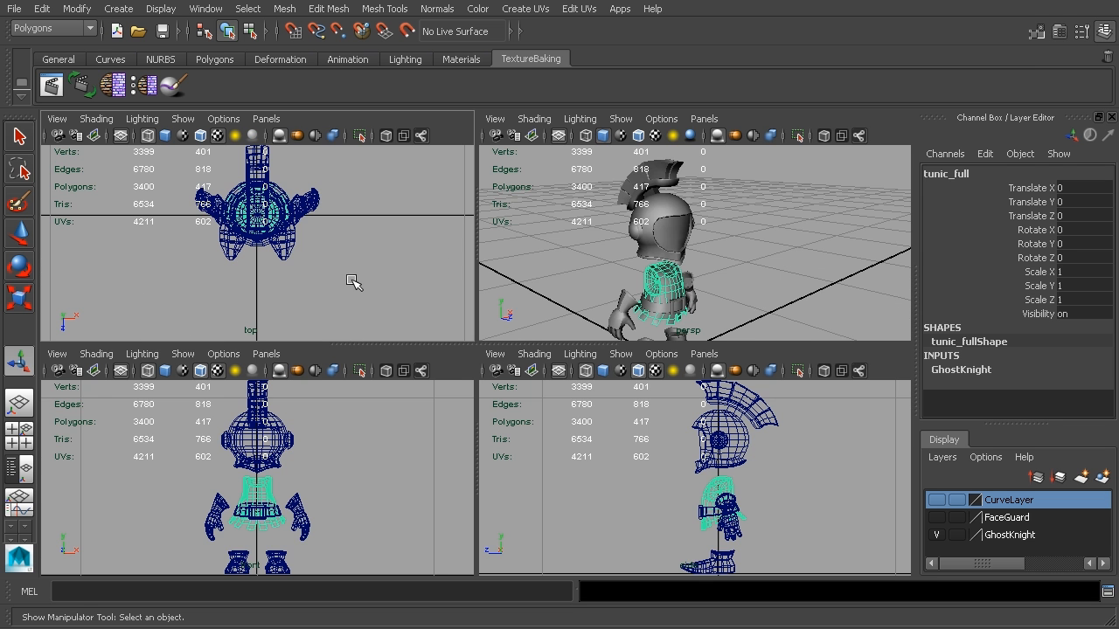
pyautogui.press('space')
pyautogui.keyDown('alt'); pyautogui.moveTo(532, 349); pyautogui.dragTo(636, 410, button='middle'); pyautogui.keyUp('alt')
pyautogui.scroll(3, 639, 393)
pyautogui.scroll(4, 523, 389)
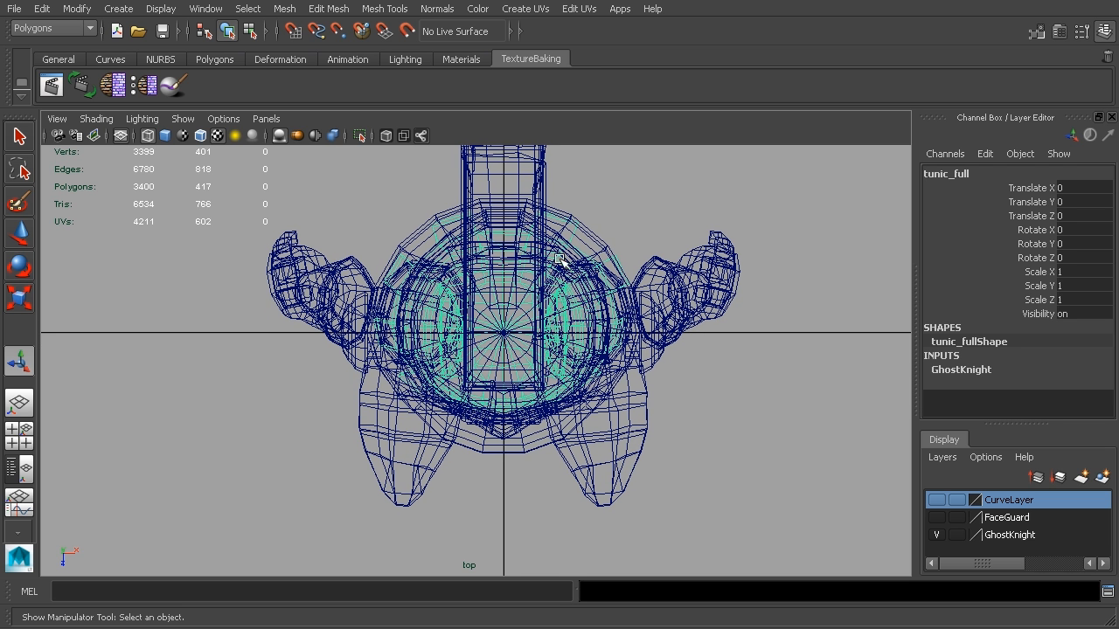
pyautogui.click(577, 229)
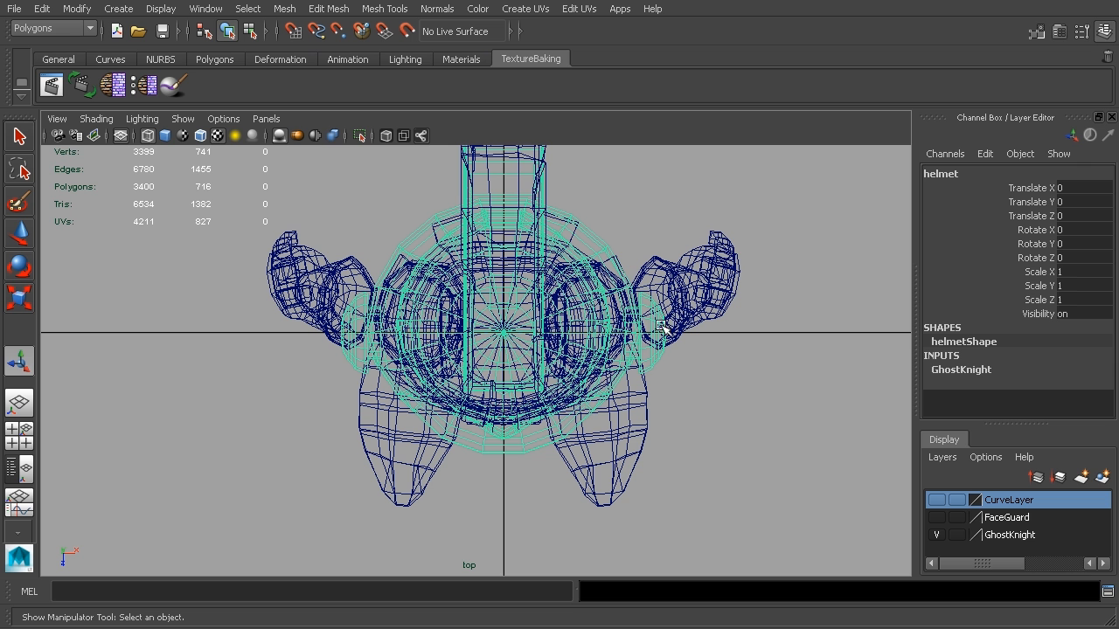
pyautogui.keyDown('alt'); pyautogui.moveTo(716, 424); pyautogui.dragTo(663, 366, button='middle'); pyautogui.keyUp('alt')
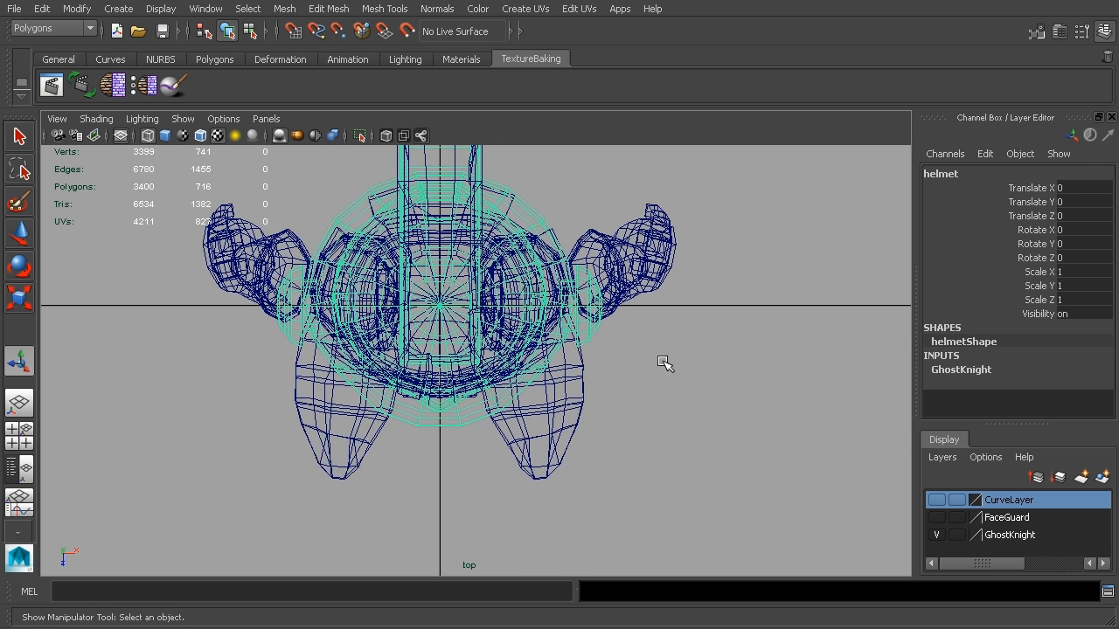
pyautogui.scroll(-4, 685, 362)
pyautogui.scroll(1, 665, 332)
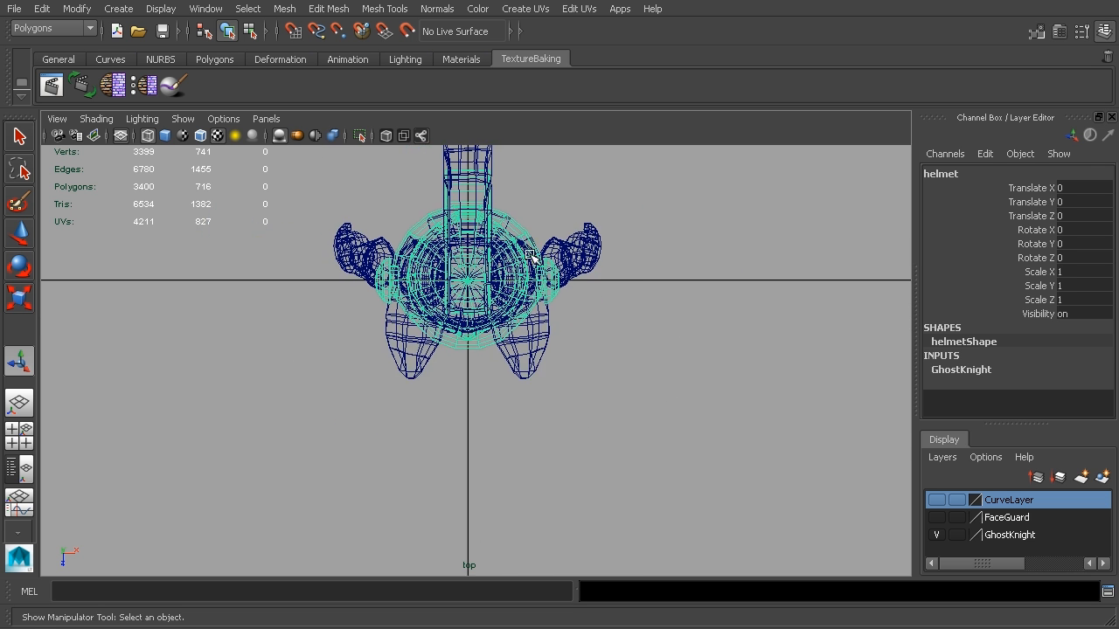
pyautogui.click(119, 9)
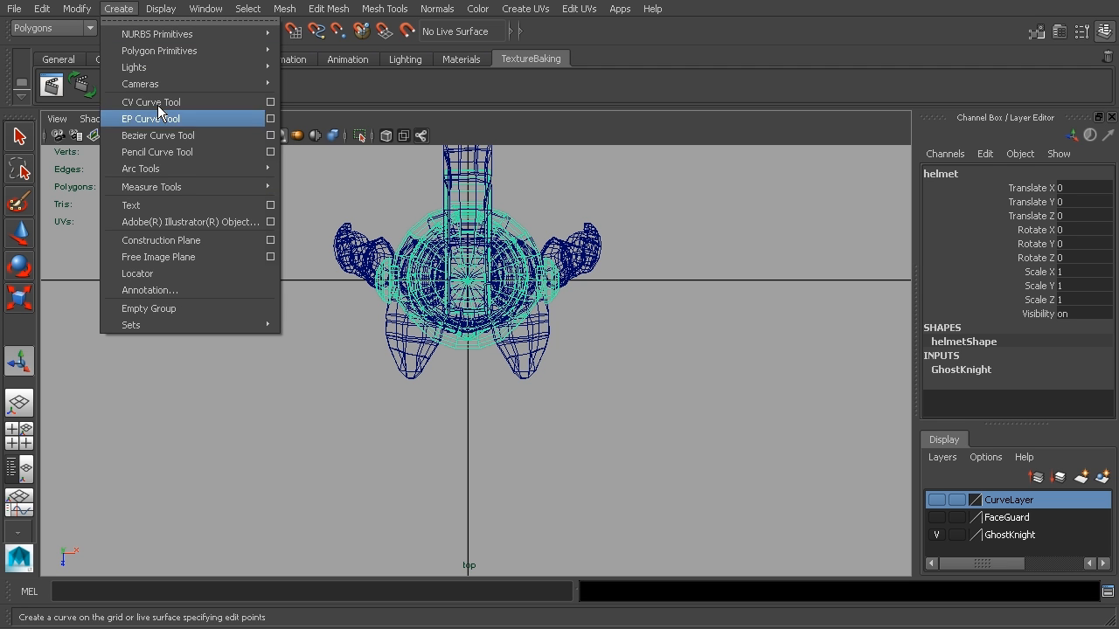
pyautogui.moveTo(177, 166)
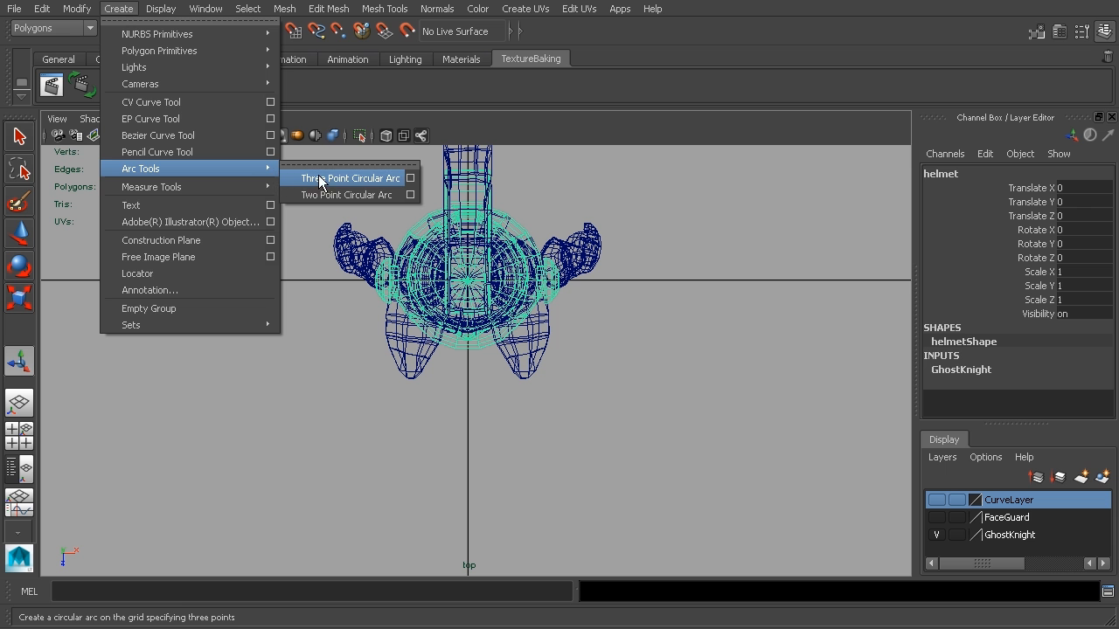
pyautogui.click(390, 178)
pyautogui.scroll(3, 475, 255)
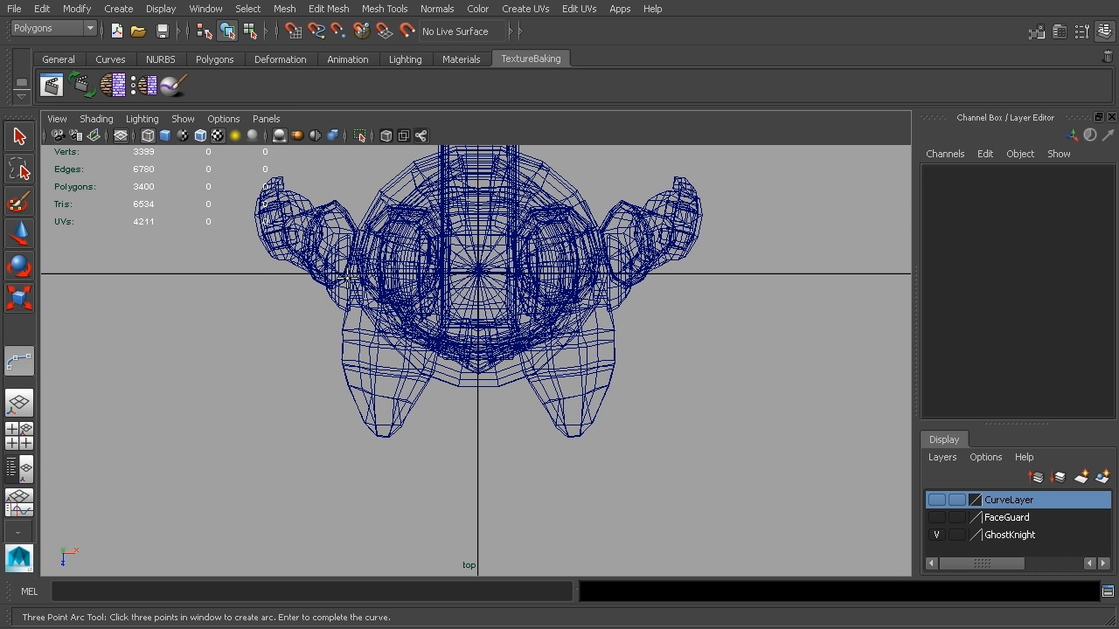
pyautogui.click(354, 292)
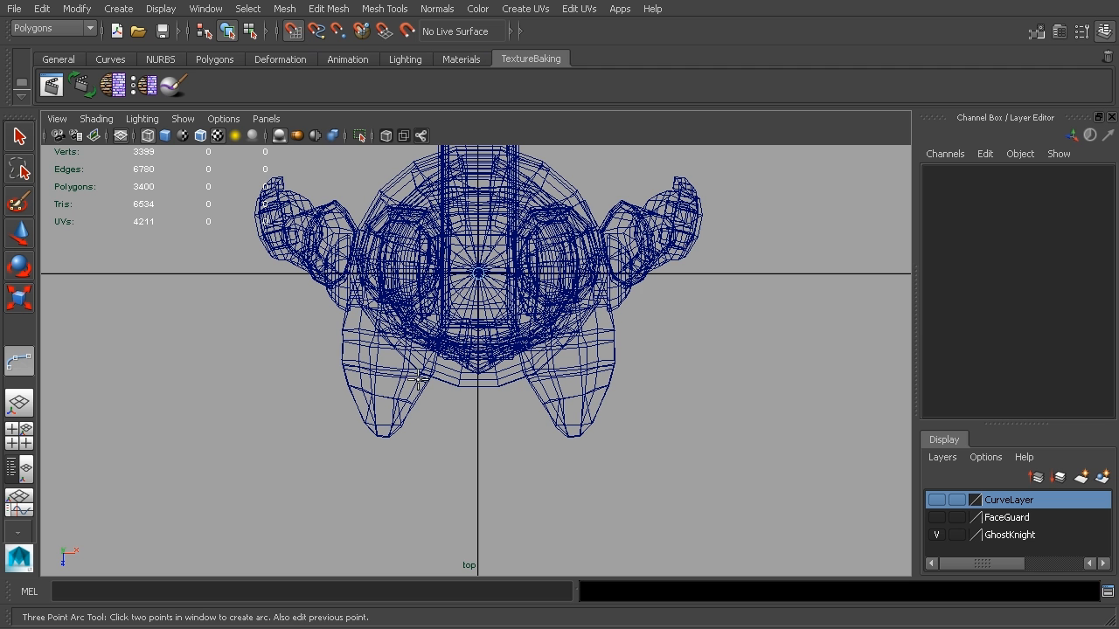
pyautogui.click(347, 276)
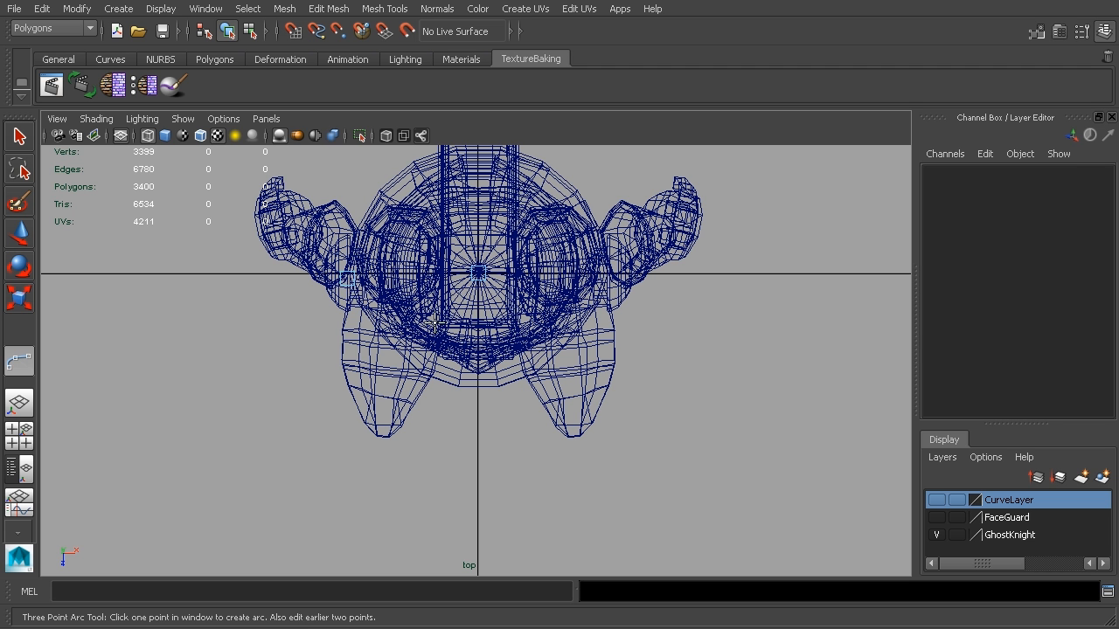
pyautogui.hotkey('ctrl', 'z')
# Step: Create a three-point circular arc in the top view, running from one side of the knight around the front to the other
pyautogui.click(118, 9)
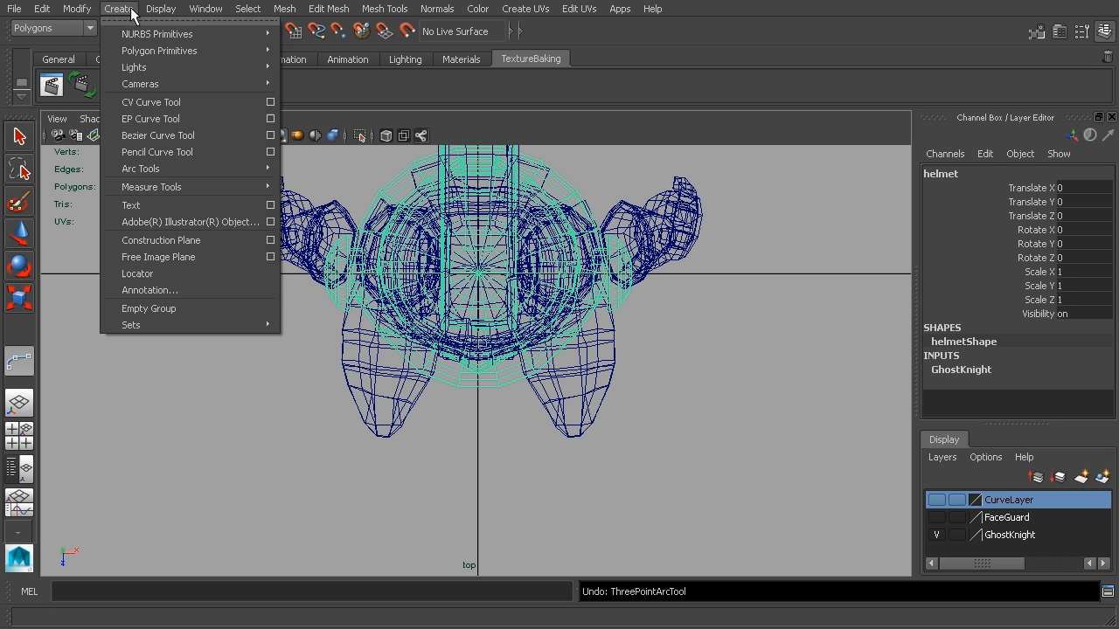
pyautogui.moveTo(173, 170)
pyautogui.click(350, 179)
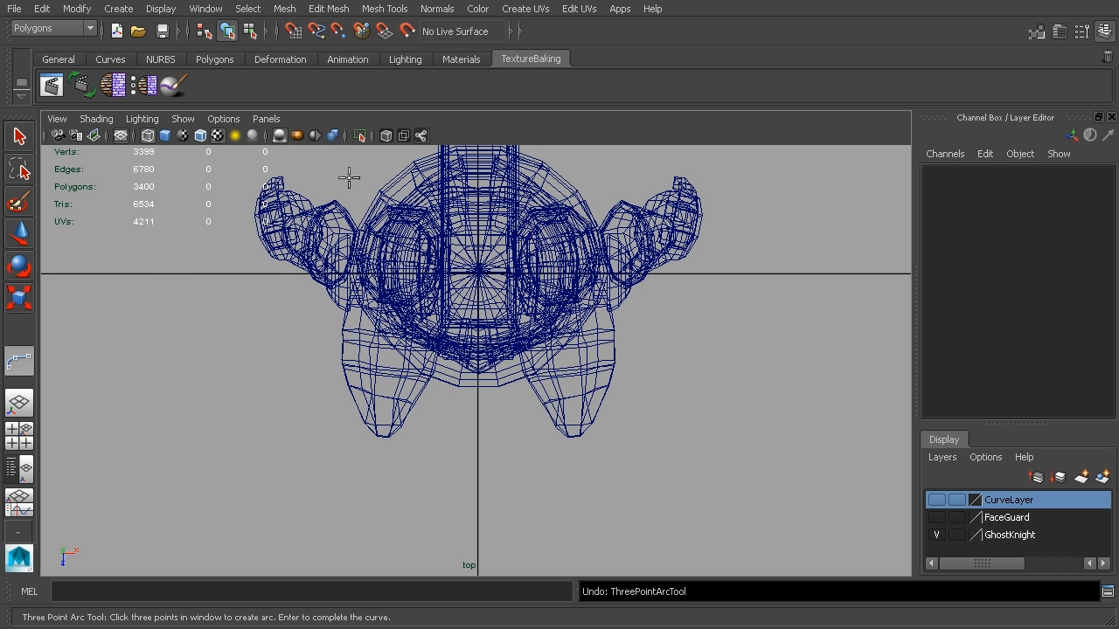
pyautogui.click(477, 421)
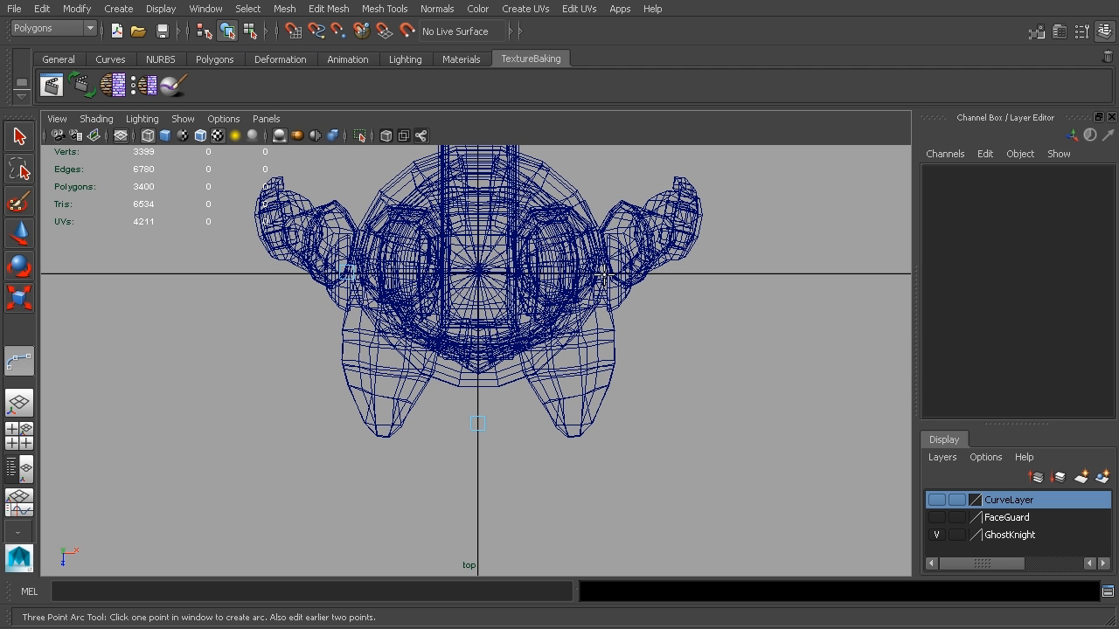
pyautogui.click(604, 273)
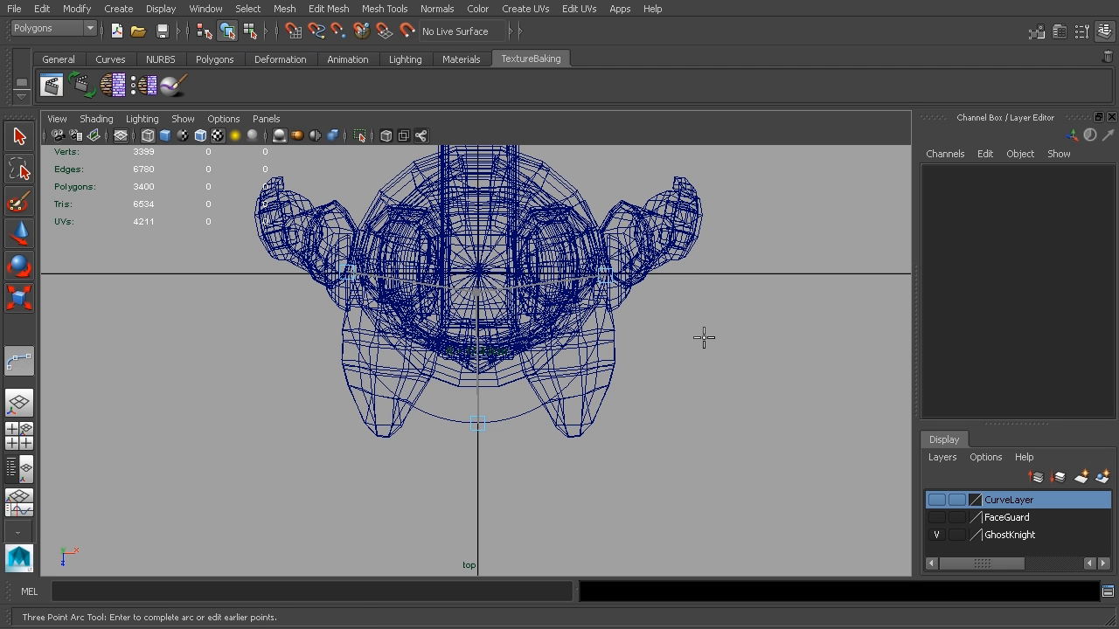
pyautogui.press('r')
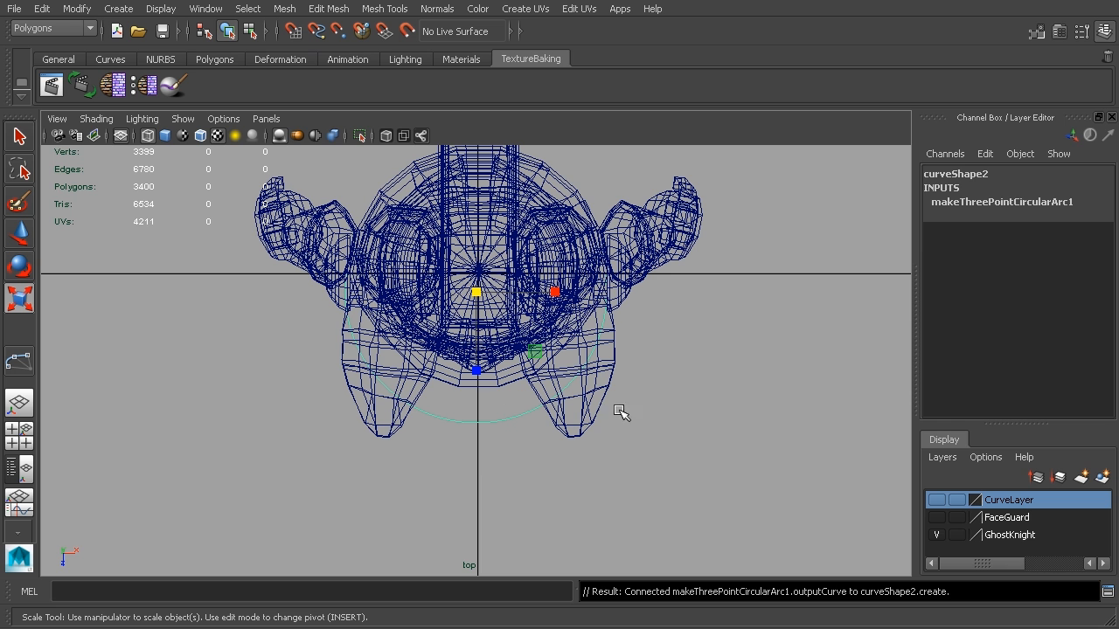
# Step: Select the arc as a whole object and display its NURBS curve attributes
pyautogui.moveTo(508, 427); pyautogui.dragTo(480, 415, button='right')
pyautogui.click(226, 31)
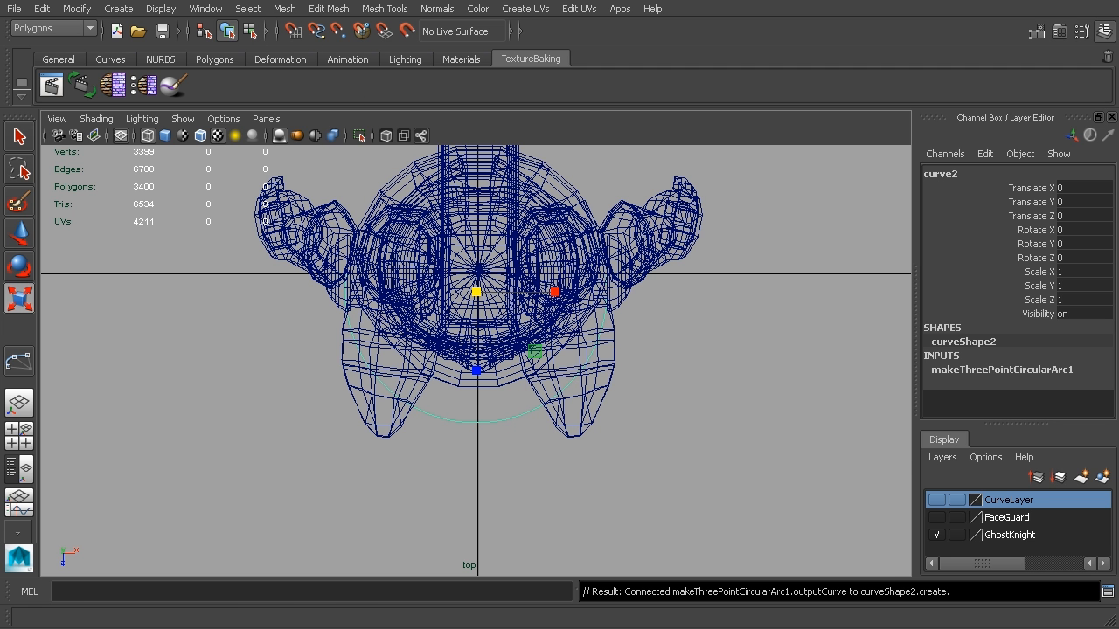
pyautogui.hotkey('ctrl', 'a')
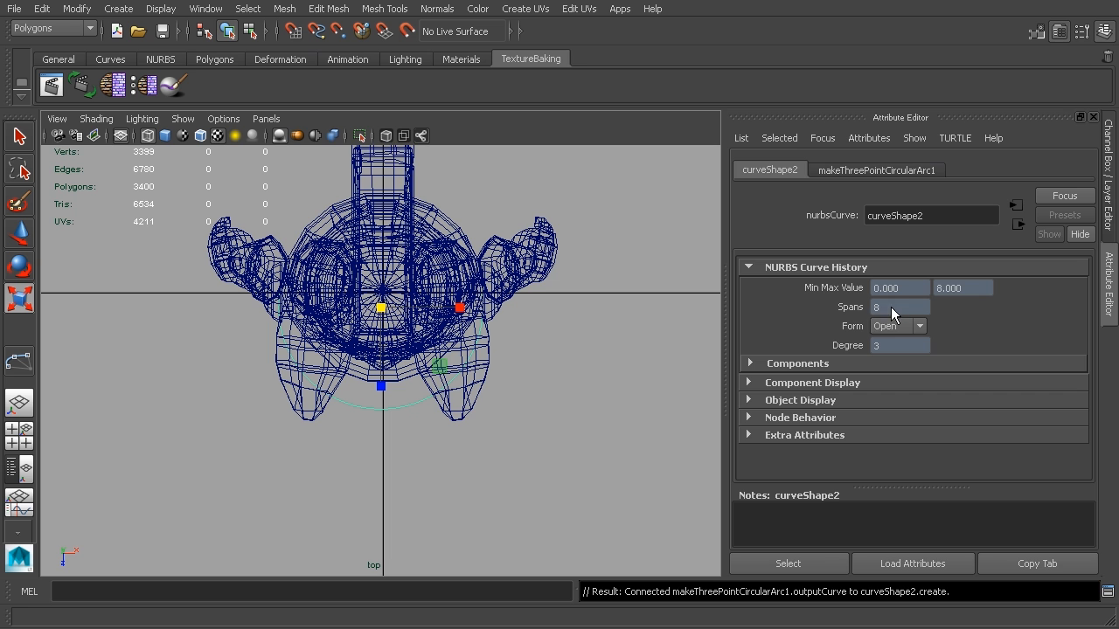
pyautogui.keyDown('alt'); pyautogui.moveTo(477, 453); pyautogui.dragTo(510, 425, button='middle'); pyautogui.keyUp('alt')
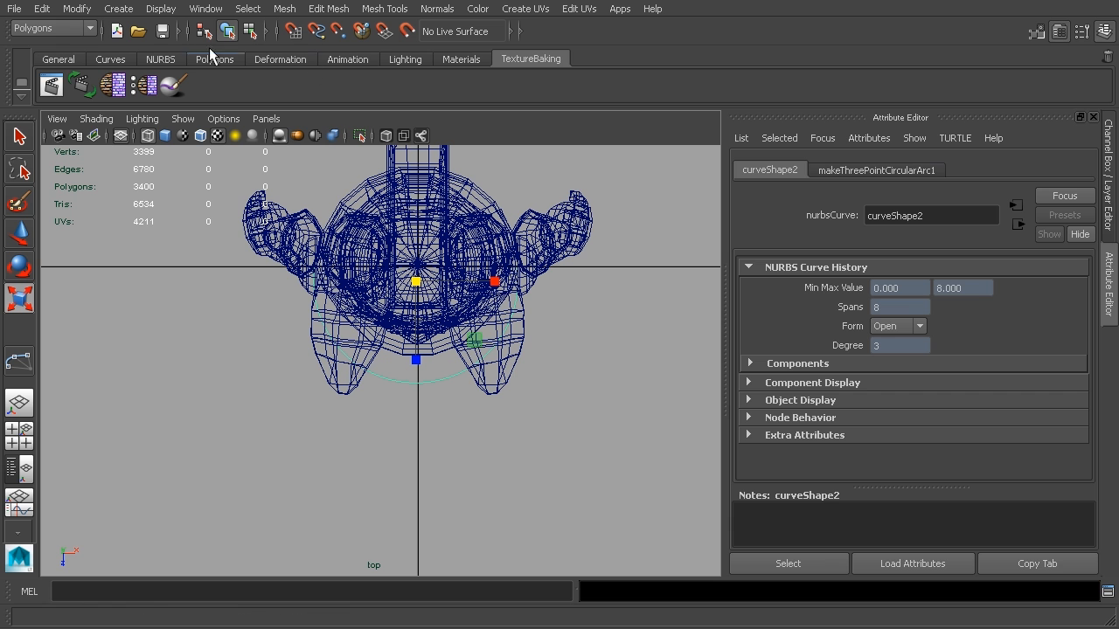
# Step: Rebuild the arc with the NURBS Rebuild Curve options at default settings and 12 uniform cubic spans
pyautogui.click(57, 32)
pyautogui.click(60, 66)
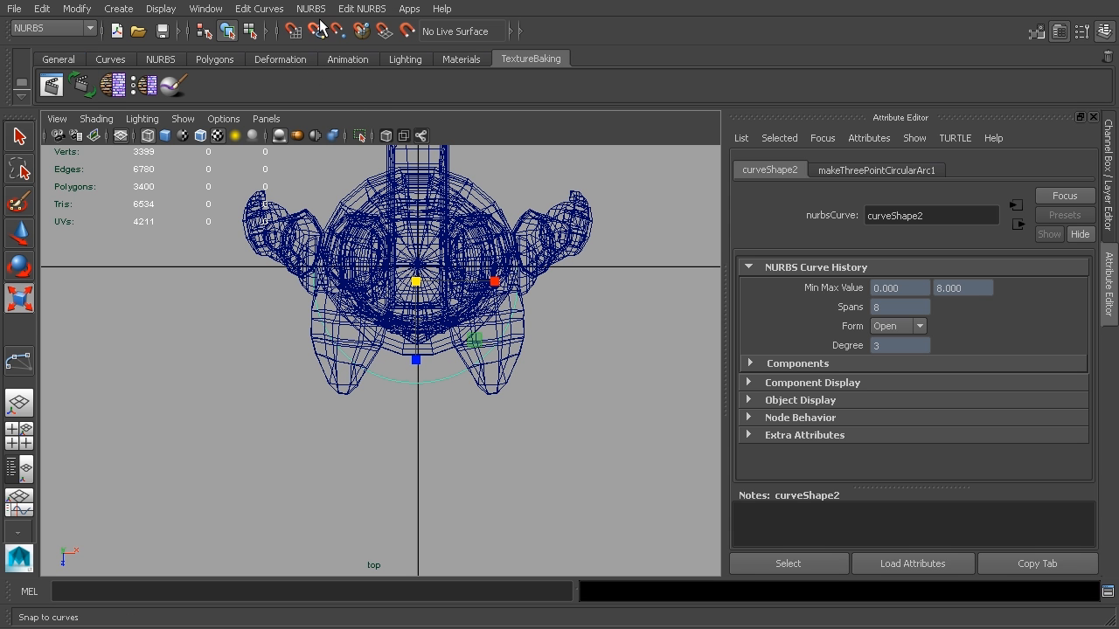
pyautogui.click(259, 9)
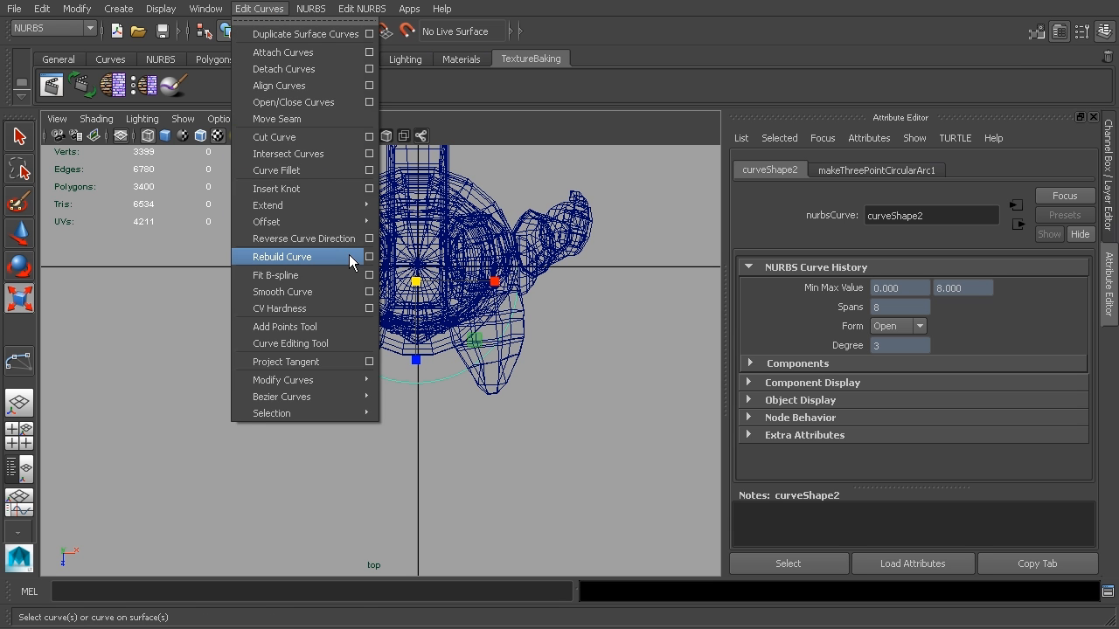
pyautogui.click(369, 256)
pyautogui.click(507, 337)
pyautogui.click(531, 370)
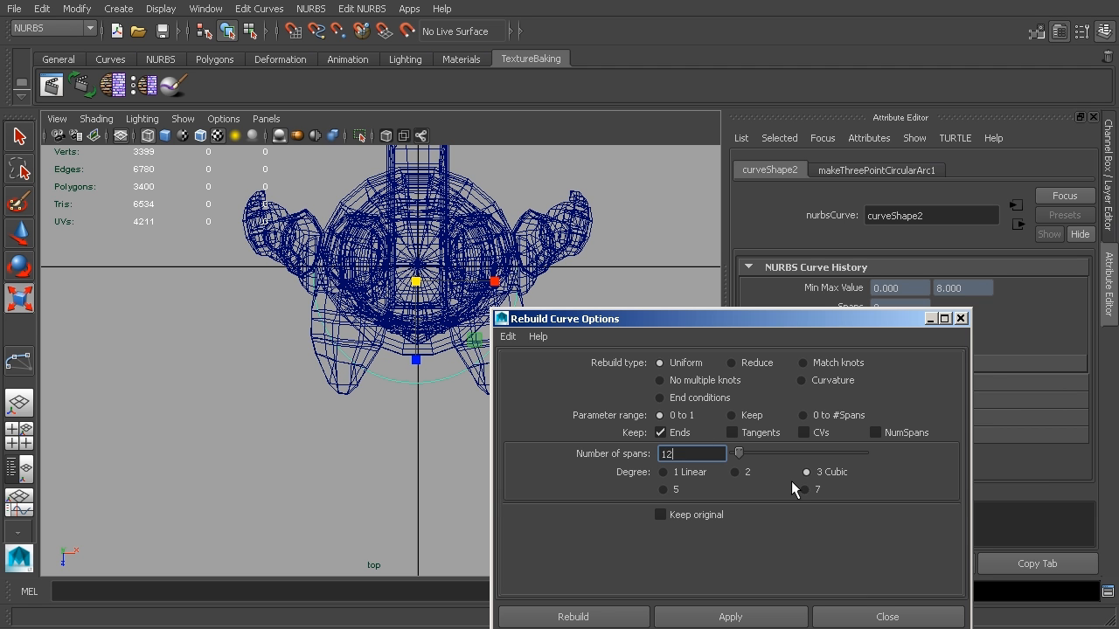
pyautogui.click(600, 614)
# Step: Squeeze the arc's three front control vertices together and pull them forward into a point on the centre line, at about Z 21.563
pyautogui.rightClick(428, 384)
pyautogui.moveTo(428, 384); pyautogui.dragTo(389, 383, button='right')
pyautogui.moveTo(472, 396)
pyautogui.keyDown('alt'); pyautogui.mouseDown(button='middle')
pyautogui.moveTo(562, 355)
pyautogui.moveTo(481, 415)
pyautogui.mouseUp(button='middle'); pyautogui.keyUp('alt')
pyautogui.scroll(3, 568, 354)
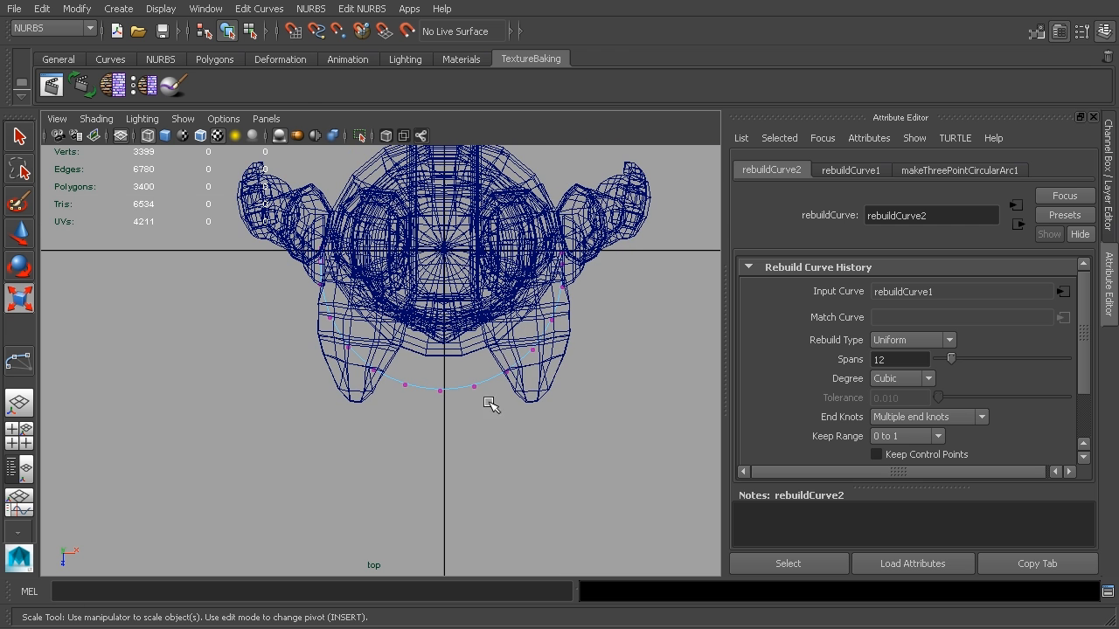
pyautogui.moveTo(476, 374); pyautogui.dragTo(389, 429)
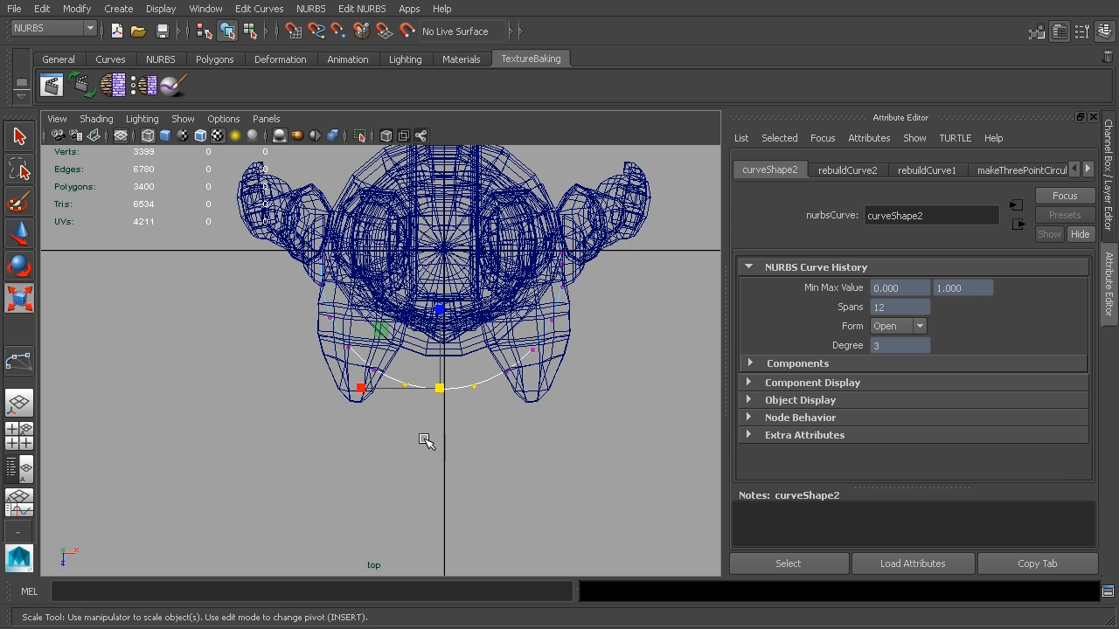
pyautogui.moveTo(360, 388); pyautogui.dragTo(461, 406)
pyautogui.press('w')
pyautogui.moveTo(442, 460); pyautogui.dragTo(443, 482)
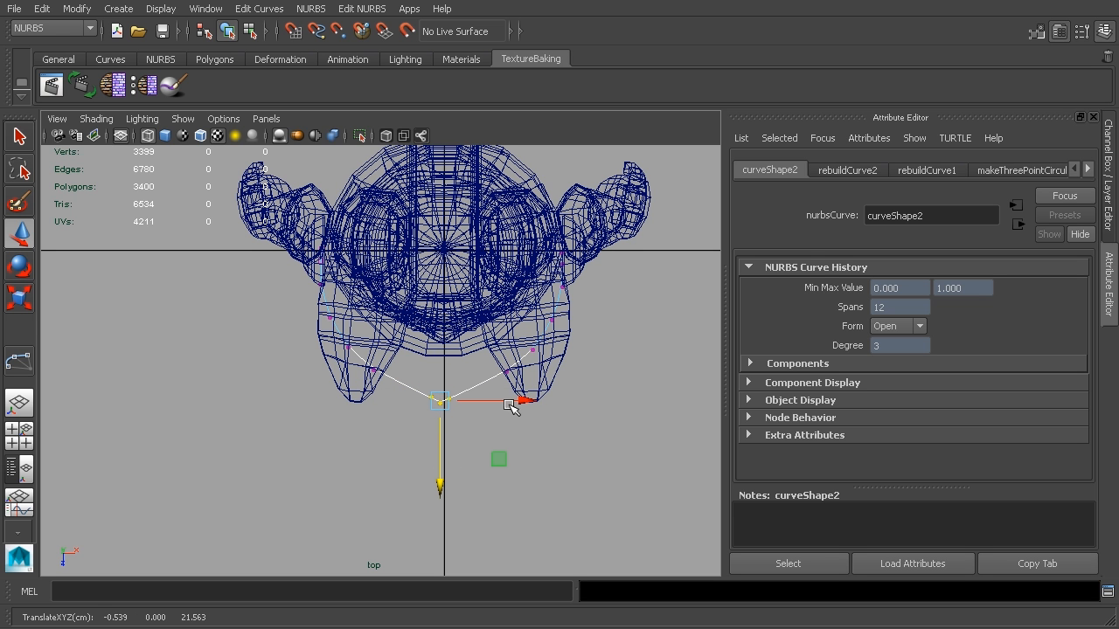
pyautogui.moveTo(526, 401); pyautogui.dragTo(537, 402)
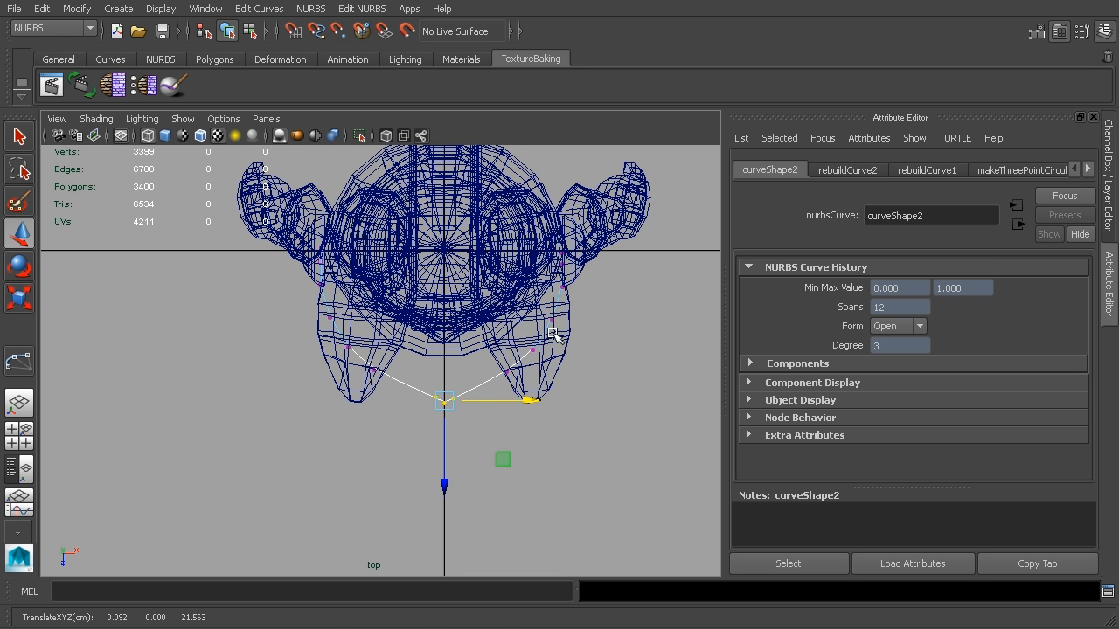
# Step: Select the control vertices flanking the arc's tip on both sides and scale them slightly inward
pyautogui.keyDown('alt'); pyautogui.moveTo(584, 332); pyautogui.dragTo(592, 367, button='middle'); pyautogui.keyUp('alt')
pyautogui.moveTo(594, 335); pyautogui.dragTo(319, 423)
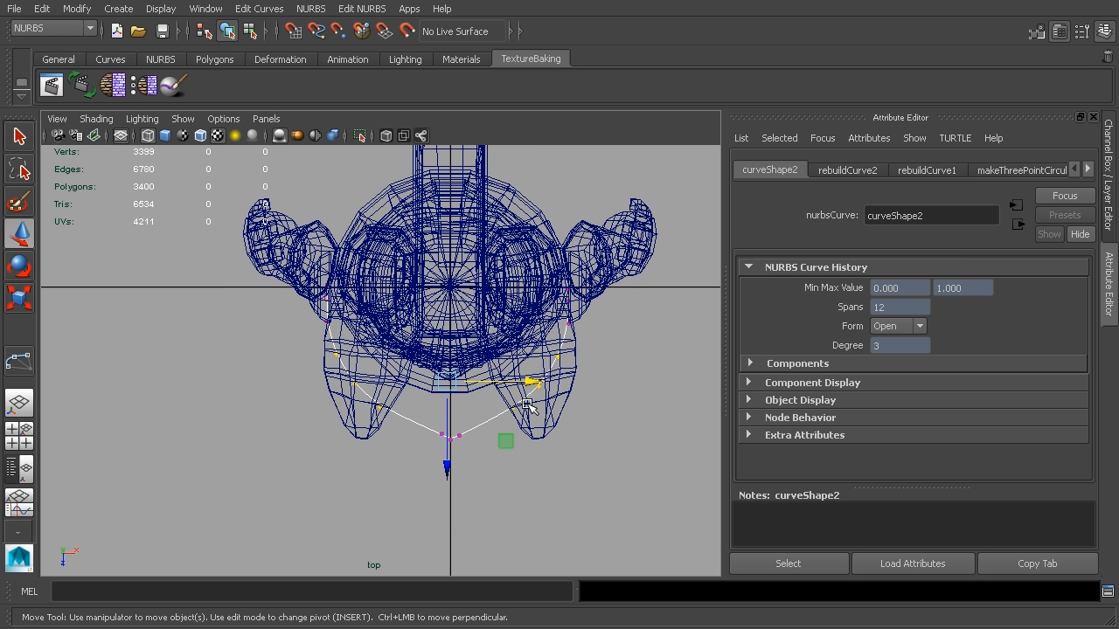
pyautogui.press('r')
pyautogui.moveTo(445, 382); pyautogui.dragTo(446, 382)
# Step: Move the two control vertices beside the arc's tip forward and scale them closer together to sharpen the point
pyautogui.scroll(3, 503, 415)
pyautogui.keyDown('alt'); pyautogui.moveTo(520, 449); pyautogui.dragTo(473, 323, button='middle'); pyautogui.keyUp('alt')
pyautogui.moveTo(480, 342); pyautogui.dragTo(417, 363)
pyautogui.press('w')
pyautogui.click(449, 411)
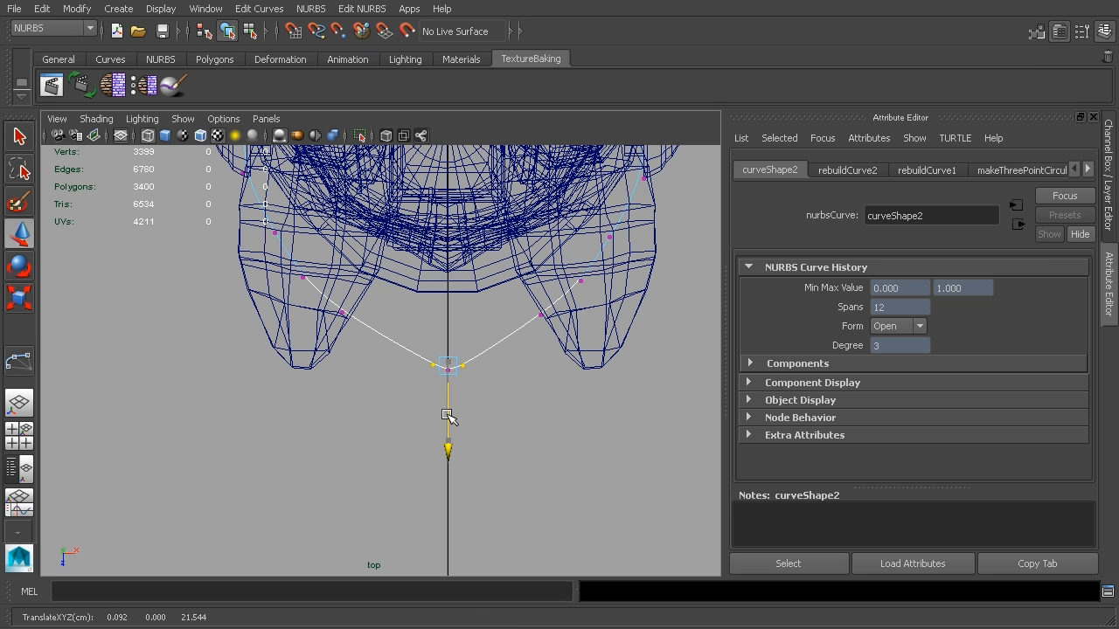
pyautogui.press('r')
pyautogui.moveTo(365, 370); pyautogui.dragTo(402, 369)
pyautogui.press('w')
pyautogui.moveTo(451, 418); pyautogui.dragTo(448, 424)
pyautogui.scroll(-2, 558, 376)
pyautogui.keyDown('alt'); pyautogui.moveTo(596, 391); pyautogui.dragTo(563, 442, button='middle'); pyautogui.keyUp('alt')
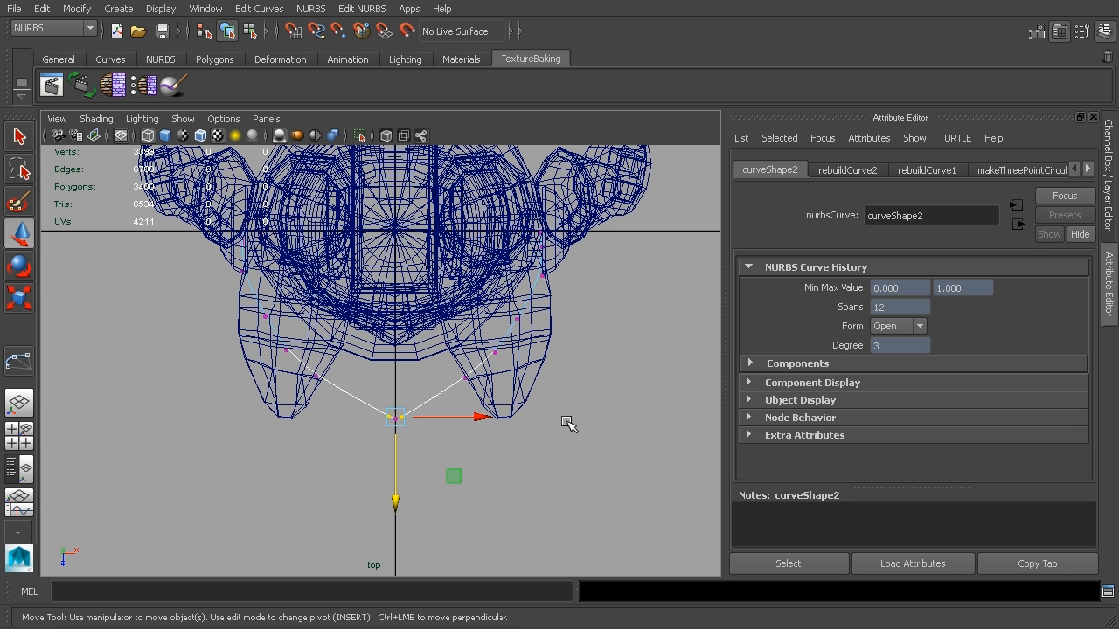
# Step: Return to the perspective view and object selection, and raise the arc to the helmet's visor height at Translate Y 76.659
pyautogui.press('space')
pyautogui.press('space')
pyautogui.moveTo(490, 441)
pyautogui.keyDown('alt'); pyautogui.mouseDown()
pyautogui.moveTo(469, 452)
pyautogui.moveTo(498, 451)
pyautogui.mouseUp(); pyautogui.keyUp('alt')
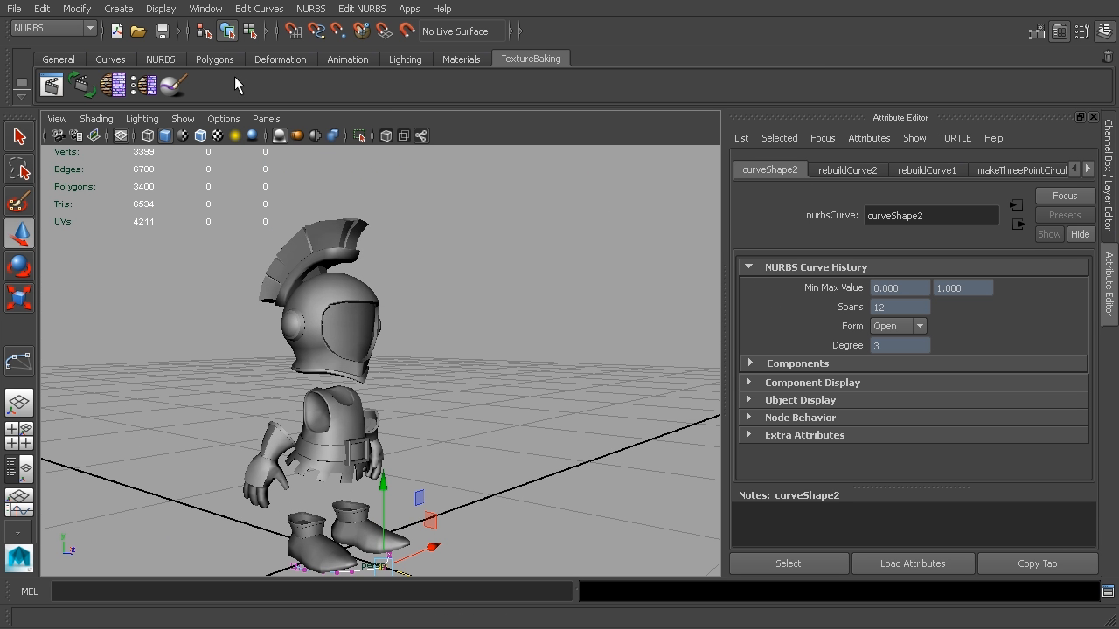
pyautogui.click(228, 30)
pyautogui.keyDown('alt'); pyautogui.moveTo(543, 523); pyautogui.dragTo(567, 465, button='middle'); pyautogui.keyUp('alt')
pyautogui.moveTo(364, 411); pyautogui.dragTo(497, 329)
pyautogui.scroll(5, 496, 330)
pyautogui.scroll(4, 520, 342)
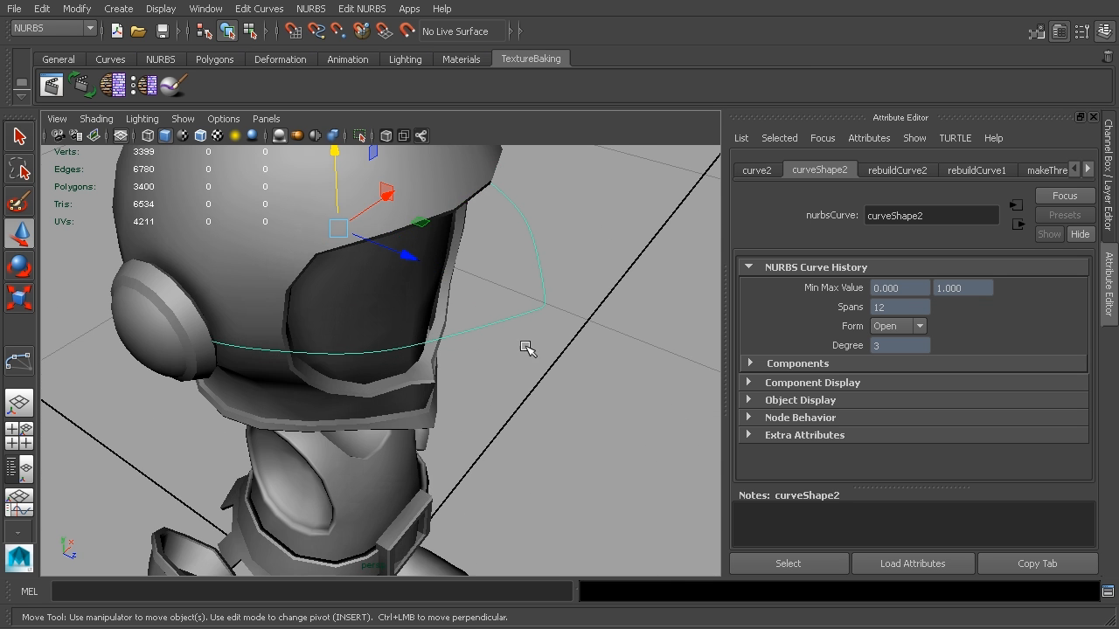
pyautogui.keyDown('alt'); pyautogui.moveTo(587, 418); pyautogui.dragTo(562, 437); pyautogui.keyUp('alt')
pyautogui.scroll(3, 603, 449)
pyautogui.scroll(2, 603, 450)
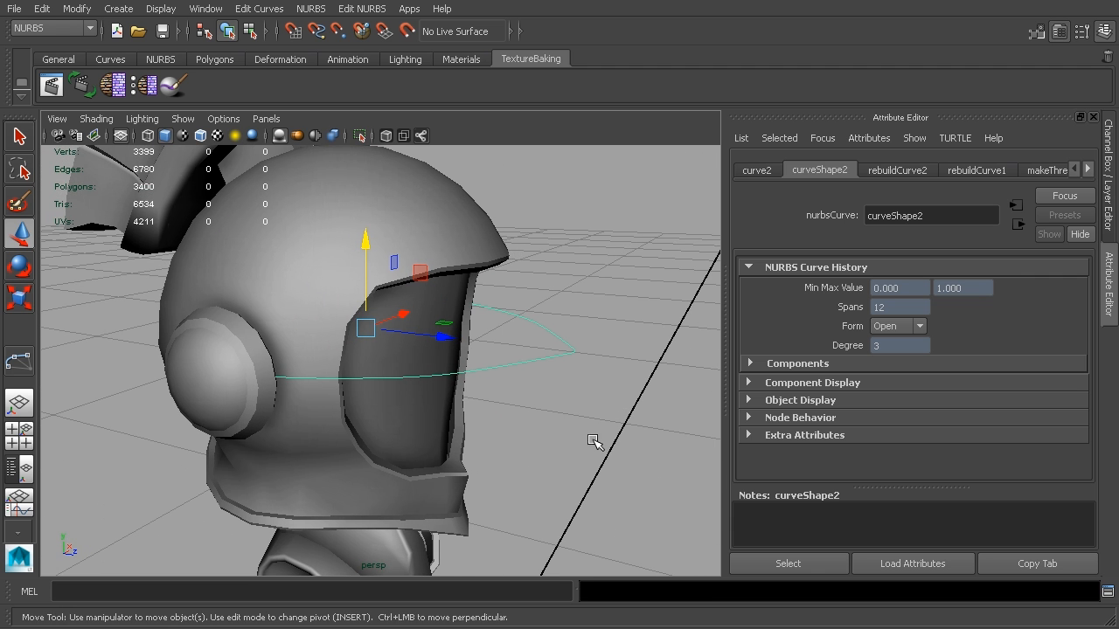
# Step: Duplicate the arc, tilt the copy up to Rotate X -35.58 and raise it to Translate Y 77.356
pyautogui.click(1092, 117)
pyautogui.keyDown('alt'); pyautogui.moveTo(629, 474); pyautogui.dragTo(705, 464); pyautogui.keyUp('alt')
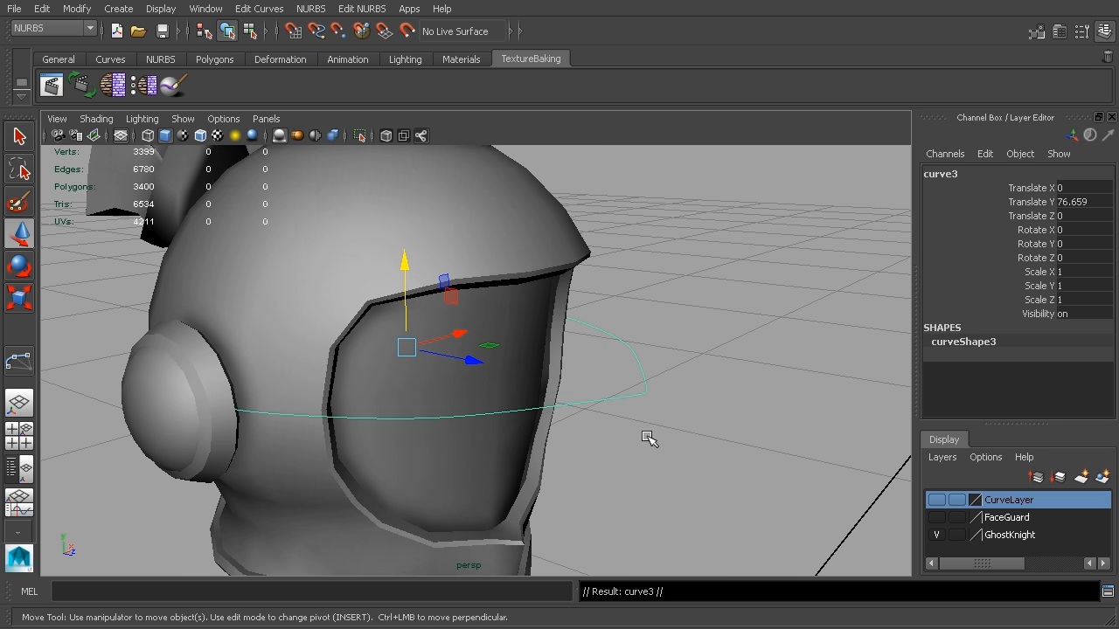
pyautogui.press('e')
pyautogui.moveTo(449, 325); pyautogui.dragTo(405, 254)
pyautogui.press('w')
pyautogui.keyDown('alt'); pyautogui.moveTo(652, 372); pyautogui.dragTo(653, 319, button='middle'); pyautogui.keyUp('alt')
pyautogui.keyDown('alt'); pyautogui.moveTo(653, 318); pyautogui.dragTo(599, 315, button='right'); pyautogui.keyUp('alt')
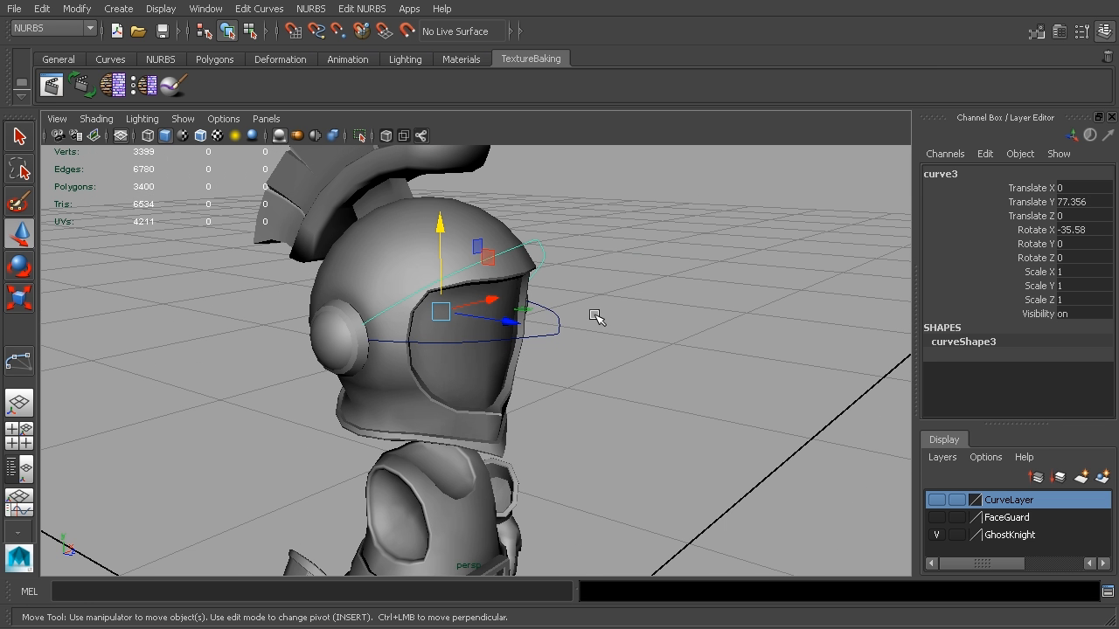
# Step: Duplicate the middle arc, tilt the copy down to about Rotate X 25.191 and lower it to Translate Y 74.348
pyautogui.click(559, 324)
pyautogui.hotkey('ctrl', 'd')
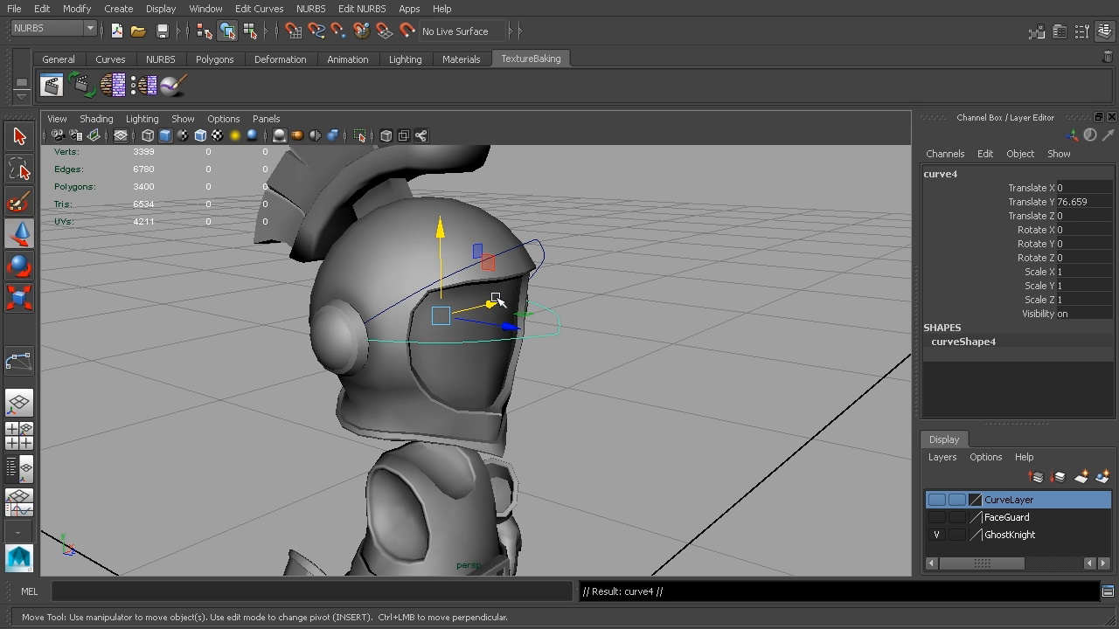
pyautogui.press('r')
pyautogui.press('e')
pyautogui.moveTo(484, 262); pyautogui.dragTo(670, 297)
pyautogui.press('w')
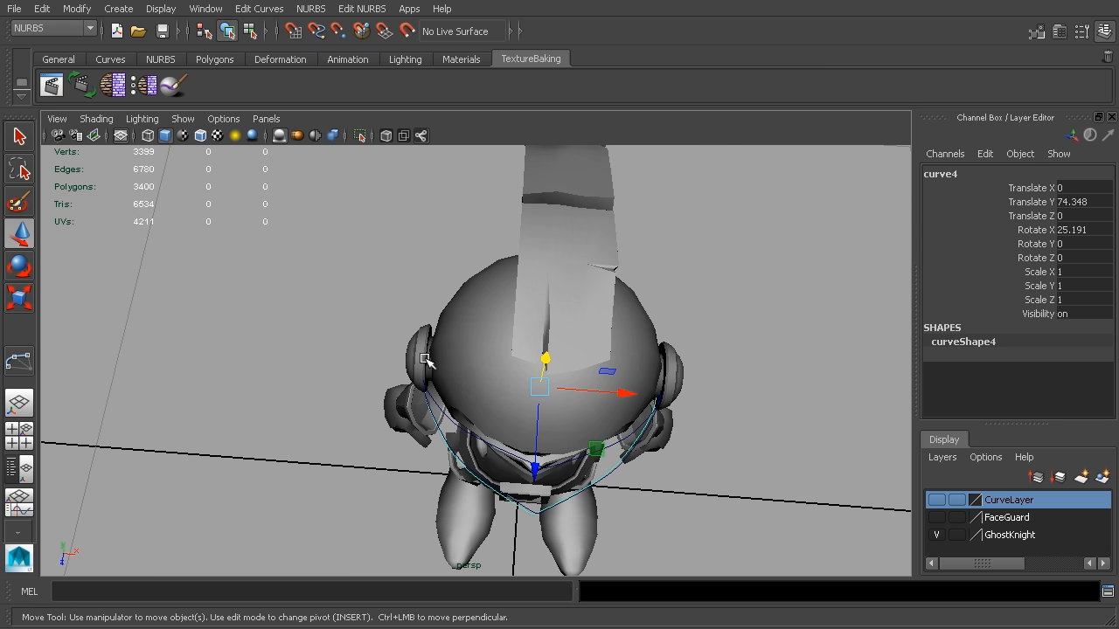
# Step: Shift the upper arc back towards the helmet's ear piece, to about Translate Z -0.871
pyautogui.keyDown('alt'); pyautogui.moveTo(612, 443); pyautogui.dragTo(760, 395); pyautogui.keyUp('alt')
pyautogui.keyDown('alt'); pyautogui.moveTo(697, 330); pyautogui.dragTo(612, 500, button='middle'); pyautogui.keyUp('alt')
pyautogui.keyDown('alt'); pyautogui.moveTo(584, 444); pyautogui.dragTo(642, 390); pyautogui.keyUp('alt')
pyautogui.click(567, 296)
pyautogui.keyDown('alt'); pyautogui.moveTo(597, 313); pyautogui.dragTo(584, 374); pyautogui.keyUp('alt')
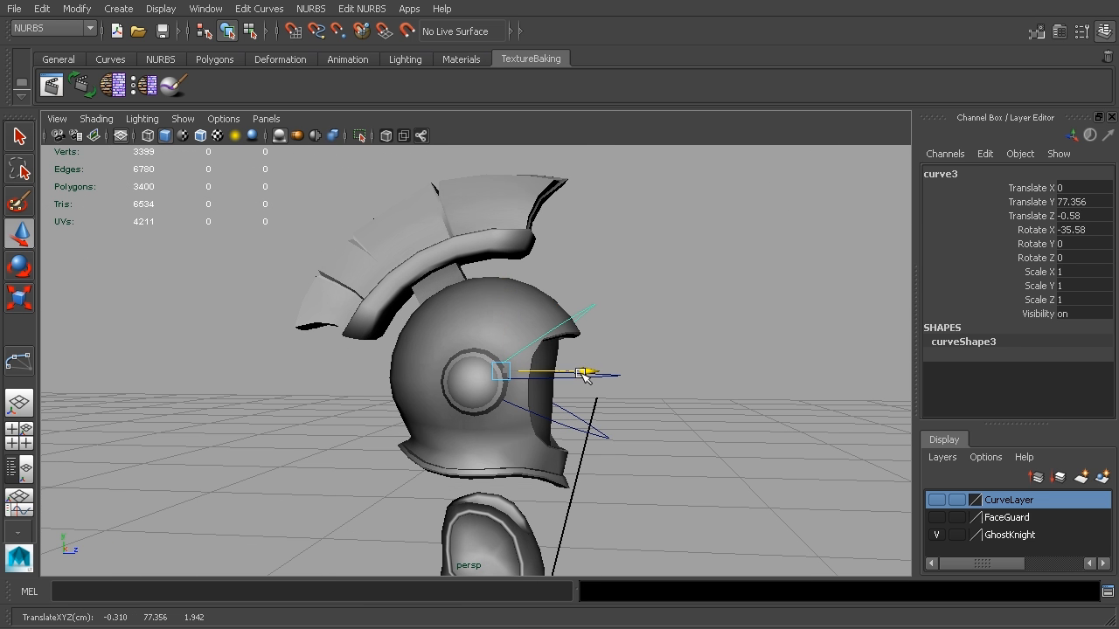
# Step: Shift the lower arc back to about Translate Z -0.869 and tilt it further down to Rotate X 29.364
pyautogui.click(604, 436)
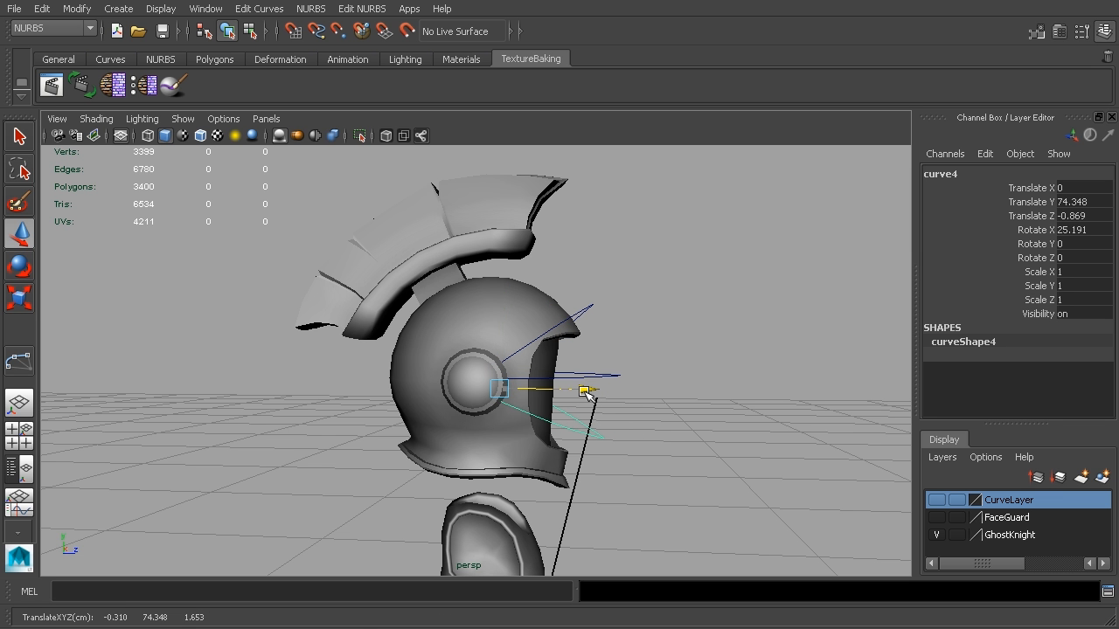
pyautogui.press('e')
pyautogui.moveTo(589, 375); pyautogui.dragTo(574, 370)
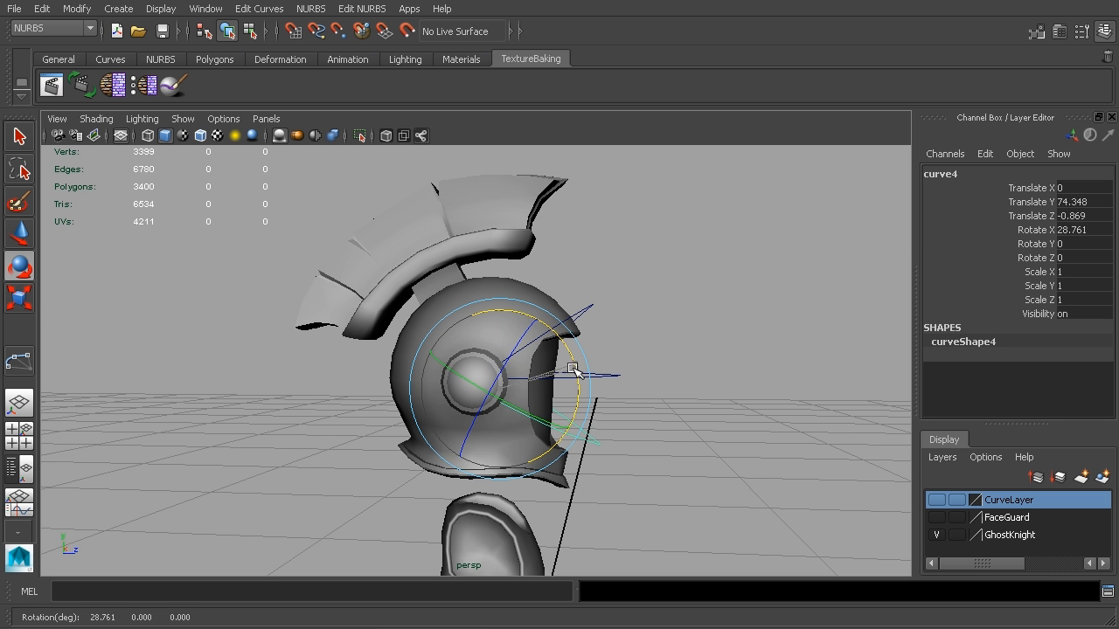
# Step: Select the three visor arcs in order from the upper to the lower one
pyautogui.click(711, 413)
pyautogui.moveTo(711, 413)
pyautogui.keyDown('alt'); pyautogui.mouseDown()
pyautogui.moveTo(429, 419)
pyautogui.moveTo(537, 433)
pyautogui.moveTo(687, 406)
pyautogui.moveTo(703, 419)
pyautogui.mouseUp(); pyautogui.keyUp('alt')
pyautogui.scroll(3, 702, 400)
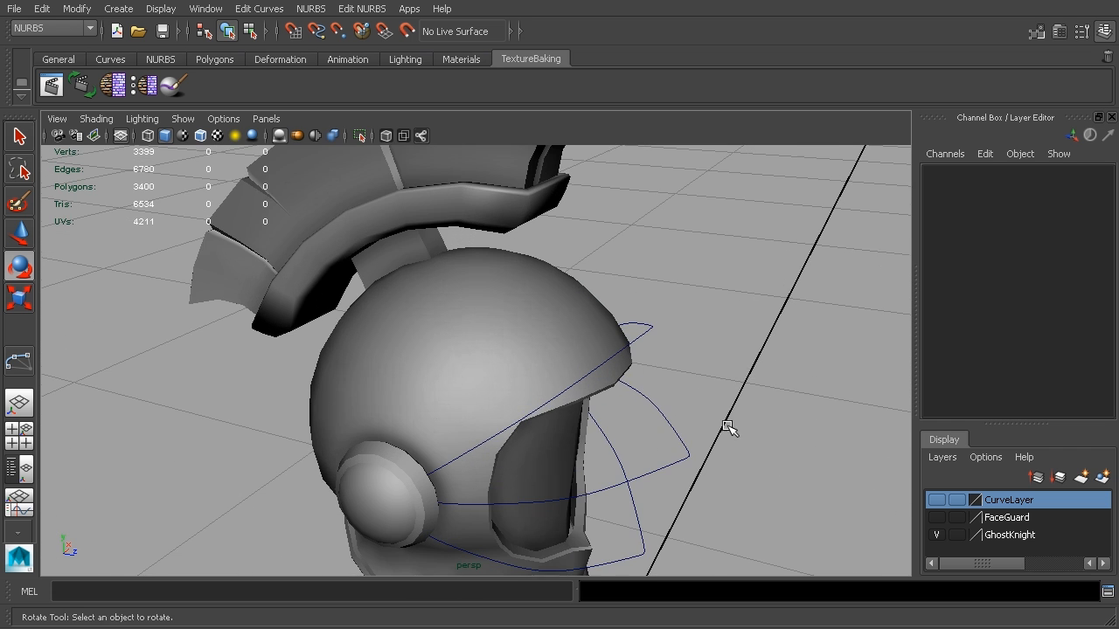
pyautogui.keyDown('alt'); pyautogui.moveTo(720, 422); pyautogui.dragTo(657, 330, button='middle'); pyautogui.keyUp('alt')
pyautogui.keyDown('alt'); pyautogui.moveTo(700, 361); pyautogui.dragTo(735, 381); pyautogui.keyUp('alt')
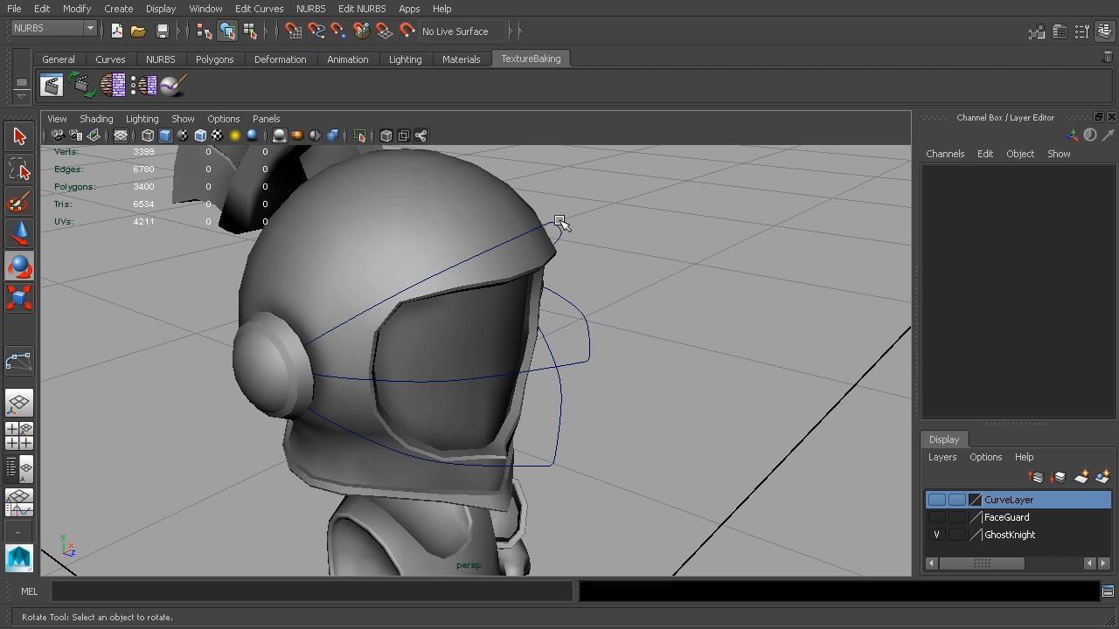
pyautogui.click(559, 221)
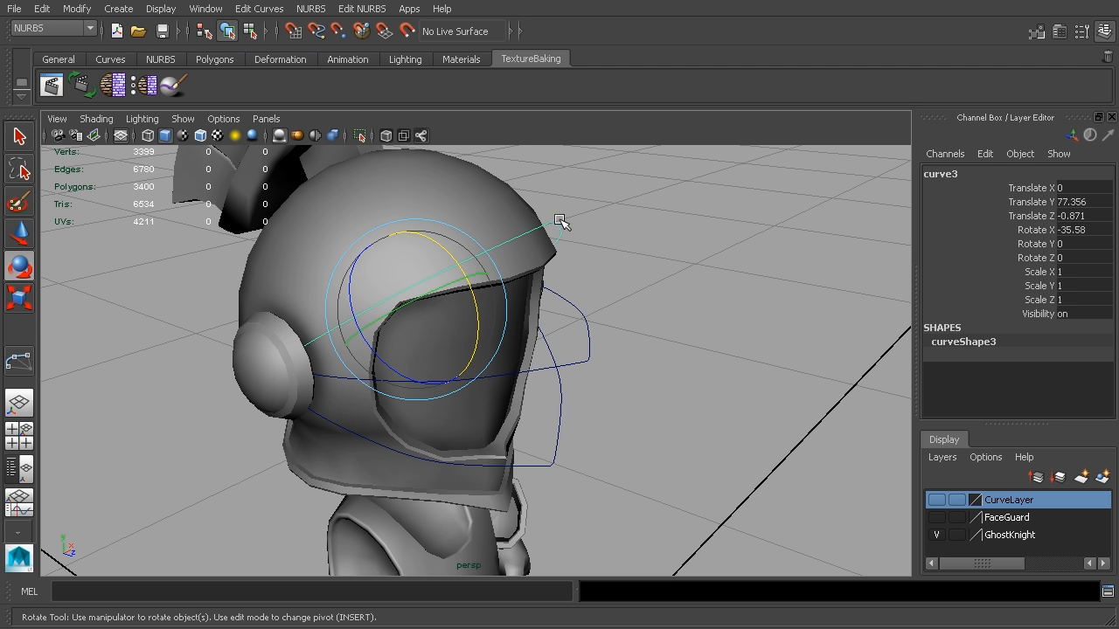
pyautogui.keyDown('shift'); pyautogui.click(582, 322); pyautogui.keyUp('shift')
pyautogui.keyDown('shift'); pyautogui.click(554, 405); pyautogui.keyUp('shift')
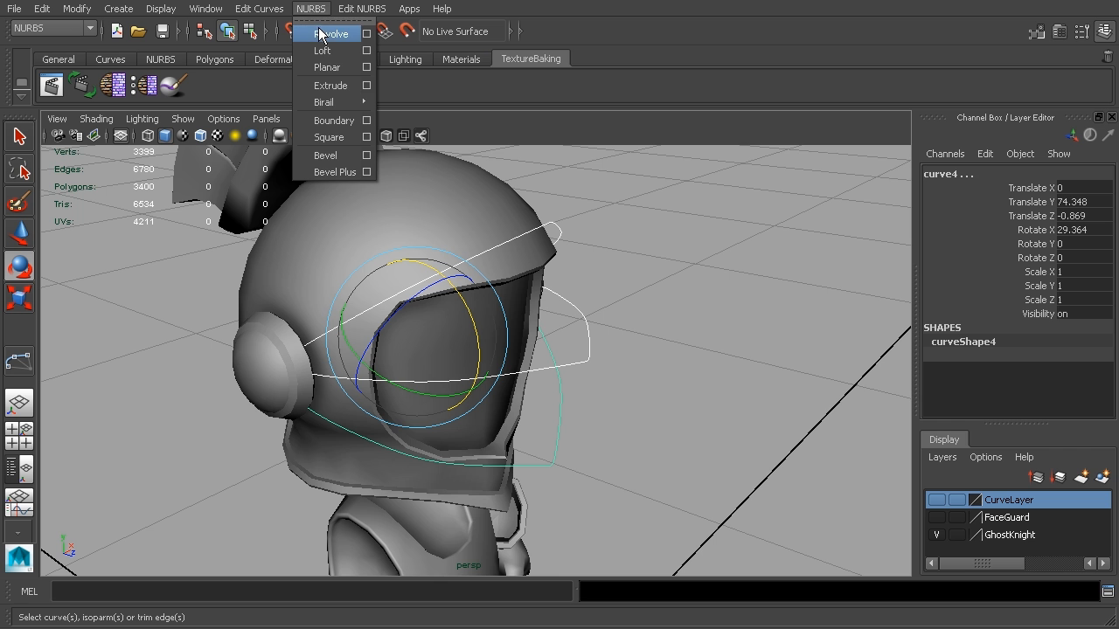
# Step: Open the Loft options and reset them to the default settings, keeping the helmet in view
pyautogui.click(367, 50)
pyautogui.click(507, 336)
pyautogui.click(599, 354)
pyautogui.moveTo(733, 318); pyautogui.dragTo(902, 17)
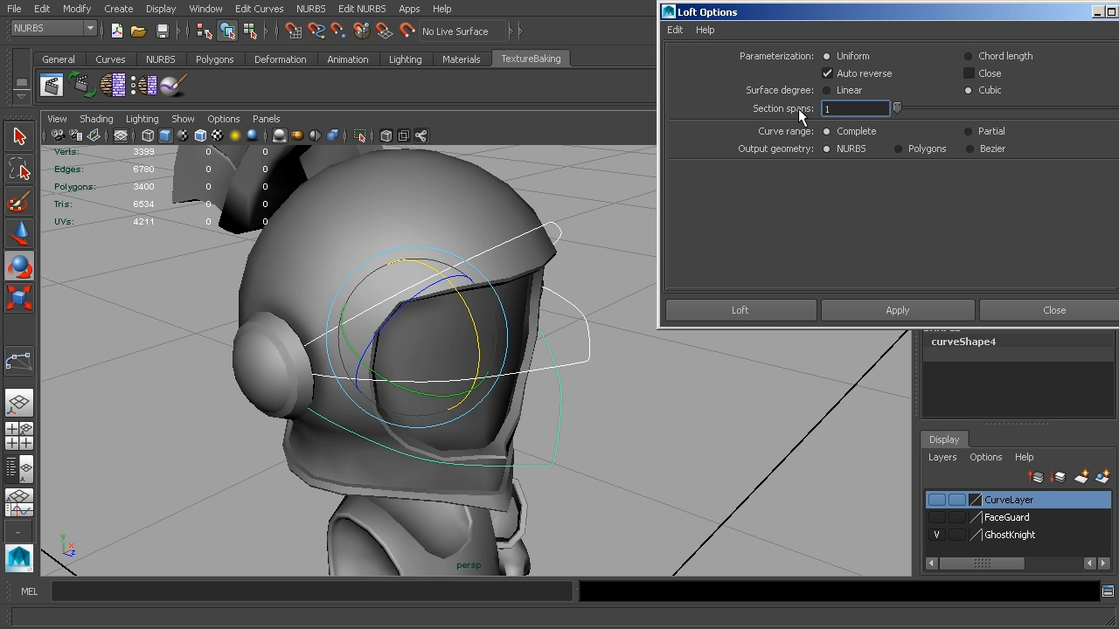
# Step: Try lofting the three arcs with one section span, and undo the resulting surface
pyautogui.click(906, 308)
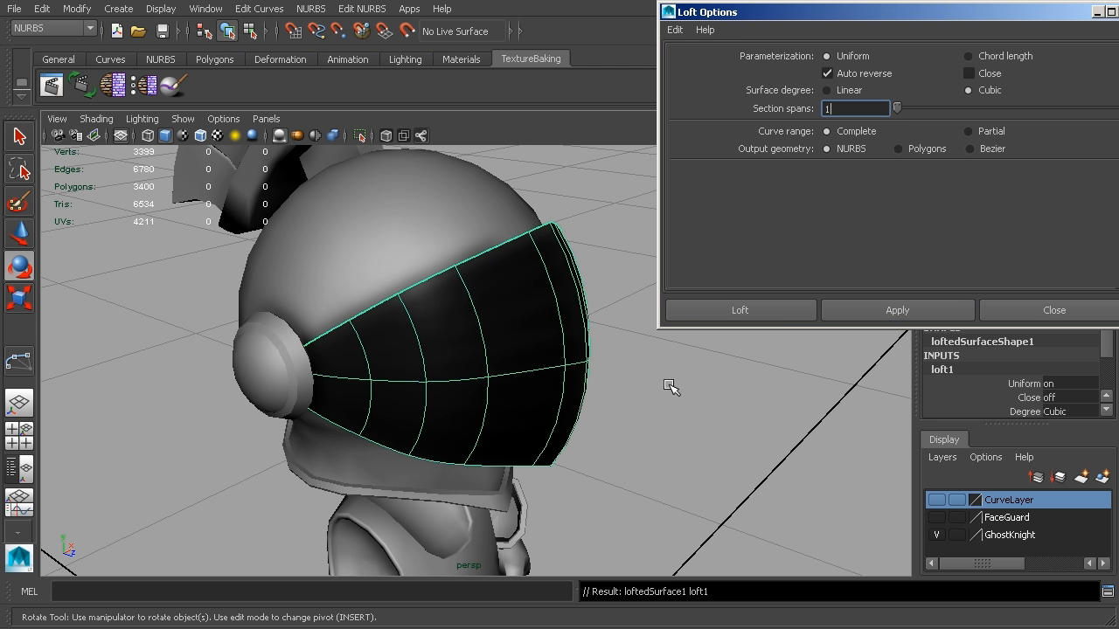
pyautogui.hotkey('ctrl', 'z')
pyautogui.hotkey('ctrl', 'z')
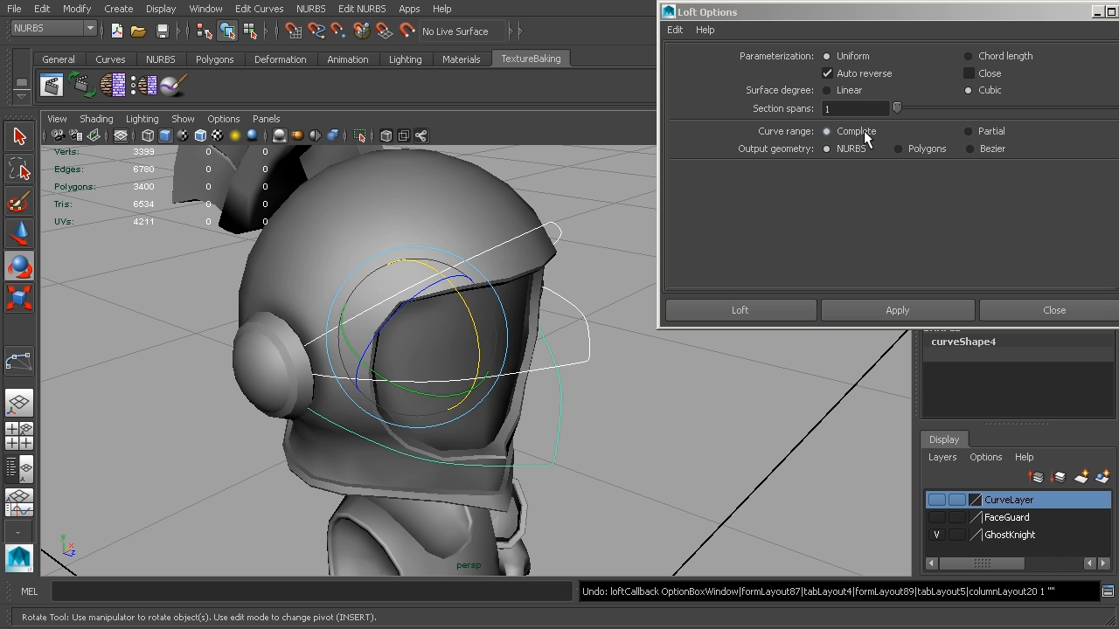
# Step: Loft the three arcs into a cubic NURBS visor surface with 2 section spans
pyautogui.moveTo(899, 103); pyautogui.dragTo(916, 105)
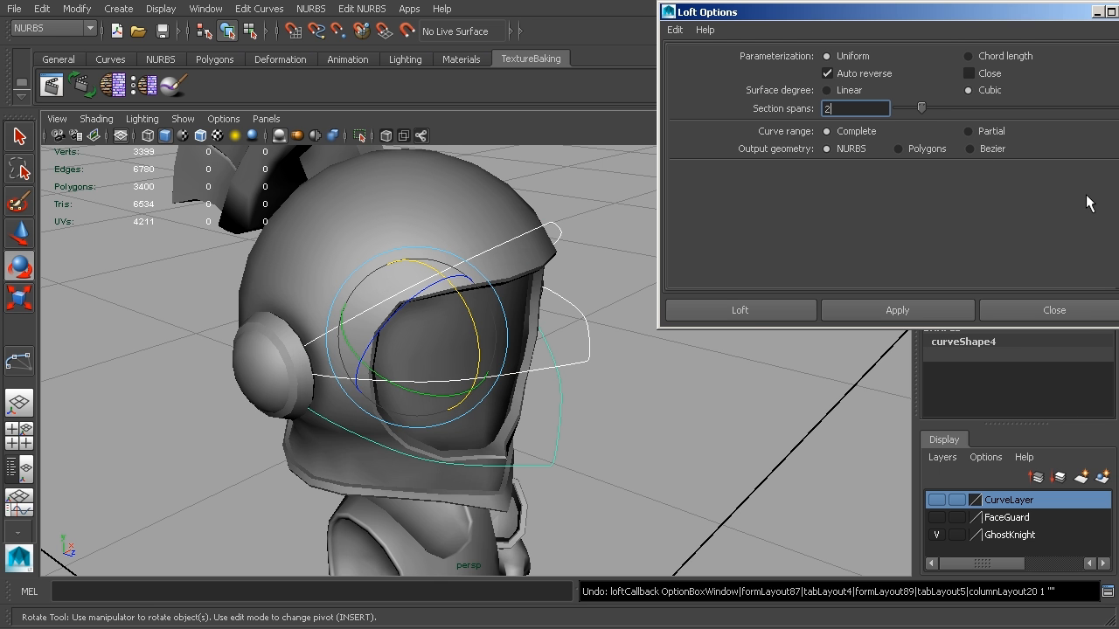
pyautogui.click(848, 311)
pyautogui.keyDown('alt'); pyautogui.moveTo(625, 403); pyautogui.dragTo(595, 378); pyautogui.keyUp('alt')
pyautogui.keyDown('alt'); pyautogui.moveTo(466, 345); pyautogui.dragTo(617, 312); pyautogui.keyUp('alt')
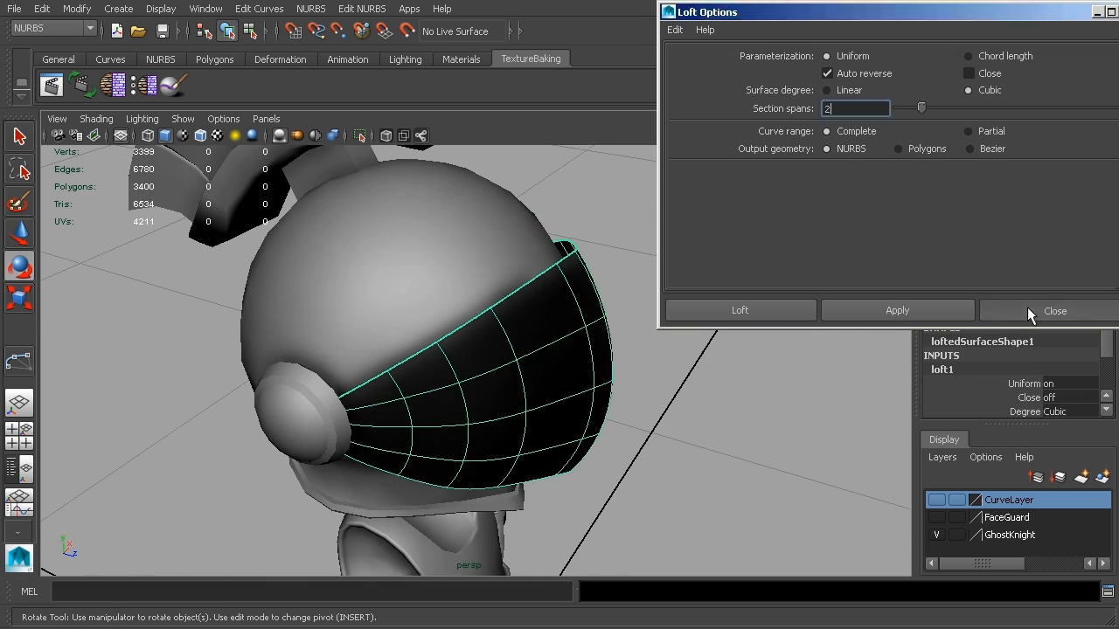
pyautogui.click(1054, 310)
pyautogui.keyDown('alt'); pyautogui.moveTo(720, 427); pyautogui.dragTo(686, 404); pyautogui.keyUp('alt')
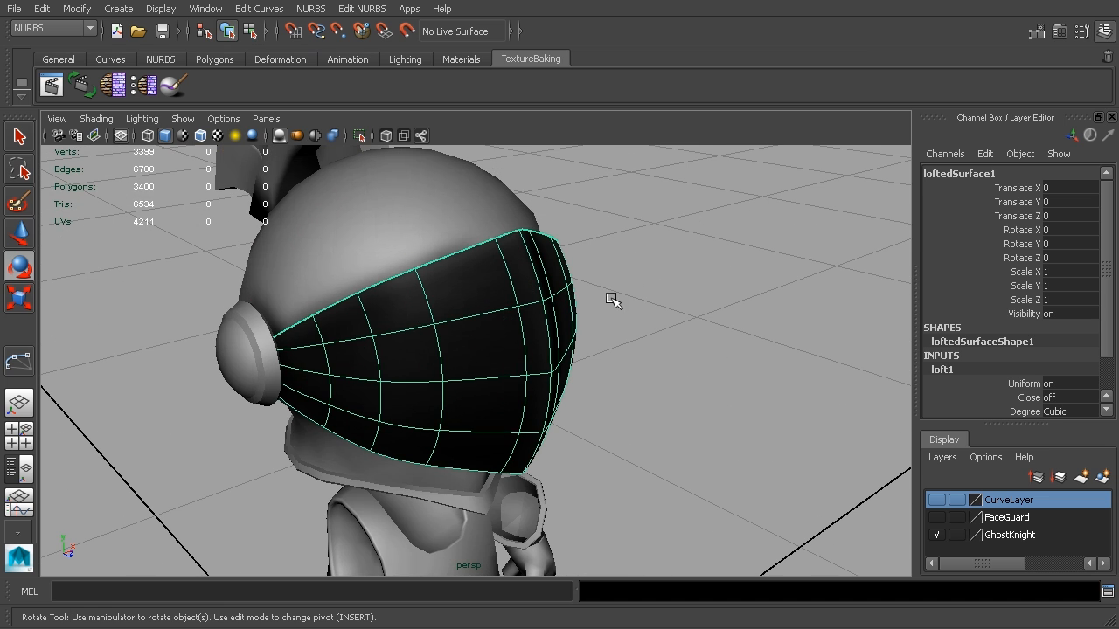
pyautogui.keyDown('alt'); pyautogui.moveTo(605, 340); pyautogui.dragTo(632, 362); pyautogui.keyUp('alt')
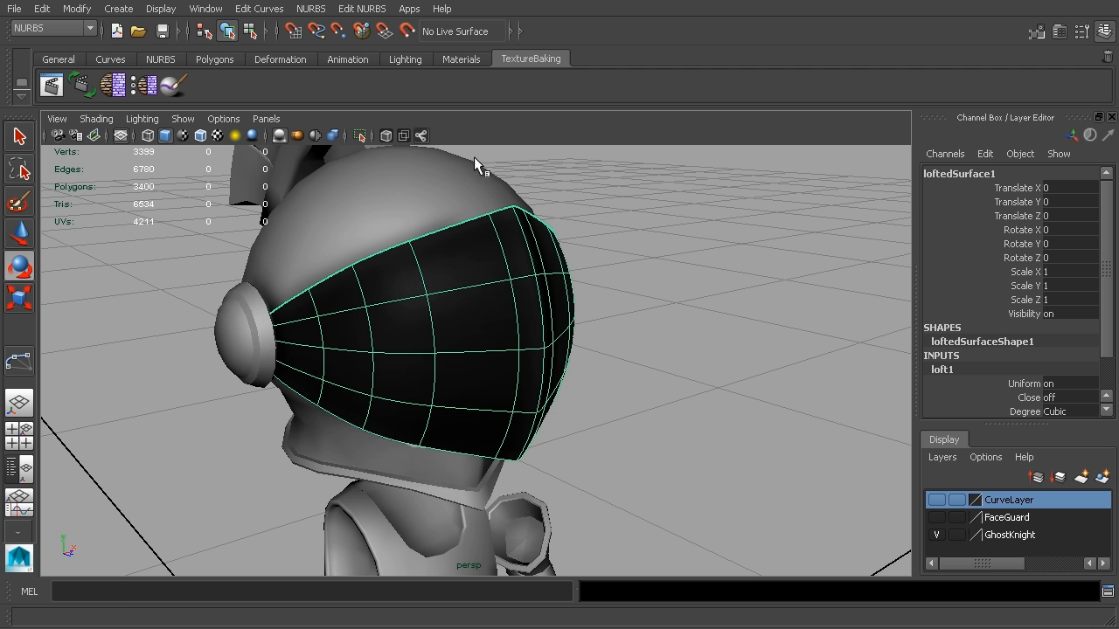
# Step: Reset the NURBS to Polygons conversion options, and set the type to Quads and the tessellation method to General
pyautogui.click(111, 11)
pyautogui.moveTo(77, 9)
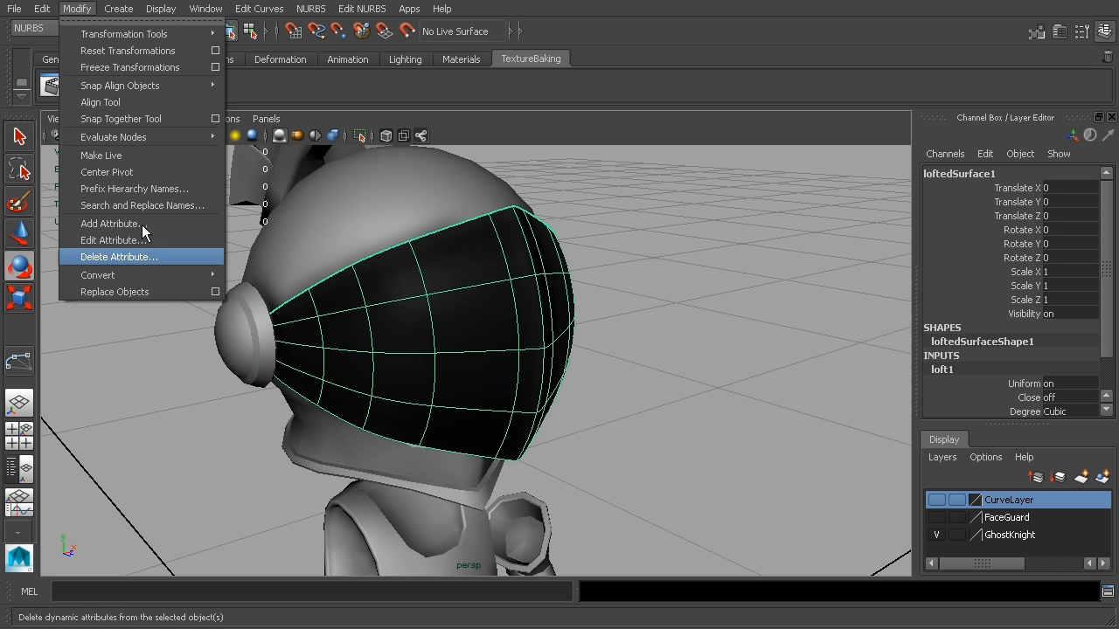
pyautogui.moveTo(163, 280)
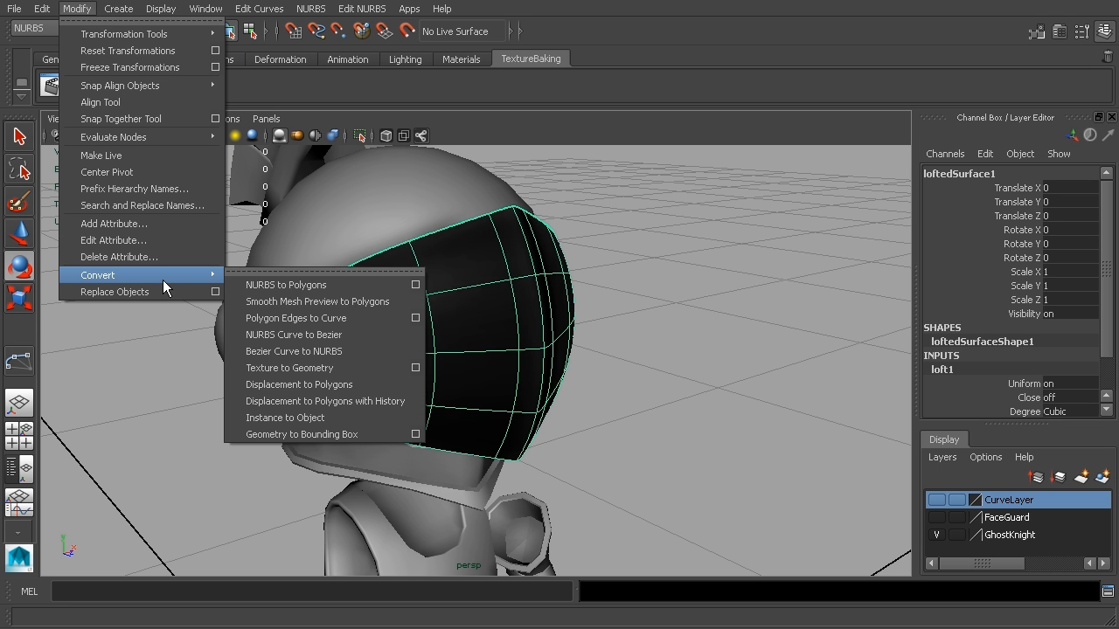
pyautogui.click(415, 285)
pyautogui.click(674, 30)
pyautogui.click(691, 60)
pyautogui.moveTo(936, 21); pyautogui.dragTo(887, 39)
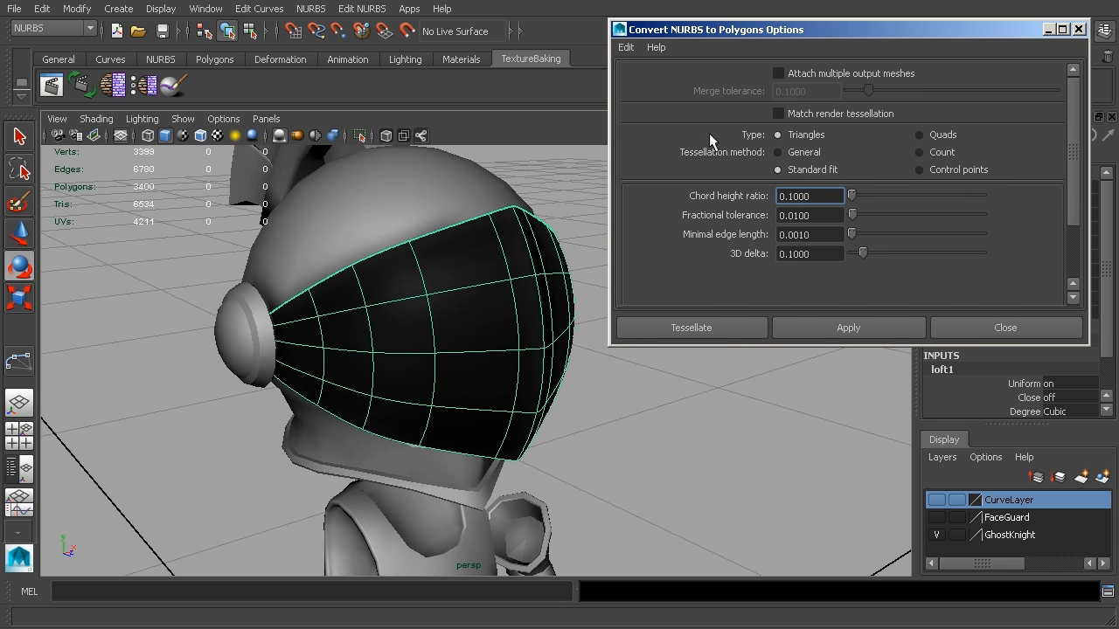
pyautogui.click(921, 136)
pyautogui.click(778, 152)
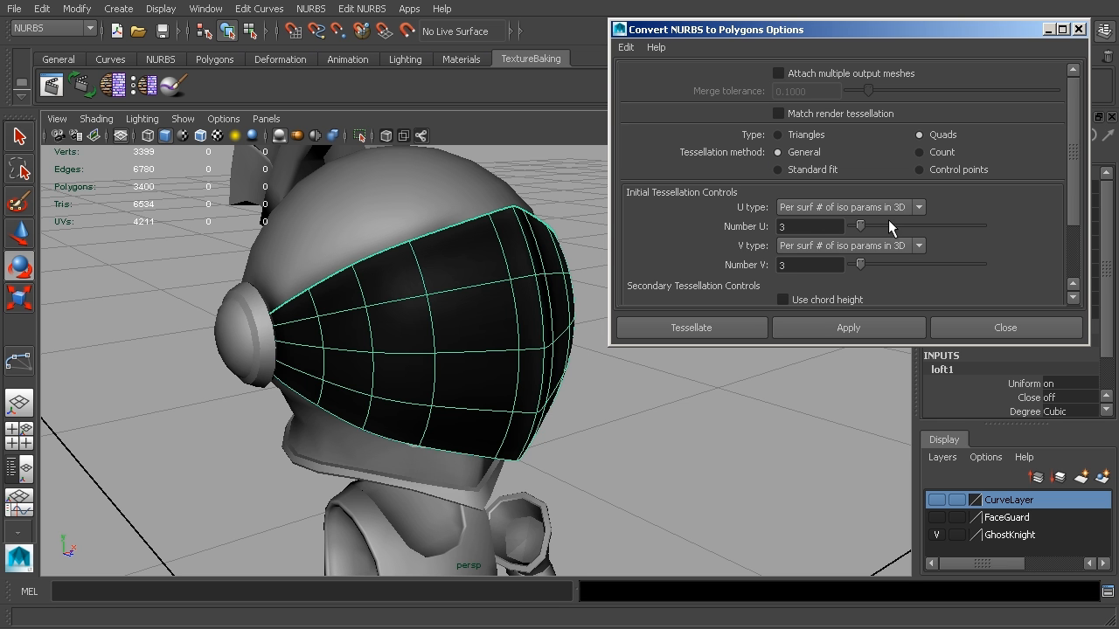
# Step: Set both the U type and V type of the initial tessellation to Per span # of iso params
pyautogui.click(822, 208)
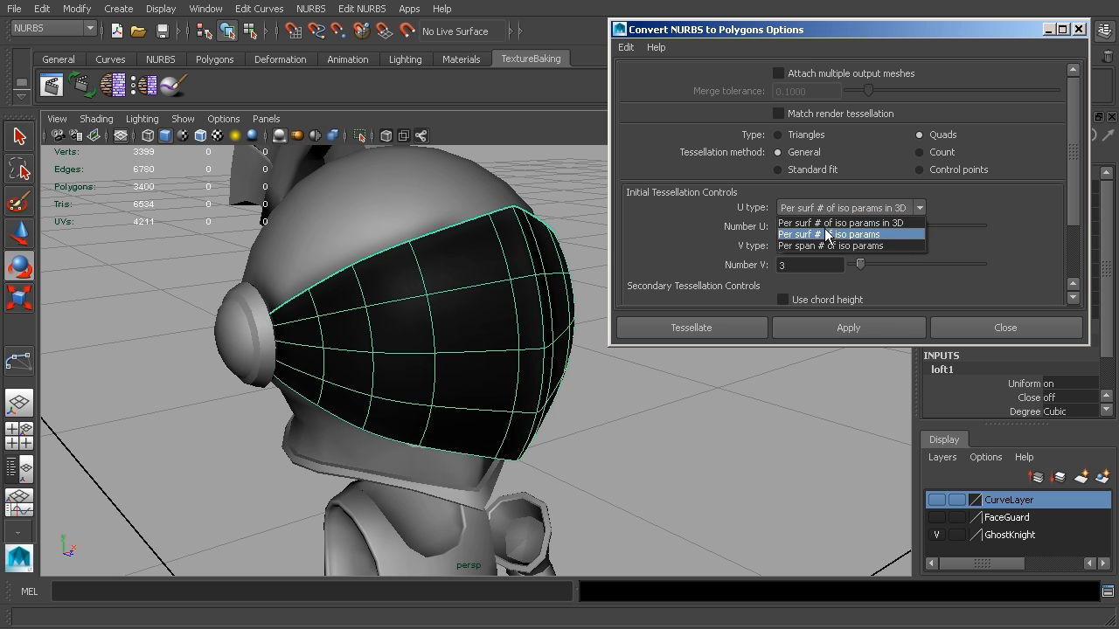
pyautogui.click(832, 249)
pyautogui.click(841, 247)
pyautogui.click(851, 280)
pyautogui.keyDown('alt'); pyautogui.moveTo(607, 411); pyautogui.dragTo(629, 444); pyautogui.keyUp('alt')
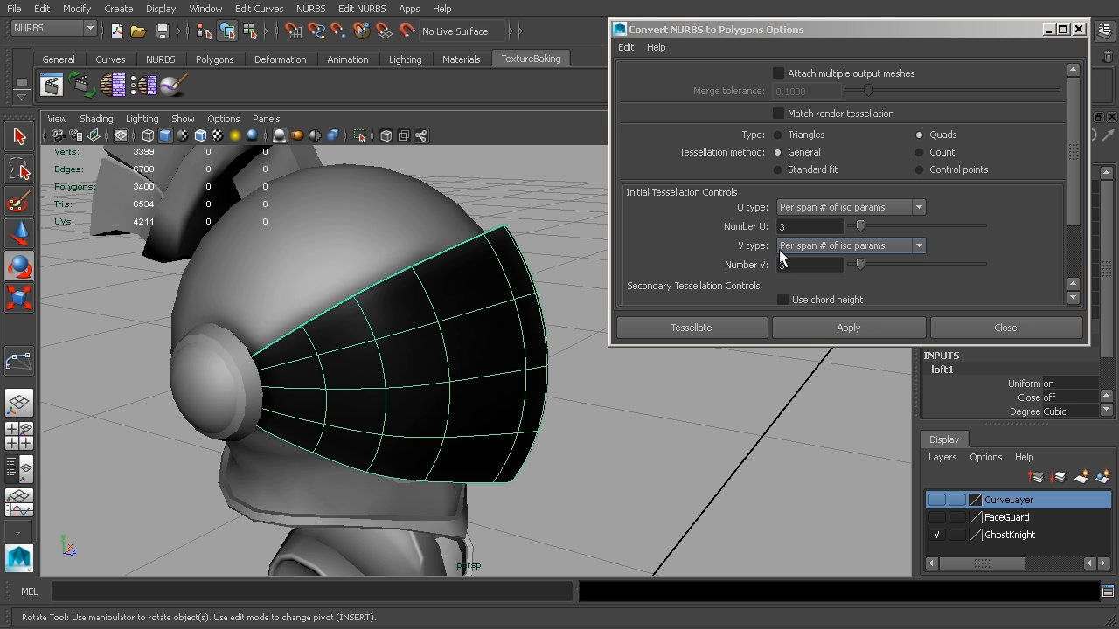
pyautogui.keyDown('alt'); pyautogui.moveTo(712, 439); pyautogui.dragTo(674, 433); pyautogui.keyUp('alt')
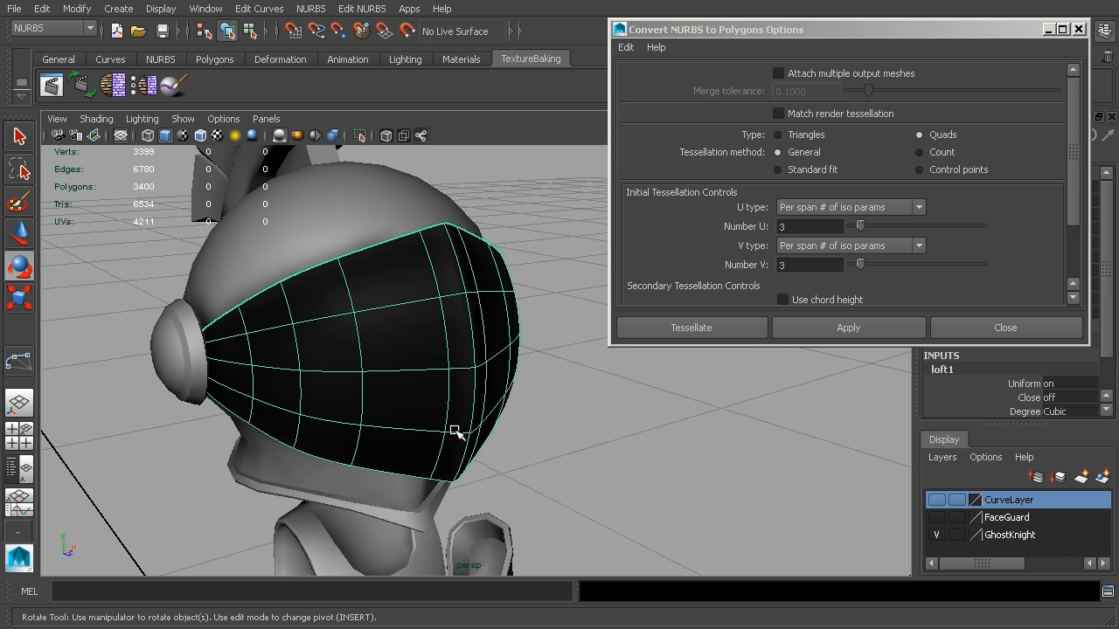
# Step: Set Number U and Number V to 2 and tessellate the visor surface into a polygon mesh
pyautogui.click(875, 265)
pyautogui.click(799, 226)
pyautogui.write('2')
pyautogui.press('Tab')
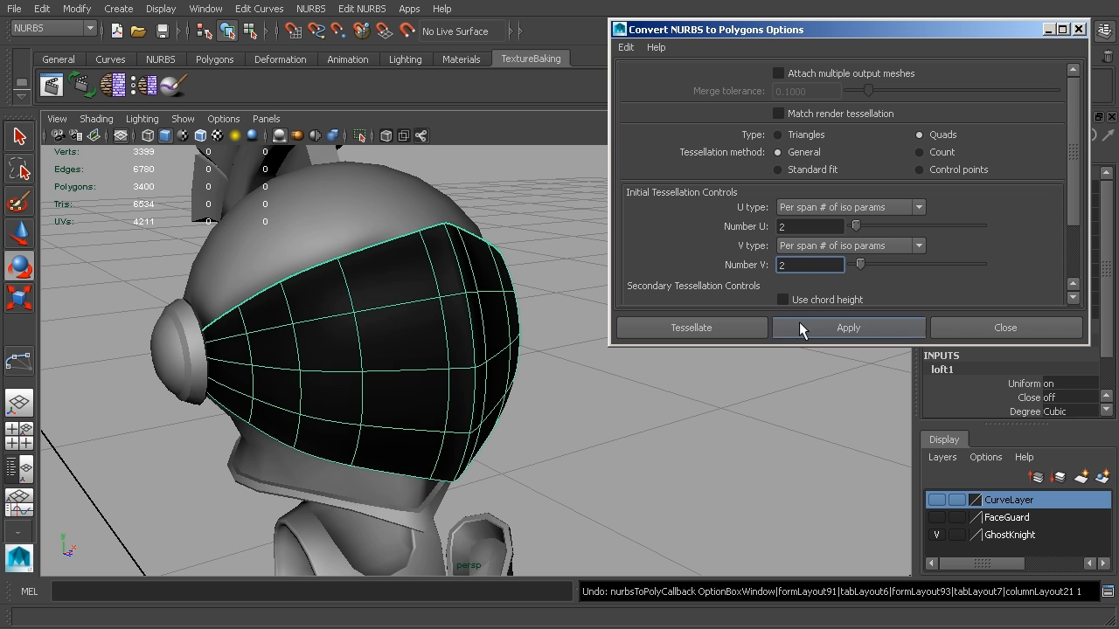
pyautogui.click(690, 328)
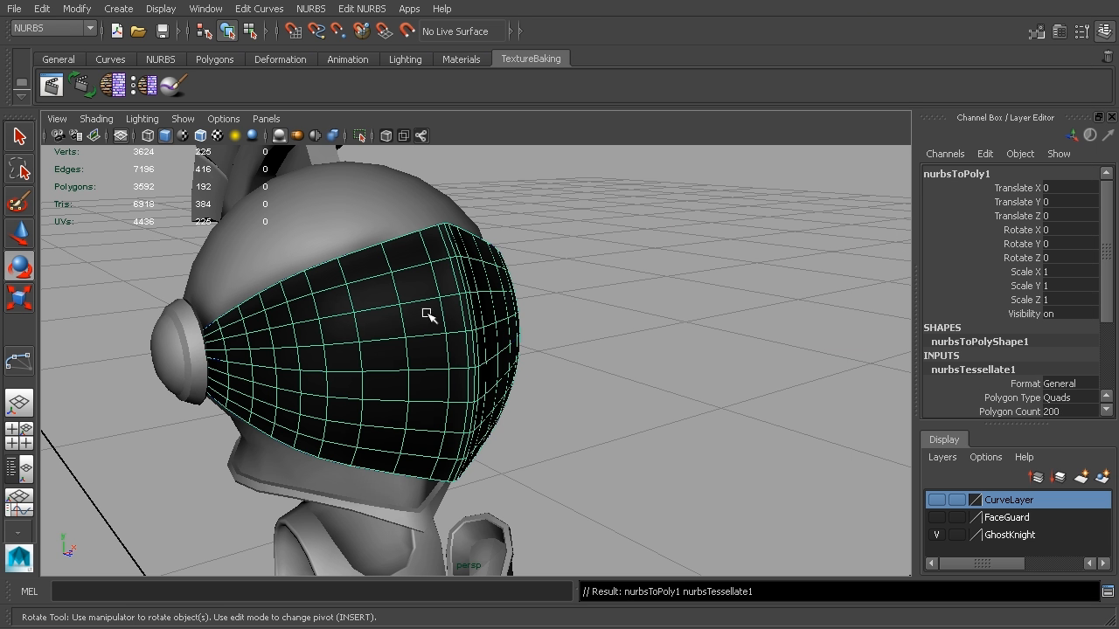
# Step: Hide NURBS surfaces in the viewport and deselect the visor mesh
pyautogui.click(181, 120)
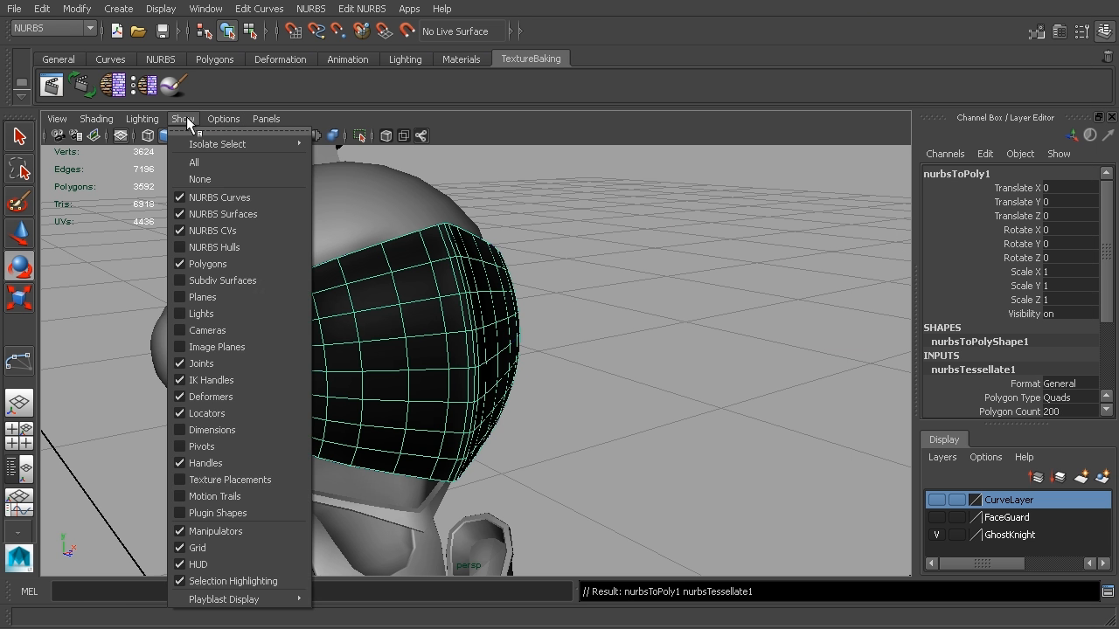
pyautogui.click(217, 214)
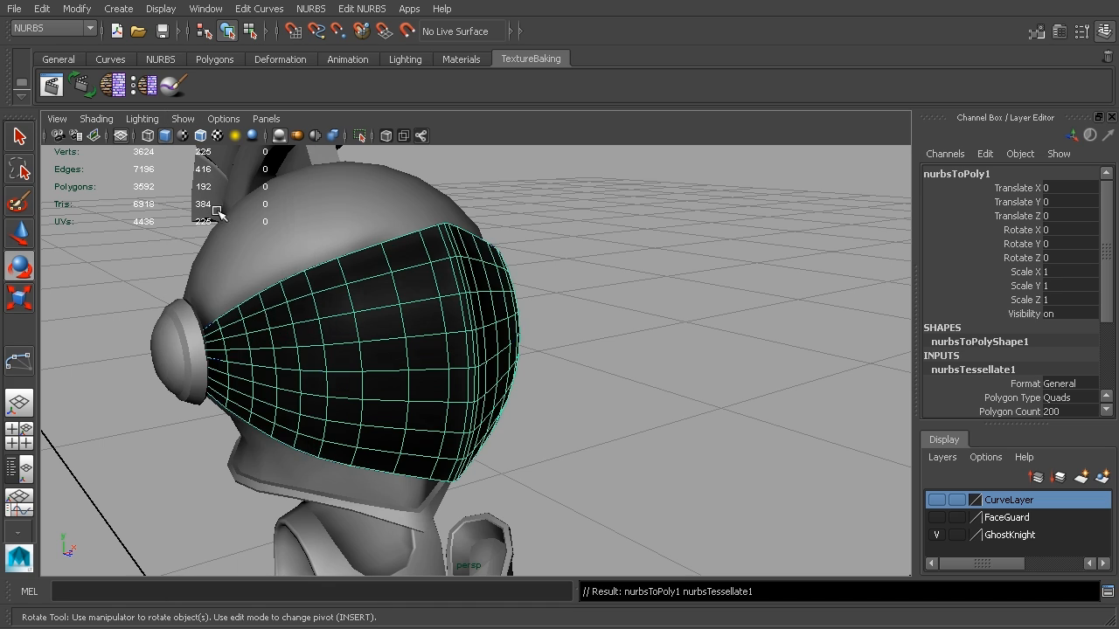
pyautogui.keyDown('alt'); pyautogui.moveTo(595, 366); pyautogui.dragTo(633, 353); pyautogui.keyUp('alt')
pyautogui.click(633, 353)
pyautogui.keyDown('alt'); pyautogui.moveTo(722, 350); pyautogui.dragTo(620, 341); pyautogui.keyUp('alt')
# Step: Turn two-sided lighting off and back on to check the visor's shading
pyautogui.click(142, 119)
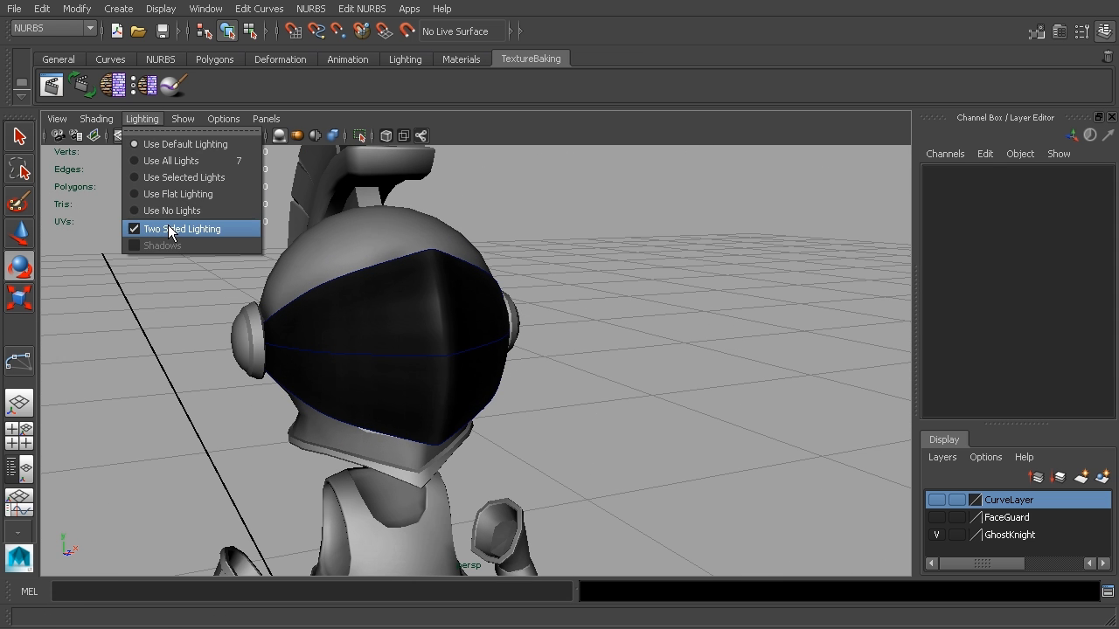
pyautogui.click(168, 226)
pyautogui.click(141, 119)
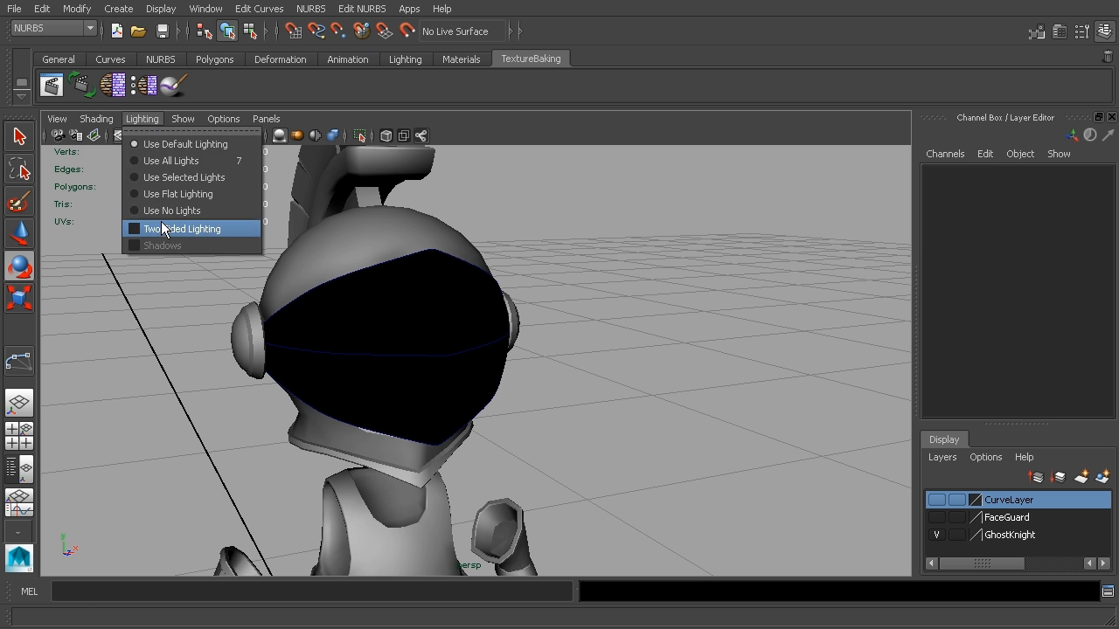
pyautogui.click(164, 226)
pyautogui.keyDown('alt'); pyautogui.moveTo(441, 287); pyautogui.dragTo(464, 297); pyautogui.keyUp('alt')
# Step: Select the visor mesh, switch to the Polygons menu set and reverse the mesh's normals
pyautogui.click(470, 301)
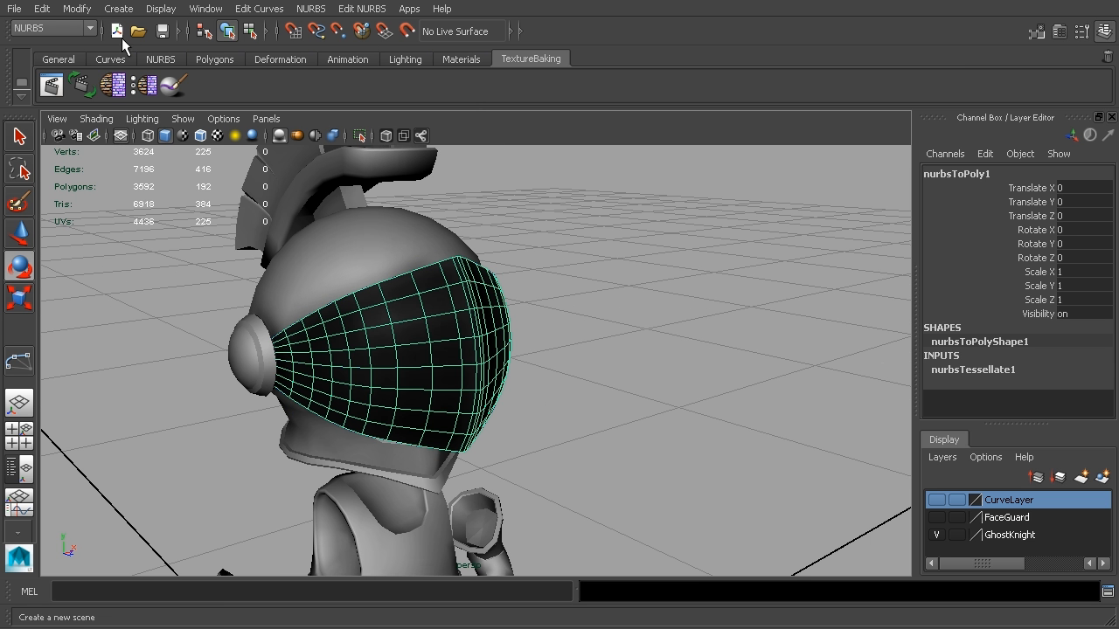
pyautogui.click(53, 29)
pyautogui.click(51, 51)
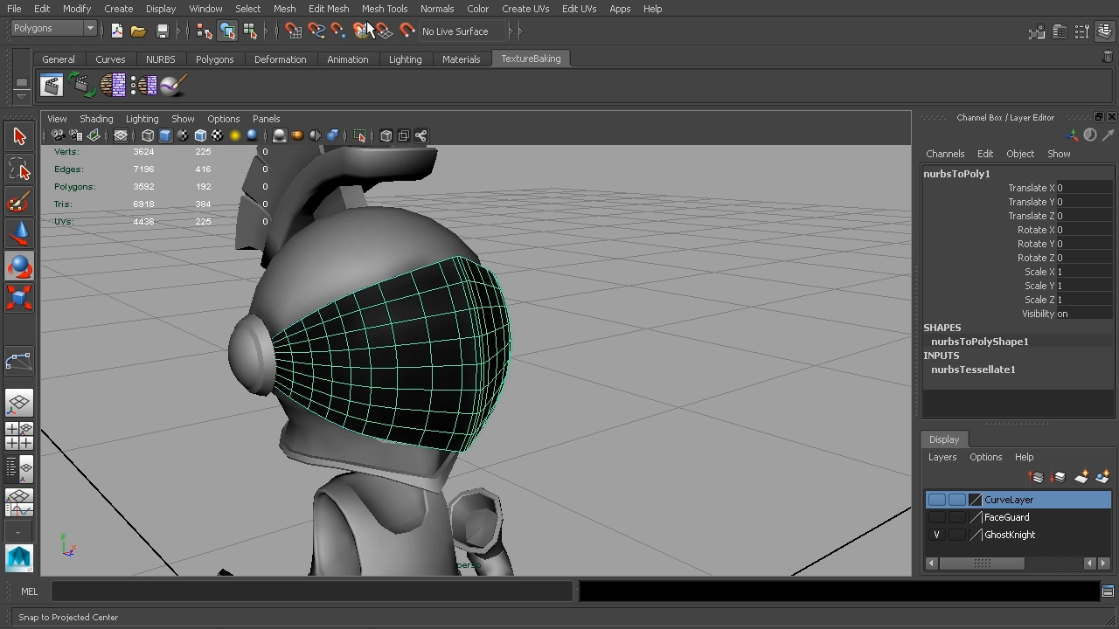
pyautogui.click(437, 8)
pyautogui.click(470, 138)
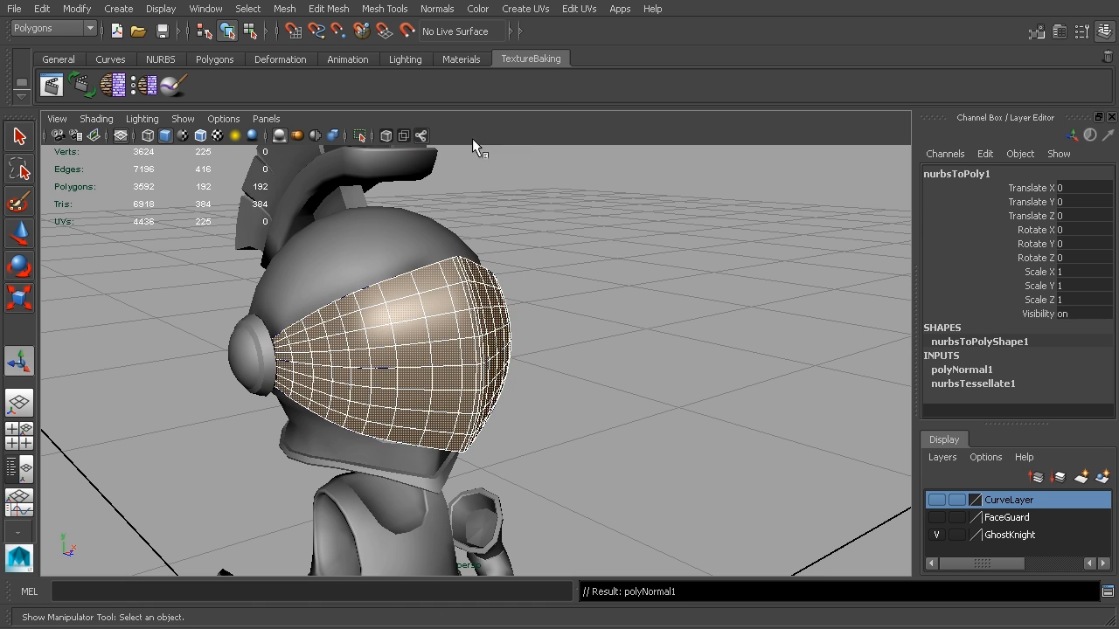
pyautogui.click(707, 315)
pyautogui.keyDown('alt'); pyautogui.moveTo(707, 315); pyautogui.dragTo(608, 312); pyautogui.keyUp('alt')
# Step: Extrude all faces of the visor mesh to give it thickness, and return to object selection
pyautogui.click(524, 325)
pyautogui.keyDown('alt'); pyautogui.moveTo(527, 367); pyautogui.dragTo(700, 322); pyautogui.keyUp('alt')
pyautogui.scroll(3, 618, 321)
pyautogui.click(329, 9)
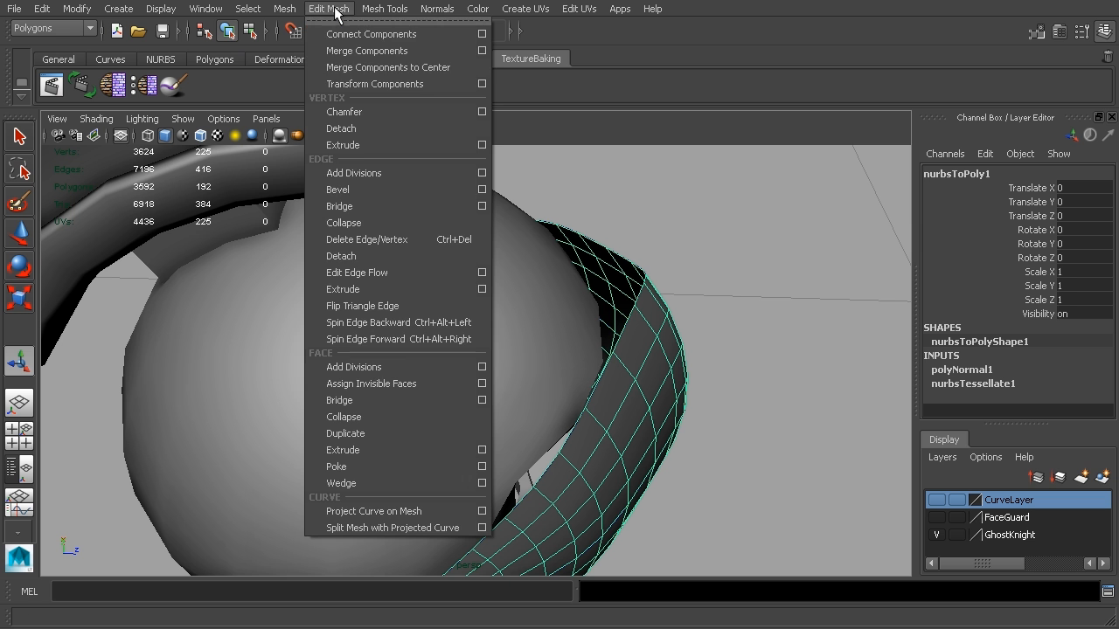
pyautogui.click(366, 449)
pyautogui.keyDown('alt'); pyautogui.moveTo(473, 303); pyautogui.dragTo(538, 404); pyautogui.keyUp('alt')
pyautogui.moveTo(549, 507); pyautogui.dragTo(554, 405)
pyautogui.click(227, 31)
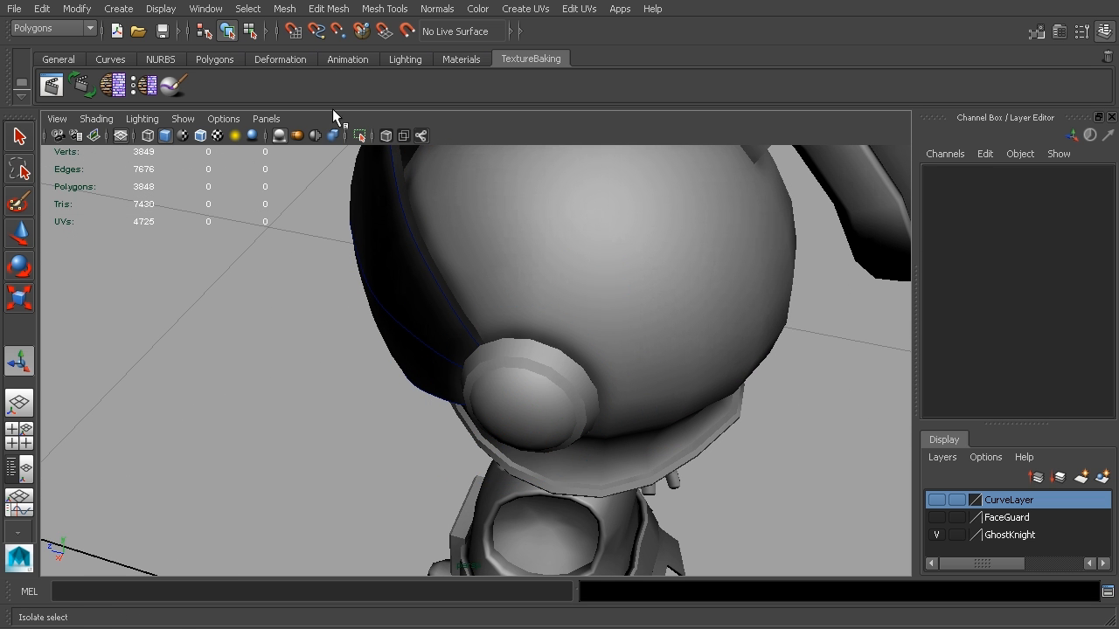
# Step: Reverse the normals of the thickened visor mesh
pyautogui.click(403, 260)
pyautogui.click(438, 9)
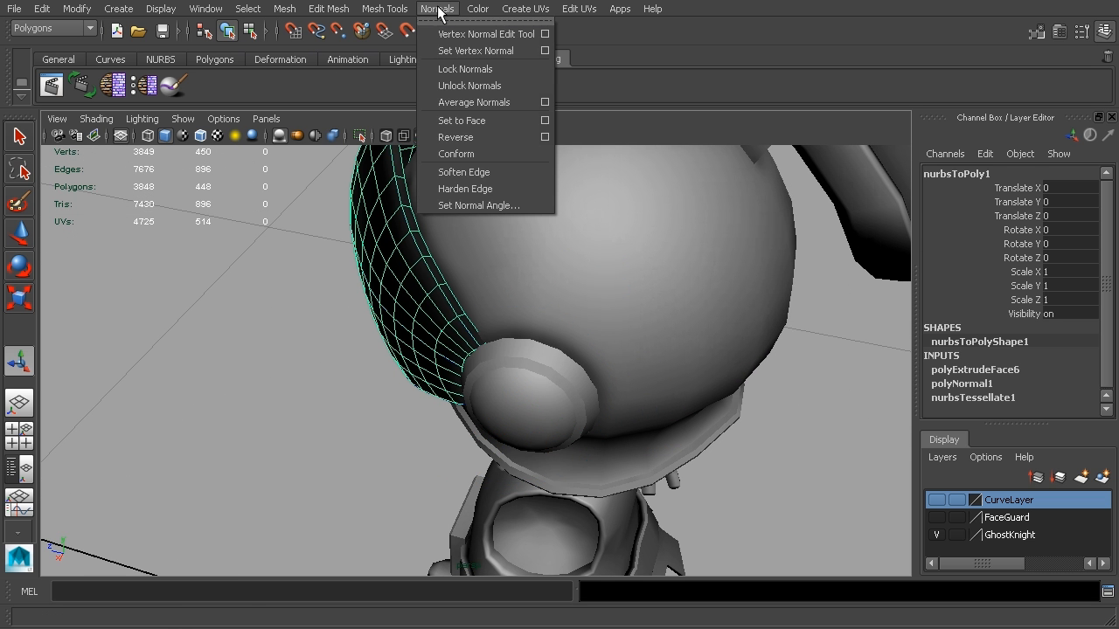
pyautogui.click(470, 121)
pyautogui.click(261, 344)
pyautogui.keyDown('alt'); pyautogui.moveTo(261, 344); pyautogui.dragTo(532, 294); pyautogui.keyUp('alt')
pyautogui.click(507, 282)
pyautogui.keyDown('alt'); pyautogui.moveTo(507, 282); pyautogui.dragTo(651, 295, button='middle'); pyautogui.keyUp('alt')
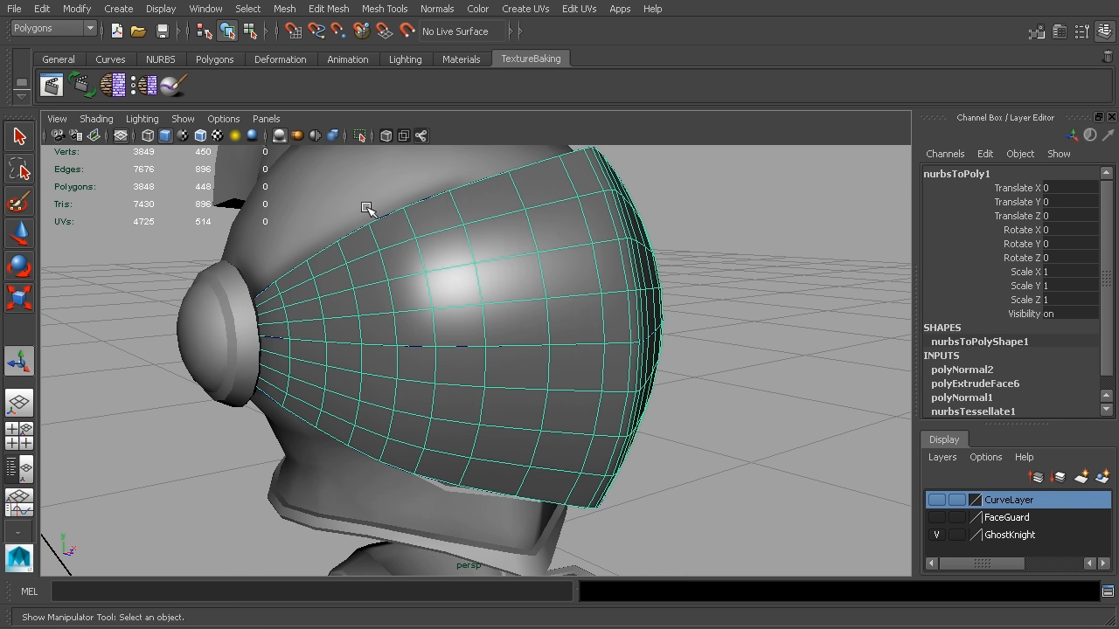
# Step: Display wireframe on the shaded models and switch the visor mesh to face selection
pyautogui.click(200, 137)
pyautogui.click(747, 342)
pyautogui.moveTo(747, 342)
pyautogui.keyDown('alt'); pyautogui.mouseDown()
pyautogui.moveTo(630, 365)
pyautogui.moveTo(737, 362)
pyautogui.moveTo(742, 347)
pyautogui.moveTo(617, 332)
pyautogui.moveTo(673, 341)
pyautogui.moveTo(639, 344)
pyautogui.moveTo(690, 312)
pyautogui.moveTo(581, 293)
pyautogui.moveTo(603, 299)
pyautogui.mouseUp(); pyautogui.keyUp('alt')
pyautogui.moveTo(597, 267); pyautogui.dragTo(594, 302, button='right')
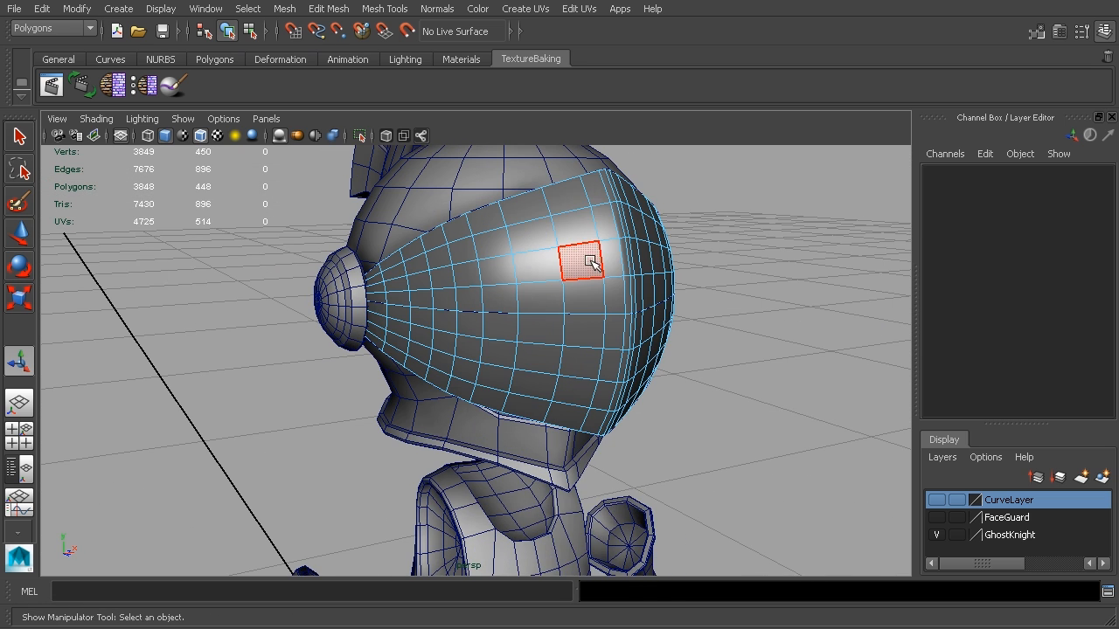
# Step: Select vertical strips of six visor faces, one on the first side and three on the opposite side, skipping the upper and lower rows
pyautogui.moveTo(584, 238); pyautogui.dragTo(586, 373)
pyautogui.keyDown('alt'); pyautogui.moveTo(640, 363); pyautogui.dragTo(581, 369); pyautogui.keyUp('alt')
pyautogui.keyDown('shift'); pyautogui.click(515, 372); pyautogui.keyUp('shift')
pyautogui.keyDown('shift'); pyautogui.moveTo(557, 225); pyautogui.dragTo(557, 320); pyautogui.keyUp('shift')
pyautogui.keyDown('shift'); pyautogui.click(560, 383); pyautogui.keyUp('shift')
pyautogui.keyDown('alt'); pyautogui.moveTo(560, 383); pyautogui.dragTo(547, 251); pyautogui.keyUp('alt')
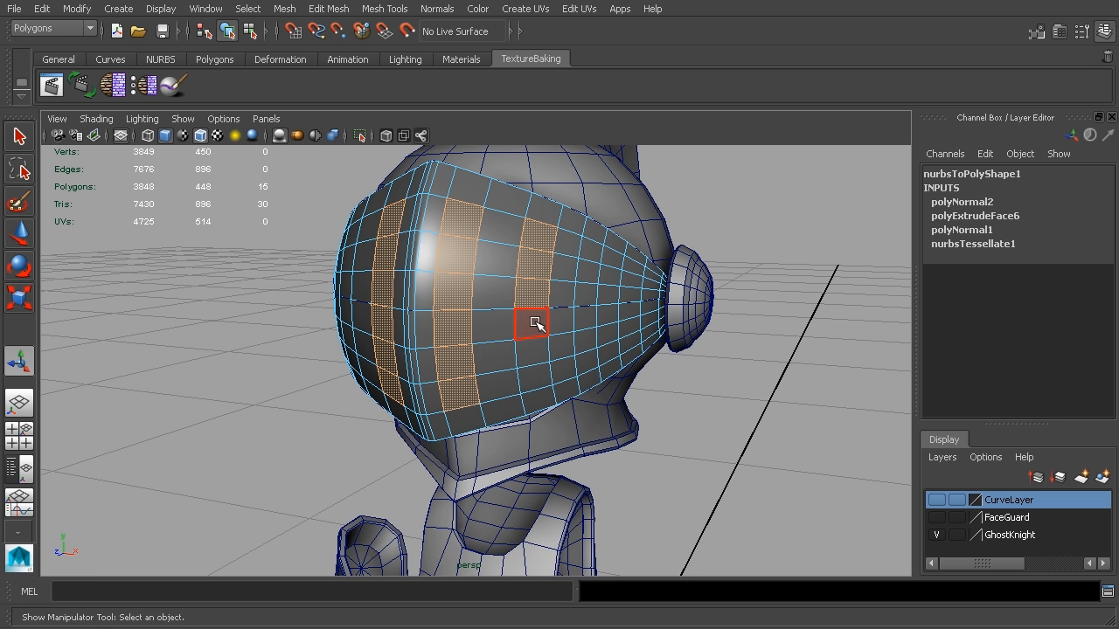
pyautogui.keyDown('shift'); pyautogui.moveTo(593, 256); pyautogui.dragTo(589, 318); pyautogui.keyUp('shift')
pyautogui.keyDown('alt'); pyautogui.moveTo(452, 300); pyautogui.dragTo(603, 300); pyautogui.keyUp('alt')
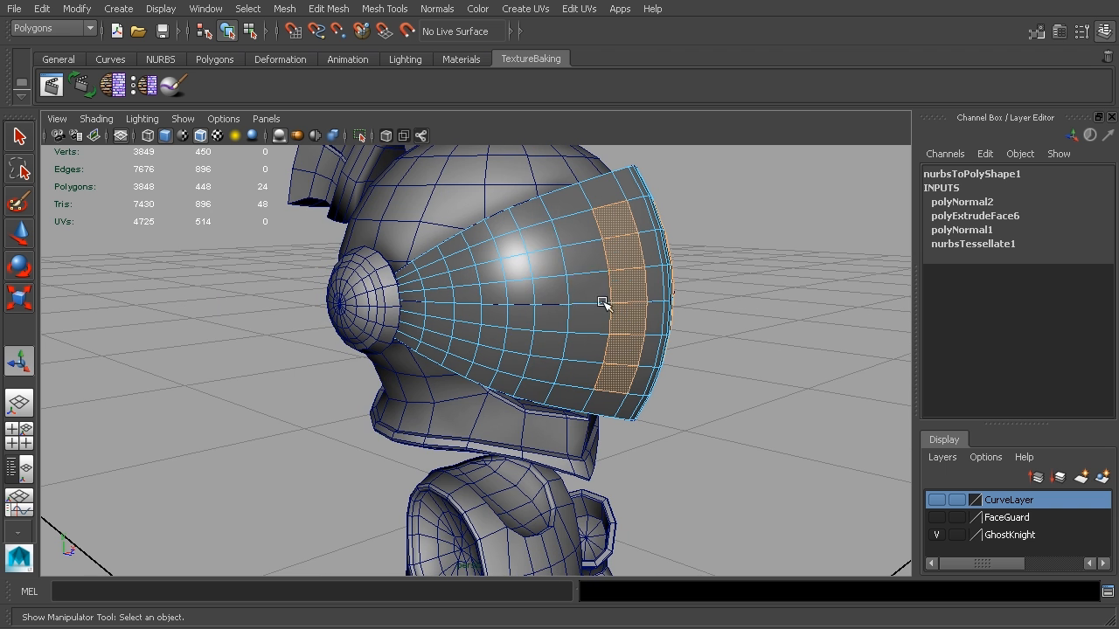
# Step: Add two more vertical six-face strips on the first side of the visor, matching the three strips on the opposite side
pyautogui.moveTo(537, 242)
pyautogui.keyDown('shift'); pyautogui.mouseDown()
pyautogui.moveTo(547, 356)
pyautogui.moveTo(564, 358)
pyautogui.moveTo(505, 348)
pyautogui.moveTo(494, 273)
pyautogui.moveTo(492, 354)
pyautogui.moveTo(612, 283)
pyautogui.moveTo(591, 296)
pyautogui.moveTo(712, 295)
pyautogui.moveTo(712, 268)
pyautogui.mouseUp(); pyautogui.keyUp('shift')
pyautogui.keyDown('alt'); pyautogui.moveTo(712, 267); pyautogui.dragTo(742, 281, button='right'); pyautogui.keyUp('alt')
pyautogui.keyDown('alt'); pyautogui.moveTo(742, 281); pyautogui.dragTo(693, 304, button='middle'); pyautogui.keyUp('alt')
pyautogui.scroll(3, 703, 288)
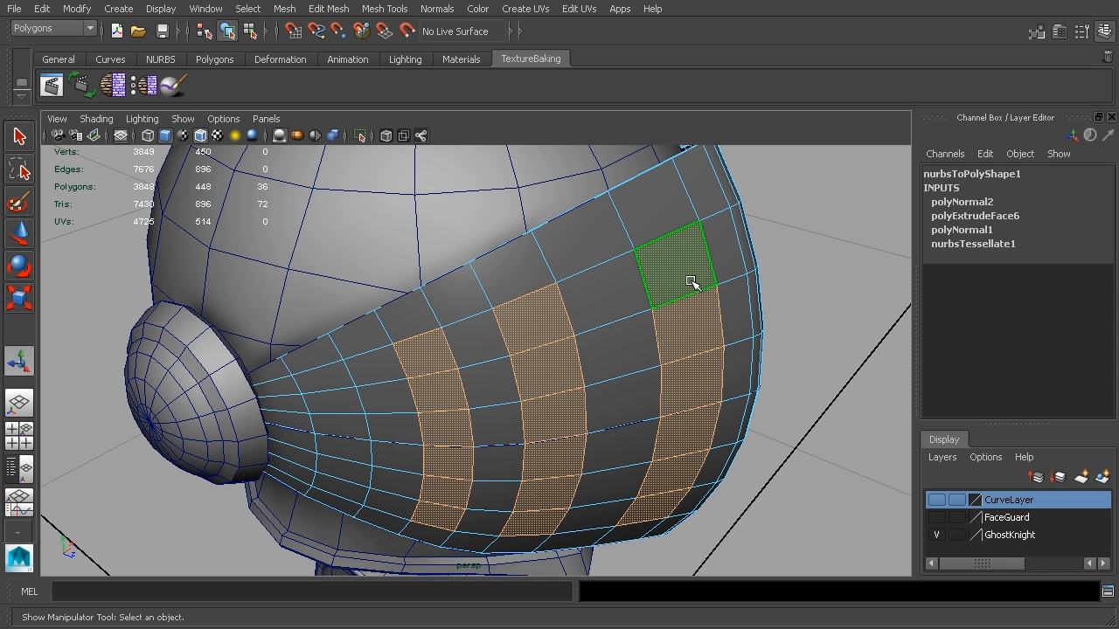
pyautogui.keyDown('alt'); pyautogui.moveTo(698, 278); pyautogui.dragTo(457, 301); pyautogui.keyUp('alt')
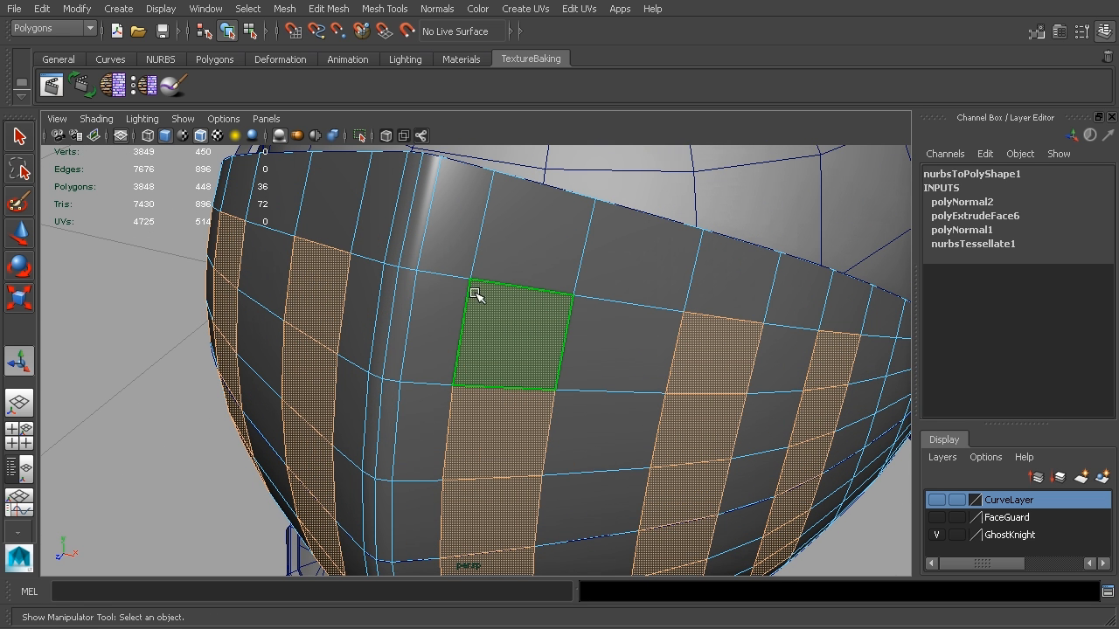
pyautogui.keyDown('alt'); pyautogui.moveTo(644, 350); pyautogui.dragTo(690, 329); pyautogui.keyUp('alt')
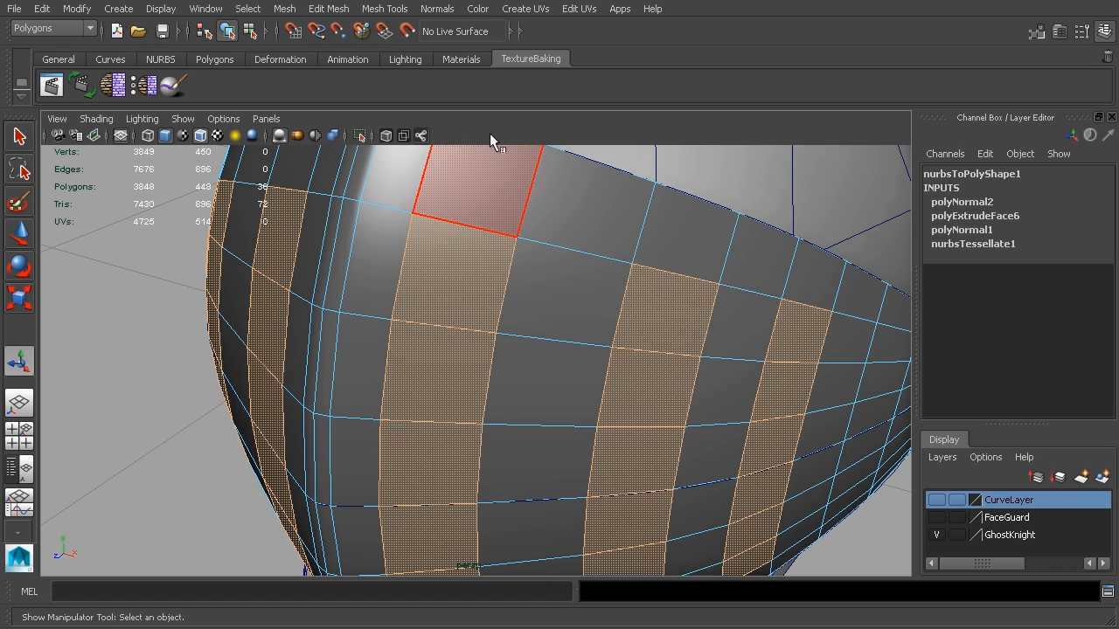
# Step: Extrude the selected face strips and scale them slightly inward uniformly to inset them within the visor
pyautogui.click(329, 8)
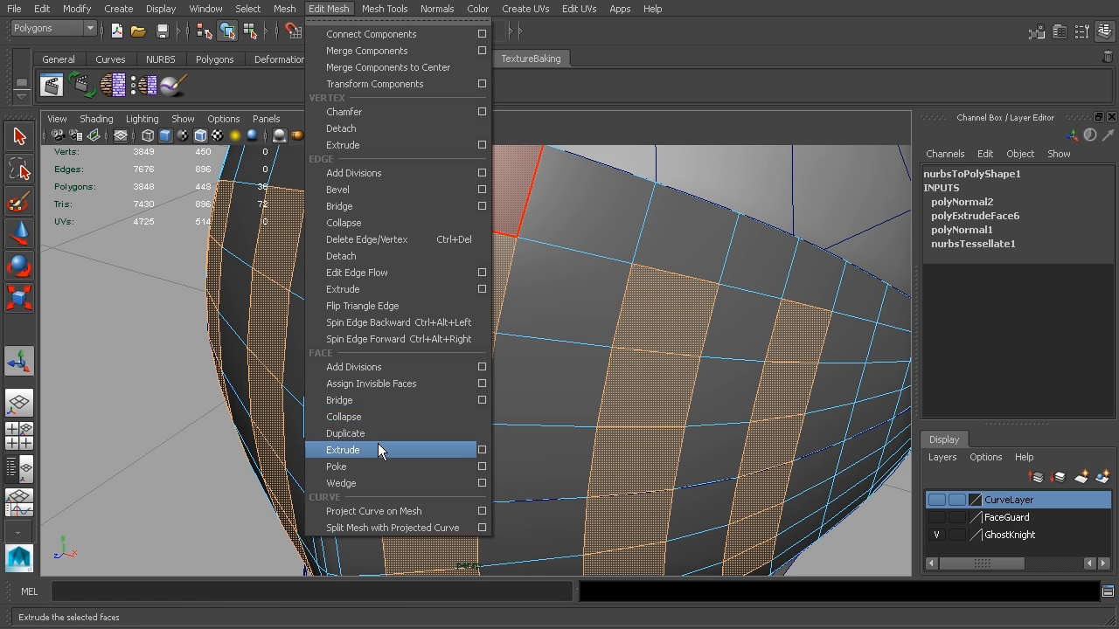
pyautogui.click(342, 450)
pyautogui.keyDown('alt'); pyautogui.moveTo(441, 411); pyautogui.dragTo(552, 337); pyautogui.keyUp('alt')
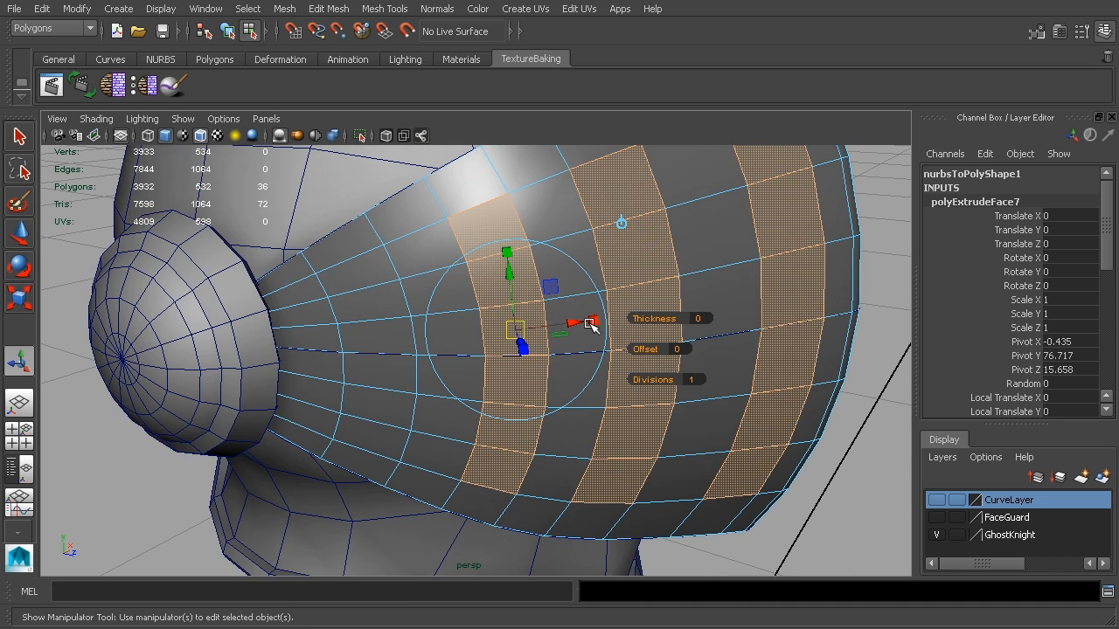
pyautogui.click(592, 323)
pyautogui.keyDown('alt'); pyautogui.moveTo(526, 331); pyautogui.dragTo(600, 374, button='right'); pyautogui.keyUp('alt')
pyautogui.click(595, 372)
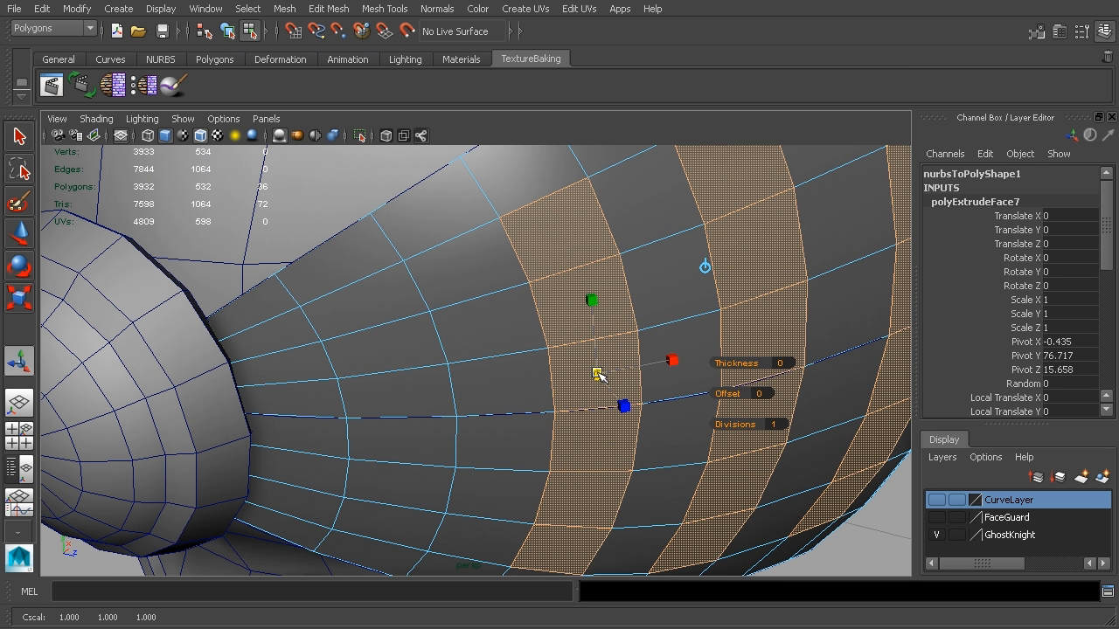
pyautogui.moveTo(598, 374); pyautogui.dragTo(593, 374)
# Step: Examine the narrow borders around the inset strips from both sides of the visor
pyautogui.keyDown('alt'); pyautogui.moveTo(798, 310); pyautogui.dragTo(647, 415, button='middle'); pyautogui.keyUp('alt')
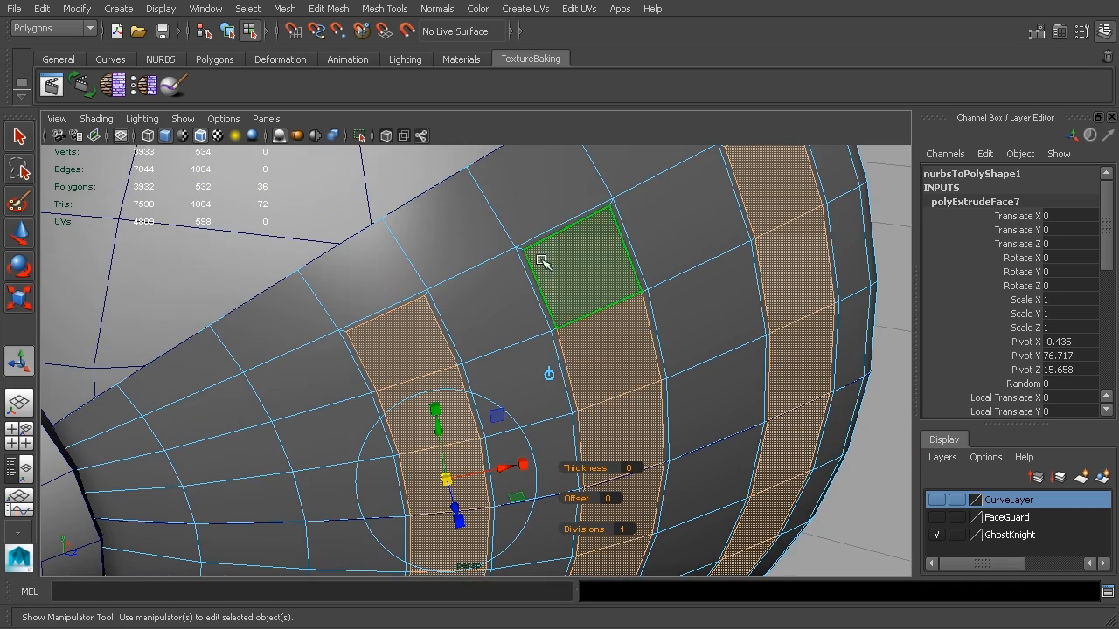
pyautogui.keyDown('alt'); pyautogui.moveTo(621, 229); pyautogui.dragTo(637, 346); pyautogui.keyUp('alt')
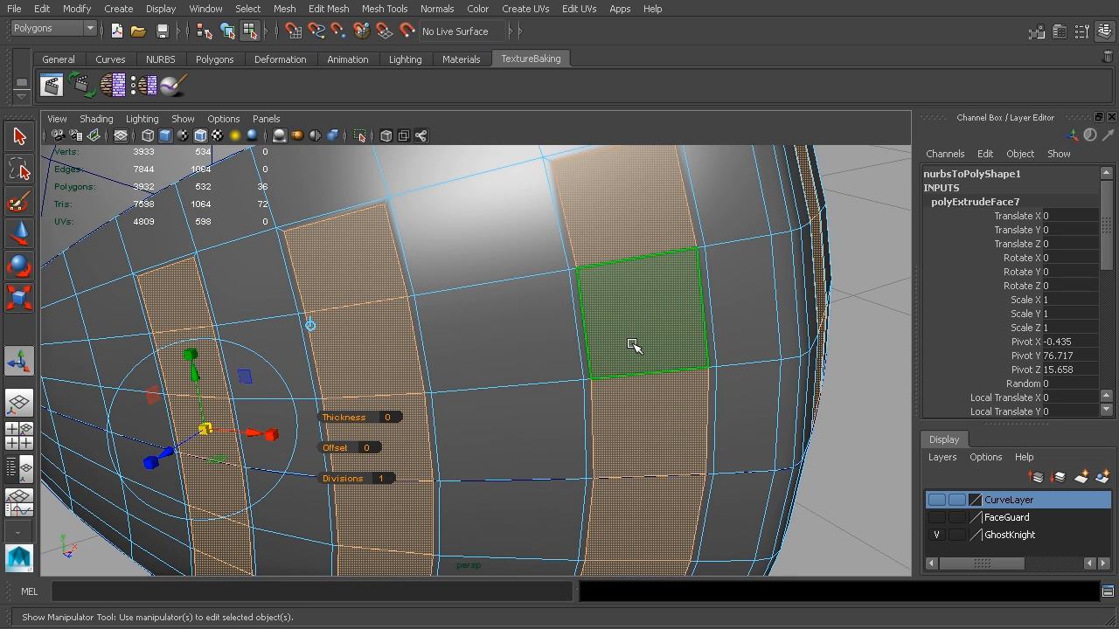
pyautogui.keyDown('alt'); pyautogui.moveTo(636, 343); pyautogui.dragTo(695, 375); pyautogui.keyUp('alt')
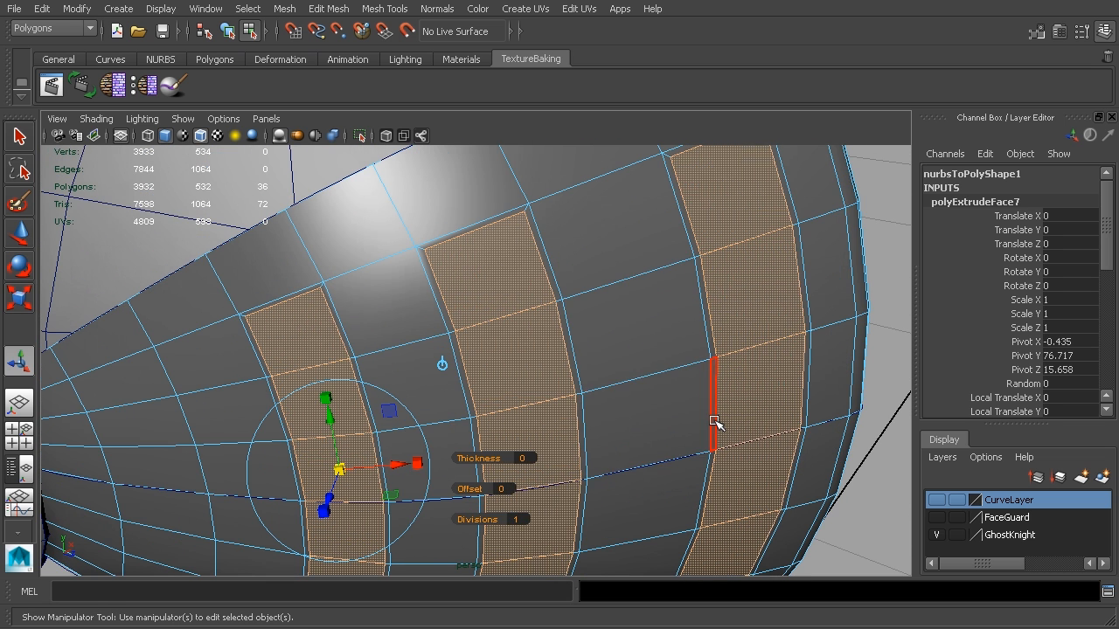
pyautogui.scroll(-6, 695, 412)
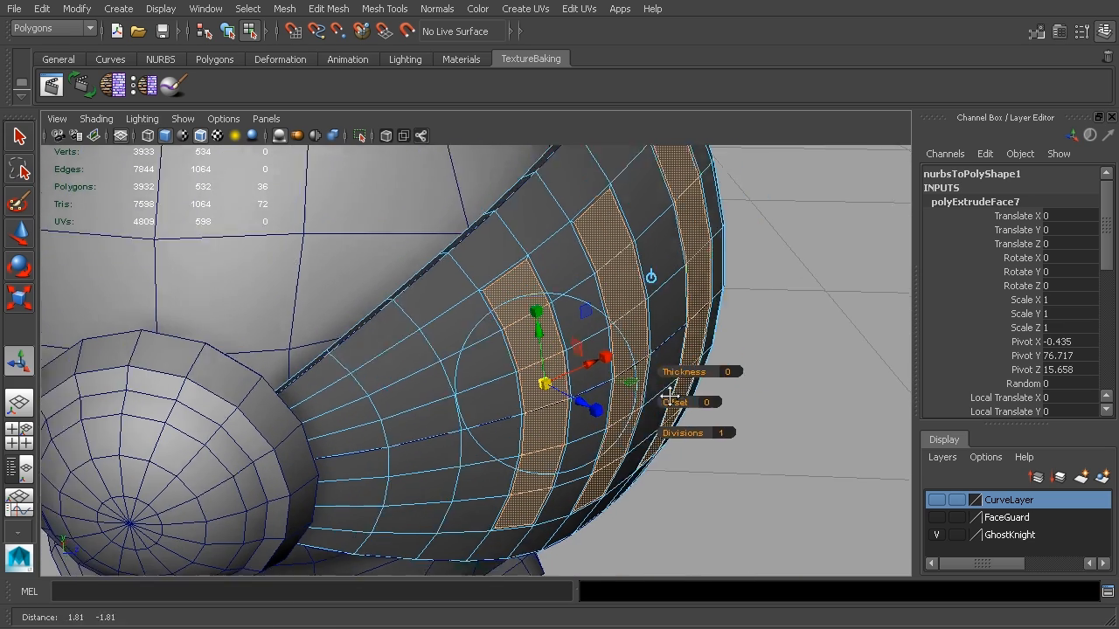
pyautogui.keyDown('alt'); pyautogui.moveTo(669, 398); pyautogui.dragTo(637, 380); pyautogui.keyUp('alt')
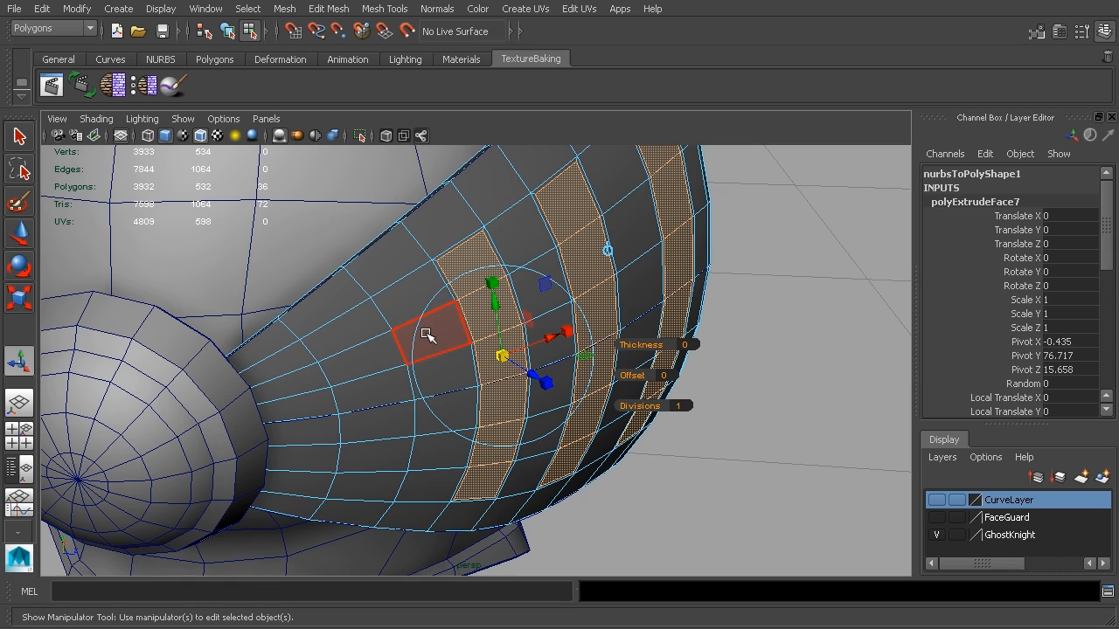
pyautogui.moveTo(764, 362)
pyautogui.keyDown('alt'); pyautogui.mouseDown()
pyautogui.moveTo(779, 355)
pyautogui.moveTo(780, 369)
pyautogui.mouseUp(); pyautogui.keyUp('alt')
pyautogui.keyDown('alt'); pyautogui.moveTo(757, 333); pyautogui.dragTo(523, 337); pyautogui.keyUp('alt')
pyautogui.keyDown('alt'); pyautogui.moveTo(572, 249); pyautogui.dragTo(725, 310); pyautogui.keyUp('alt')
pyautogui.scroll(3, 728, 270)
pyautogui.scroll(3, 724, 309)
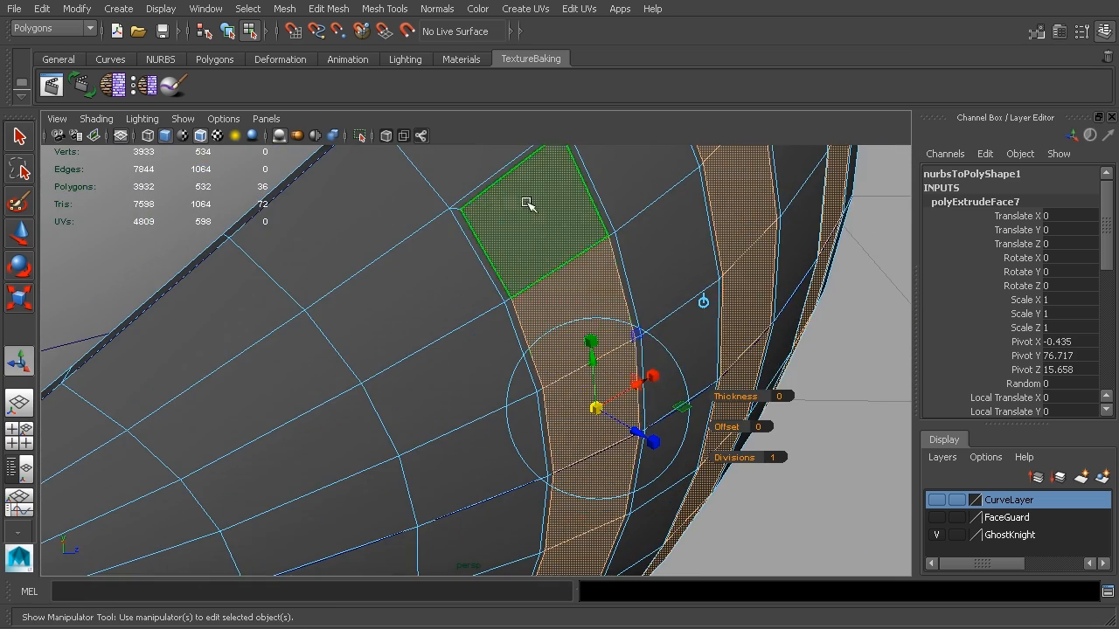
# Step: Push the inset face strips slightly inward along their local Z axis to recess them into the visor
pyautogui.moveTo(642, 429); pyautogui.dragTo(636, 431)
pyautogui.keyDown('alt'); pyautogui.moveTo(778, 350); pyautogui.dragTo(709, 376); pyautogui.keyUp('alt')
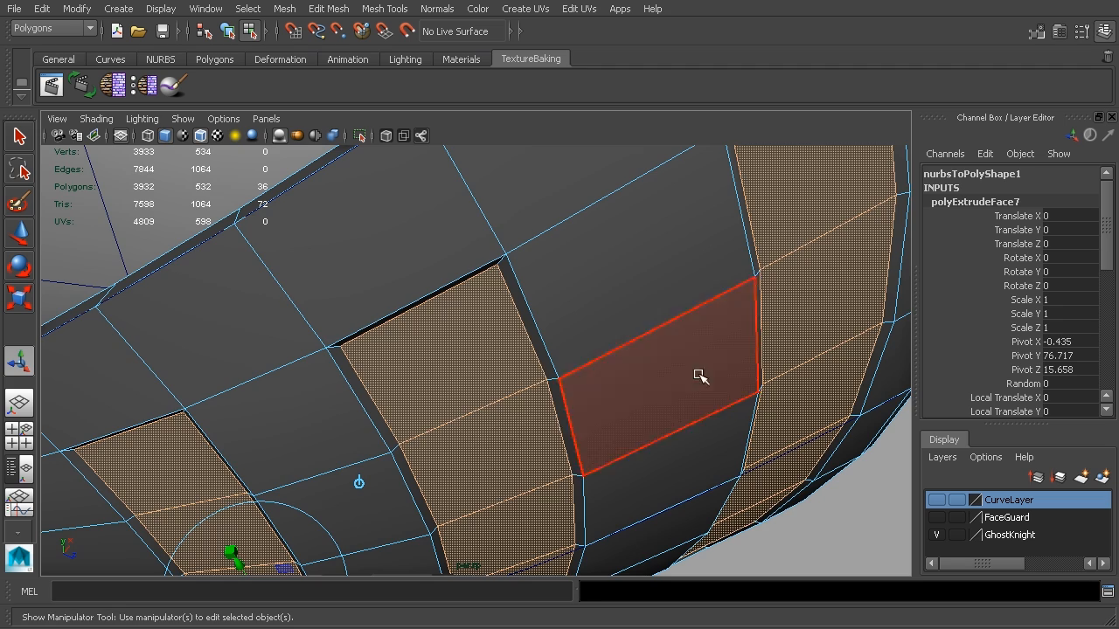
pyautogui.keyDown('alt'); pyautogui.moveTo(460, 450); pyautogui.dragTo(493, 449); pyautogui.keyUp('alt')
pyautogui.keyDown('alt'); pyautogui.moveTo(537, 457); pyautogui.dragTo(623, 392, button='middle'); pyautogui.keyUp('alt')
pyautogui.moveTo(481, 508); pyautogui.dragTo(483, 512)
pyautogui.keyDown('alt'); pyautogui.moveTo(787, 356); pyautogui.dragTo(731, 365); pyautogui.keyUp('alt')
pyautogui.scroll(-3, 731, 365)
pyautogui.keyDown('alt'); pyautogui.moveTo(657, 367); pyautogui.dragTo(692, 371); pyautogui.keyUp('alt')
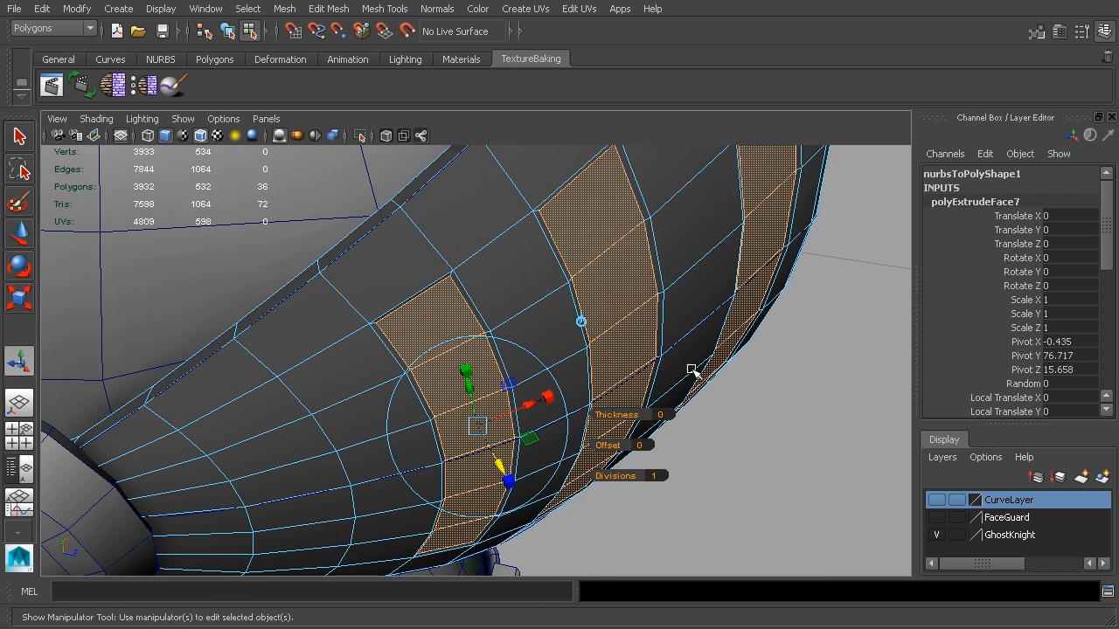
# Step: Extrude the six recessed face strips of the visor a second time
pyautogui.press('g')
pyautogui.keyDown('alt'); pyautogui.moveTo(561, 398); pyautogui.dragTo(595, 385); pyautogui.keyUp('alt')
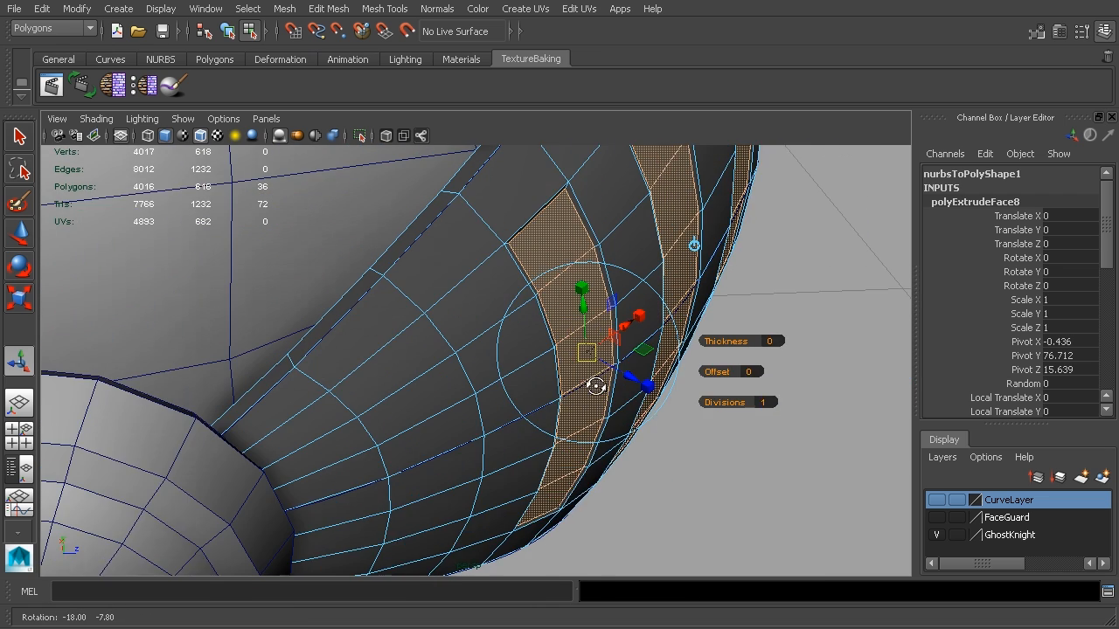
pyautogui.scroll(3, 595, 385)
pyautogui.moveTo(690, 371); pyautogui.dragTo(714, 345)
pyautogui.scroll(-6, 692, 367)
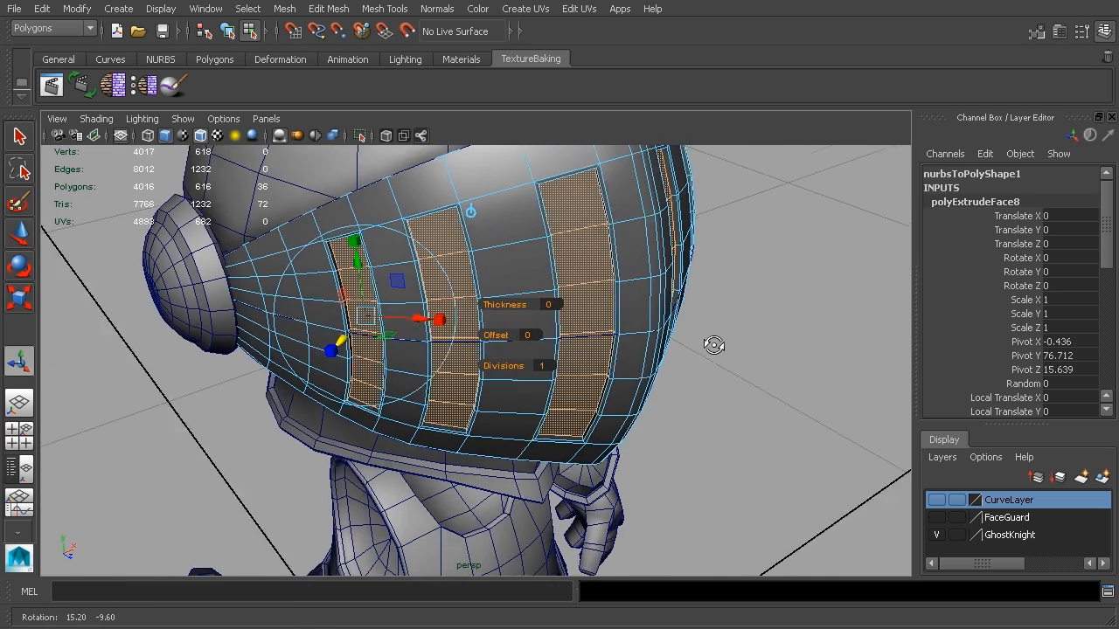
# Step: Return to object selection, clear the selection and turn off the wireframe overlay to examine the recessed strips from both sides
pyautogui.click(227, 31)
pyautogui.click(818, 330)
pyautogui.keyDown('alt'); pyautogui.moveTo(818, 330); pyautogui.dragTo(764, 324); pyautogui.keyUp('alt')
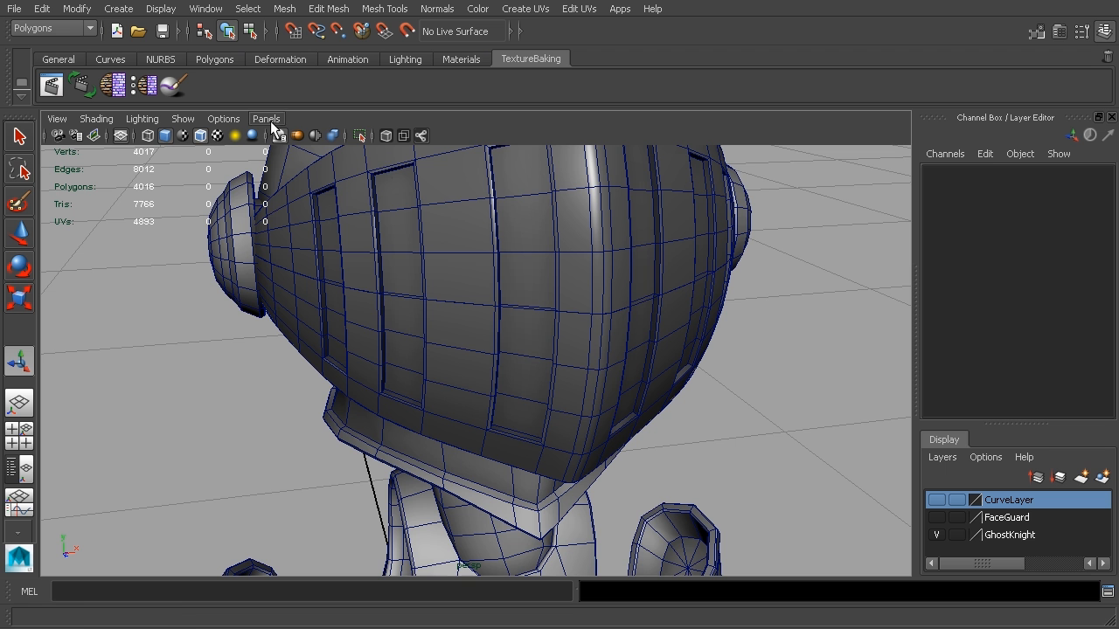
pyautogui.click(199, 135)
pyautogui.scroll(-5, 656, 242)
pyautogui.keyDown('alt'); pyautogui.moveTo(639, 292); pyautogui.dragTo(535, 254); pyautogui.keyUp('alt')
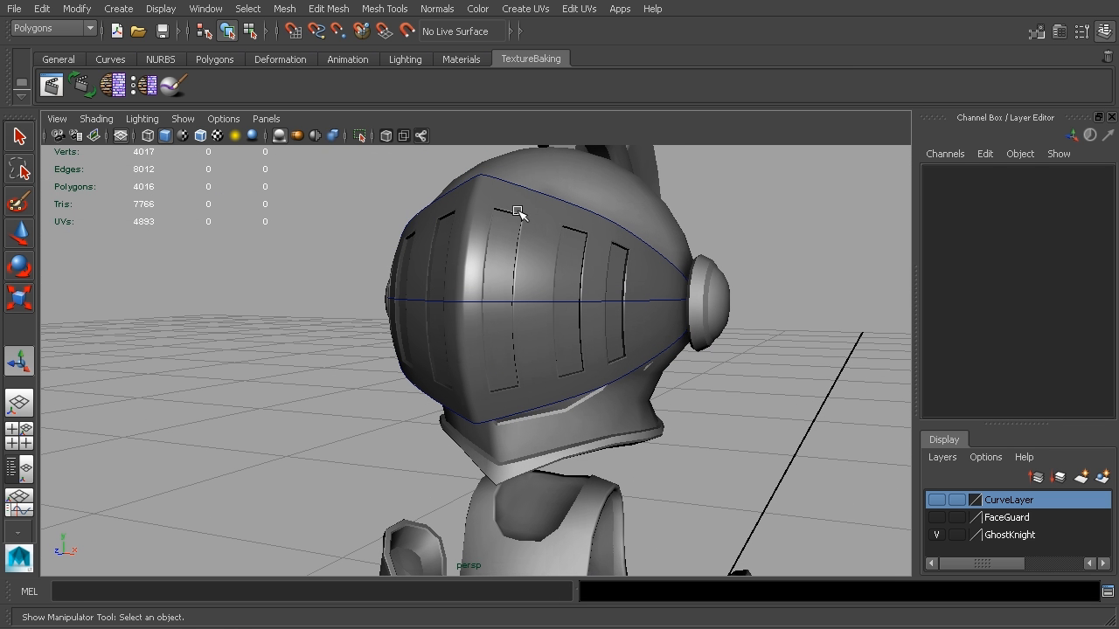
pyautogui.keyDown('alt'); pyautogui.moveTo(519, 355); pyautogui.dragTo(652, 375); pyautogui.keyUp('alt')
pyautogui.moveTo(533, 335)
pyautogui.keyDown('alt'); pyautogui.mouseDown()
pyautogui.moveTo(527, 327)
pyautogui.moveTo(544, 312)
pyautogui.moveTo(540, 322)
pyautogui.mouseUp(); pyautogui.keyUp('alt')
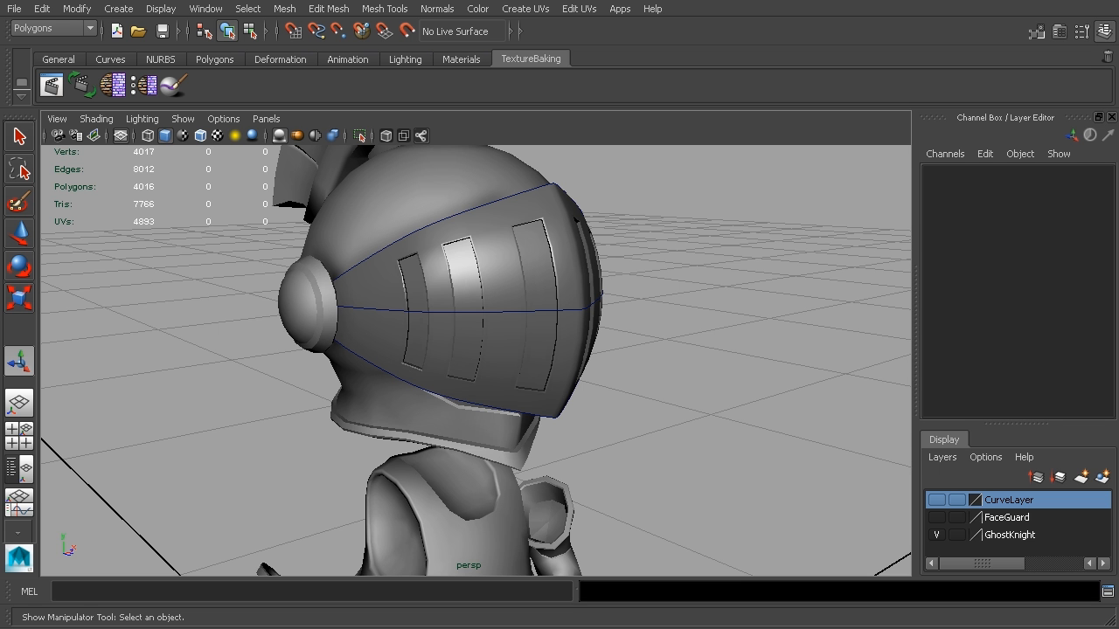
pyautogui.keyDown('alt'); pyautogui.moveTo(767, 332); pyautogui.dragTo(756, 339); pyautogui.keyUp('alt')
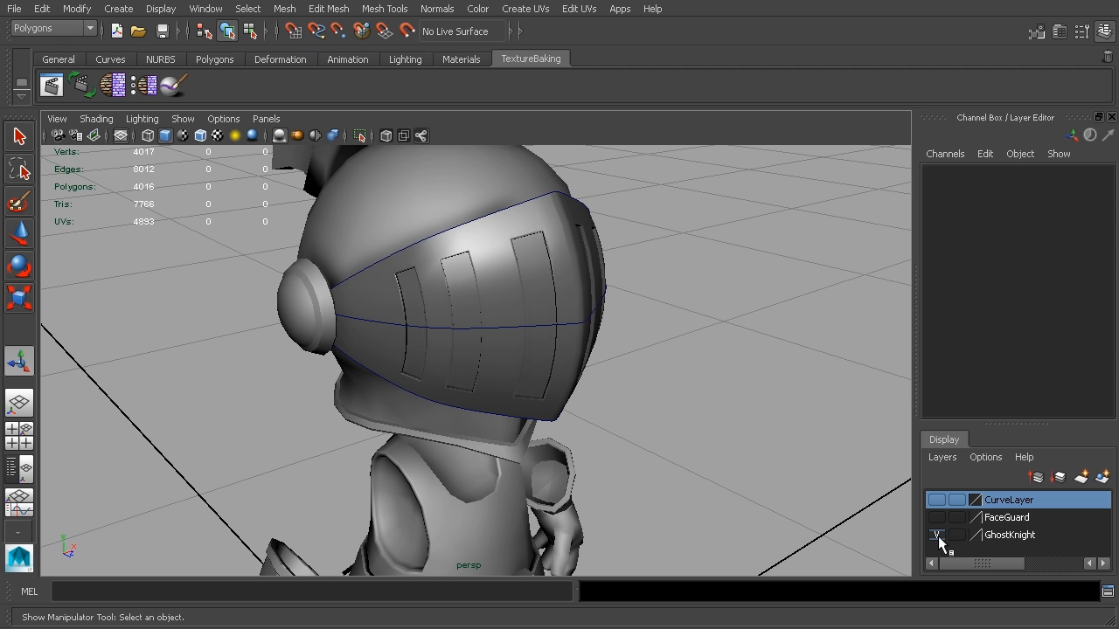
# Step: Swap the newly modelled visor for the FaceGuard layer's finished one and display the scene with hardware texturing
pyautogui.click(603, 265)
pyautogui.hotkey('ctrl', 'h')
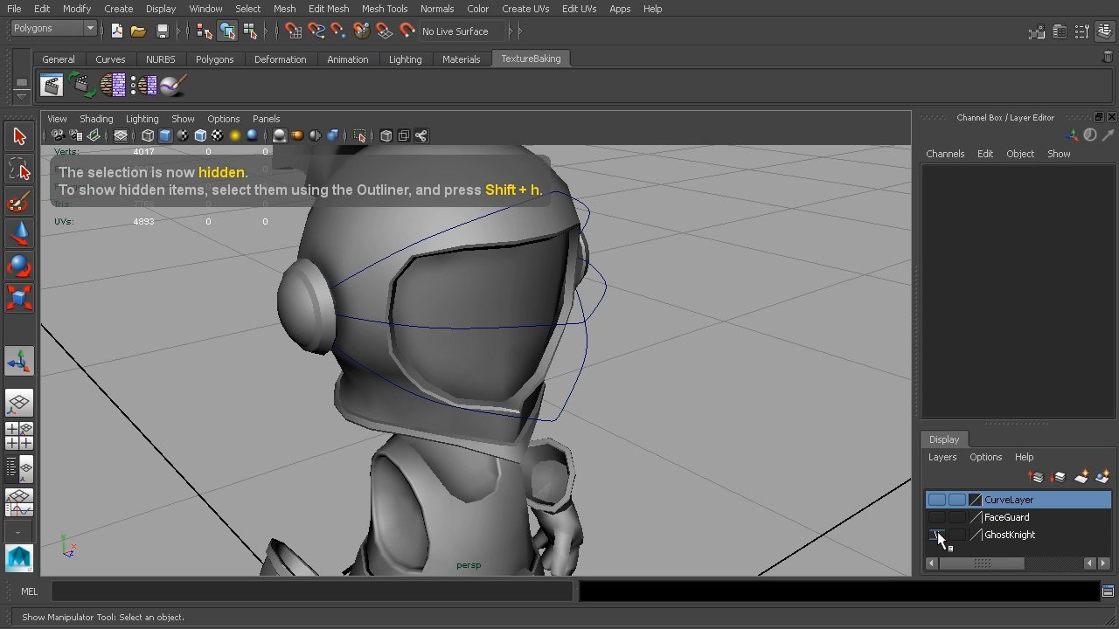
pyautogui.click(96, 119)
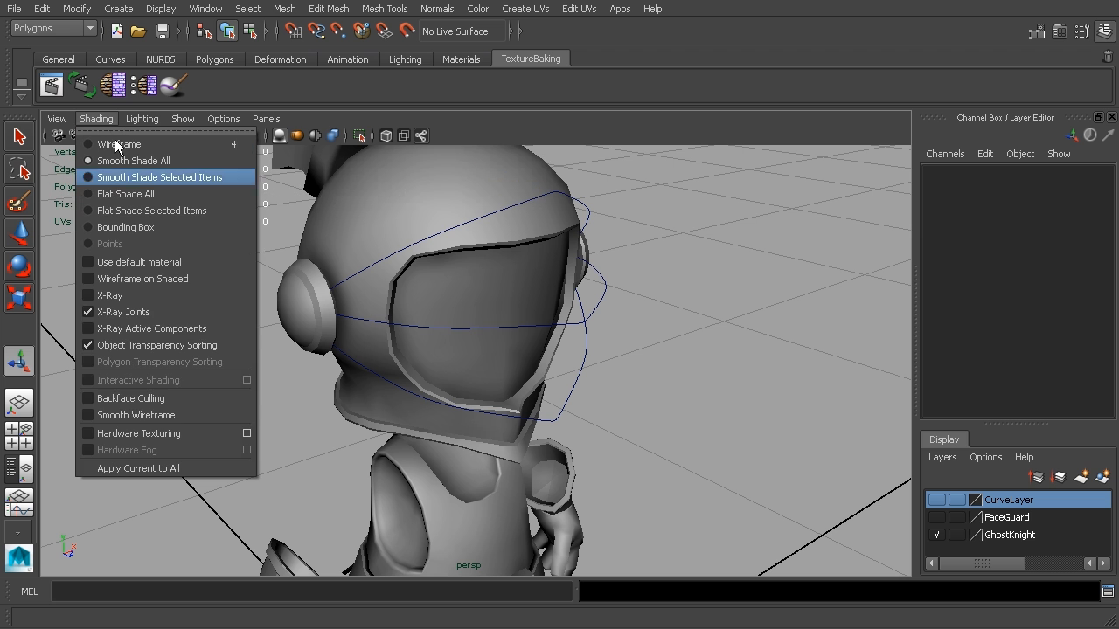
pyautogui.click(170, 433)
pyautogui.click(937, 517)
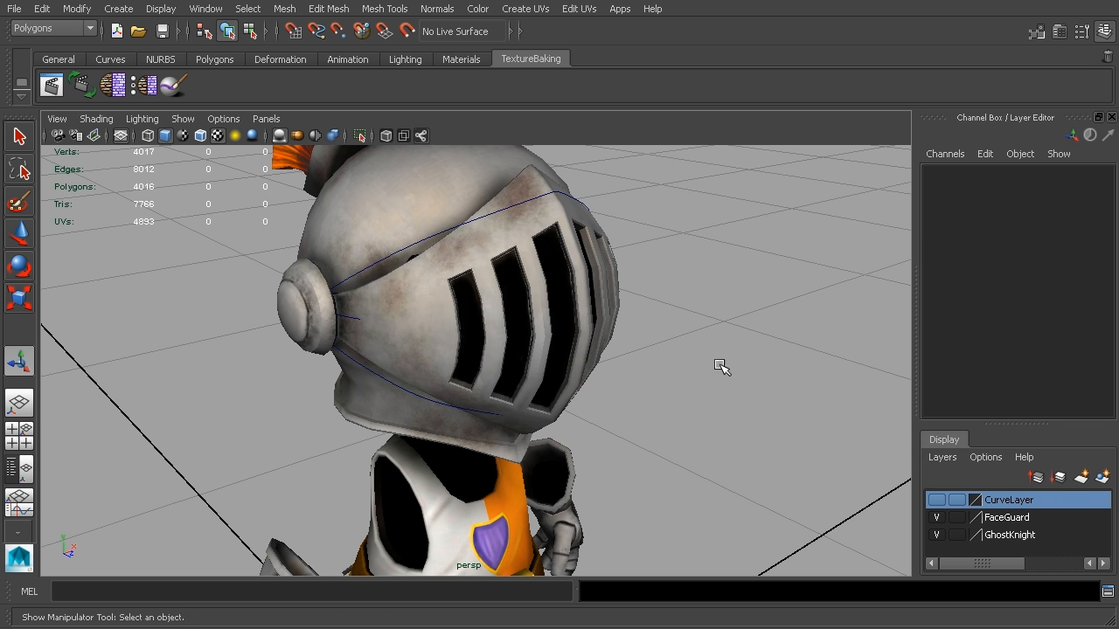
# Step: Select the textured visor and examine its slots and fit on the helmet from the front and side
pyautogui.scroll(-3, 717, 358)
pyautogui.keyDown('alt'); pyautogui.moveTo(722, 338); pyautogui.dragTo(607, 344); pyautogui.keyUp('alt')
pyautogui.click(507, 341)
pyautogui.scroll(-3, 600, 352)
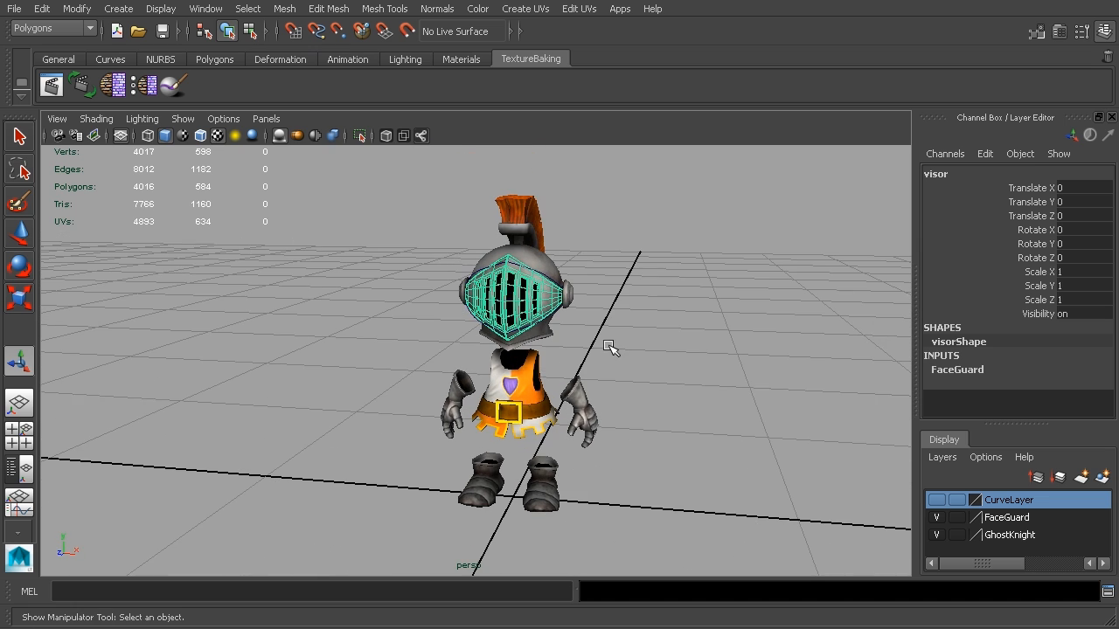
pyautogui.keyDown('alt'); pyautogui.moveTo(649, 397); pyautogui.dragTo(777, 380); pyautogui.keyUp('alt')
pyautogui.keyDown('alt'); pyautogui.moveTo(686, 428); pyautogui.dragTo(670, 425); pyautogui.keyUp('alt')
pyautogui.scroll(3, 666, 426)
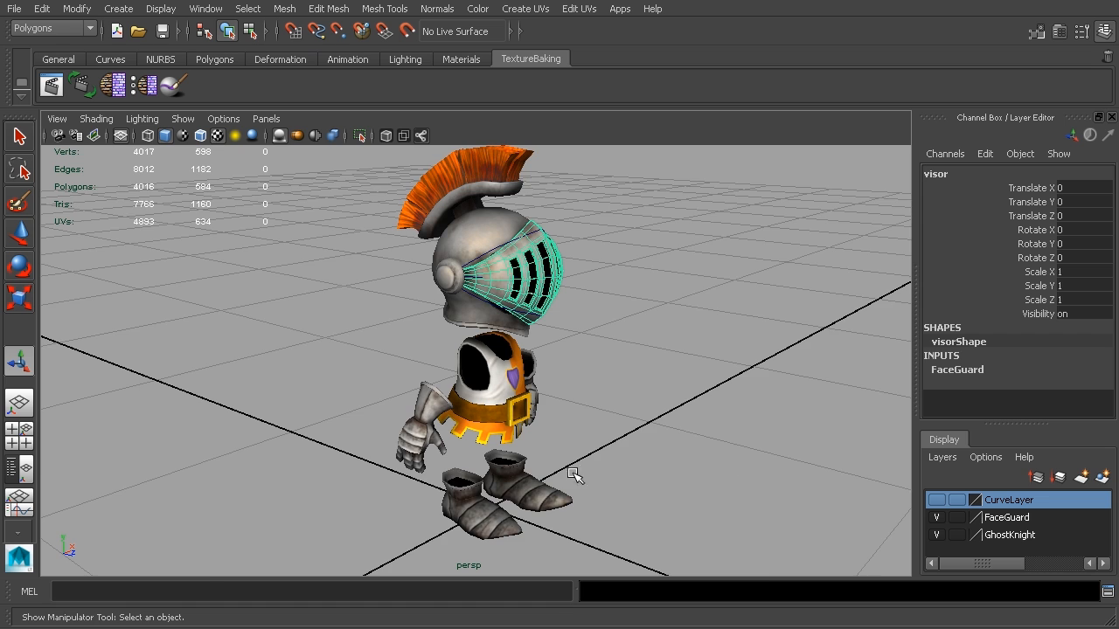
pyautogui.keyDown('alt'); pyautogui.moveTo(524, 488); pyautogui.dragTo(675, 410); pyautogui.keyUp('alt')
pyautogui.keyDown('alt'); pyautogui.moveTo(443, 407); pyautogui.dragTo(495, 330); pyautogui.keyUp('alt')
pyautogui.scroll(5, 498, 382)
pyautogui.keyDown('alt'); pyautogui.moveTo(495, 330); pyautogui.dragTo(606, 467, button='middle'); pyautogui.keyUp('alt')
pyautogui.scroll(3, 584, 375)
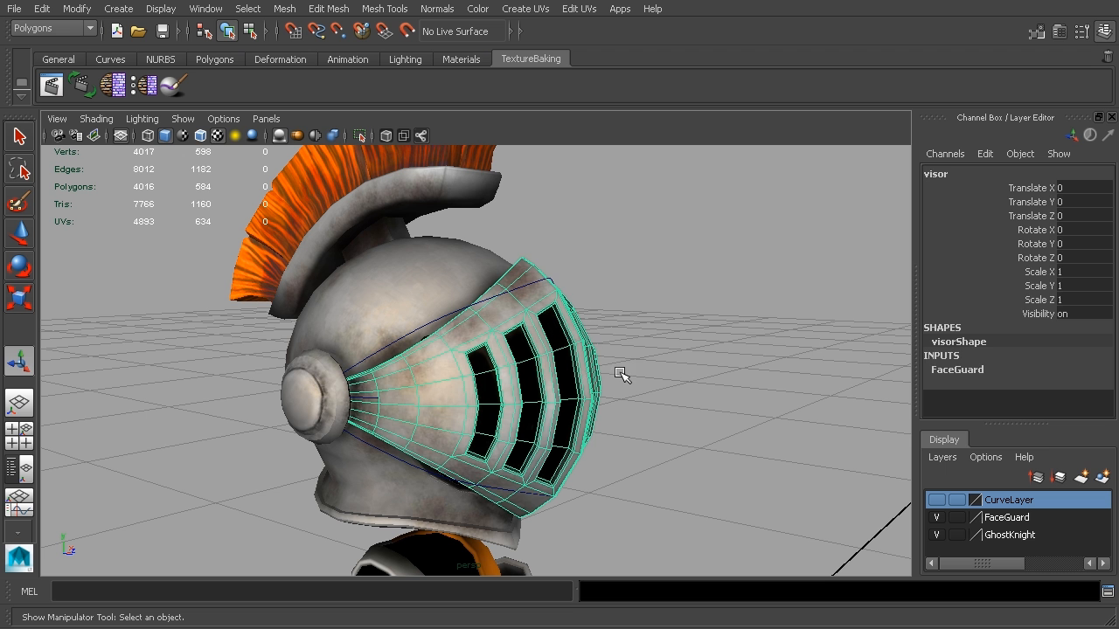
# Step: Try rotating the textured visor on the helmet, undo the rotation and clear the selection
pyautogui.click(621, 374)
pyautogui.click(595, 376)
pyautogui.press('e')
pyautogui.moveTo(505, 392); pyautogui.dragTo(570, 357)
pyautogui.hotkey('ctrl', 'z')
pyautogui.click(699, 389)
# Step: Examine the knight's separate textured armour pieces, selecting the right gauntlet
pyautogui.scroll(-10, 719, 392)
pyautogui.keyDown('alt'); pyautogui.moveTo(723, 393); pyautogui.dragTo(651, 394); pyautogui.keyUp('alt')
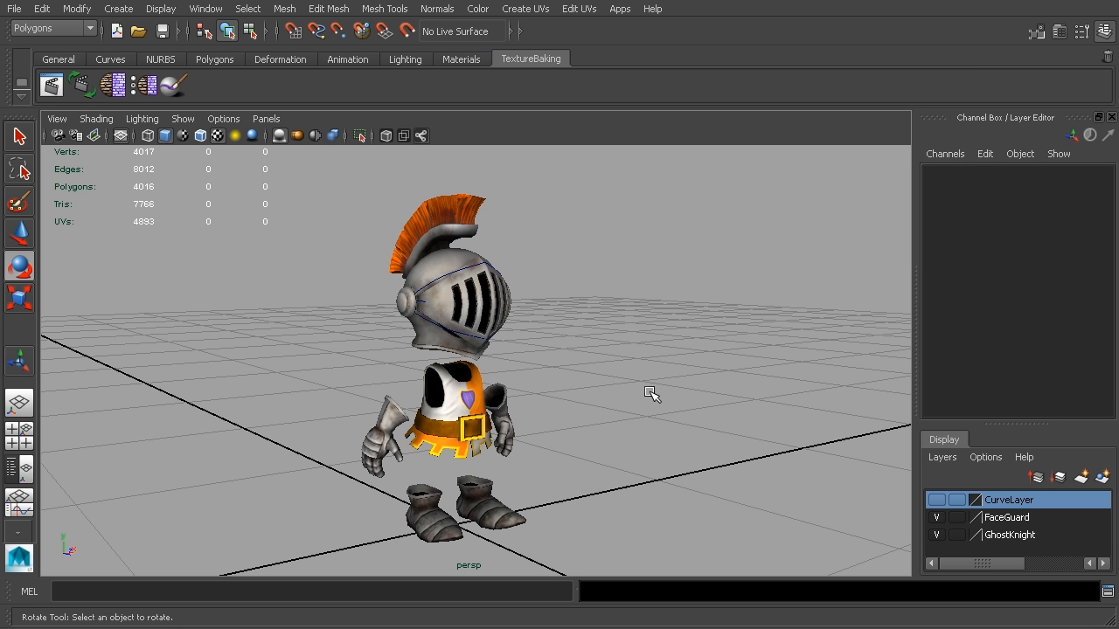
pyautogui.keyDown('alt'); pyautogui.moveTo(560, 362); pyautogui.dragTo(524, 380); pyautogui.keyUp('alt')
pyautogui.keyDown('alt'); pyautogui.moveTo(548, 402); pyautogui.dragTo(557, 344, button='middle'); pyautogui.keyUp('alt')
pyautogui.scroll(3, 561, 351)
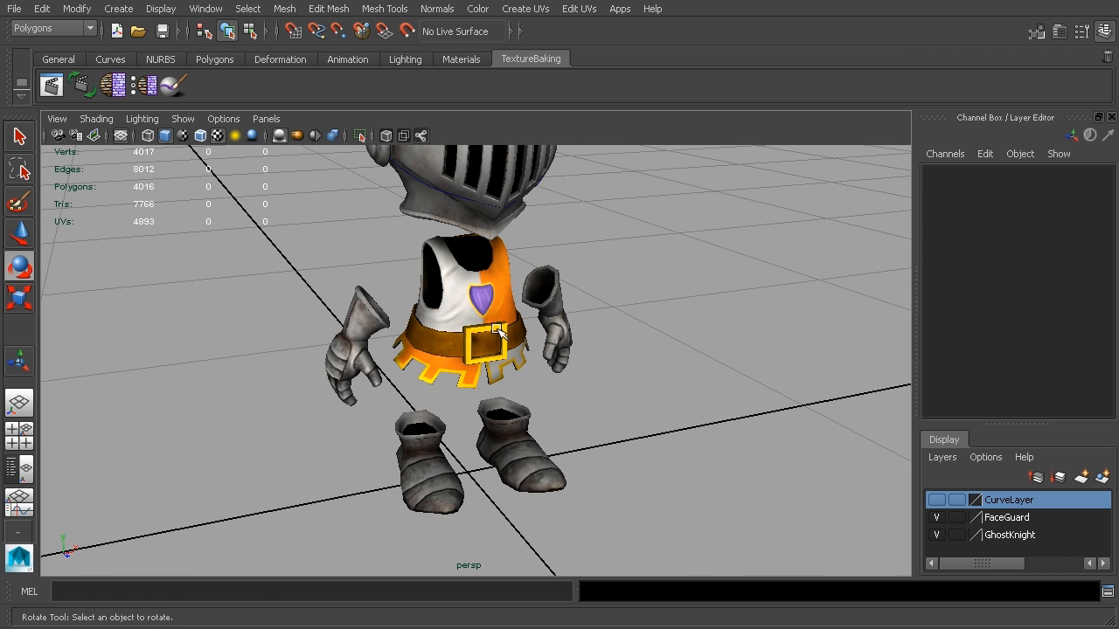
pyautogui.click(377, 315)
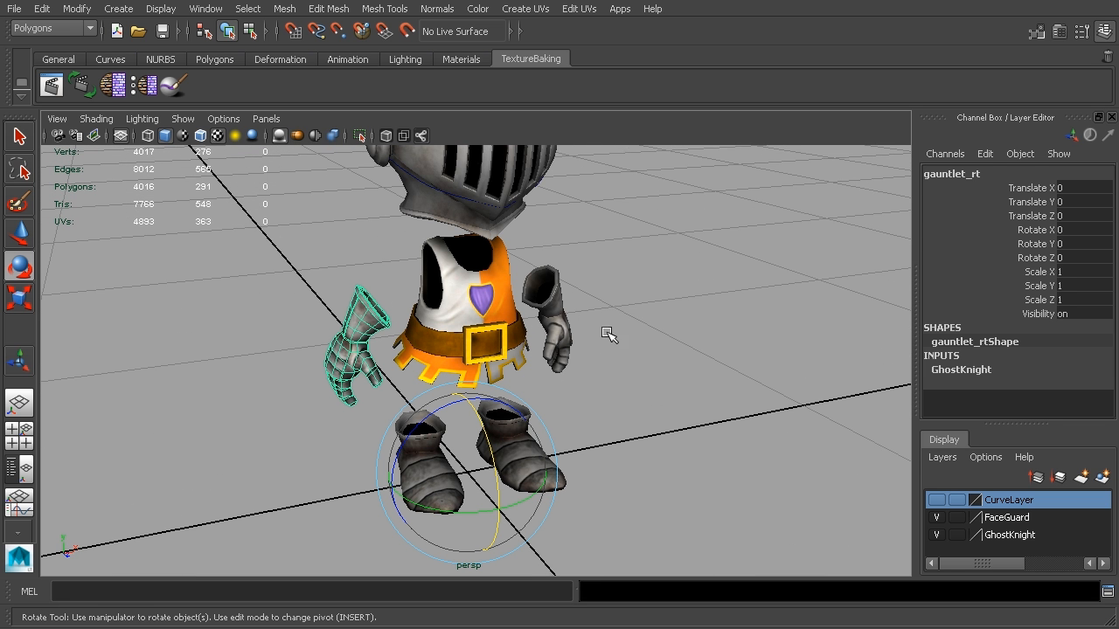
pyautogui.keyDown('alt'); pyautogui.moveTo(454, 309); pyautogui.dragTo(518, 326); pyautogui.keyUp('alt')
pyautogui.click(416, 320)
pyautogui.click(332, 350)
pyautogui.keyDown('alt'); pyautogui.moveTo(428, 350); pyautogui.dragTo(634, 345); pyautogui.keyUp('alt')
pyautogui.keyDown('alt'); pyautogui.moveTo(511, 229); pyautogui.dragTo(568, 412, button='middle'); pyautogui.keyUp('alt')
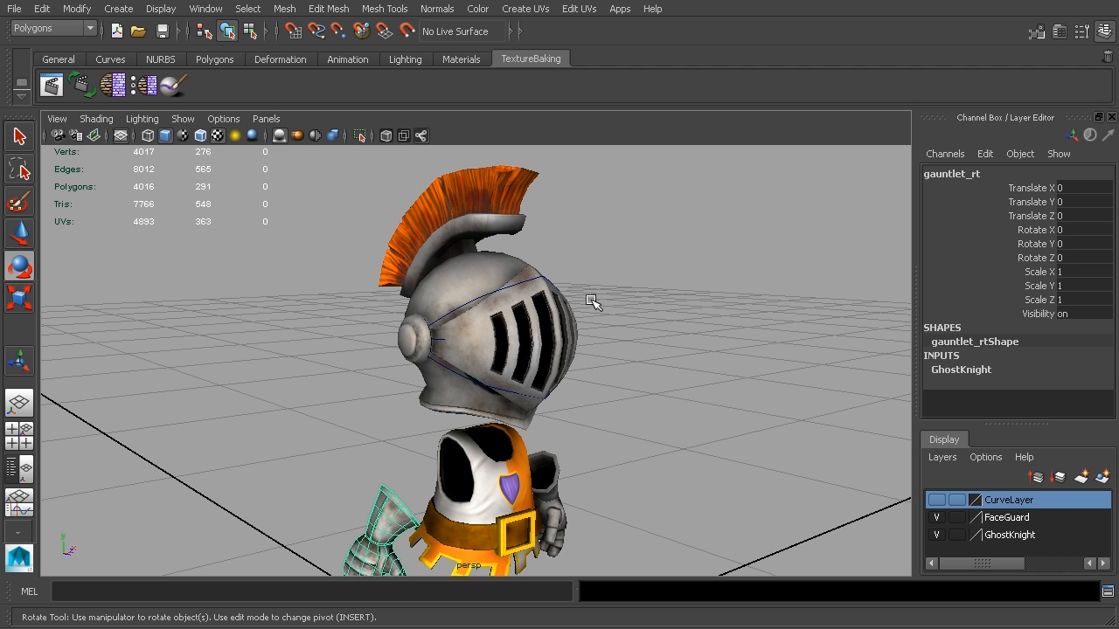
# Step: Clear the gauntlet selection and view the complete textured knight
pyautogui.keyDown('alt'); pyautogui.moveTo(632, 333); pyautogui.dragTo(630, 295, button='middle'); pyautogui.keyUp('alt')
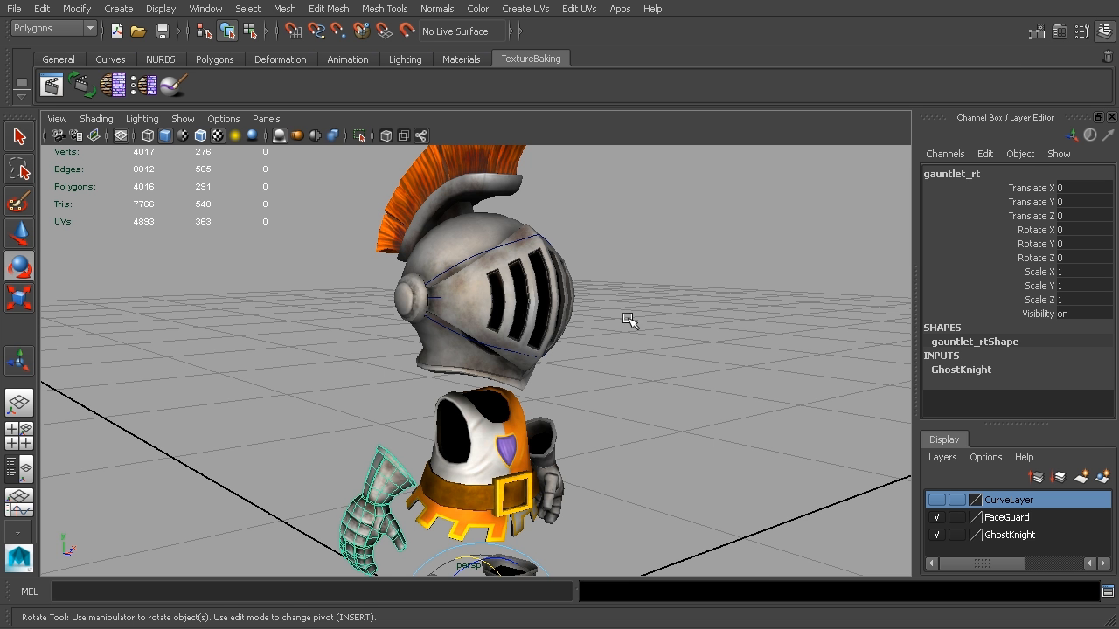
pyautogui.keyDown('alt'); pyautogui.moveTo(624, 308); pyautogui.dragTo(695, 343); pyautogui.keyUp('alt')
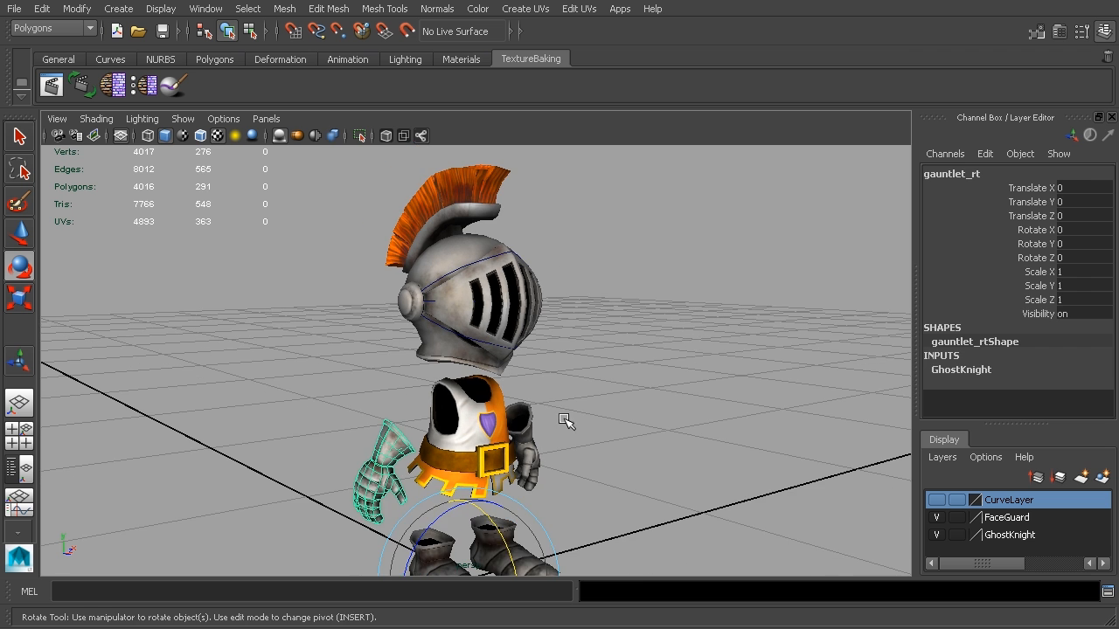
pyautogui.click(565, 421)
pyautogui.keyDown('alt'); pyautogui.moveTo(697, 454); pyautogui.dragTo(646, 396, button='middle'); pyautogui.keyUp('alt')
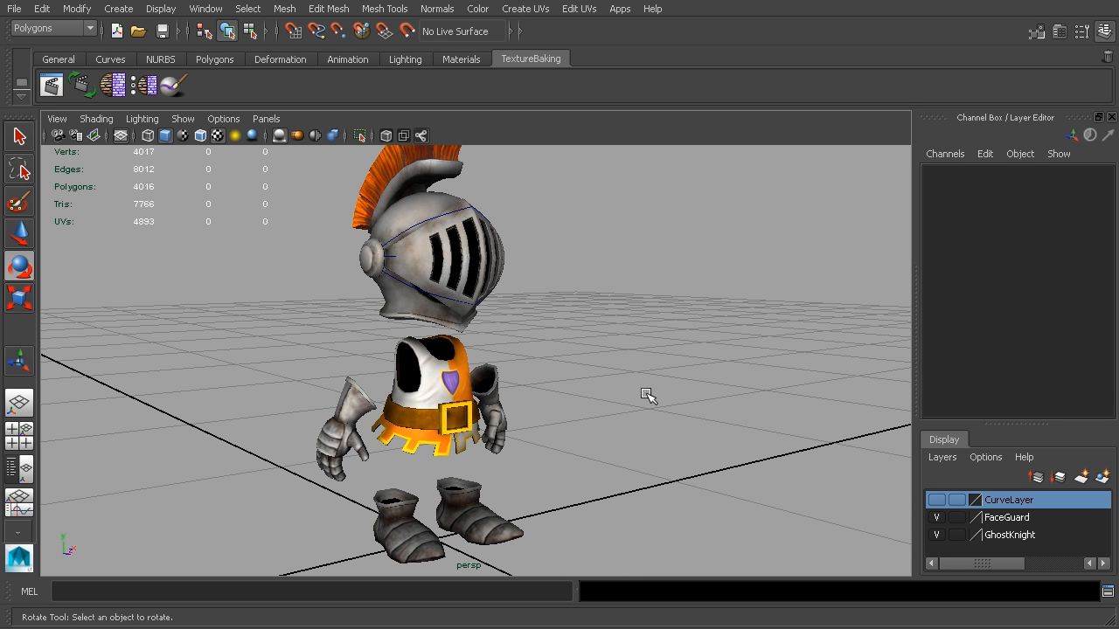
pyautogui.keyDown('alt'); pyautogui.moveTo(656, 402); pyautogui.dragTo(685, 417, button='middle'); pyautogui.keyUp('alt')
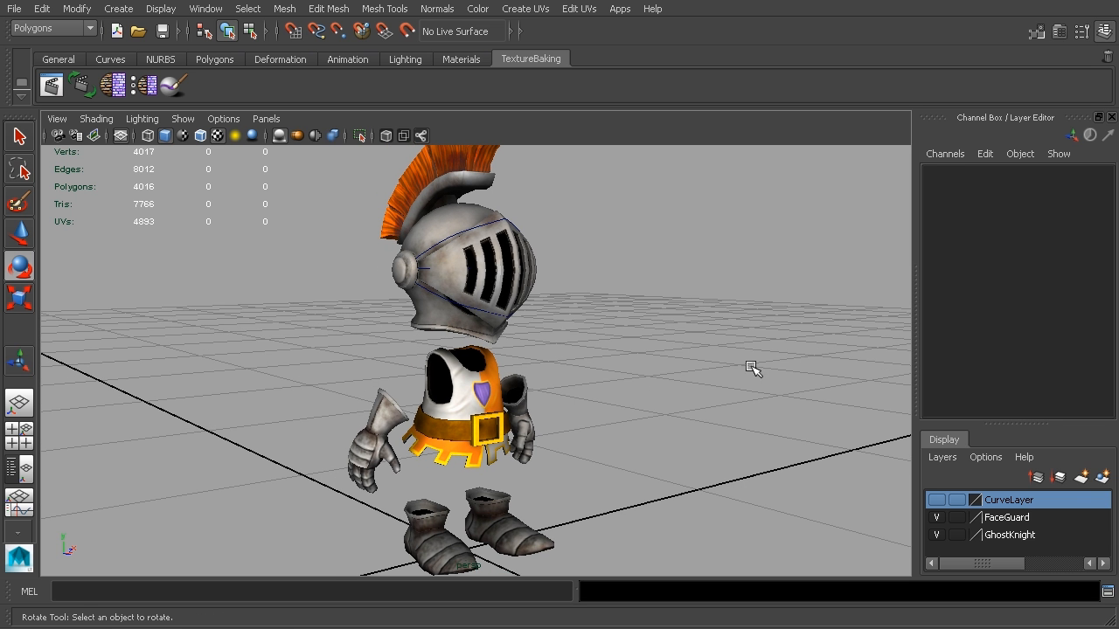
pyautogui.keyDown('alt'); pyautogui.moveTo(754, 399); pyautogui.dragTo(685, 394, button='middle'); pyautogui.keyUp('alt')
pyautogui.scroll(-2, 700, 380)
pyautogui.moveTo(675, 406)
pyautogui.keyDown('alt'); pyautogui.mouseDown()
pyautogui.moveTo(677, 390)
pyautogui.moveTo(709, 377)
pyautogui.moveTo(679, 400)
pyautogui.mouseUp(); pyautogui.keyUp('alt')
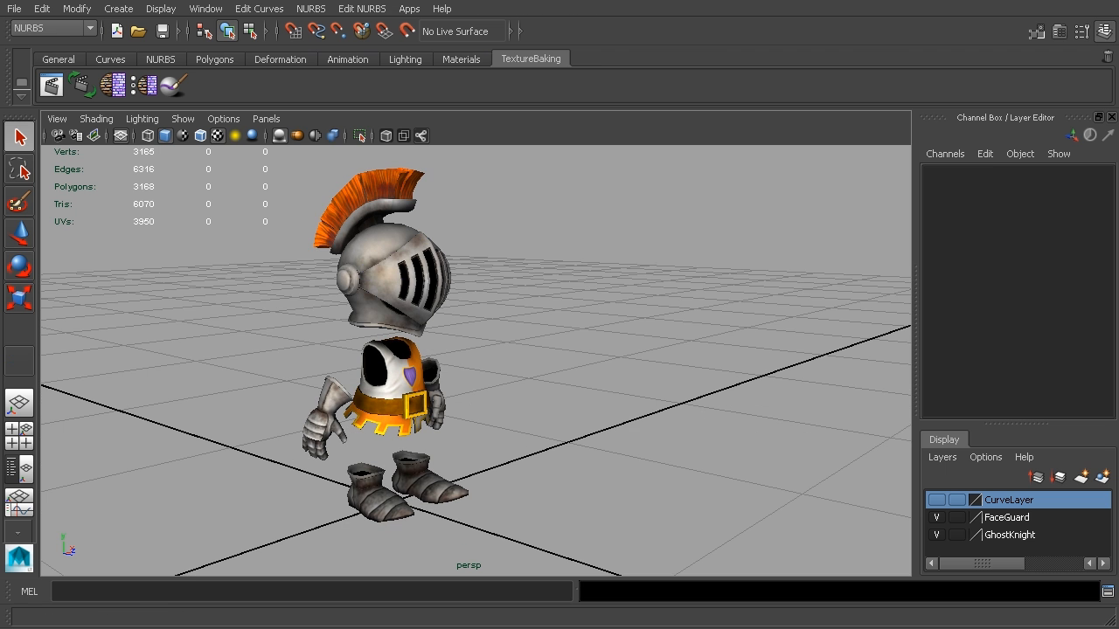
# Step: Display the textured visor's UV layout in the UV Texture Editor alongside the knight
pyautogui.click(198, 11)
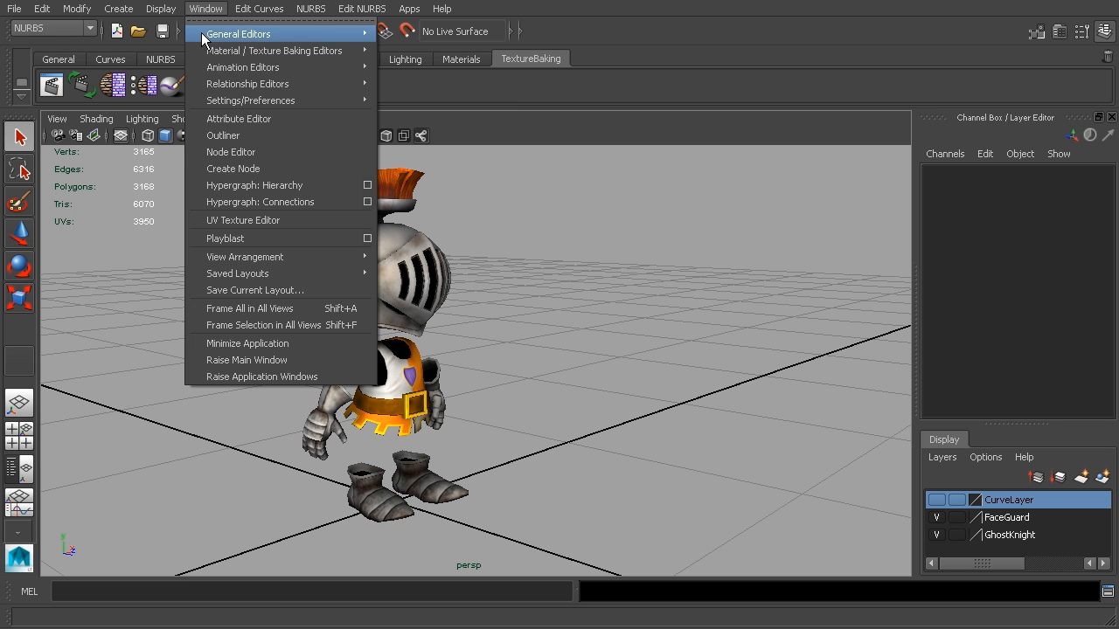
pyautogui.click(244, 220)
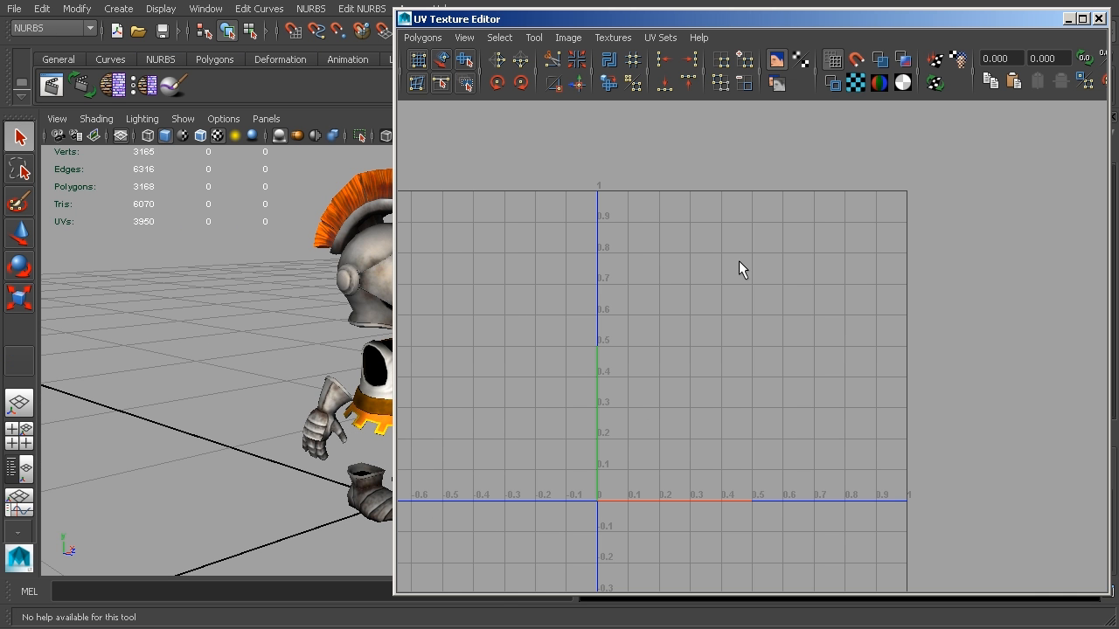
pyautogui.keyDown('alt'); pyautogui.moveTo(318, 310); pyautogui.dragTo(177, 299, button='middle'); pyautogui.keyUp('alt')
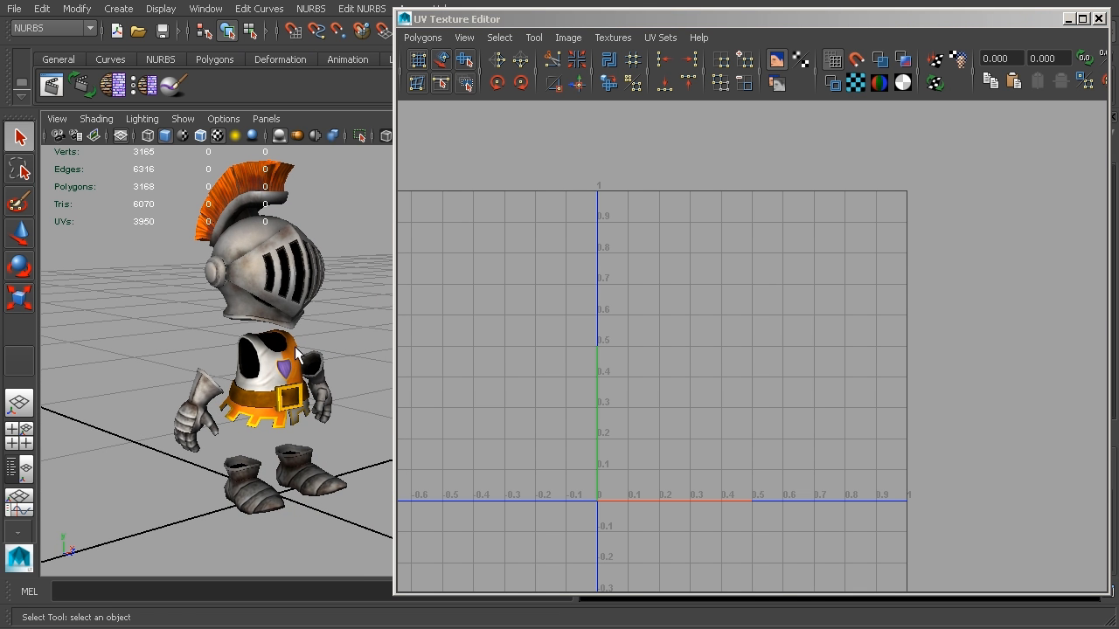
pyautogui.click(271, 291)
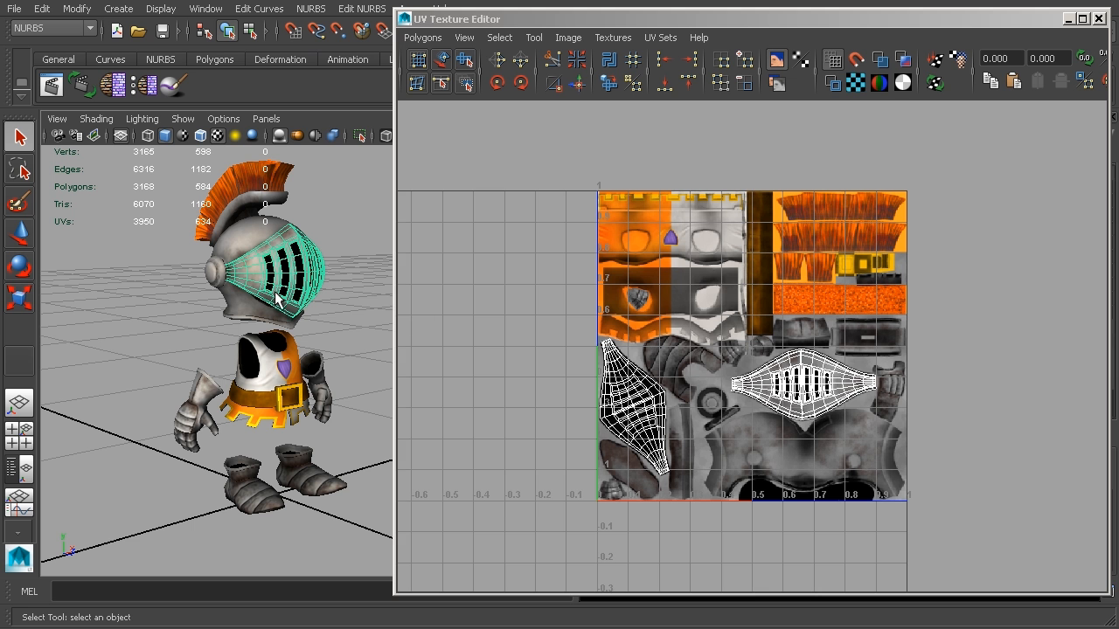
# Step: Select all UVs of the slotted visor shell and hide the texture image behind the UV layout
pyautogui.keyDown('alt'); pyautogui.moveTo(774, 393); pyautogui.dragTo(691, 342, button='middle'); pyautogui.keyUp('alt')
pyautogui.moveTo(595, 276); pyautogui.dragTo(891, 400)
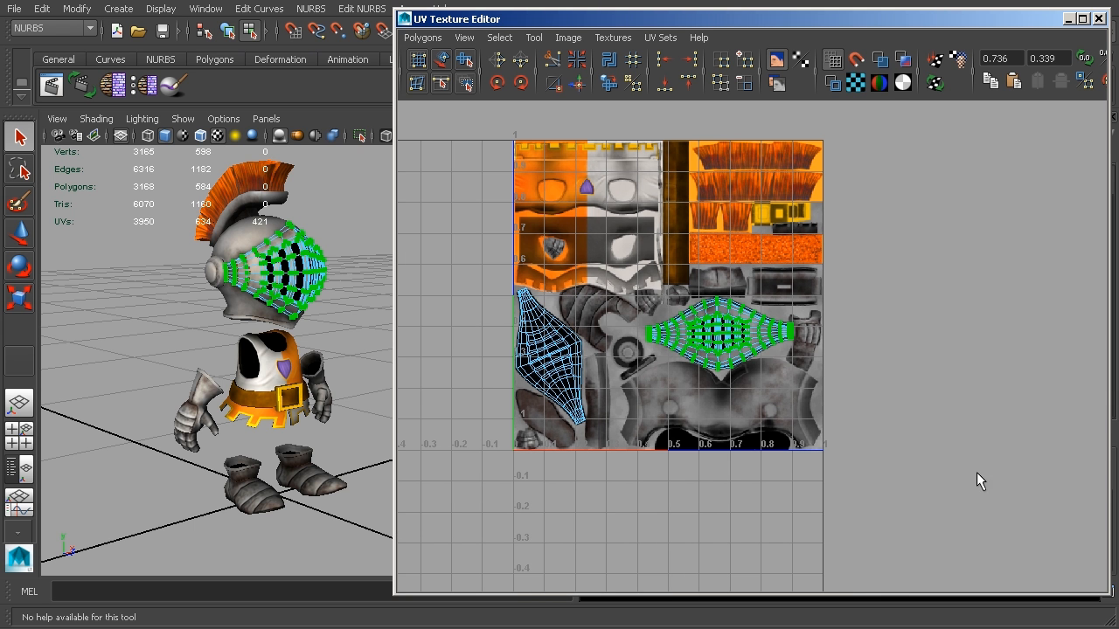
pyautogui.click(776, 59)
pyautogui.keyDown('alt'); pyautogui.moveTo(789, 235); pyautogui.dragTo(824, 222, button='middle'); pyautogui.keyUp('alt')
pyautogui.keyDown('alt'); pyautogui.moveTo(823, 222); pyautogui.dragTo(789, 262, button='right'); pyautogui.keyUp('alt')
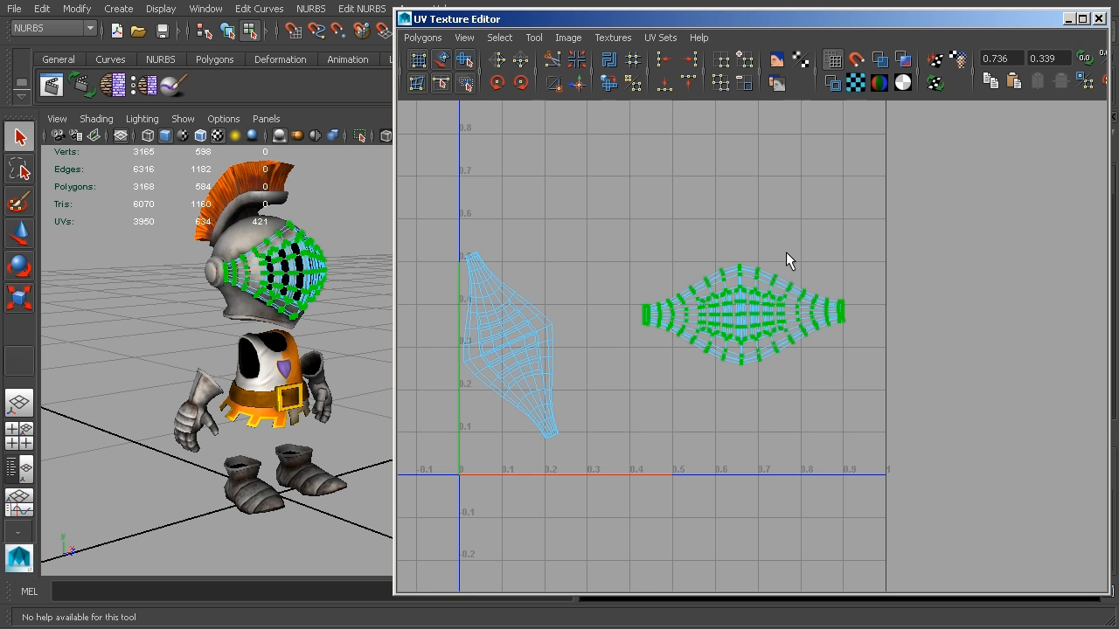
# Step: Unfold the selected UVs of the slotted visor shell
pyautogui.click(608, 81)
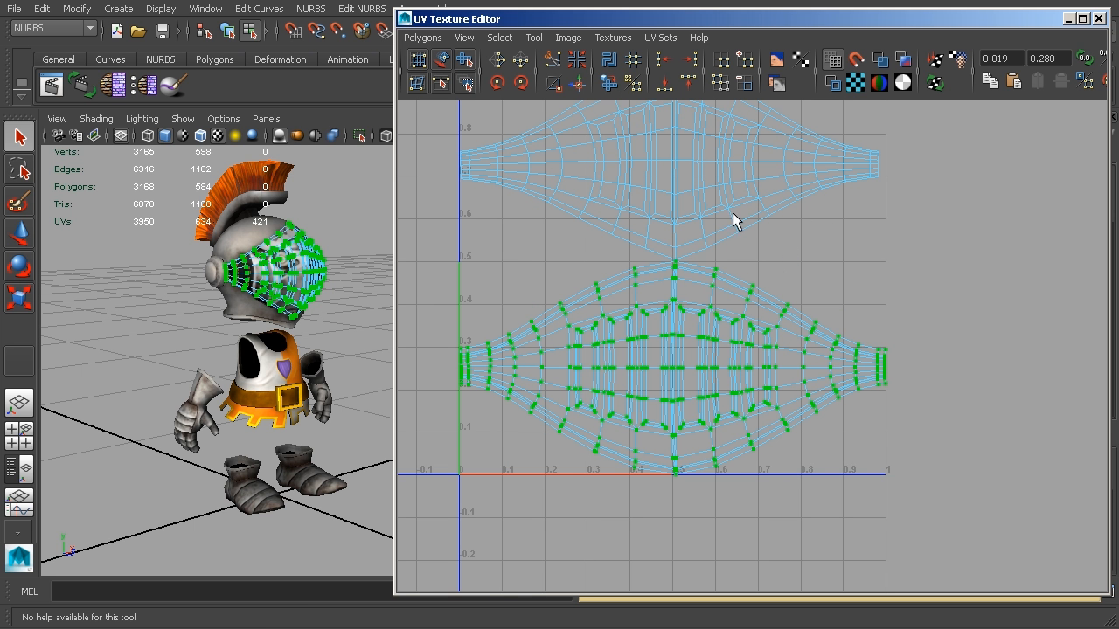
pyautogui.keyDown('alt'); pyautogui.moveTo(762, 256); pyautogui.dragTo(809, 354, button='middle'); pyautogui.keyUp('alt')
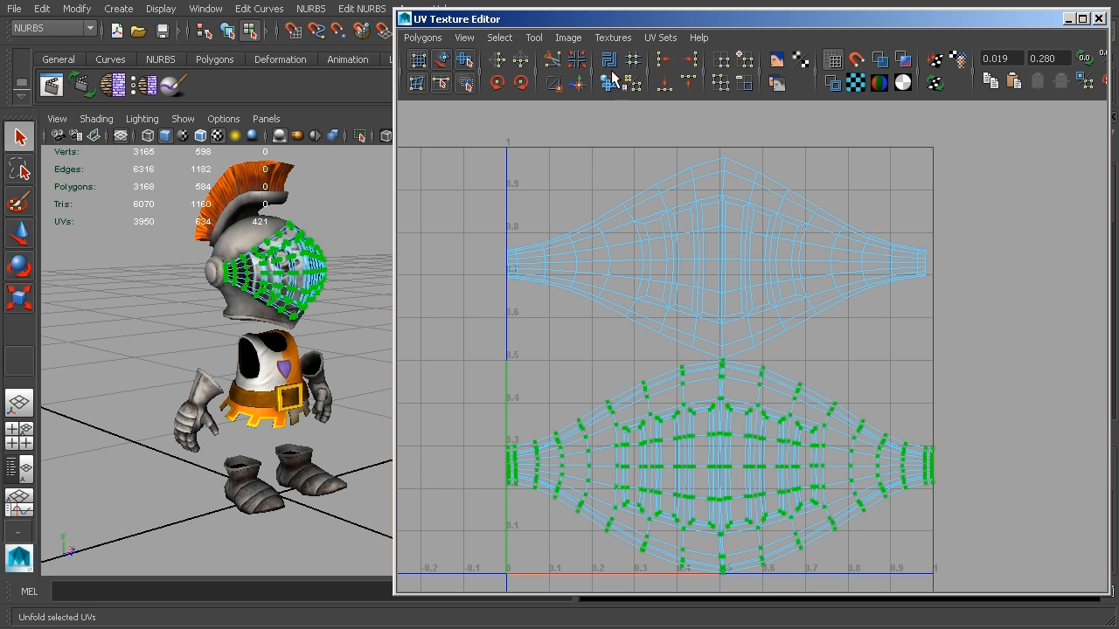
pyautogui.scroll(-2, 764, 225)
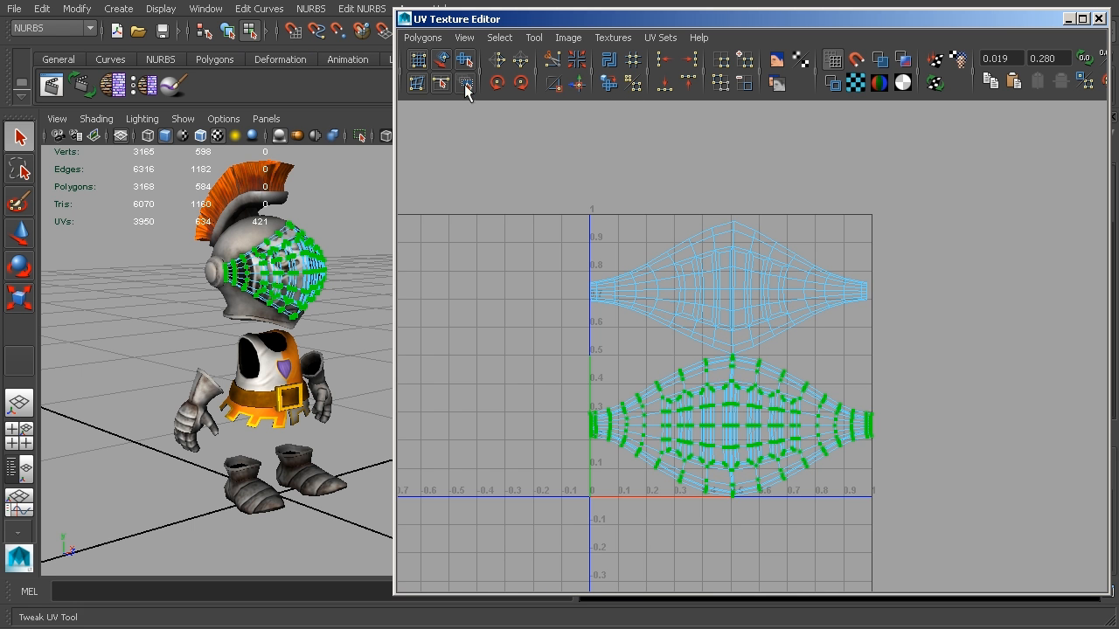
# Step: Open the Unfold UVs options and place the dialog clear of the 3D view to see the Unfold3D settings
pyautogui.click(424, 38)
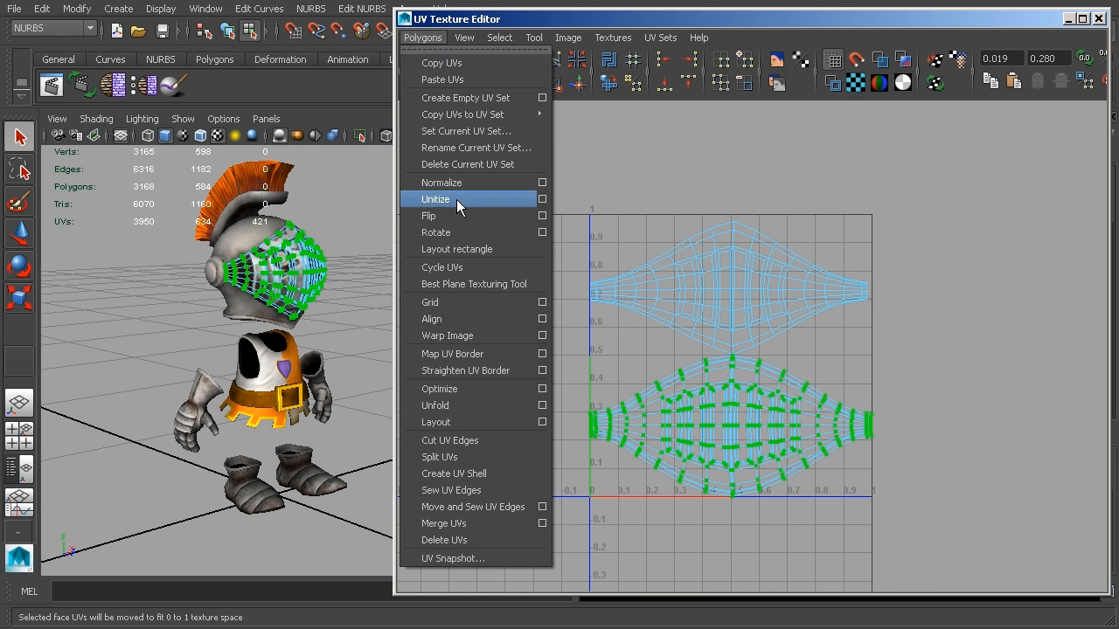
pyautogui.click(542, 406)
pyautogui.moveTo(779, 329); pyautogui.dragTo(900, 37)
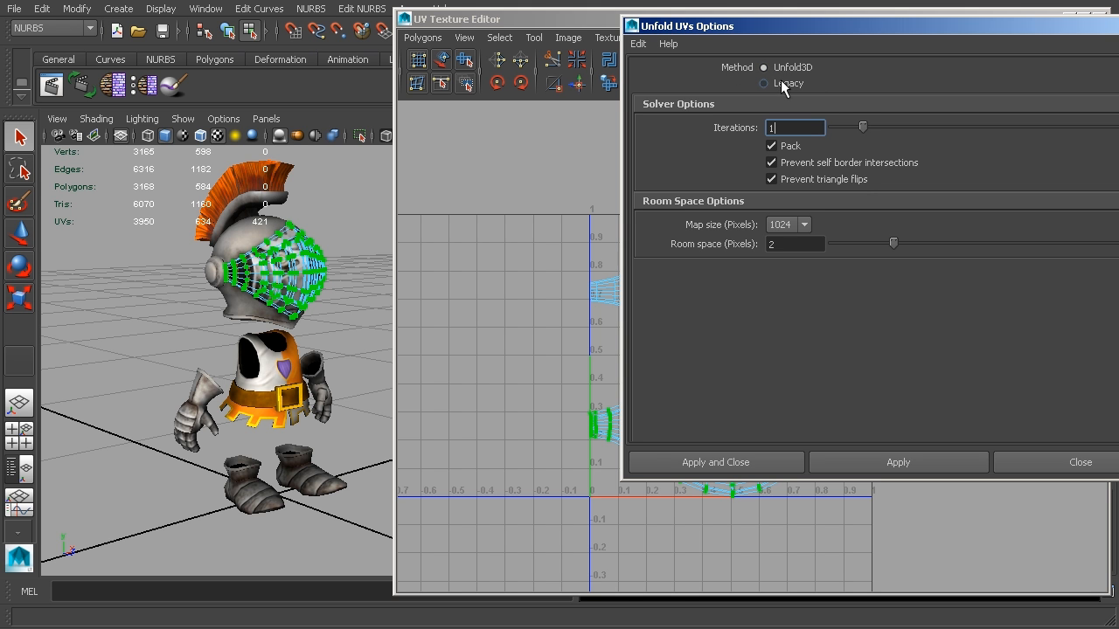
# Step: Check in the Plug-in Manager that Unfold3D.mll is loaded and set to auto load, and close the manager
pyautogui.click(206, 9)
pyautogui.moveTo(253, 102)
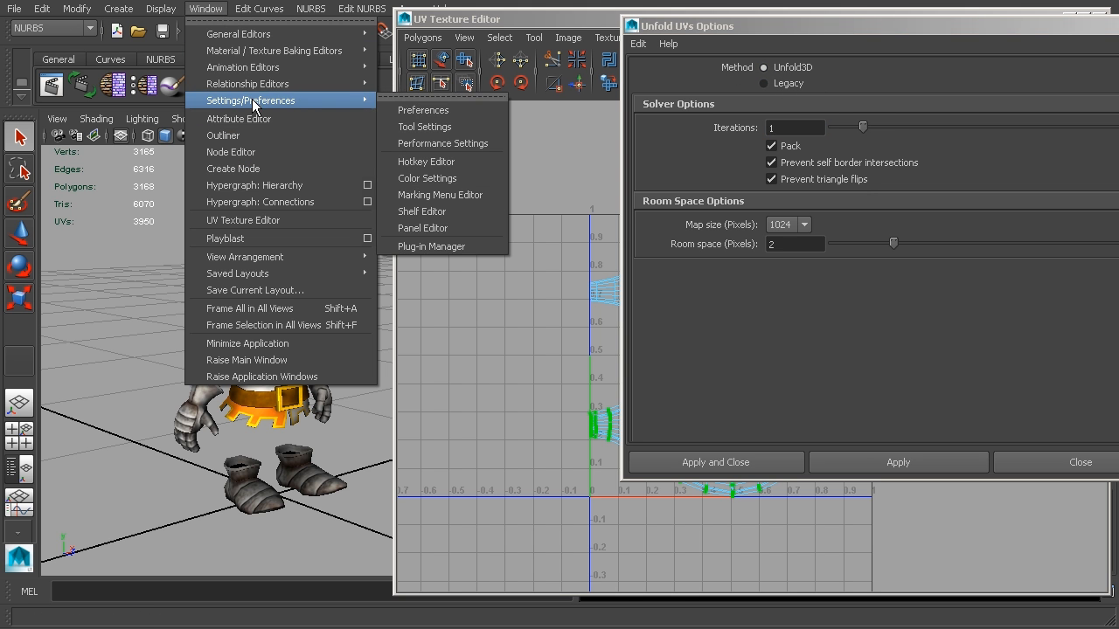
pyautogui.click(475, 243)
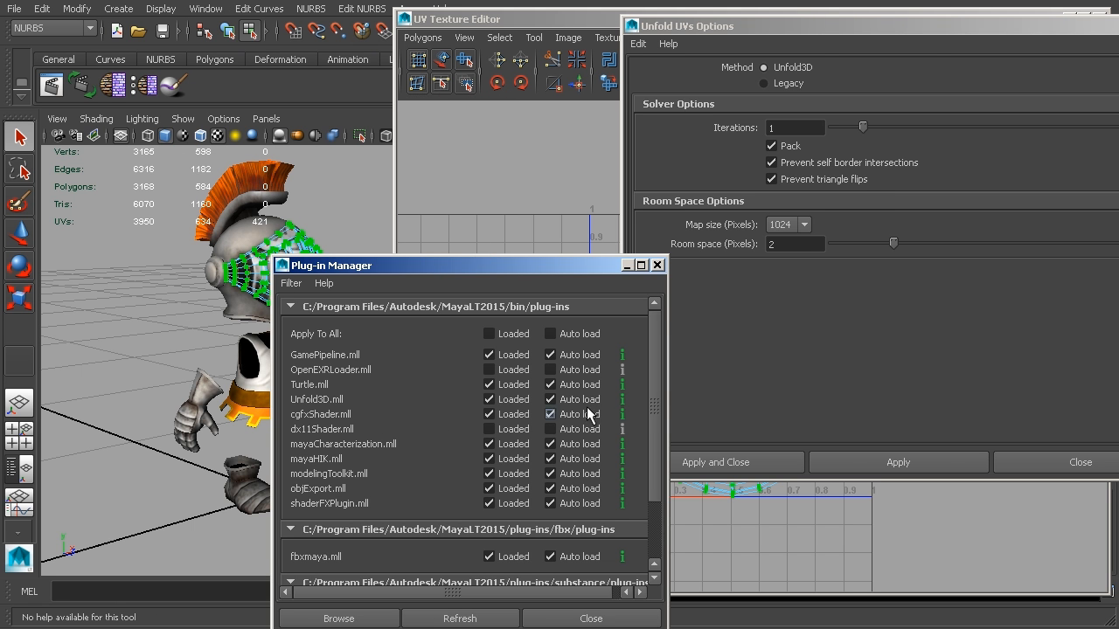
pyautogui.click(657, 266)
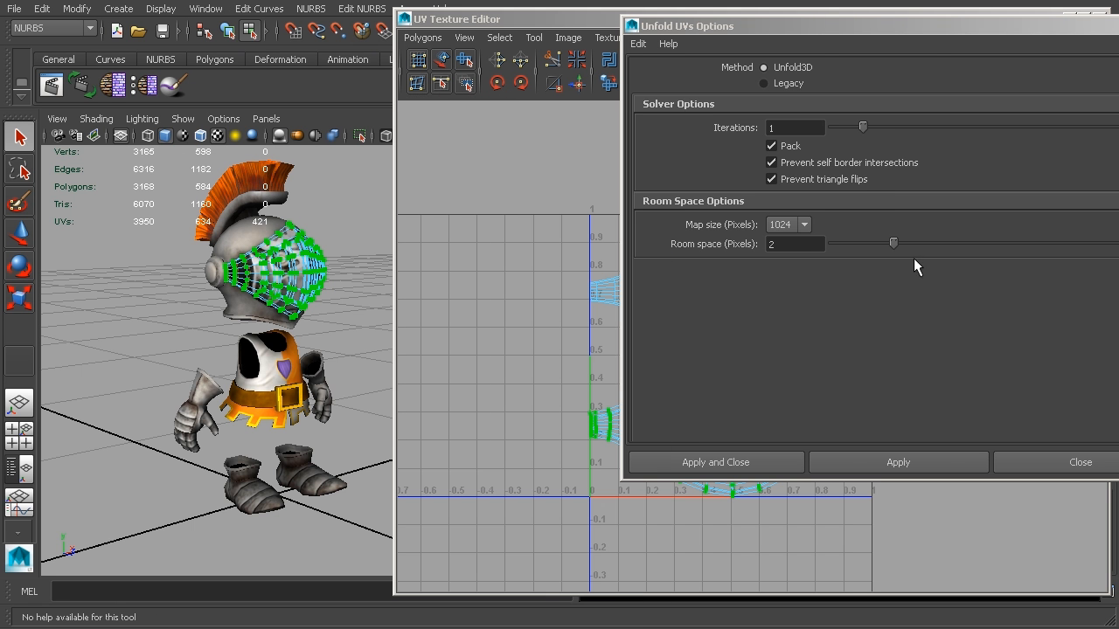
# Step: View the Legacy unfold method's settings, switch the method back to Unfold3D, and close the Unfold UVs options
pyautogui.click(776, 81)
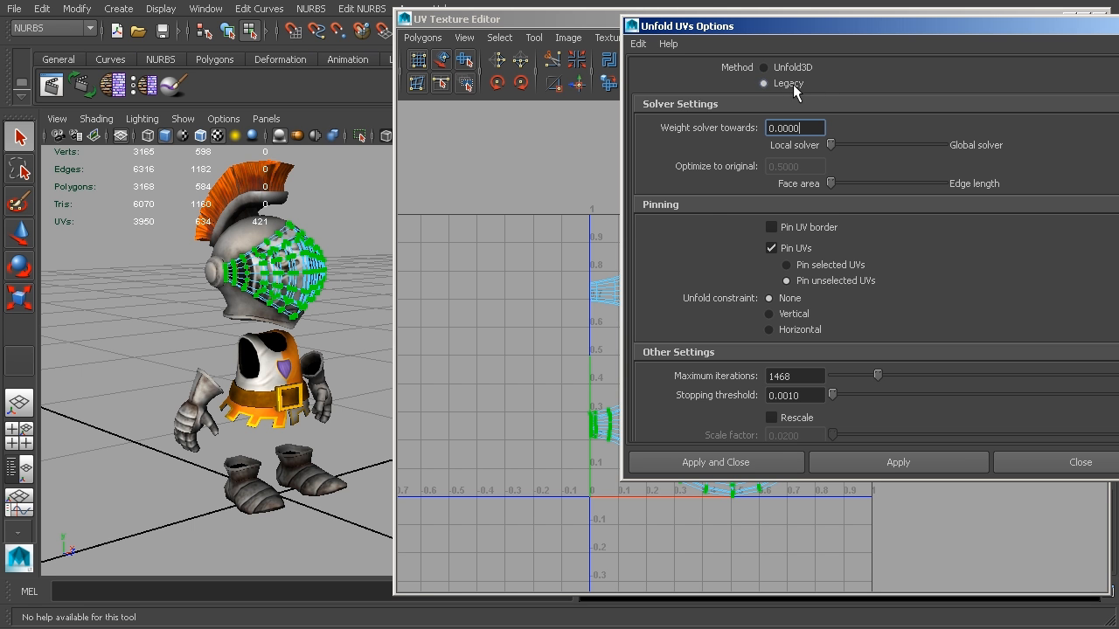
pyautogui.click(791, 69)
pyautogui.click(1093, 463)
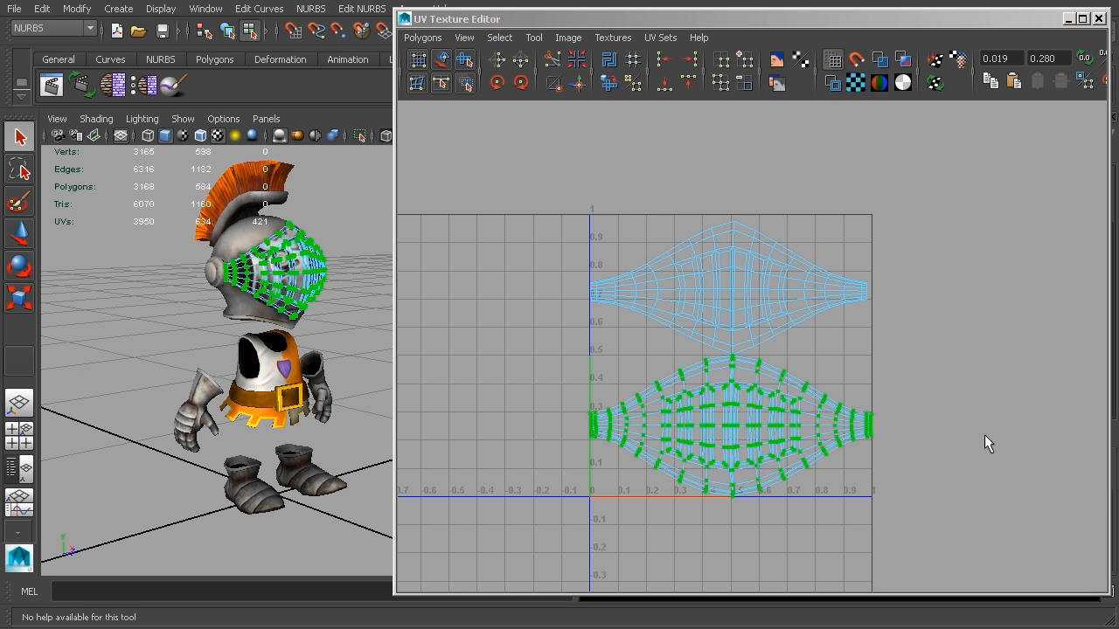
# Step: Display the checker pattern on the visor and inspect its distribution up close against the slotted UV shell
pyautogui.keyDown('alt'); pyautogui.moveTo(760, 383); pyautogui.dragTo(665, 356, button='middle'); pyautogui.keyUp('alt')
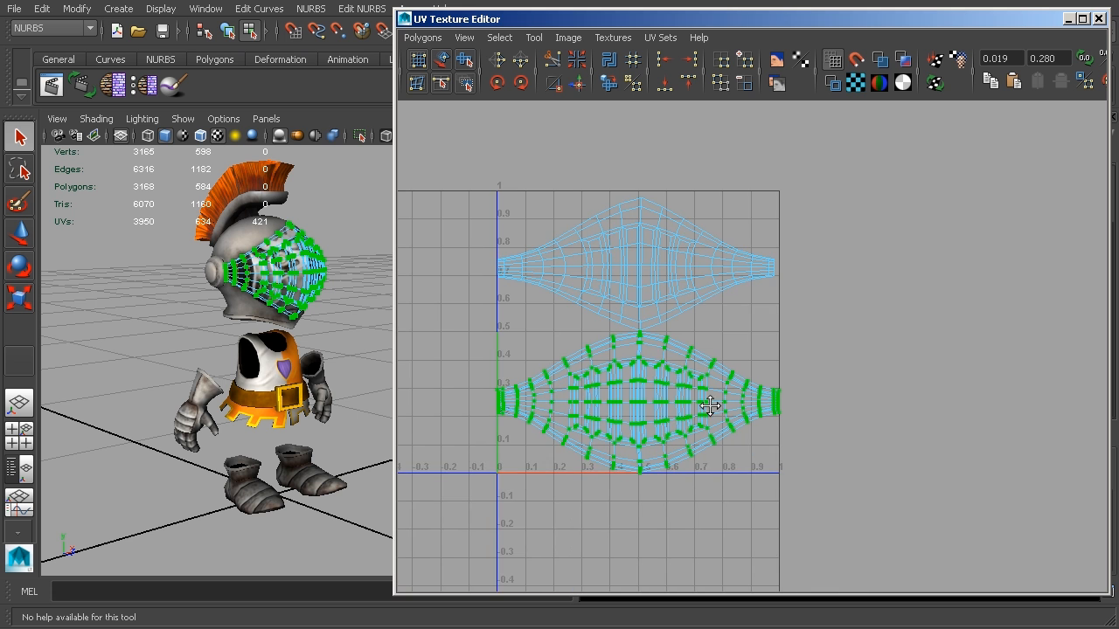
pyautogui.keyDown('alt'); pyautogui.moveTo(711, 415); pyautogui.dragTo(728, 345, button='middle'); pyautogui.keyUp('alt')
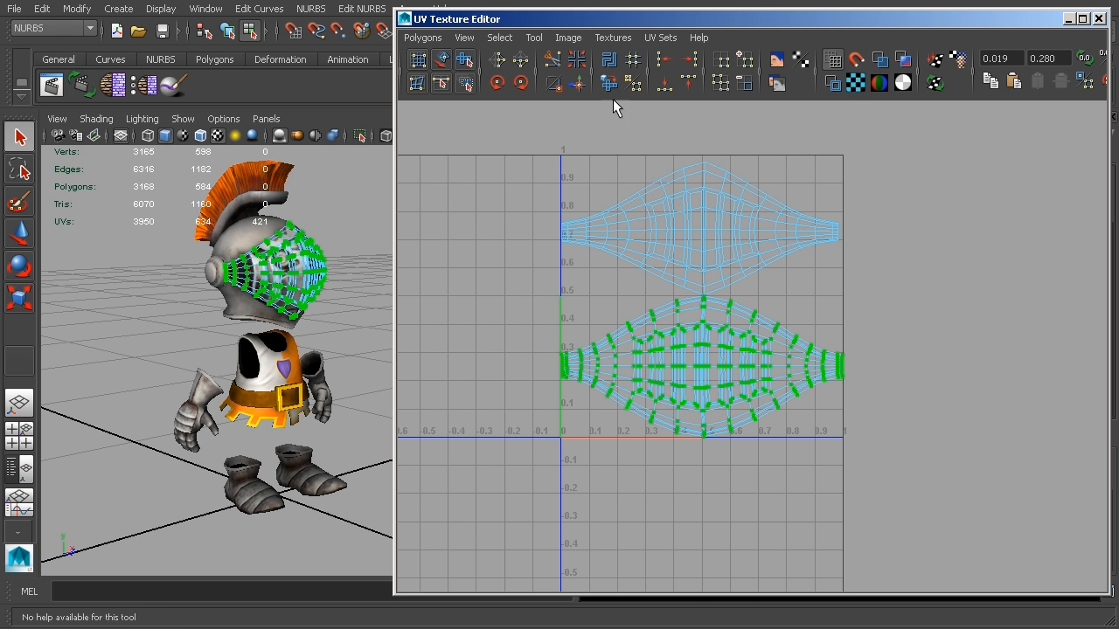
pyautogui.scroll(3, 790, 365)
pyautogui.scroll(2, 848, 332)
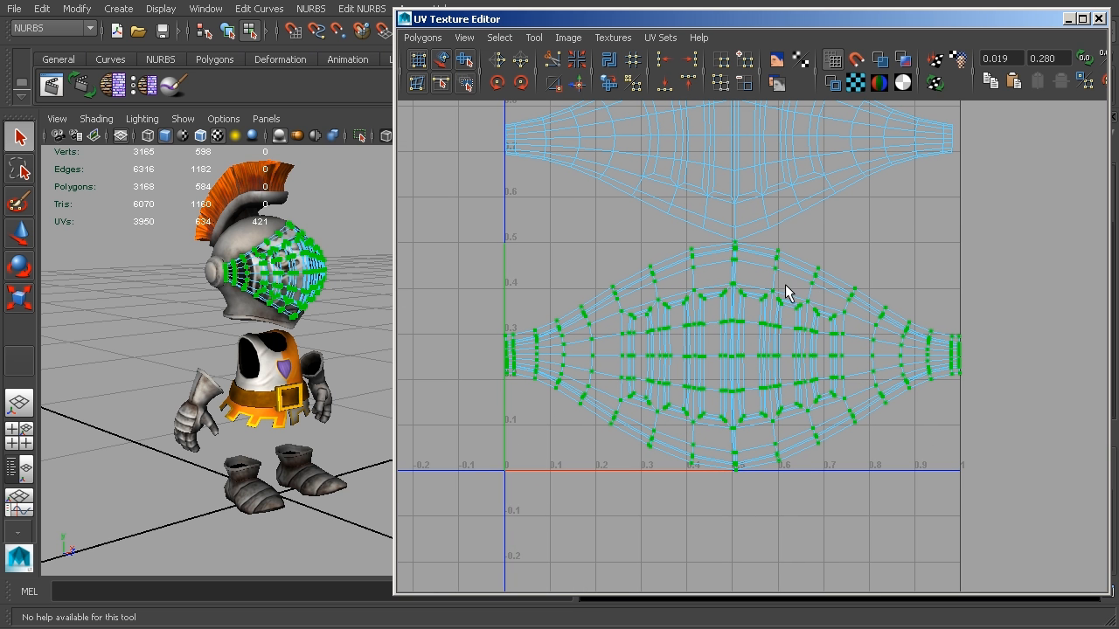
pyautogui.scroll(2, 842, 297)
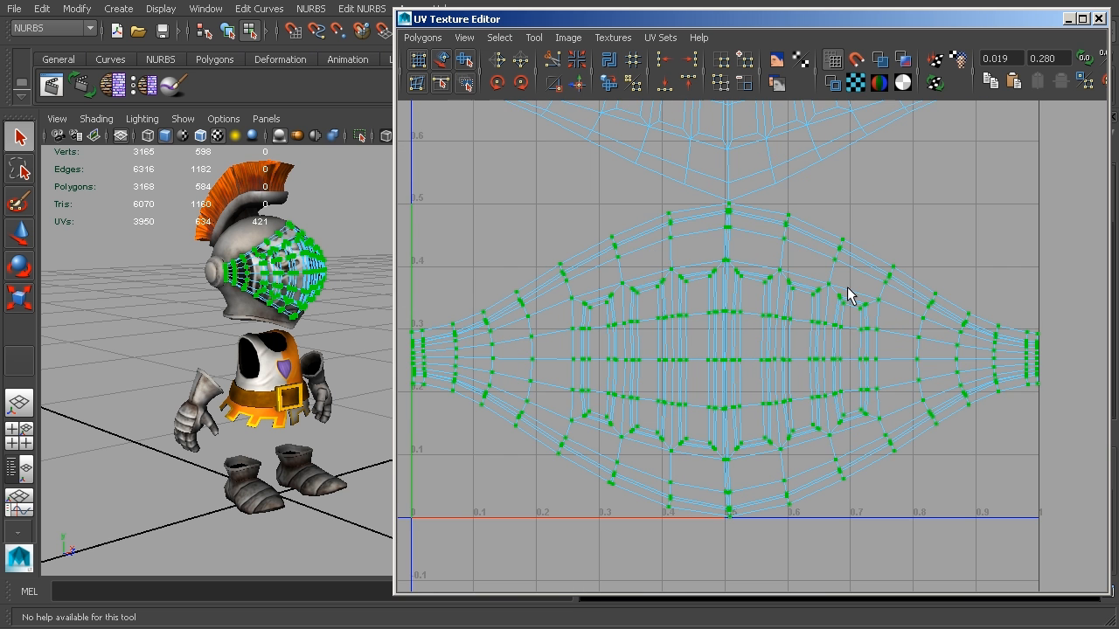
pyautogui.scroll(5, 312, 289)
pyautogui.keyDown('alt'); pyautogui.moveTo(311, 298); pyautogui.dragTo(479, 344, button='middle'); pyautogui.keyUp('alt')
pyautogui.click(855, 82)
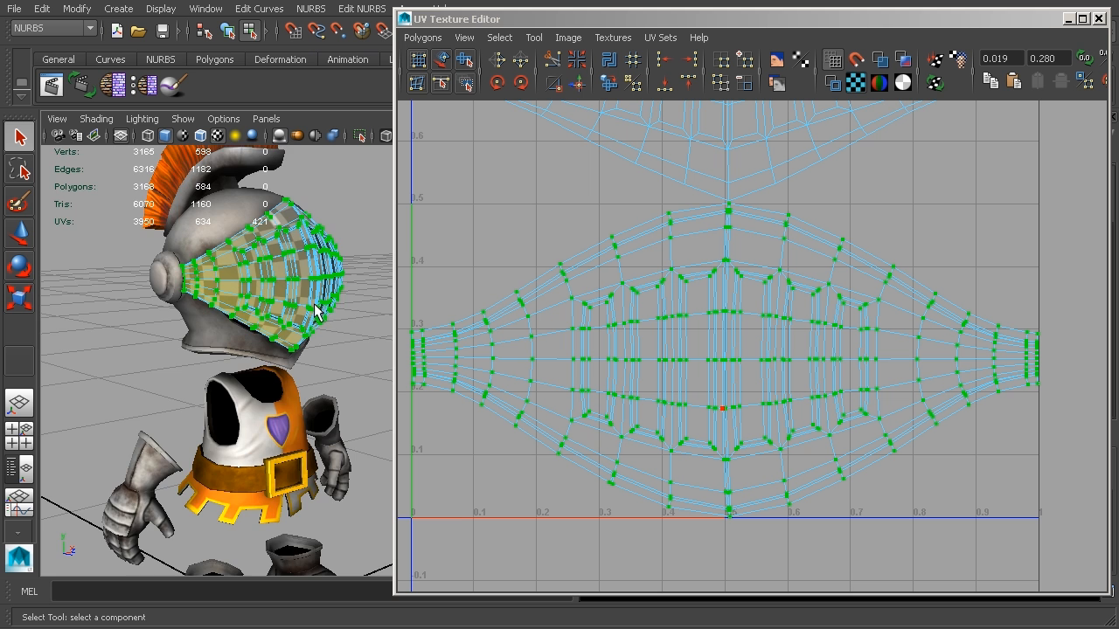
pyautogui.scroll(5, 318, 306)
pyautogui.keyDown('alt'); pyautogui.moveTo(360, 370); pyautogui.dragTo(472, 441); pyautogui.keyUp('alt')
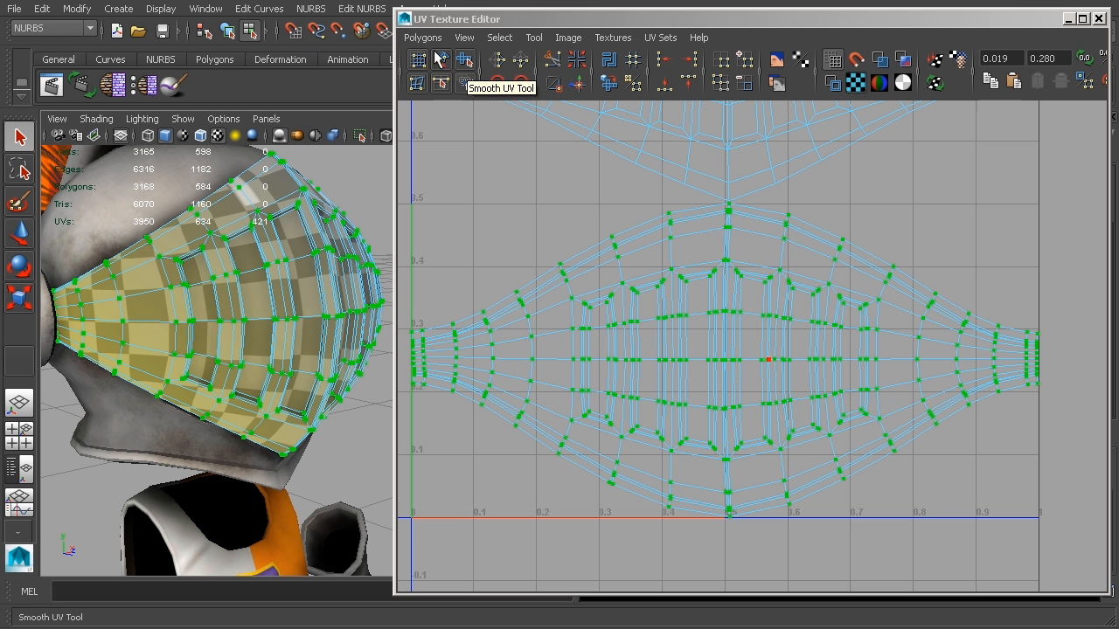
# Step: Move individual UVs along the upper right edge of the slotted shell with the Tweak UV Tool
pyautogui.click(470, 83)
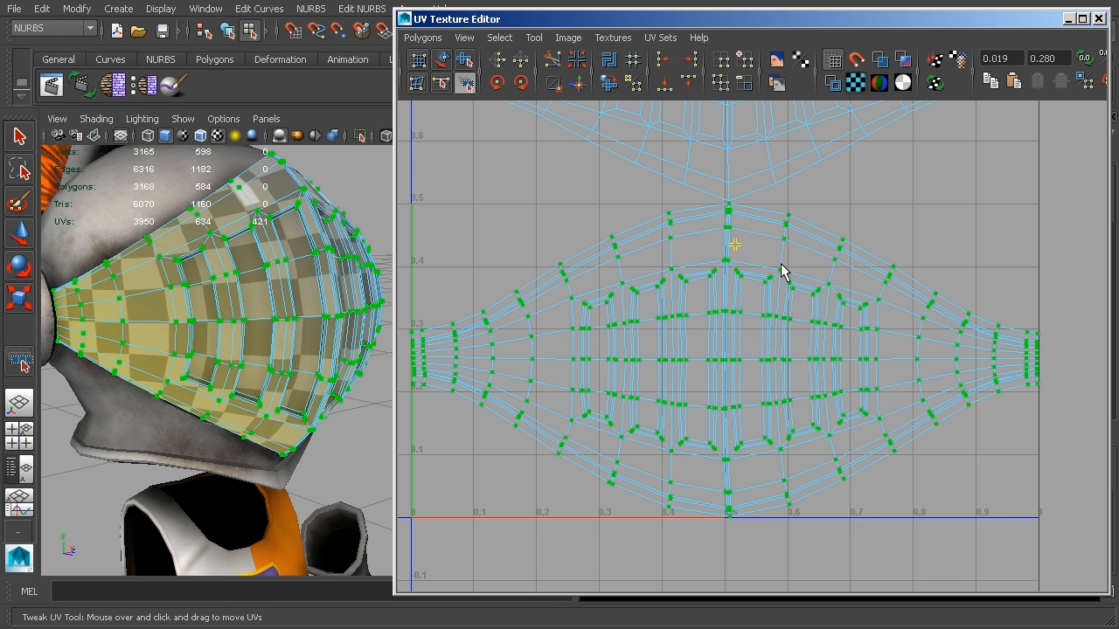
pyautogui.click(847, 241)
pyautogui.scroll(2, 888, 267)
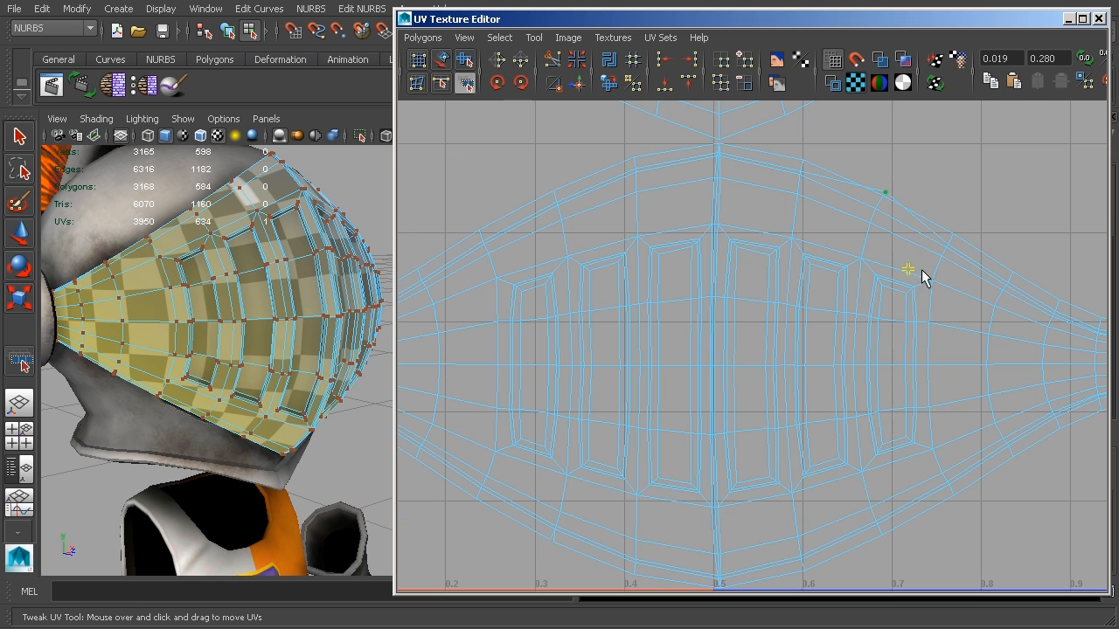
pyautogui.moveTo(956, 225); pyautogui.dragTo(948, 242)
pyautogui.moveTo(882, 195); pyautogui.dragTo(886, 185)
# Step: Select the shortest edge path from a UV near the slotted shell's upper edge to one at its lower centre
pyautogui.click(442, 80)
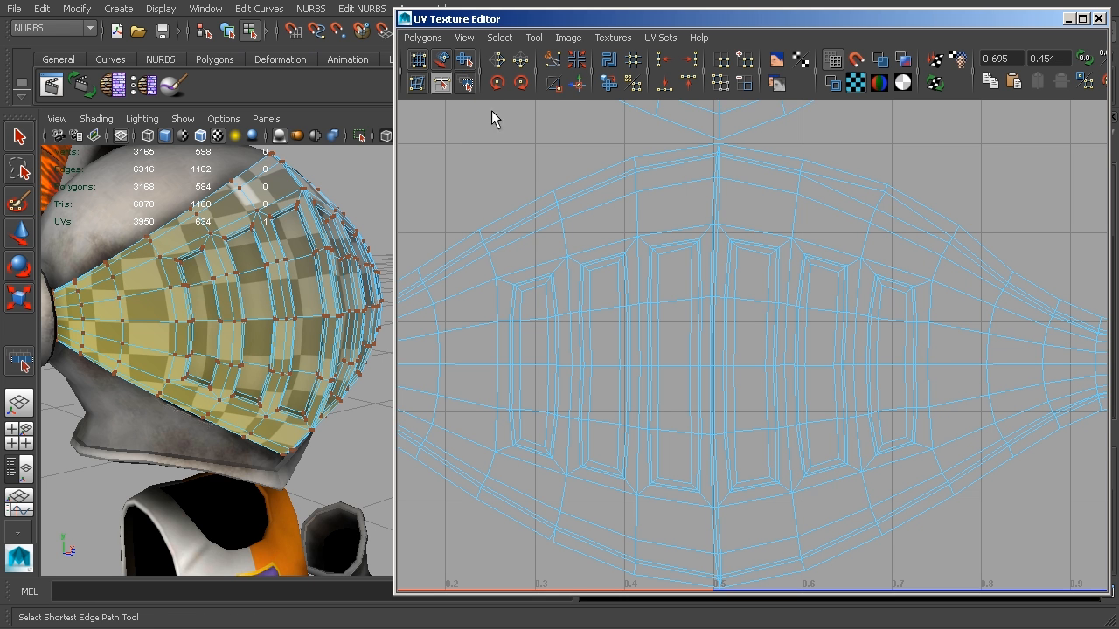
pyautogui.rightClick(635, 189)
pyautogui.moveTo(634, 185); pyautogui.dragTo(633, 175, button='right')
pyautogui.click(669, 180)
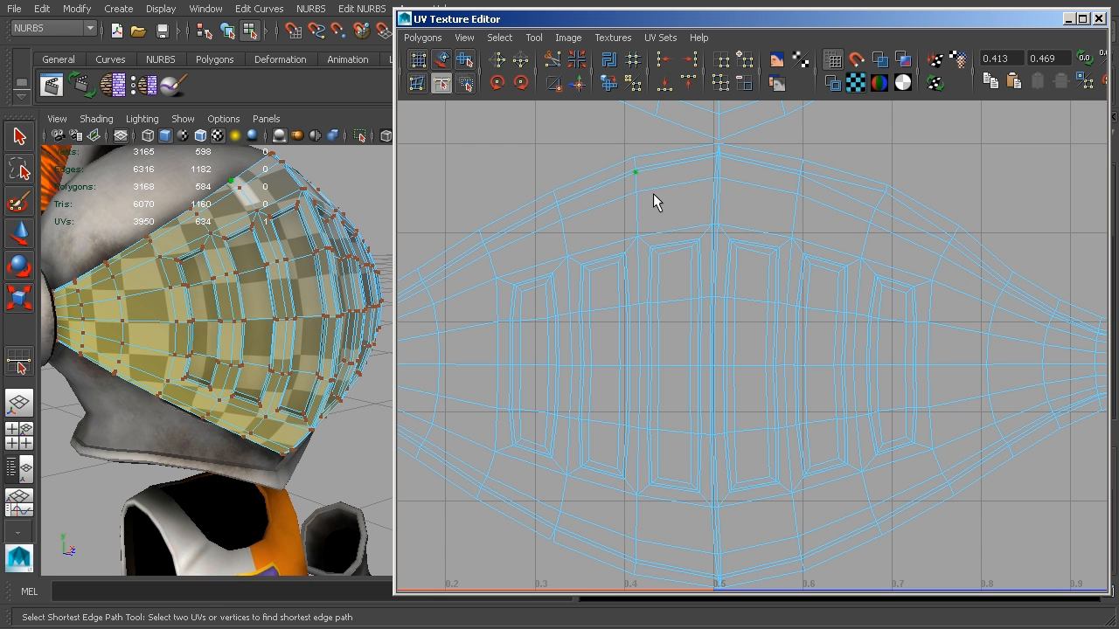
pyautogui.click(715, 556)
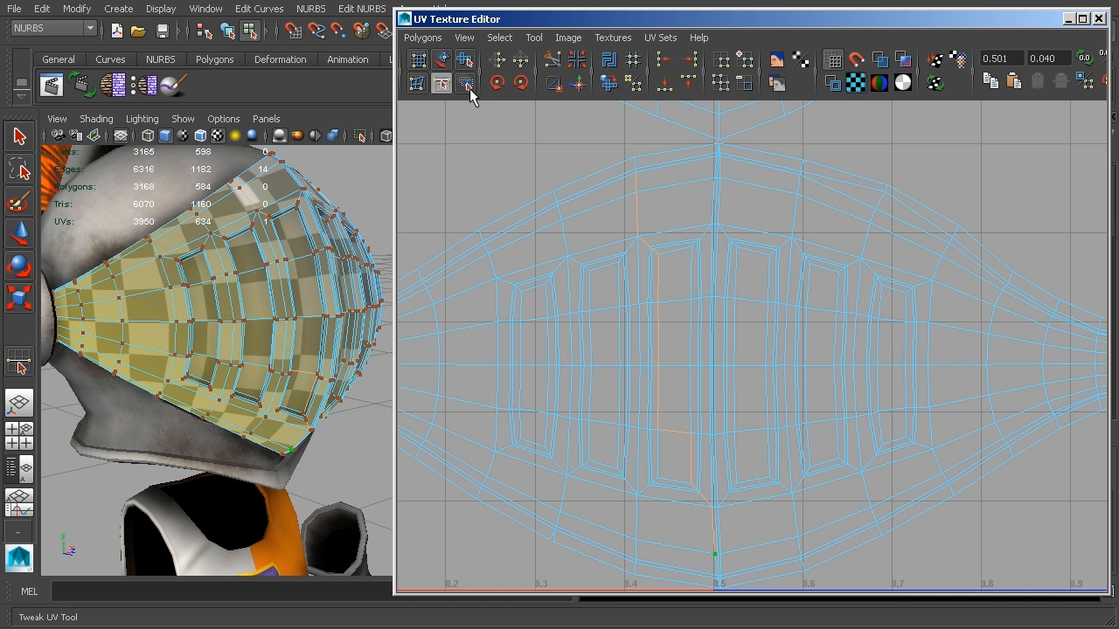
# Step: Select the UVs in the slotted shell's upper right area and nudge them slightly with the UV Smudge Tool
pyautogui.click(421, 90)
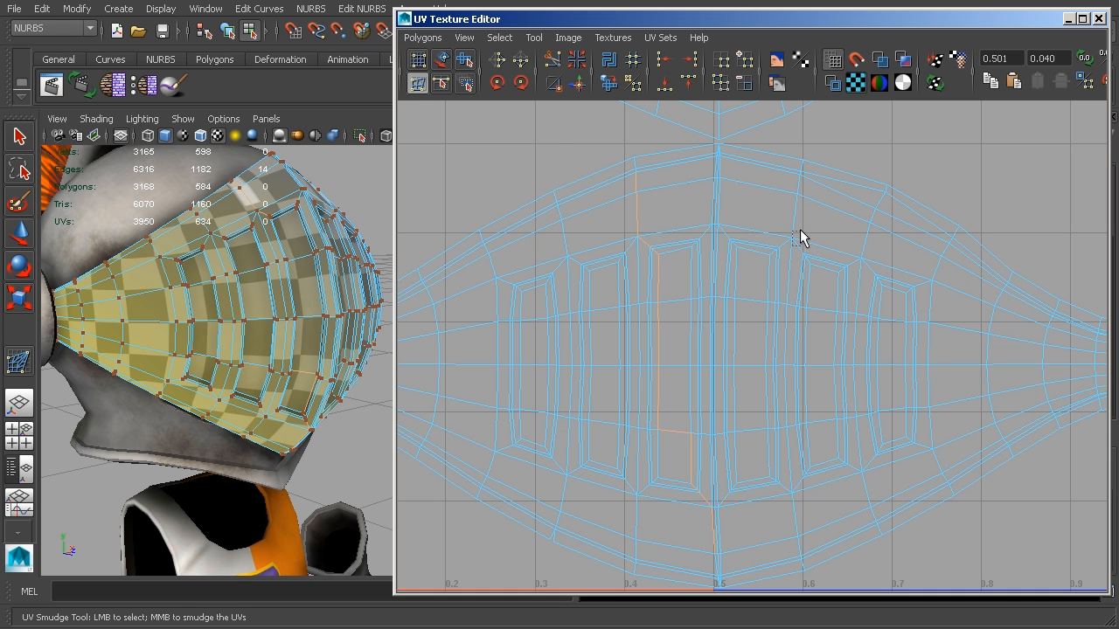
pyautogui.moveTo(823, 247); pyautogui.dragTo(874, 247, button='right')
pyautogui.moveTo(968, 164); pyautogui.dragTo(772, 384)
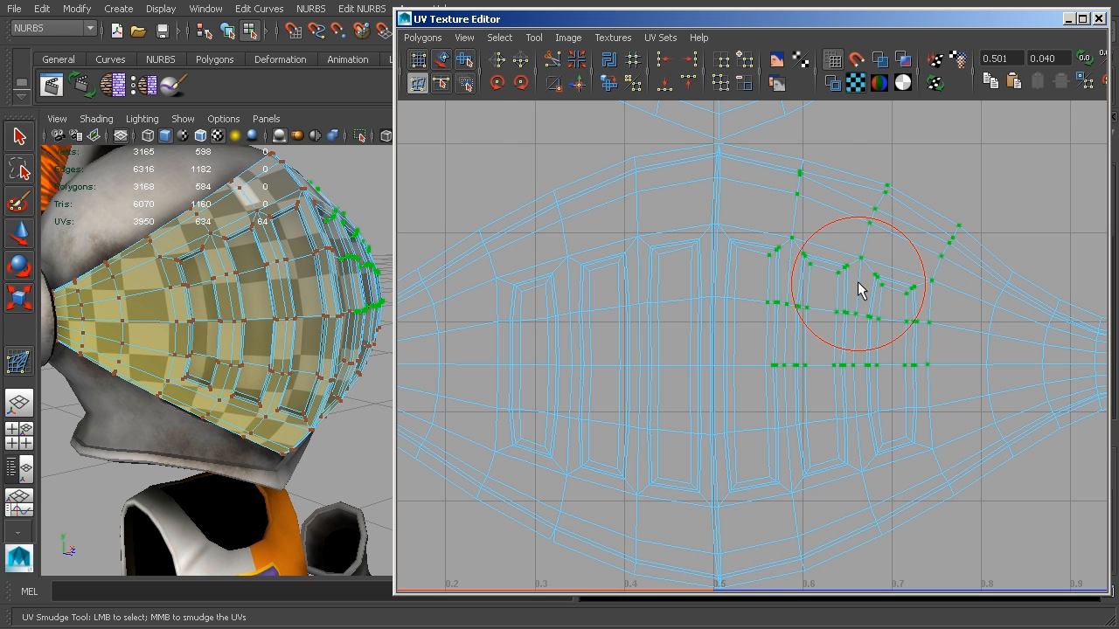
pyautogui.moveTo(907, 312); pyautogui.dragTo(911, 304, button='middle')
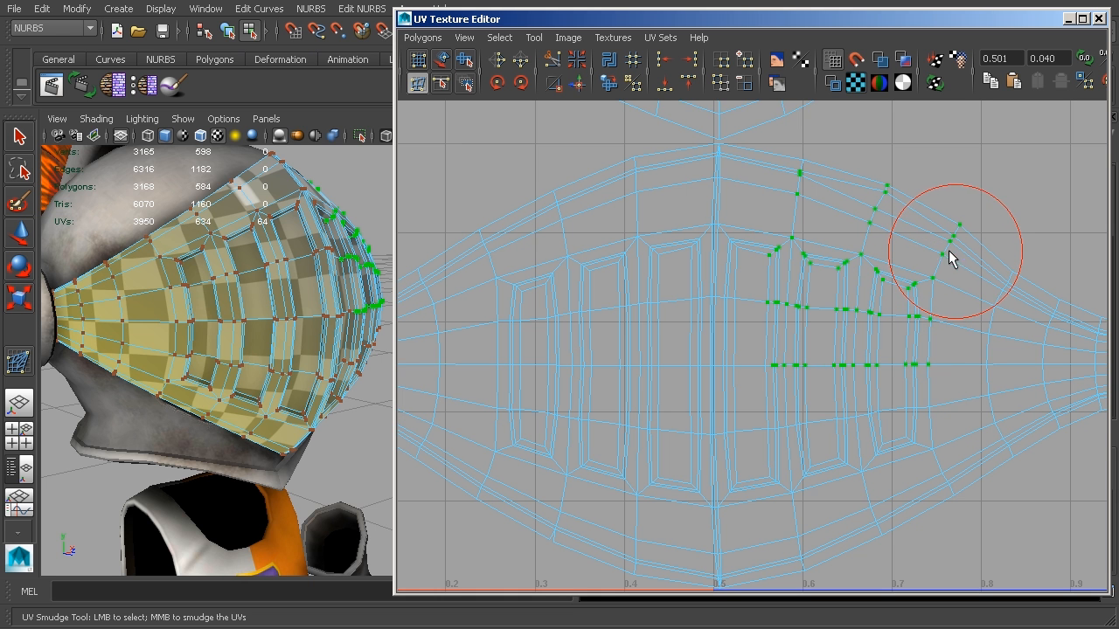
pyautogui.moveTo(811, 188); pyautogui.dragTo(811, 178, button='middle')
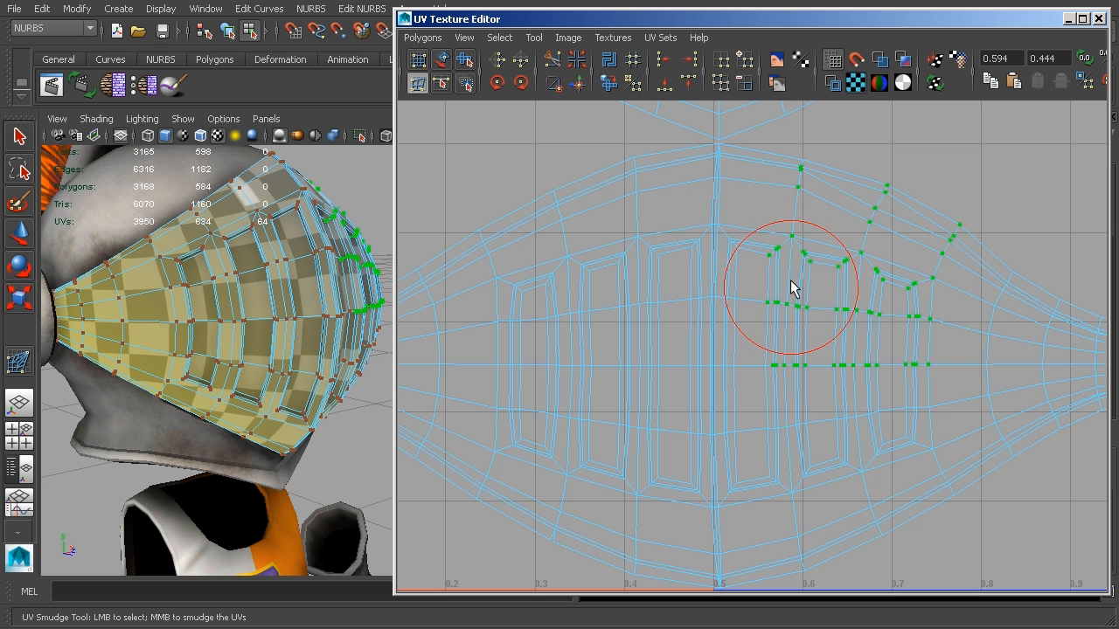
pyautogui.moveTo(797, 351); pyautogui.dragTo(797, 347, button='middle')
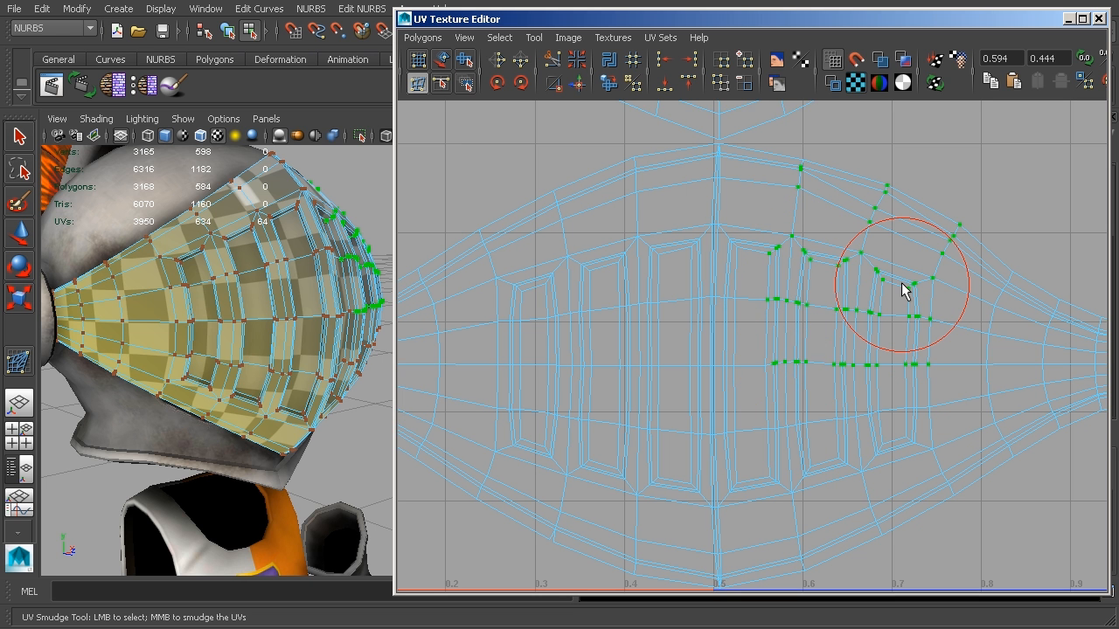
pyautogui.scroll(-1, 884, 333)
pyautogui.scroll(-1, 888, 331)
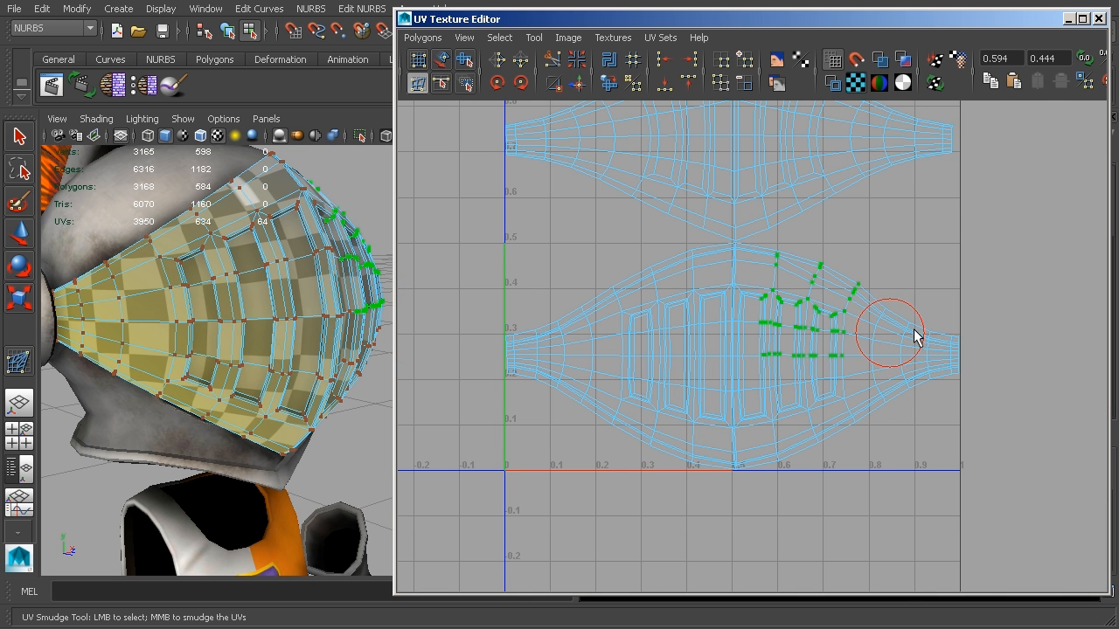
# Step: Return to object selection mode and show the whole knight and both complete visor UV shells
pyautogui.click(228, 31)
pyautogui.keyDown('alt'); pyautogui.moveTo(288, 210); pyautogui.dragTo(345, 430); pyautogui.keyUp('alt')
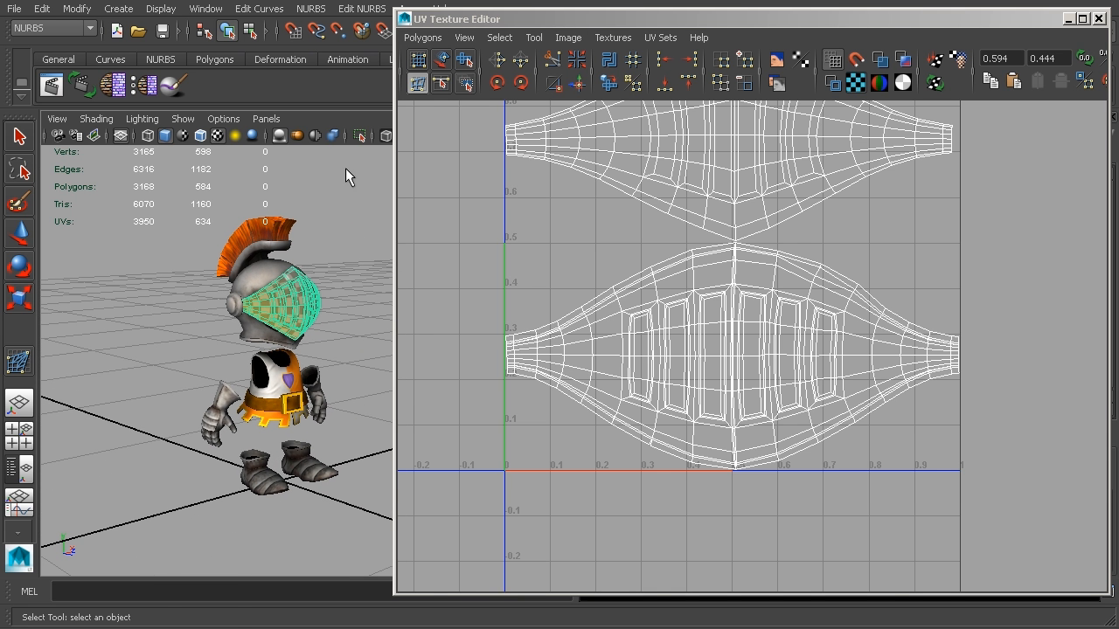
pyautogui.scroll(-2, 750, 242)
pyautogui.keyDown('alt'); pyautogui.moveTo(836, 279); pyautogui.dragTo(824, 354, button='middle'); pyautogui.keyUp('alt')
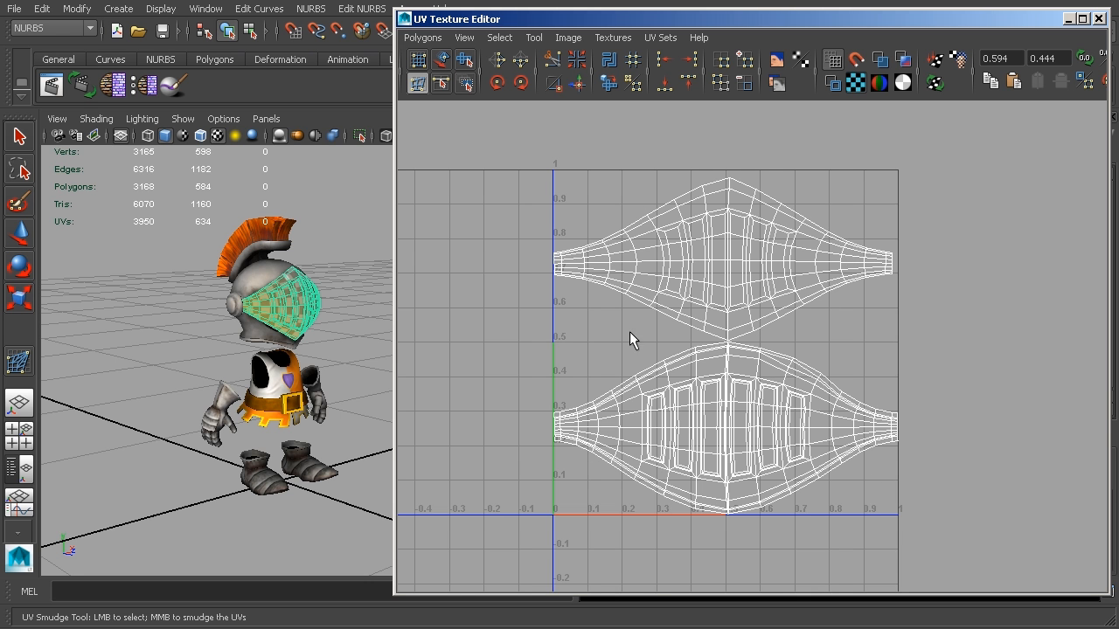
# Step: Set the UV Texture Editor grid's length and width to 10 units and apply it
pyautogui.scroll(-4, 957, 261)
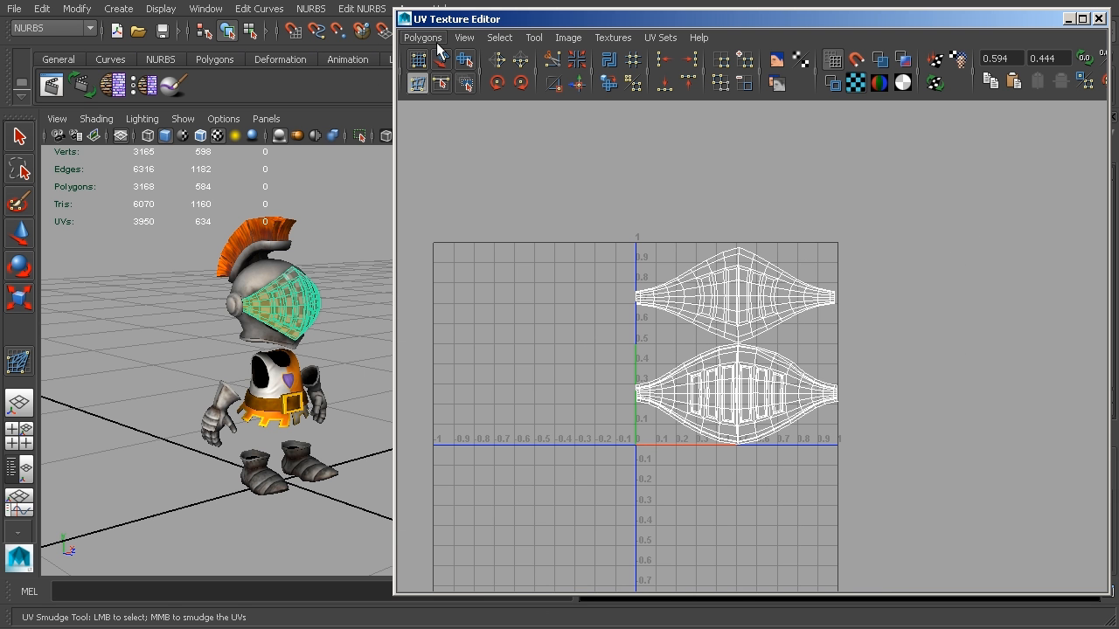
pyautogui.click(463, 38)
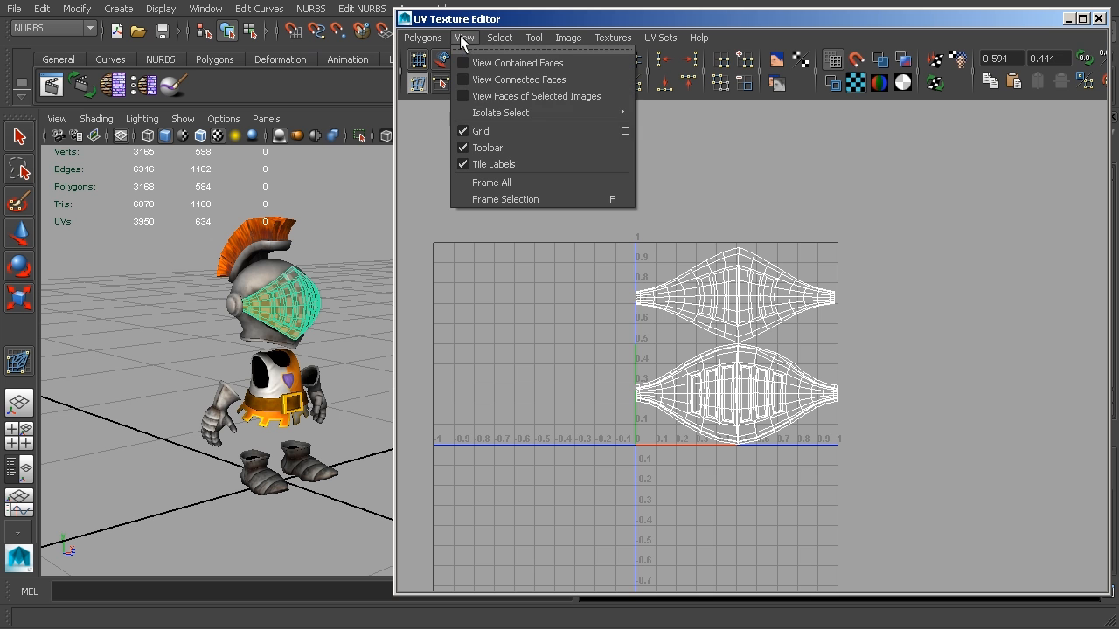
pyautogui.click(625, 130)
pyautogui.moveTo(885, 28); pyautogui.dragTo(917, 32)
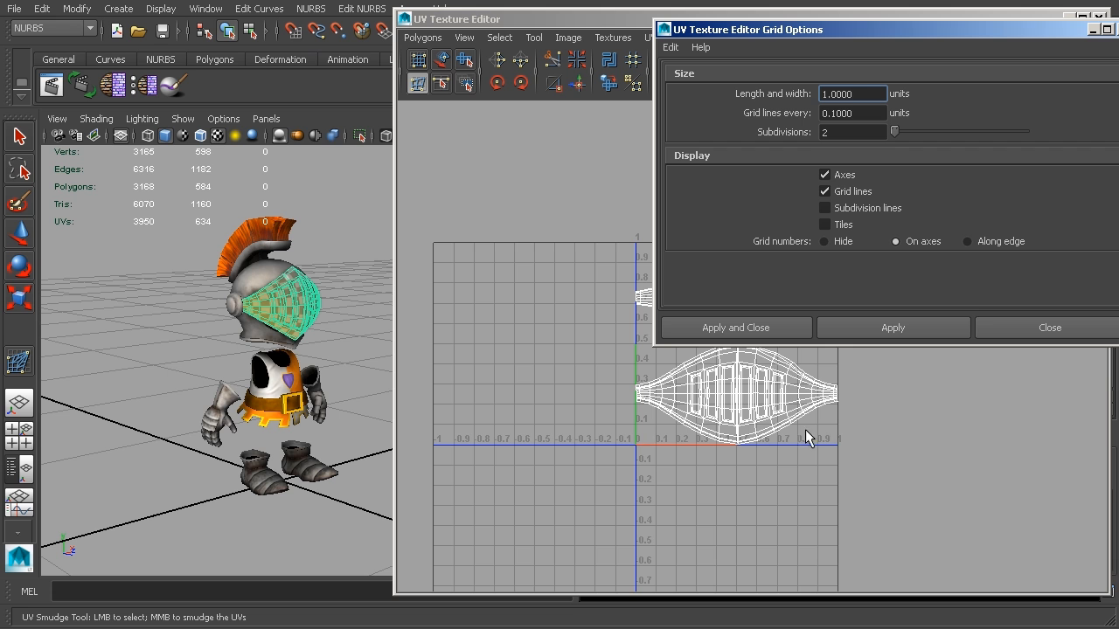
pyautogui.doubleClick(868, 98)
pyautogui.write('10')
pyautogui.press('Tab')
pyautogui.press('Tab')
pyautogui.click(930, 333)
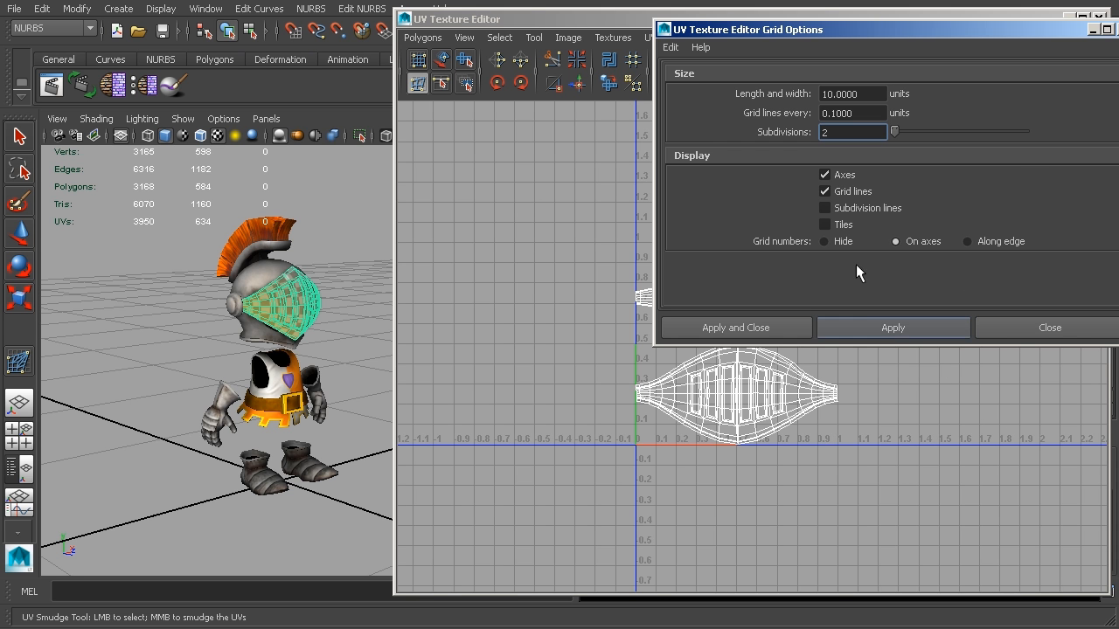
# Step: Enable Tiles in the UV grid display and close the grid options to show the surrounding UV tiles
pyautogui.click(882, 326)
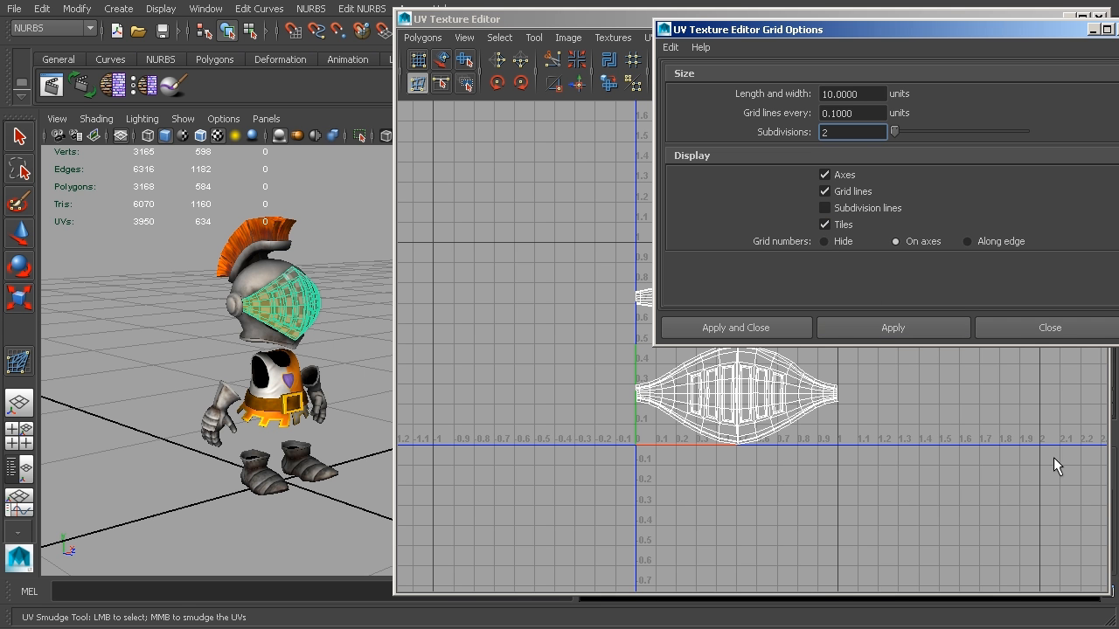
pyautogui.click(1052, 328)
pyautogui.scroll(-3, 933, 348)
pyautogui.keyDown('alt'); pyautogui.moveTo(956, 379); pyautogui.dragTo(783, 419, button='middle'); pyautogui.keyUp('alt')
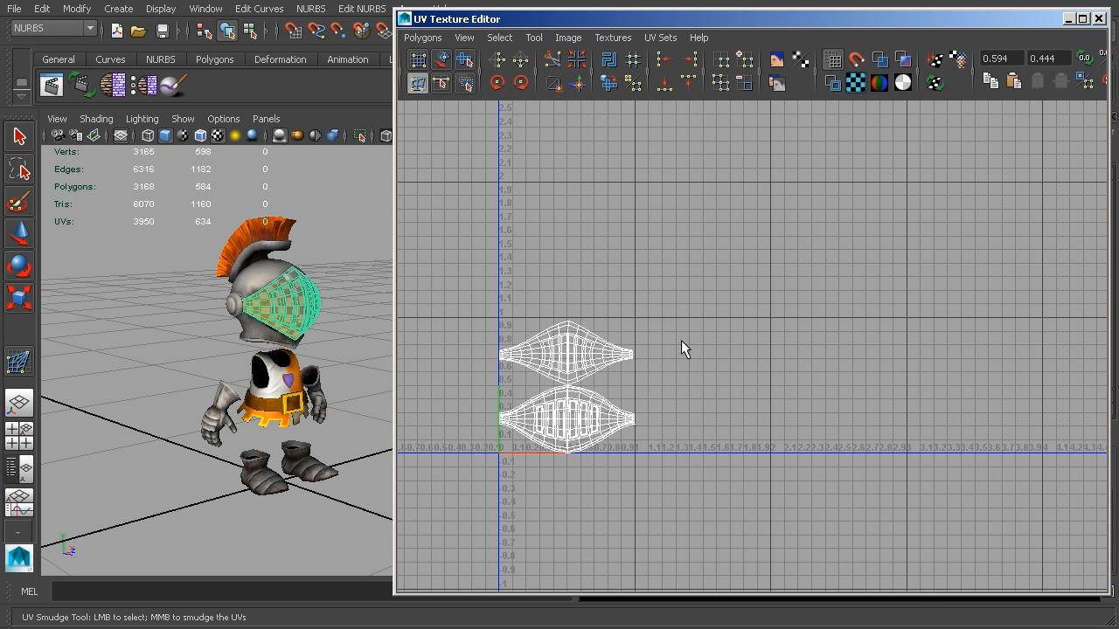
pyautogui.keyDown('alt'); pyautogui.moveTo(1044, 215); pyautogui.dragTo(998, 269, button='middle'); pyautogui.keyUp('alt')
# Step: Widen the UV Texture Editor to reveal its UV shift controls, keeping the visor selected in the 3D view
pyautogui.click(465, 82)
pyautogui.moveTo(884, 232)
pyautogui.keyDown('alt'); pyautogui.mouseDown(button='middle')
pyautogui.moveTo(846, 242)
pyautogui.moveTo(894, 234)
pyautogui.mouseUp(button='middle'); pyautogui.keyUp('alt')
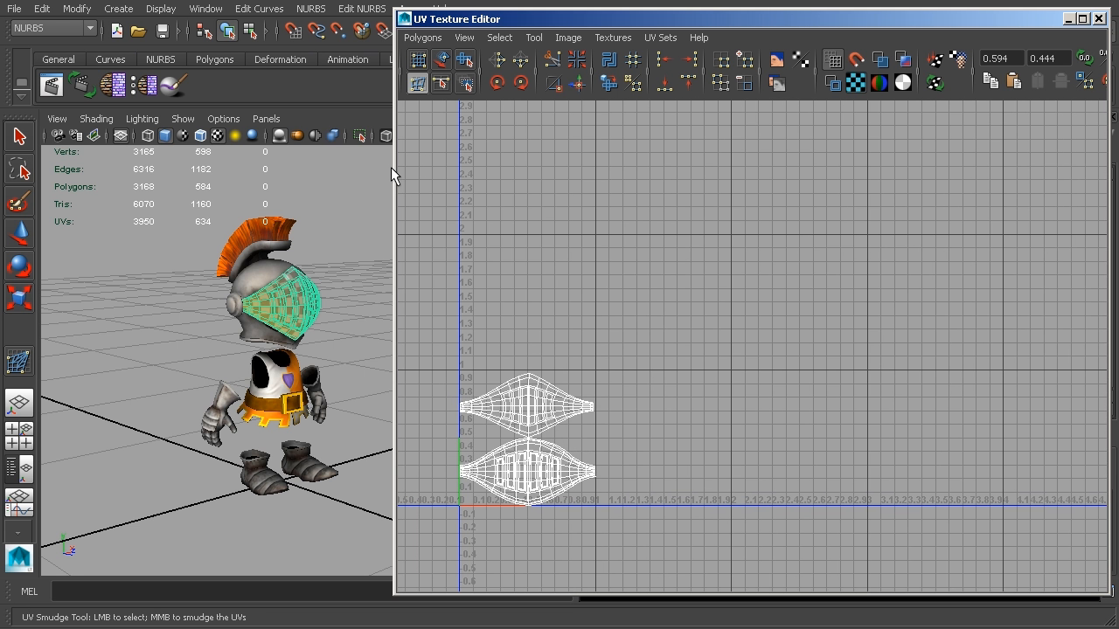
pyautogui.click(392, 167)
pyautogui.moveTo(395, 167); pyautogui.dragTo(311, 174)
pyautogui.click(284, 295)
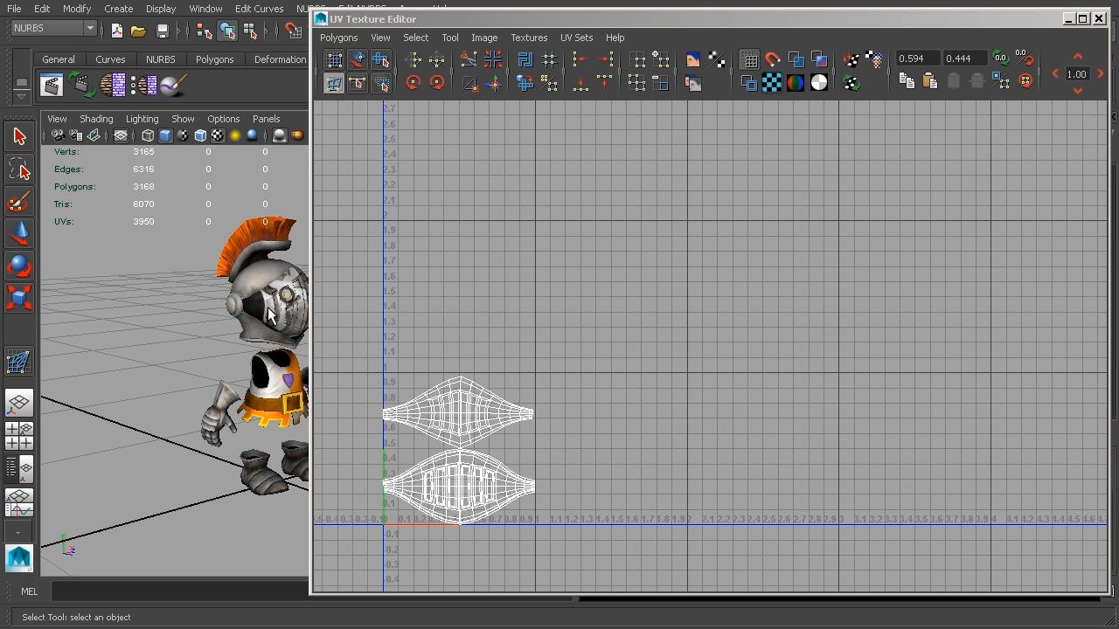
pyautogui.keyDown('alt'); pyautogui.moveTo(665, 280); pyautogui.dragTo(624, 267, button='middle'); pyautogui.keyUp('alt')
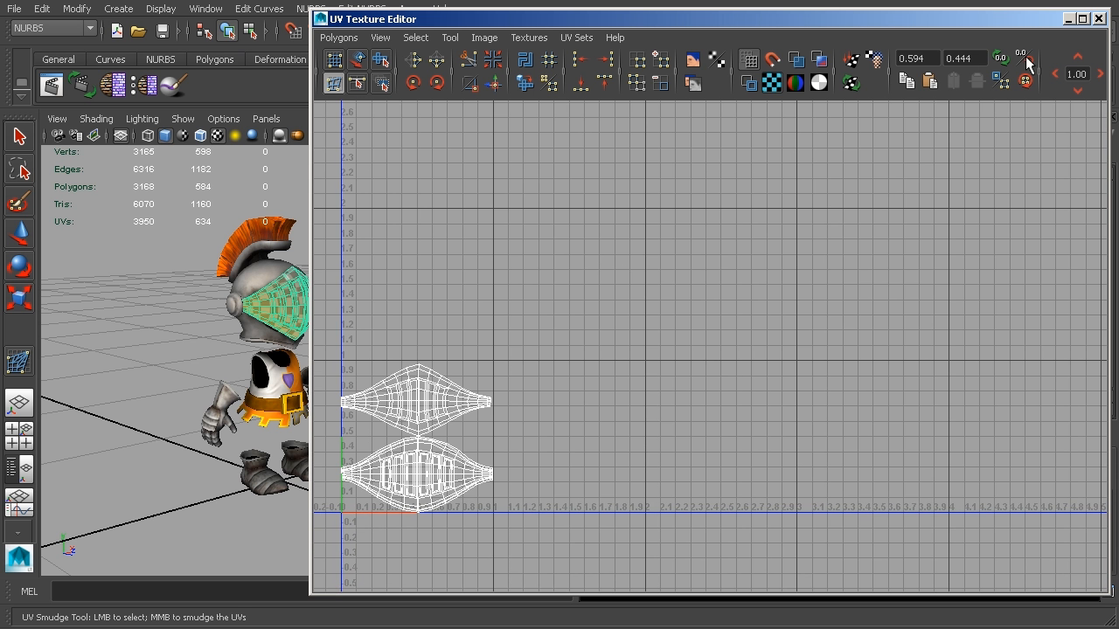
pyautogui.keyDown('alt'); pyautogui.moveTo(997, 125); pyautogui.dragTo(1073, 101, button='middle'); pyautogui.keyUp('alt')
# Step: Select all UVs of both visor shells and shift them 1.00 unit in positive U into the neighbouring tile
pyautogui.moveTo(1082, 77); pyautogui.dragTo(1057, 73)
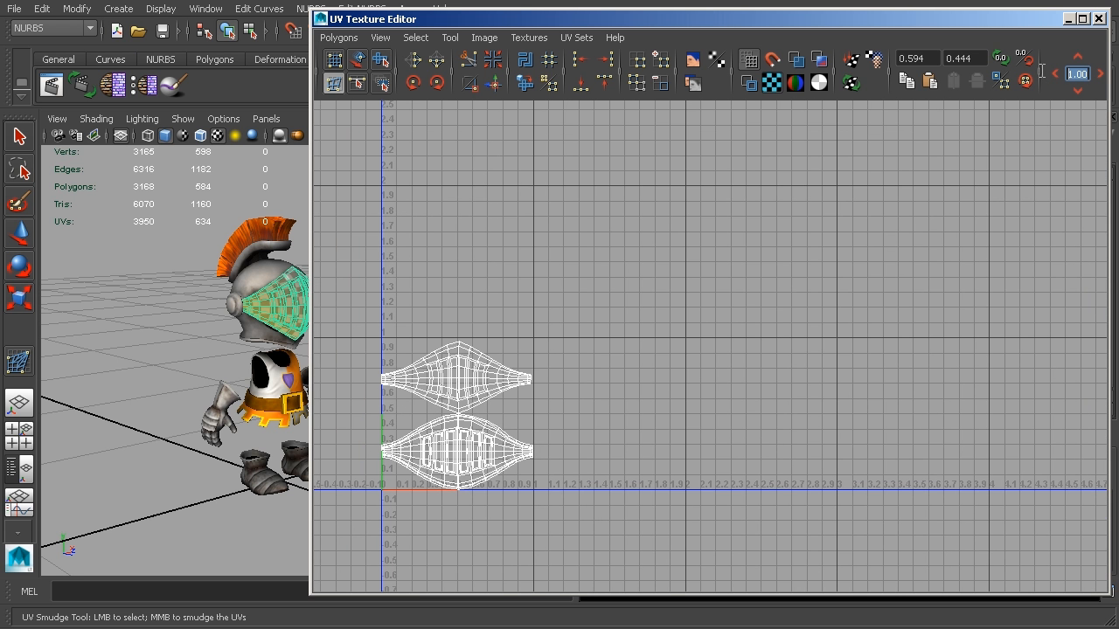
pyautogui.moveTo(455, 379); pyautogui.dragTo(505, 382, button='right')
pyautogui.moveTo(595, 323); pyautogui.dragTo(366, 530)
pyautogui.click(1101, 75)
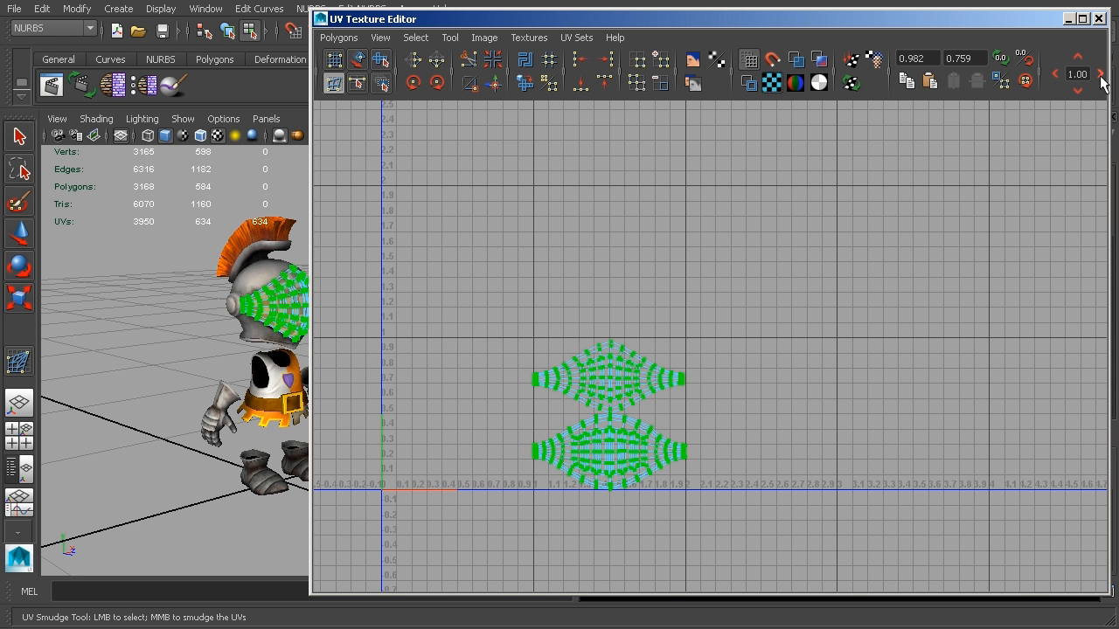
# Step: Shift the visor UVs back and forth in U by 1.00 unit, ending in the original 0-to-1 tile
pyautogui.click(1056, 74)
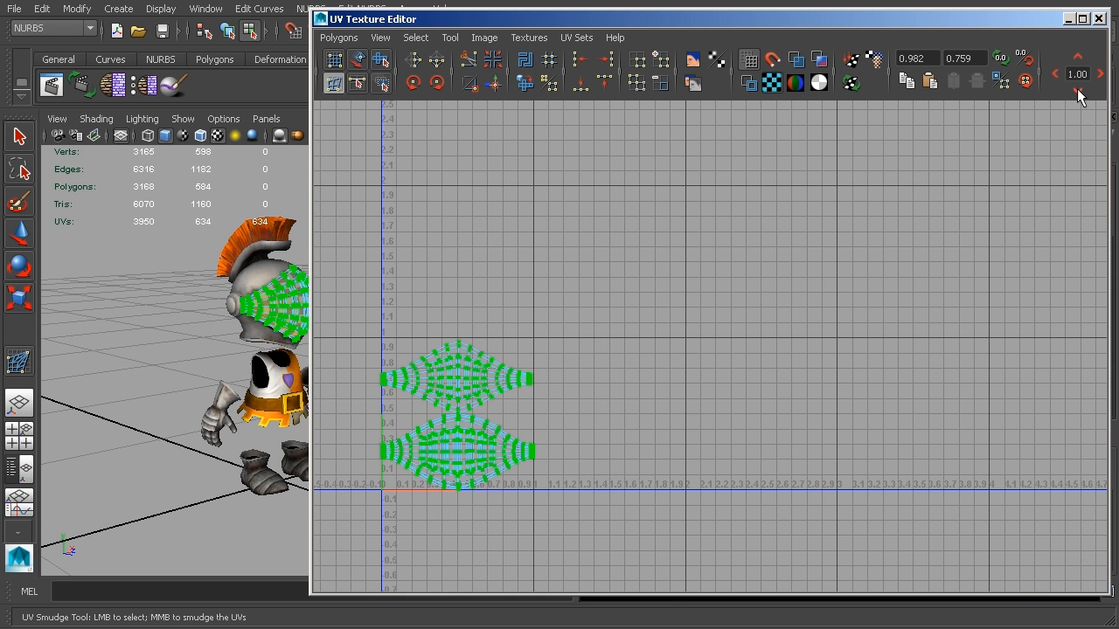
pyautogui.click(1101, 74)
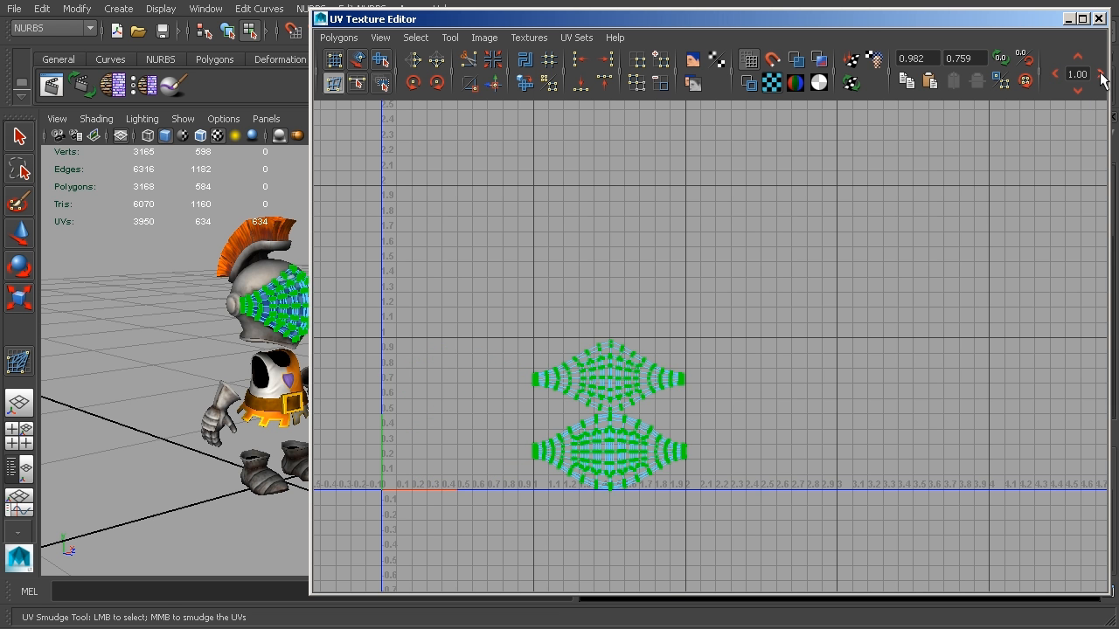
pyautogui.click(1100, 74)
pyautogui.click(1055, 75)
pyautogui.click(1054, 75)
# Step: Scale both visor UV shells down slightly and uniformly so they sit just inside the tile's borders
pyautogui.keyDown('alt'); pyautogui.moveTo(569, 425); pyautogui.dragTo(904, 284, button='middle'); pyautogui.keyUp('alt')
pyautogui.scroll(2, 904, 284)
pyautogui.scroll(1, 905, 291)
pyautogui.press('r')
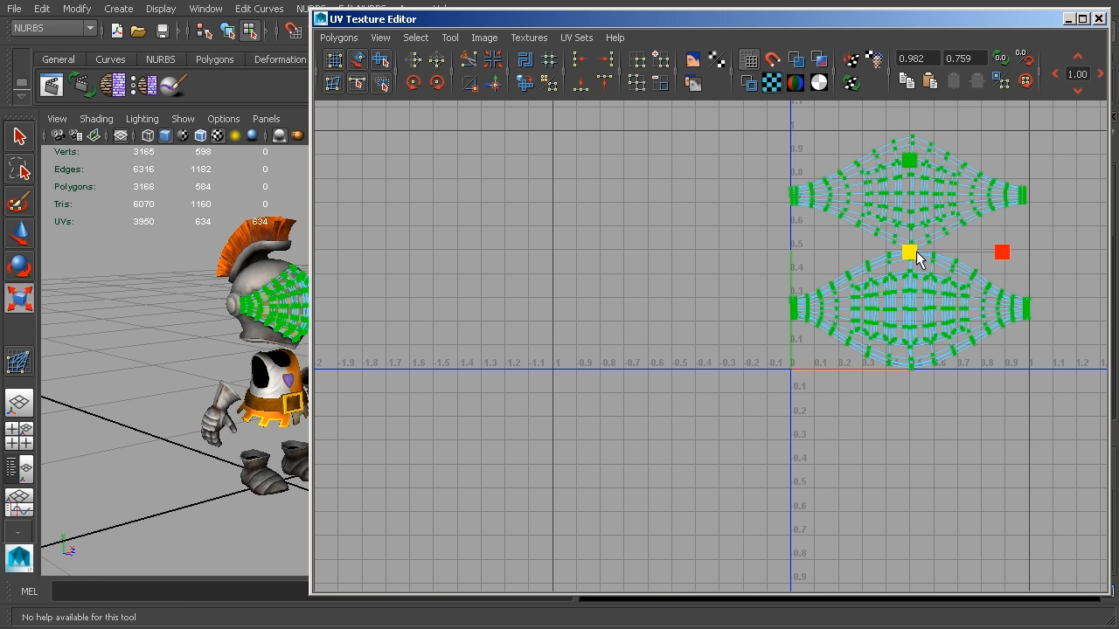
pyautogui.moveTo(910, 252); pyautogui.dragTo(918, 255)
# Step: Shift the scaled visor UVs two tiles in positive U by 1.00 unit each, and shift them back again
pyautogui.keyDown('alt'); pyautogui.moveTo(1030, 275); pyautogui.dragTo(787, 331, button='middle'); pyautogui.keyUp('alt')
pyautogui.scroll(-2, 789, 330)
pyautogui.keyDown('alt'); pyautogui.moveTo(994, 317); pyautogui.dragTo(885, 320, button='middle'); pyautogui.keyUp('alt')
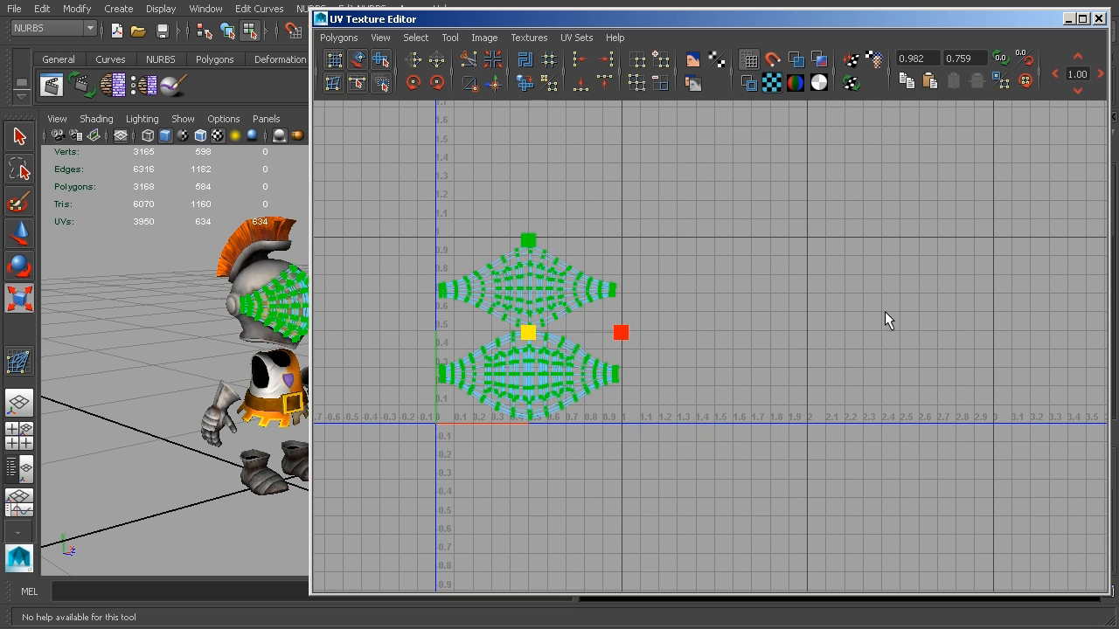
pyautogui.click(1102, 75)
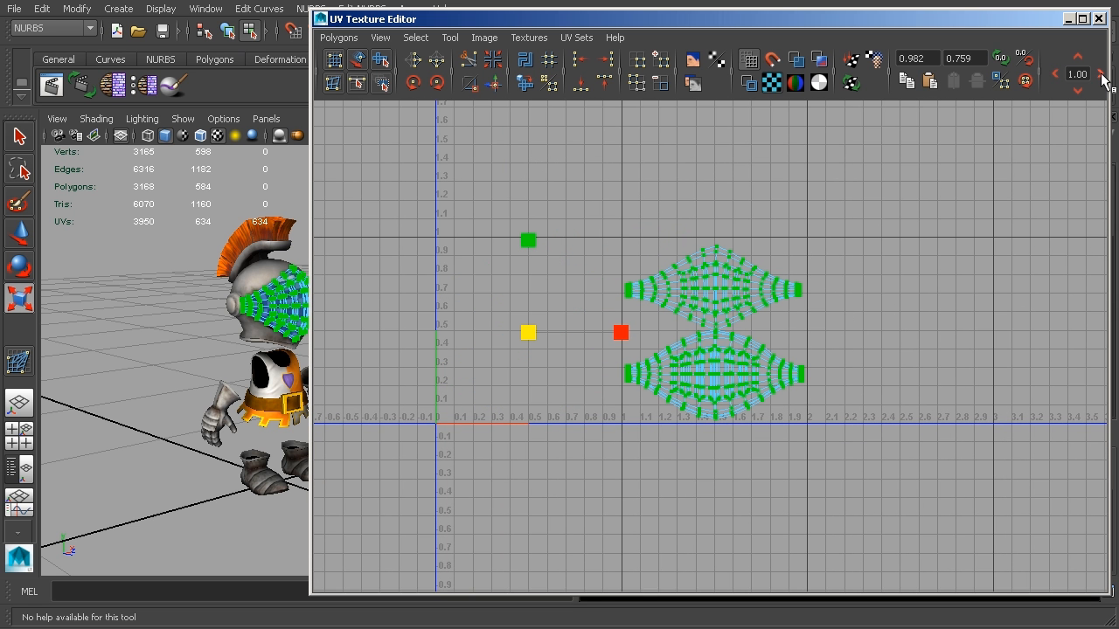
pyautogui.click(1101, 75)
pyautogui.click(1059, 73)
pyautogui.click(1060, 73)
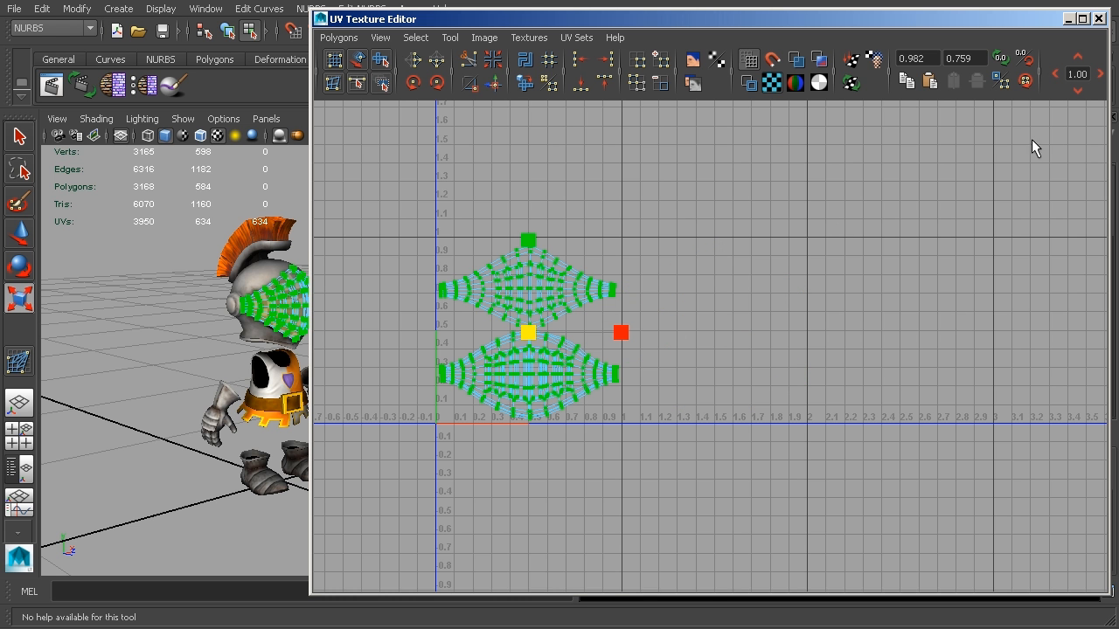
# Step: Shift all visor UVs 1.00 unit in positive V into the tile above
pyautogui.click(1078, 56)
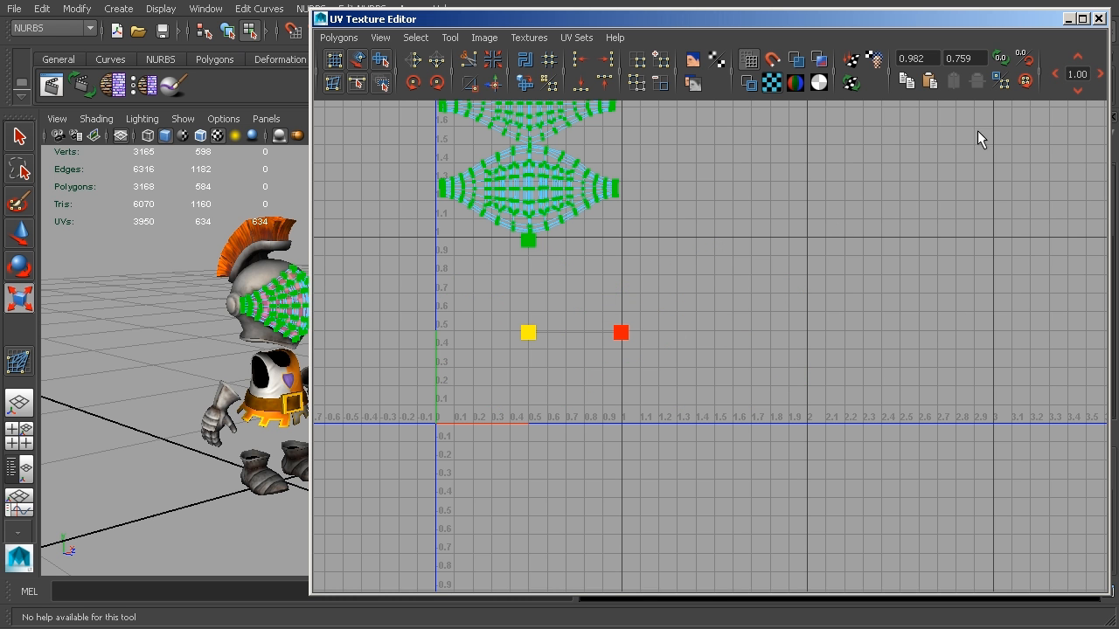
pyautogui.keyDown('alt'); pyautogui.moveTo(722, 226); pyautogui.dragTo(717, 388, button='middle'); pyautogui.keyUp('alt')
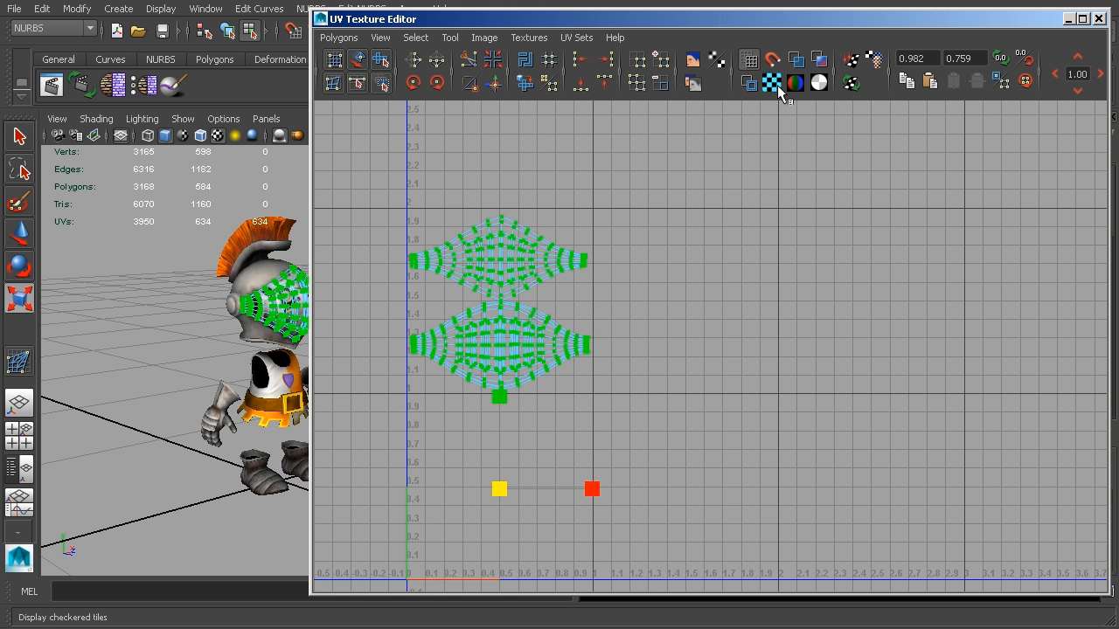
pyautogui.keyDown('alt'); pyautogui.moveTo(636, 198); pyautogui.dragTo(679, 201, button='middle'); pyautogui.keyUp('alt')
# Step: Turn on image display in the UV Texture Editor and look over the coloured, labelled checker tiles around the visor shells
pyautogui.click(697, 61)
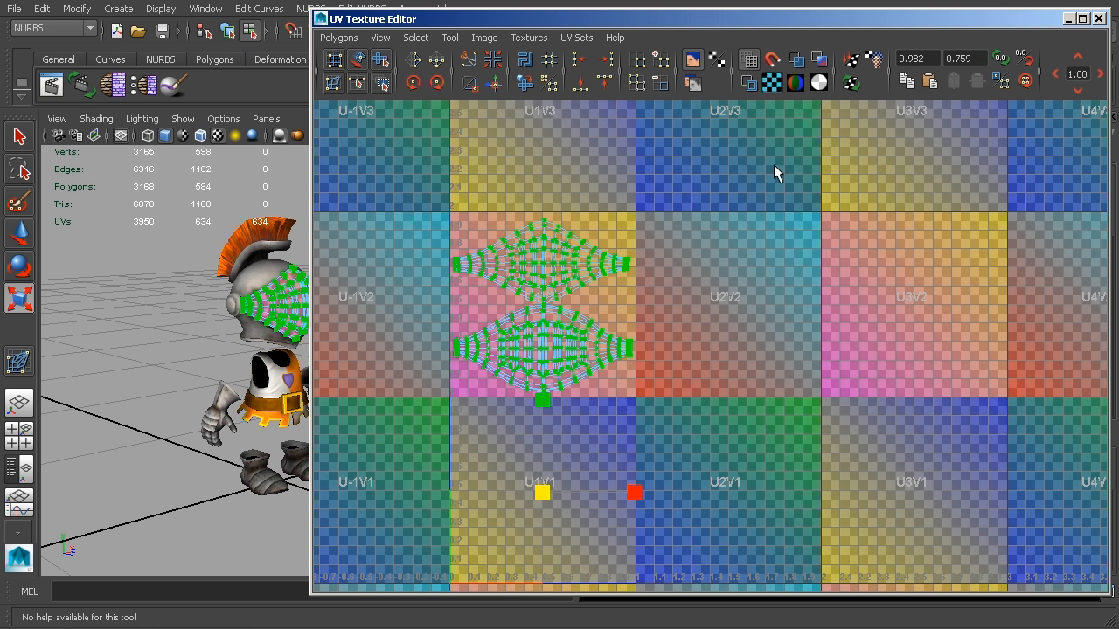
pyautogui.keyDown('alt'); pyautogui.moveTo(789, 203); pyautogui.dragTo(947, 186, button='middle'); pyautogui.keyUp('alt')
pyautogui.moveTo(910, 278)
pyautogui.keyDown('alt'); pyautogui.mouseDown(button='right')
pyautogui.moveTo(808, 288)
pyautogui.moveTo(922, 273)
pyautogui.mouseUp(button='right'); pyautogui.keyUp('alt')
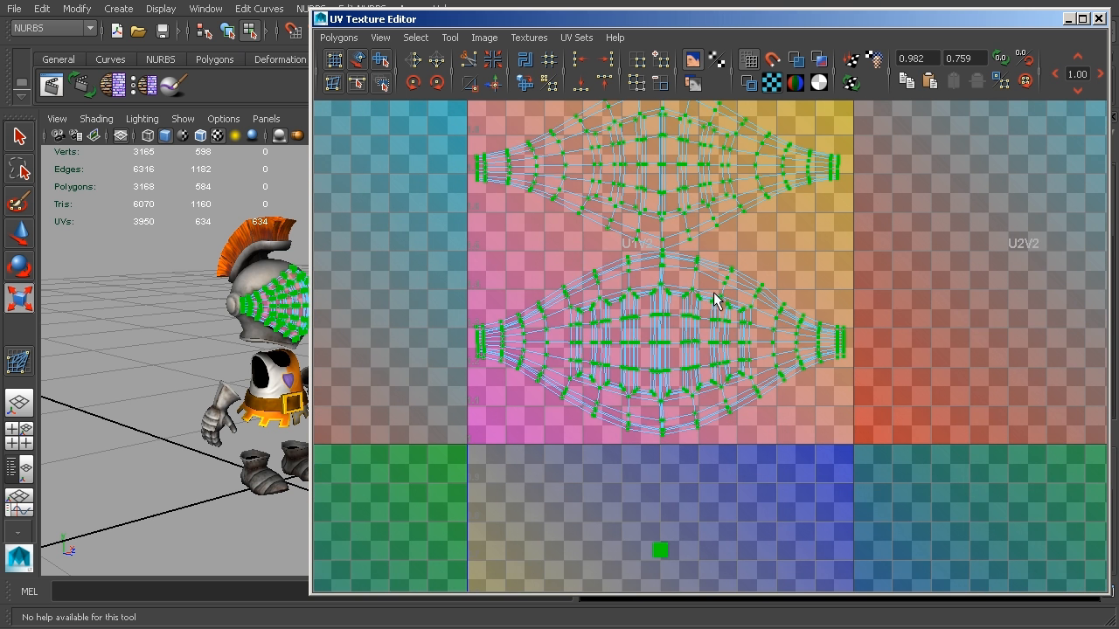
pyautogui.scroll(-1, 647, 242)
pyautogui.keyDown('alt'); pyautogui.moveTo(869, 364); pyautogui.dragTo(847, 184, button='middle'); pyautogui.keyUp('alt')
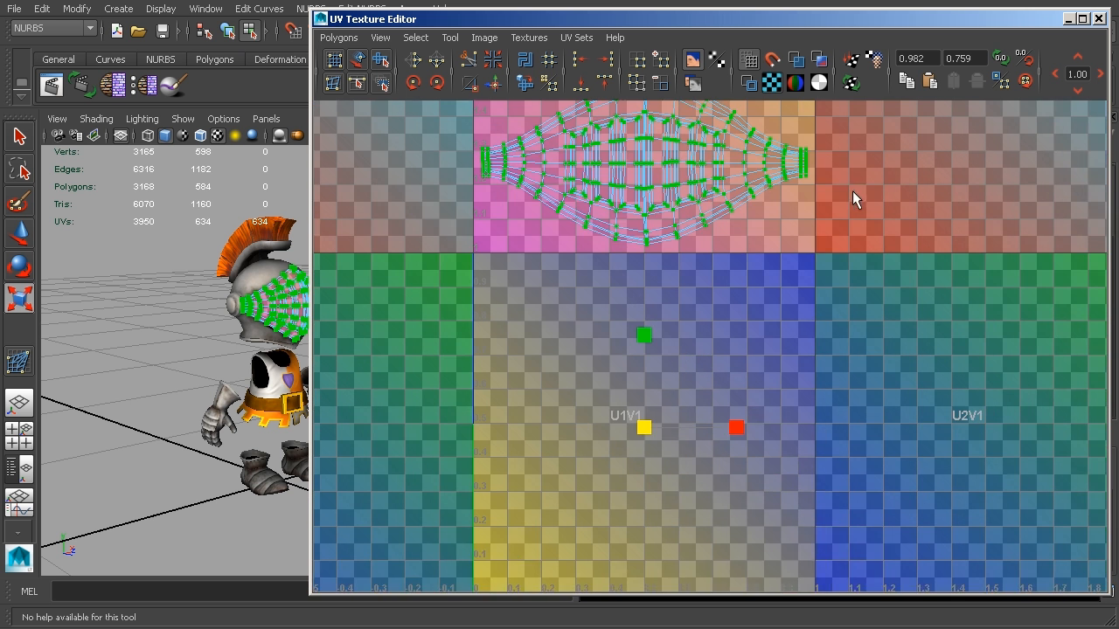
pyautogui.scroll(-2, 855, 223)
pyautogui.keyDown('alt'); pyautogui.moveTo(874, 352); pyautogui.dragTo(880, 245, button='middle'); pyautogui.keyUp('alt')
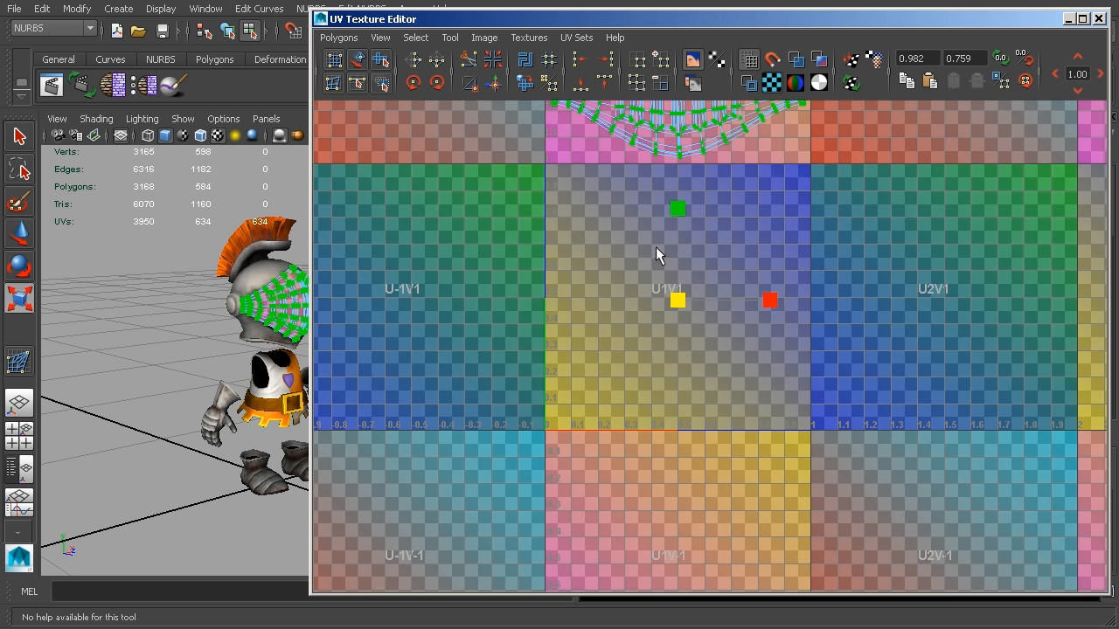
pyautogui.scroll(-2, 820, 288)
pyautogui.keyDown('alt'); pyautogui.moveTo(897, 320); pyautogui.dragTo(758, 372, button='middle'); pyautogui.keyUp('alt')
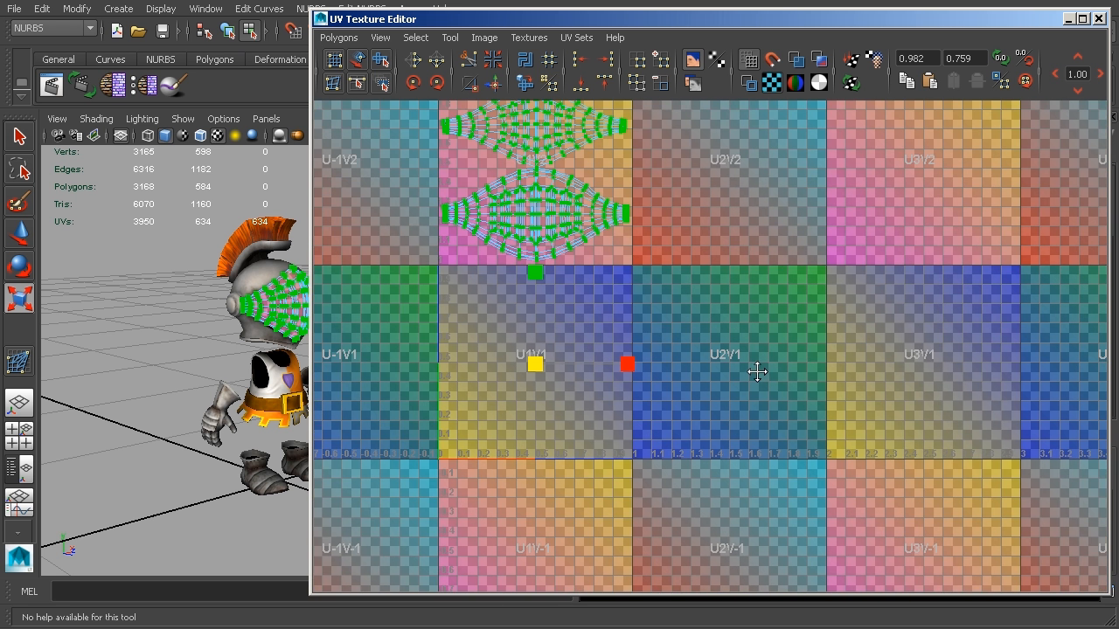
pyautogui.keyDown('alt'); pyautogui.moveTo(820, 225); pyautogui.dragTo(846, 380, button='middle'); pyautogui.keyUp('alt')
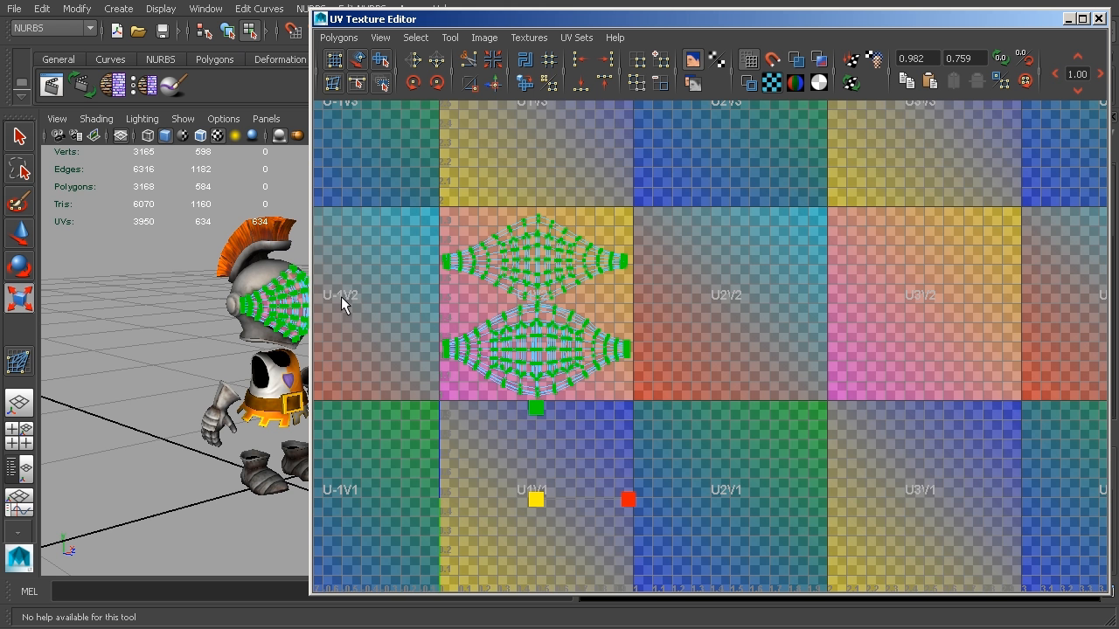
# Step: Return to object mode and select all the knight's parts to compare their UVs in tiles U1V1 and U1V2
pyautogui.press('F8')
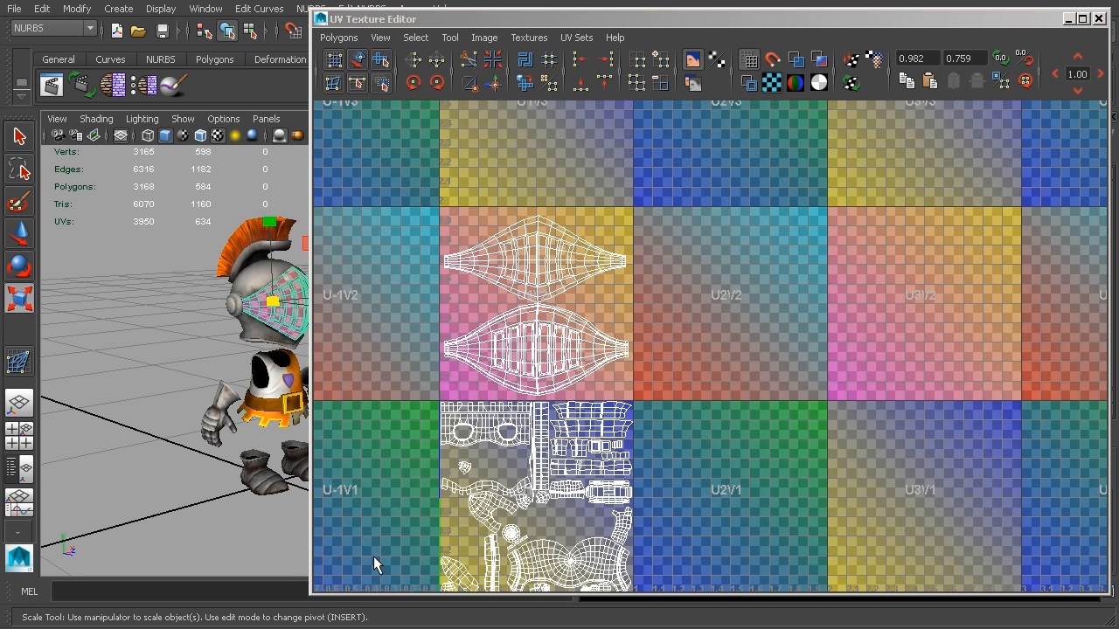
pyautogui.keyDown('alt'); pyautogui.moveTo(735, 446); pyautogui.dragTo(790, 361, button='middle'); pyautogui.keyUp('alt')
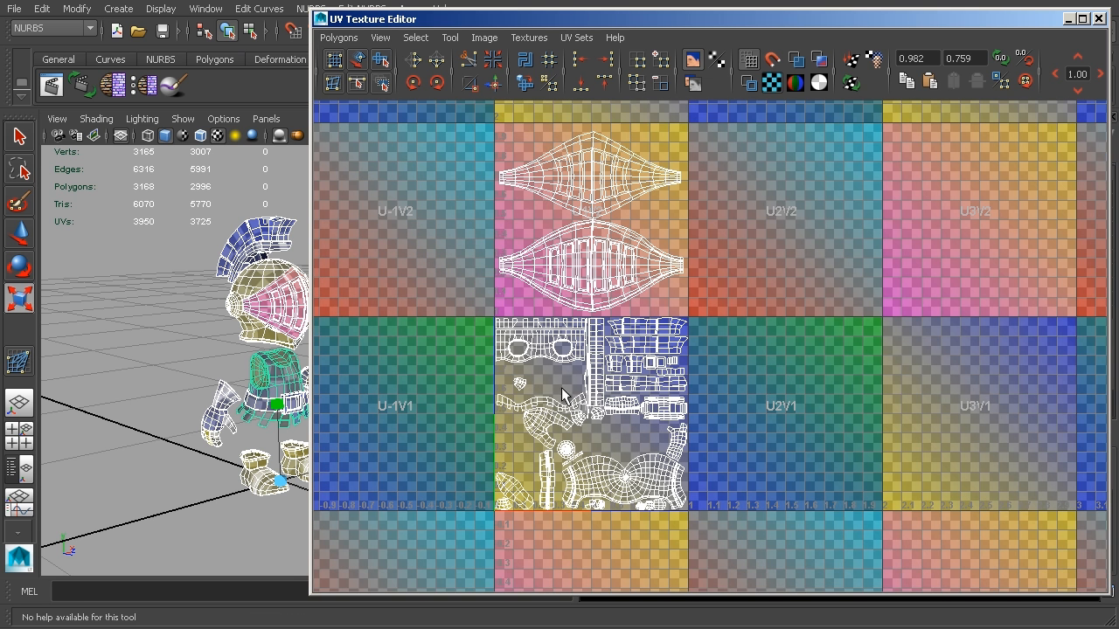
pyautogui.keyDown('alt'); pyautogui.moveTo(655, 220); pyautogui.dragTo(725, 304, button='middle'); pyautogui.keyUp('alt')
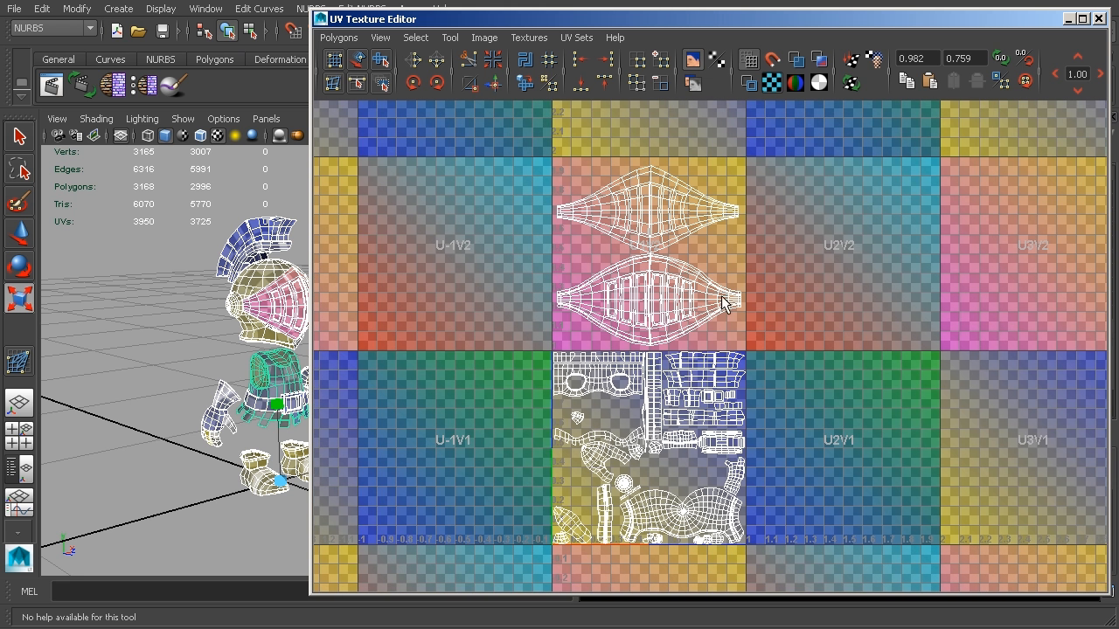
# Step: Select only the visor, select all its UVs, shift them 1.00 unit in U and back, and clear the UV selection
pyautogui.click(660, 221)
pyautogui.press('r')
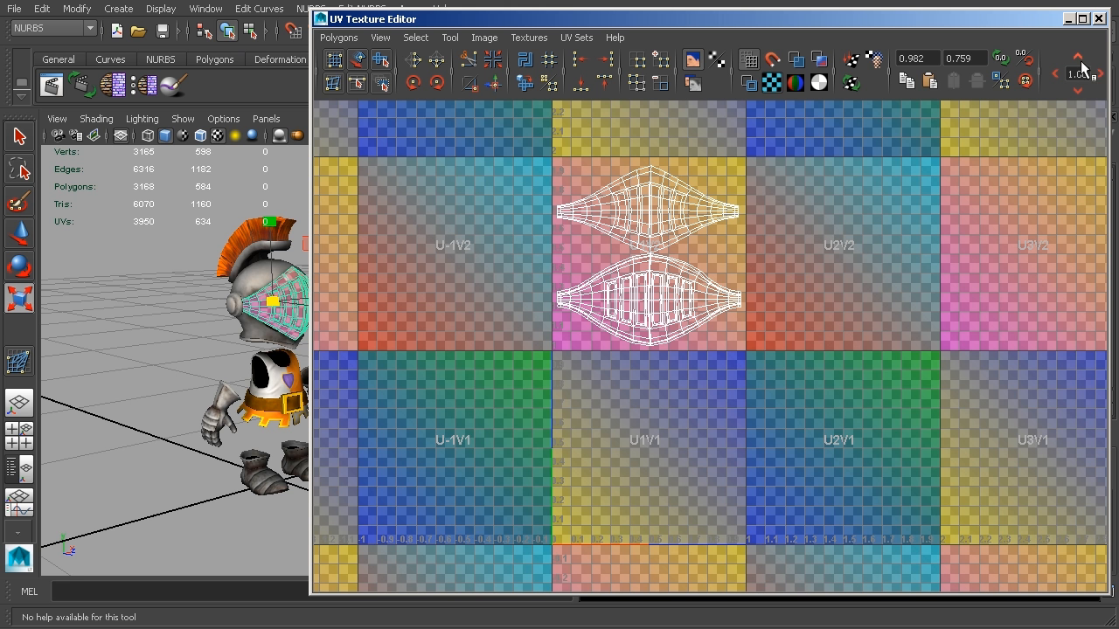
pyautogui.moveTo(690, 185); pyautogui.dragTo(761, 175, button='right')
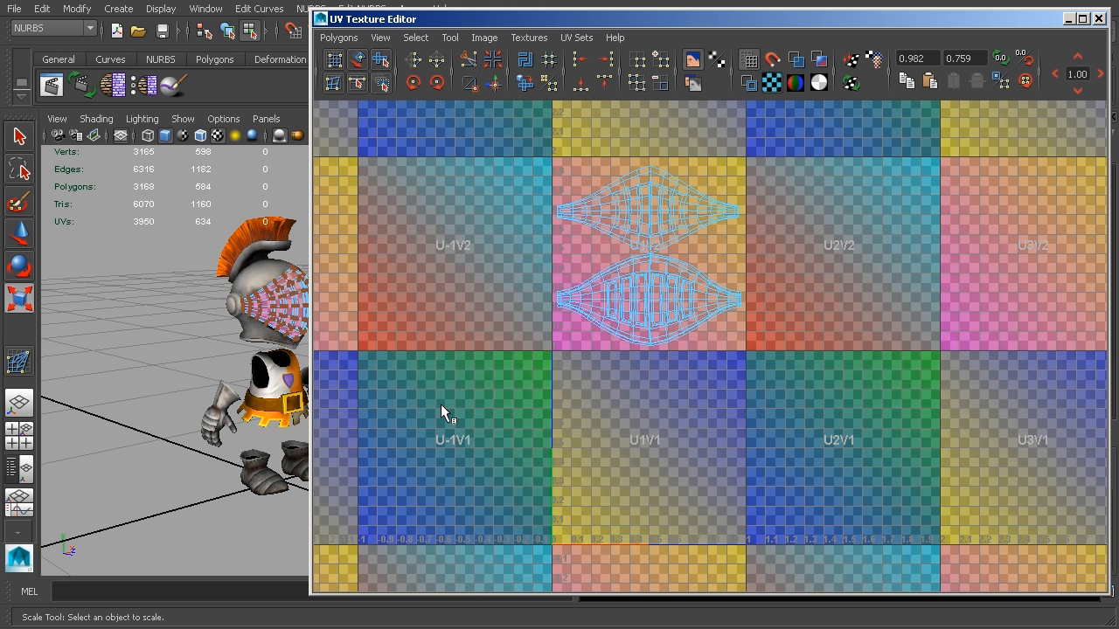
pyautogui.moveTo(773, 159); pyautogui.dragTo(531, 388)
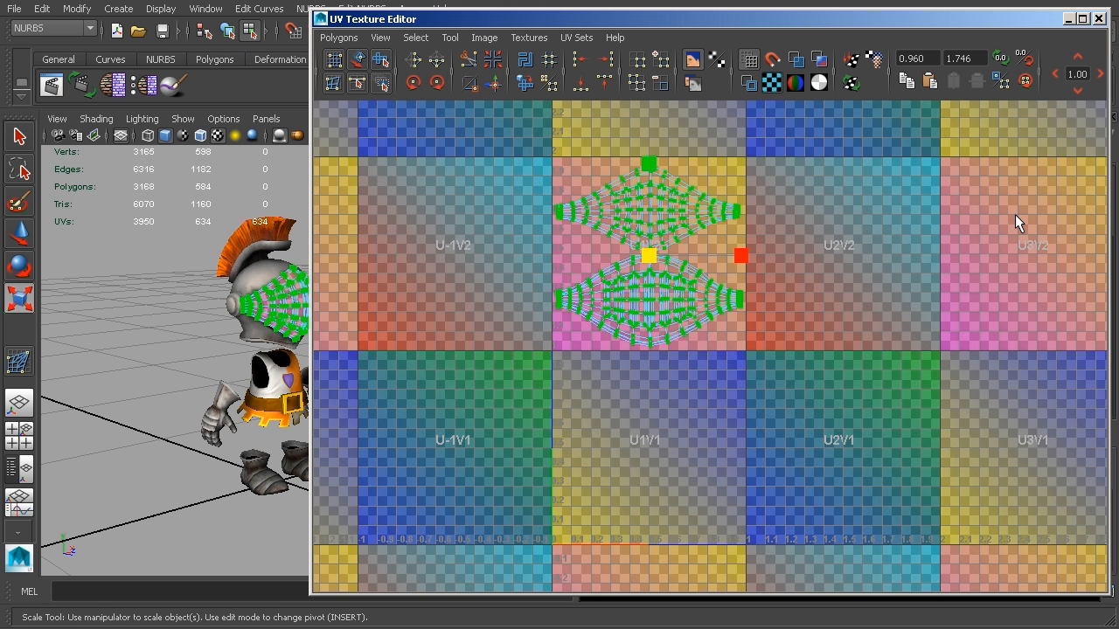
pyautogui.click(1101, 74)
pyautogui.click(1056, 75)
pyautogui.click(708, 184)
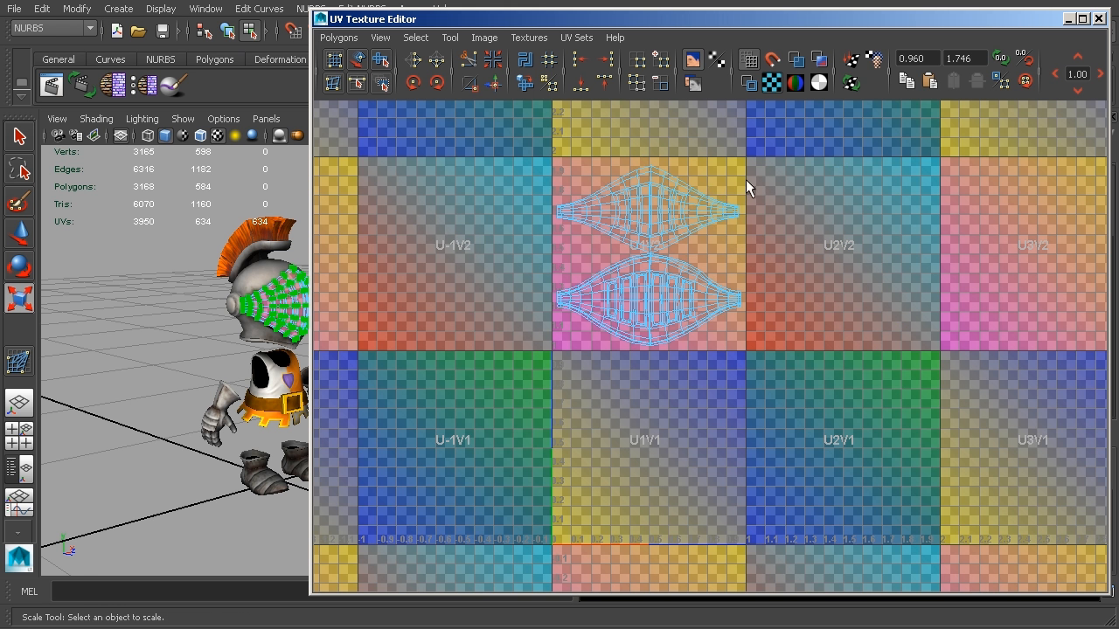
# Step: Select the upper visor shell's UVs, shift them 1.00 unit in U and back, and deselect them
pyautogui.click(680, 193)
pyautogui.keyDown('ctrl'); pyautogui.moveTo(674, 187); pyautogui.dragTo(727, 175, button='right'); pyautogui.keyUp('ctrl')
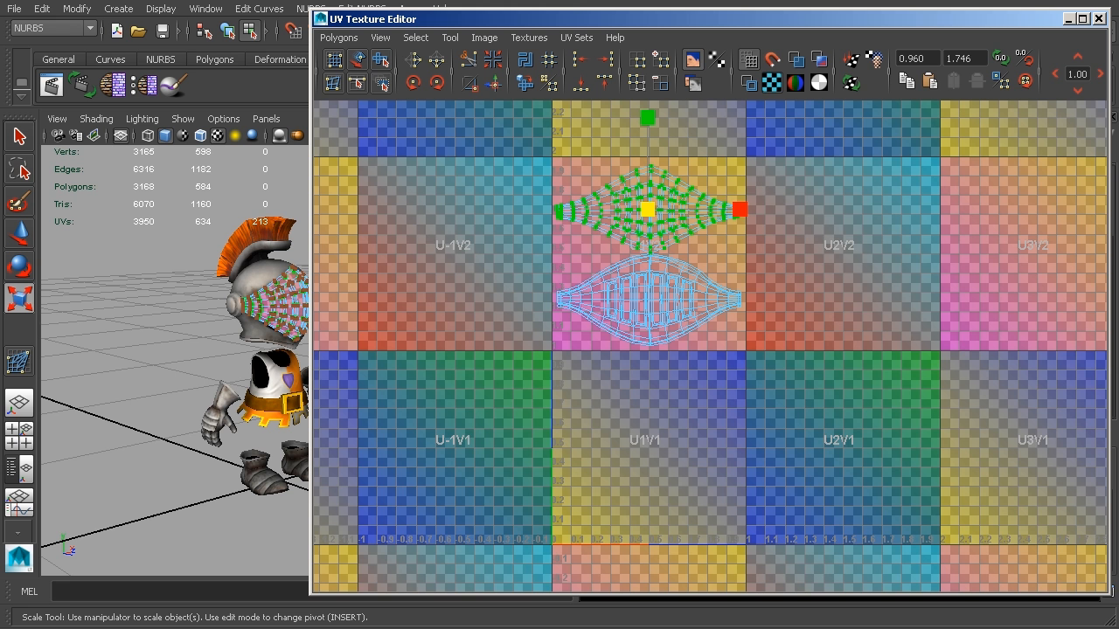
pyautogui.click(1100, 74)
pyautogui.click(1056, 75)
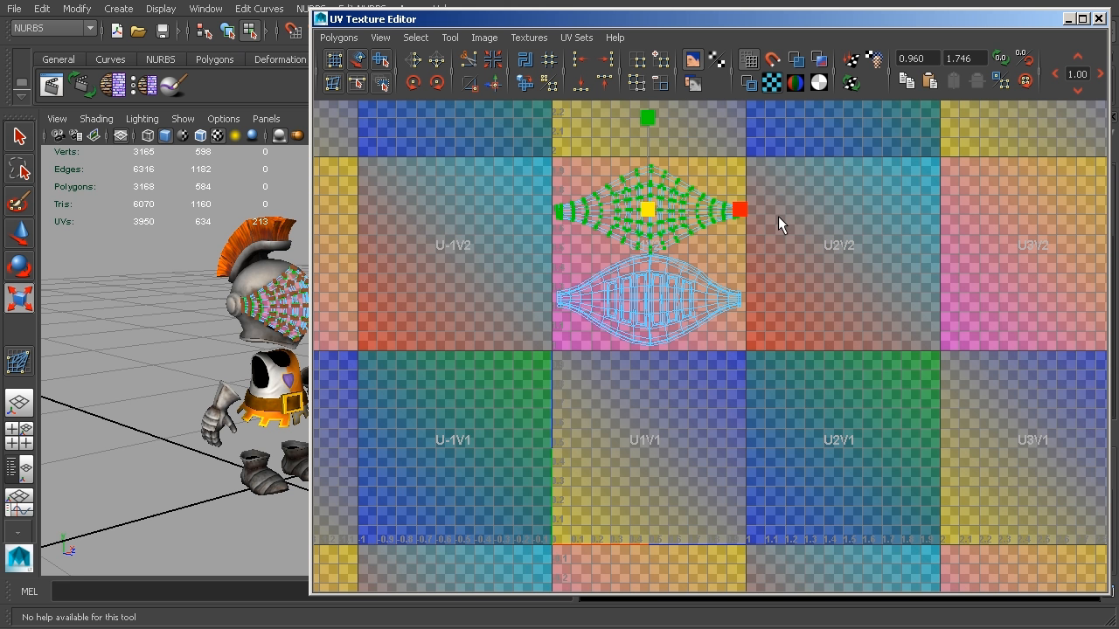
pyautogui.click(826, 230)
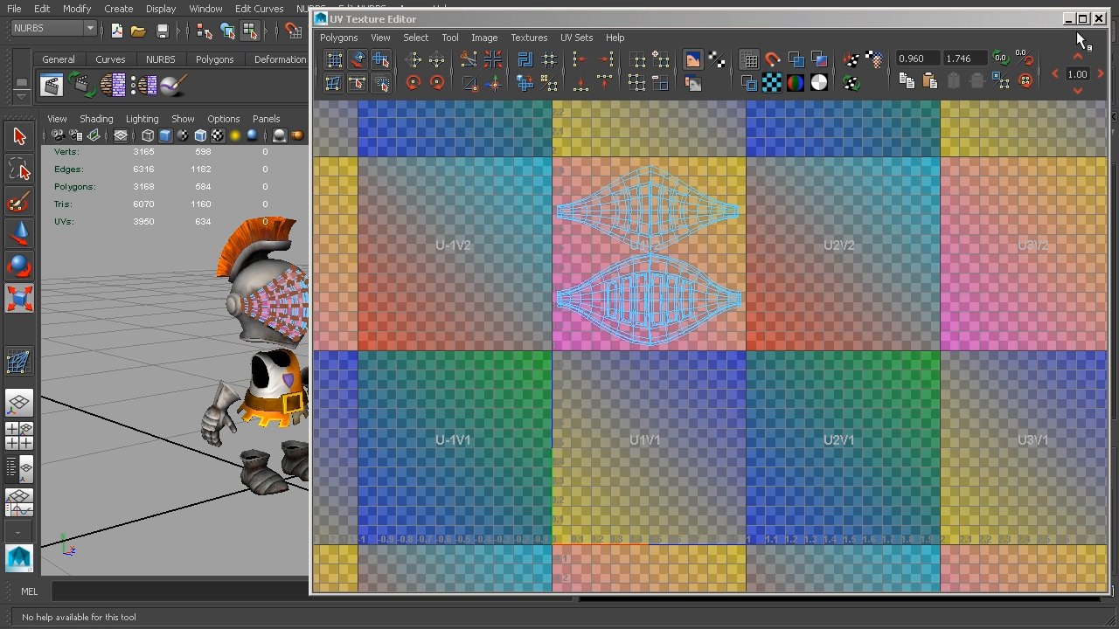
# Step: Close the UV Texture Editor and return the visor to object selection mode in the perspective view
pyautogui.click(1096, 20)
pyautogui.keyDown('alt'); pyautogui.moveTo(534, 315); pyautogui.dragTo(654, 308, button='middle'); pyautogui.keyUp('alt')
pyautogui.click(245, 38)
pyautogui.keyDown('alt'); pyautogui.moveTo(471, 312); pyautogui.dragTo(547, 327, button='middle'); pyautogui.keyUp('alt')
pyautogui.keyDown('alt'); pyautogui.moveTo(517, 326); pyautogui.dragTo(670, 345, button='right'); pyautogui.keyUp('alt')
pyautogui.keyDown('alt'); pyautogui.moveTo(670, 345); pyautogui.dragTo(612, 325); pyautogui.keyUp('alt')
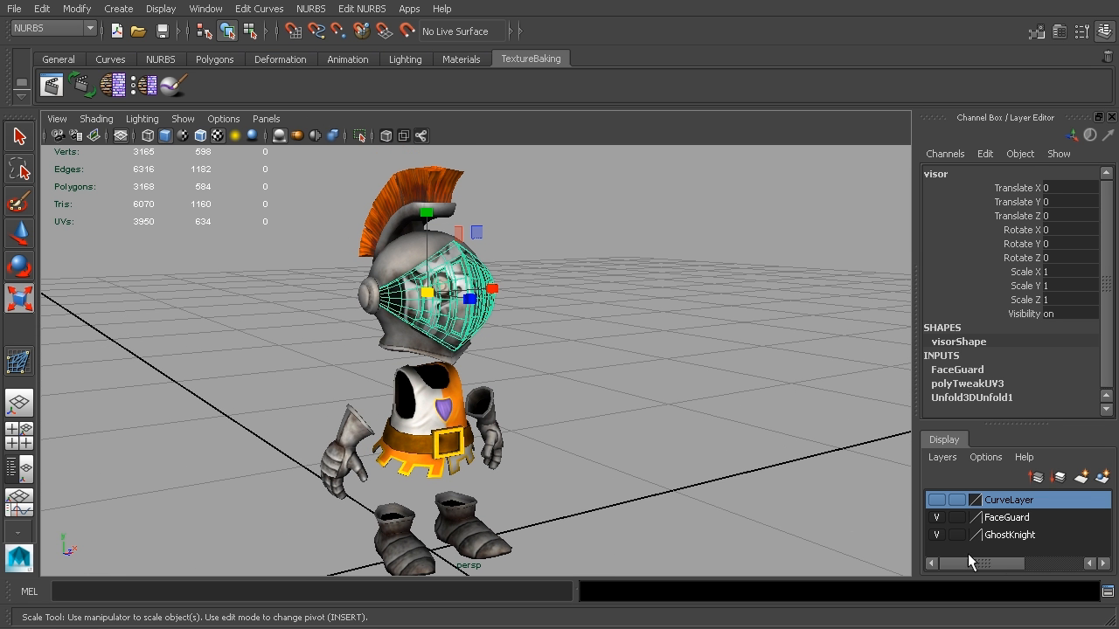
# Step: Hide the FaceGuard display layer and view the knight without its visor from the front
pyautogui.click(934, 518)
pyautogui.keyDown('alt'); pyautogui.moveTo(612, 392); pyautogui.dragTo(612, 355); pyautogui.keyUp('alt')
pyautogui.keyDown('alt'); pyautogui.moveTo(611, 355); pyautogui.dragTo(551, 277, button='right'); pyautogui.keyUp('alt')
pyautogui.keyDown('alt'); pyautogui.moveTo(528, 359); pyautogui.dragTo(495, 368); pyautogui.keyUp('alt')
pyautogui.keyDown('alt'); pyautogui.moveTo(717, 385); pyautogui.dragTo(631, 367, button='right'); pyautogui.keyUp('alt')
pyautogui.keyDown('alt'); pyautogui.moveTo(651, 355); pyautogui.dragTo(631, 366, button='middle'); pyautogui.keyUp('alt')
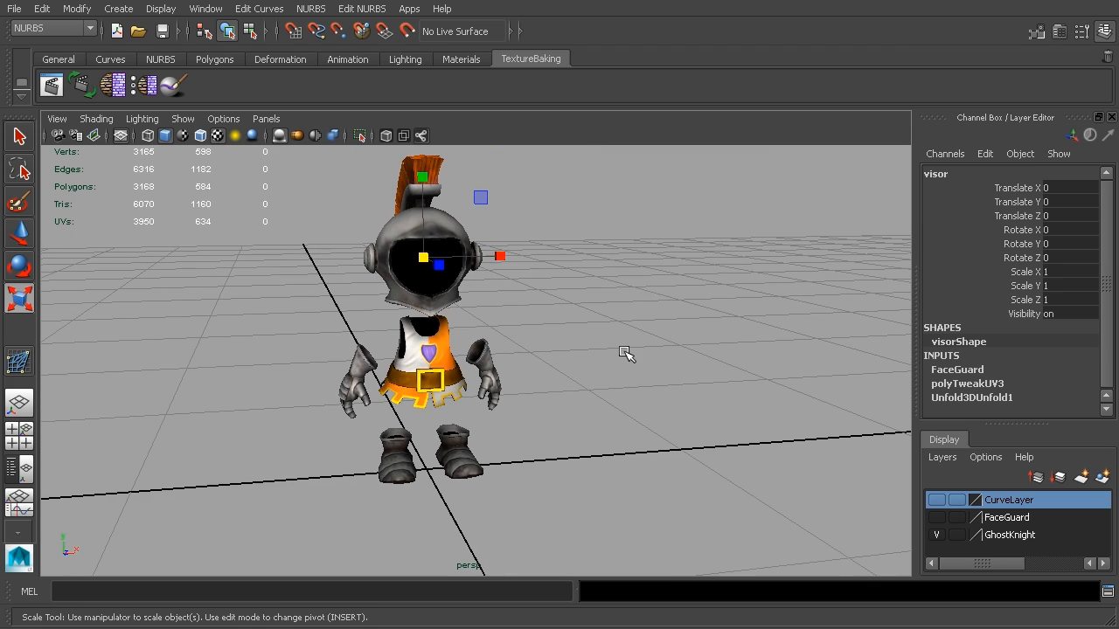
# Step: Reopen the UV Texture Editor, review its polygon UV commands, and close the editor
pyautogui.click(207, 9)
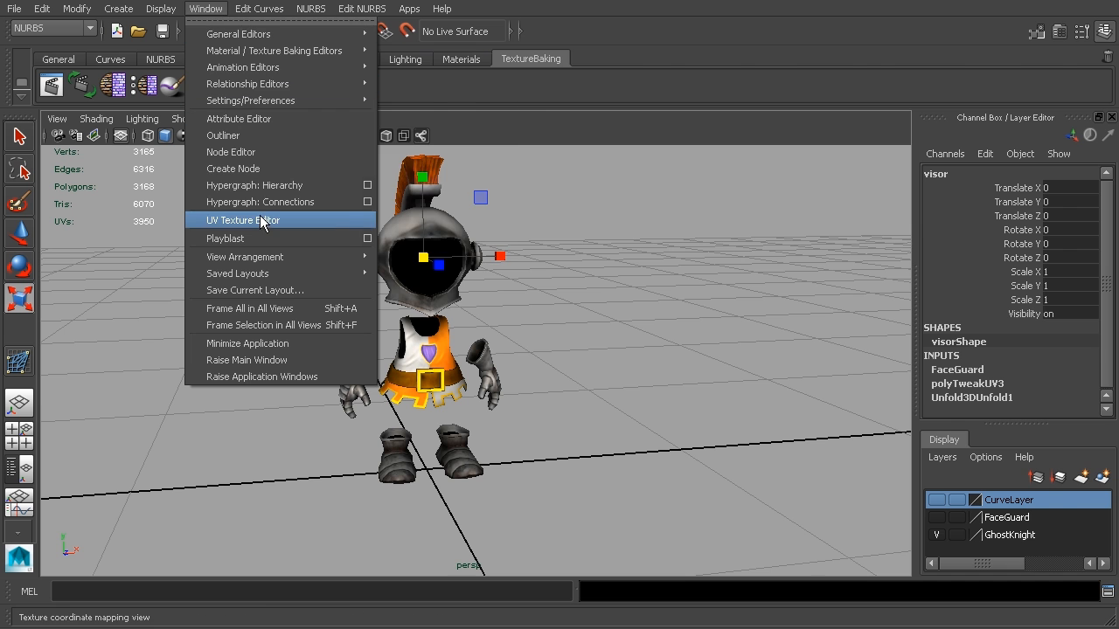
pyautogui.click(261, 220)
pyautogui.click(341, 37)
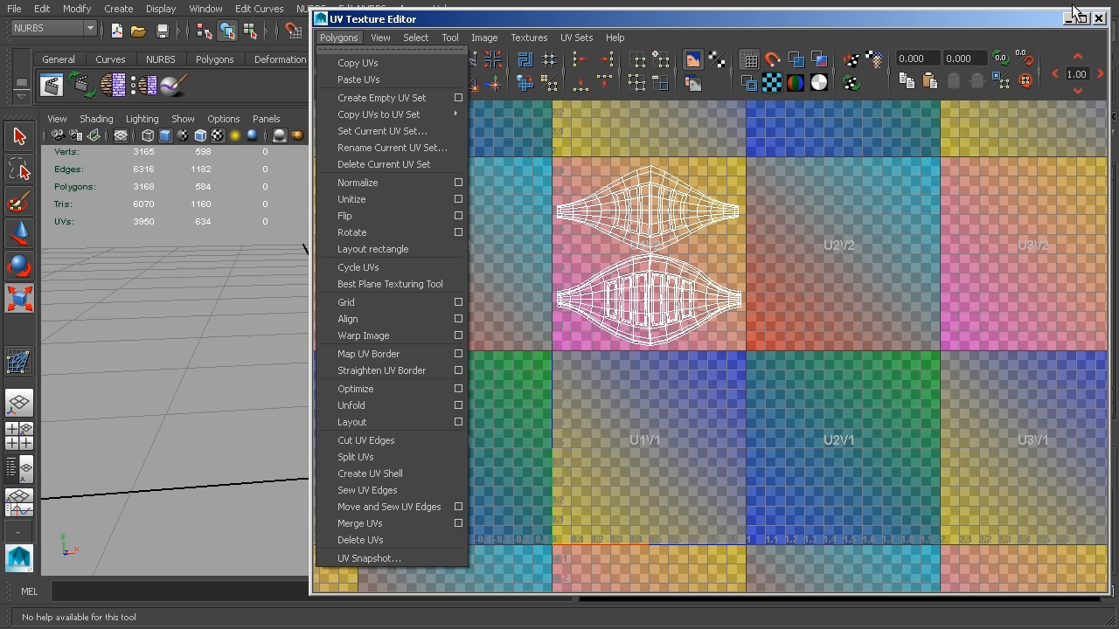
pyautogui.click(1098, 20)
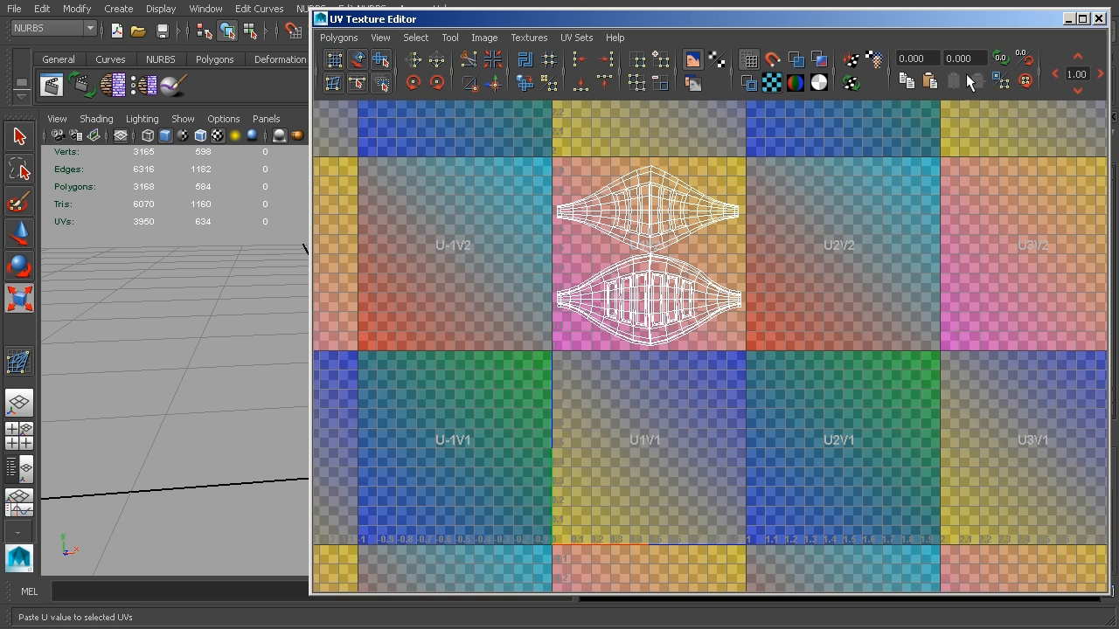
pyautogui.click(1100, 19)
# Step: Select the knight's tunic, inspect the attributes of its blinn3 material, and close the Attribute Editor
pyautogui.keyDown('alt'); pyautogui.moveTo(577, 376); pyautogui.dragTo(631, 311); pyautogui.keyUp('alt')
pyautogui.keyDown('alt'); pyautogui.moveTo(630, 311); pyautogui.dragTo(594, 322, button='middle'); pyautogui.keyUp('alt')
pyautogui.keyDown('alt'); pyautogui.moveTo(574, 318); pyautogui.dragTo(553, 312); pyautogui.keyUp('alt')
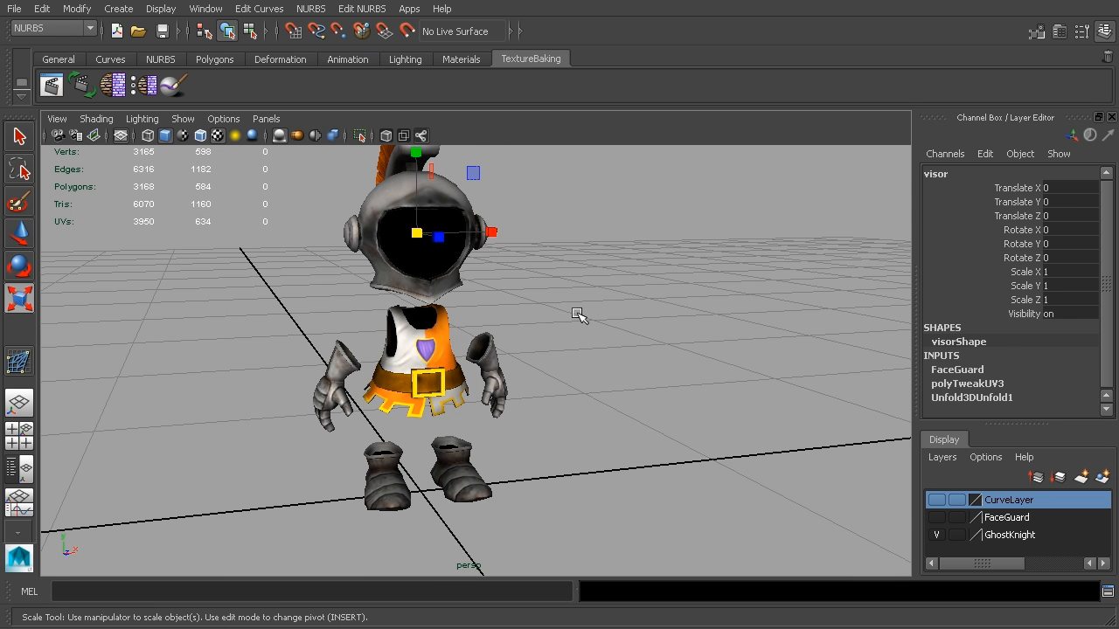
pyautogui.keyDown('alt'); pyautogui.moveTo(579, 315); pyautogui.dragTo(564, 323, button='middle'); pyautogui.keyUp('alt')
pyautogui.click(449, 342)
pyautogui.hotkey('ctrl', 'a')
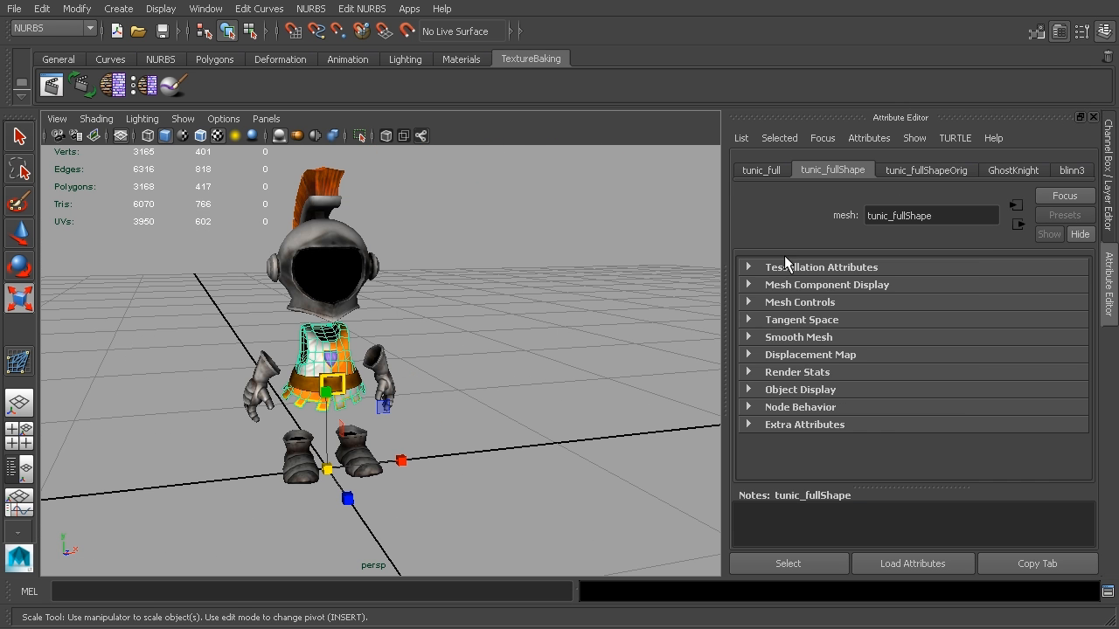
pyautogui.click(1068, 171)
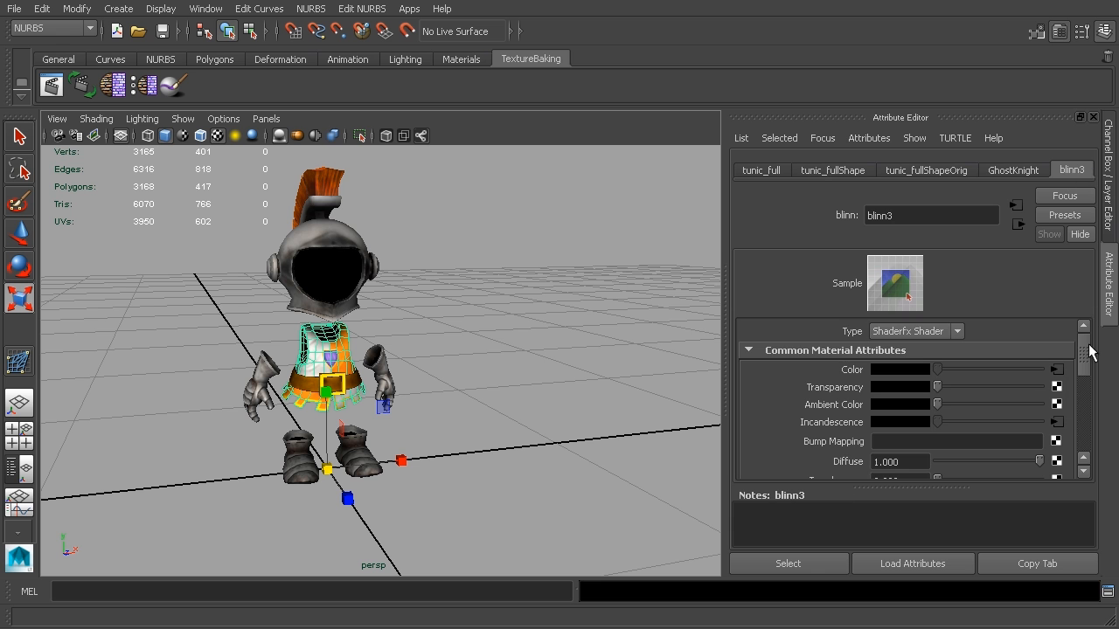
pyautogui.moveTo(1086, 354)
pyautogui.mouseDown()
pyautogui.moveTo(1093, 396)
pyautogui.moveTo(1098, 345)
pyautogui.moveTo(1108, 374)
pyautogui.moveTo(1108, 423)
pyautogui.mouseUp()
pyautogui.click(1092, 116)
# Step: Deselect the tunic and view the whole knight at a three-quarter angle in the perspective view
pyautogui.keyDown('alt'); pyautogui.moveTo(654, 248); pyautogui.dragTo(583, 387); pyautogui.keyUp('alt')
pyautogui.click(765, 300)
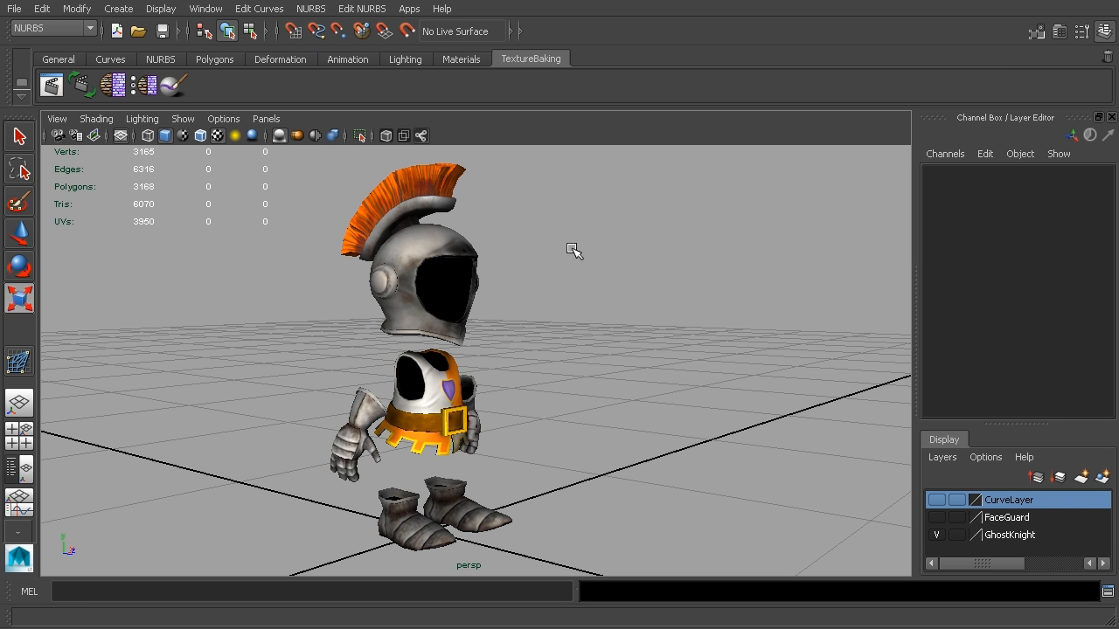
pyautogui.moveTo(649, 300)
pyautogui.keyDown('alt'); pyautogui.mouseDown()
pyautogui.moveTo(662, 307)
pyautogui.moveTo(647, 316)
pyautogui.mouseUp(); pyautogui.keyUp('alt')
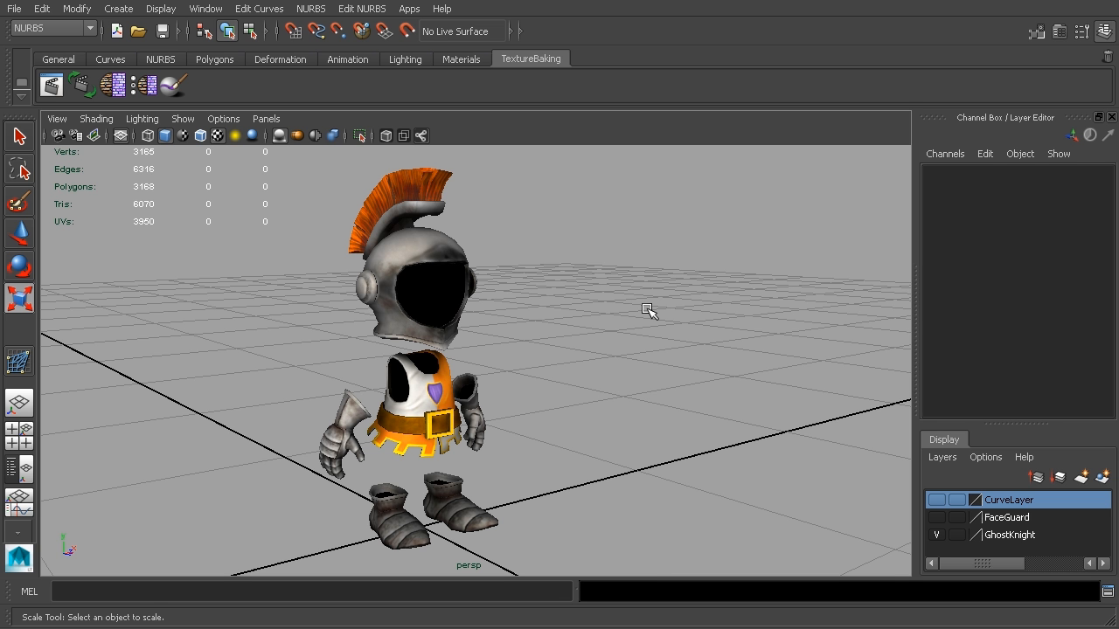
pyautogui.keyDown('alt'); pyautogui.moveTo(637, 380); pyautogui.dragTo(607, 390, button='middle'); pyautogui.keyUp('alt')
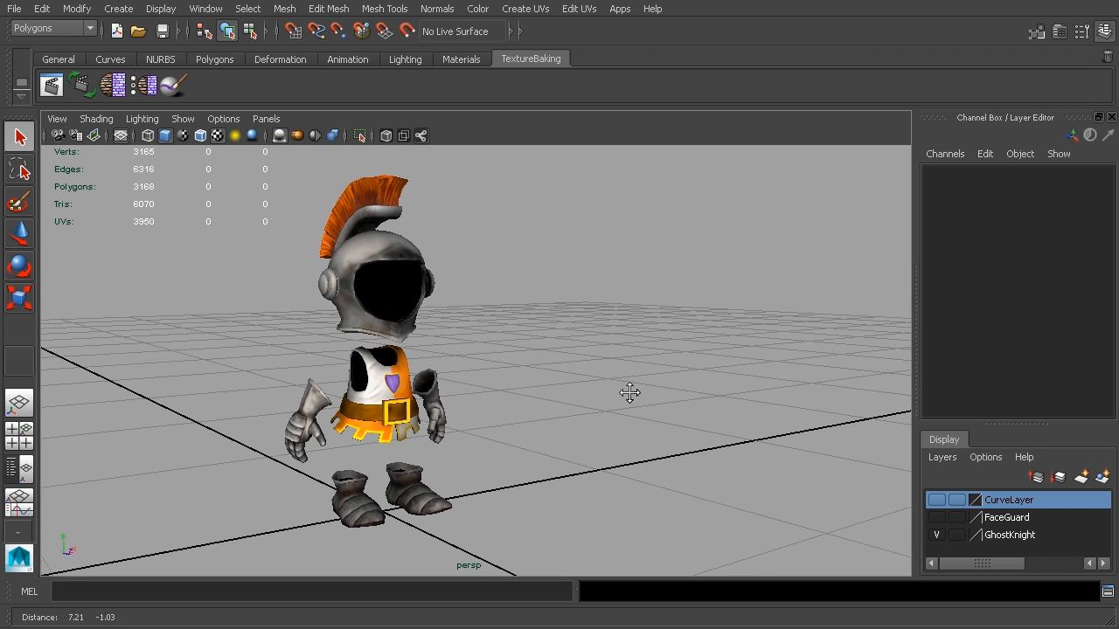
# Step: Show the FaceGuard display layer so the knight wears its visor in a three-quarter view
pyautogui.keyDown('alt'); pyautogui.moveTo(606, 390); pyautogui.dragTo(622, 393); pyautogui.keyUp('alt')
pyautogui.keyDown('alt'); pyautogui.moveTo(622, 393); pyautogui.dragTo(656, 391, button='middle'); pyautogui.keyUp('alt')
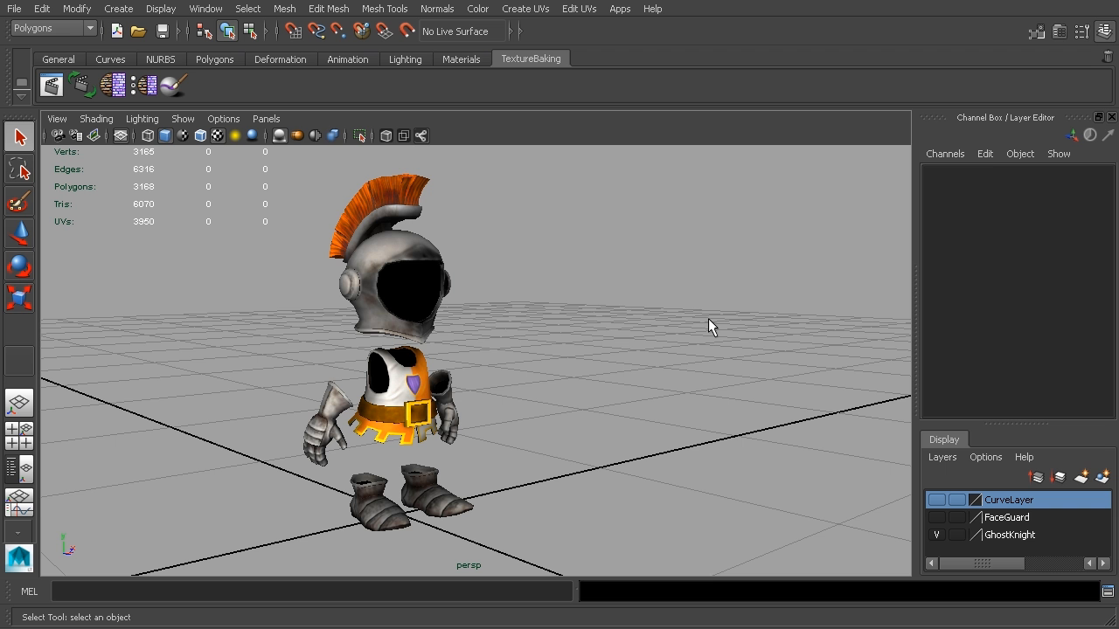
pyautogui.keyDown('alt'); pyautogui.moveTo(592, 310); pyautogui.dragTo(362, 309); pyautogui.keyUp('alt')
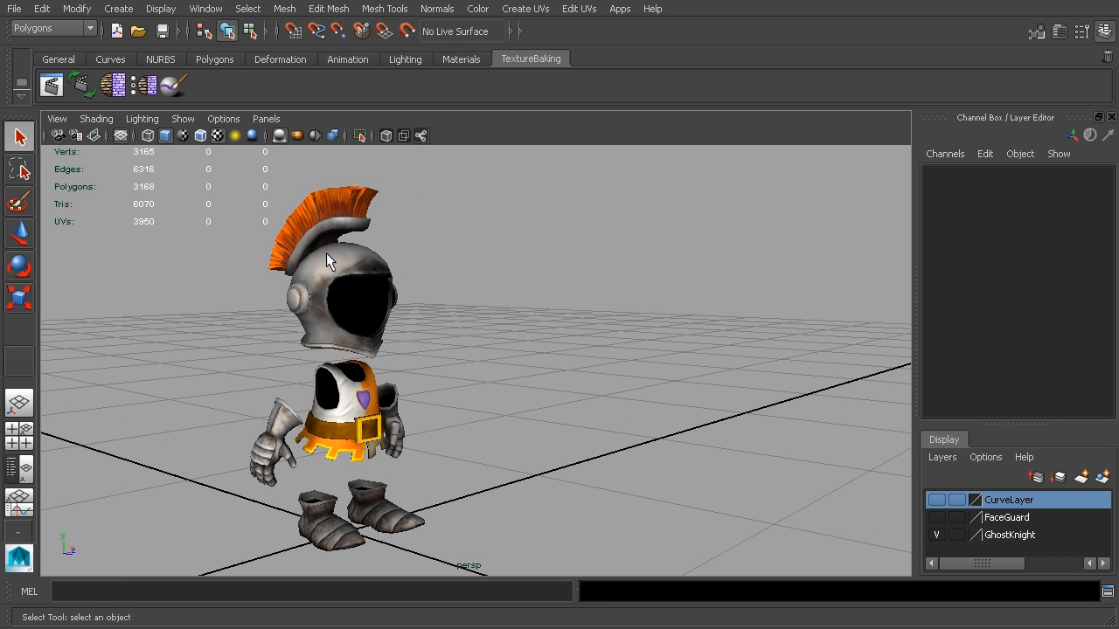
pyautogui.click(936, 517)
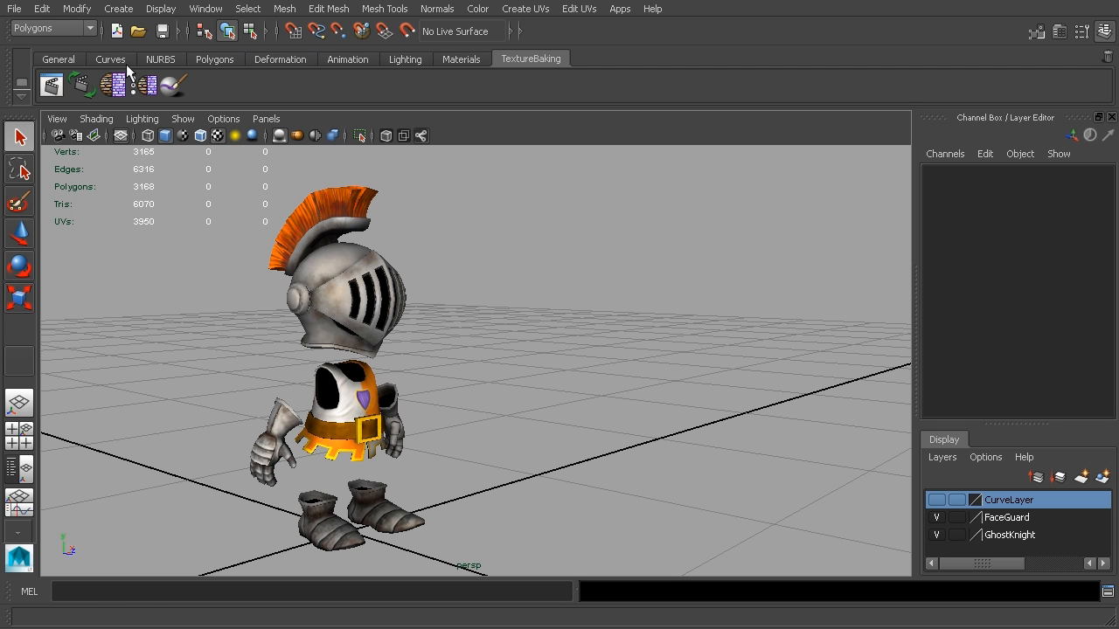
# Step: Open the creature scene containing the bird_hi and bird_lo meshes, and close the Outliner
pyautogui.click(15, 12)
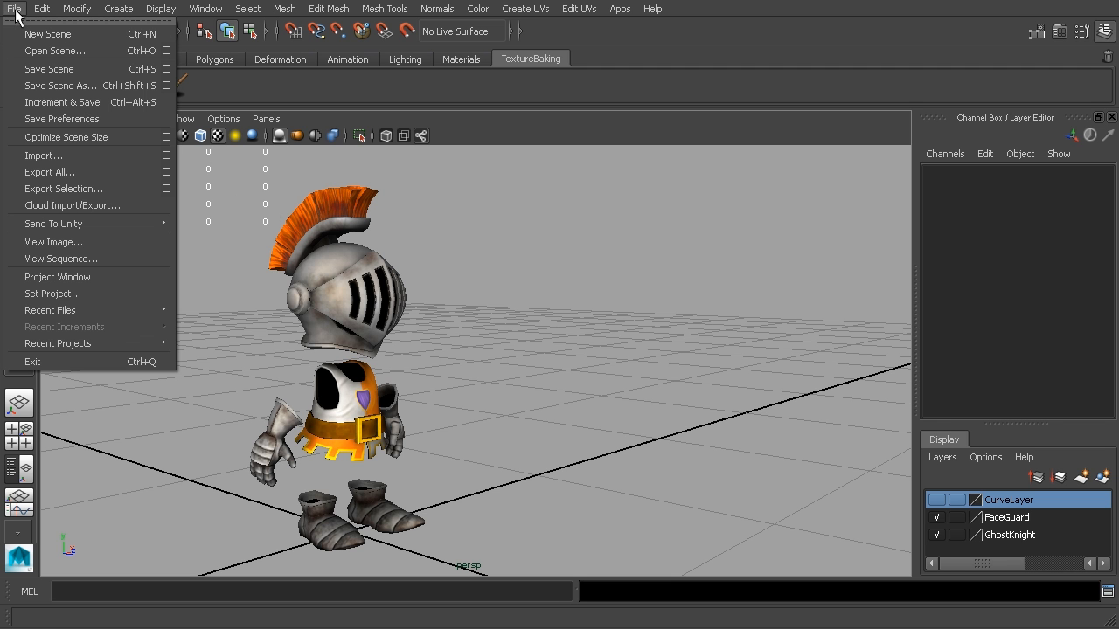
pyautogui.click(38, 51)
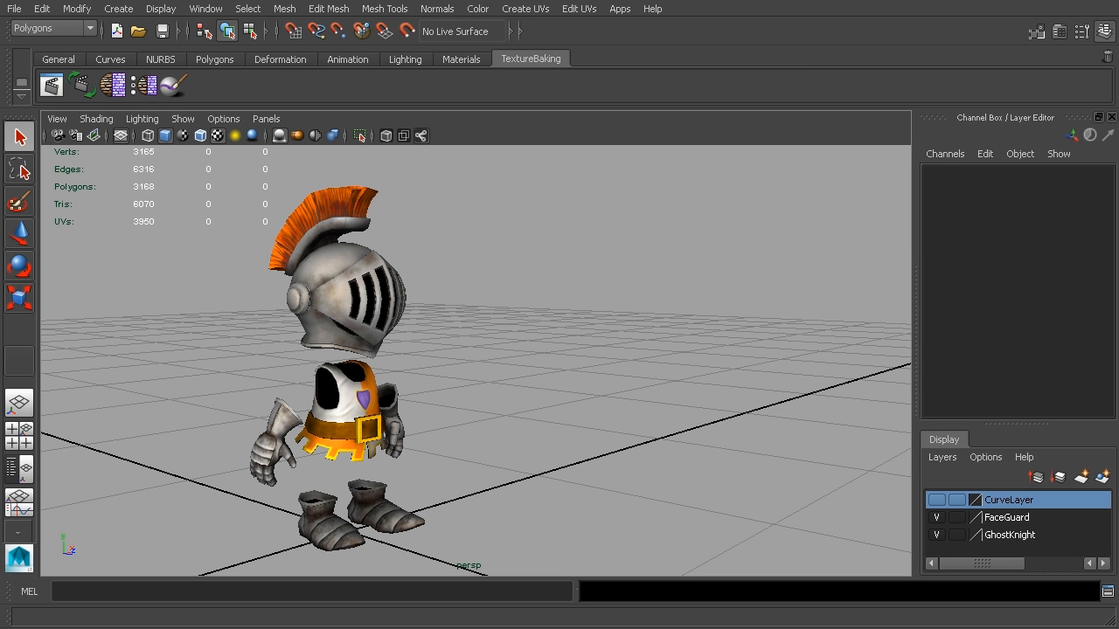
pyautogui.click(42, 9)
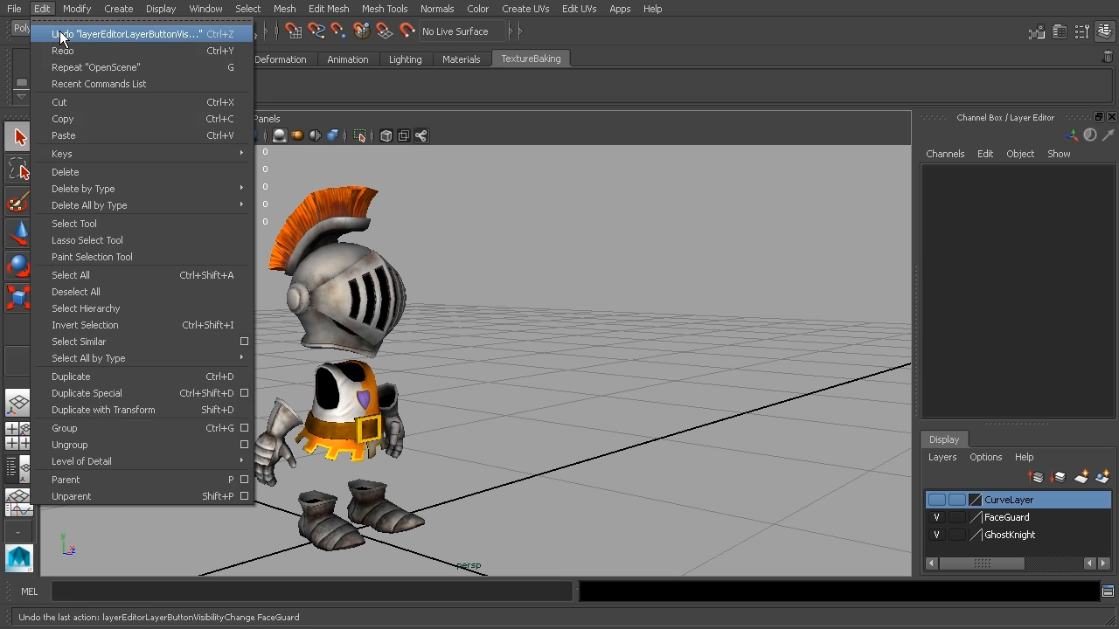
pyautogui.moveTo(14, 9)
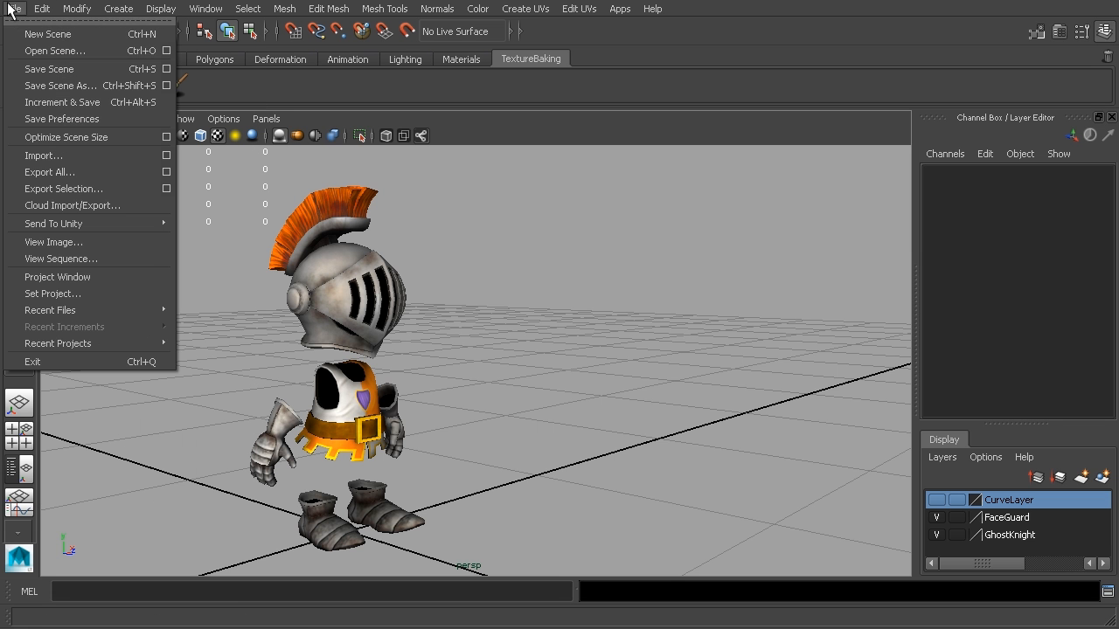
pyautogui.click(32, 51)
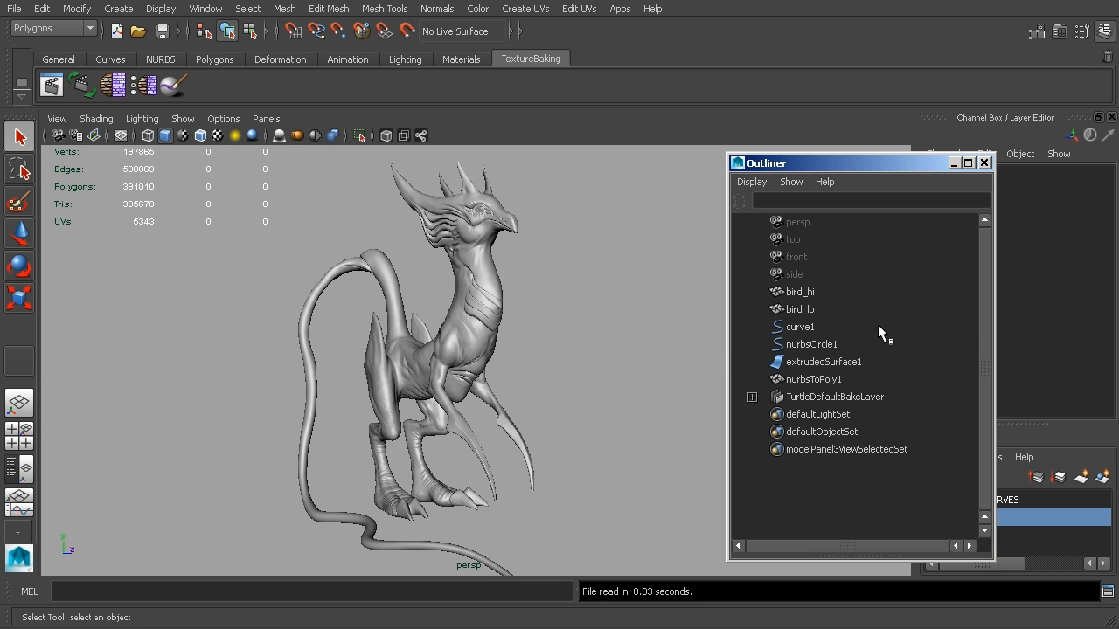
pyautogui.click(984, 163)
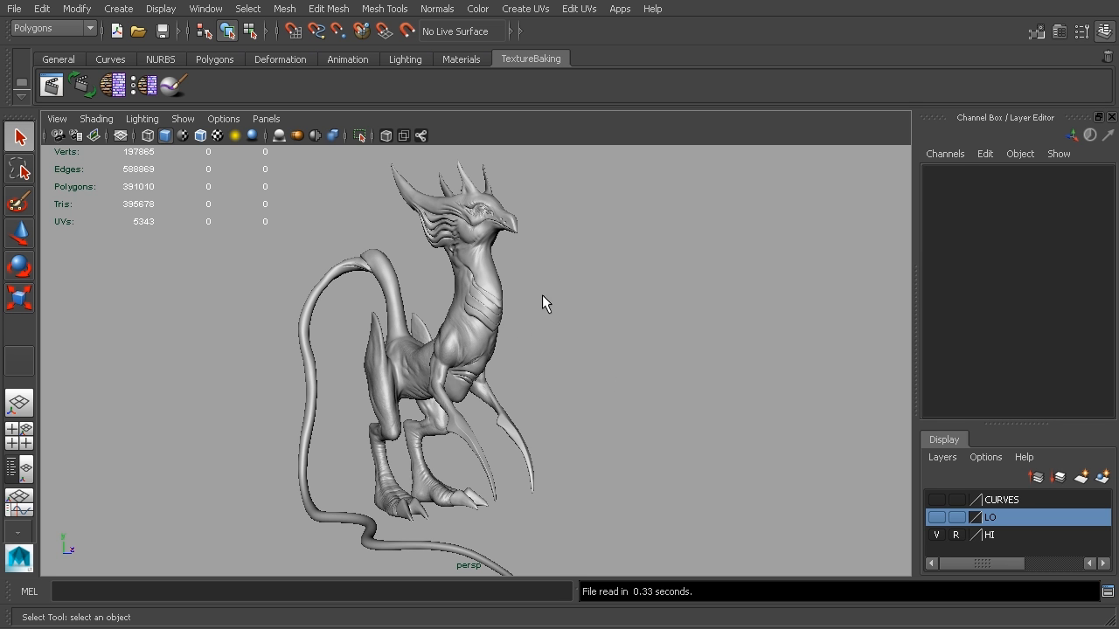
# Step: Turn off reference mode for the HI display layer and select the bird_hi mesh
pyautogui.moveTo(584, 342)
pyautogui.keyDown('alt'); pyautogui.mouseDown()
pyautogui.moveTo(606, 345)
pyautogui.moveTo(589, 353)
pyautogui.mouseUp(); pyautogui.keyUp('alt')
pyautogui.keyDown('alt'); pyautogui.moveTo(589, 352); pyautogui.dragTo(667, 400, button='middle'); pyautogui.keyUp('alt')
pyautogui.keyDown('alt'); pyautogui.moveTo(667, 399); pyautogui.dragTo(837, 421, button='right'); pyautogui.keyUp('alt')
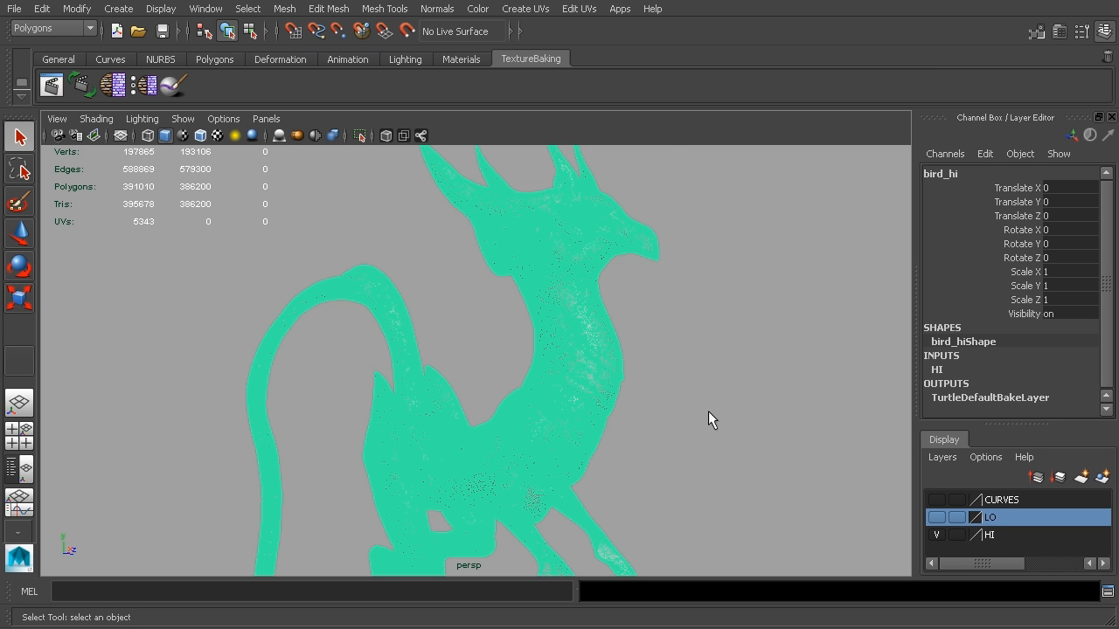
# Step: Examine the wireframe density of the bird_hi mesh around the neck, then deselect the mesh
pyautogui.keyDown('alt'); pyautogui.moveTo(688, 367); pyautogui.dragTo(598, 431, button='middle'); pyautogui.keyUp('alt')
pyautogui.keyDown('alt'); pyautogui.moveTo(598, 431); pyautogui.dragTo(809, 444, button='right'); pyautogui.keyUp('alt')
pyautogui.keyDown('alt'); pyautogui.moveTo(763, 401); pyautogui.dragTo(694, 397); pyautogui.keyUp('alt')
pyautogui.keyDown('alt'); pyautogui.moveTo(726, 415); pyautogui.dragTo(417, 414, button='middle'); pyautogui.keyUp('alt')
pyautogui.keyDown('alt'); pyautogui.moveTo(417, 414); pyautogui.dragTo(823, 462, button='right'); pyautogui.keyUp('alt')
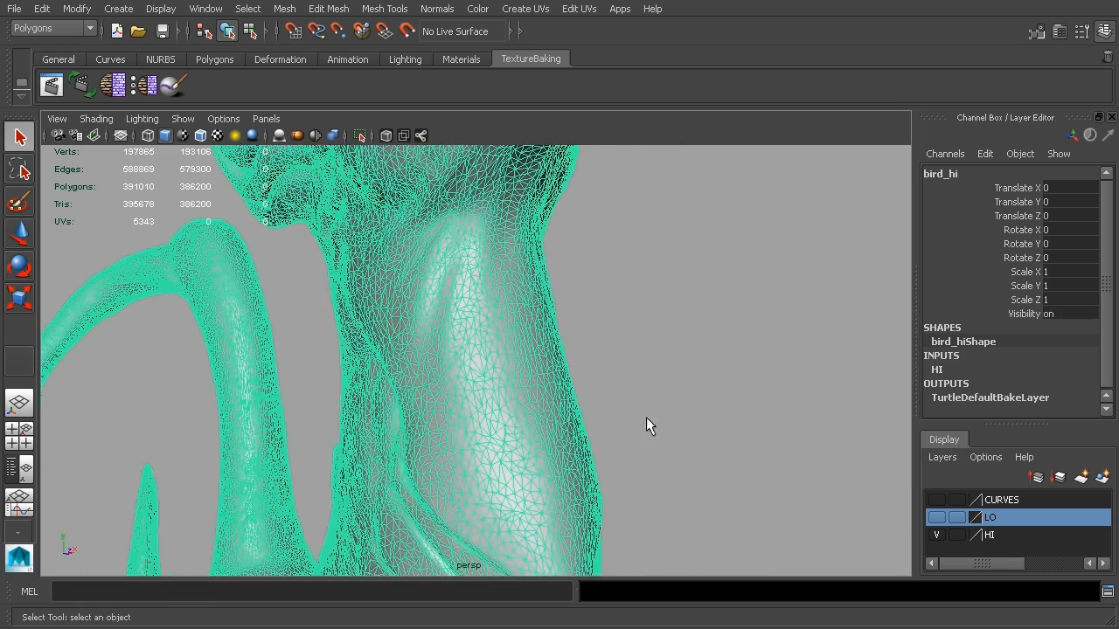
pyautogui.keyDown('alt'); pyautogui.moveTo(651, 416); pyautogui.dragTo(758, 406, button='middle'); pyautogui.keyUp('alt')
pyautogui.keyDown('alt'); pyautogui.moveTo(792, 382); pyautogui.dragTo(777, 375); pyautogui.keyUp('alt')
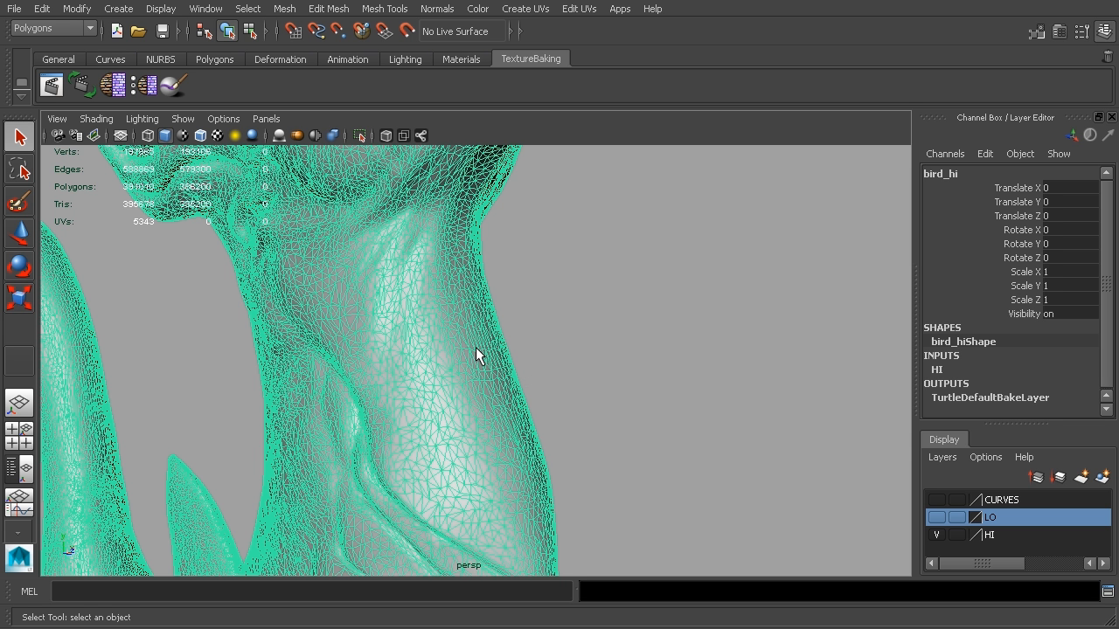
pyautogui.scroll(-6, 502, 355)
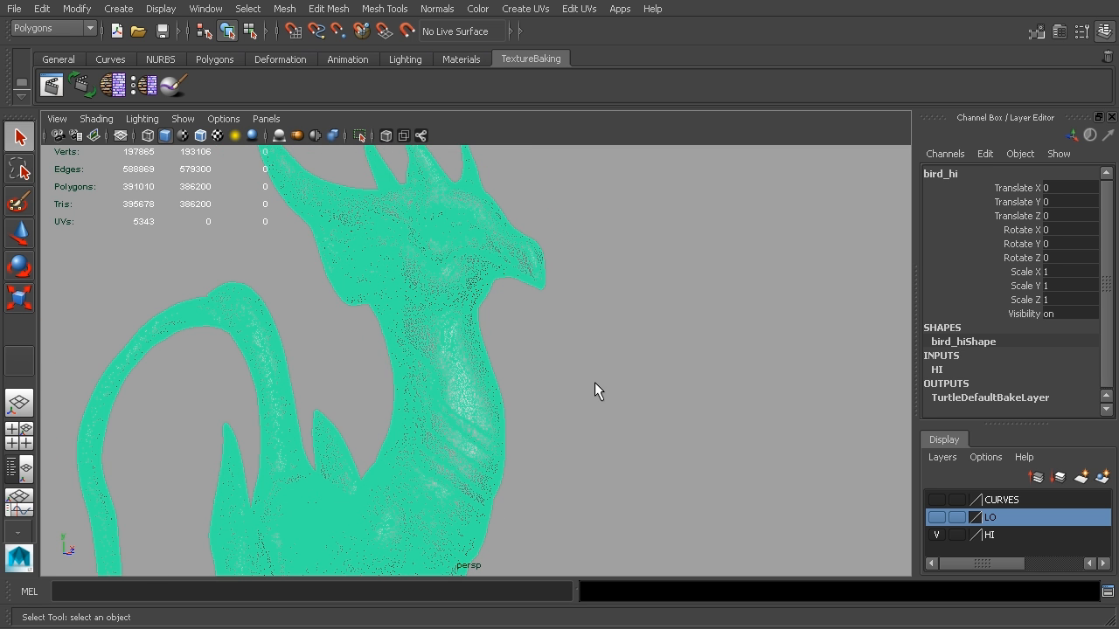
pyautogui.click(510, 389)
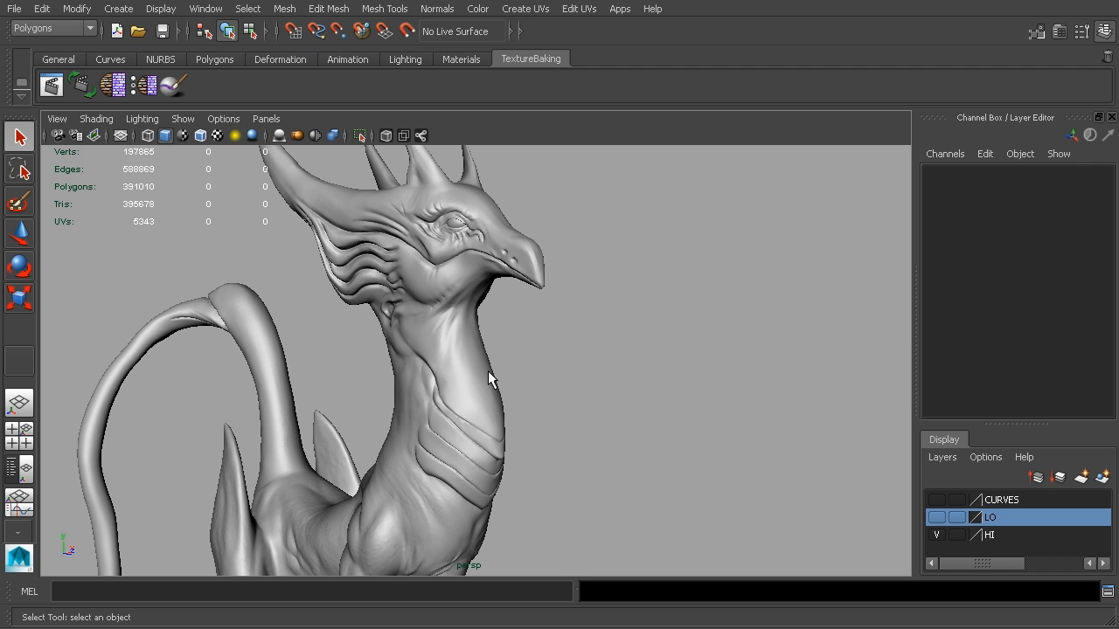
# Step: Open the Modeling Toolkit and bring its Mesh Editing Tools into view beside the whole creature
pyautogui.keyDown('alt'); pyautogui.moveTo(530, 411); pyautogui.dragTo(596, 341, button='middle'); pyautogui.keyUp('alt')
pyautogui.scroll(-3, 626, 364)
pyautogui.keyDown('alt'); pyautogui.moveTo(710, 395); pyautogui.dragTo(675, 349); pyautogui.keyUp('alt')
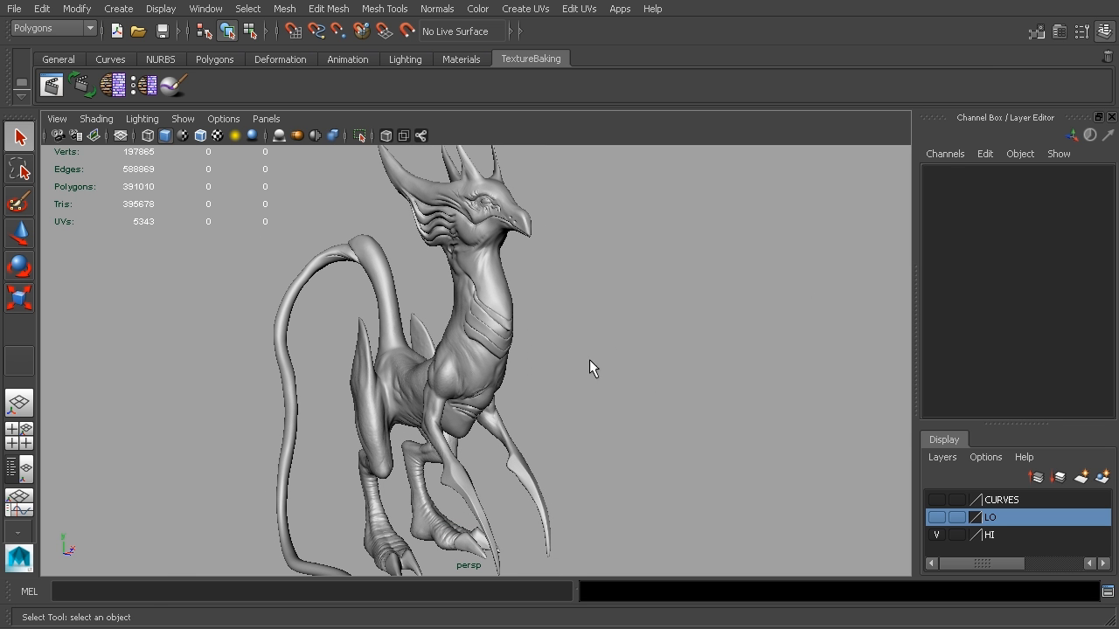
pyautogui.click(1036, 32)
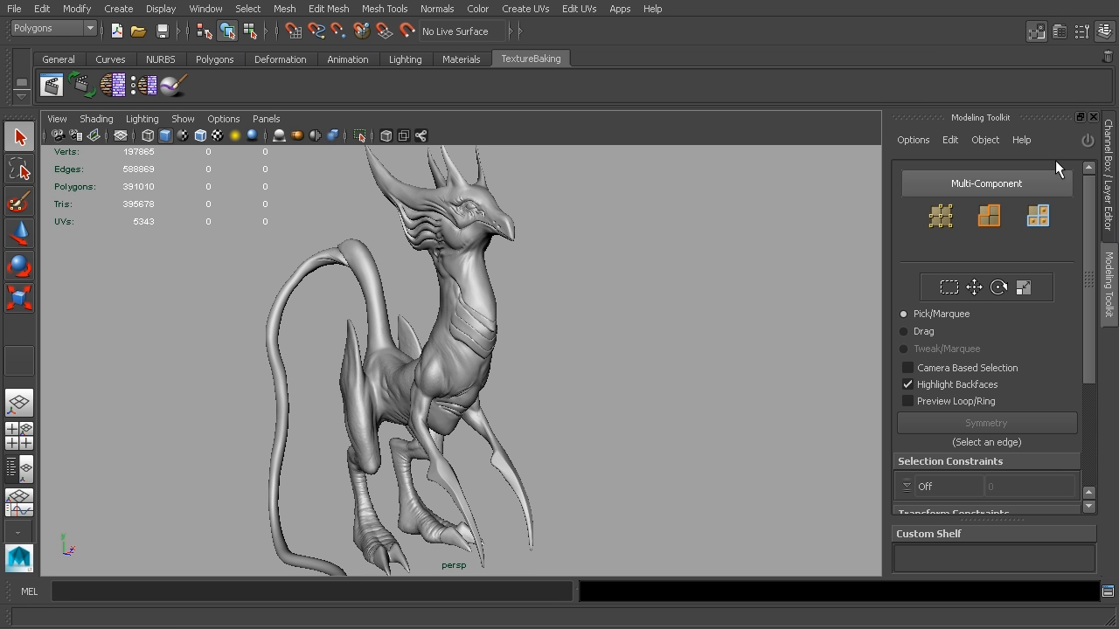
pyautogui.moveTo(1091, 206); pyautogui.dragTo(1096, 322)
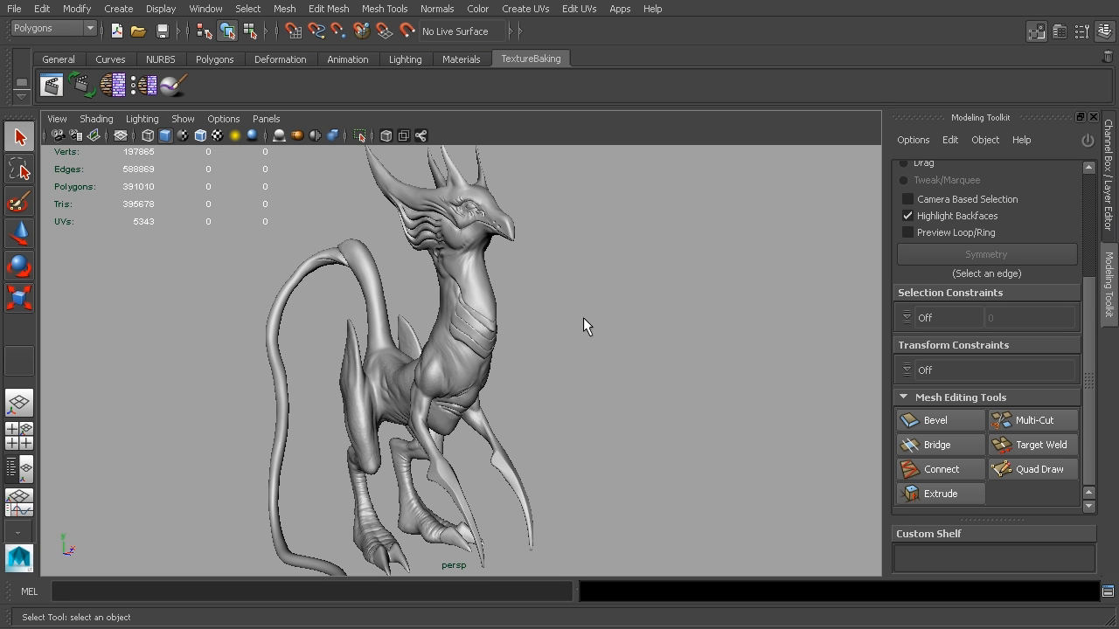
# Step: Make the bird_hi mesh the live surface and activate the Quad Draw tool
pyautogui.click(479, 313)
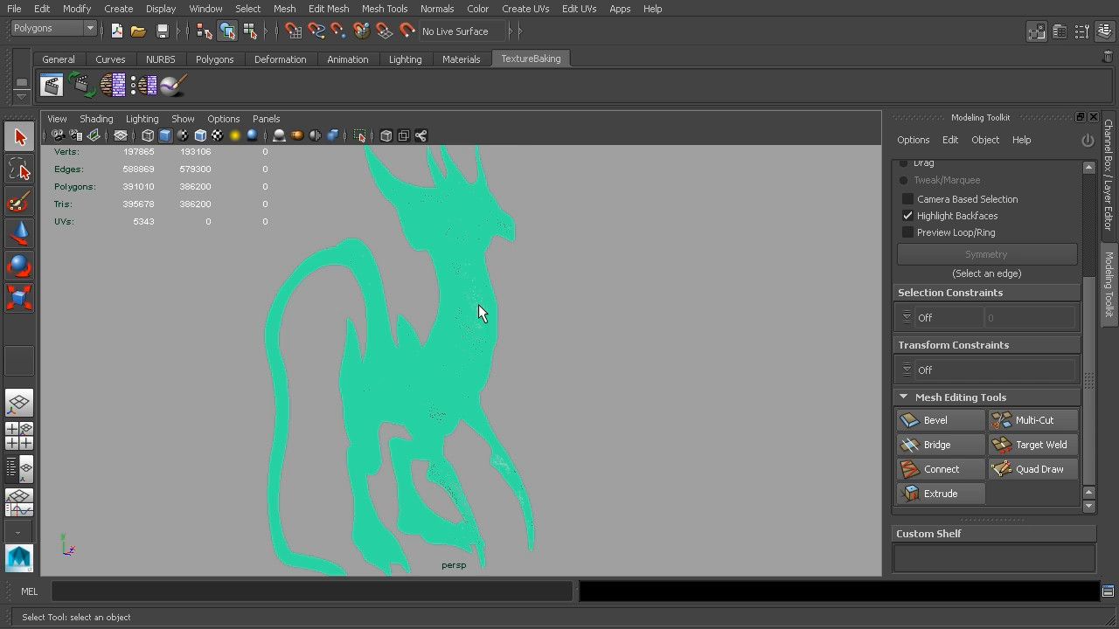
pyautogui.click(90, 11)
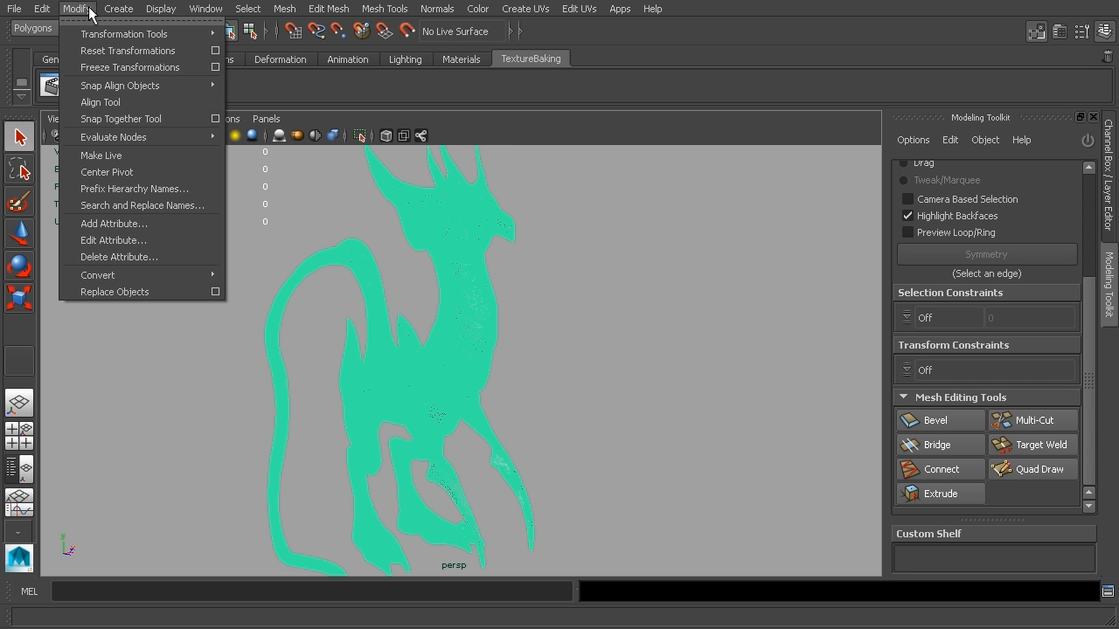
pyautogui.click(112, 155)
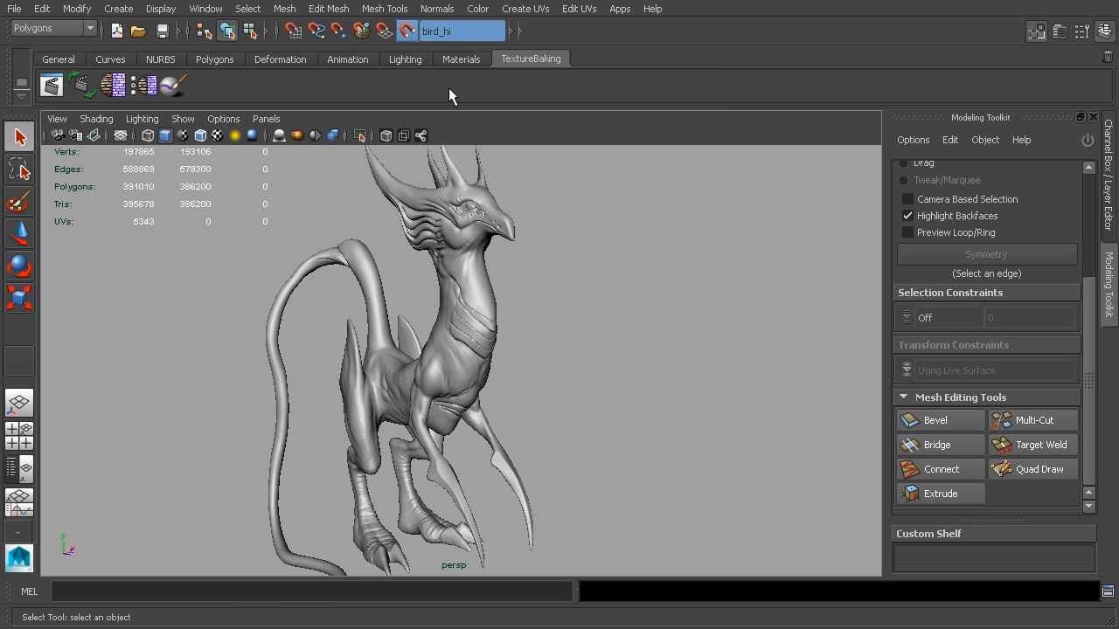
pyautogui.keyDown('alt'); pyautogui.moveTo(603, 308); pyautogui.dragTo(624, 352); pyautogui.keyUp('alt')
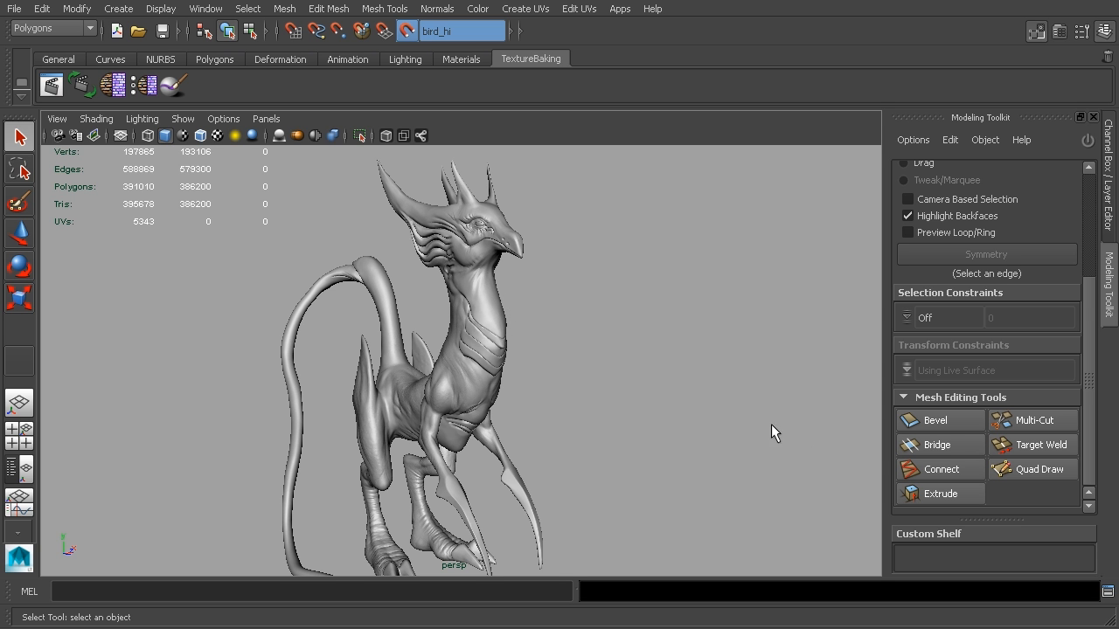
pyautogui.click(1022, 471)
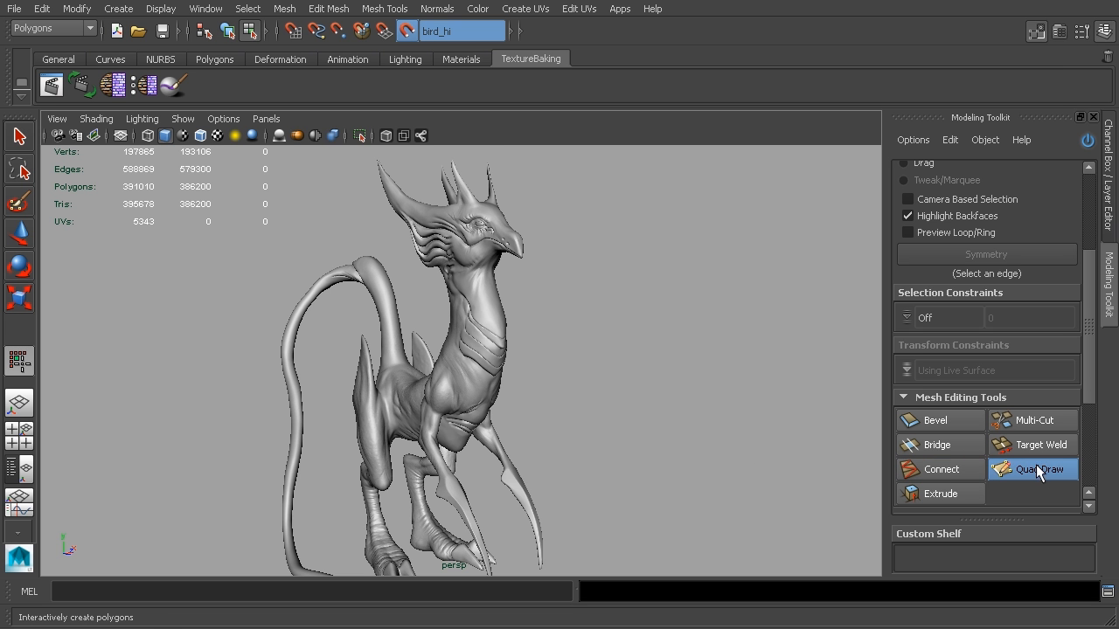
# Step: Place eight Quad Draw points in two rows along the brow above the creature's eye
pyautogui.keyDown('alt'); pyautogui.moveTo(581, 281); pyautogui.dragTo(738, 368); pyautogui.keyUp('alt')
pyautogui.keyDown('alt'); pyautogui.moveTo(738, 368); pyautogui.dragTo(580, 330, button='middle'); pyautogui.keyUp('alt')
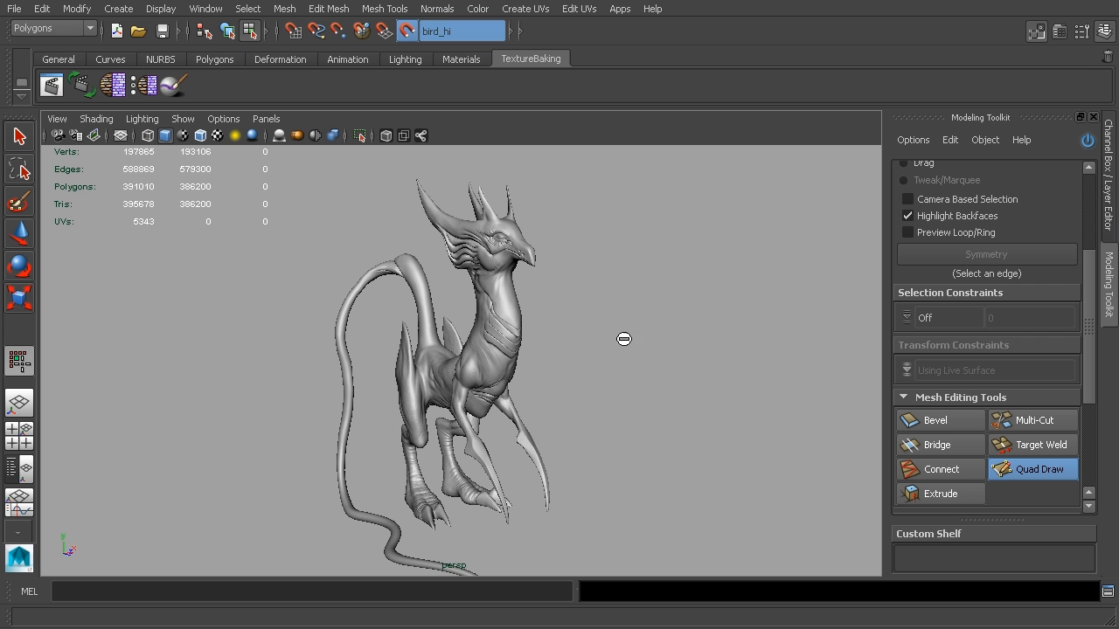
pyautogui.keyDown('alt'); pyautogui.moveTo(627, 342); pyautogui.dragTo(631, 305, button='right'); pyautogui.keyUp('alt')
pyautogui.keyDown('alt'); pyautogui.moveTo(631, 305); pyautogui.dragTo(662, 382, button='middle'); pyautogui.keyUp('alt')
pyautogui.keyDown('alt'); pyautogui.moveTo(661, 382); pyautogui.dragTo(662, 294, button='right'); pyautogui.keyUp('alt')
pyautogui.keyDown('alt'); pyautogui.moveTo(662, 295); pyautogui.dragTo(664, 379, button='middle'); pyautogui.keyUp('alt')
pyautogui.keyDown('alt'); pyautogui.moveTo(664, 379); pyautogui.dragTo(662, 401); pyautogui.keyUp('alt')
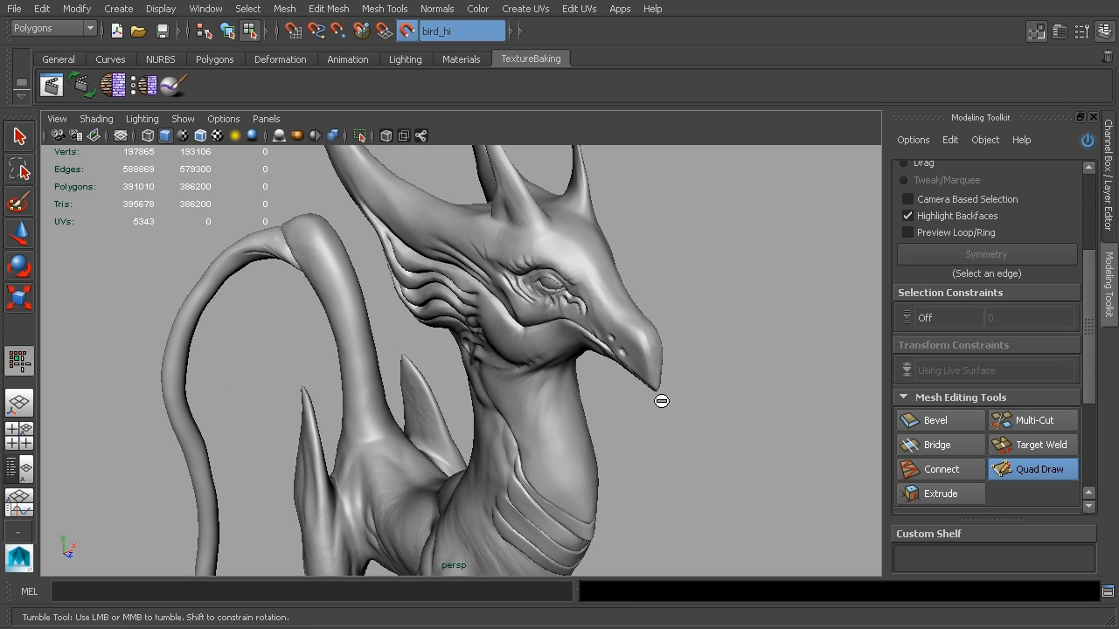
pyautogui.keyDown('alt'); pyautogui.moveTo(662, 401); pyautogui.dragTo(667, 368, button='right'); pyautogui.keyUp('alt')
pyautogui.keyDown('alt'); pyautogui.moveTo(667, 367); pyautogui.dragTo(612, 486, button='middle'); pyautogui.keyUp('alt')
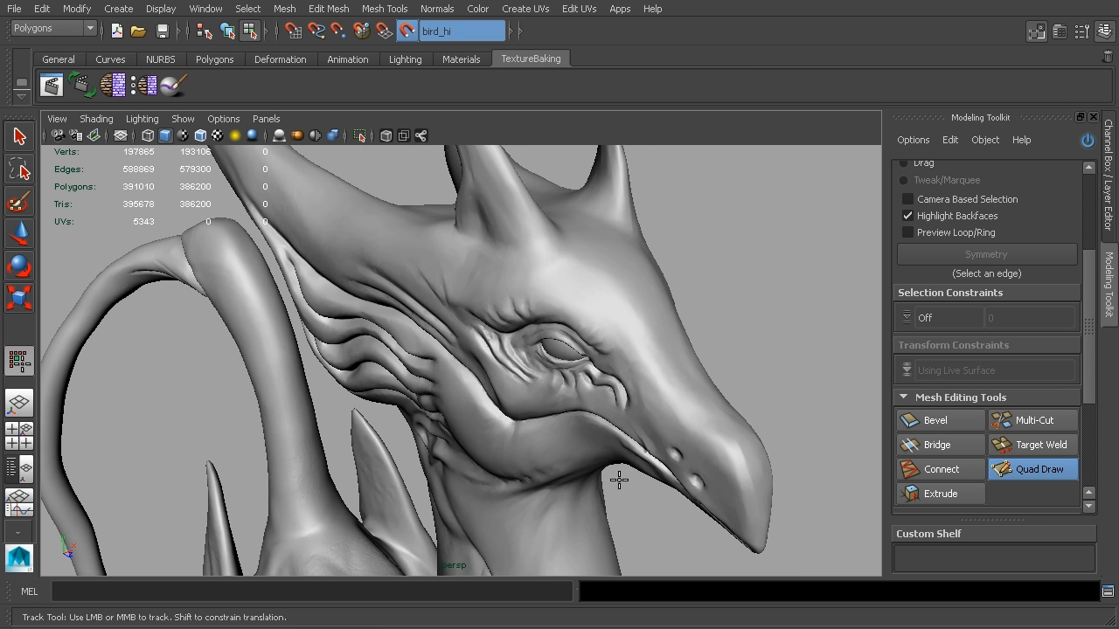
pyautogui.keyDown('alt'); pyautogui.moveTo(612, 485); pyautogui.dragTo(629, 485); pyautogui.keyUp('alt')
pyautogui.keyDown('alt'); pyautogui.moveTo(630, 485); pyautogui.dragTo(587, 535, button='middle'); pyautogui.keyUp('alt')
pyautogui.moveTo(609, 402)
pyautogui.keyDown('alt'); pyautogui.mouseDown()
pyautogui.moveTo(595, 420)
pyautogui.moveTo(587, 402)
pyautogui.moveTo(461, 332)
pyautogui.mouseUp(); pyautogui.keyUp('alt')
pyautogui.click(474, 340)
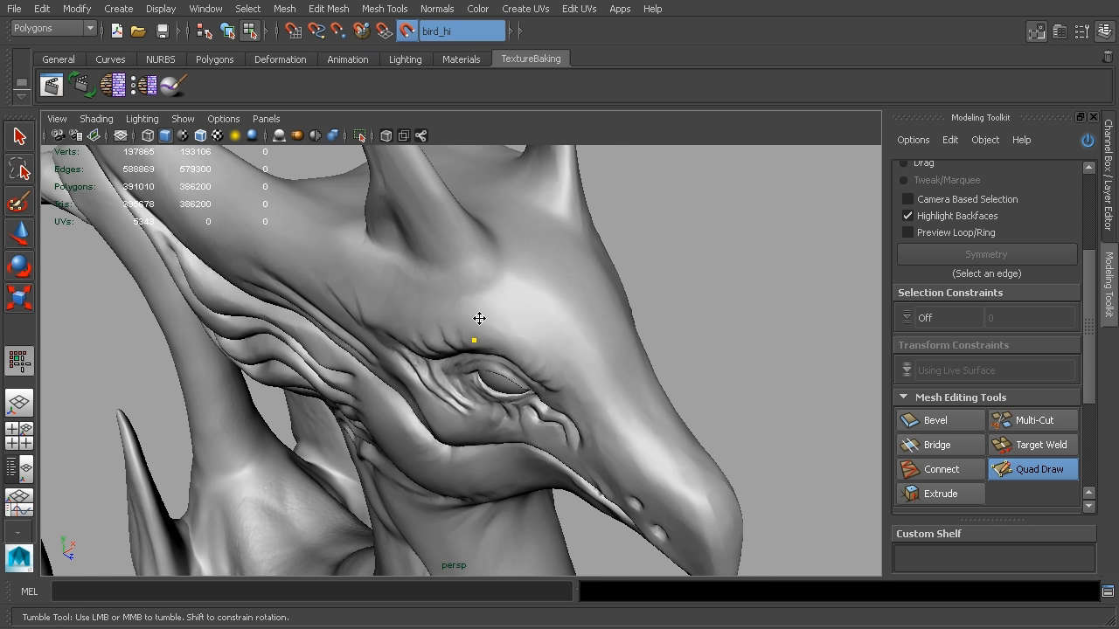
pyautogui.click(481, 308)
pyautogui.click(521, 314)
pyautogui.click(508, 347)
pyautogui.click(530, 373)
pyautogui.click(563, 345)
pyautogui.click(593, 381)
pyautogui.click(566, 402)
# Step: Place two rows of Quad Draw points along the creature's upper lip, below the eye
pyautogui.keyDown('alt'); pyautogui.moveTo(647, 452); pyautogui.dragTo(556, 312); pyautogui.keyUp('alt')
pyautogui.keyDown('alt'); pyautogui.moveTo(524, 358); pyautogui.dragTo(674, 263, button='middle'); pyautogui.keyUp('alt')
pyautogui.click(519, 247)
pyautogui.click(555, 256)
pyautogui.click(555, 280)
pyautogui.click(517, 287)
pyautogui.click(489, 257)
pyautogui.click(485, 298)
pyautogui.click(460, 270)
pyautogui.click(463, 309)
pyautogui.click(435, 284)
pyautogui.click(440, 324)
pyautogui.click(406, 322)
# Step: Adjust the upper brow points, fill the brow with three quads, and extend the strip by two quads toward the back of the head
pyautogui.moveTo(577, 305)
pyautogui.keyDown('alt'); pyautogui.mouseDown()
pyautogui.moveTo(582, 288)
pyautogui.moveTo(540, 463)
pyautogui.moveTo(582, 274)
pyautogui.moveTo(559, 360)
pyautogui.moveTo(565, 393)
pyautogui.moveTo(575, 388)
pyautogui.moveTo(552, 388)
pyautogui.moveTo(595, 371)
pyautogui.mouseUp(); pyautogui.keyUp('alt')
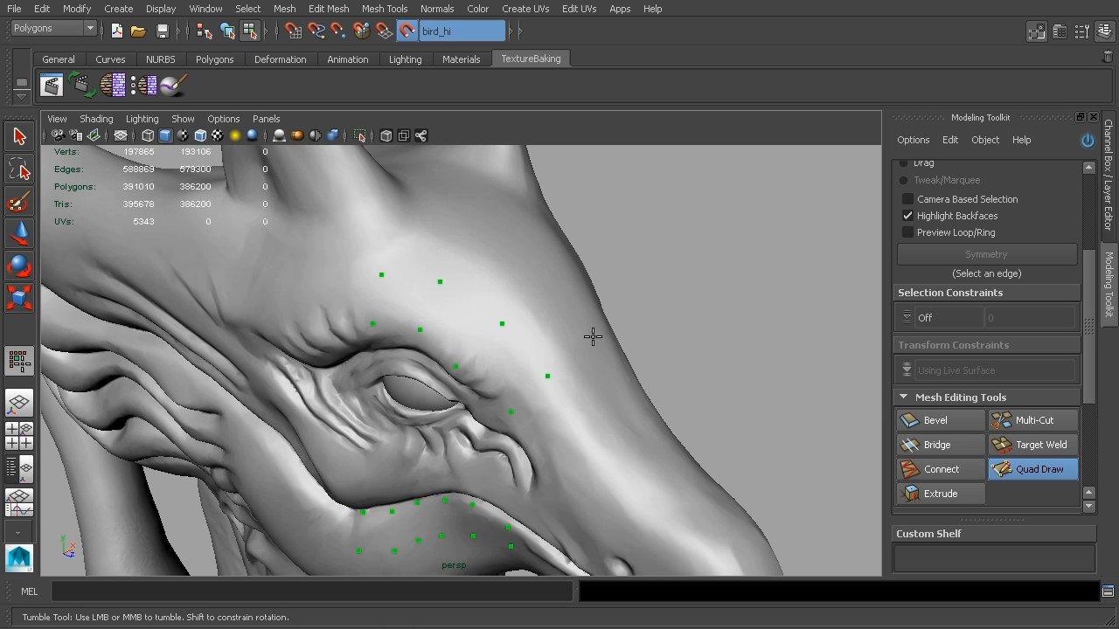
pyautogui.keyDown('shift'); pyautogui.click(393, 290); pyautogui.keyUp('shift')
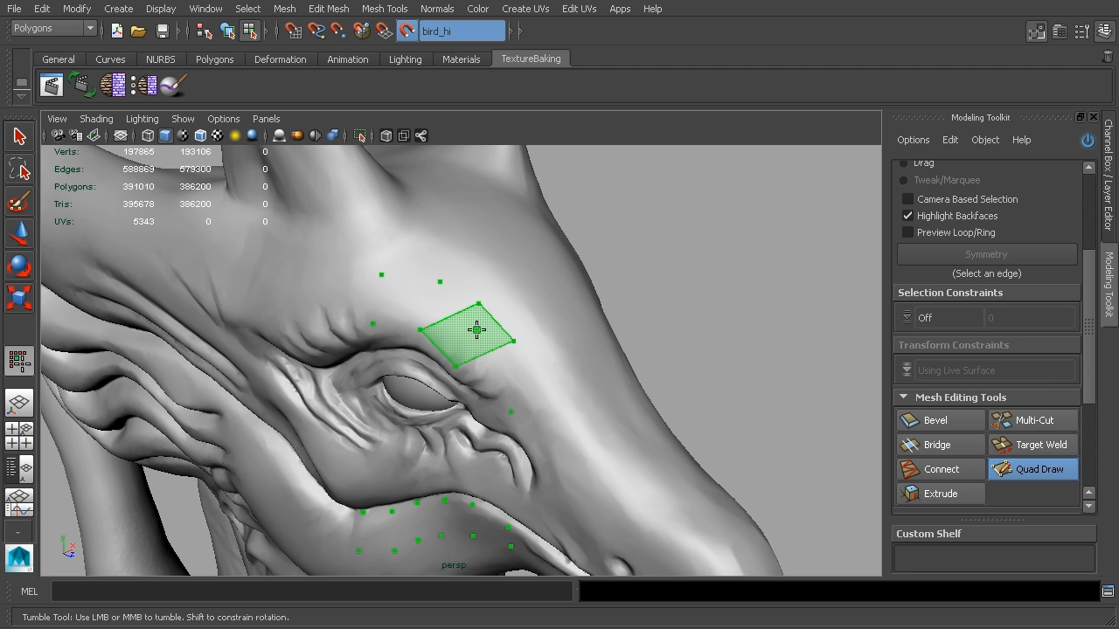
pyautogui.click(550, 375)
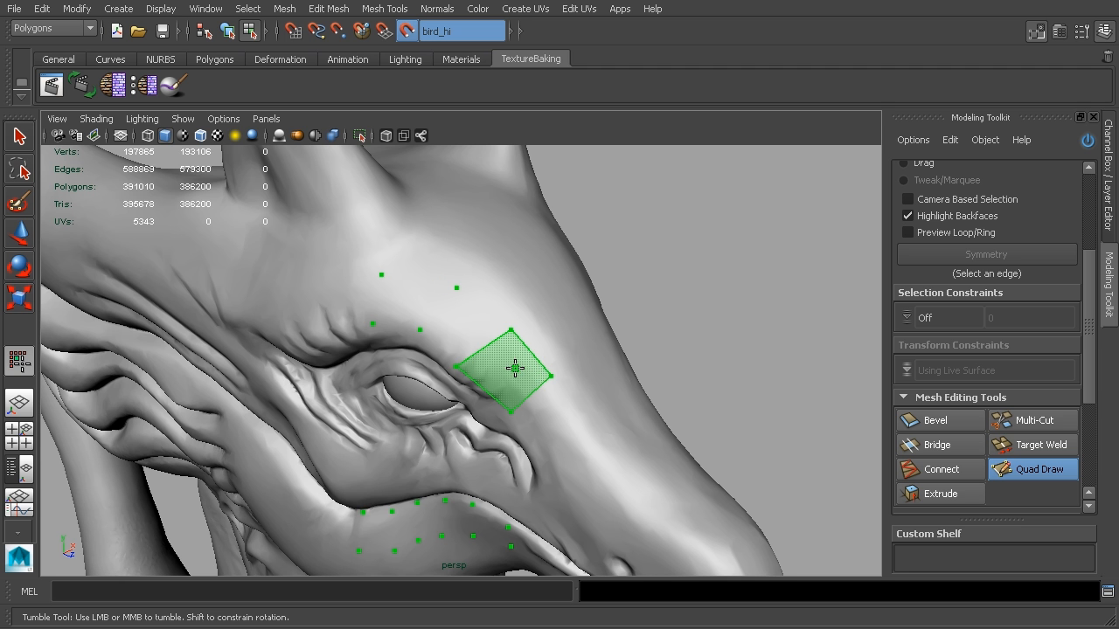
pyautogui.keyDown('shift'); pyautogui.click(510, 370); pyautogui.keyUp('shift')
pyautogui.keyDown('shift'); pyautogui.click(463, 325); pyautogui.keyUp('shift')
pyautogui.keyDown('shift'); pyautogui.click(407, 304); pyautogui.keyUp('shift')
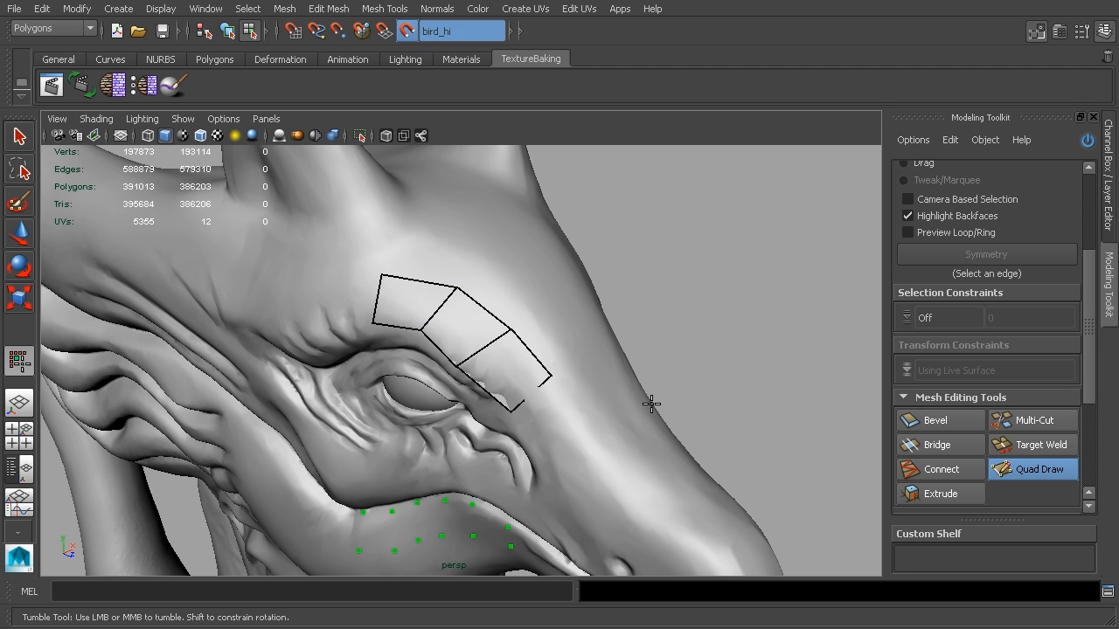
pyautogui.keyDown('shift'); pyautogui.click(355, 306); pyautogui.keyUp('shift')
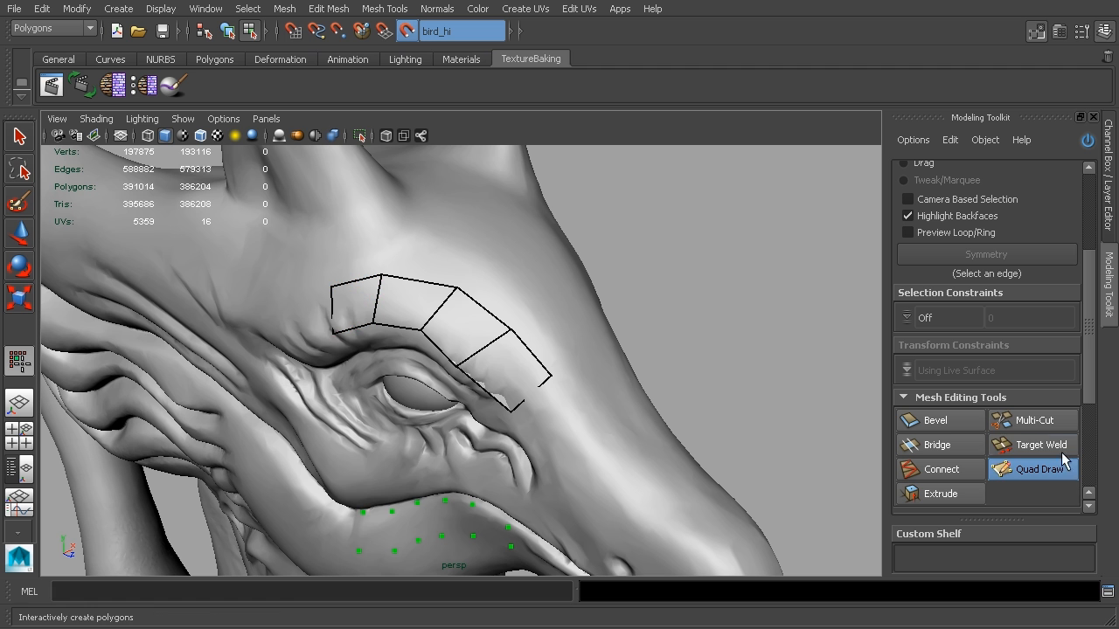
pyautogui.keyDown('shift'); pyautogui.click(315, 316); pyautogui.keyUp('shift')
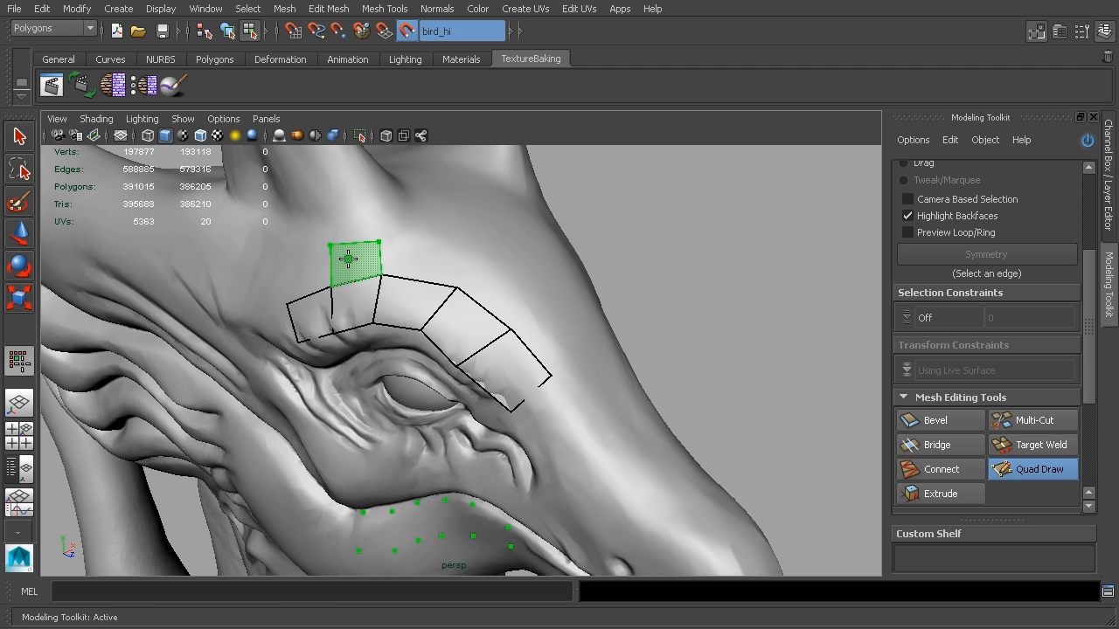
# Step: Build a second row of four quads above the existing strip over the creature's brow with Quad Draw
pyautogui.keyDown('shift'); pyautogui.click(369, 260); pyautogui.keyUp('shift')
pyautogui.click(465, 257)
pyautogui.keyDown('shift'); pyautogui.click(437, 255); pyautogui.keyUp('shift')
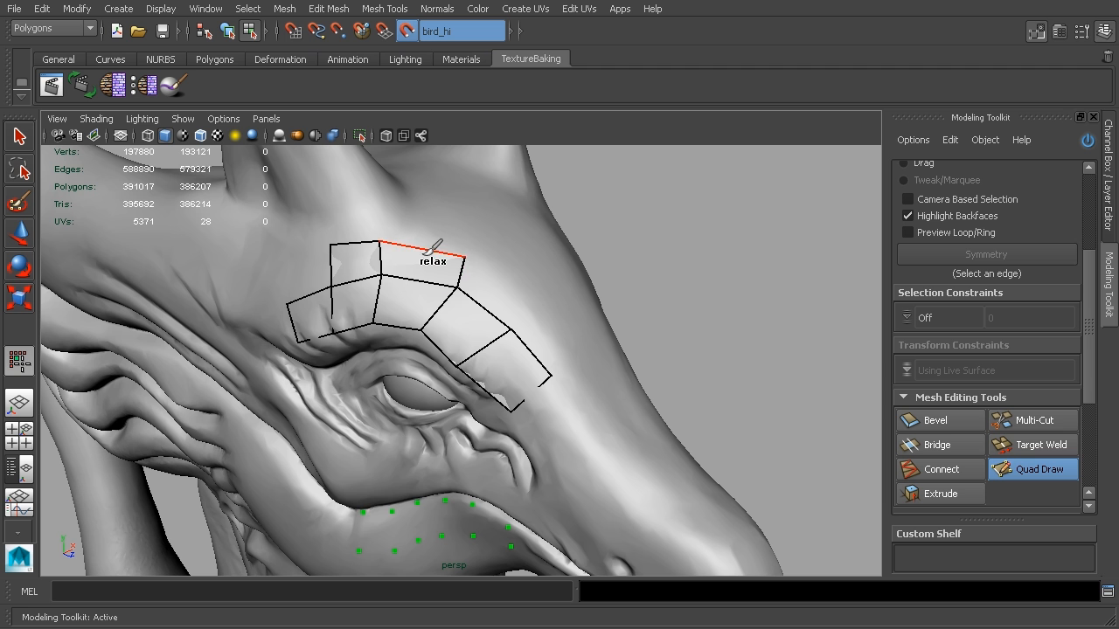
pyautogui.keyDown('shift'); pyautogui.click(517, 302); pyautogui.keyUp('shift')
pyautogui.click(580, 361)
pyautogui.keyDown('shift'); pyautogui.click(544, 336); pyautogui.keyUp('shift')
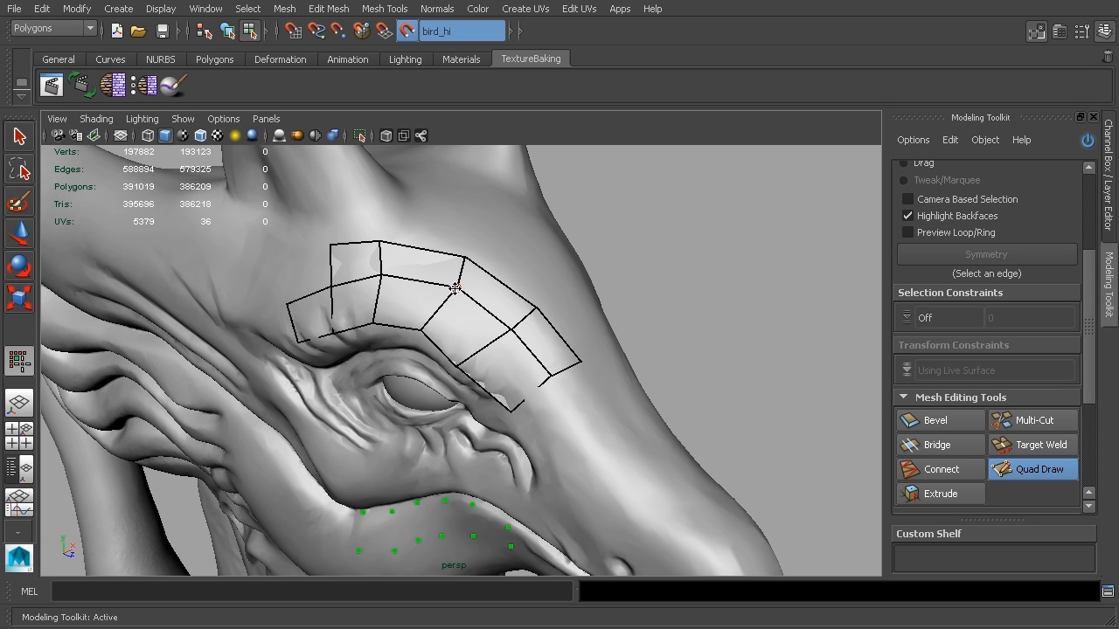
# Step: Relax the edge line between the two quad rows and tweak vertices on the strip's inner and outer borders
pyautogui.moveTo(453, 289); pyautogui.dragTo(449, 292)
pyautogui.moveTo(382, 275)
pyautogui.mouseDown()
pyautogui.moveTo(475, 305)
pyautogui.moveTo(525, 367)
pyautogui.moveTo(556, 374)
pyautogui.moveTo(500, 320)
pyautogui.moveTo(449, 294)
pyautogui.moveTo(418, 328)
pyautogui.moveTo(442, 299)
pyautogui.moveTo(342, 288)
pyautogui.mouseUp()
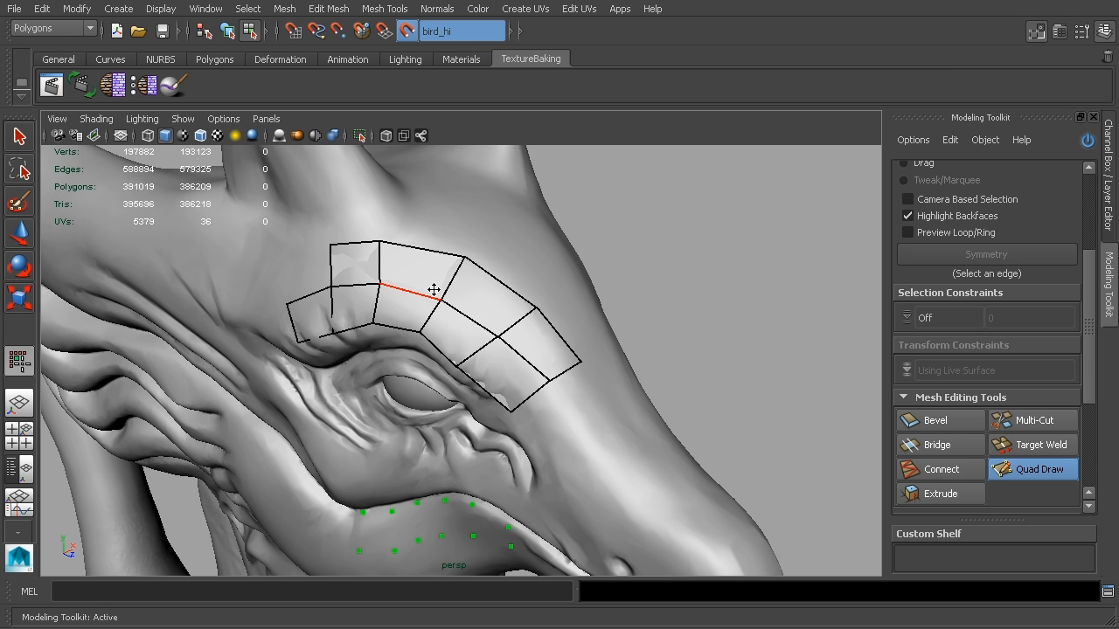
pyautogui.moveTo(509, 281)
pyautogui.keyDown('alt'); pyautogui.mouseDown()
pyautogui.moveTo(519, 307)
pyautogui.moveTo(464, 322)
pyautogui.moveTo(455, 303)
pyautogui.mouseUp(); pyautogui.keyUp('alt')
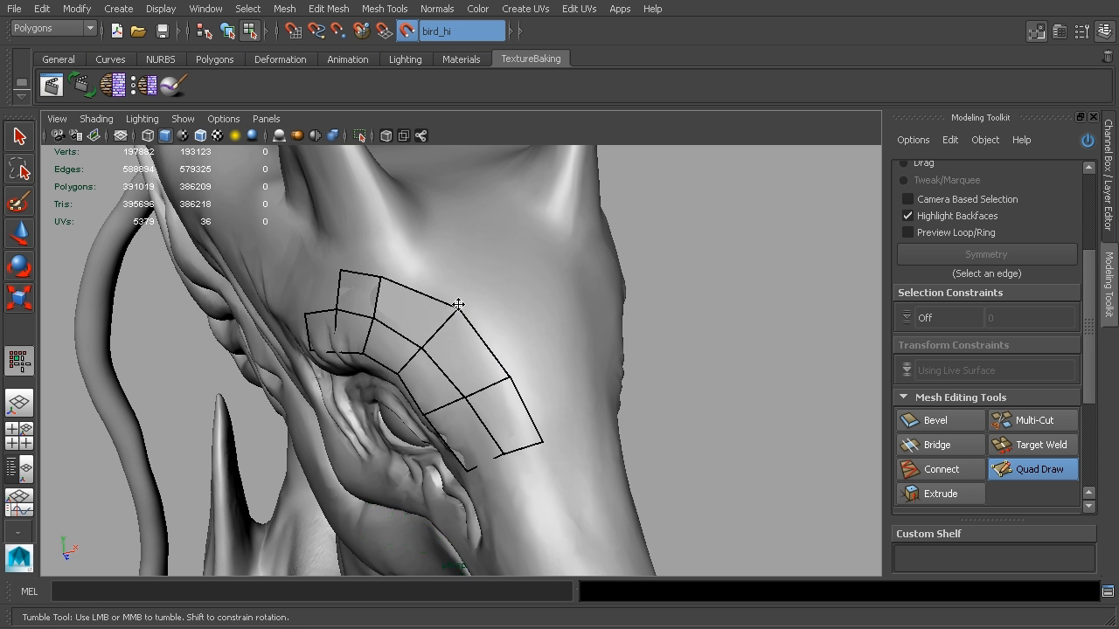
pyautogui.moveTo(489, 345)
pyautogui.keyDown('alt'); pyautogui.mouseDown()
pyautogui.moveTo(522, 342)
pyautogui.moveTo(478, 347)
pyautogui.mouseUp(); pyautogui.keyUp('alt')
pyautogui.moveTo(414, 385); pyautogui.dragTo(427, 393)
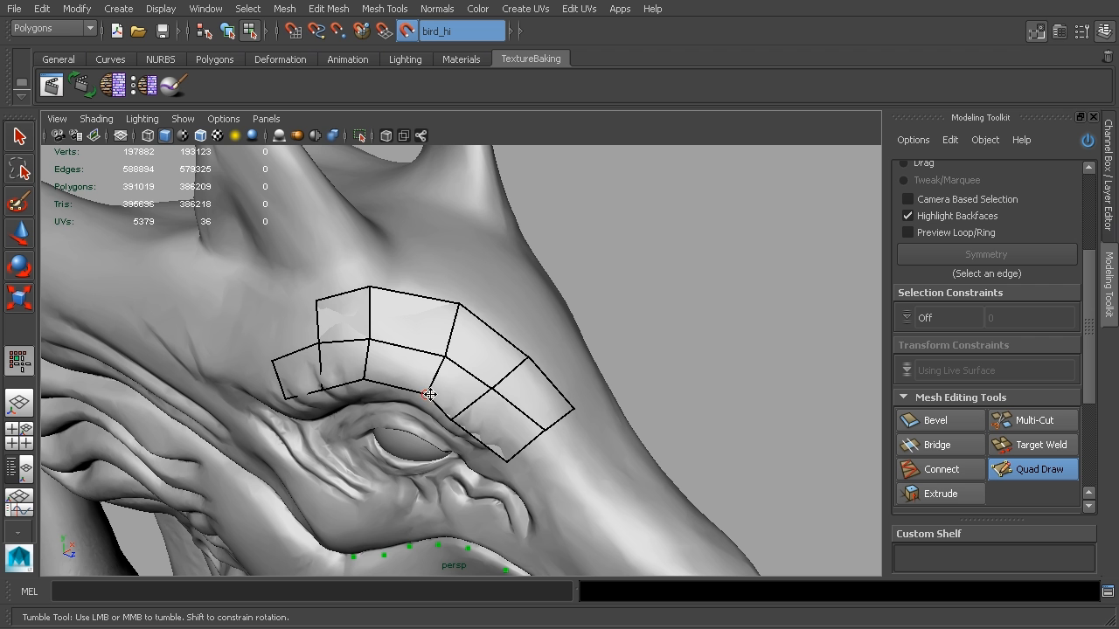
pyautogui.moveTo(459, 304); pyautogui.dragTo(481, 312)
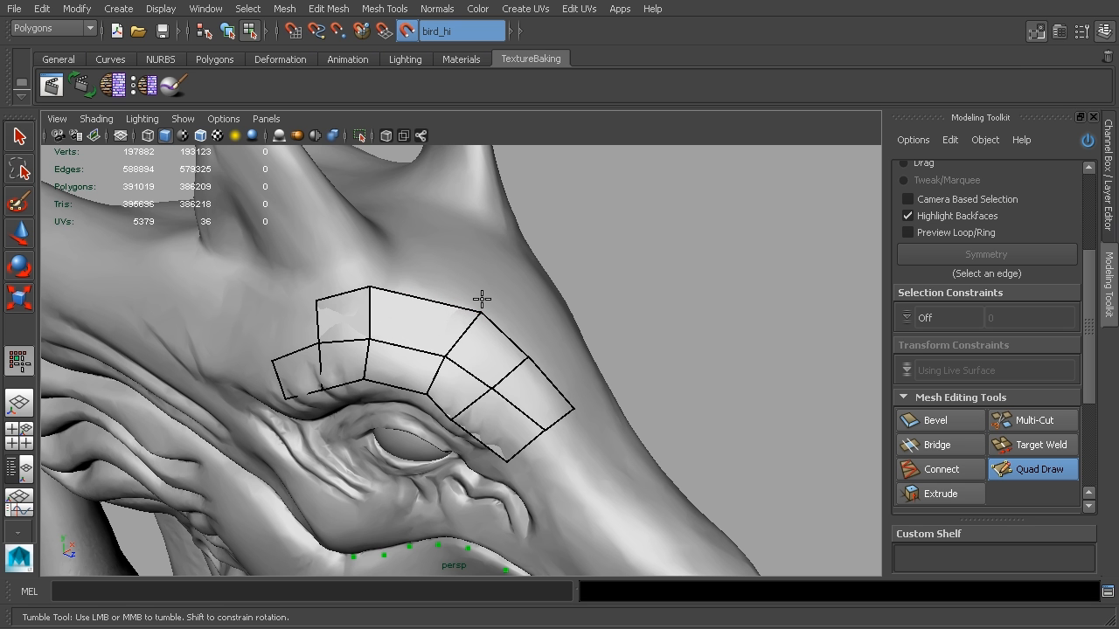
# Step: Insert a crosswise edge loop through the wide quads above the eye and relax the vertices around it
pyautogui.keyDown('alt'); pyautogui.moveTo(516, 376); pyautogui.dragTo(473, 382); pyautogui.keyUp('alt')
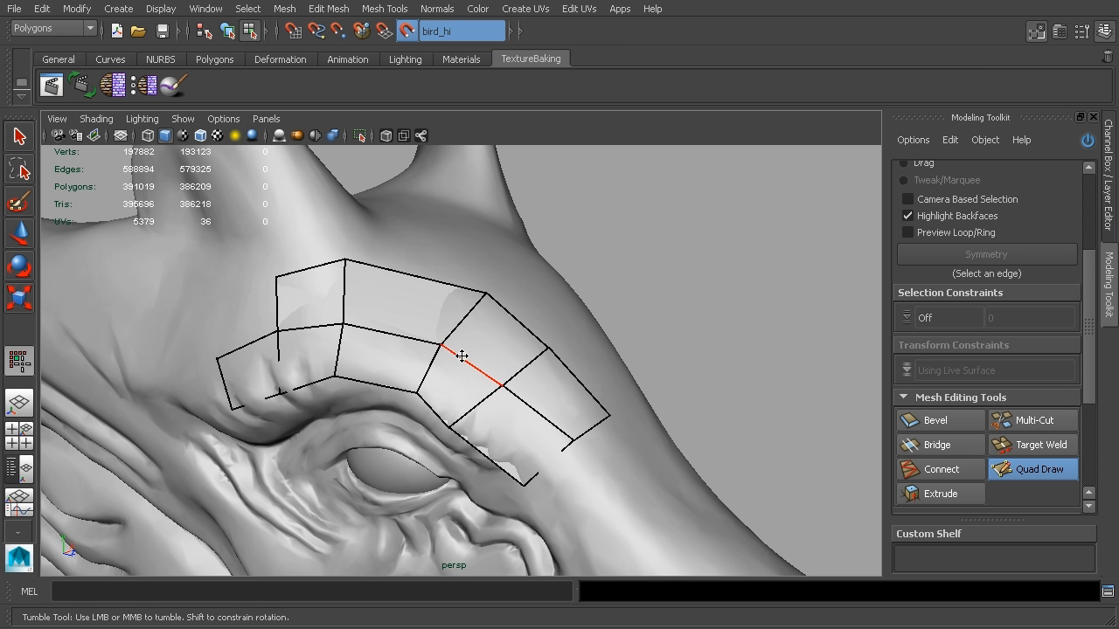
pyautogui.press('ctrl')
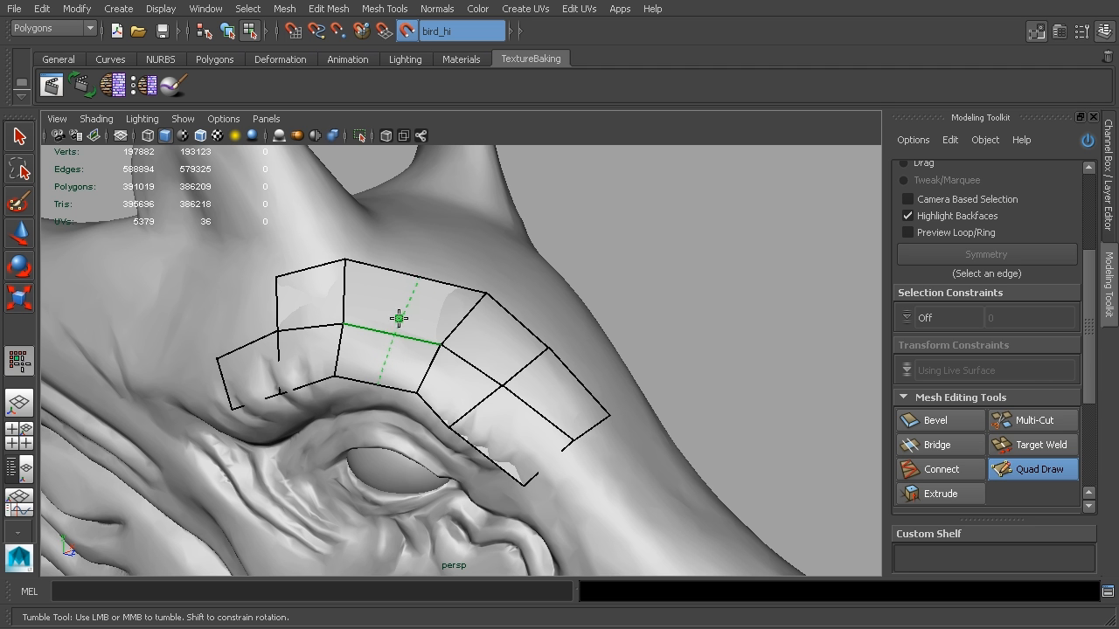
pyautogui.keyDown('ctrl'); pyautogui.click(392, 331); pyautogui.keyUp('ctrl')
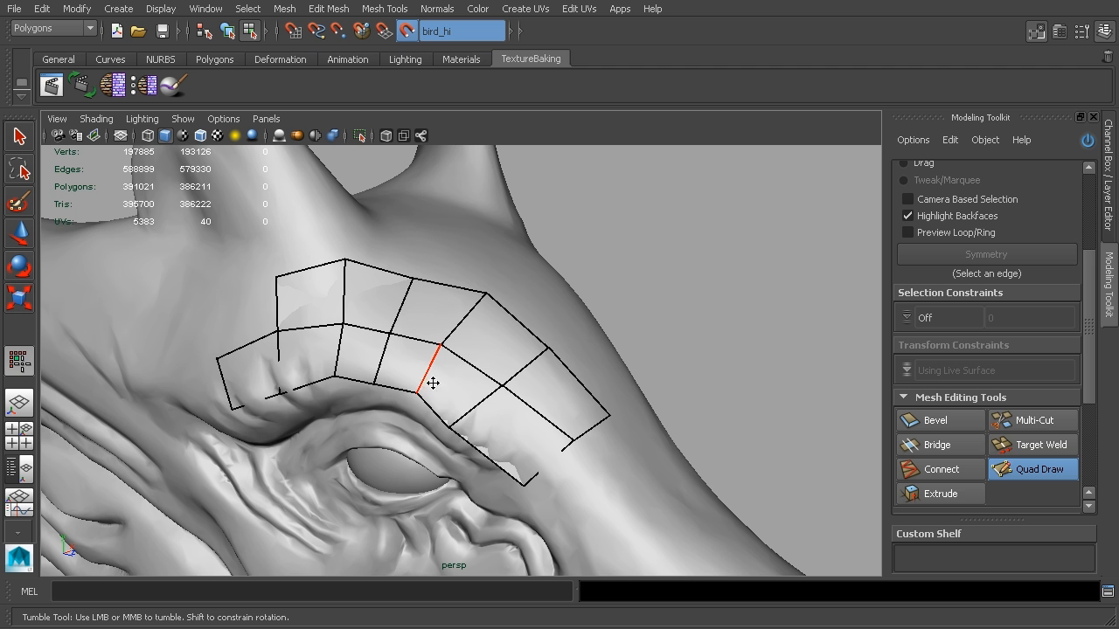
pyautogui.moveTo(389, 336)
pyautogui.keyDown('shift'); pyautogui.mouseDown()
pyautogui.moveTo(344, 317)
pyautogui.moveTo(437, 329)
pyautogui.moveTo(387, 317)
pyautogui.moveTo(434, 368)
pyautogui.mouseUp(); pyautogui.keyUp('shift')
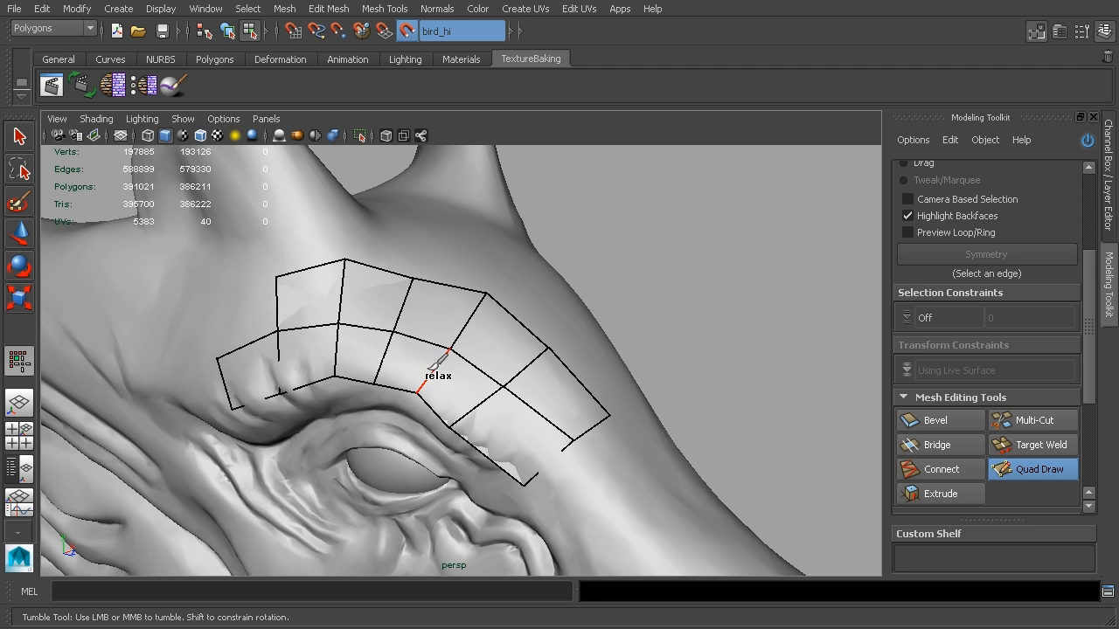
# Step: Reposition the upper and lower border vertices of the brow strip to even out its quads
pyautogui.moveTo(413, 279); pyautogui.dragTo(418, 267)
pyautogui.moveTo(345, 260); pyautogui.dragTo(346, 266)
pyautogui.moveTo(488, 292); pyautogui.dragTo(491, 297)
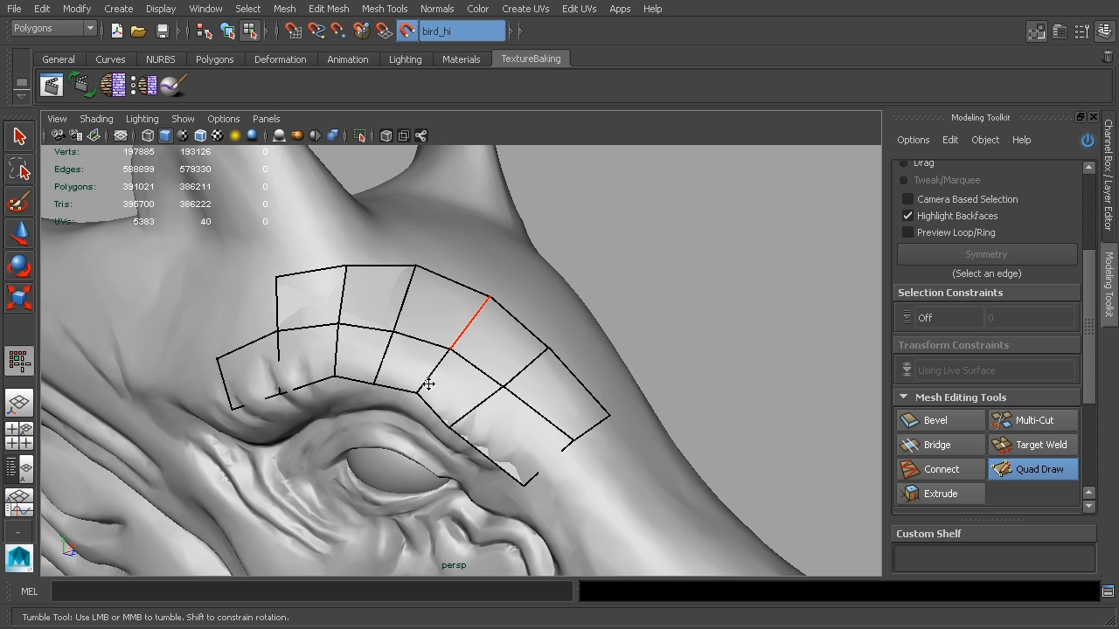
pyautogui.moveTo(417, 392); pyautogui.dragTo(459, 427)
pyautogui.moveTo(524, 486); pyautogui.dragTo(524, 473)
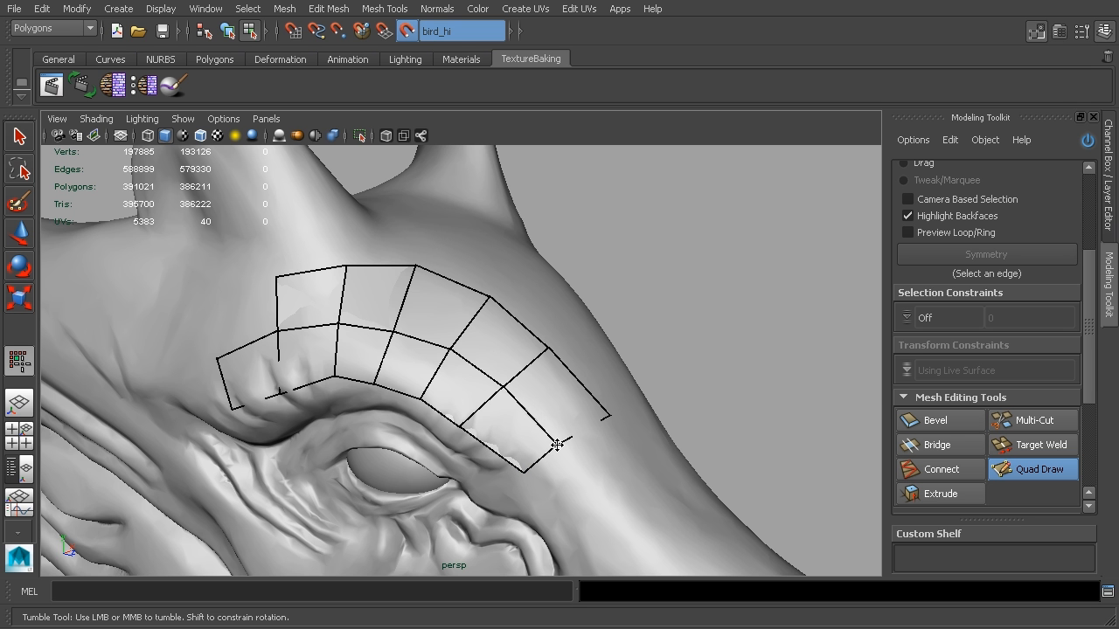
# Step: Insert a lengthwise edge loop through the upper quad row, delete it, and insert it again
pyautogui.keyDown('alt'); pyautogui.moveTo(594, 439); pyautogui.dragTo(584, 458); pyautogui.keyUp('alt')
pyautogui.keyDown('alt'); pyautogui.moveTo(584, 458); pyautogui.dragTo(575, 453, button='right'); pyautogui.keyUp('alt')
pyautogui.keyDown('alt'); pyautogui.moveTo(575, 452); pyautogui.dragTo(607, 442); pyautogui.keyUp('alt')
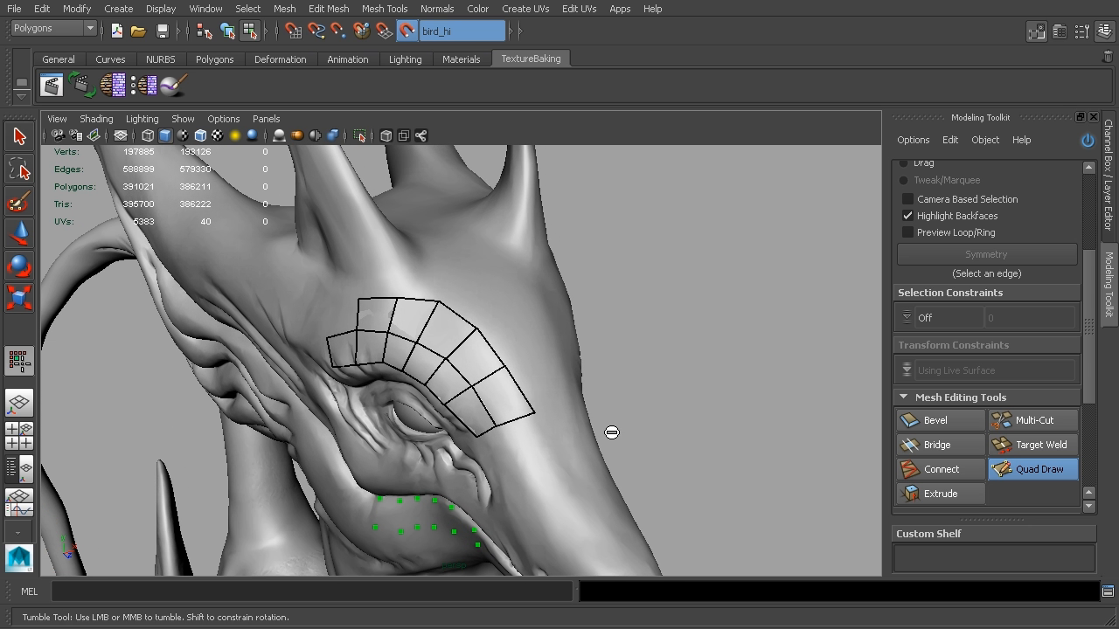
pyautogui.keyDown('alt'); pyautogui.moveTo(565, 402); pyautogui.dragTo(545, 396); pyautogui.keyUp('alt')
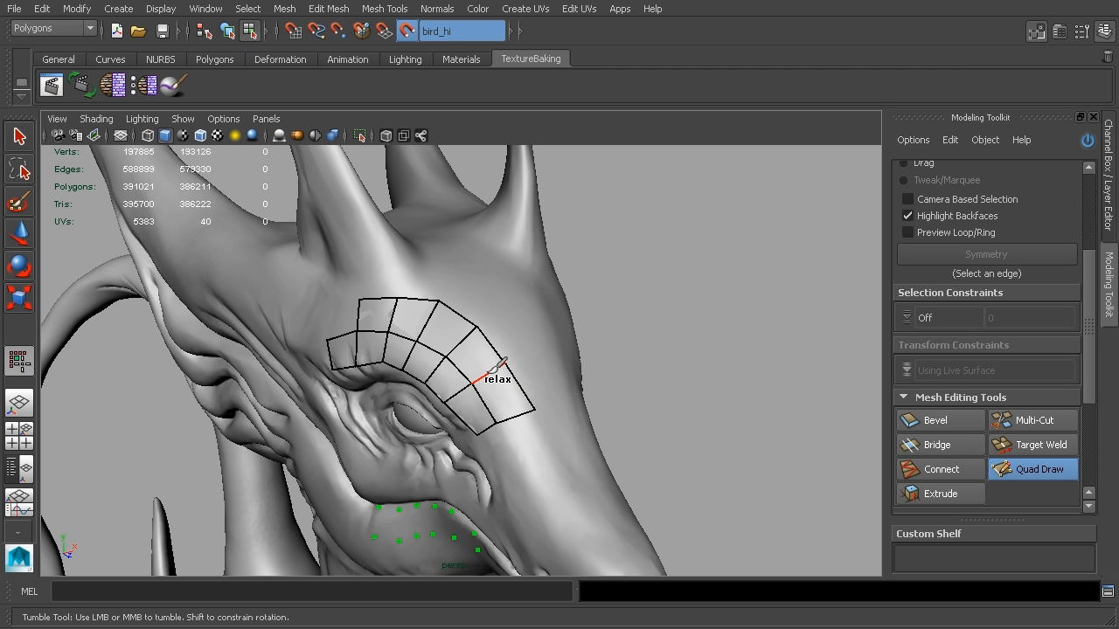
pyautogui.keyDown('alt'); pyautogui.moveTo(560, 384); pyautogui.dragTo(569, 417); pyautogui.keyUp('alt')
pyautogui.scroll(3, 568, 411)
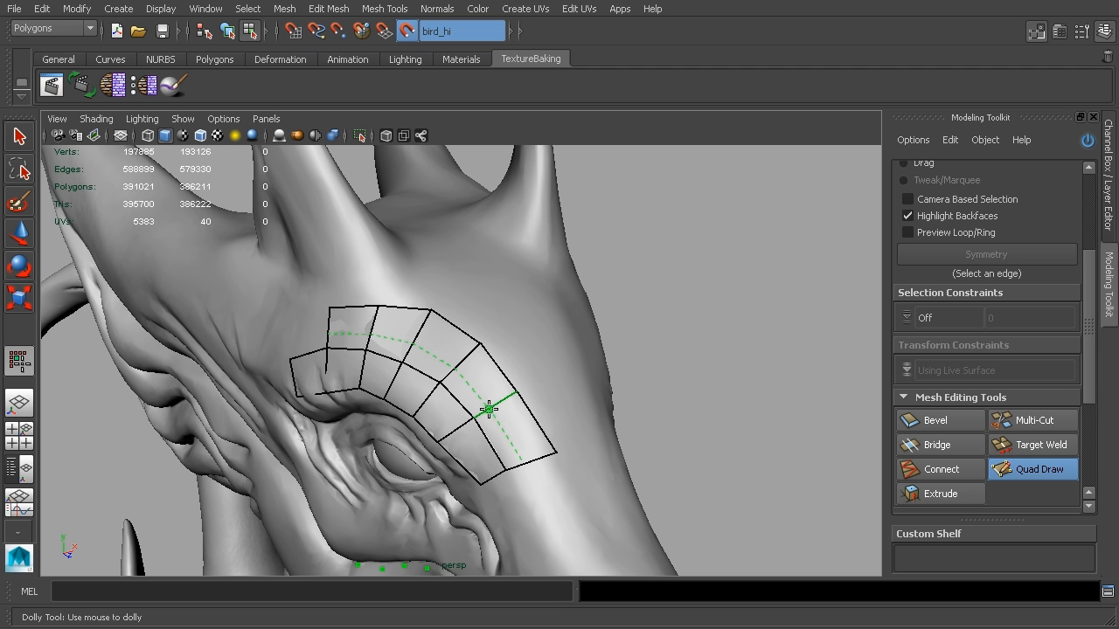
pyautogui.keyDown('ctrl'); pyautogui.click(488, 411); pyautogui.keyUp('ctrl')
pyautogui.keyDown('ctrl'); pyautogui.keyDown('shift'); pyautogui.click(517, 413); pyautogui.keyUp('shift'); pyautogui.keyUp('ctrl')
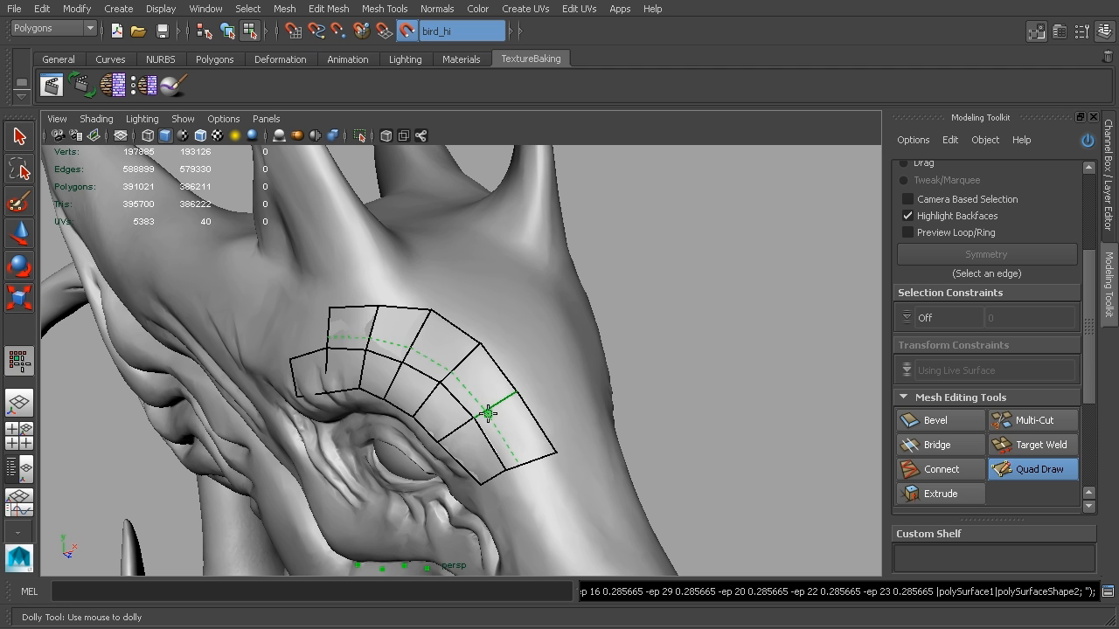
pyautogui.keyDown('ctrl'); pyautogui.click(492, 411); pyautogui.keyUp('ctrl')
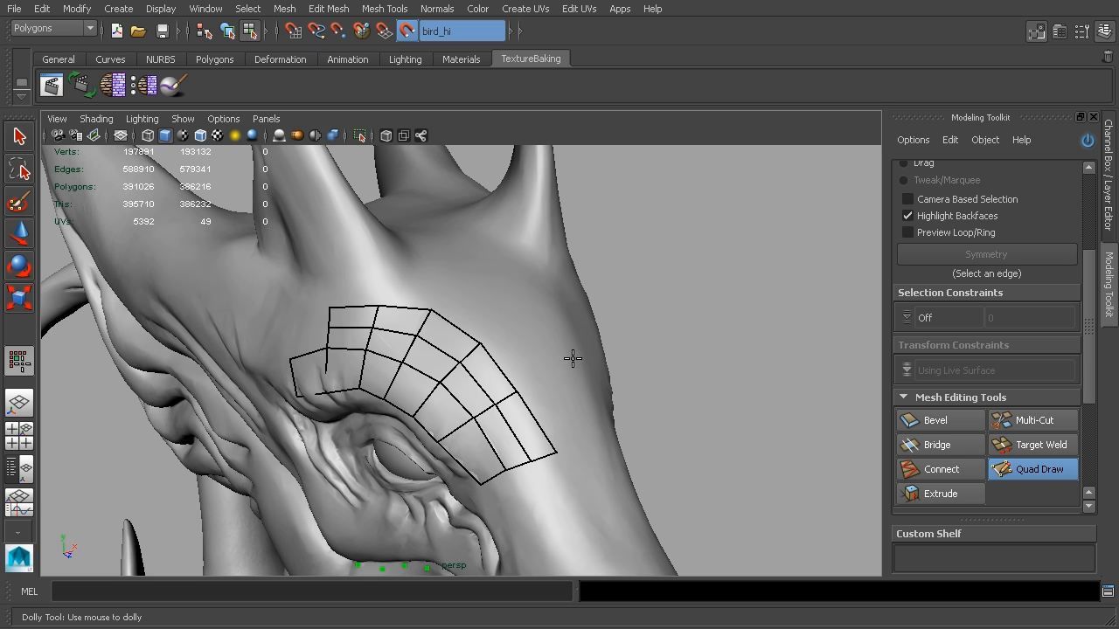
# Step: Review the Quad Draw mouse and key assignments in the Modeling Toolkit preferences, then close the preferences
pyautogui.click(911, 140)
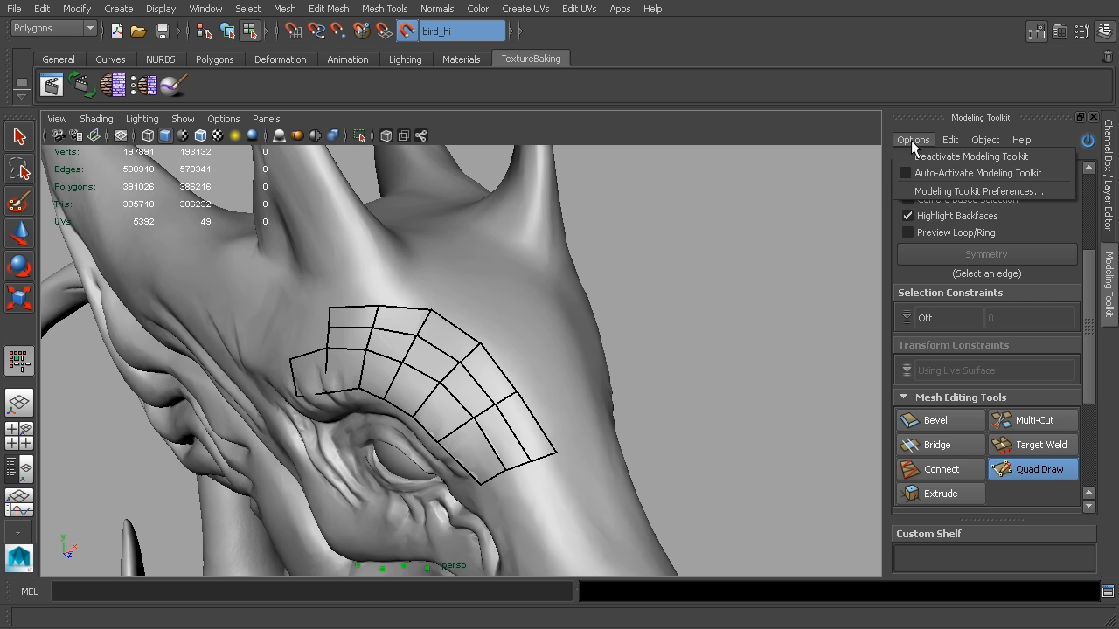
pyautogui.click(930, 189)
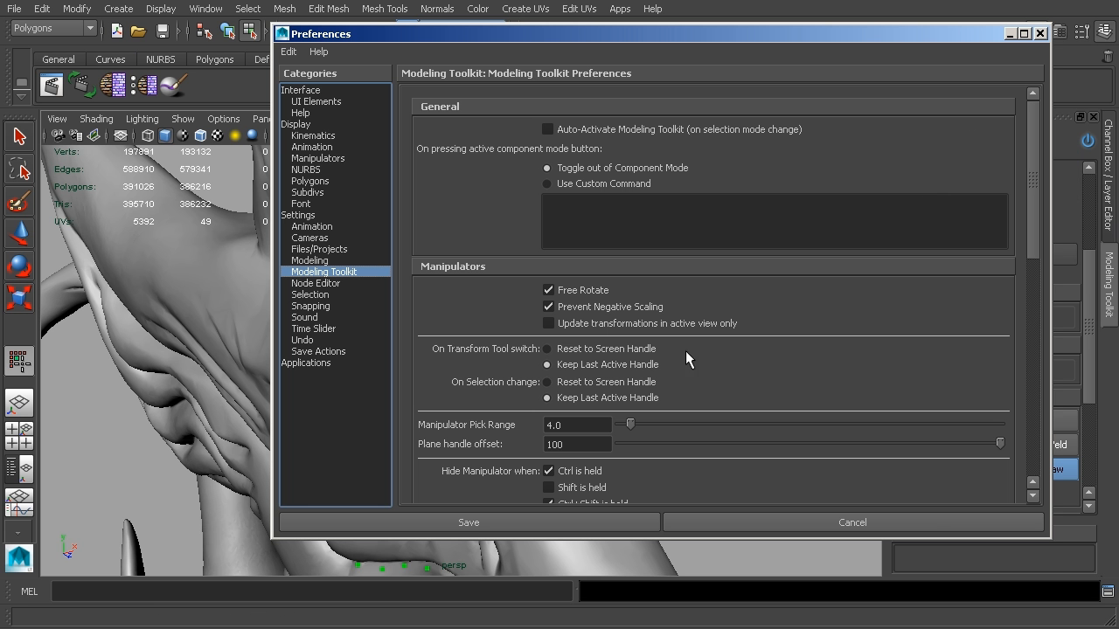
pyautogui.moveTo(1032, 202); pyautogui.dragTo(1031, 418)
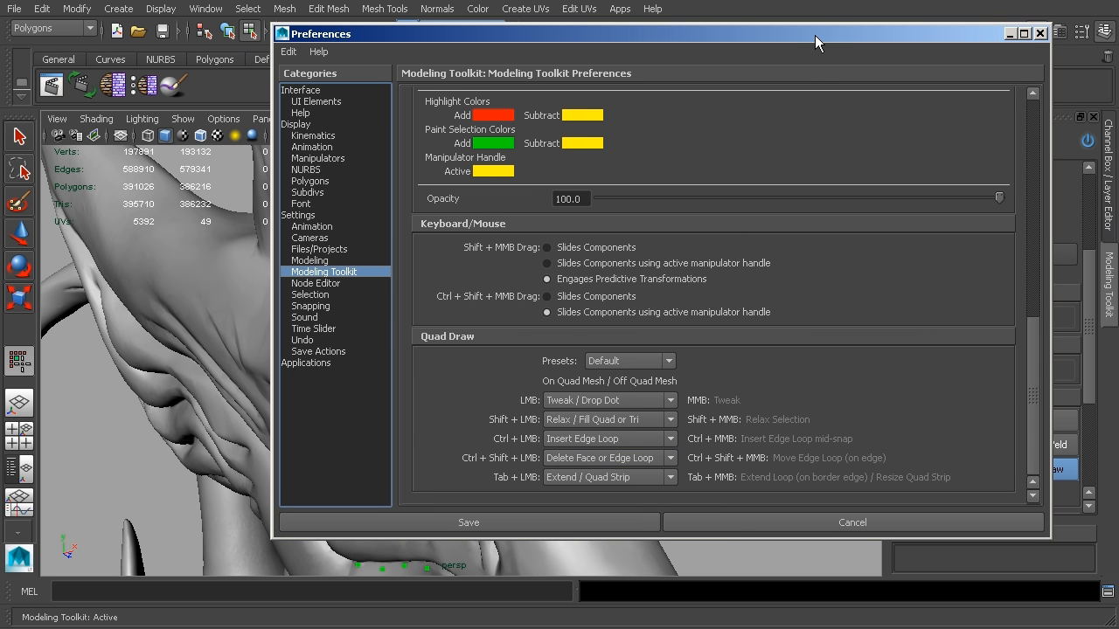
pyautogui.moveTo(815, 35); pyautogui.dragTo(823, 34)
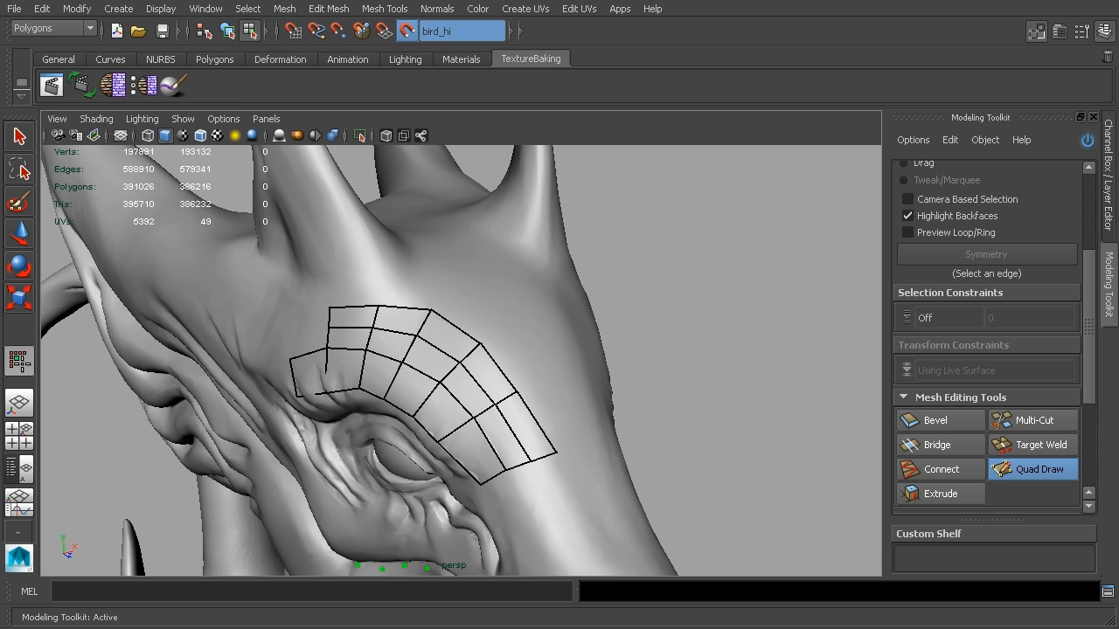
# Step: Delete the crosswise edge loop above the eye and insert two new crosswise loops in the widened quads
pyautogui.scroll(5, 459, 374)
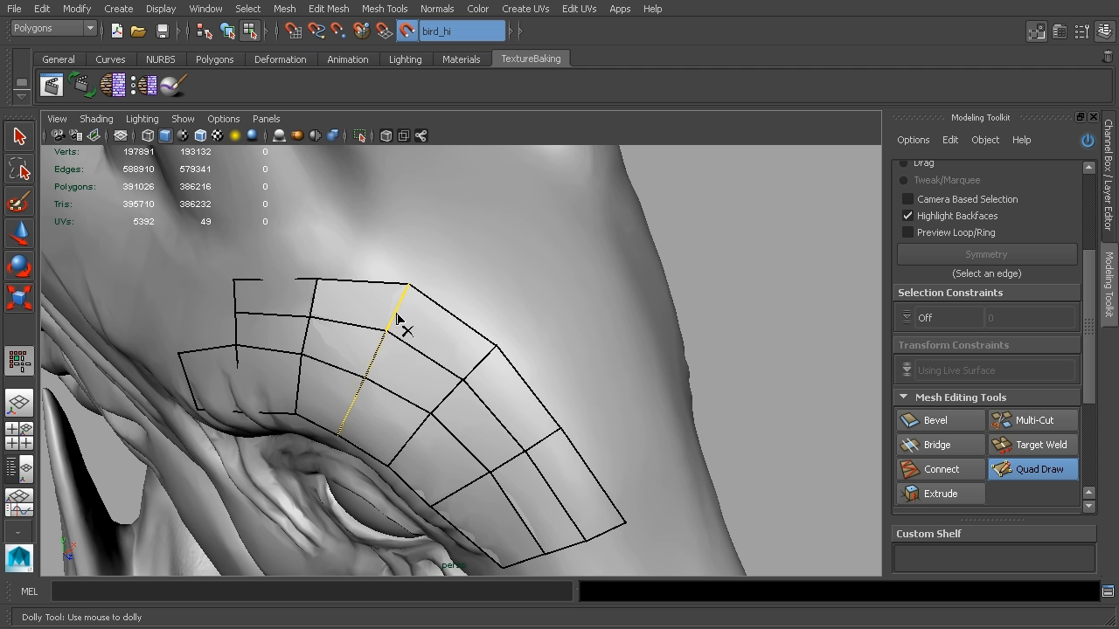
pyautogui.keyDown('ctrl'); pyautogui.keyDown('shift'); pyautogui.click(397, 328); pyautogui.keyUp('shift'); pyautogui.keyUp('ctrl')
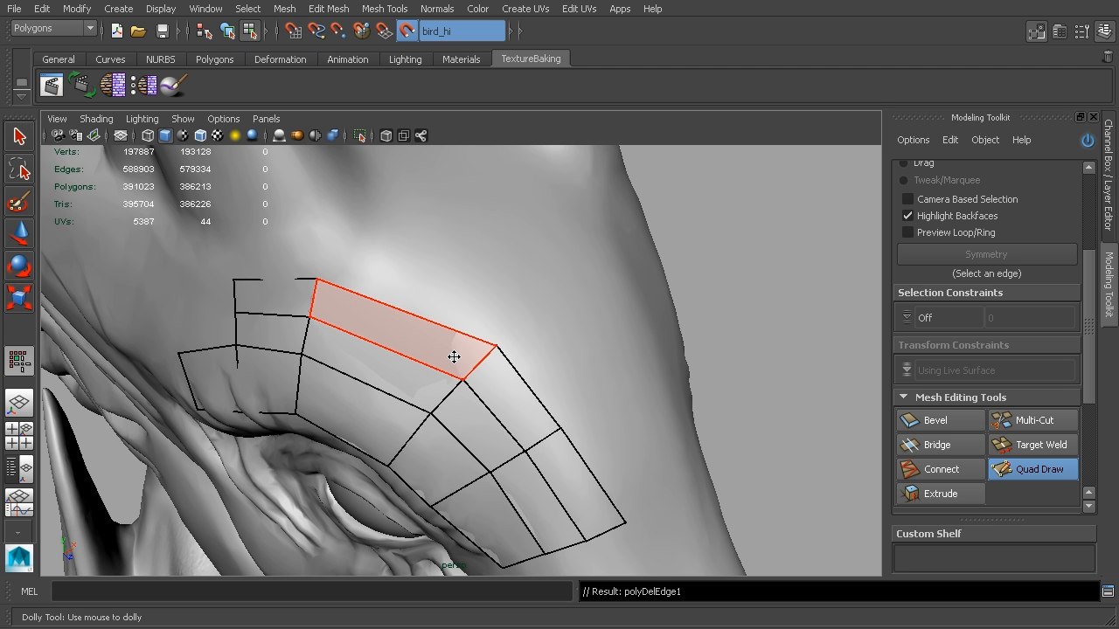
pyautogui.keyDown('ctrl'); pyautogui.click(354, 321); pyautogui.keyUp('ctrl')
pyautogui.keyDown('ctrl'); pyautogui.click(428, 337); pyautogui.keyUp('ctrl')
# Step: Even out the vertices along the two new crosswise loops and insert a lengthwise edge loop through the lower quad row
pyautogui.moveTo(429, 350)
pyautogui.keyDown('shift'); pyautogui.mouseDown()
pyautogui.moveTo(394, 312)
pyautogui.moveTo(437, 304)
pyautogui.mouseUp(); pyautogui.keyUp('shift')
pyautogui.moveTo(369, 299); pyautogui.dragTo(377, 281)
pyautogui.moveTo(359, 336); pyautogui.dragTo(368, 321)
pyautogui.moveTo(410, 358); pyautogui.dragTo(421, 343)
pyautogui.moveTo(387, 394); pyautogui.dragTo(404, 384)
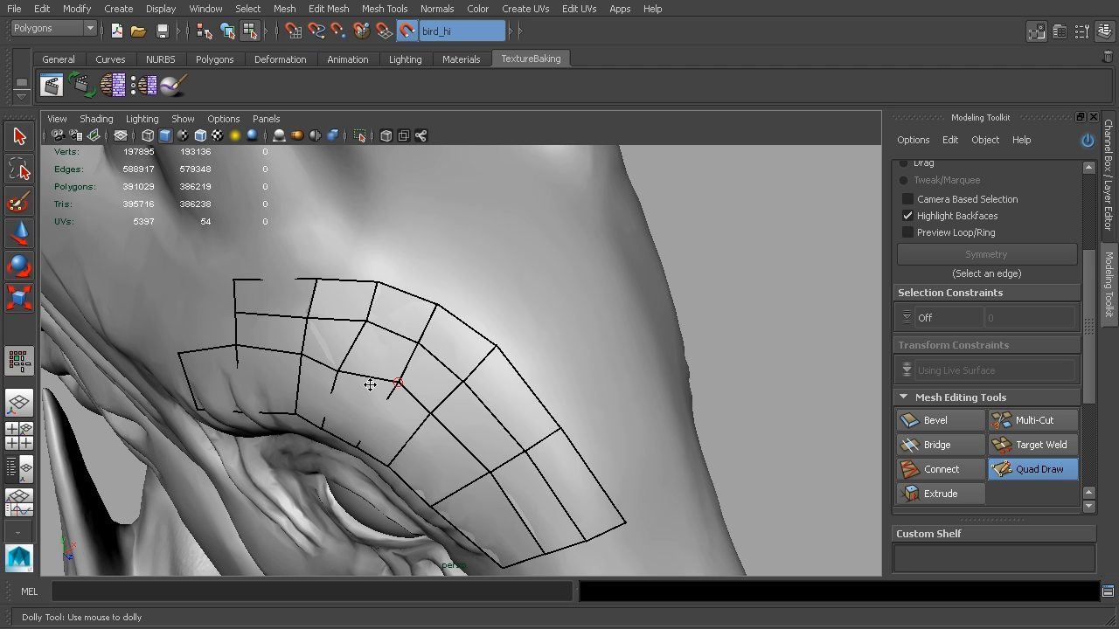
pyautogui.moveTo(338, 371); pyautogui.dragTo(398, 387)
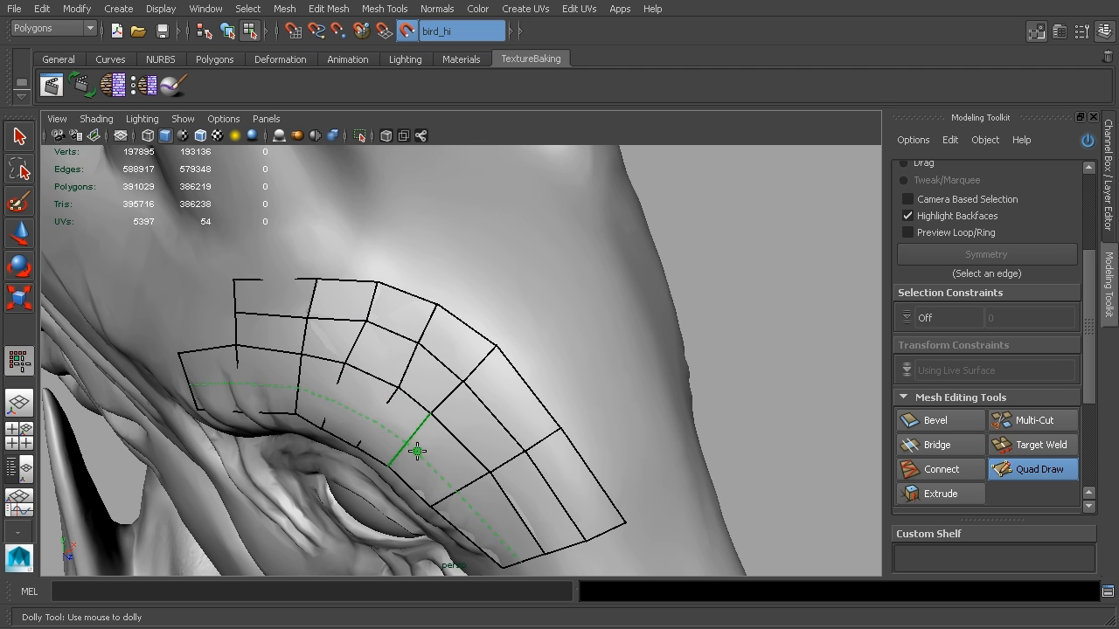
pyautogui.keyDown('ctrl'); pyautogui.click(408, 439); pyautogui.keyUp('ctrl')
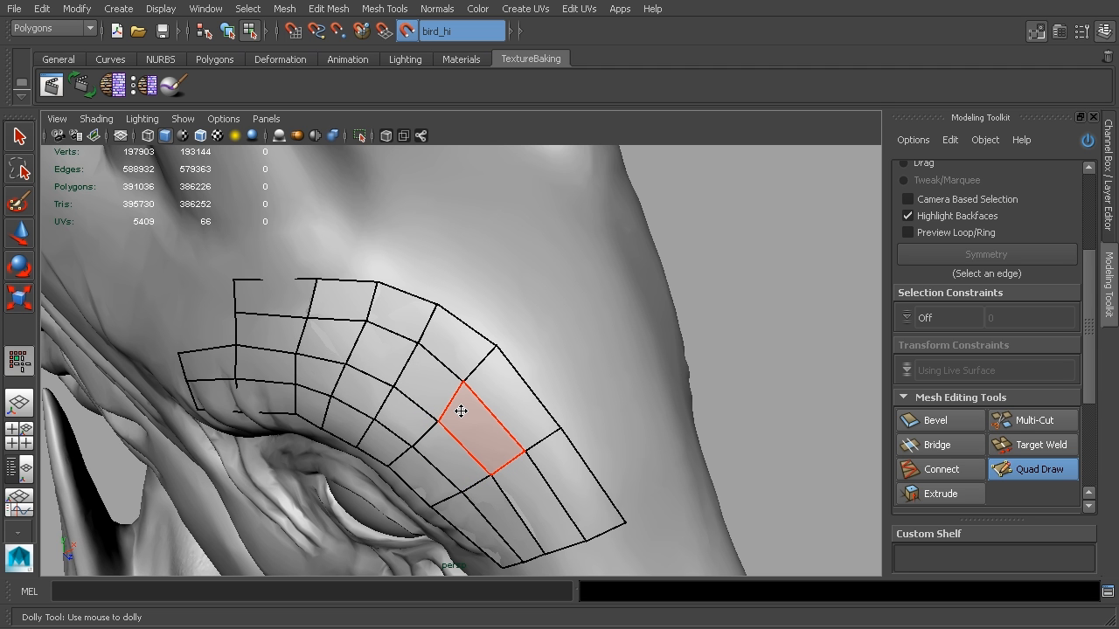
# Step: Try deleting faces and inserting another edge loop on the brow mesh, undoing the changes
pyautogui.keyDown('ctrl'); pyautogui.keyDown('shift'); pyautogui.click(498, 351); pyautogui.keyUp('shift'); pyautogui.keyUp('ctrl')
pyautogui.hotkey('ctrl', 'z')
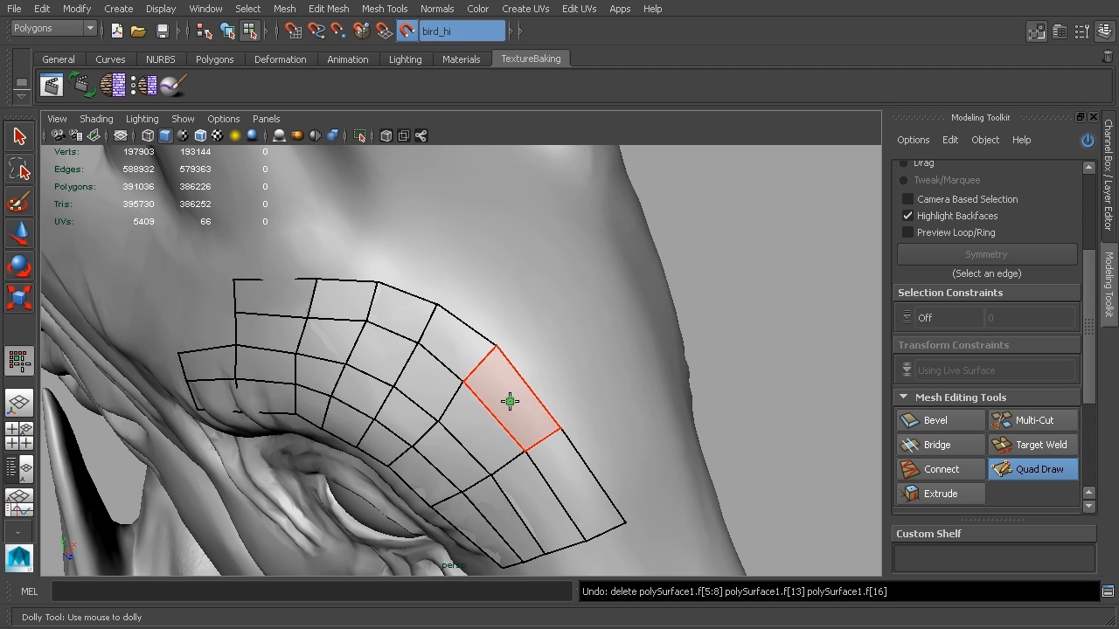
pyautogui.keyDown('ctrl'); pyautogui.click(525, 450); pyautogui.keyUp('ctrl')
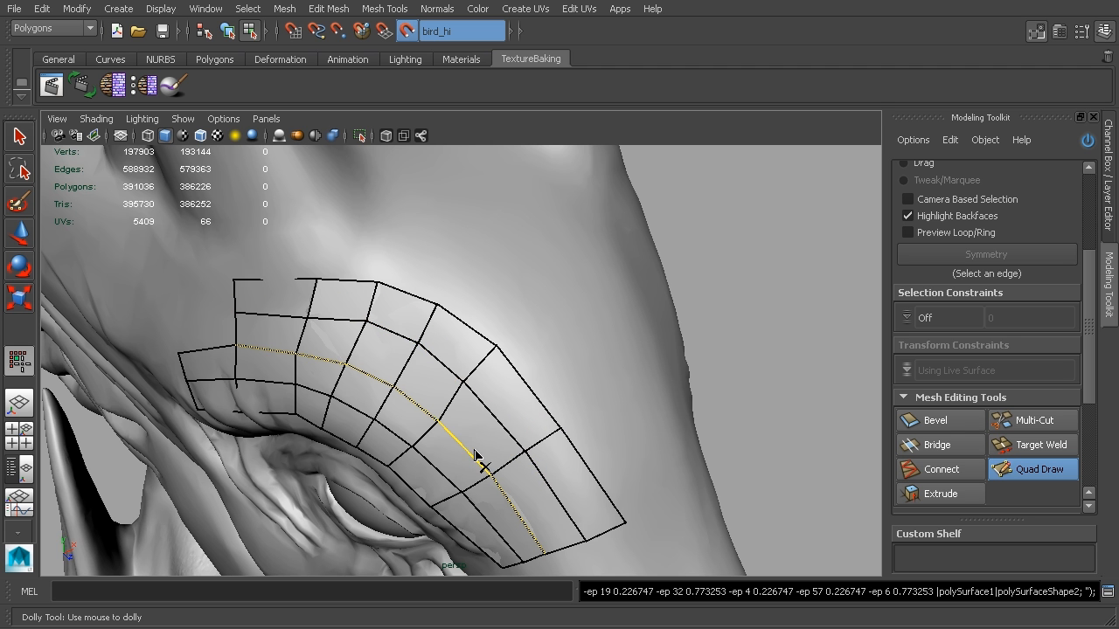
pyautogui.keyDown('ctrl'); pyautogui.keyDown('shift'); pyautogui.click(489, 451); pyautogui.keyUp('shift'); pyautogui.keyUp('ctrl')
pyautogui.hotkey('ctrl', 'z')
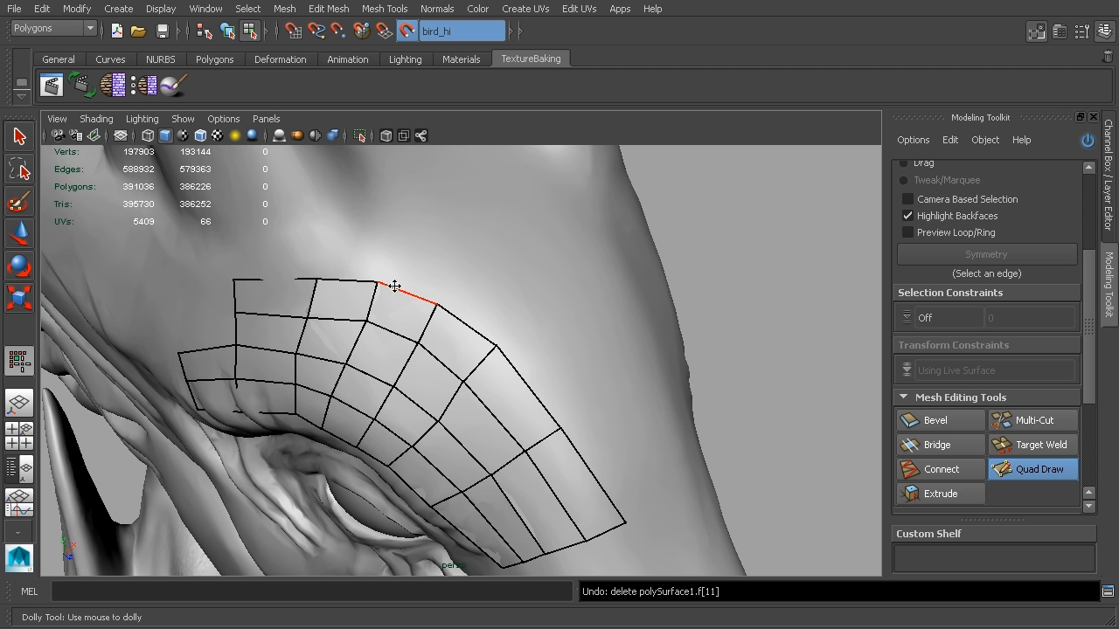
# Step: Extend two adjacent edges of the brow mesh's upper border outward into new quads
pyautogui.moveTo(437, 308)
pyautogui.mouseDown()
pyautogui.moveTo(482, 339)
pyautogui.moveTo(493, 295)
pyautogui.mouseUp()
pyautogui.moveTo(417, 294); pyautogui.dragTo(430, 251)
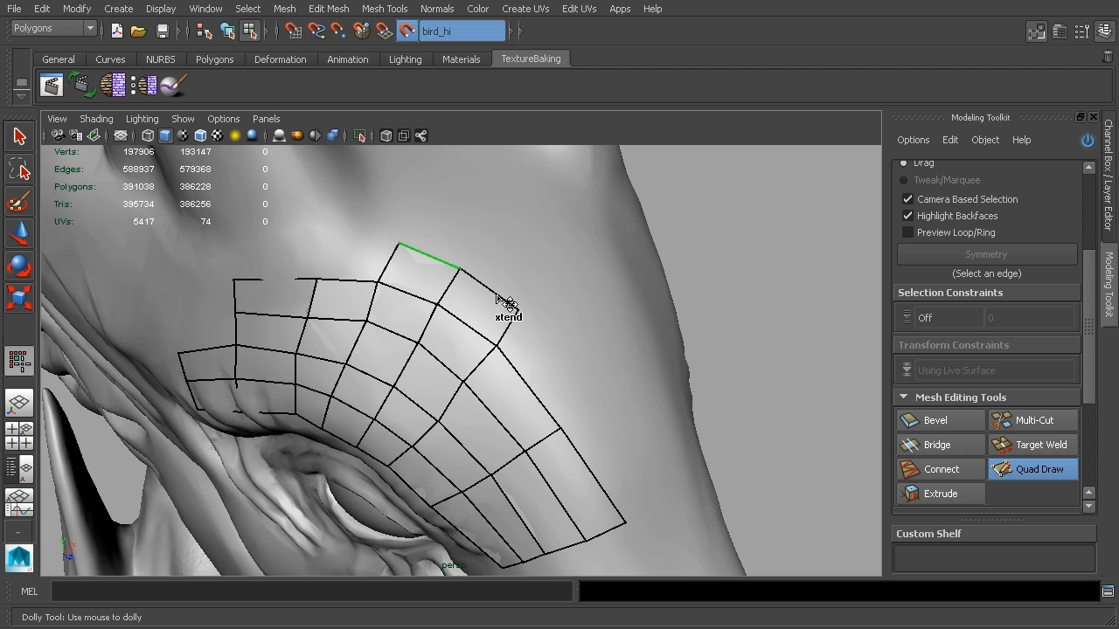
# Step: Set Quad Draw's Extend mode to Loop and extend the remaining upper border edges on both sides of the new quads
pyautogui.scroll(-1, 1093, 359)
pyautogui.scroll(-2, 1093, 367)
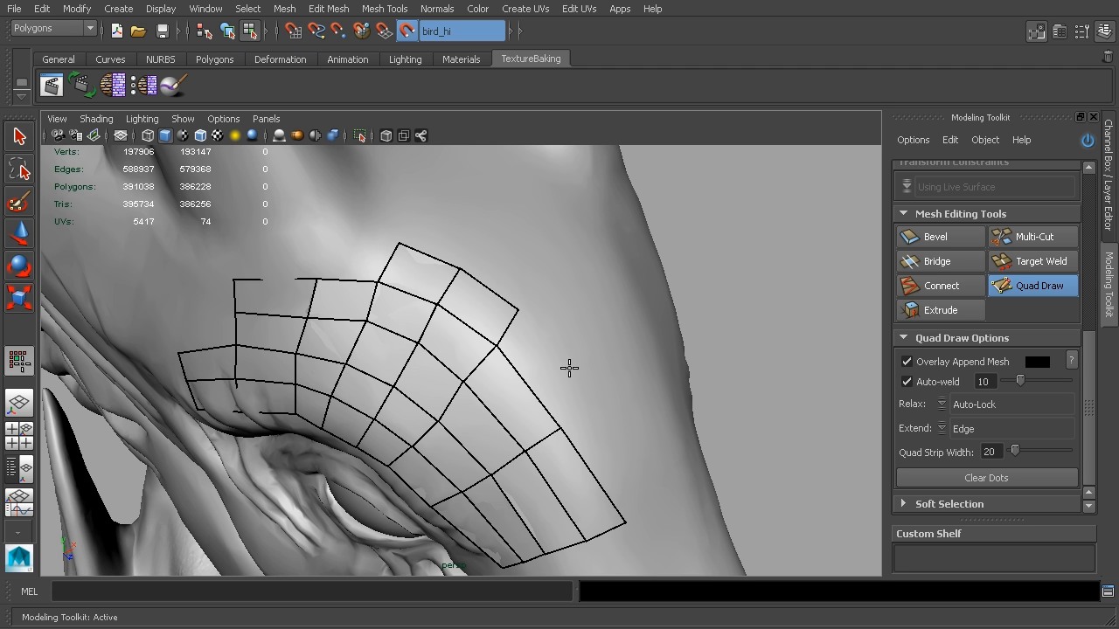
pyautogui.rightClick(494, 295)
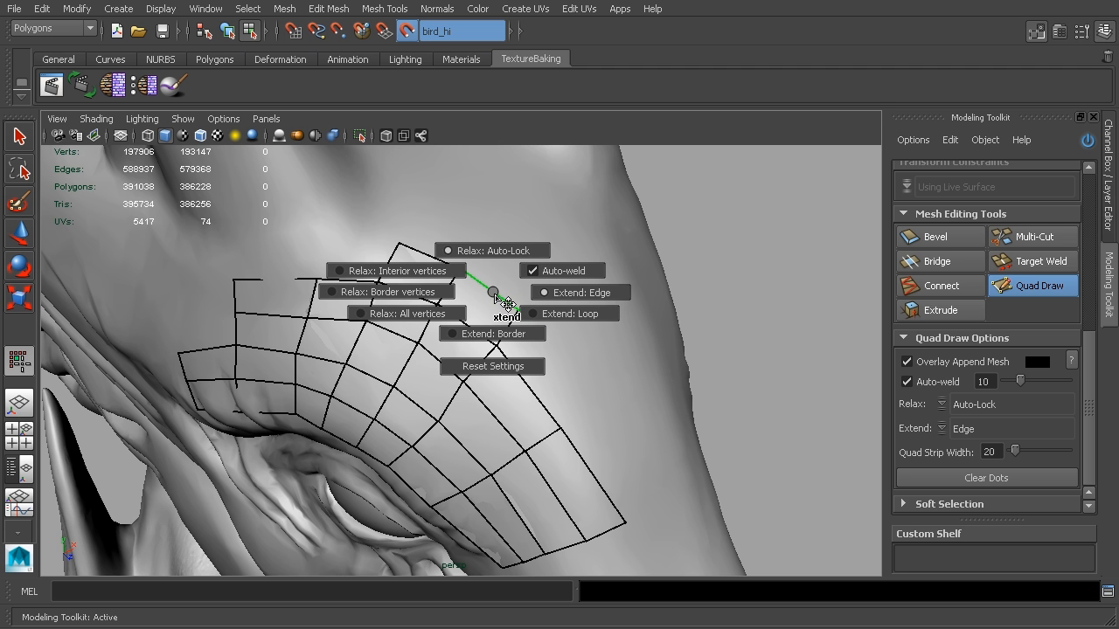
pyautogui.click(537, 314)
pyautogui.moveTo(564, 415); pyautogui.dragTo(584, 370)
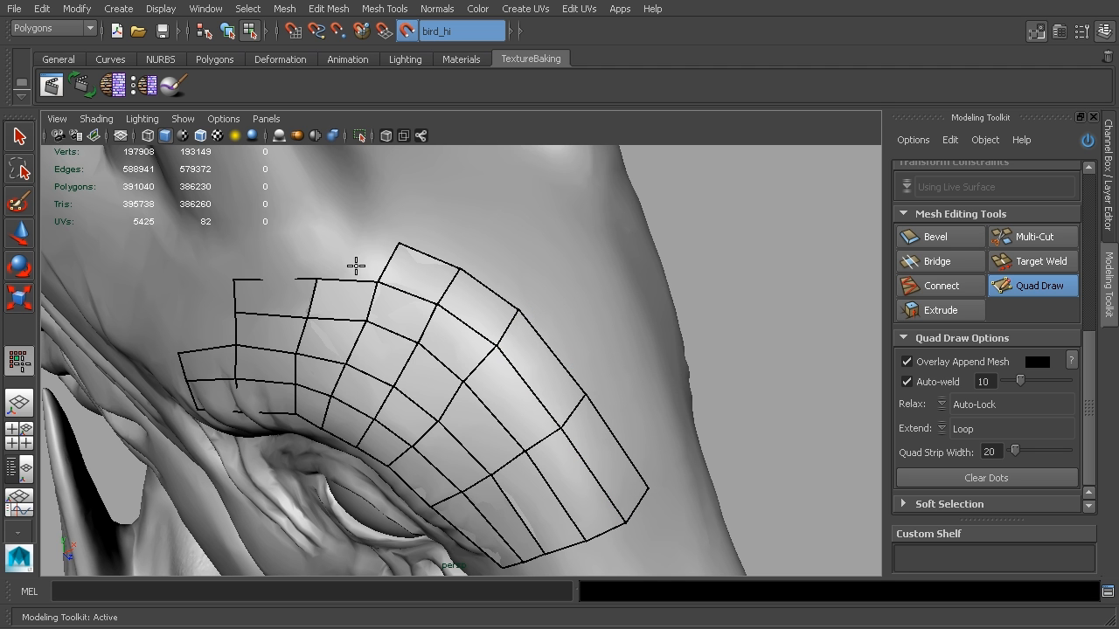
pyautogui.moveTo(337, 285); pyautogui.dragTo(362, 240)
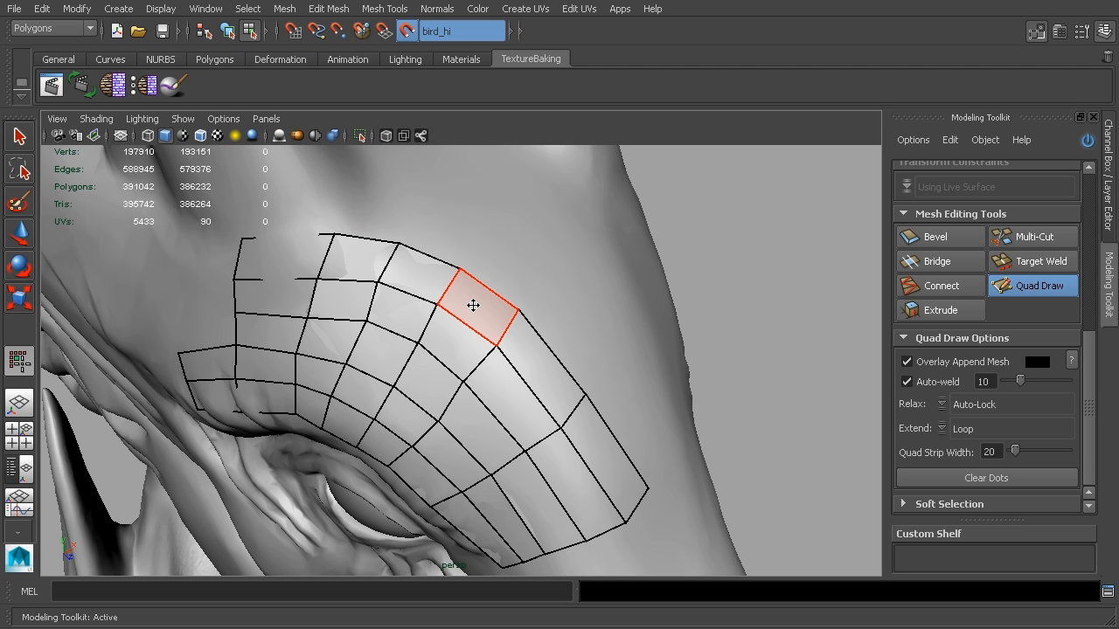
pyautogui.keyDown('alt'); pyautogui.moveTo(600, 329); pyautogui.dragTo(612, 337, button='right'); pyautogui.keyUp('alt')
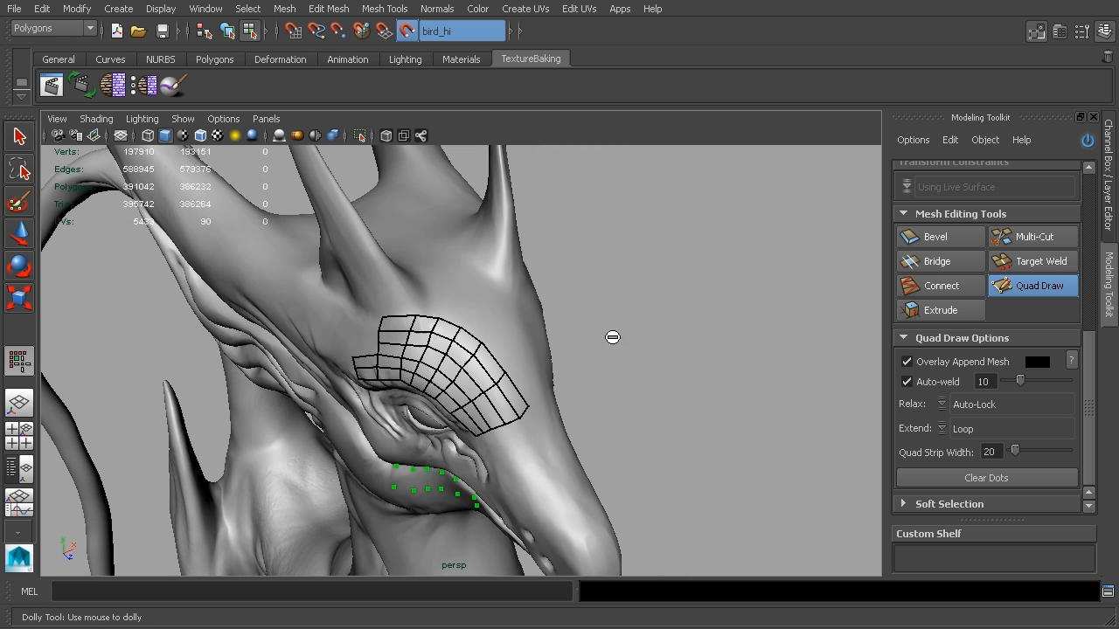
# Step: Draw a narrow quad strip down the back side of the creature's neck, from below the ear to the shoulder
pyautogui.keyDown('alt'); pyautogui.moveTo(630, 521); pyautogui.dragTo(674, 453); pyautogui.keyUp('alt')
pyautogui.keyDown('alt'); pyautogui.moveTo(662, 485); pyautogui.dragTo(708, 241, button='middle'); pyautogui.keyUp('alt')
pyautogui.keyDown('alt'); pyautogui.moveTo(708, 240); pyautogui.dragTo(717, 277, button='right'); pyautogui.keyUp('alt')
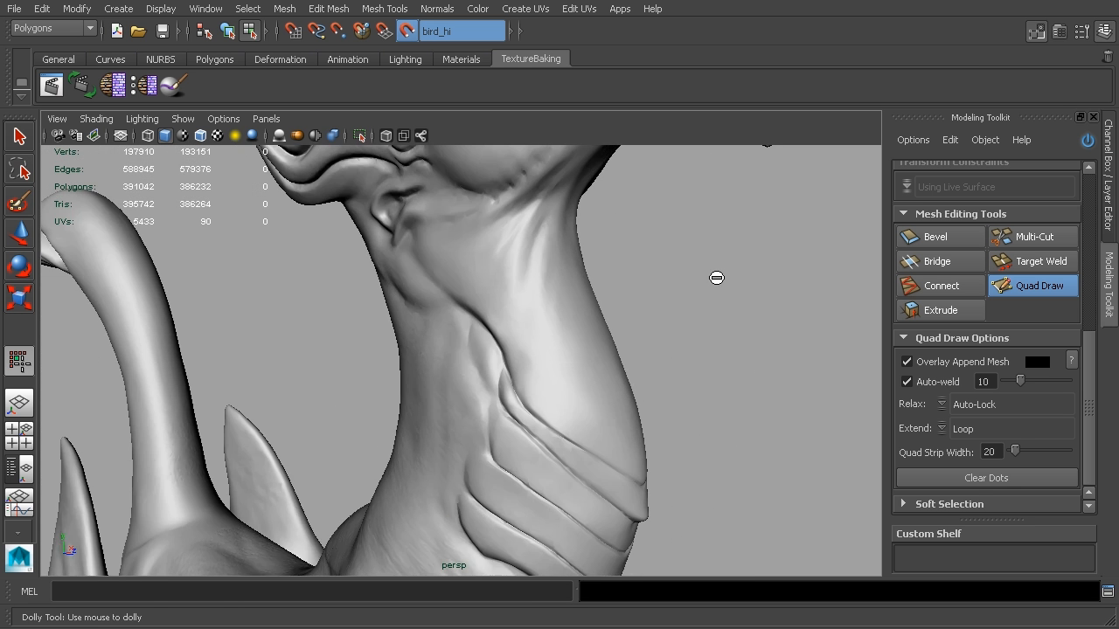
pyautogui.keyDown('alt'); pyautogui.moveTo(717, 277); pyautogui.dragTo(638, 369); pyautogui.keyUp('alt')
pyautogui.keyDown('alt'); pyautogui.moveTo(637, 370); pyautogui.dragTo(726, 287, button='middle'); pyautogui.keyUp('alt')
pyautogui.keyDown('alt'); pyautogui.moveTo(726, 288); pyautogui.dragTo(514, 167); pyautogui.keyUp('alt')
pyautogui.keyDown('alt'); pyautogui.moveTo(503, 386); pyautogui.dragTo(449, 178); pyautogui.keyUp('alt')
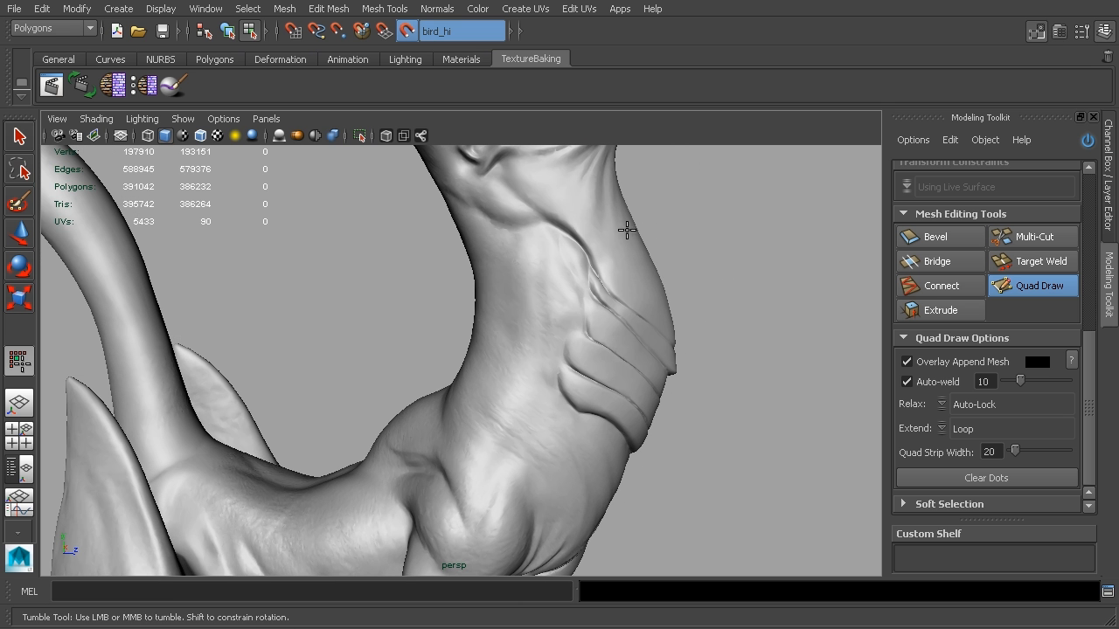
pyautogui.keyDown('alt'); pyautogui.moveTo(691, 308); pyautogui.dragTo(664, 332); pyautogui.keyUp('alt')
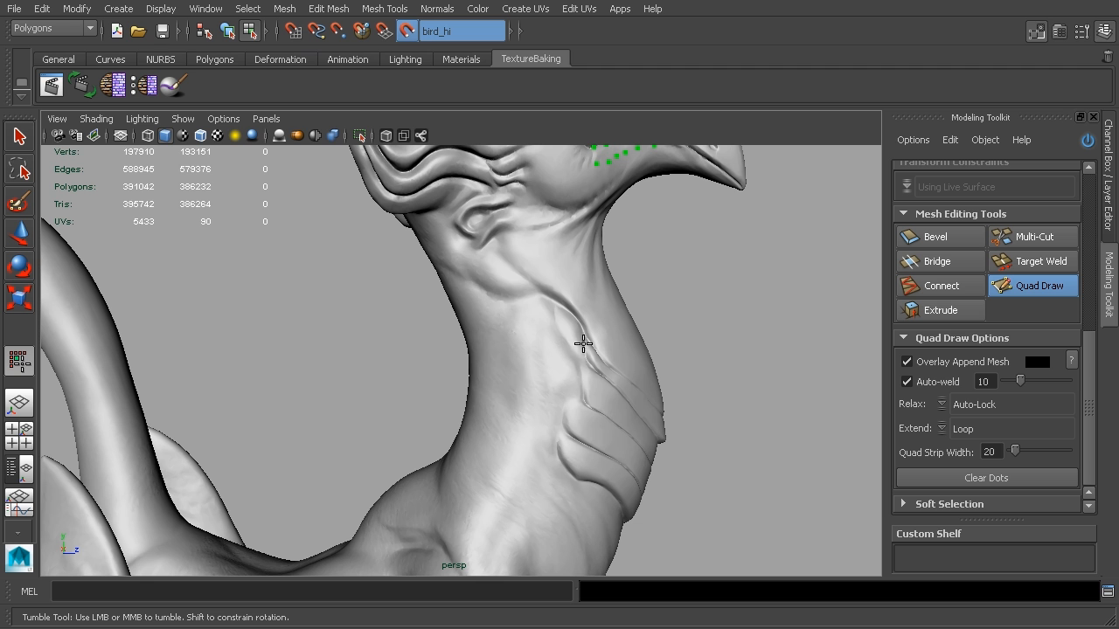
pyautogui.press('Tab')
pyautogui.moveTo(482, 255)
pyautogui.mouseDown()
pyautogui.moveTo(507, 400)
pyautogui.moveTo(469, 509)
pyautogui.mouseUp()
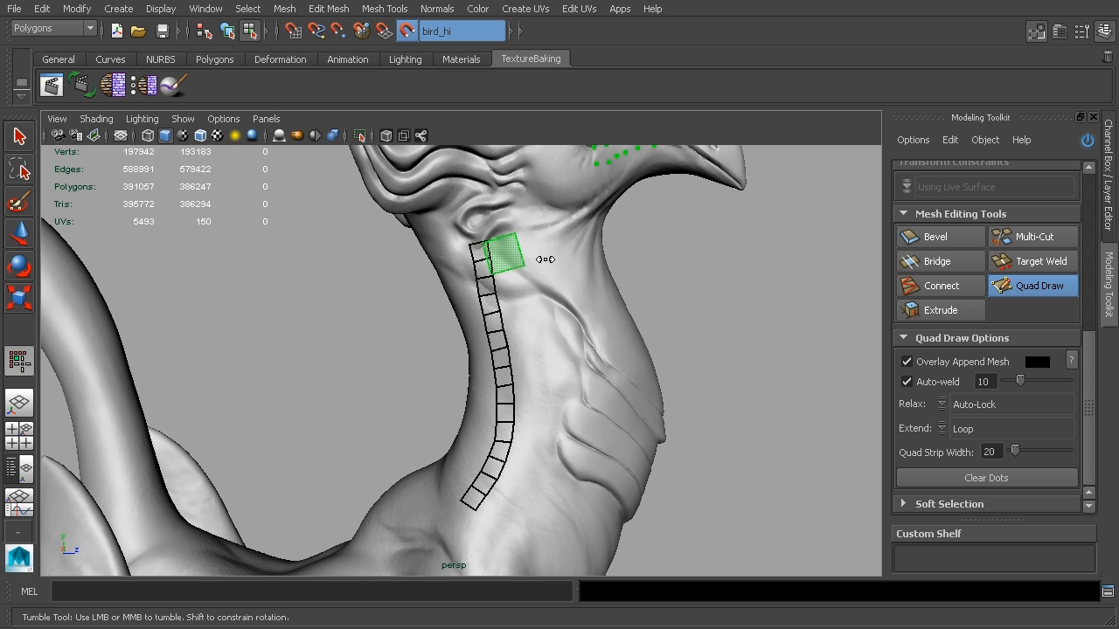
# Step: Set the quad strip width to 40 and draw wider strips down both sides of the neck
pyautogui.moveTo(548, 259); pyautogui.dragTo(537, 251, button='middle')
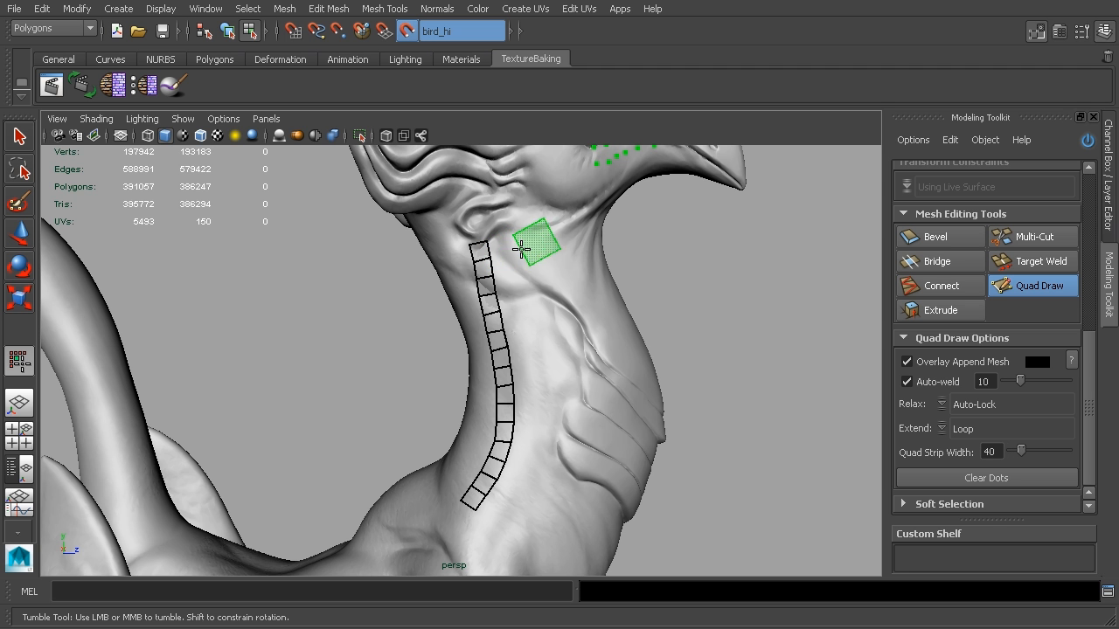
pyautogui.moveTo(523, 262); pyautogui.dragTo(538, 522)
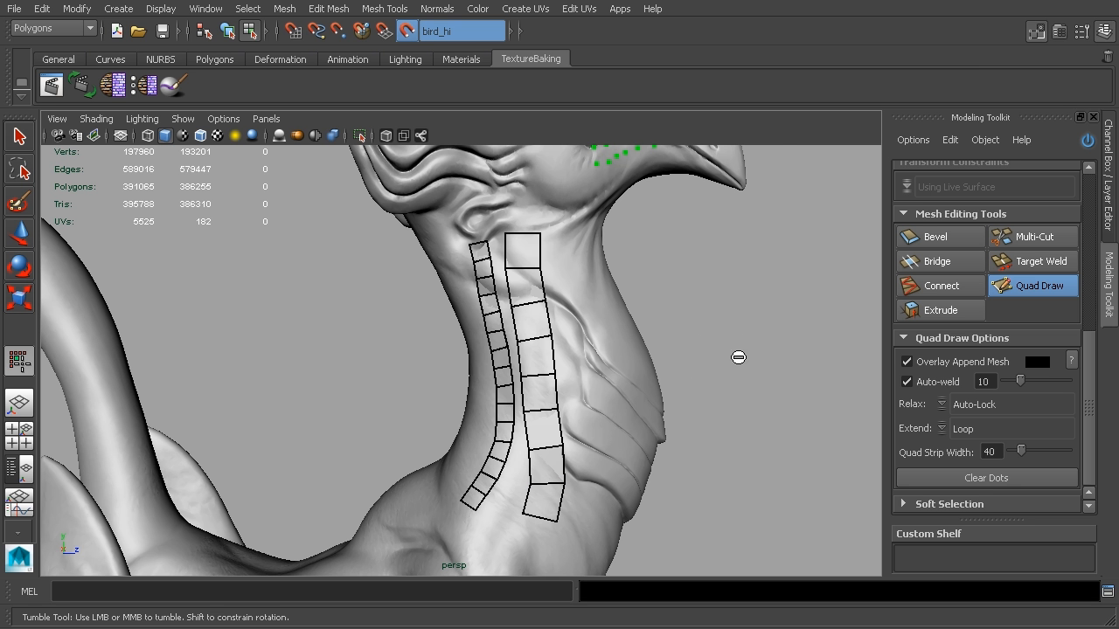
pyautogui.moveTo(744, 358)
pyautogui.keyDown('alt'); pyautogui.mouseDown()
pyautogui.moveTo(434, 370)
pyautogui.moveTo(568, 362)
pyautogui.moveTo(557, 364)
pyautogui.mouseUp(); pyautogui.keyUp('alt')
pyautogui.keyDown('alt'); pyautogui.moveTo(559, 364); pyautogui.dragTo(499, 337, button='right'); pyautogui.keyUp('alt')
pyautogui.keyDown('alt'); pyautogui.moveTo(499, 338); pyautogui.dragTo(600, 367); pyautogui.keyUp('alt')
pyautogui.keyDown('alt'); pyautogui.moveTo(600, 367); pyautogui.dragTo(635, 349, button='middle'); pyautogui.keyUp('alt')
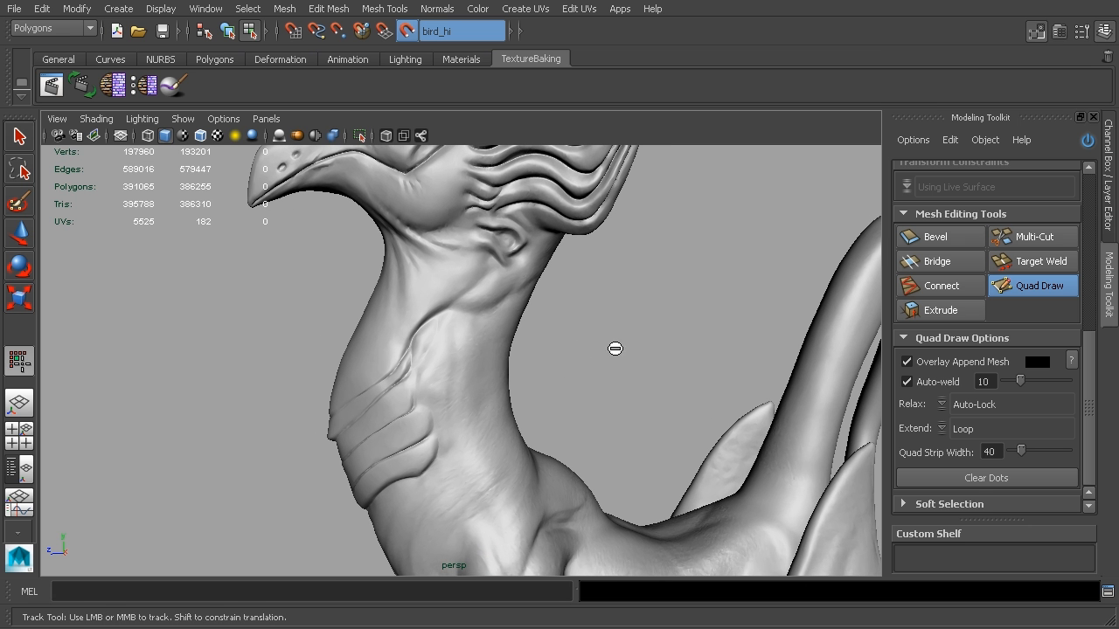
pyautogui.moveTo(454, 292)
pyautogui.mouseDown()
pyautogui.moveTo(460, 281)
pyautogui.moveTo(442, 280)
pyautogui.moveTo(449, 320)
pyautogui.moveTo(432, 327)
pyautogui.moveTo(432, 345)
pyautogui.moveTo(456, 353)
pyautogui.moveTo(463, 380)
pyautogui.moveTo(437, 345)
pyautogui.moveTo(435, 289)
pyautogui.moveTo(392, 396)
pyautogui.moveTo(428, 264)
pyautogui.moveTo(447, 299)
pyautogui.moveTo(432, 367)
pyautogui.moveTo(449, 539)
pyautogui.moveTo(430, 277)
pyautogui.moveTo(438, 256)
pyautogui.moveTo(429, 511)
pyautogui.mouseUp()
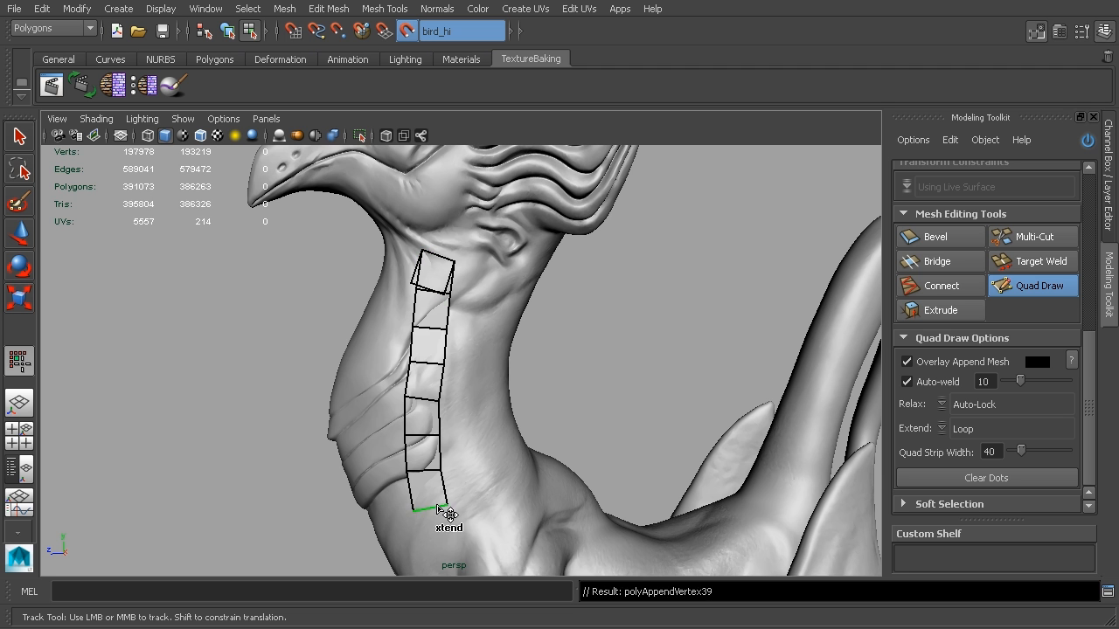
# Step: Try to reposition the overlapping vertices at the upper end of the last neck strip, undoing the edits
pyautogui.moveTo(410, 283); pyautogui.dragTo(425, 231)
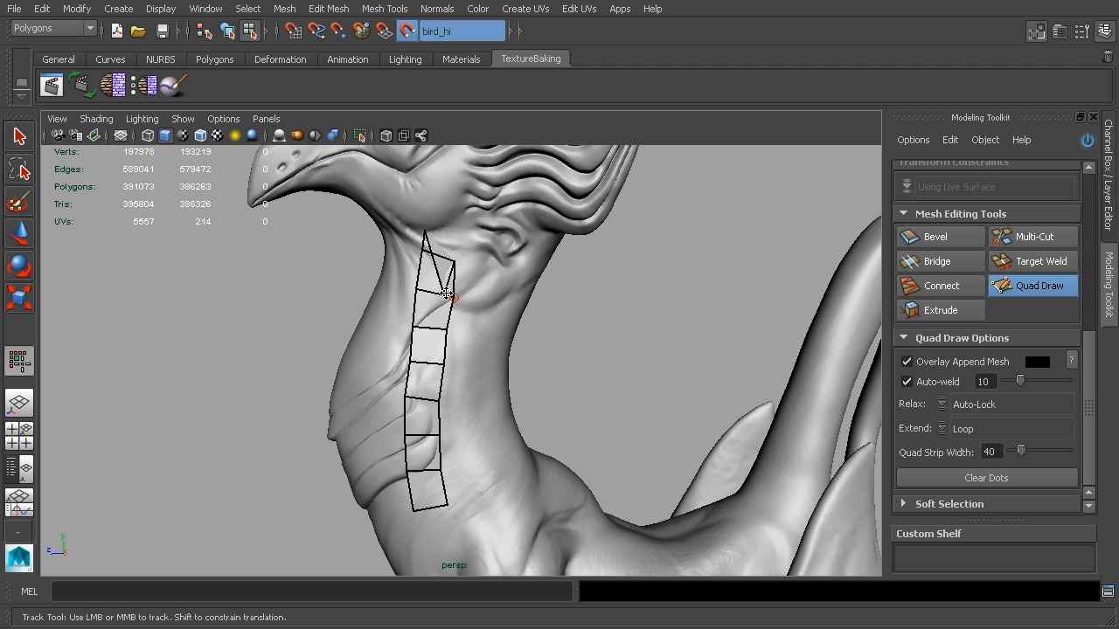
pyautogui.moveTo(443, 292); pyautogui.dragTo(443, 303)
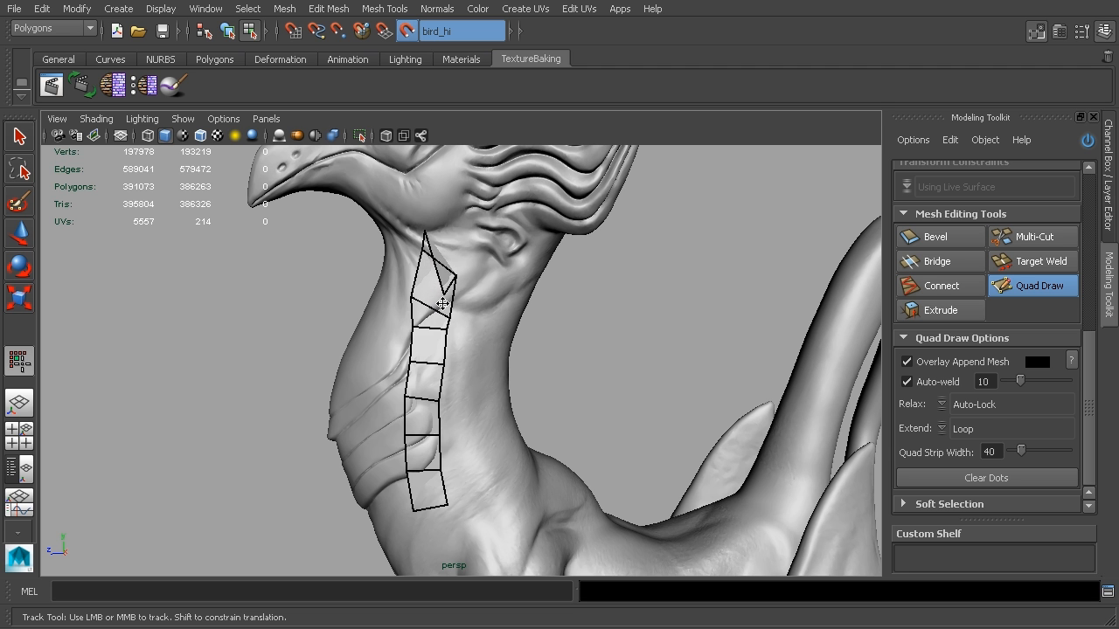
pyautogui.scroll(3, 465, 269)
pyautogui.moveTo(428, 238); pyautogui.dragTo(393, 260)
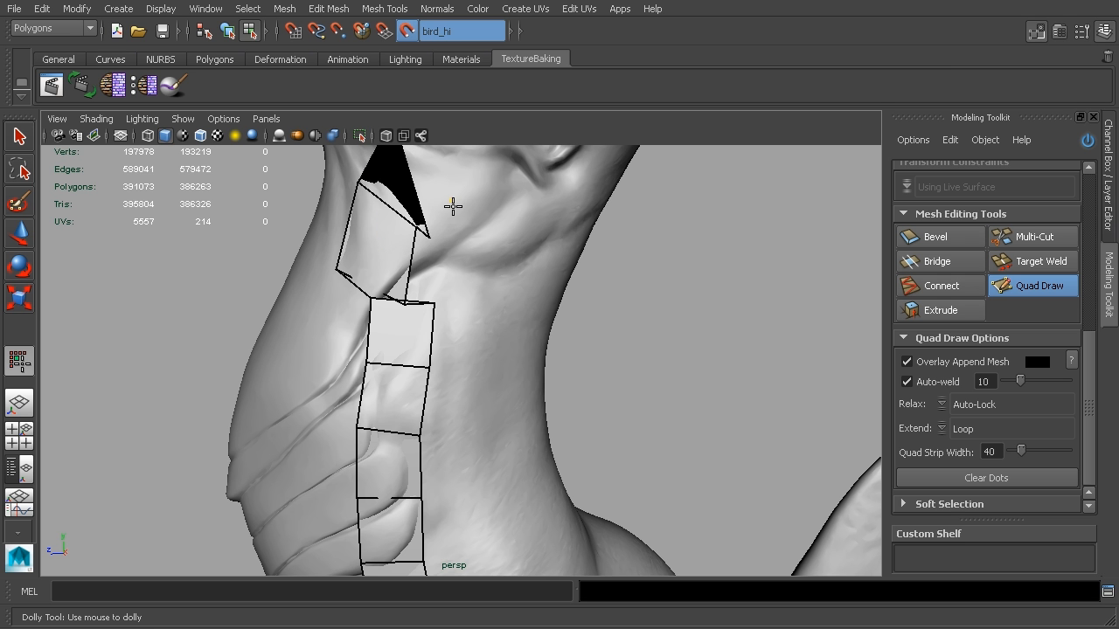
pyautogui.scroll(-5, 472, 232)
pyautogui.hotkey('ctrl', 'z')
pyautogui.hotkey('ctrl', 'z')
pyautogui.hotkey('ctrl', 'z')
pyautogui.hotkey('ctrl', 'z')
pyautogui.hotkey('ctrl', 'z')
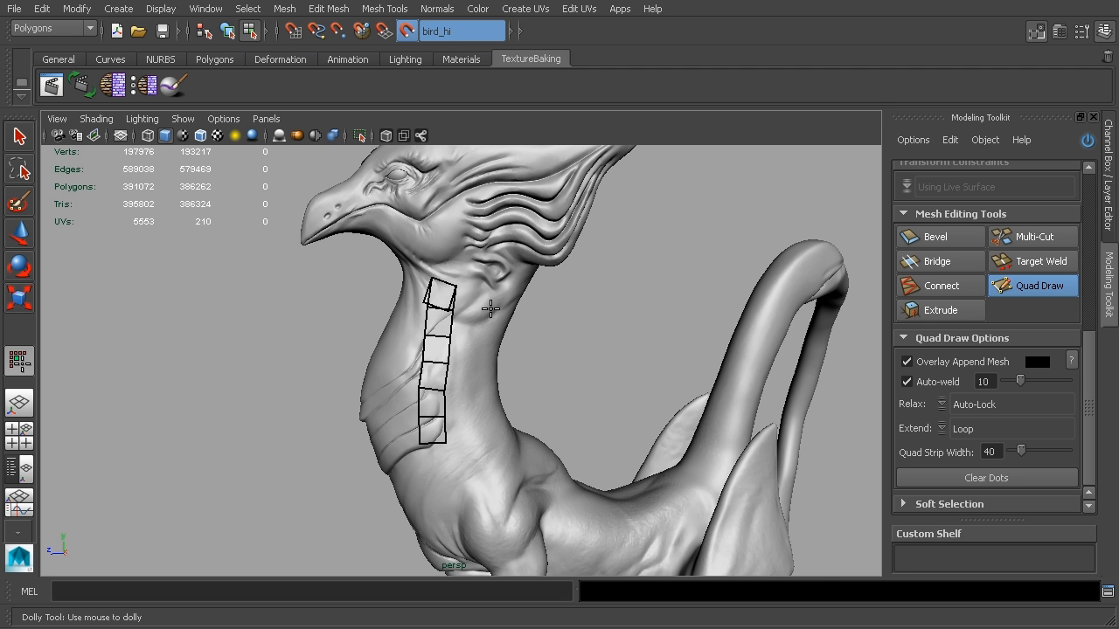
# Step: Set the quad strip width to 32 and draw two narrower strips down the neck behind the wide one
pyautogui.scroll(3, 487, 307)
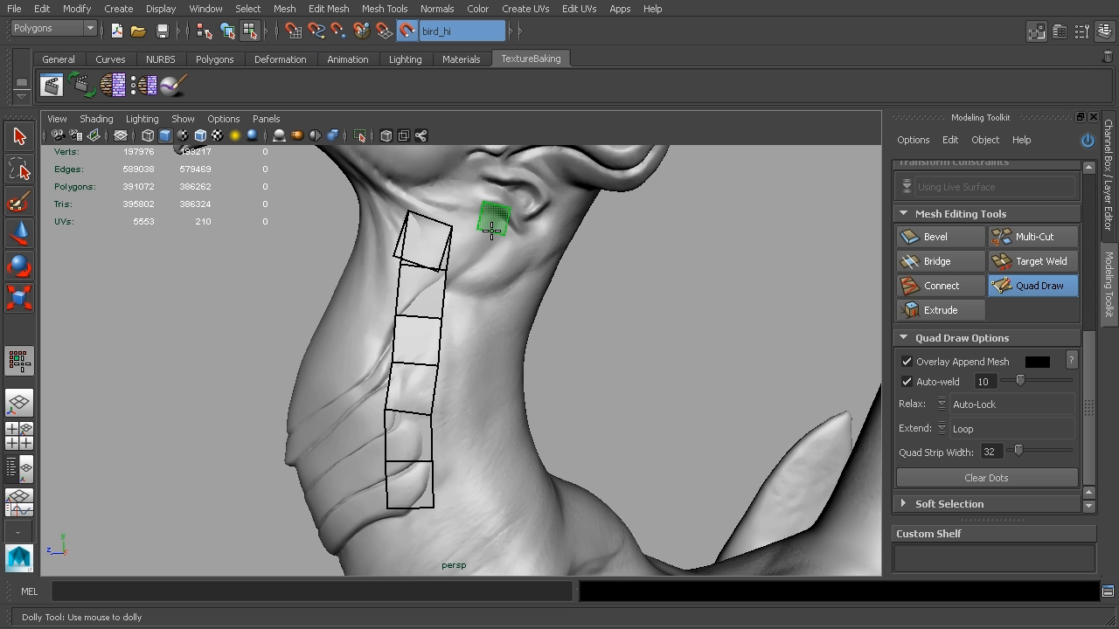
pyautogui.moveTo(492, 229)
pyautogui.mouseDown()
pyautogui.moveTo(467, 499)
pyautogui.moveTo(475, 530)
pyautogui.mouseUp()
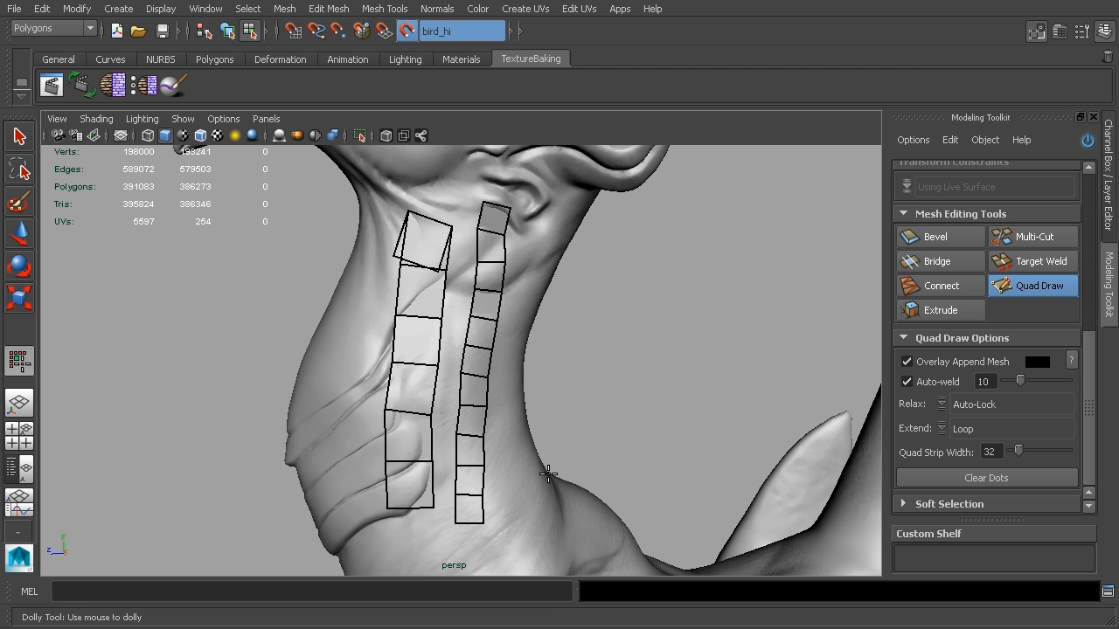
pyautogui.keyDown('alt'); pyautogui.moveTo(719, 380); pyautogui.dragTo(441, 476); pyautogui.keyUp('alt')
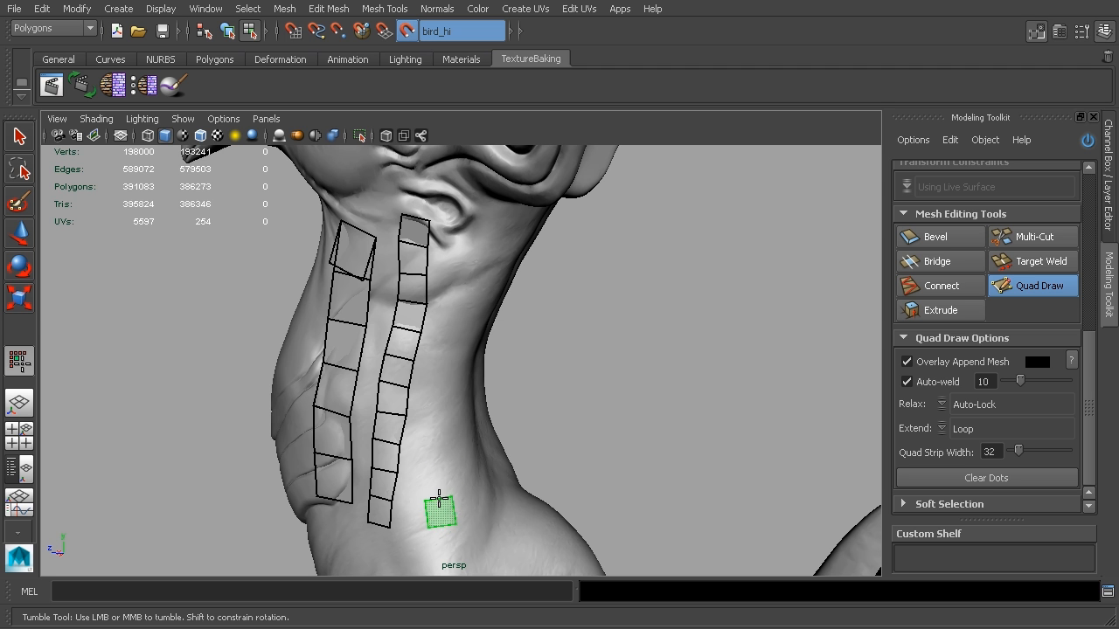
pyautogui.moveTo(439, 521)
pyautogui.mouseDown()
pyautogui.moveTo(440, 400)
pyautogui.moveTo(466, 234)
pyautogui.mouseUp()
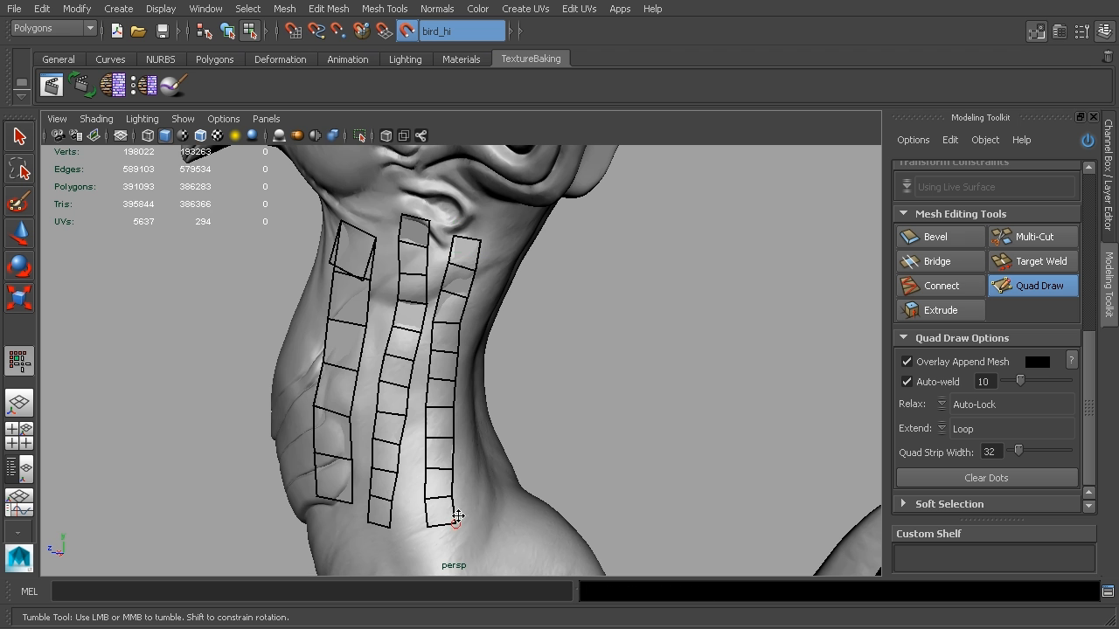
# Step: Fill the gap between the two narrow neck strips with connecting quads, working along the neck
pyautogui.scroll(-3, 745, 387)
pyautogui.keyDown('alt'); pyautogui.moveTo(569, 414); pyautogui.dragTo(591, 385); pyautogui.keyUp('alt')
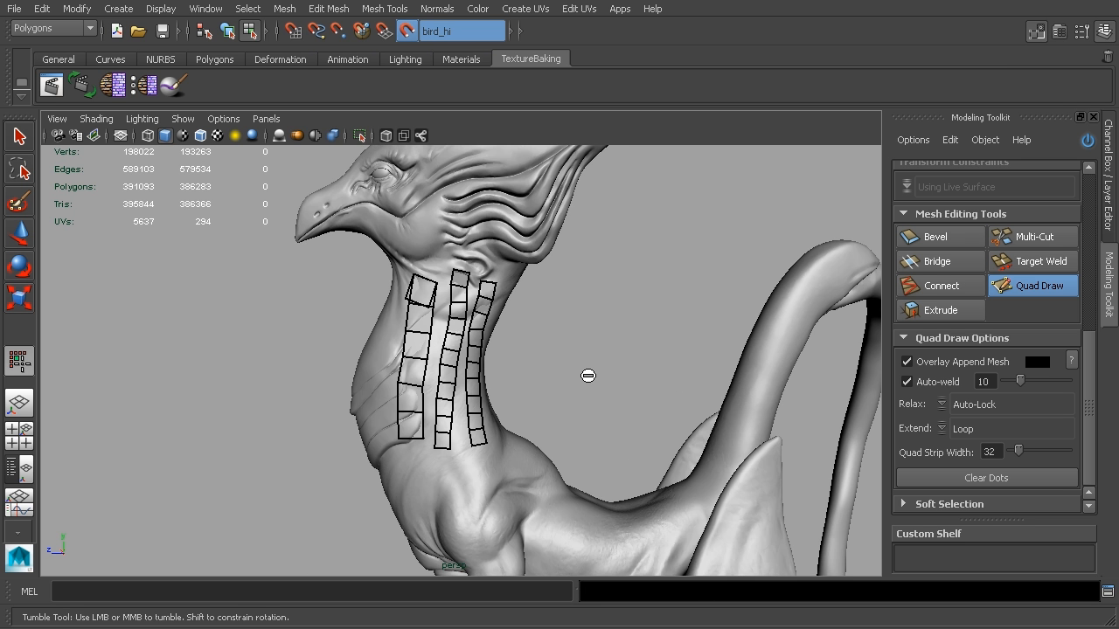
pyautogui.scroll(5, 592, 367)
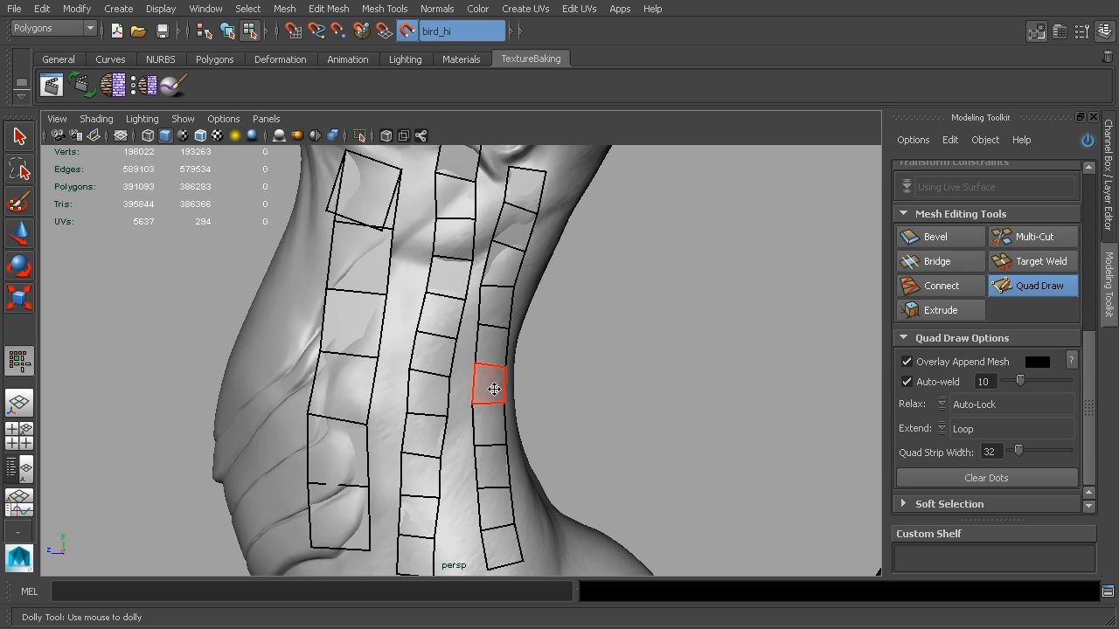
pyautogui.keyDown('shift'); pyautogui.click(459, 389); pyautogui.keyUp('shift')
pyautogui.keyDown('shift'); pyautogui.click(458, 434); pyautogui.keyUp('shift')
pyautogui.keyDown('shift'); pyautogui.click(457, 470); pyautogui.keyUp('shift')
pyautogui.keyDown('shift'); pyautogui.click(463, 502); pyautogui.keyUp('shift')
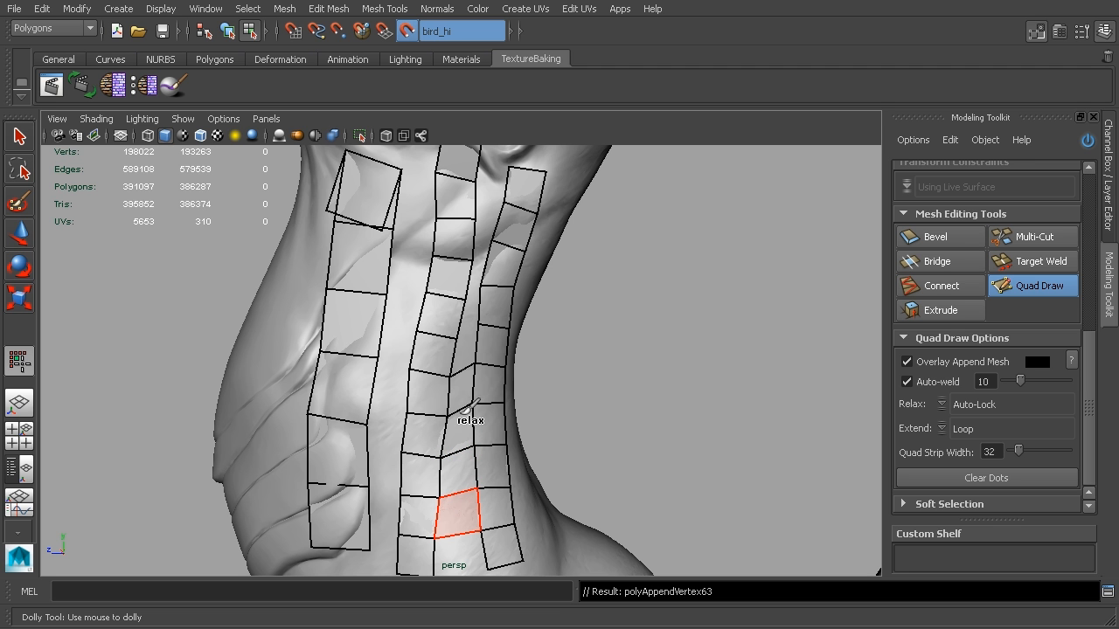
pyautogui.keyDown('shift'); pyautogui.click(463, 350); pyautogui.keyUp('shift')
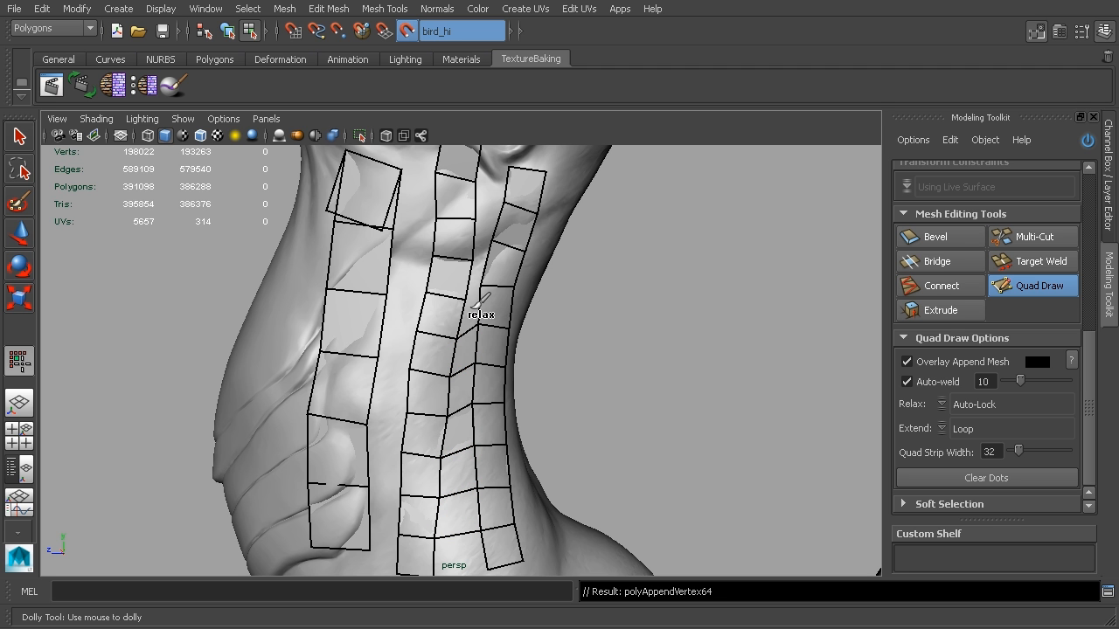
pyautogui.scroll(2, 473, 295)
pyautogui.keyDown('shift'); pyautogui.click(473, 295); pyautogui.keyUp('shift')
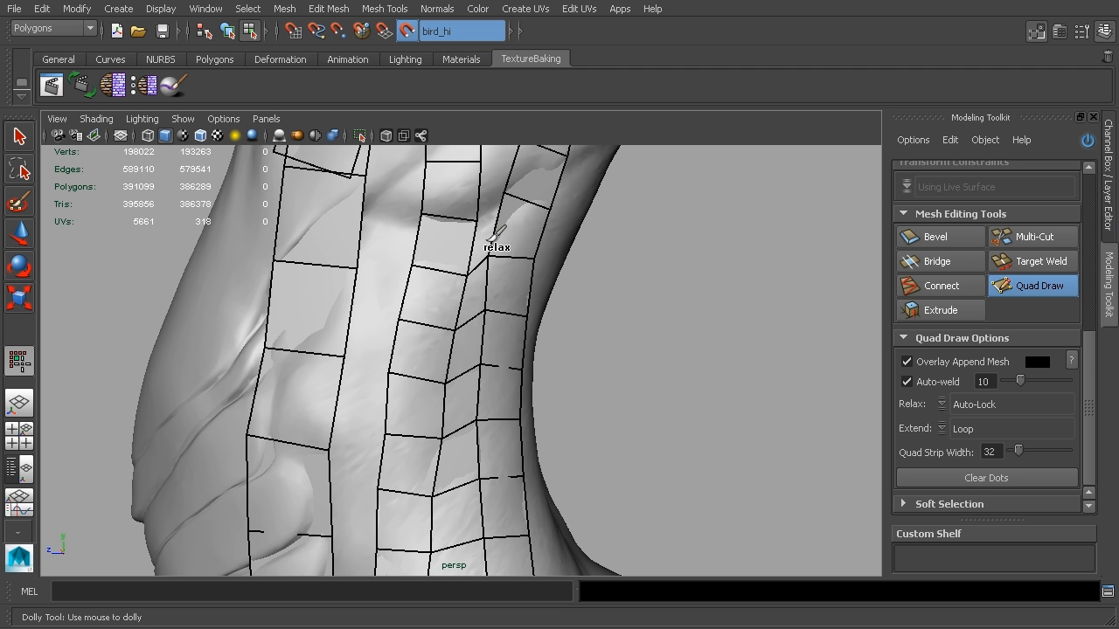
pyautogui.keyDown('shift'); pyautogui.click(490, 241); pyautogui.keyUp('shift')
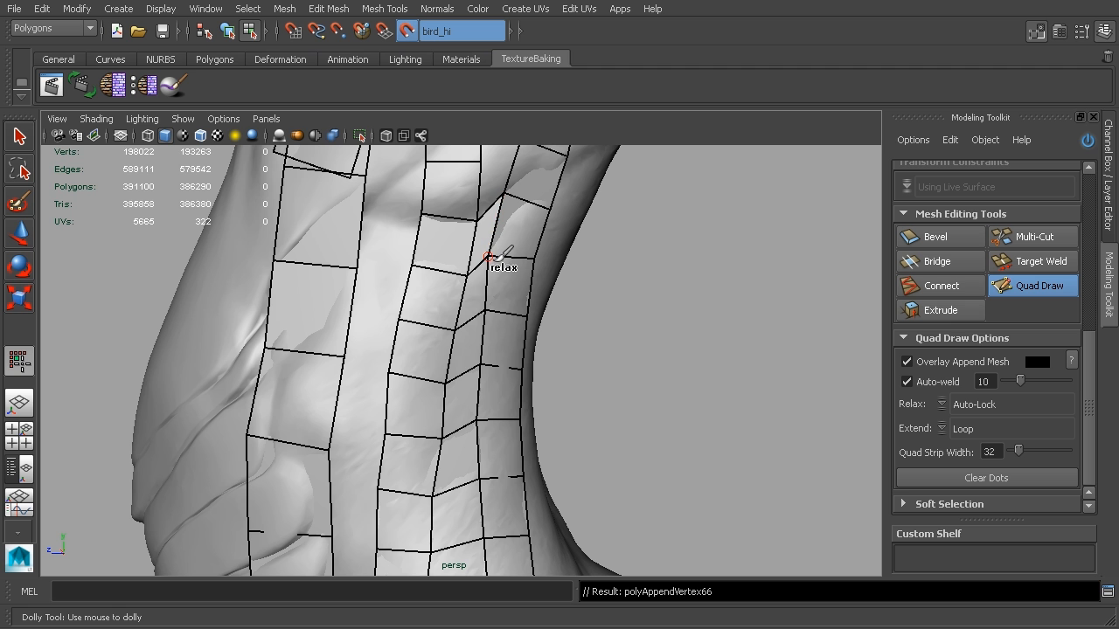
# Step: Relax the vertices along the seams between the filled quads and the neighbouring neck strips
pyautogui.moveTo(488, 257)
pyautogui.keyDown('shift'); pyautogui.mouseDown()
pyautogui.moveTo(482, 274)
pyautogui.moveTo(463, 273)
pyautogui.mouseUp(); pyautogui.keyUp('shift')
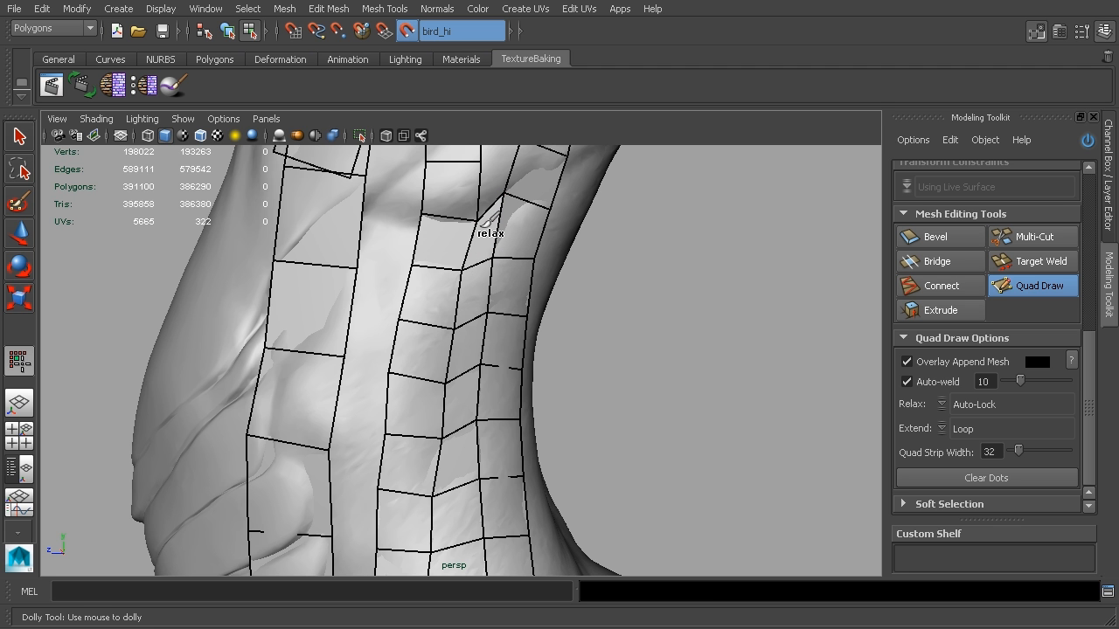
pyautogui.moveTo(512, 195)
pyautogui.keyDown('shift'); pyautogui.mouseDown()
pyautogui.moveTo(475, 306)
pyautogui.moveTo(467, 492)
pyautogui.moveTo(476, 487)
pyautogui.mouseUp(); pyautogui.keyUp('shift')
pyautogui.scroll(-3, 492, 442)
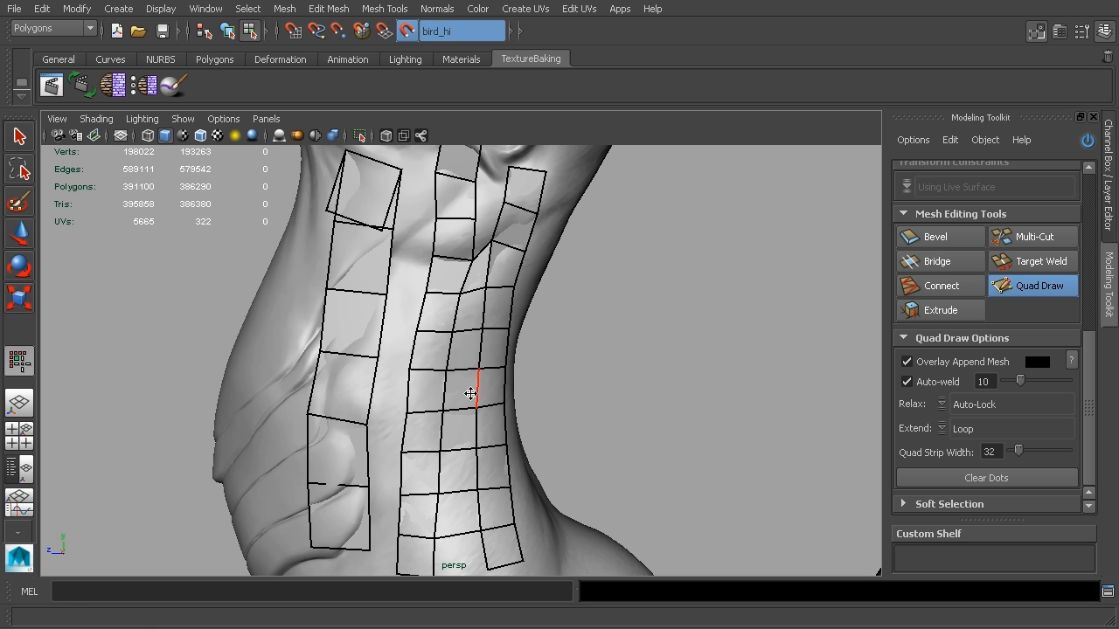
# Step: Leave Quad Draw and hide the newly drawn brow and neck mesh
pyautogui.scroll(-5, 542, 393)
pyautogui.keyDown('alt'); pyautogui.moveTo(554, 377); pyautogui.dragTo(737, 364); pyautogui.keyUp('alt')
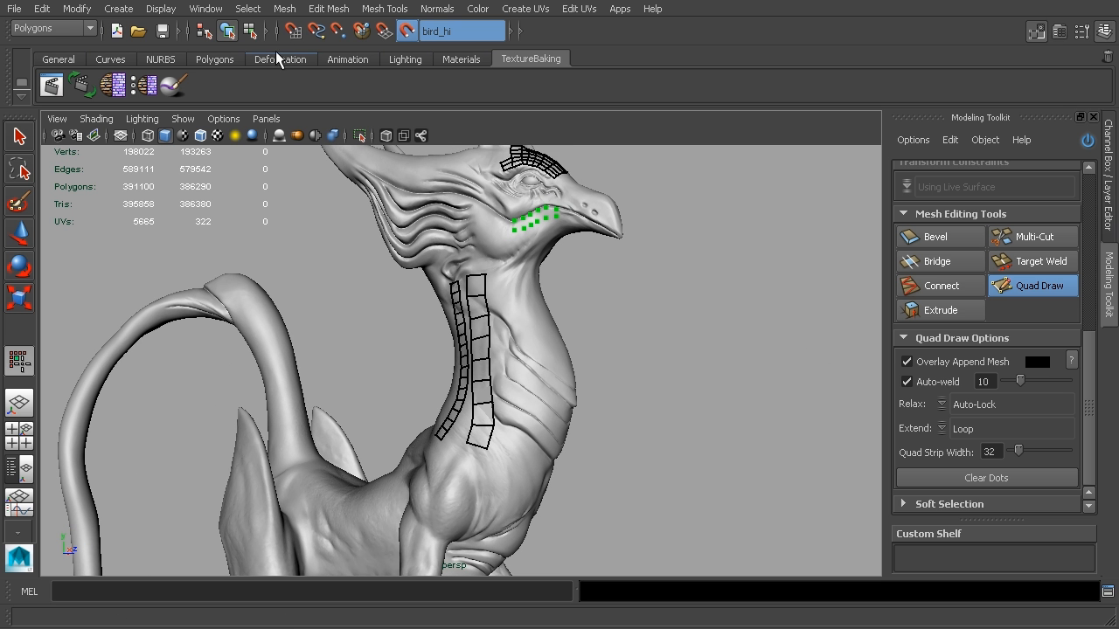
pyautogui.click(19, 136)
pyautogui.moveTo(811, 299)
pyautogui.keyDown('alt'); pyautogui.mouseDown()
pyautogui.moveTo(649, 323)
pyautogui.moveTo(481, 283)
pyautogui.mouseUp(); pyautogui.keyUp('alt')
pyautogui.scroll(-2, 723, 313)
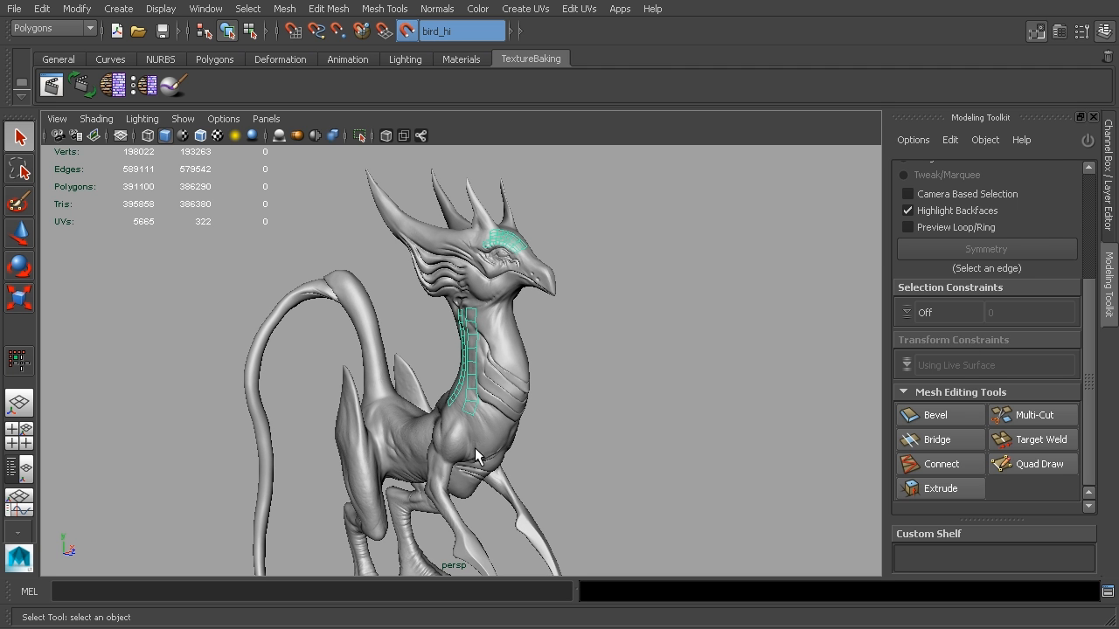
pyautogui.click(1094, 118)
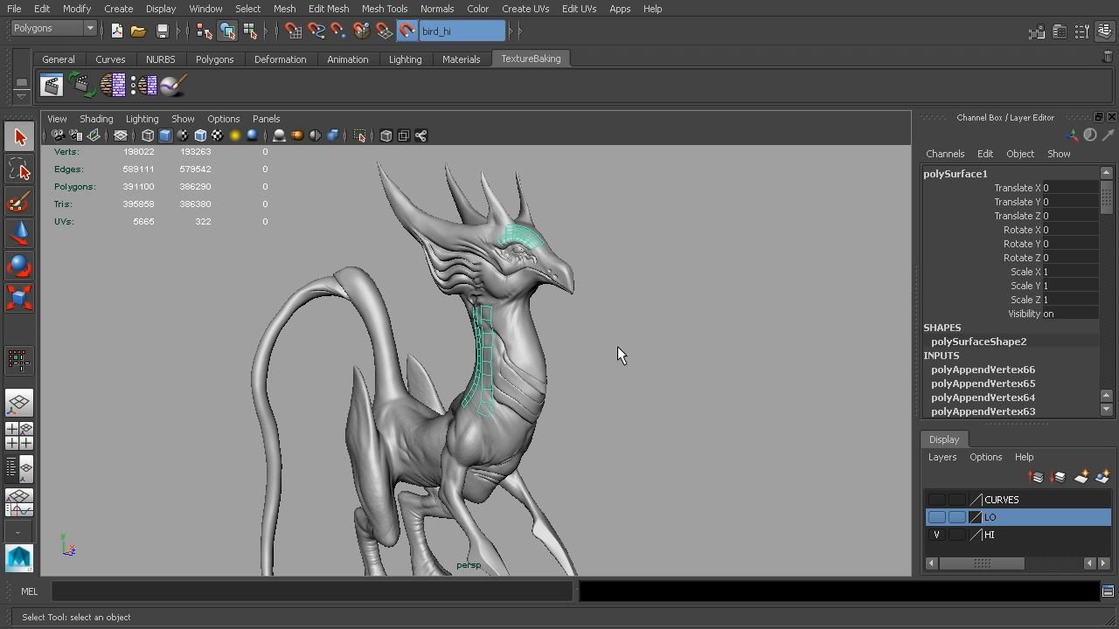
pyautogui.hotkey('ctrl', 'h')
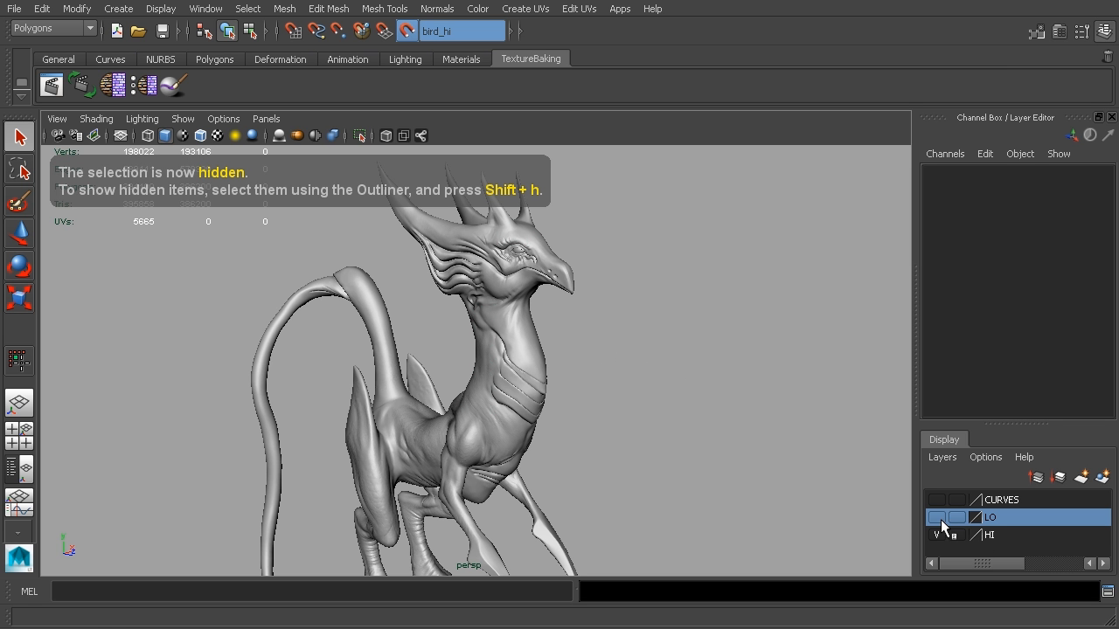
# Step: Show the LO layer and select the finished low-resolution bird mesh to examine its head and neck topology
pyautogui.click(937, 518)
pyautogui.keyDown('alt'); pyautogui.moveTo(688, 383); pyautogui.dragTo(705, 386); pyautogui.keyUp('alt')
pyautogui.keyDown('alt'); pyautogui.moveTo(705, 386); pyautogui.dragTo(740, 414, button='middle'); pyautogui.keyUp('alt')
pyautogui.scroll(5, 740, 415)
pyautogui.click(540, 382)
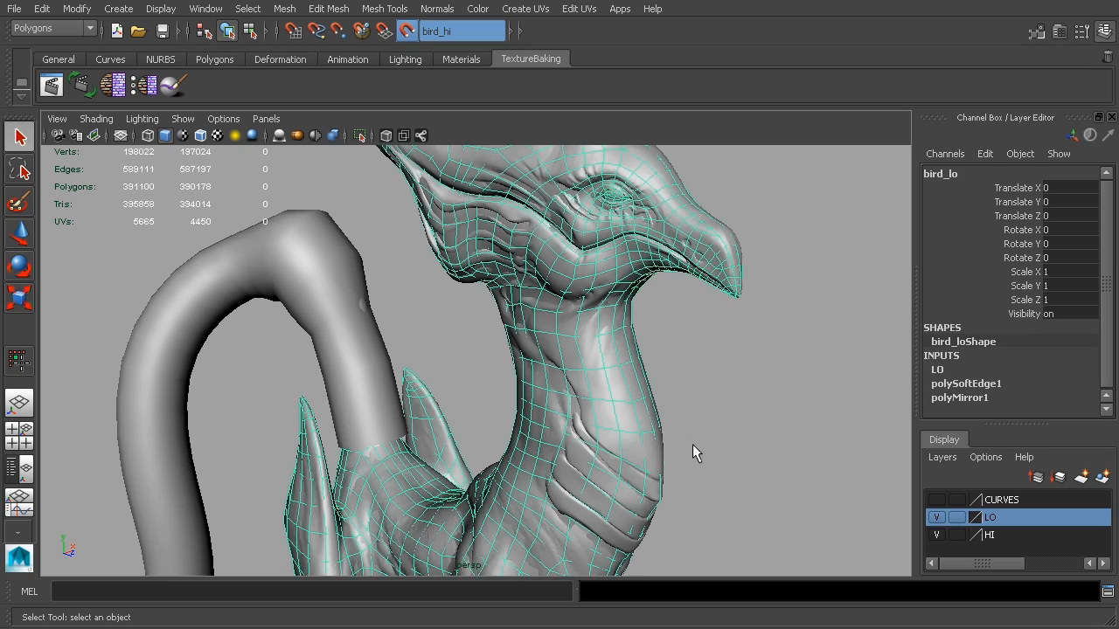
pyautogui.keyDown('alt'); pyautogui.moveTo(610, 412); pyautogui.dragTo(764, 437); pyautogui.keyUp('alt')
pyautogui.keyDown('alt'); pyautogui.moveTo(764, 437); pyautogui.dragTo(726, 407, button='middle'); pyautogui.keyUp('alt')
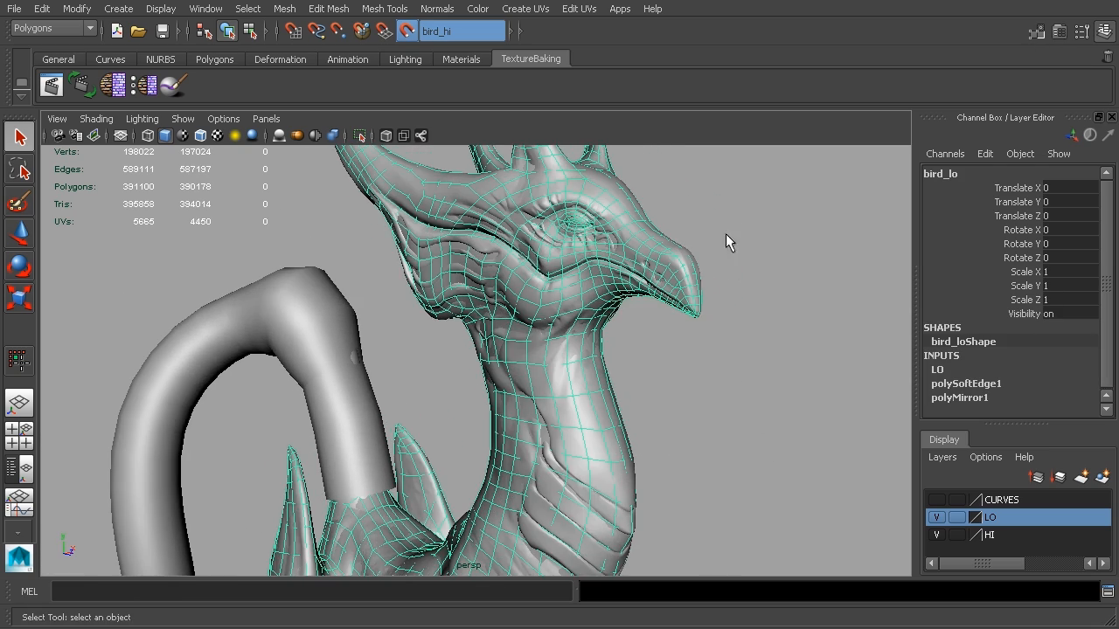
pyautogui.keyDown('alt'); pyautogui.moveTo(811, 433); pyautogui.dragTo(667, 380); pyautogui.keyUp('alt')
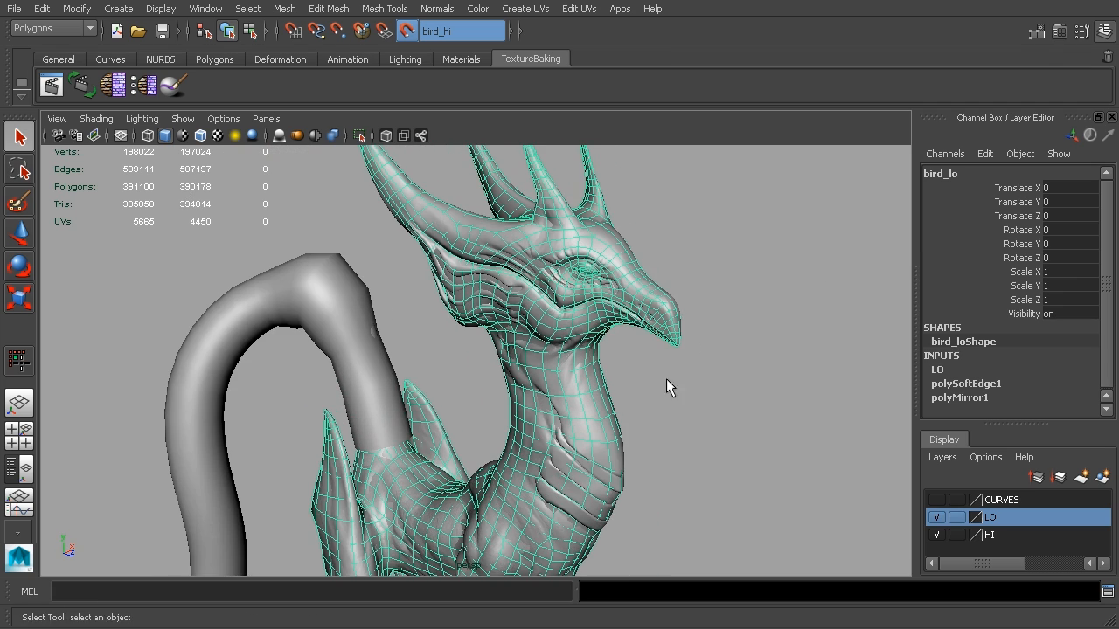
# Step: Activate Quad Draw on the low-resolution bird mesh and bring the eye and mouth topology into close view
pyautogui.click(1039, 33)
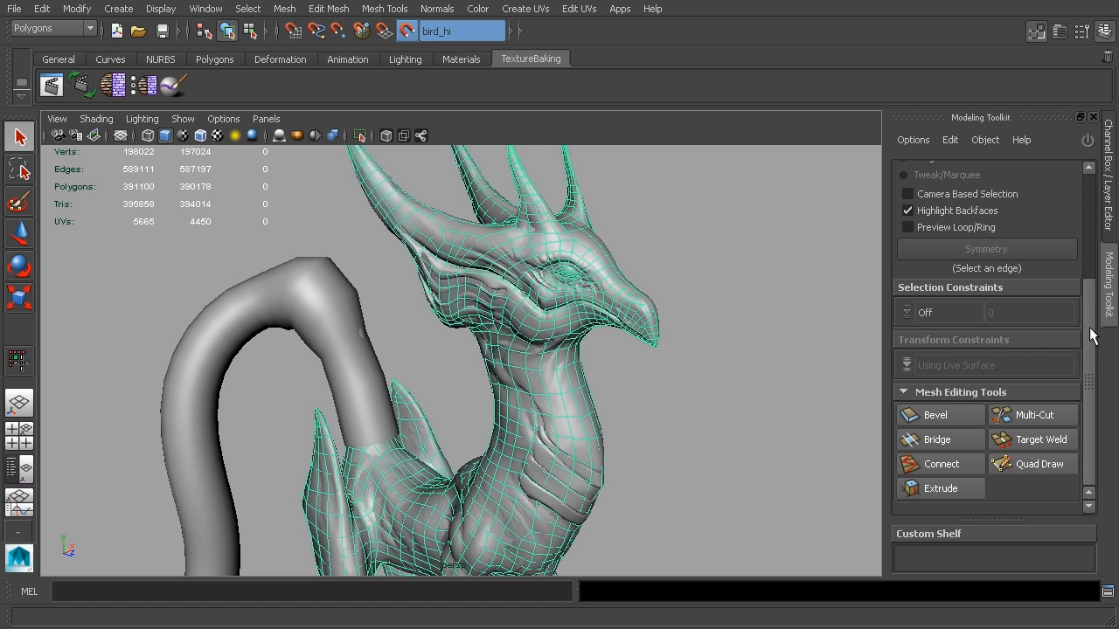
pyautogui.click(1023, 464)
pyautogui.keyDown('alt'); pyautogui.moveTo(603, 411); pyautogui.dragTo(594, 404); pyautogui.keyUp('alt')
pyautogui.keyDown('alt'); pyautogui.moveTo(594, 404); pyautogui.dragTo(603, 357, button='right'); pyautogui.keyUp('alt')
pyautogui.keyDown('alt'); pyautogui.moveTo(603, 356); pyautogui.dragTo(606, 426, button='middle'); pyautogui.keyUp('alt')
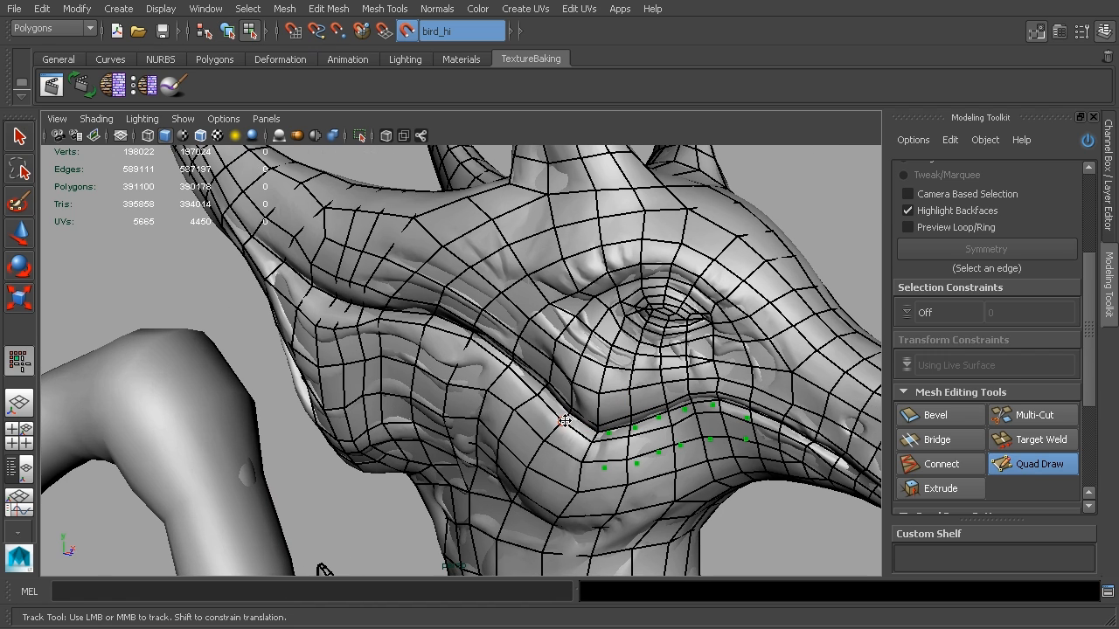
pyautogui.hotkey('ctrl', 'z')
pyautogui.keyDown('alt'); pyautogui.moveTo(693, 327); pyautogui.dragTo(689, 305); pyautogui.keyUp('alt')
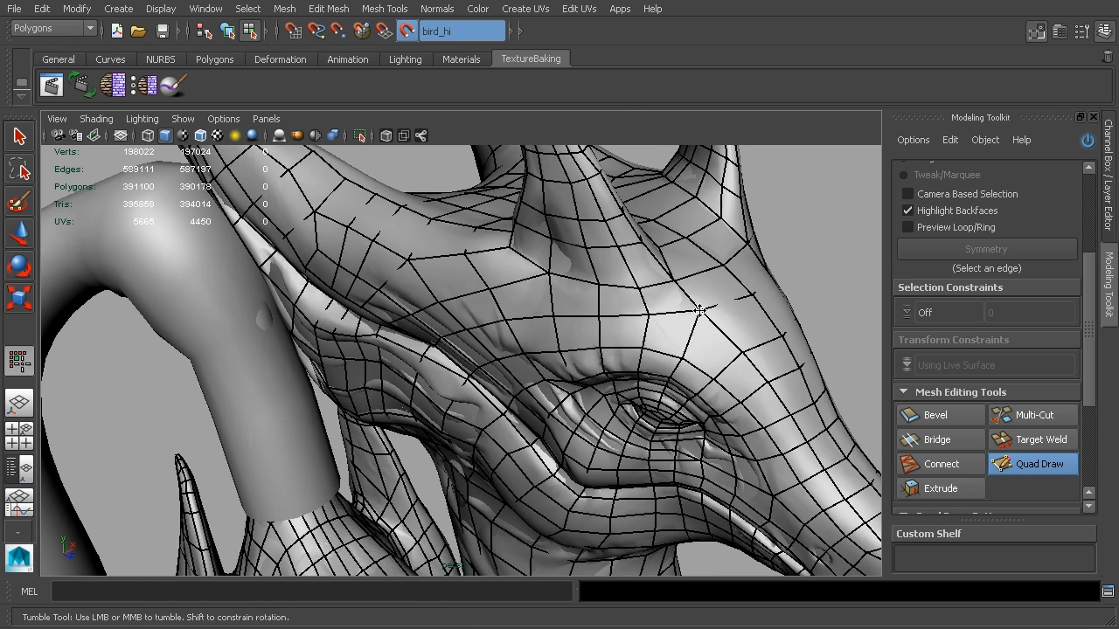
pyautogui.keyDown('alt'); pyautogui.moveTo(729, 424); pyautogui.dragTo(730, 383); pyautogui.keyUp('alt')
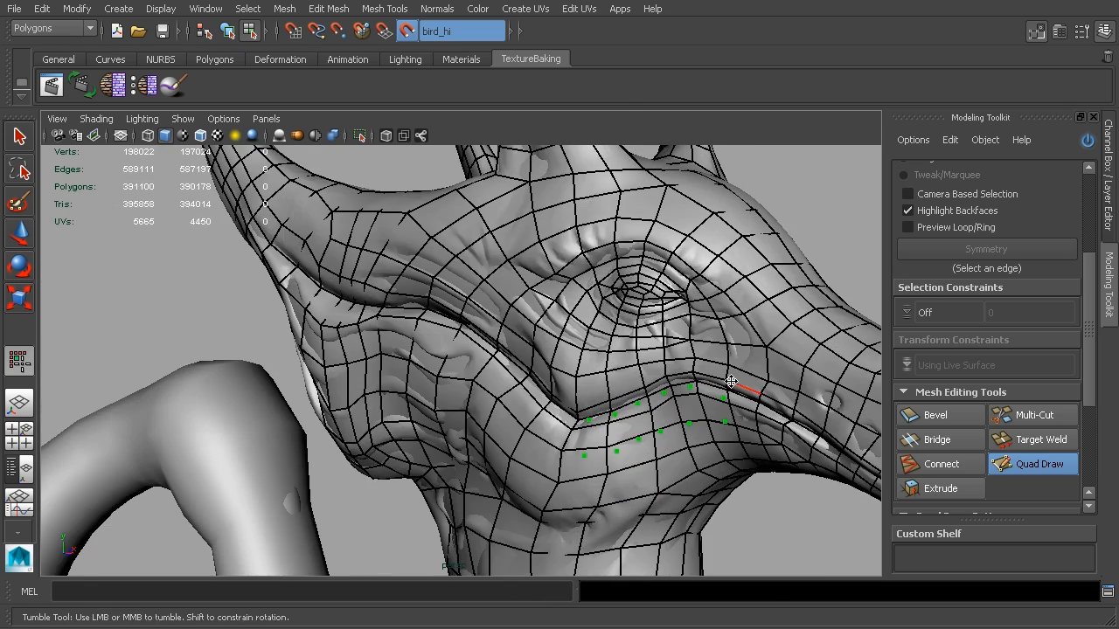
# Step: Delete all the stray Quad Draw points along the mouth line and cheek below the eye
pyautogui.scroll(-3, 784, 362)
pyautogui.scroll(-2, 793, 367)
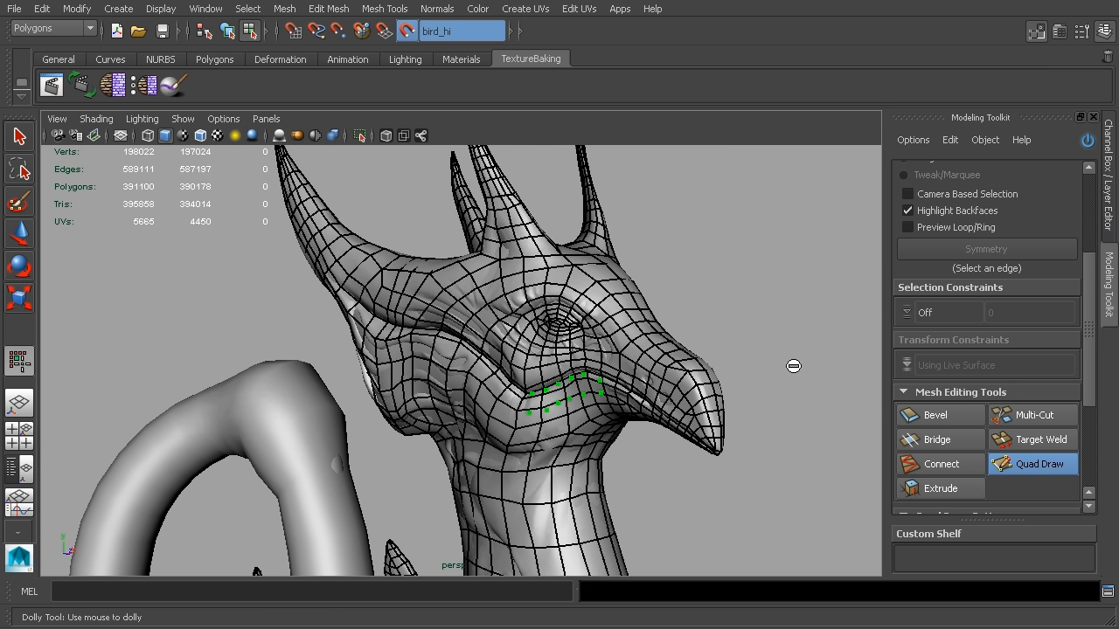
pyautogui.scroll(3, 582, 432)
pyautogui.keyDown('ctrl'); pyautogui.keyDown('shift'); pyautogui.click(587, 459); pyautogui.keyUp('shift'); pyautogui.keyUp('ctrl')
pyautogui.keyDown('ctrl'); pyautogui.keyDown('shift'); pyautogui.click(588, 421); pyautogui.keyUp('shift'); pyautogui.keyUp('ctrl')
pyautogui.keyDown('ctrl'); pyautogui.keyDown('shift'); pyautogui.click(617, 416); pyautogui.keyUp('shift'); pyautogui.keyUp('ctrl')
pyautogui.keyDown('ctrl'); pyautogui.keyDown('shift'); pyautogui.click(638, 404); pyautogui.keyUp('shift'); pyautogui.keyUp('ctrl')
pyautogui.keyDown('ctrl'); pyautogui.keyDown('shift'); pyautogui.click(639, 441); pyautogui.keyUp('shift'); pyautogui.keyUp('ctrl')
pyautogui.keyDown('ctrl'); pyautogui.keyDown('shift'); pyautogui.click(618, 452); pyautogui.keyUp('shift'); pyautogui.keyUp('ctrl')
pyautogui.keyDown('ctrl'); pyautogui.keyDown('shift'); pyautogui.click(661, 433); pyautogui.keyUp('shift'); pyautogui.keyUp('ctrl')
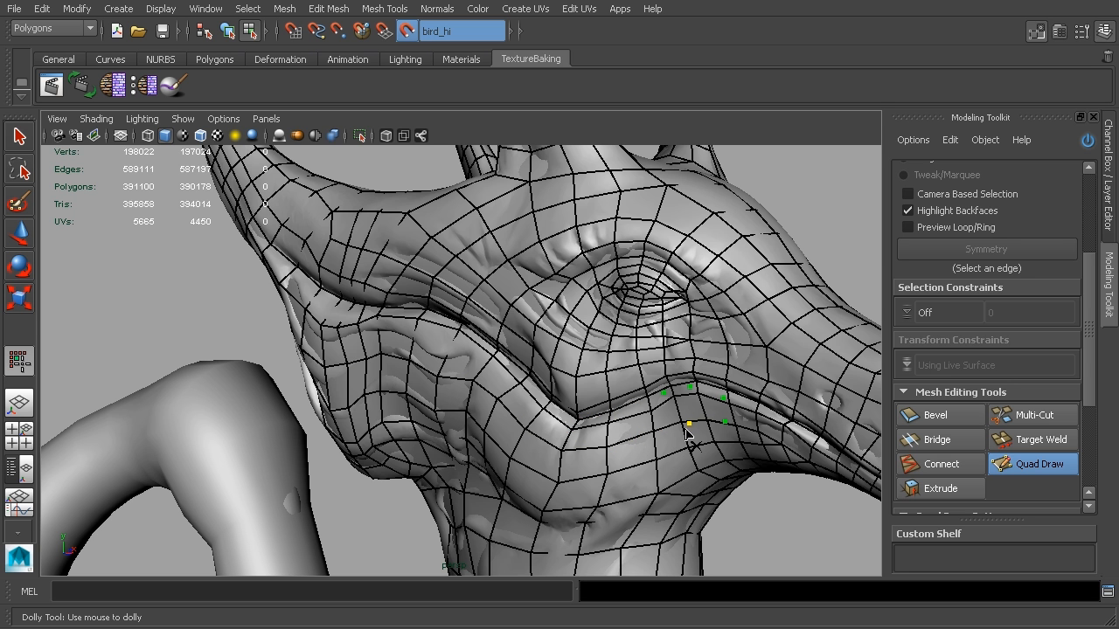
pyautogui.keyDown('ctrl'); pyautogui.keyDown('shift'); pyautogui.click(688, 426); pyautogui.keyUp('shift'); pyautogui.keyUp('ctrl')
pyautogui.keyDown('ctrl'); pyautogui.keyDown('shift'); pyautogui.click(665, 394); pyautogui.keyUp('shift'); pyautogui.keyUp('ctrl')
pyautogui.keyDown('ctrl'); pyautogui.keyDown('shift'); pyautogui.click(691, 387); pyautogui.keyUp('shift'); pyautogui.keyUp('ctrl')
pyautogui.keyDown('ctrl'); pyautogui.keyDown('shift'); pyautogui.click(723, 399); pyautogui.keyUp('shift'); pyautogui.keyUp('ctrl')
pyautogui.keyDown('ctrl'); pyautogui.keyDown('shift'); pyautogui.click(726, 423); pyautogui.keyUp('shift'); pyautogui.keyUp('ctrl')
# Step: Examine the low-resolution topology from the head down through the body and legs to the separate tail tube
pyautogui.scroll(-4, 752, 405)
pyautogui.keyDown('alt'); pyautogui.moveTo(695, 382); pyautogui.dragTo(720, 389); pyautogui.keyUp('alt')
pyautogui.scroll(-5, 719, 390)
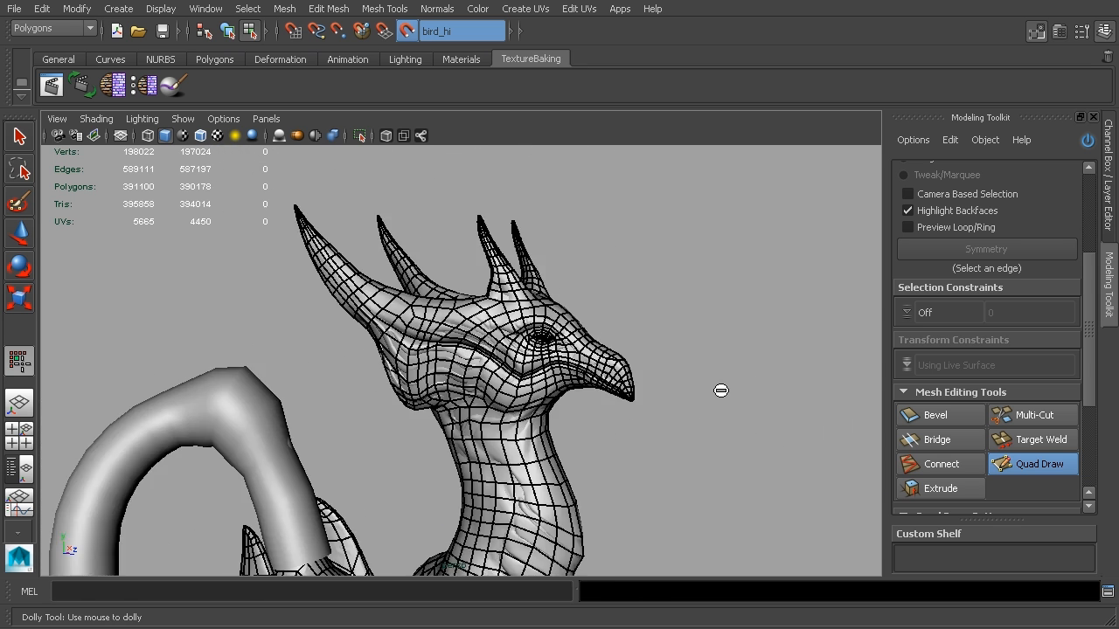
pyautogui.keyDown('alt'); pyautogui.moveTo(698, 429); pyautogui.dragTo(615, 379, button='middle'); pyautogui.keyUp('alt')
pyautogui.keyDown('alt'); pyautogui.moveTo(677, 465); pyautogui.dragTo(588, 354); pyautogui.keyUp('alt')
pyautogui.keyDown('alt'); pyautogui.moveTo(657, 446); pyautogui.dragTo(687, 457); pyautogui.keyUp('alt')
pyautogui.moveTo(687, 457)
pyautogui.keyDown('alt'); pyautogui.mouseDown(button='right')
pyautogui.moveTo(682, 425)
pyautogui.moveTo(681, 441)
pyautogui.mouseUp(button='right'); pyautogui.keyUp('alt')
pyautogui.keyDown('alt'); pyautogui.moveTo(681, 442); pyautogui.dragTo(634, 445); pyautogui.keyUp('alt')
pyautogui.keyDown('alt'); pyautogui.moveTo(635, 445); pyautogui.dragTo(603, 374, button='right'); pyautogui.keyUp('alt')
pyautogui.keyDown('alt'); pyautogui.moveTo(541, 346); pyautogui.dragTo(500, 359, button='middle'); pyautogui.keyUp('alt')
pyautogui.keyDown('alt'); pyautogui.moveTo(620, 362); pyautogui.dragTo(588, 354); pyautogui.keyUp('alt')
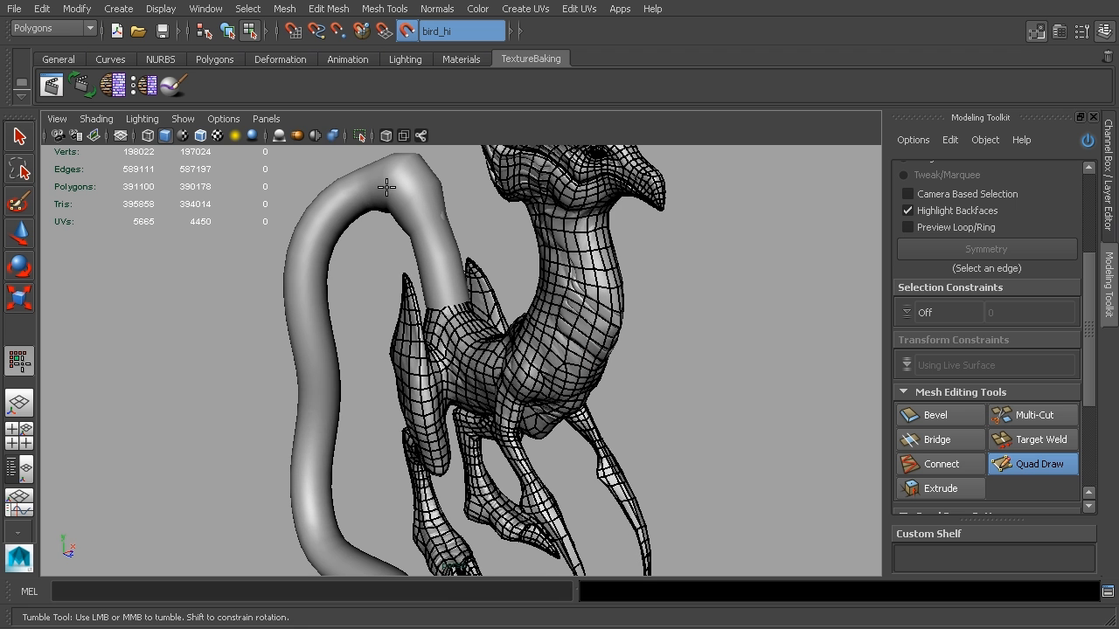
# Step: Leave Quad Draw and hide the separate low-resolution tail tube
pyautogui.click(1093, 118)
pyautogui.keyDown('alt'); pyautogui.moveTo(617, 439); pyautogui.dragTo(537, 425); pyautogui.keyUp('alt')
pyautogui.click(19, 138)
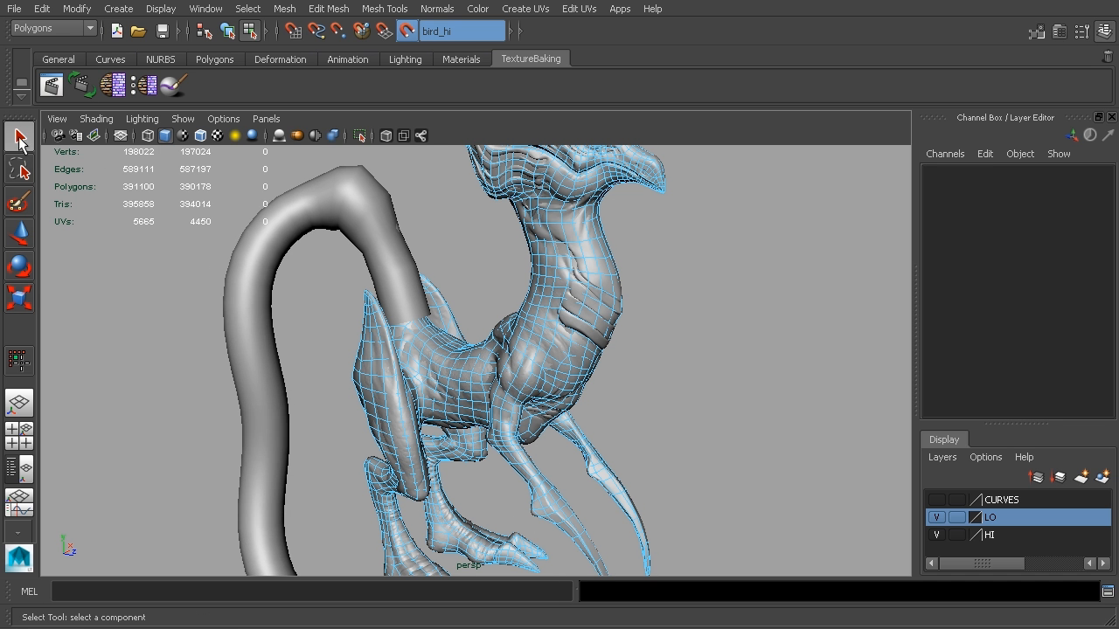
pyautogui.click(272, 274)
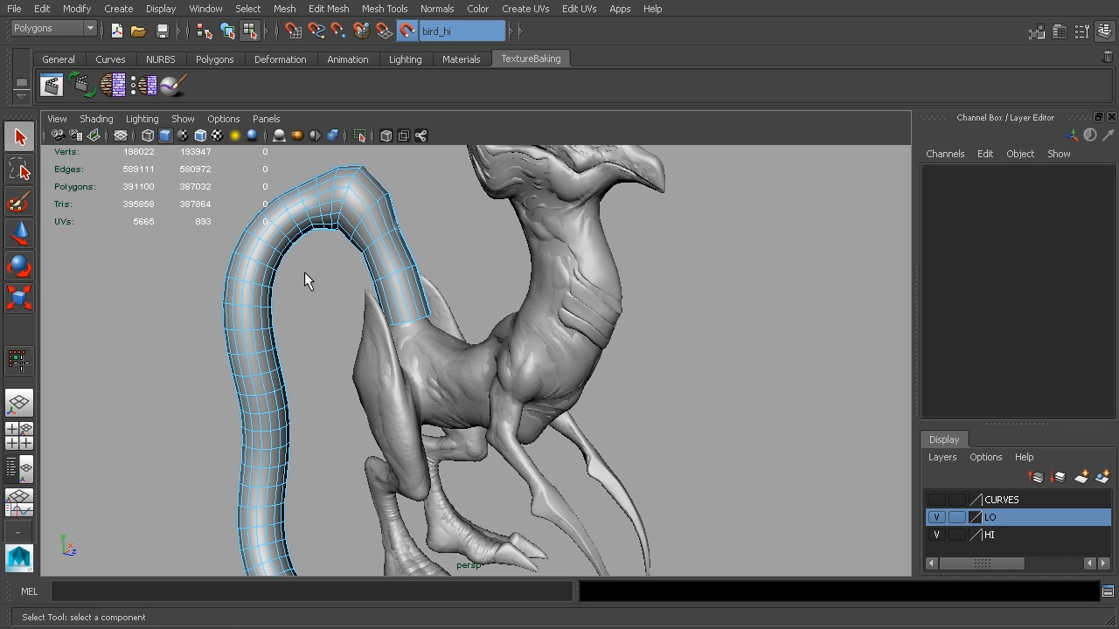
pyautogui.hotkey('ctrl', 'h')
pyautogui.click(227, 31)
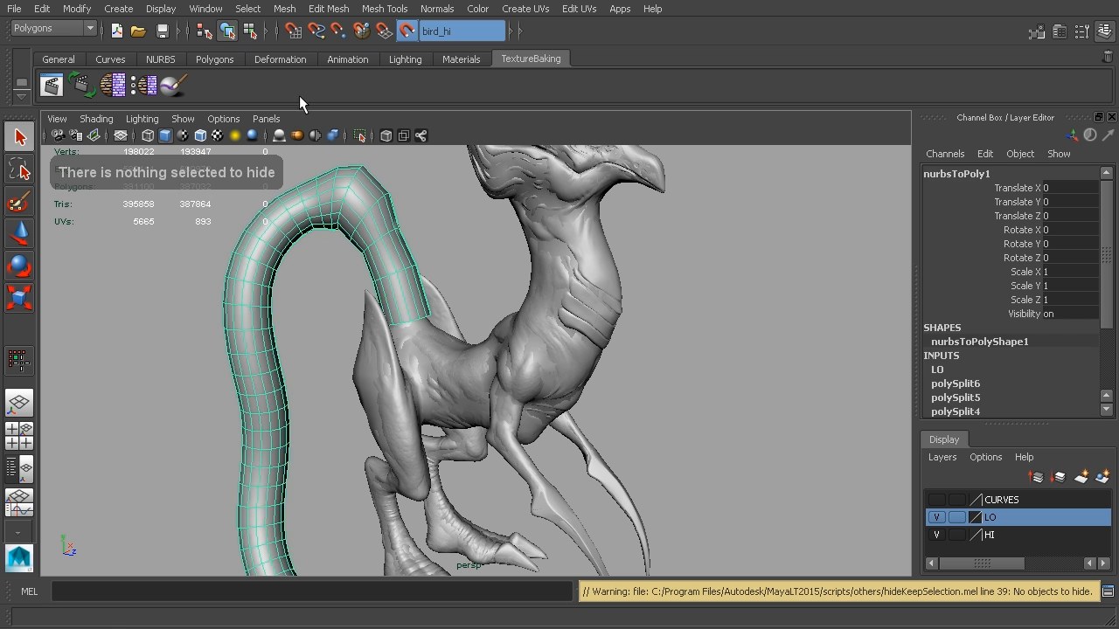
pyautogui.click(435, 193)
pyautogui.click(370, 211)
pyautogui.hotkey('ctrl', 'h')
# Step: Select the bird_lo mesh at the base of the tail and activate Quad Draw on it
pyautogui.keyDown('alt'); pyautogui.moveTo(405, 246); pyautogui.dragTo(392, 261); pyautogui.keyUp('alt')
pyautogui.keyDown('alt'); pyautogui.moveTo(407, 267); pyautogui.dragTo(739, 258, button='middle'); pyautogui.keyUp('alt')
pyautogui.keyDown('alt'); pyautogui.moveTo(726, 261); pyautogui.dragTo(707, 295); pyautogui.keyUp('alt')
pyautogui.keyDown('alt'); pyautogui.moveTo(704, 289); pyautogui.dragTo(476, 349, button='middle'); pyautogui.keyUp('alt')
pyautogui.scroll(5, 515, 342)
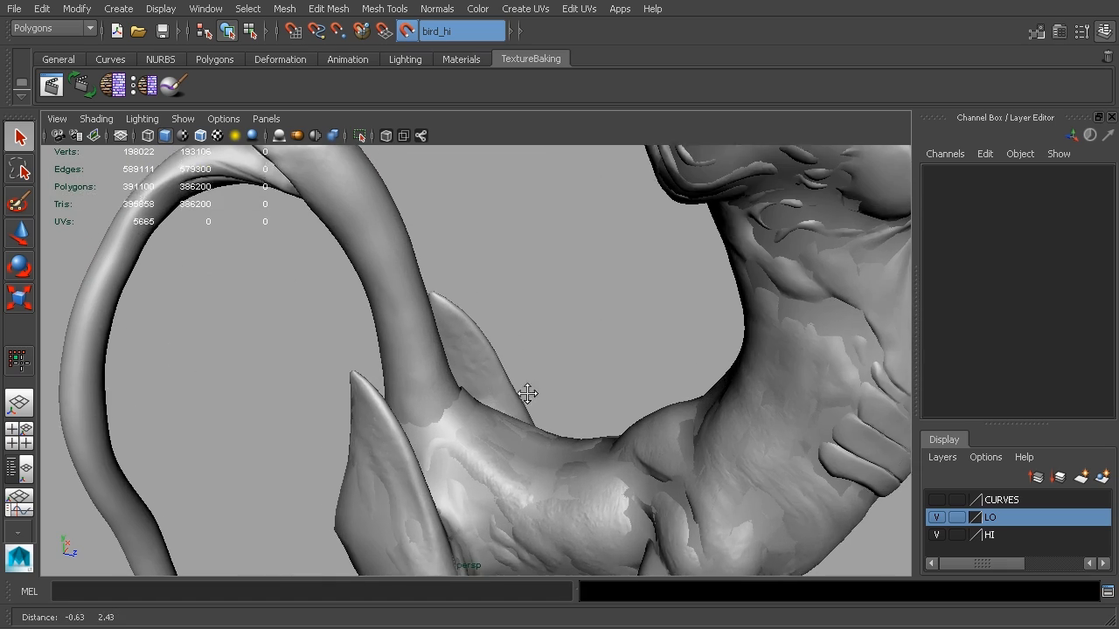
pyautogui.click(663, 477)
pyautogui.keyDown('alt'); pyautogui.moveTo(663, 478); pyautogui.dragTo(477, 306); pyautogui.keyUp('alt')
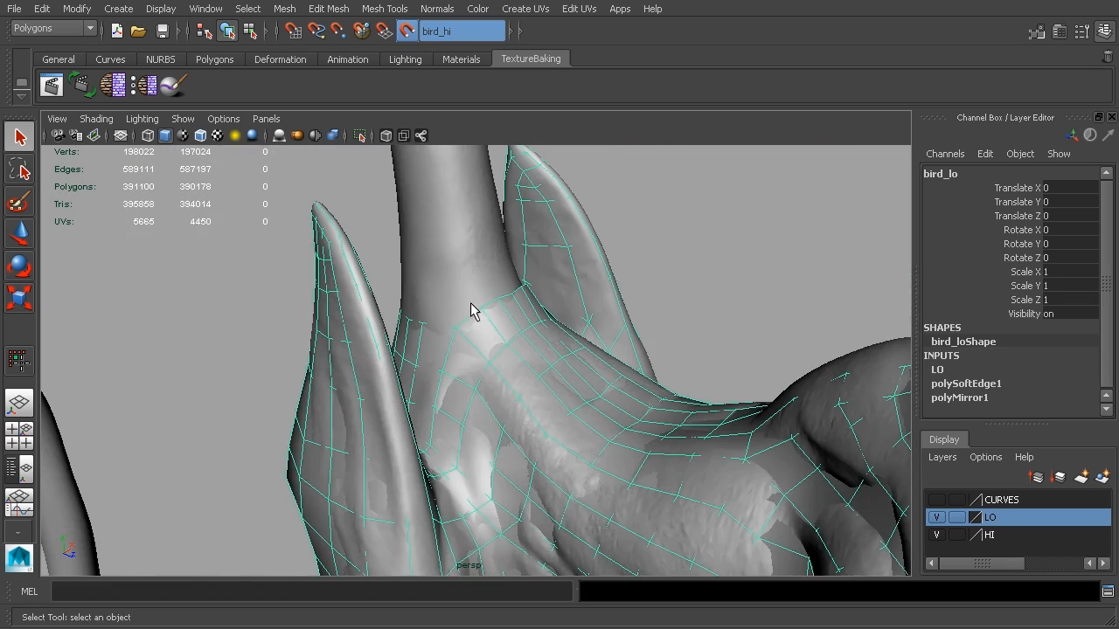
pyautogui.click(1036, 30)
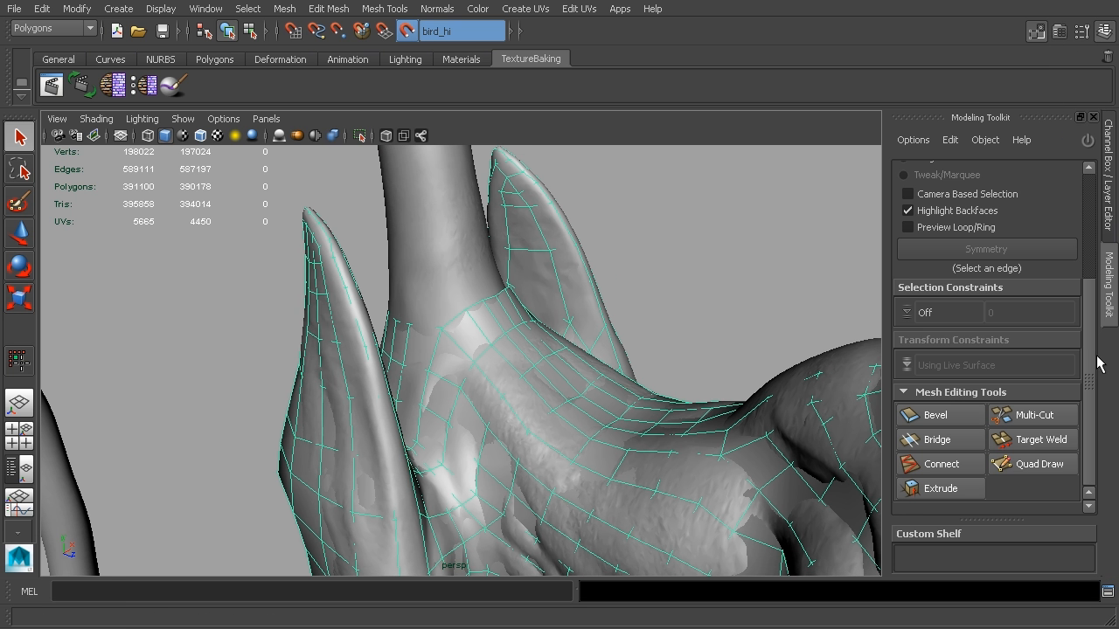
pyautogui.click(1050, 466)
pyautogui.moveTo(720, 394)
pyautogui.keyDown('alt'); pyautogui.mouseDown()
pyautogui.moveTo(490, 332)
pyautogui.moveTo(287, 215)
pyautogui.mouseUp(); pyautogui.keyUp('alt')
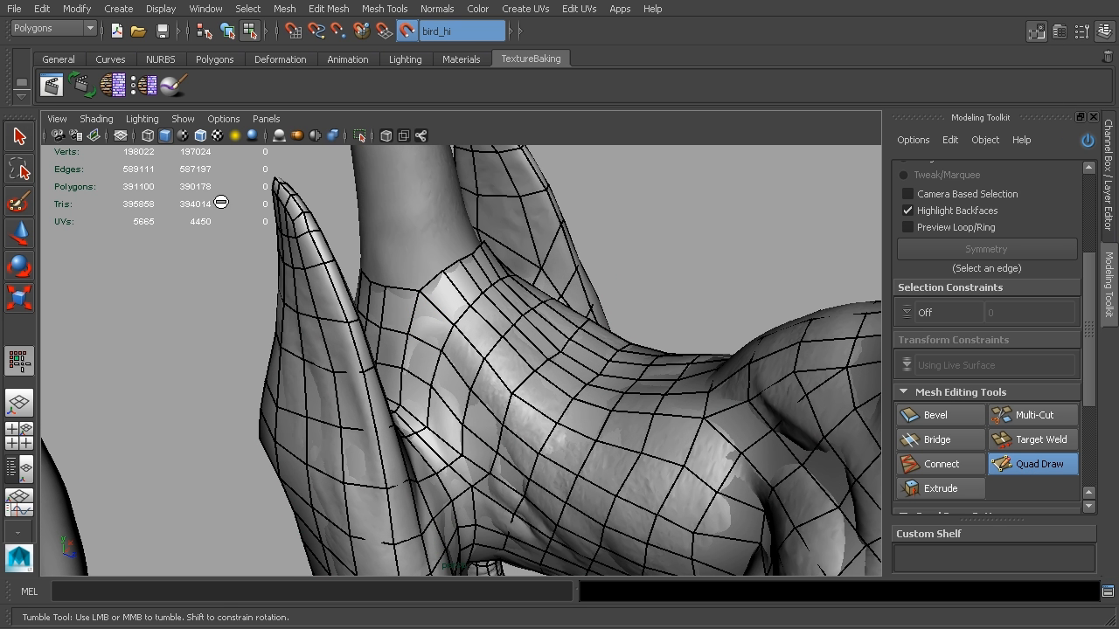
# Step: Extend the open border edge loop at the tail base up along the tail as new quads
pyautogui.press('Tab')
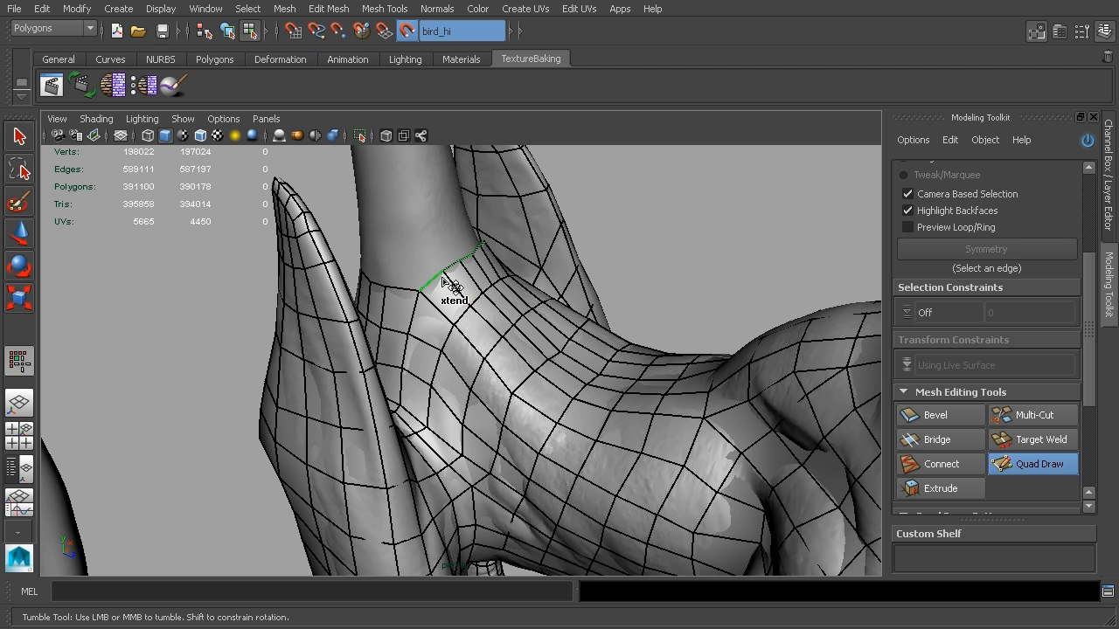
pyautogui.keyDown('ctrl'); pyautogui.keyDown('shift'); pyautogui.rightClick(444, 285); pyautogui.keyUp('shift'); pyautogui.keyUp('ctrl')
pyautogui.moveTo(452, 287)
pyautogui.keyDown('ctrl'); pyautogui.keyDown('shift'); pyautogui.mouseDown(button='right')
pyautogui.moveTo(440, 315)
pyautogui.moveTo(430, 310)
pyautogui.mouseUp(button='right'); pyautogui.keyUp('shift'); pyautogui.keyUp('ctrl')
pyautogui.moveTo(430, 310)
pyautogui.mouseDown()
pyautogui.moveTo(435, 255)
pyautogui.moveTo(415, 201)
pyautogui.moveTo(668, 289)
pyautogui.moveTo(641, 302)
pyautogui.moveTo(507, 305)
pyautogui.moveTo(516, 308)
pyautogui.mouseUp()
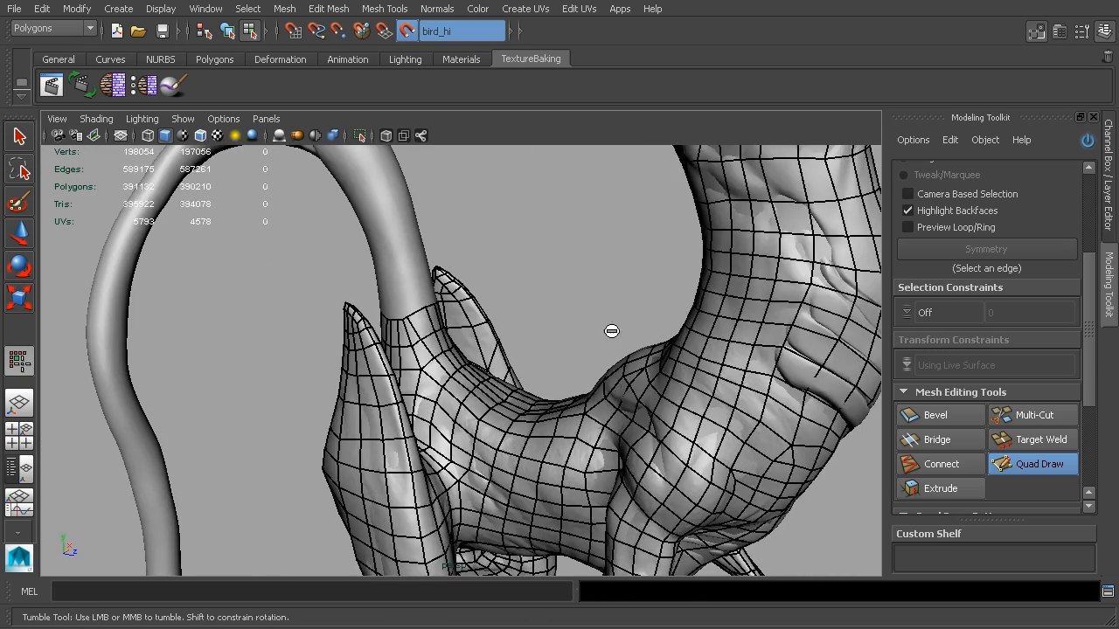
# Step: Inspect the extended tail base and follow the remaining uncovered tail down to its tip
pyautogui.keyDown('alt'); pyautogui.moveTo(612, 331); pyautogui.dragTo(529, 327, button='right'); pyautogui.keyUp('alt')
pyautogui.keyDown('alt'); pyautogui.moveTo(530, 327); pyautogui.dragTo(644, 229, button='middle'); pyautogui.keyUp('alt')
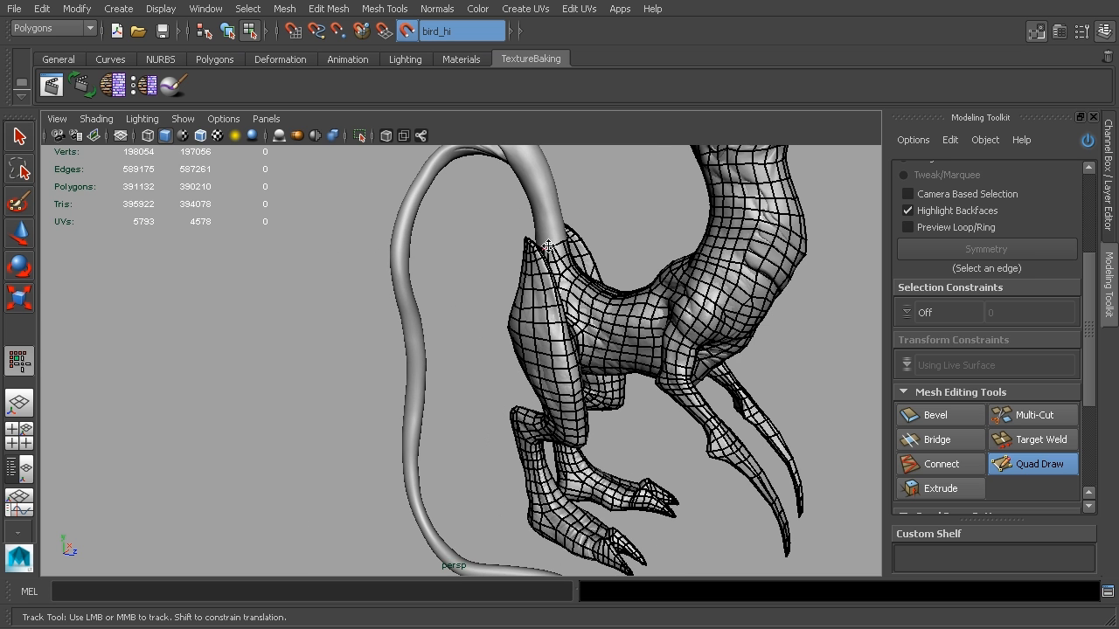
pyautogui.keyDown('alt'); pyautogui.moveTo(670, 266); pyautogui.dragTo(515, 246); pyautogui.keyUp('alt')
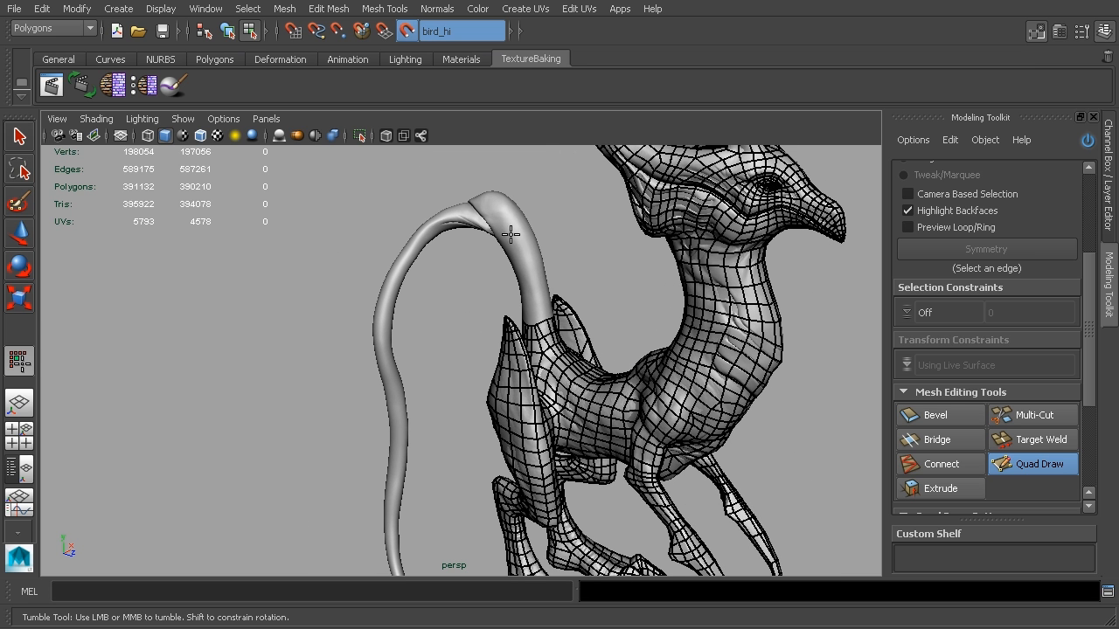
pyautogui.keyDown('alt'); pyautogui.moveTo(565, 439); pyautogui.dragTo(354, 229, button='middle'); pyautogui.keyUp('alt')
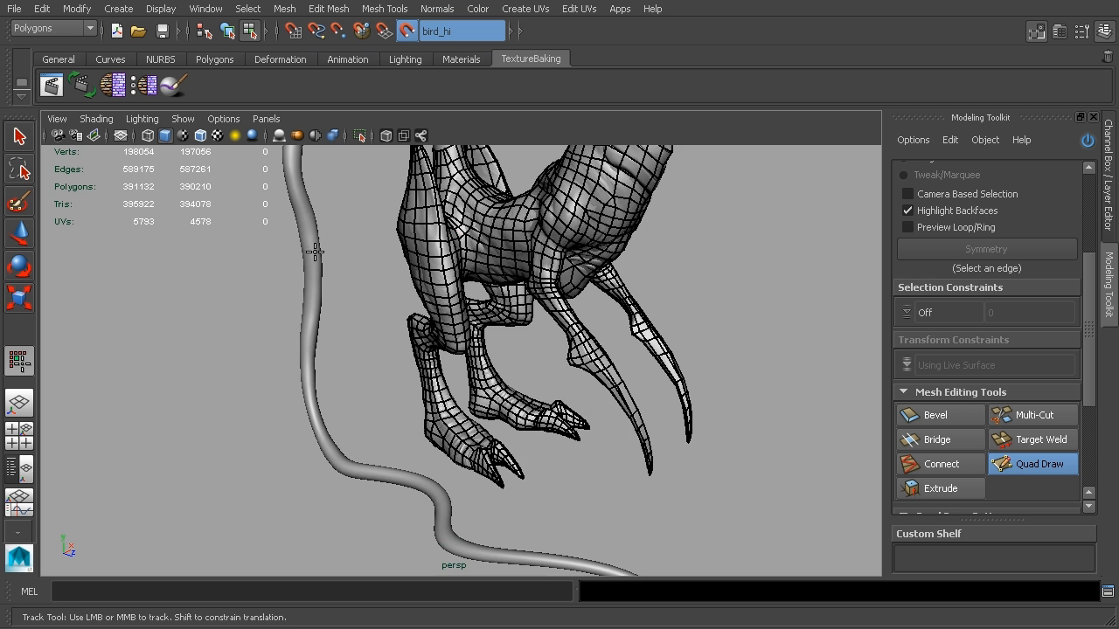
pyautogui.keyDown('alt'); pyautogui.moveTo(645, 464); pyautogui.dragTo(639, 429, button='right'); pyautogui.keyUp('alt')
pyautogui.keyDown('alt'); pyautogui.moveTo(639, 429); pyautogui.dragTo(639, 377); pyautogui.keyUp('alt')
pyautogui.keyDown('alt'); pyautogui.moveTo(639, 377); pyautogui.dragTo(622, 427, button='middle'); pyautogui.keyUp('alt')
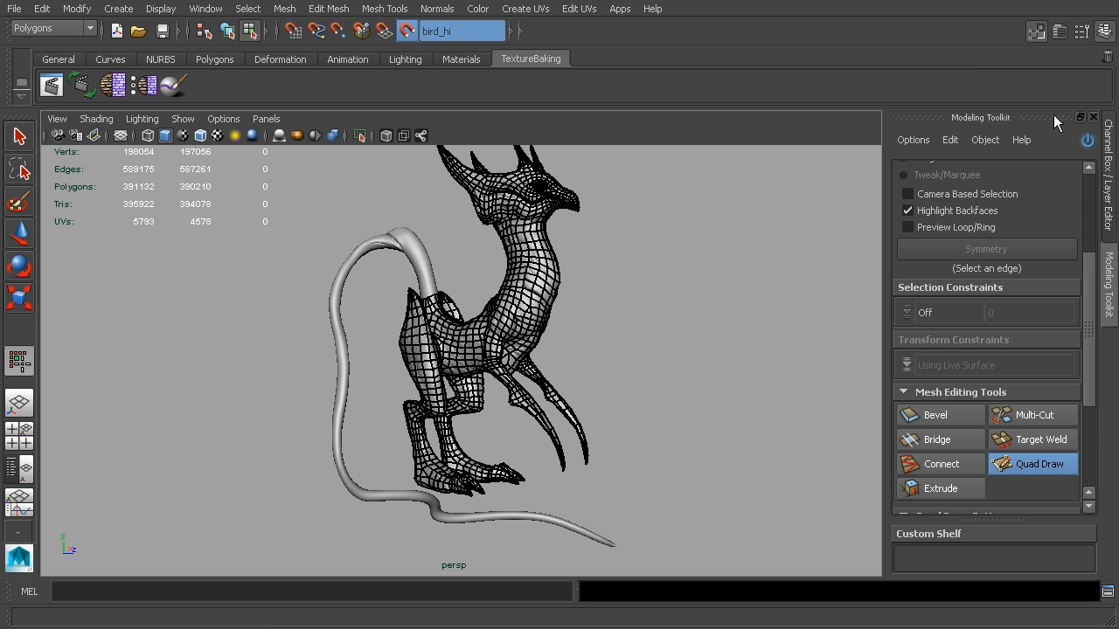
# Step: Return to object selection and leave only the CURVES layer visible, hiding the LO and HI layers
pyautogui.click(1104, 131)
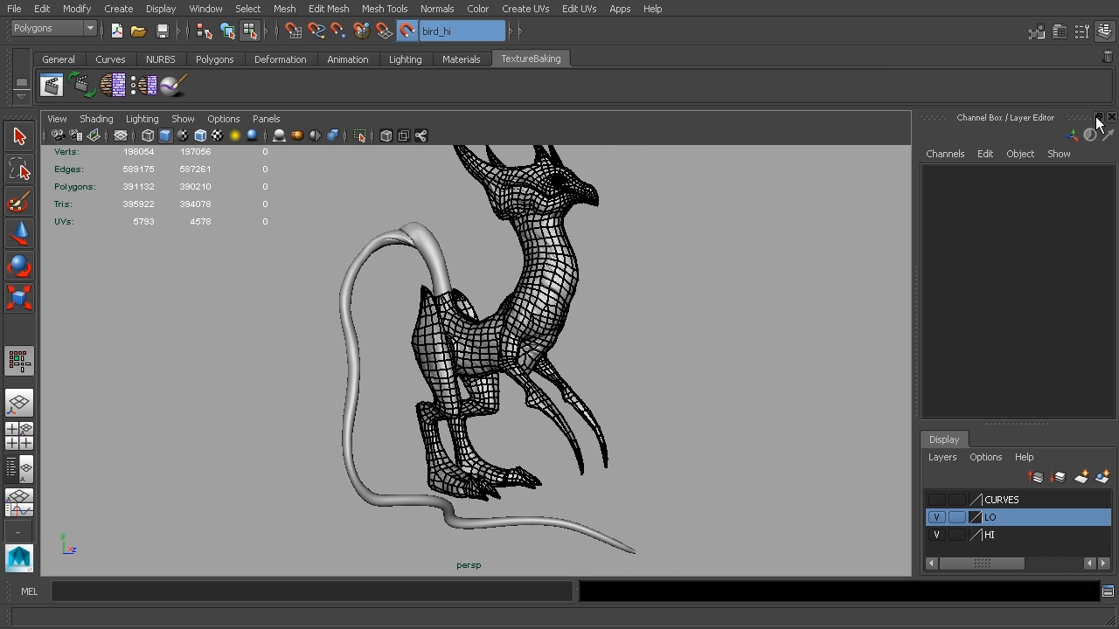
pyautogui.click(227, 32)
pyautogui.keyDown('alt'); pyautogui.moveTo(647, 278); pyautogui.dragTo(688, 379); pyautogui.keyUp('alt')
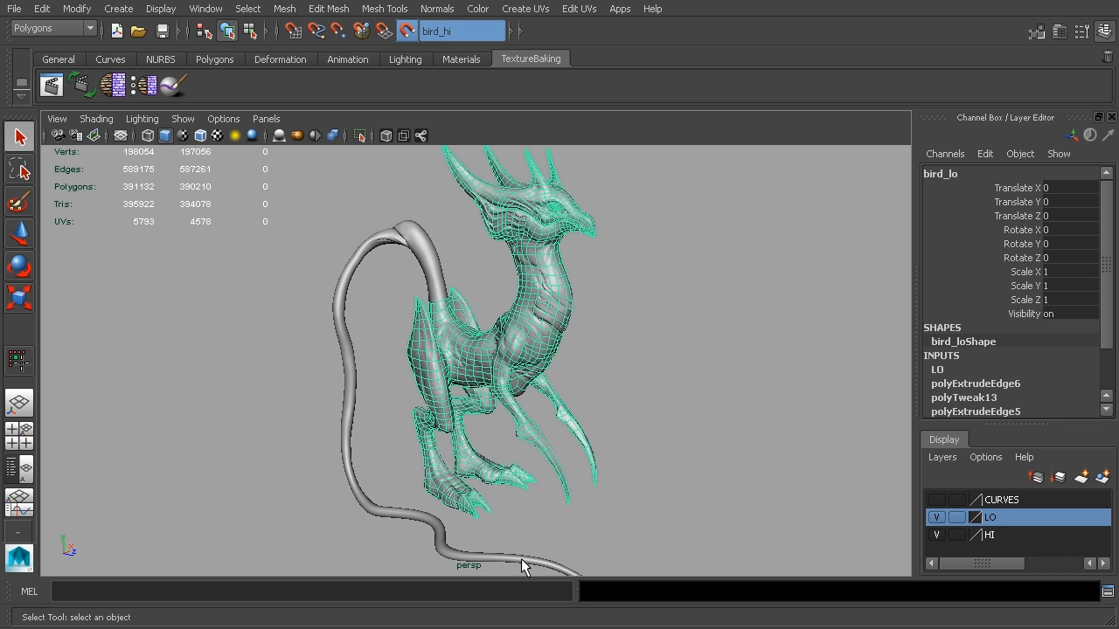
pyautogui.keyDown('alt'); pyautogui.moveTo(409, 506); pyautogui.dragTo(740, 439); pyautogui.keyUp('alt')
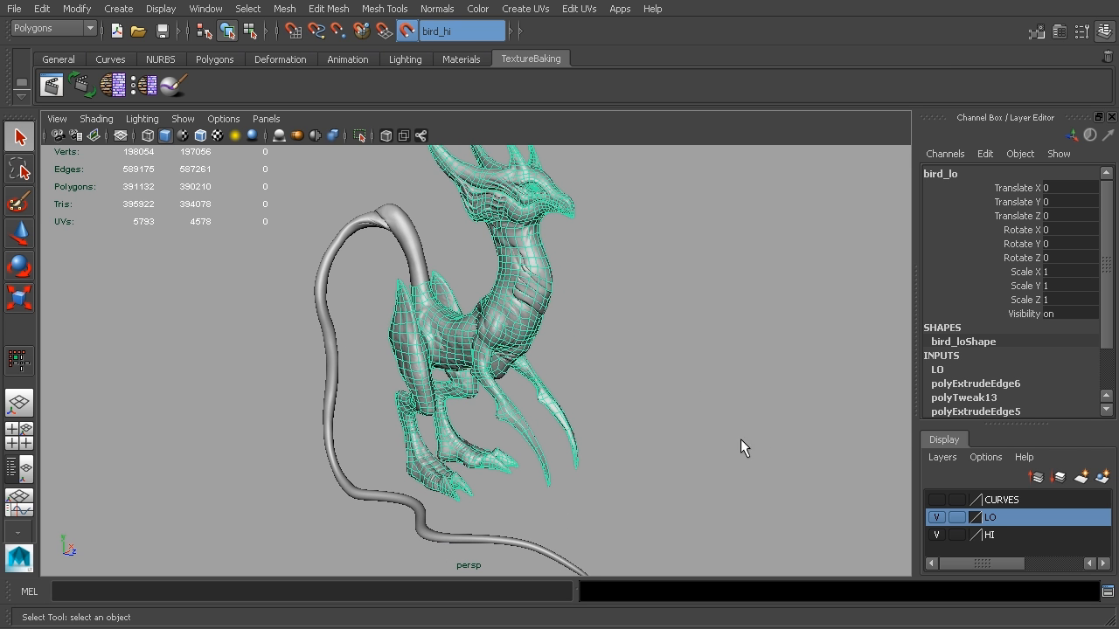
pyautogui.click(937, 518)
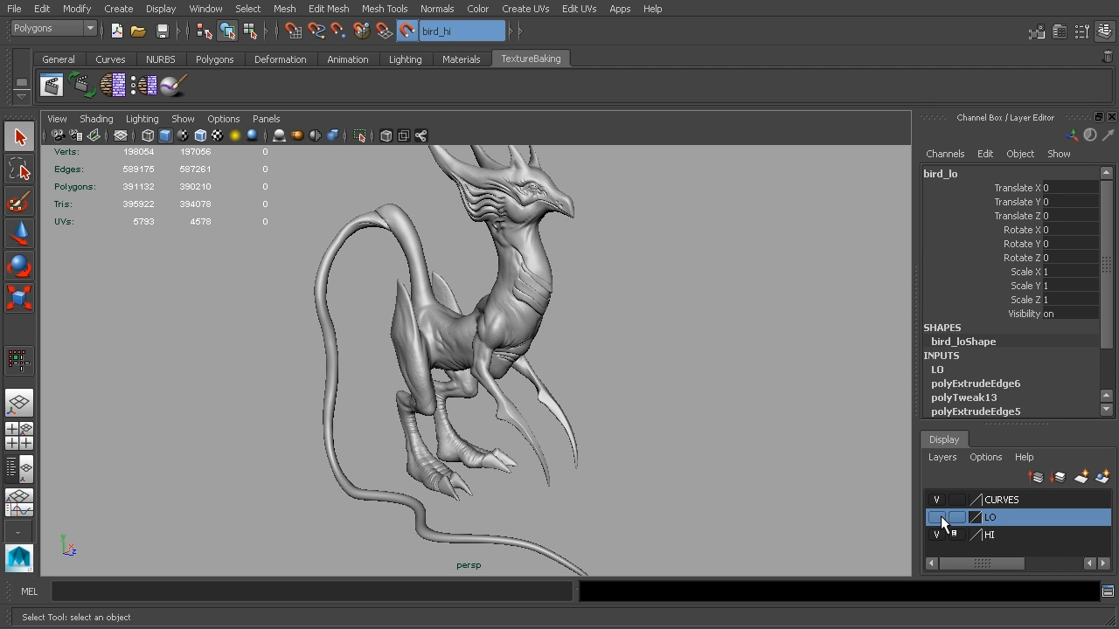
pyautogui.click(181, 119)
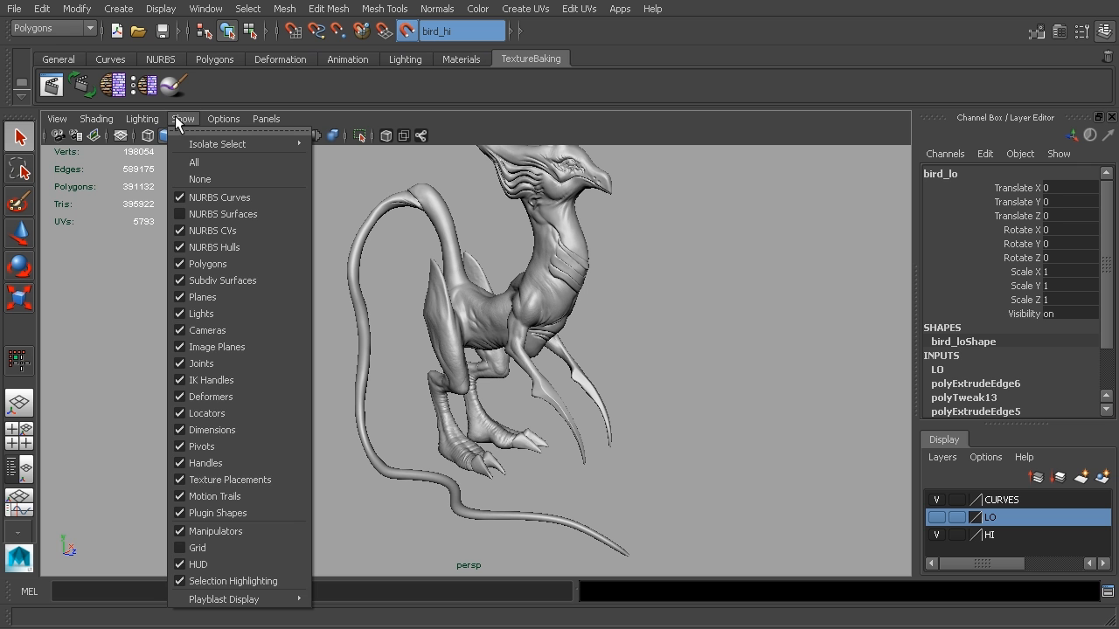
pyautogui.keyDown('alt'); pyautogui.moveTo(751, 317); pyautogui.dragTo(733, 304); pyautogui.keyUp('alt')
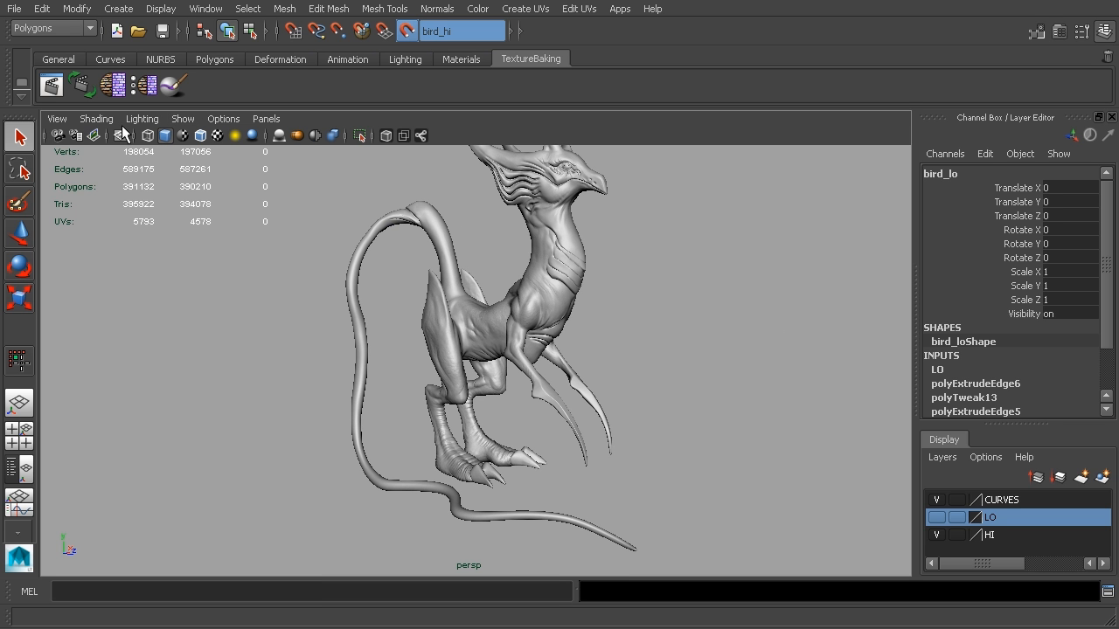
pyautogui.click(935, 535)
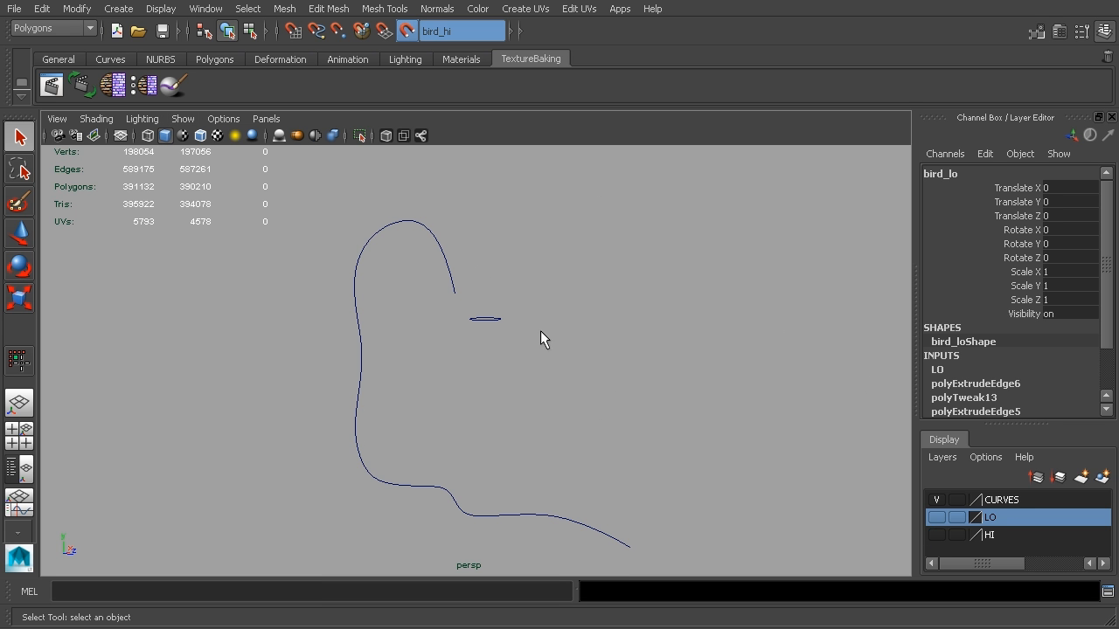
# Step: Select the tail path curve and compare it with the sculpted tail by toggling the HI layer's visibility
pyautogui.keyDown('alt'); pyautogui.moveTo(514, 304); pyautogui.dragTo(472, 291); pyautogui.keyUp('alt')
pyautogui.keyDown('alt'); pyautogui.moveTo(405, 201); pyautogui.dragTo(507, 222); pyautogui.keyUp('alt')
pyautogui.click(476, 267)
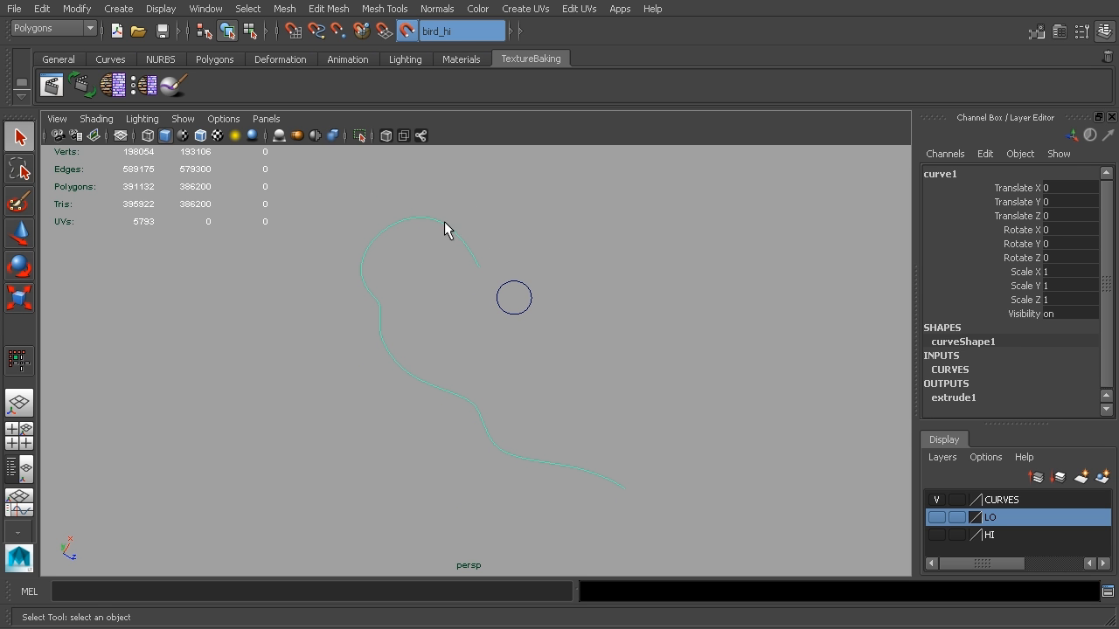
pyautogui.click(937, 535)
pyautogui.click(936, 535)
pyautogui.click(937, 535)
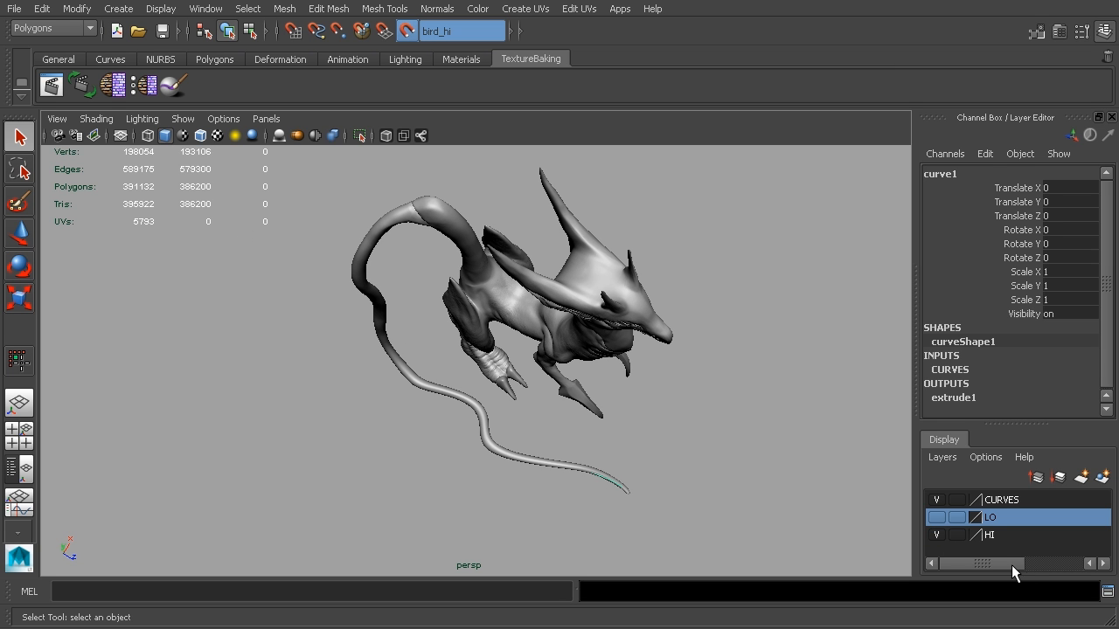
pyautogui.click(937, 530)
pyautogui.keyDown('alt'); pyautogui.moveTo(600, 395); pyautogui.dragTo(626, 333); pyautogui.keyUp('alt')
pyautogui.click(937, 535)
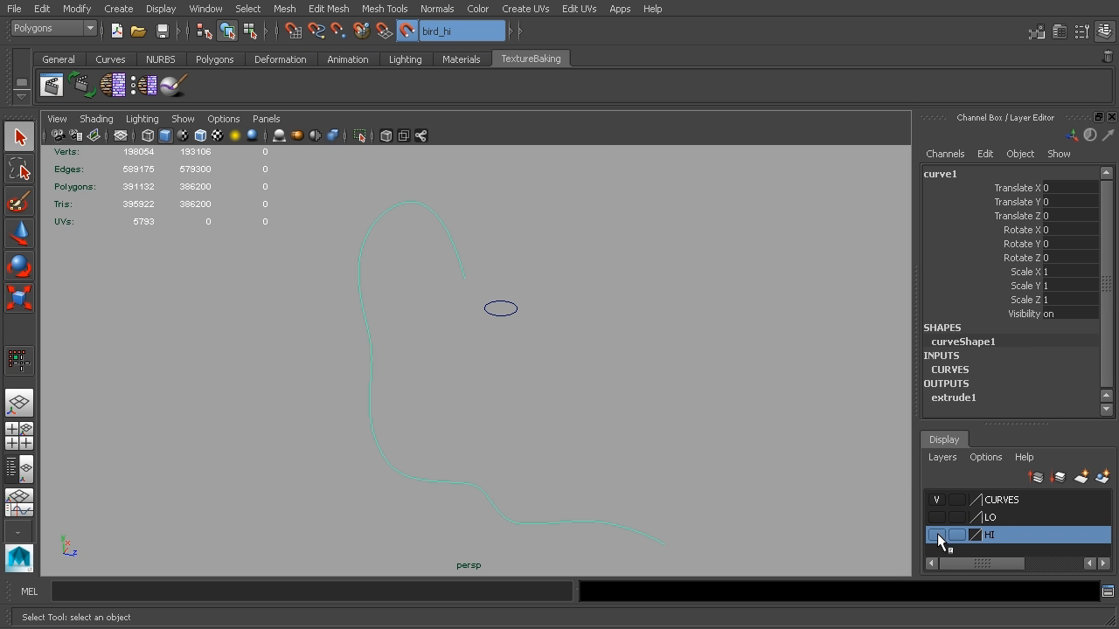
# Step: Select the circle profile and the tail path curve, and extrude the circle along the path as a NURBS surface
pyautogui.click(504, 309)
pyautogui.click(463, 275)
pyautogui.keyDown('alt'); pyautogui.moveTo(674, 329); pyautogui.dragTo(659, 370); pyautogui.keyUp('alt')
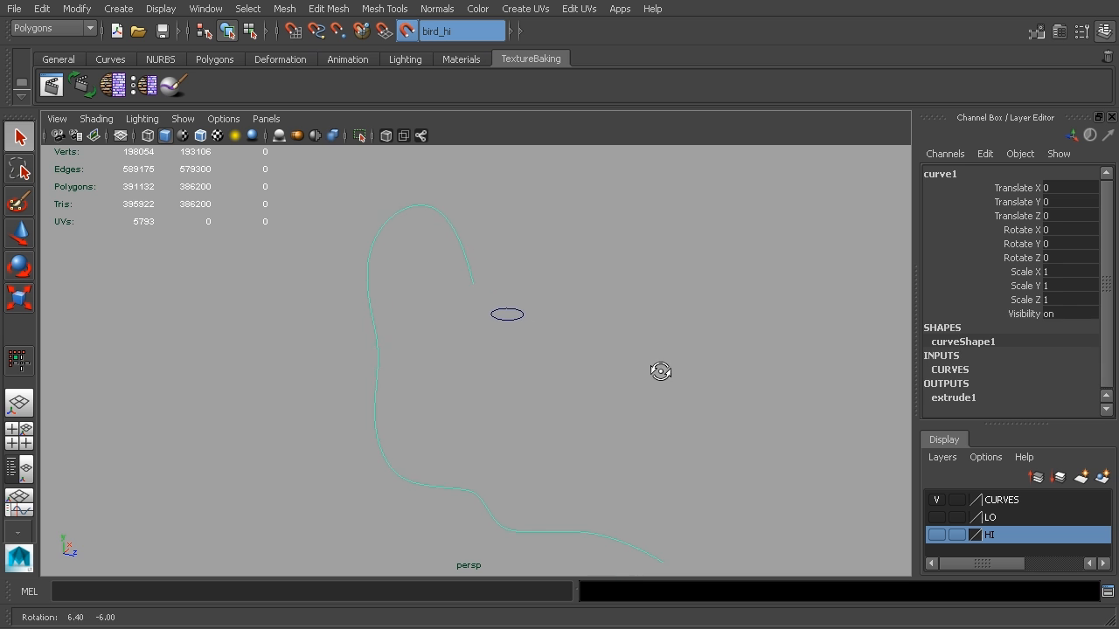
pyautogui.click(541, 304)
pyautogui.click(522, 301)
pyautogui.keyDown('shift'); pyautogui.click(468, 269); pyautogui.keyUp('shift')
pyautogui.click(74, 28)
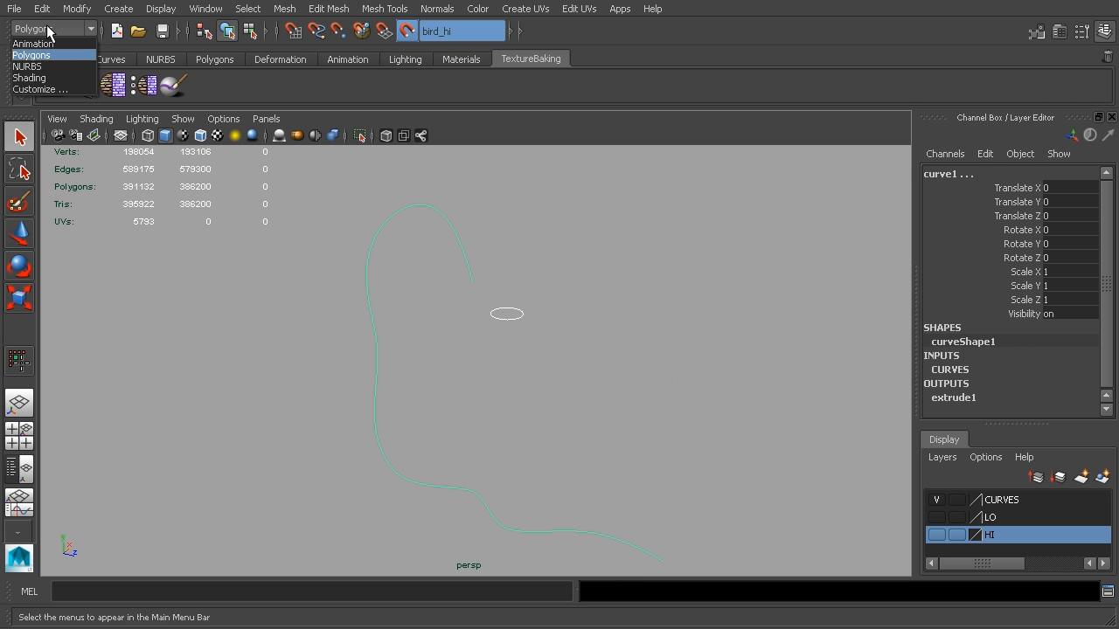
pyautogui.click(52, 61)
pyautogui.click(312, 9)
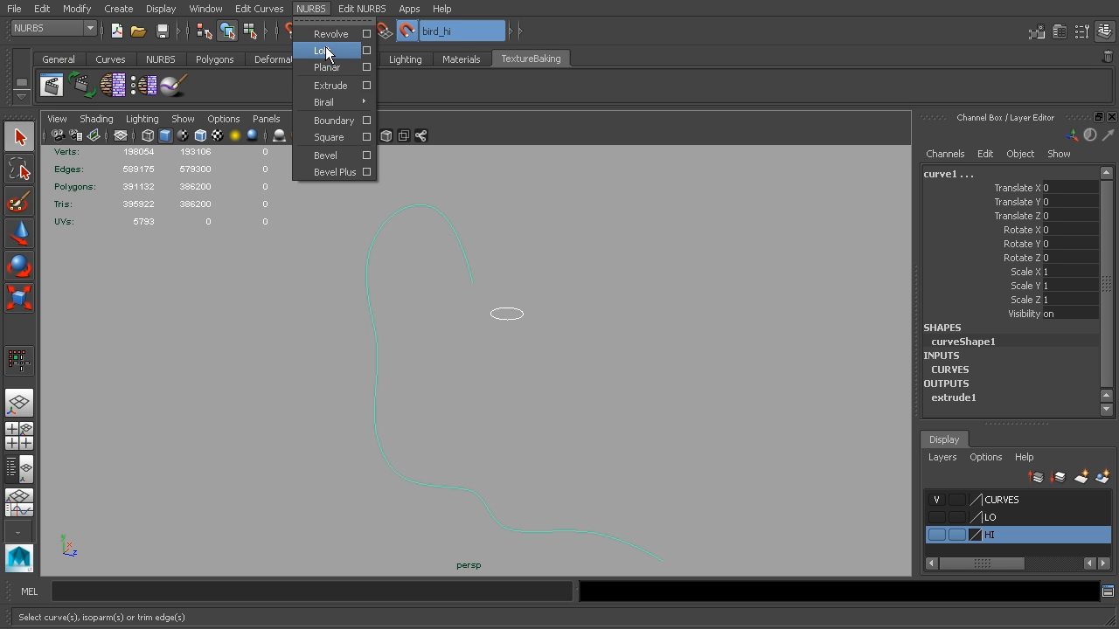
pyautogui.click(338, 87)
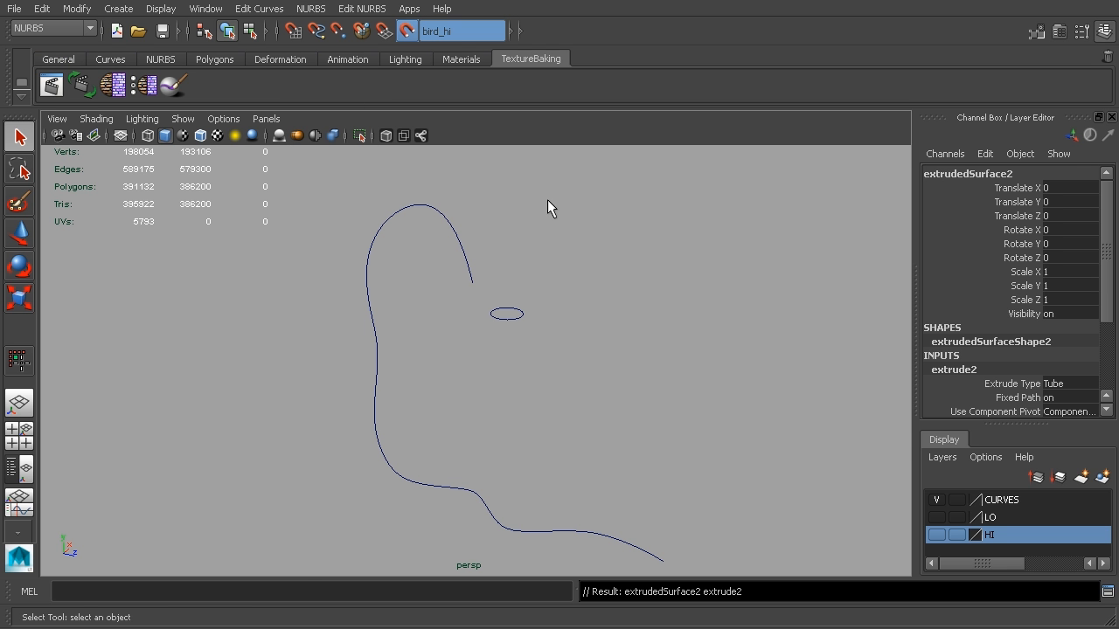
# Step: Turn on the display of NURBS surfaces in the perspective view to reveal the extruded tail tube
pyautogui.click(182, 119)
pyautogui.click(210, 214)
pyautogui.keyDown('alt'); pyautogui.moveTo(565, 305); pyautogui.dragTo(465, 370); pyautogui.keyUp('alt')
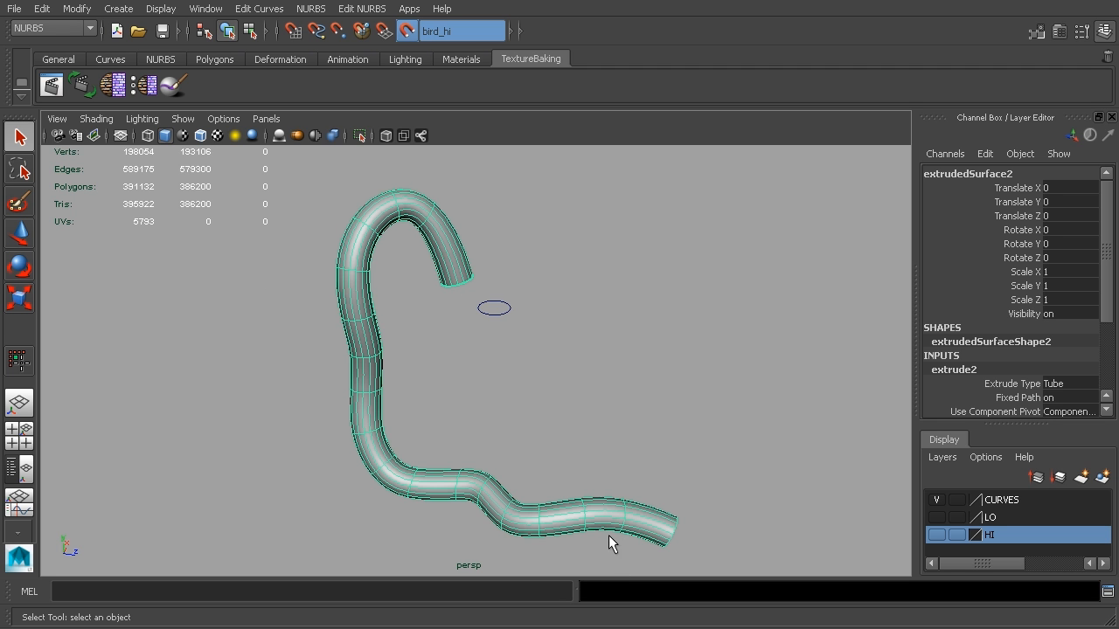
# Step: Delete the overlapping extruded tail surfaces, keeping only the path curve and the circle
pyautogui.click(642, 366)
pyautogui.click(374, 387)
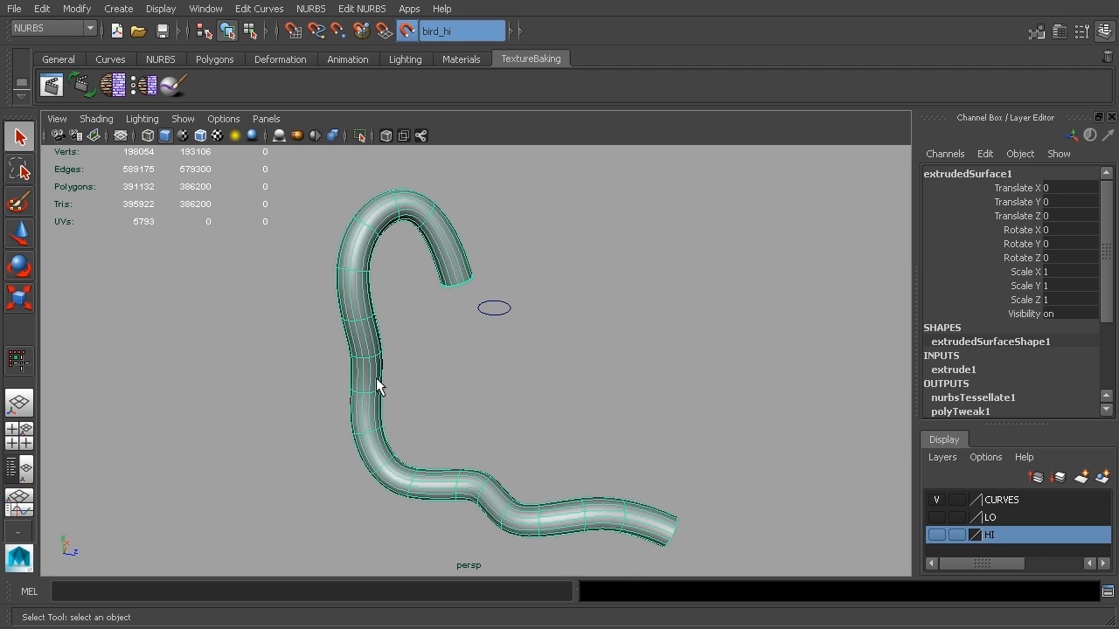
pyautogui.click(405, 346)
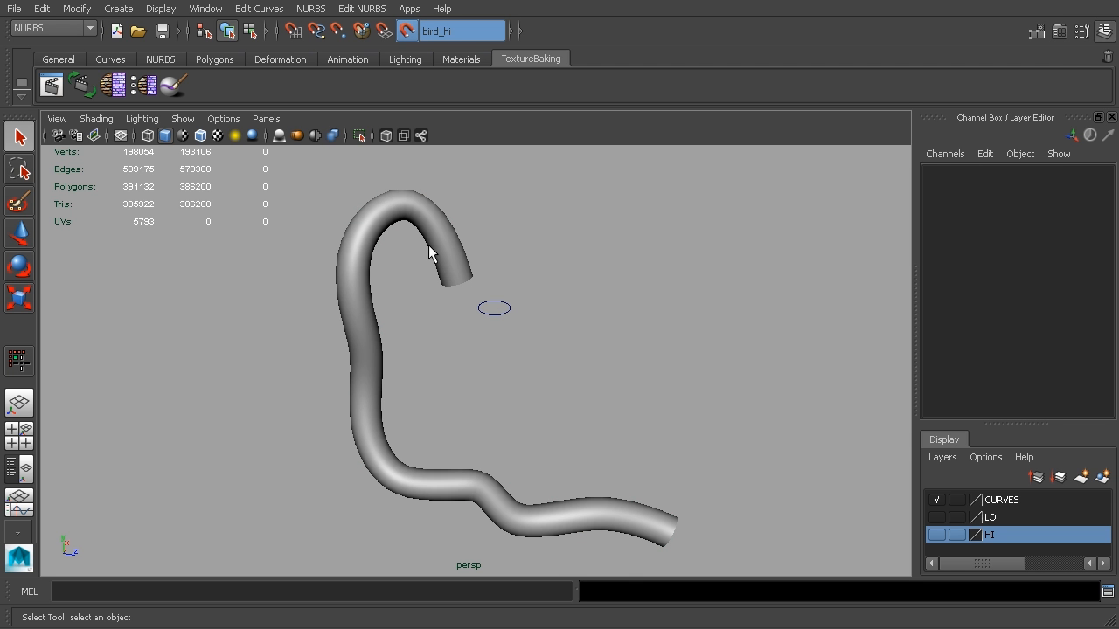
pyautogui.click(438, 248)
pyautogui.press('Delete')
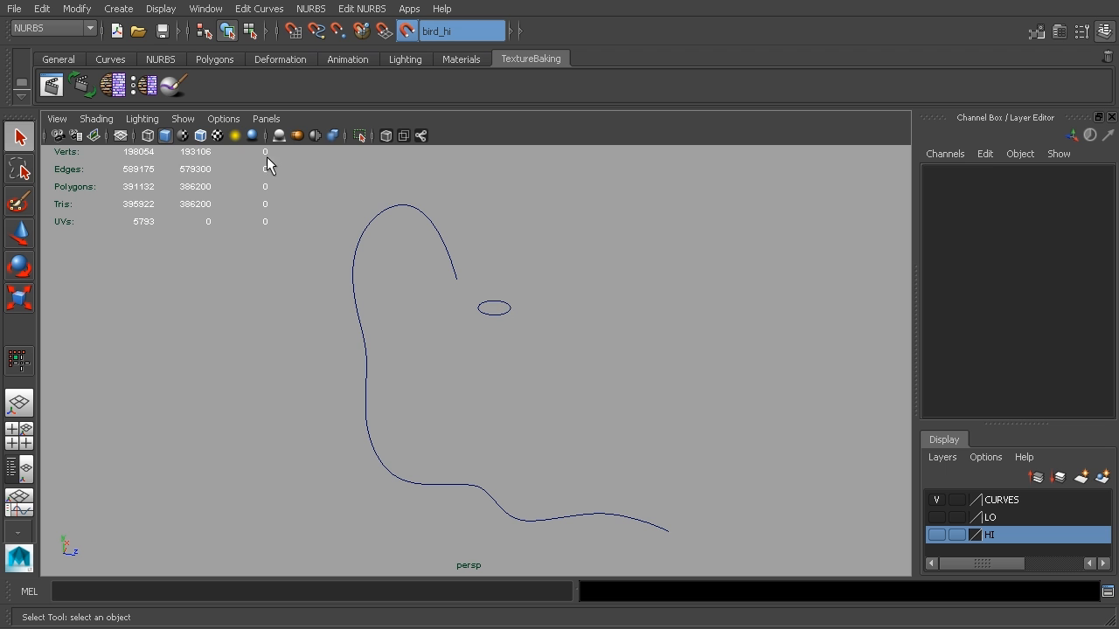
# Step: Try to unhide the polySurface1 mesh from the Outliner
pyautogui.click(161, 9)
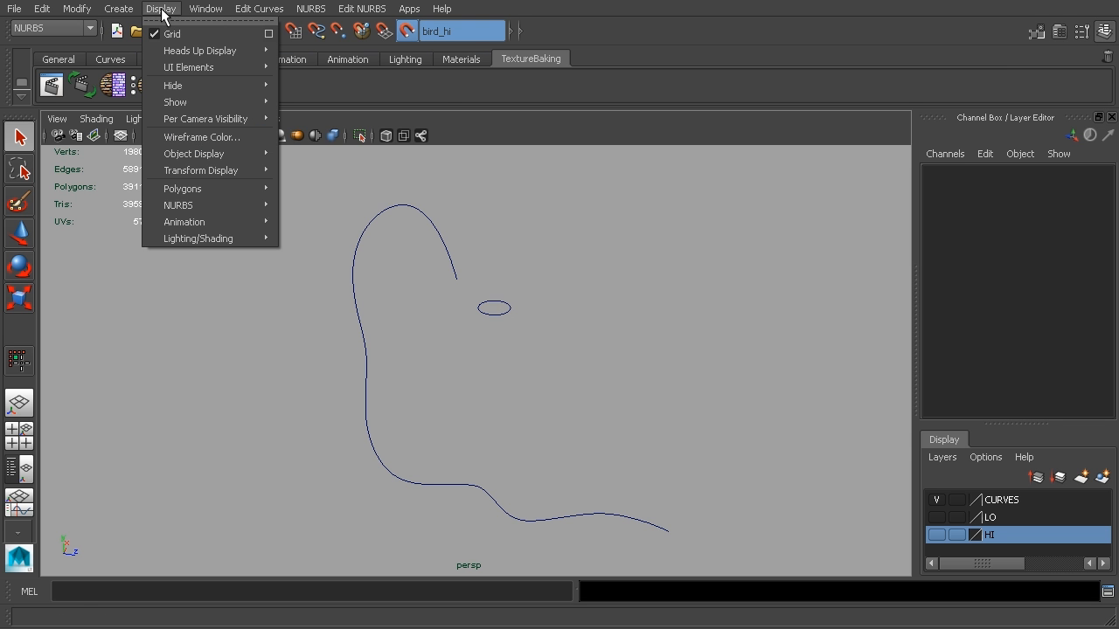
pyautogui.moveTo(201, 102)
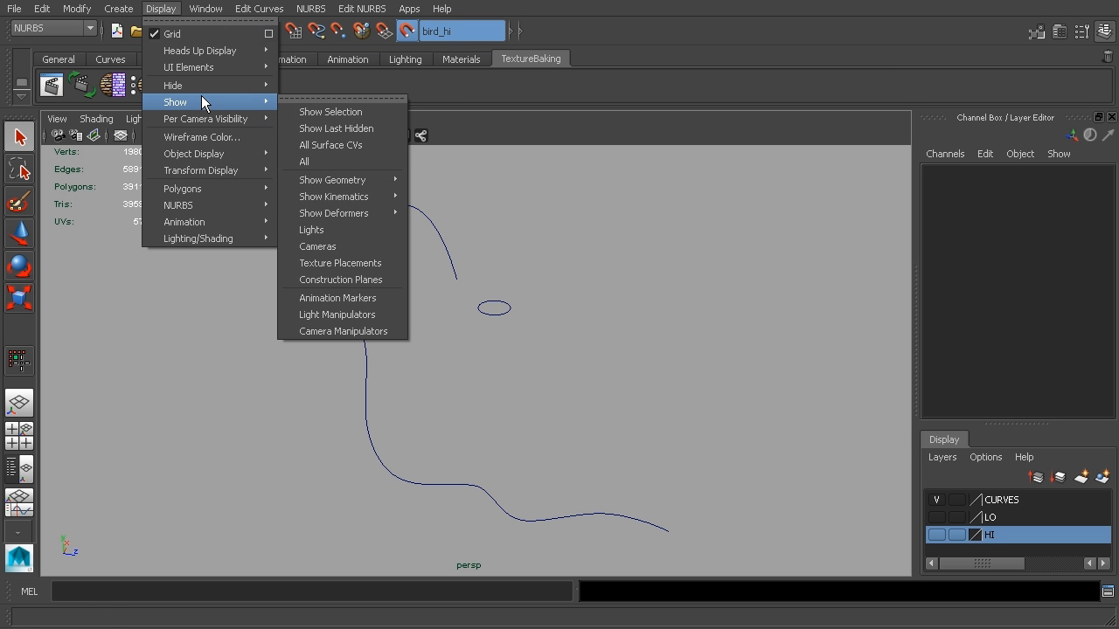
pyautogui.click(311, 113)
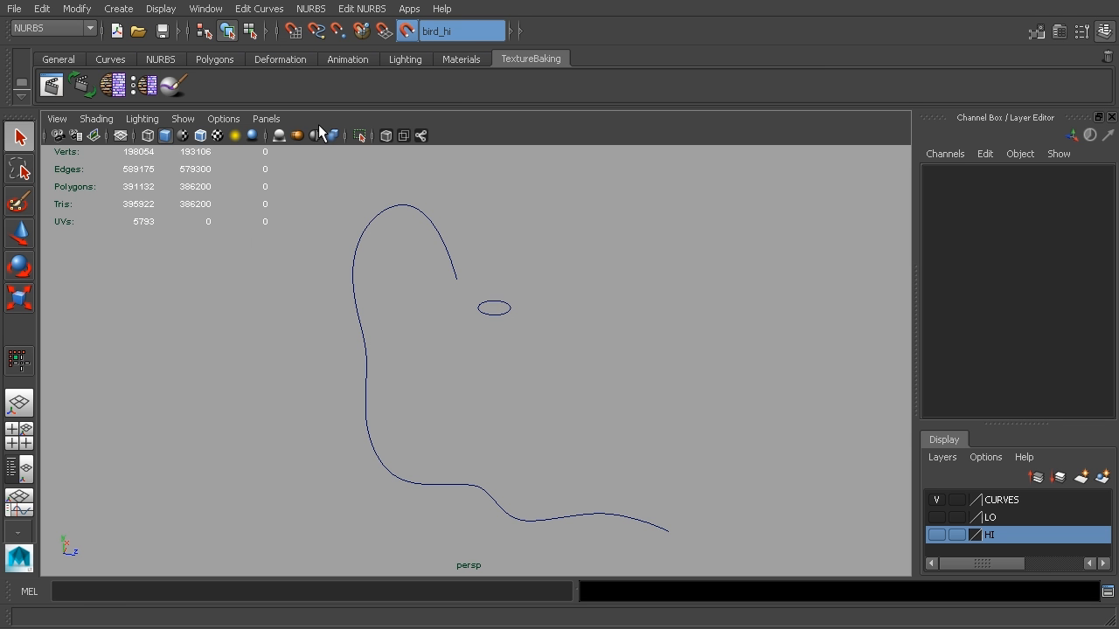
pyautogui.click(206, 10)
pyautogui.click(240, 132)
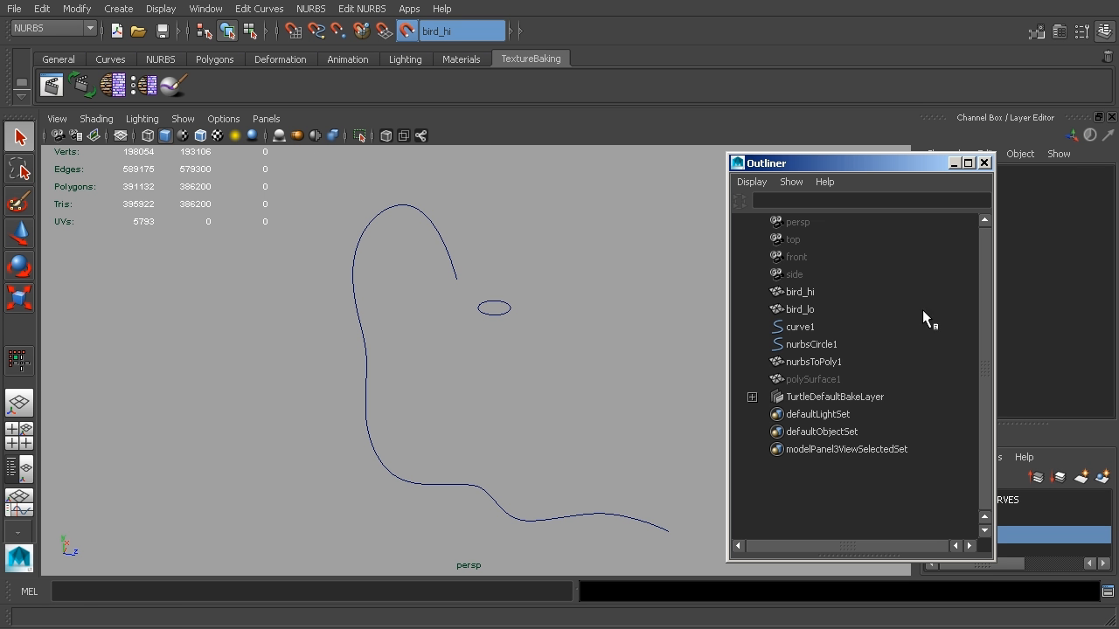
pyautogui.click(834, 382)
pyautogui.hotkey('shift', 'h')
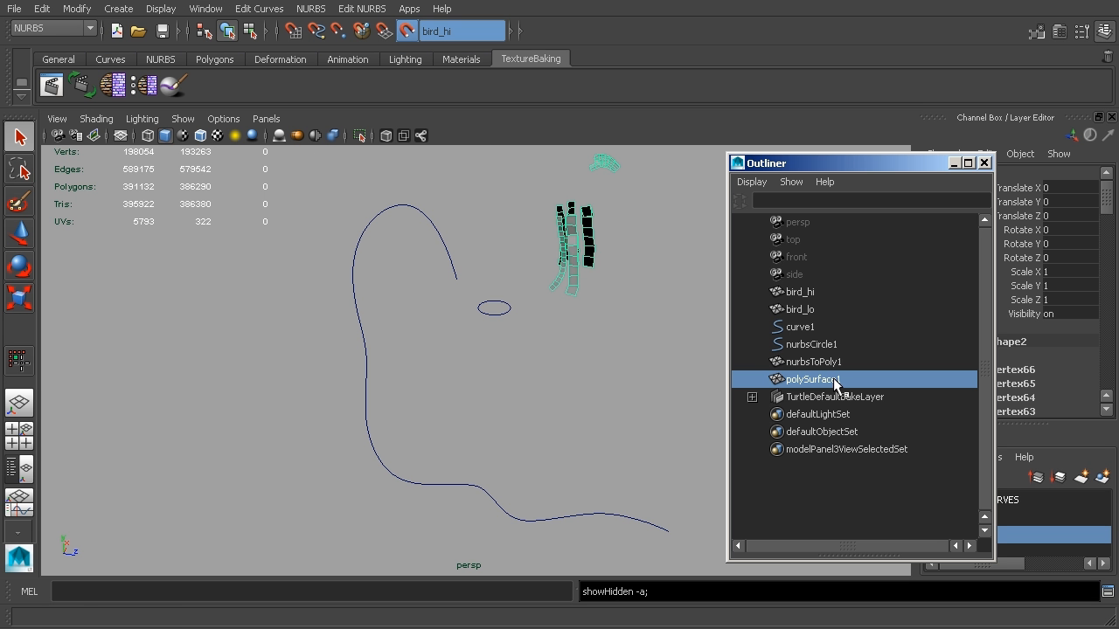
pyautogui.hotkey('ctrl', 'z')
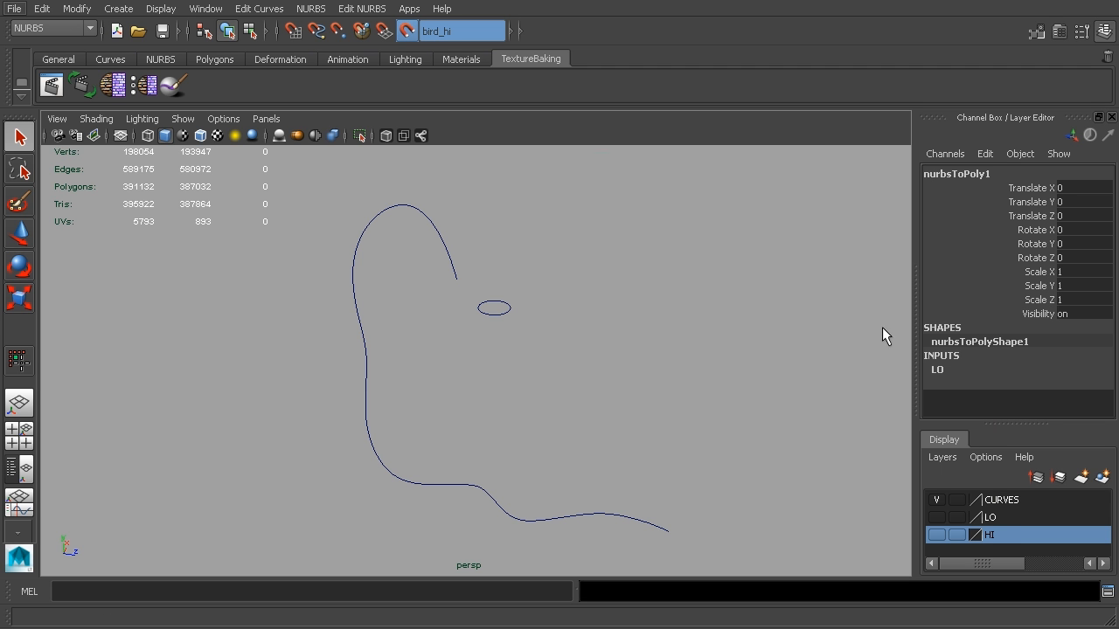
# Step: Make the LO layer visible and look over the polygon tail tube attached to the low-resolution creature
pyautogui.click(936, 518)
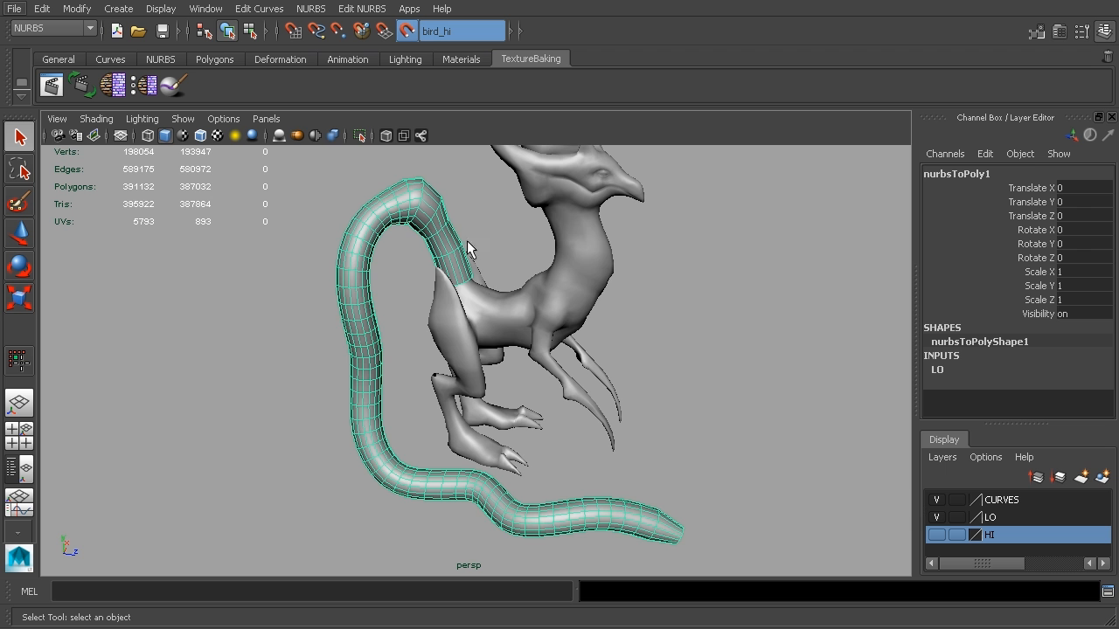
pyautogui.keyDown('alt'); pyautogui.moveTo(445, 233); pyautogui.dragTo(665, 384); pyautogui.keyUp('alt')
pyautogui.click(756, 427)
pyautogui.click(479, 234)
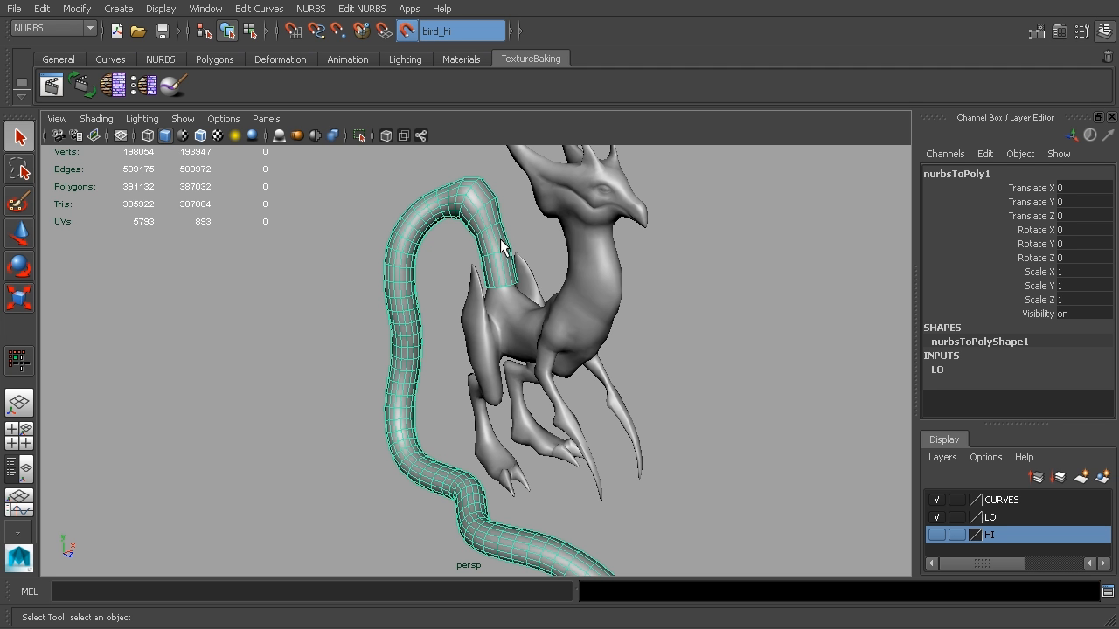
pyautogui.keyDown('alt'); pyautogui.moveTo(633, 434); pyautogui.dragTo(374, 281); pyautogui.keyUp('alt')
pyautogui.keyDown('alt'); pyautogui.moveTo(573, 380); pyautogui.dragTo(549, 371); pyautogui.keyUp('alt')
pyautogui.keyDown('alt'); pyautogui.moveTo(627, 433); pyautogui.dragTo(605, 375, button='middle'); pyautogui.keyUp('alt')
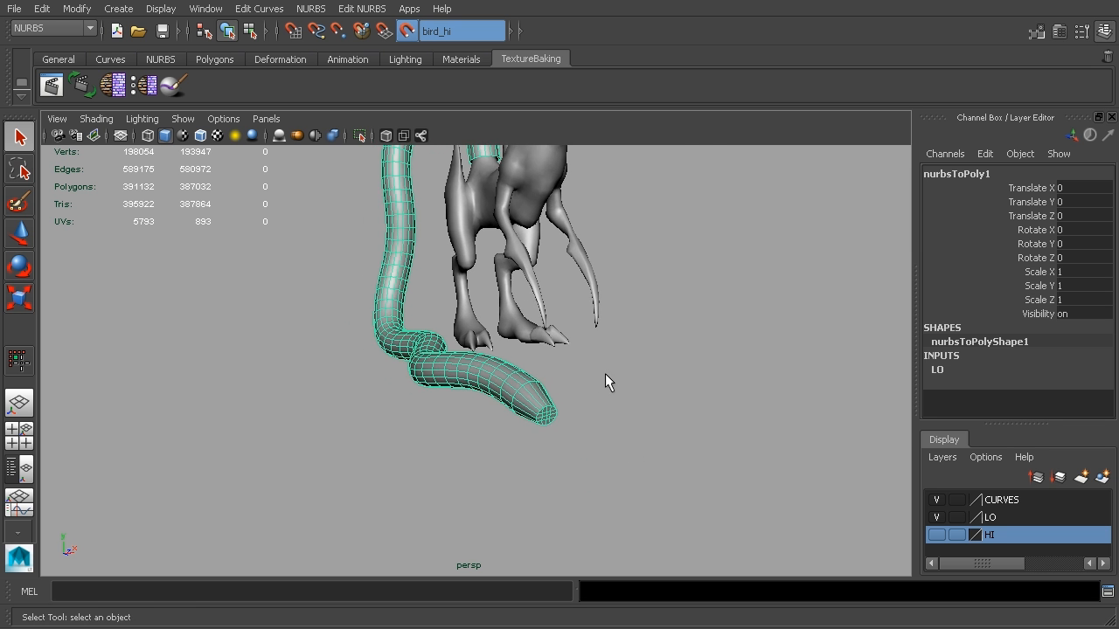
# Step: Examine the capped tip of the tail tube up close
pyautogui.scroll(5, 632, 388)
pyautogui.keyDown('alt'); pyautogui.moveTo(688, 451); pyautogui.dragTo(622, 407, button='middle'); pyautogui.keyUp('alt')
pyautogui.keyDown('alt'); pyautogui.moveTo(622, 407); pyautogui.dragTo(604, 418); pyautogui.keyUp('alt')
pyautogui.keyDown('alt'); pyautogui.moveTo(594, 401); pyautogui.dragTo(566, 415, button='middle'); pyautogui.keyUp('alt')
pyautogui.keyDown('alt'); pyautogui.moveTo(577, 416); pyautogui.dragTo(697, 432, button='right'); pyautogui.keyUp('alt')
pyautogui.keyDown('alt'); pyautogui.moveTo(504, 398); pyautogui.dragTo(552, 389); pyautogui.keyUp('alt')
pyautogui.rightClick(552, 390)
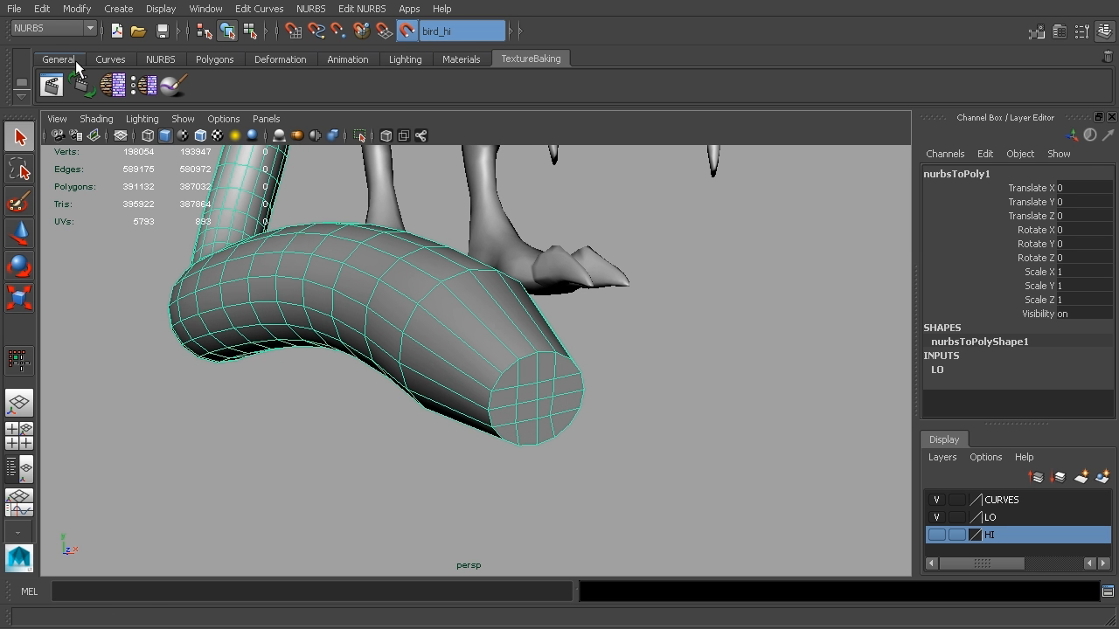
# Step: Switch to the Polygons menu set and locate the Fill Hole command for the tail's end
pyautogui.click(52, 27)
pyautogui.click(61, 51)
pyautogui.click(285, 9)
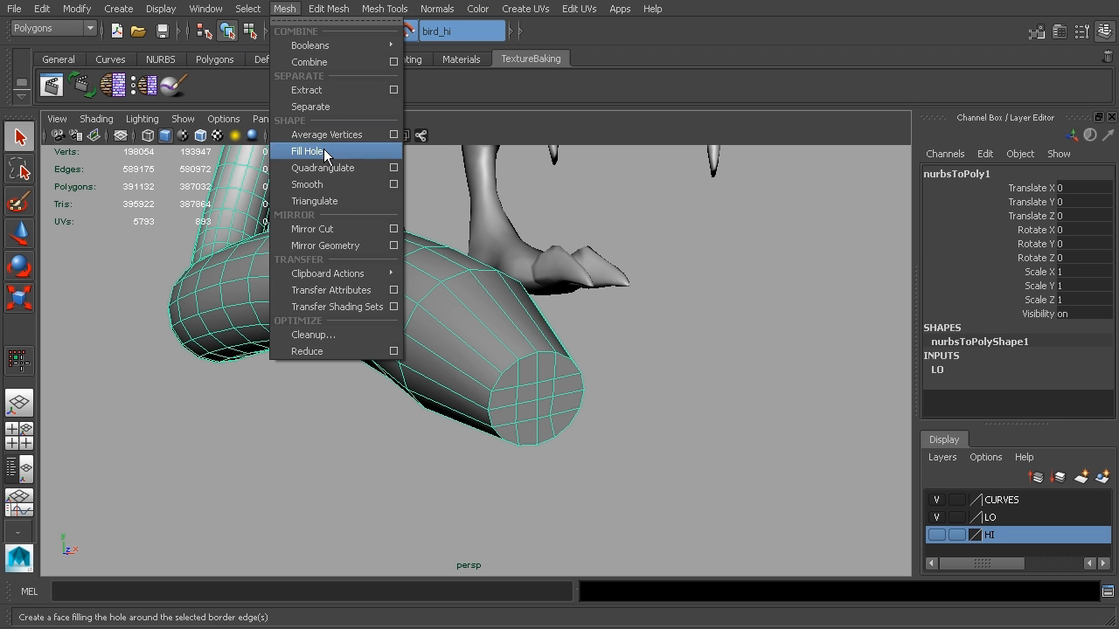
pyautogui.keyDown('alt'); pyautogui.moveTo(656, 419); pyautogui.dragTo(657, 393); pyautogui.keyUp('alt')
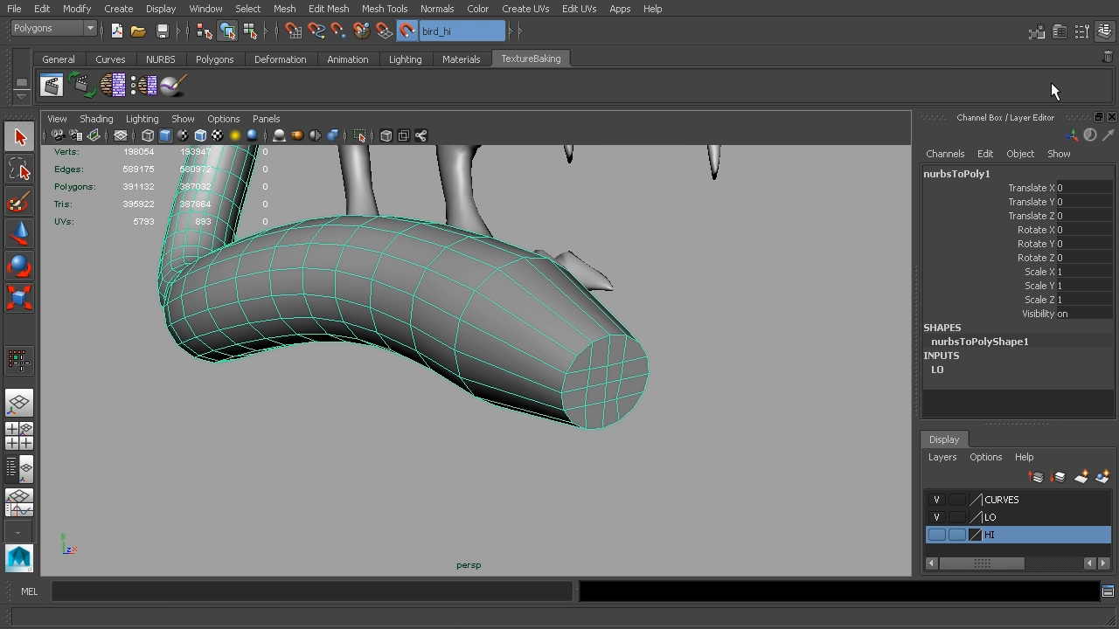
# Step: Open the Modeling Toolkit to review its mesh editing tools, look over the whole tail and close the toolkit
pyautogui.click(1036, 31)
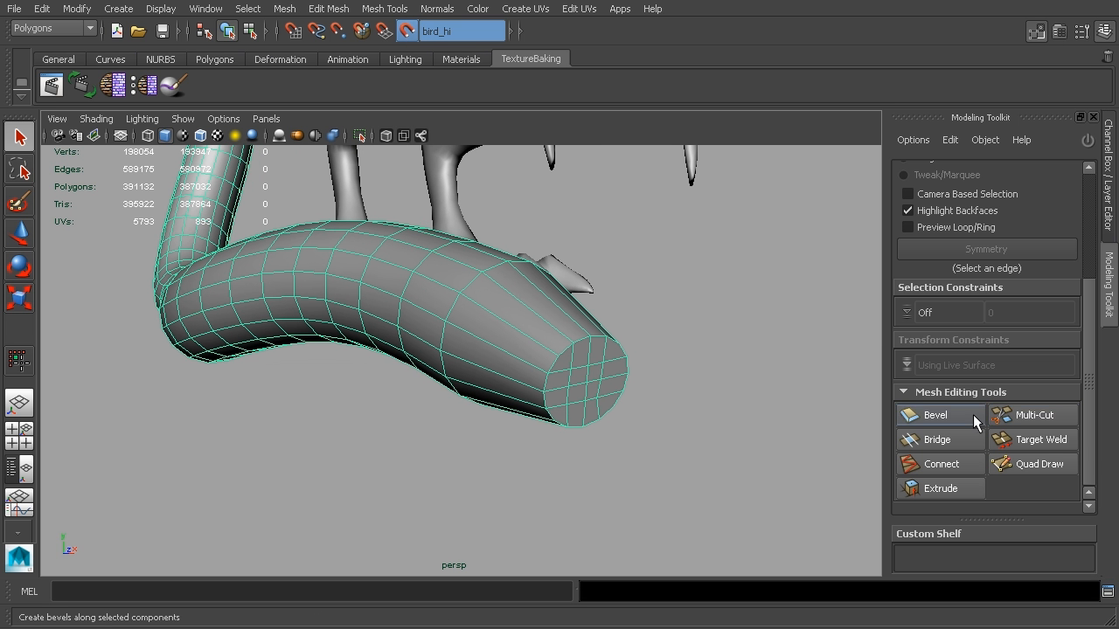
pyautogui.moveTo(625, 366)
pyautogui.keyDown('alt'); pyautogui.mouseDown()
pyautogui.moveTo(669, 379)
pyautogui.moveTo(657, 390)
pyautogui.moveTo(635, 361)
pyautogui.mouseUp(); pyautogui.keyUp('alt')
pyautogui.scroll(-5, 635, 361)
pyautogui.keyDown('alt'); pyautogui.moveTo(578, 261); pyautogui.dragTo(629, 412); pyautogui.keyUp('alt')
pyautogui.keyDown('alt'); pyautogui.moveTo(631, 365); pyautogui.dragTo(686, 532, button='middle'); pyautogui.keyUp('alt')
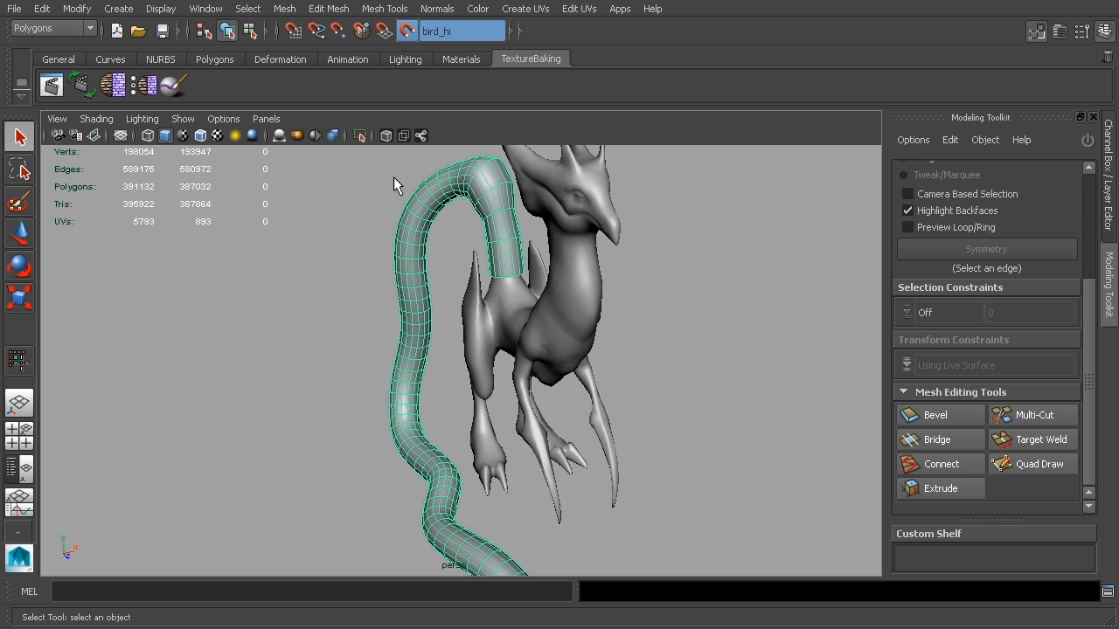
pyautogui.keyDown('alt'); pyautogui.moveTo(393, 419); pyautogui.dragTo(603, 542); pyautogui.keyUp('alt')
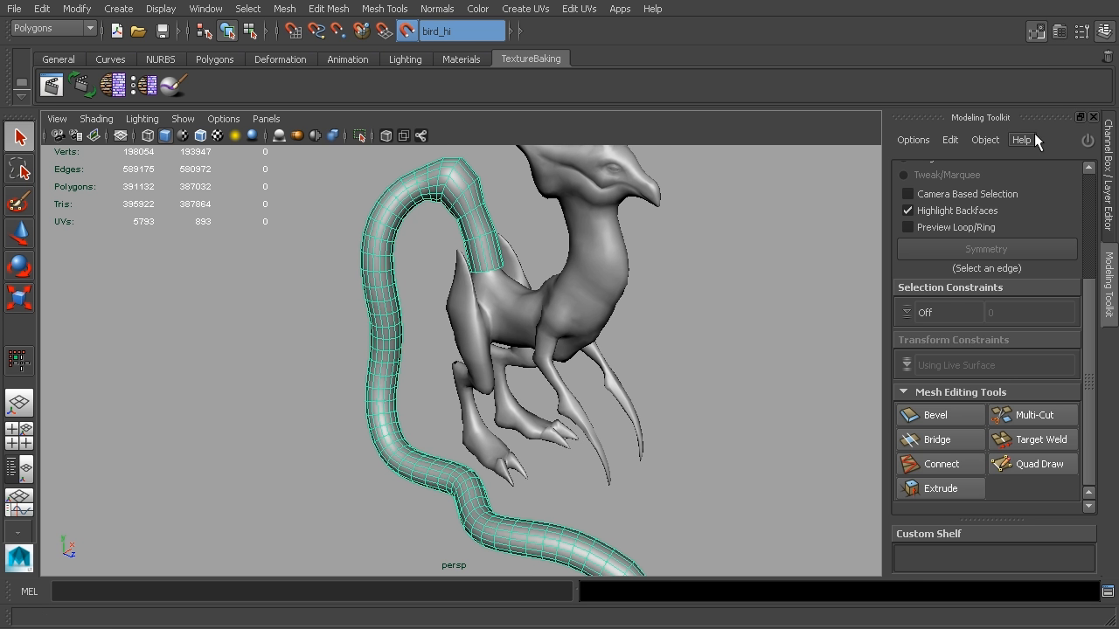
pyautogui.click(1092, 117)
# Step: Examine the low-resolution tail tube and where it meets the body from several angles
pyautogui.keyDown('alt'); pyautogui.moveTo(655, 336); pyautogui.dragTo(674, 354); pyautogui.keyUp('alt')
pyautogui.scroll(-3, 720, 378)
pyautogui.keyDown('alt'); pyautogui.moveTo(720, 378); pyautogui.dragTo(734, 398, button='middle'); pyautogui.keyUp('alt')
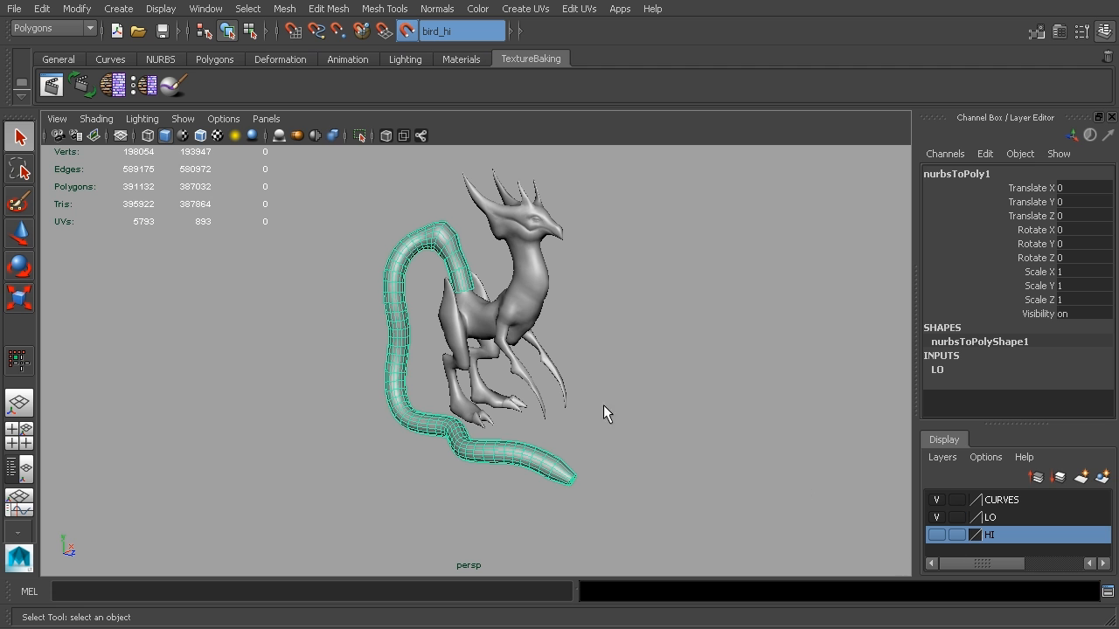
pyautogui.keyDown('alt'); pyautogui.moveTo(576, 408); pyautogui.dragTo(637, 468, button='middle'); pyautogui.keyUp('alt')
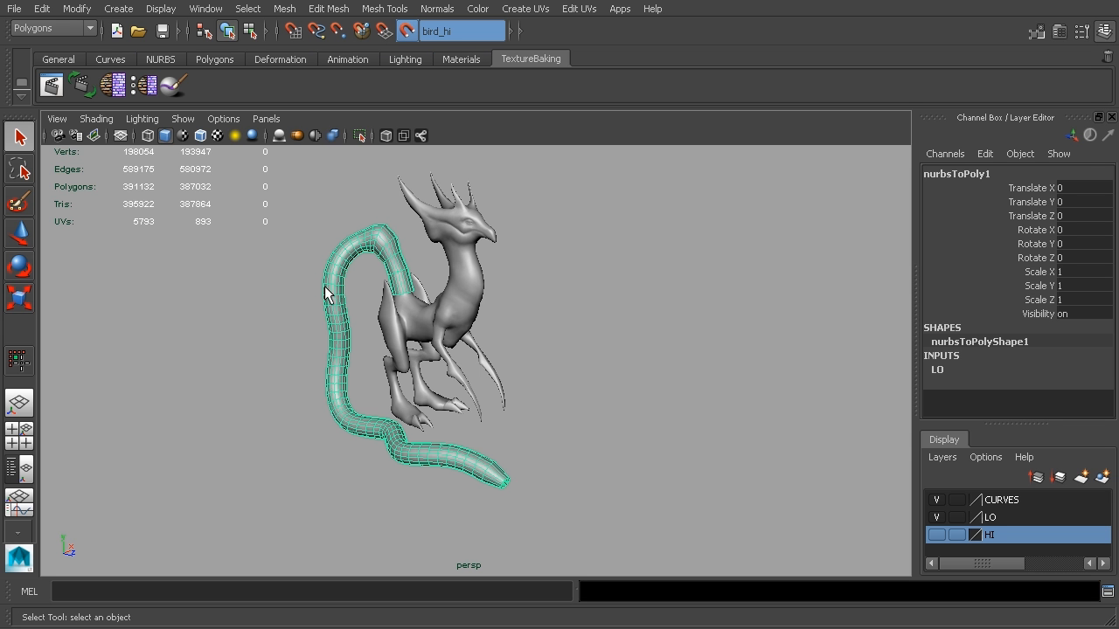
pyautogui.keyDown('alt'); pyautogui.moveTo(584, 421); pyautogui.dragTo(446, 348); pyautogui.keyUp('alt')
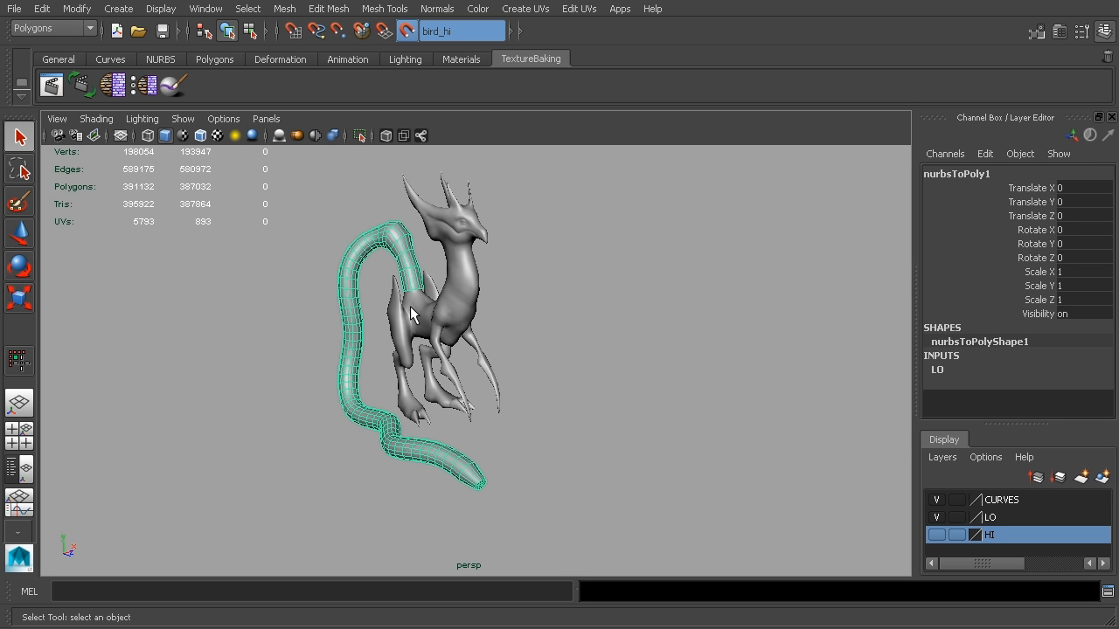
pyautogui.keyDown('alt'); pyautogui.moveTo(419, 290); pyautogui.dragTo(523, 327, button='right'); pyautogui.keyUp('alt')
pyautogui.keyDown('alt'); pyautogui.moveTo(523, 327); pyautogui.dragTo(515, 349); pyautogui.keyUp('alt')
pyautogui.keyDown('alt'); pyautogui.moveTo(516, 348); pyautogui.dragTo(578, 318, button='middle'); pyautogui.keyUp('alt')
# Step: Turn on the HI layer's visibility so the sculpt is displayed together with the tail tube
pyautogui.click(940, 538)
pyautogui.keyDown('alt'); pyautogui.moveTo(776, 464); pyautogui.dragTo(818, 444); pyautogui.keyUp('alt')
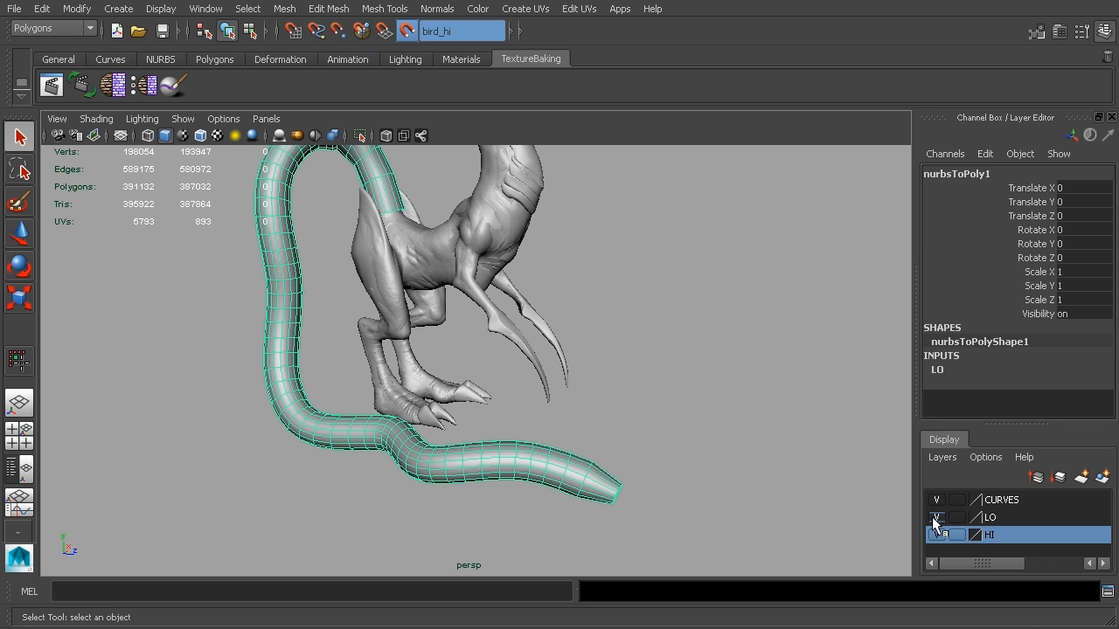
pyautogui.keyDown('alt'); pyautogui.moveTo(674, 374); pyautogui.dragTo(639, 367); pyautogui.keyUp('alt')
pyautogui.keyDown('alt'); pyautogui.moveTo(639, 367); pyautogui.dragTo(634, 402, button='middle'); pyautogui.keyUp('alt')
pyautogui.keyDown('alt'); pyautogui.moveTo(635, 402); pyautogui.dragTo(673, 369, button='right'); pyautogui.keyUp('alt')
pyautogui.keyDown('alt'); pyautogui.moveTo(672, 370); pyautogui.dragTo(696, 352); pyautogui.keyUp('alt')
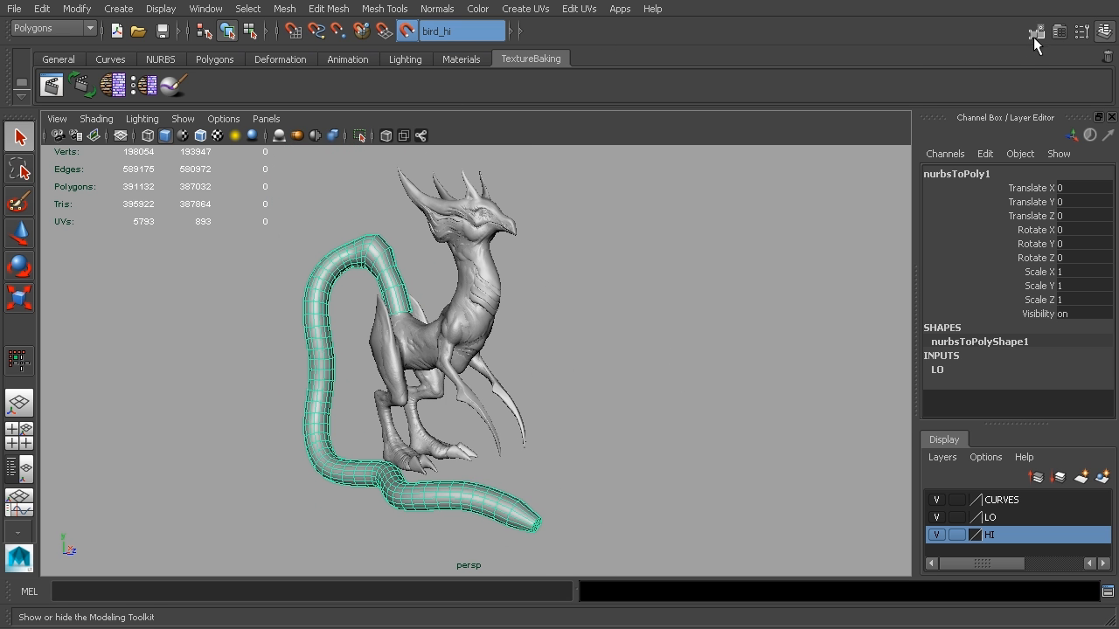
# Step: Conform the selected tail tube to the live bird_hi surface with the Modeling Toolkit and check its fit around the sculpted tail
pyautogui.click(1036, 32)
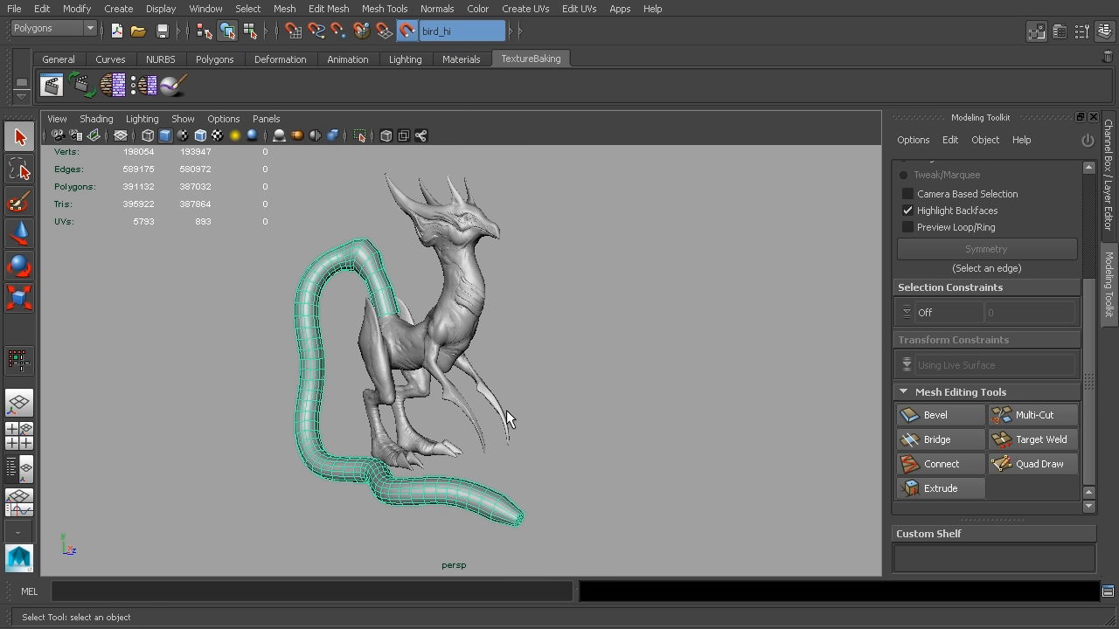
pyautogui.keyDown('alt'); pyautogui.moveTo(724, 311); pyautogui.dragTo(682, 297); pyautogui.keyUp('alt')
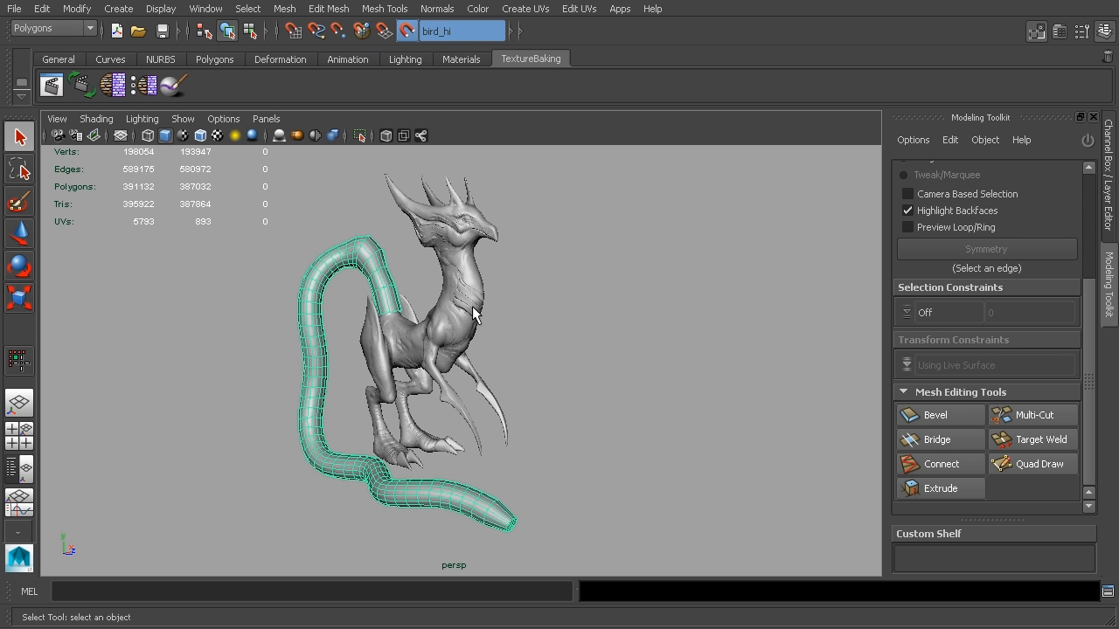
pyautogui.scroll(2, 570, 257)
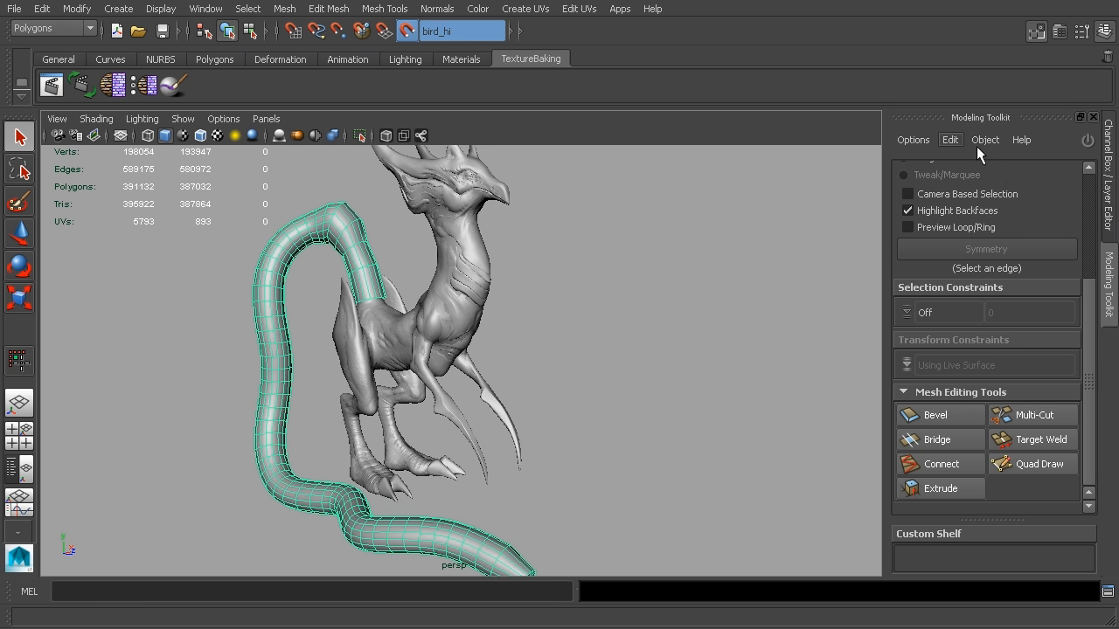
pyautogui.click(953, 140)
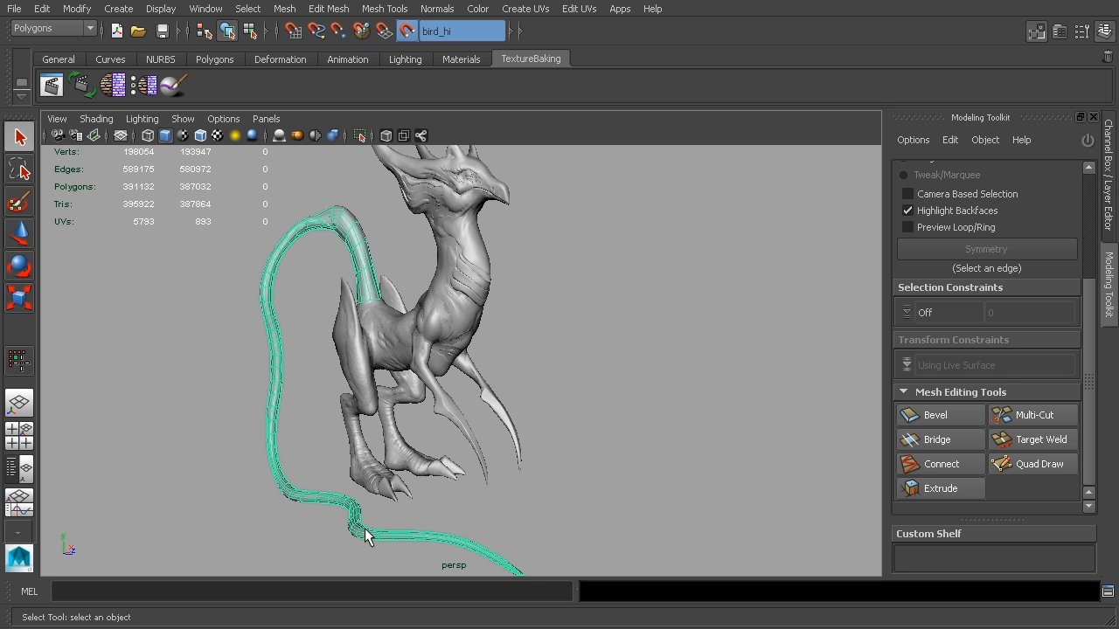
pyautogui.keyDown('alt'); pyautogui.moveTo(407, 271); pyautogui.dragTo(346, 284); pyautogui.keyUp('alt')
pyautogui.keyDown('alt'); pyautogui.moveTo(446, 278); pyautogui.dragTo(578, 349); pyautogui.keyUp('alt')
pyautogui.keyDown('alt'); pyautogui.moveTo(550, 371); pyautogui.dragTo(608, 296, button='middle'); pyautogui.keyUp('alt')
pyautogui.keyDown('alt'); pyautogui.moveTo(608, 296); pyautogui.dragTo(532, 300); pyautogui.keyUp('alt')
pyautogui.keyDown('alt'); pyautogui.moveTo(532, 300); pyautogui.dragTo(527, 400, button='middle'); pyautogui.keyUp('alt')
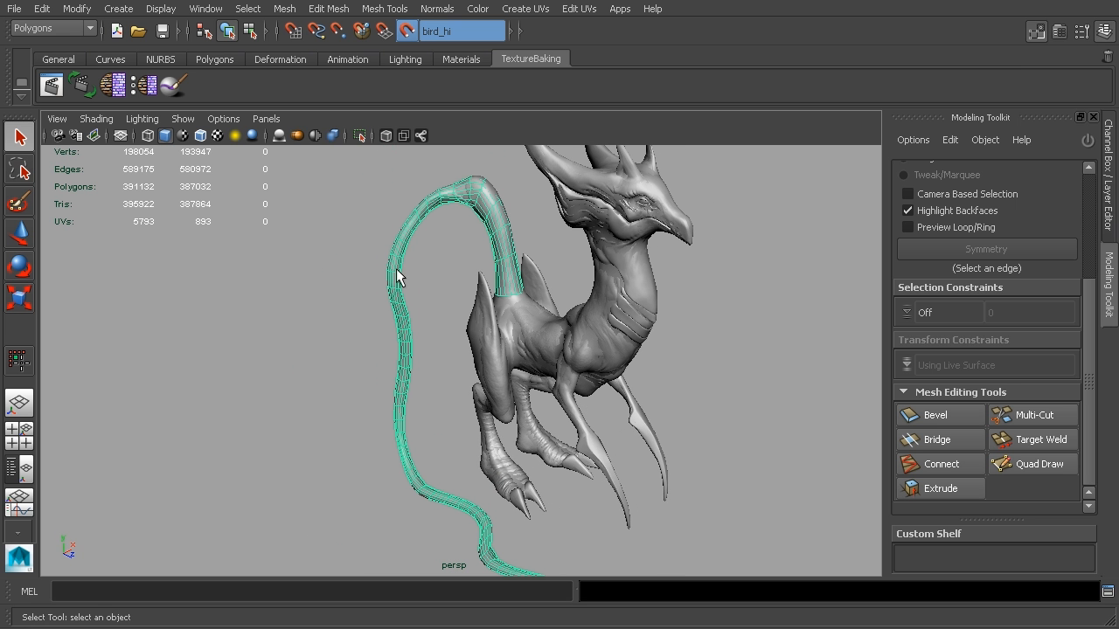
# Step: Insert an edge loop around the tail just below its upper bend with Quad Draw
pyautogui.keyDown('alt'); pyautogui.moveTo(478, 204); pyautogui.dragTo(610, 392, button='right'); pyautogui.keyUp('alt')
pyautogui.keyDown('alt'); pyautogui.moveTo(510, 378); pyautogui.dragTo(483, 333, button='middle'); pyautogui.keyUp('alt')
pyautogui.keyDown('alt'); pyautogui.moveTo(495, 337); pyautogui.dragTo(524, 342, button='right'); pyautogui.keyUp('alt')
pyautogui.click(1006, 466)
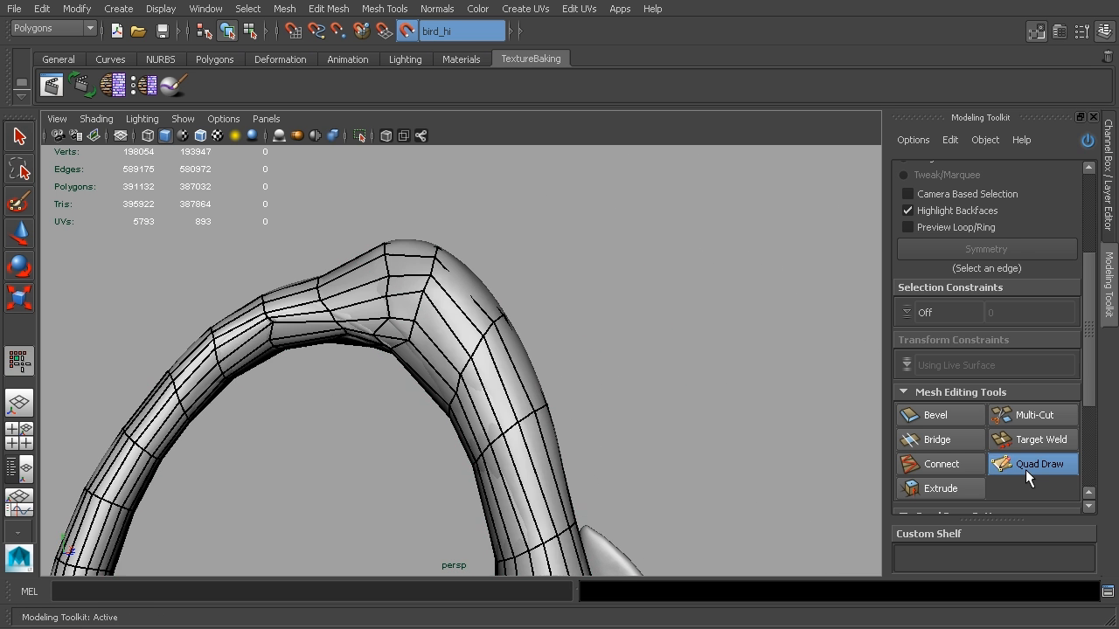
pyautogui.press('ctrl')
pyautogui.keyDown('ctrl'); pyautogui.click(440, 346); pyautogui.keyUp('ctrl')
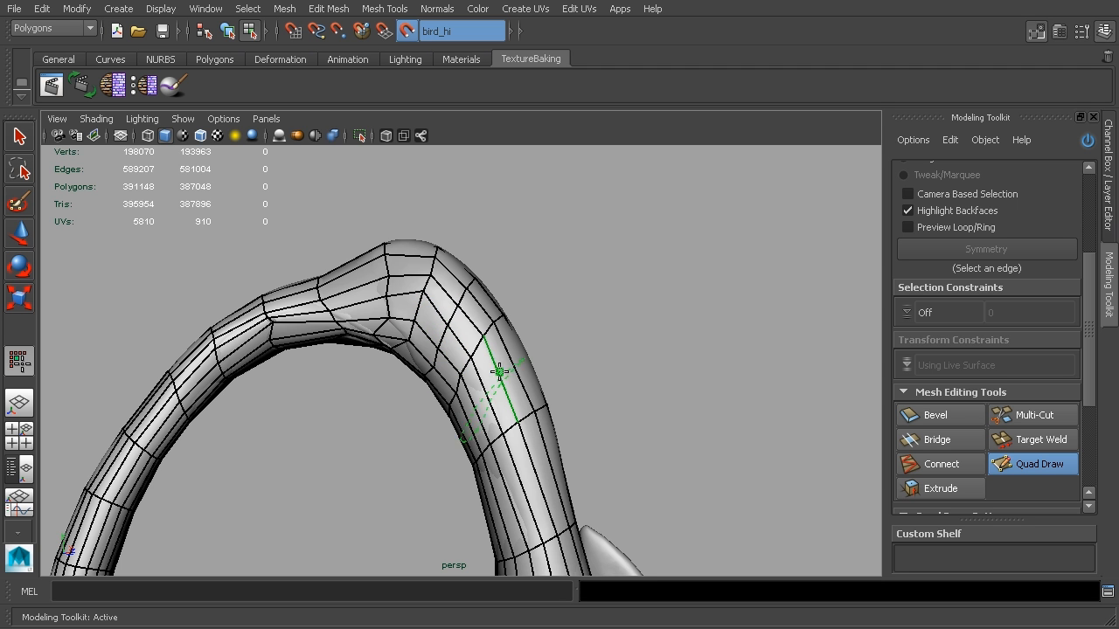
# Step: Relax the vertices at the tail's upper bend and insert another edge loop across the bend
pyautogui.moveTo(418, 300)
pyautogui.keyDown('shift'); pyautogui.mouseDown()
pyautogui.moveTo(387, 320)
pyautogui.moveTo(270, 320)
pyautogui.moveTo(362, 323)
pyautogui.moveTo(405, 339)
pyautogui.moveTo(405, 316)
pyautogui.mouseUp(); pyautogui.keyUp('shift')
pyautogui.press('ctrl')
pyautogui.keyDown('ctrl'); pyautogui.click(347, 302); pyautogui.keyUp('ctrl')
pyautogui.scroll(-5, 521, 299)
pyautogui.keyDown('alt'); pyautogui.moveTo(530, 297); pyautogui.dragTo(522, 242, button='middle'); pyautogui.keyUp('alt')
pyautogui.keyDown('alt'); pyautogui.moveTo(523, 242); pyautogui.dragTo(512, 305); pyautogui.keyUp('alt')
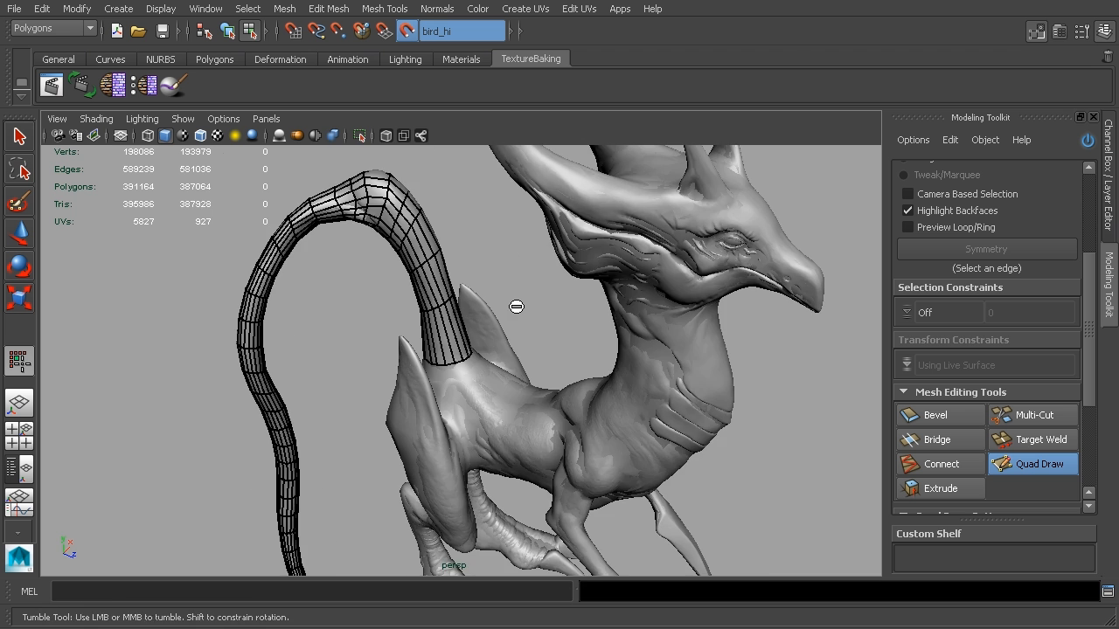
pyautogui.scroll(5, 516, 297)
pyautogui.scroll(-5, 715, 332)
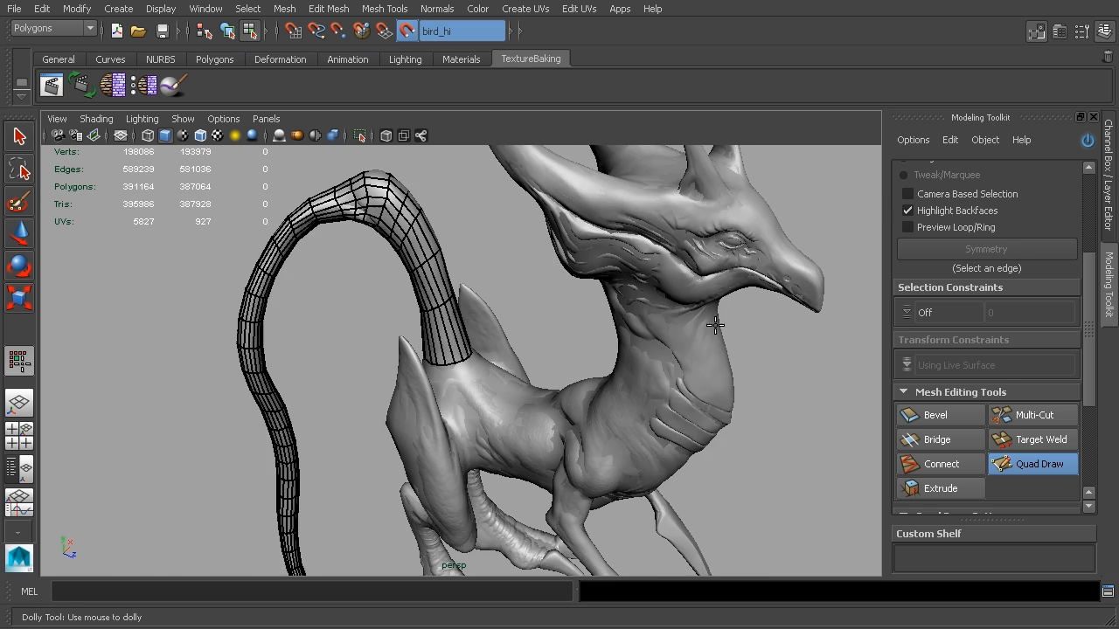
# Step: Leave Quad Draw, return to object selection and select the bird_lo body mesh, checking its open tail base
pyautogui.click(1094, 117)
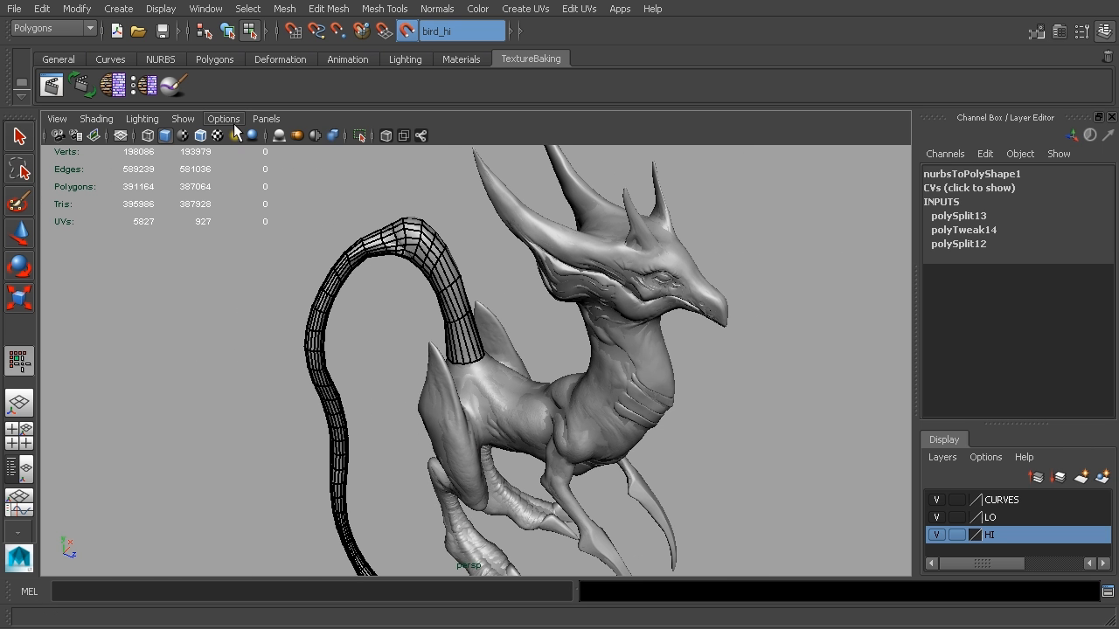
pyautogui.click(226, 30)
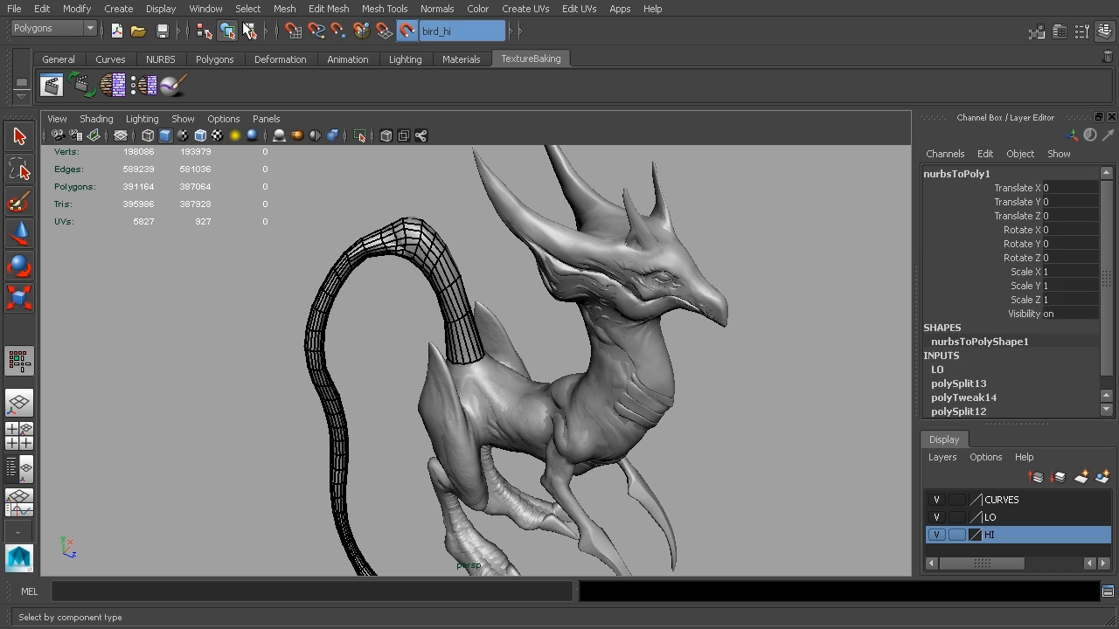
pyautogui.click(19, 135)
pyautogui.click(521, 404)
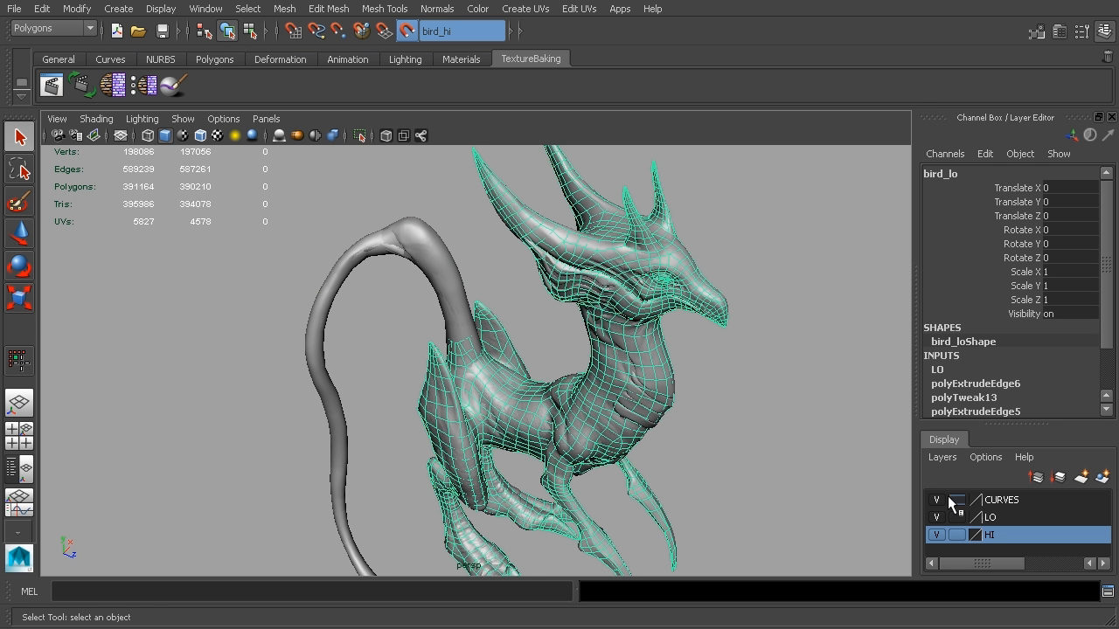
pyautogui.keyDown('alt'); pyautogui.moveTo(612, 374); pyautogui.dragTo(697, 388); pyautogui.keyUp('alt')
pyautogui.scroll(3, 656, 341)
pyautogui.scroll(4, 653, 334)
pyautogui.keyDown('alt'); pyautogui.moveTo(445, 318); pyautogui.dragTo(455, 316); pyautogui.keyUp('alt')
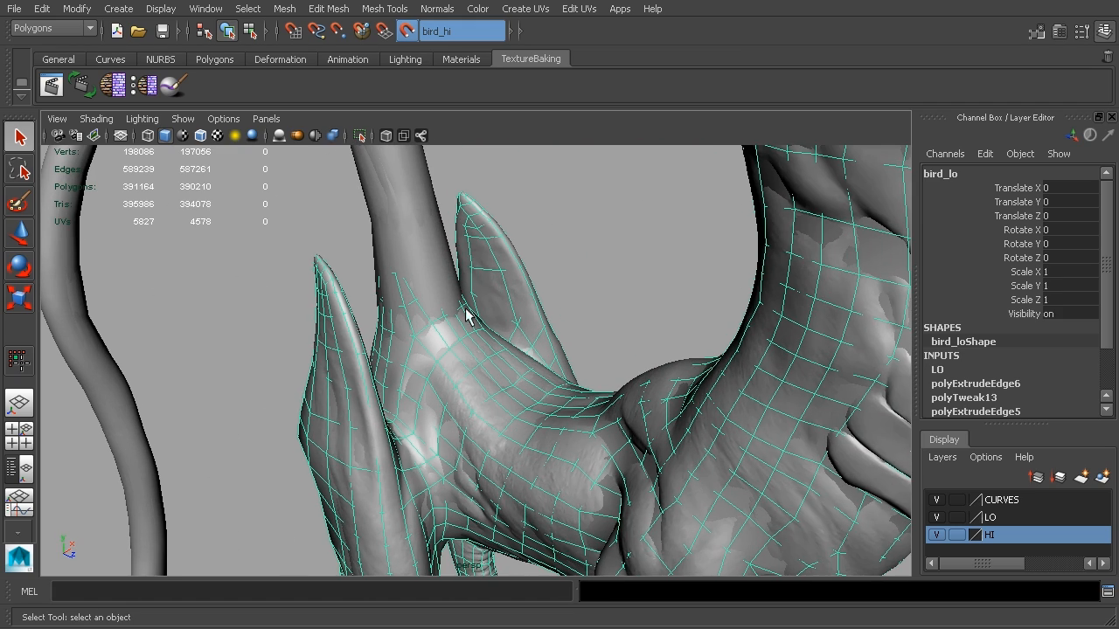
# Step: Isolate the bird_lo mesh in the perspective view
pyautogui.click(182, 119)
pyautogui.moveTo(240, 143)
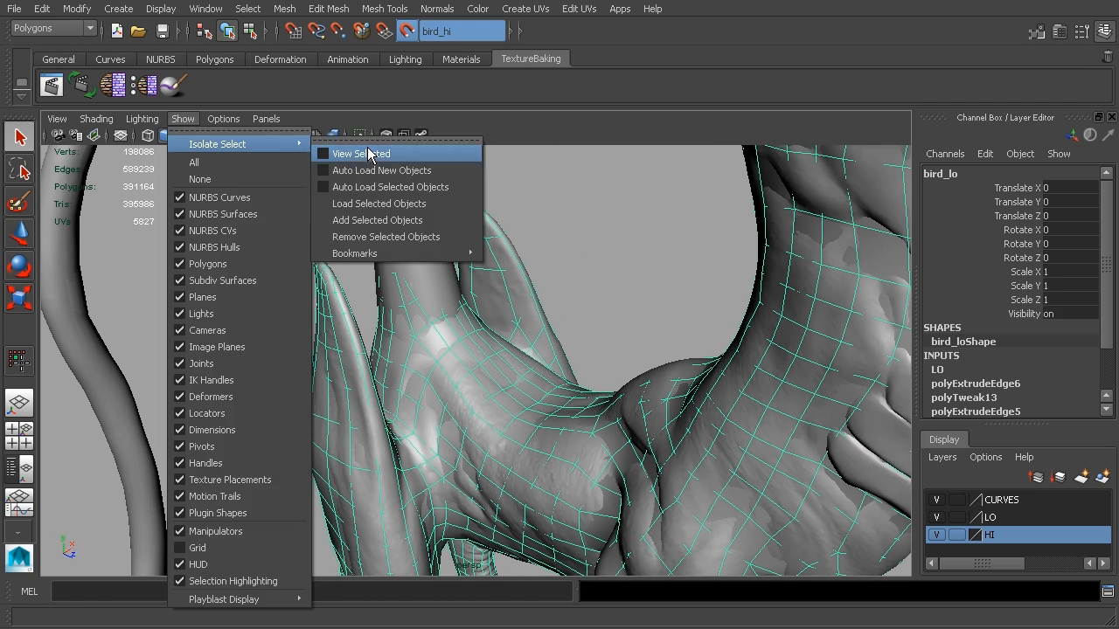
pyautogui.click(345, 153)
pyautogui.keyDown('alt'); pyautogui.moveTo(463, 229); pyautogui.dragTo(473, 263); pyautogui.keyUp('alt')
# Step: Switch bird_lo to face selection and delete the two uppermost rows of faces around the open tail base
pyautogui.moveTo(398, 260); pyautogui.dragTo(400, 312, button='right')
pyautogui.moveTo(414, 280)
pyautogui.keyDown('alt'); pyautogui.mouseDown()
pyautogui.moveTo(368, 254)
pyautogui.moveTo(377, 279)
pyautogui.moveTo(424, 262)
pyautogui.mouseUp(); pyautogui.keyUp('alt')
pyautogui.press('Delete')
pyautogui.hotkey('ctrl', 'z')
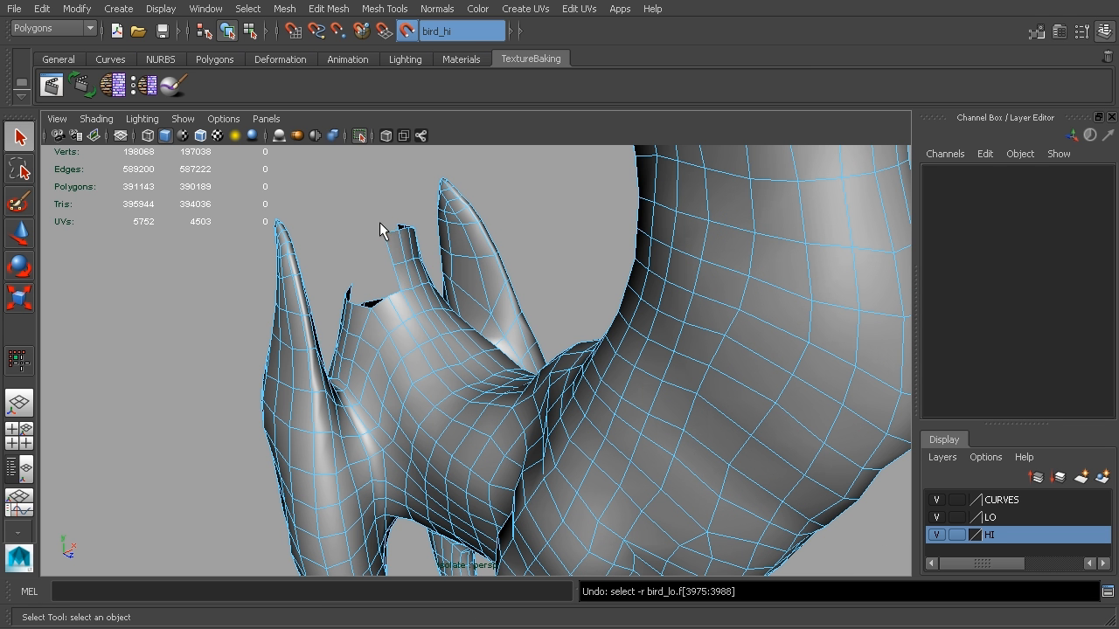
pyautogui.hotkey('ctrl', 'z')
pyautogui.click(374, 220)
pyautogui.keyDown('alt'); pyautogui.moveTo(391, 208); pyautogui.dragTo(408, 208); pyautogui.keyUp('alt')
pyautogui.press('Delete')
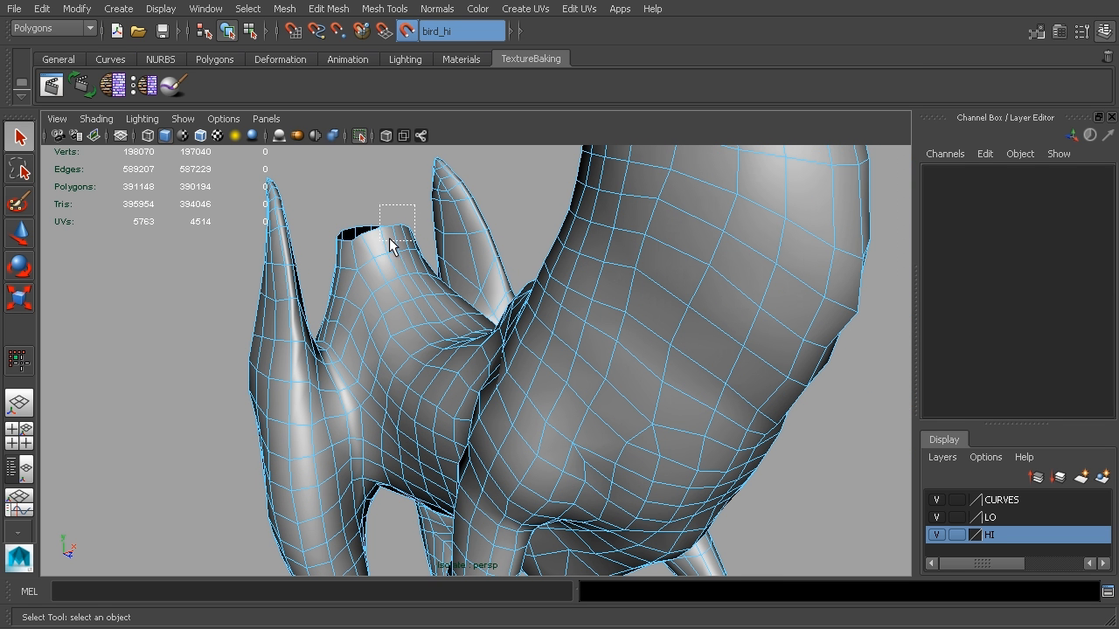
pyautogui.moveTo(337, 244); pyautogui.dragTo(327, 249)
pyautogui.press('Delete')
pyautogui.press('Delete')
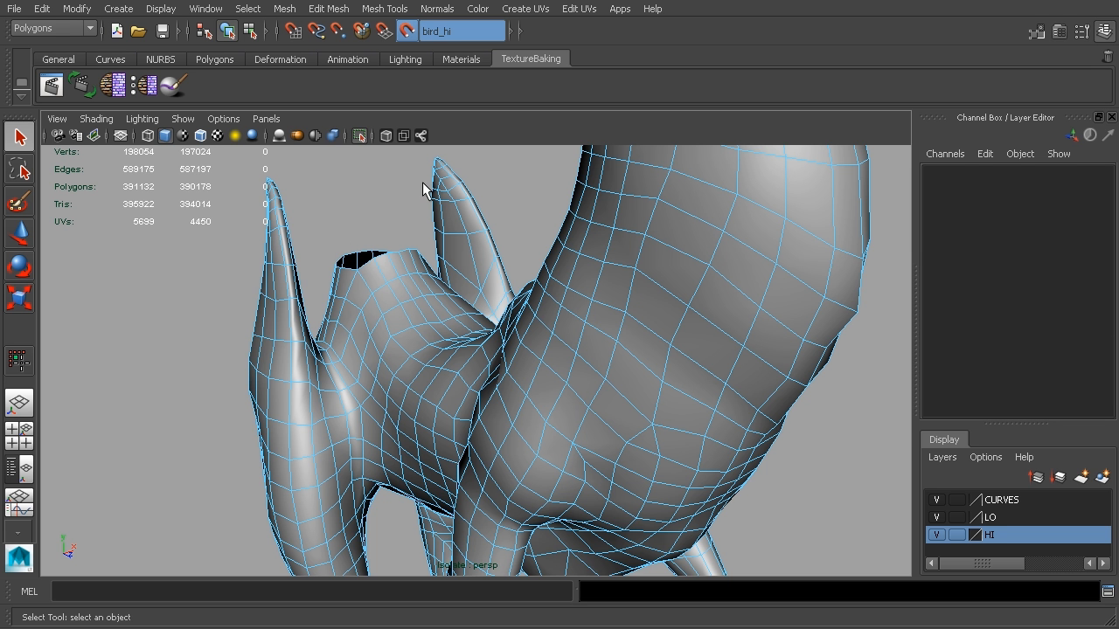
# Step: Return to object selection and turn off the isolated view of bird_lo
pyautogui.click(229, 31)
pyautogui.click(183, 119)
pyautogui.moveTo(232, 142)
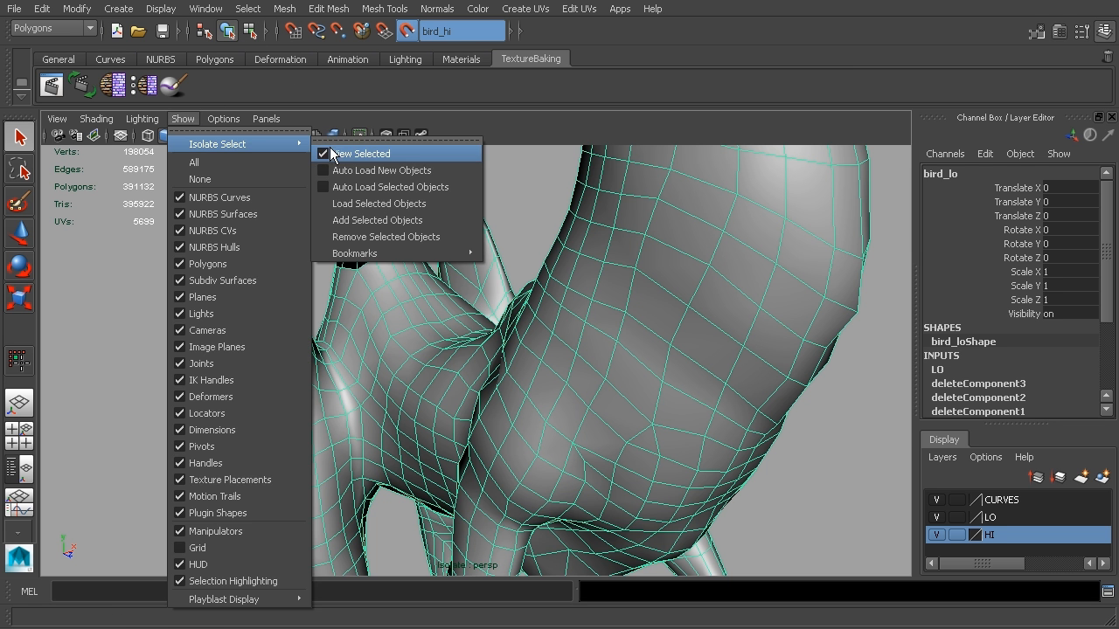
pyautogui.click(337, 154)
# Step: Add the tail mesh to the bird_lo selection, combine both into one mesh and delete its construction history
pyautogui.keyDown('alt'); pyautogui.moveTo(393, 187); pyautogui.dragTo(510, 272); pyautogui.keyUp('alt')
pyautogui.keyDown('shift'); pyautogui.click(378, 200); pyautogui.keyUp('shift')
pyautogui.keyDown('alt'); pyautogui.moveTo(379, 199); pyautogui.dragTo(610, 306); pyautogui.keyUp('alt')
pyautogui.scroll(-3, 599, 260)
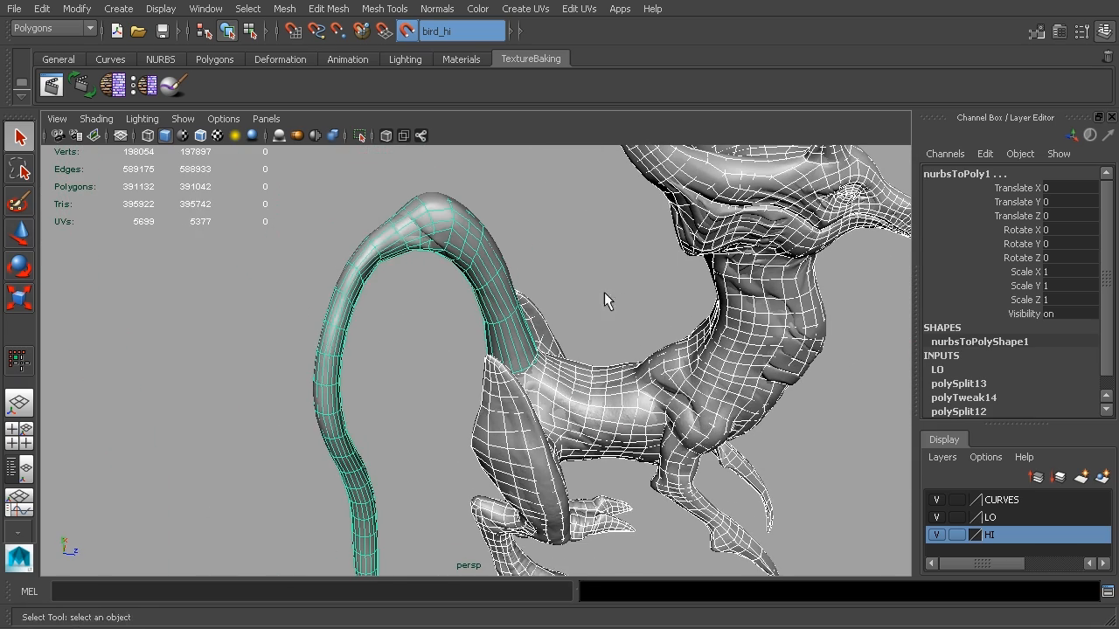
pyautogui.click(285, 9)
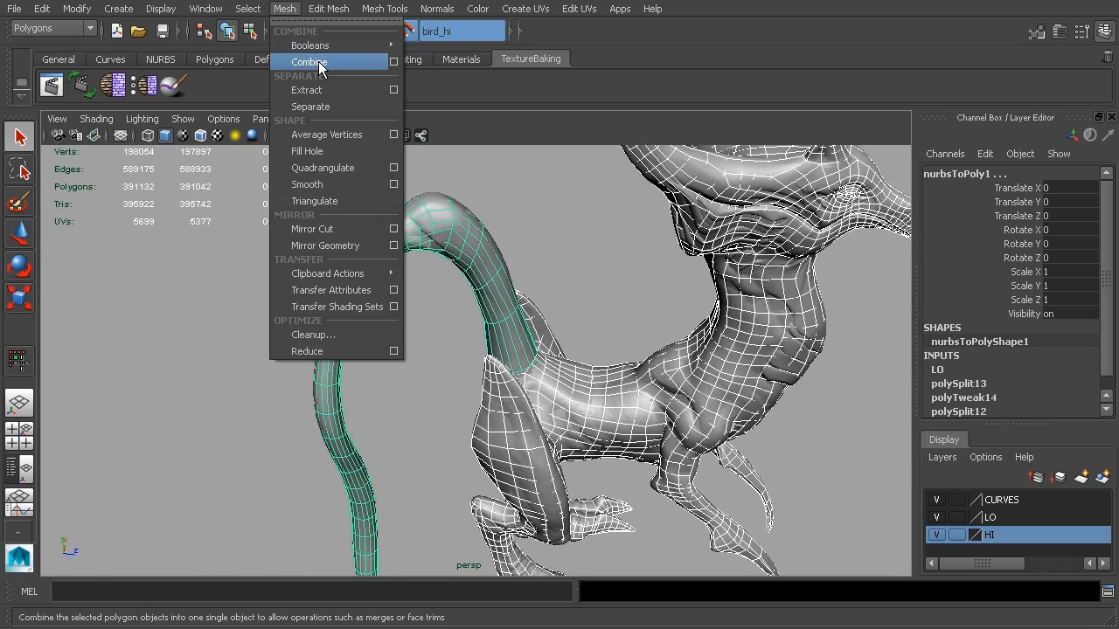
pyautogui.click(317, 60)
pyautogui.click(42, 9)
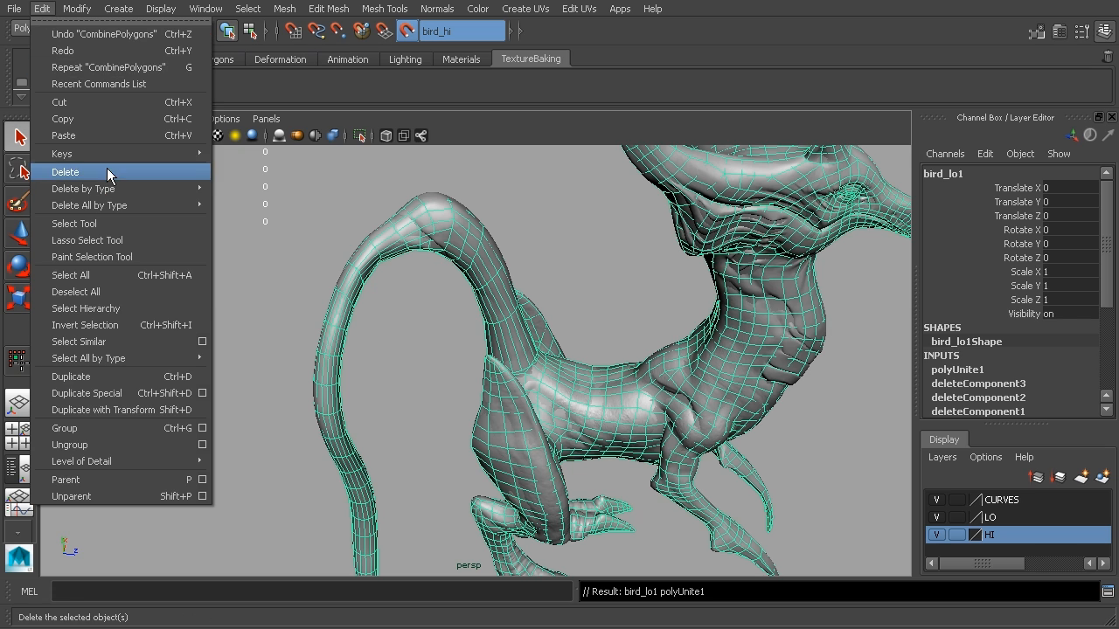
pyautogui.moveTo(166, 189)
pyautogui.click(239, 199)
# Step: Weld the tail's lower border vertices onto the matching vertices of the body's tail base with Quad Draw
pyautogui.keyDown('alt'); pyautogui.moveTo(621, 344); pyautogui.dragTo(574, 327); pyautogui.keyUp('alt')
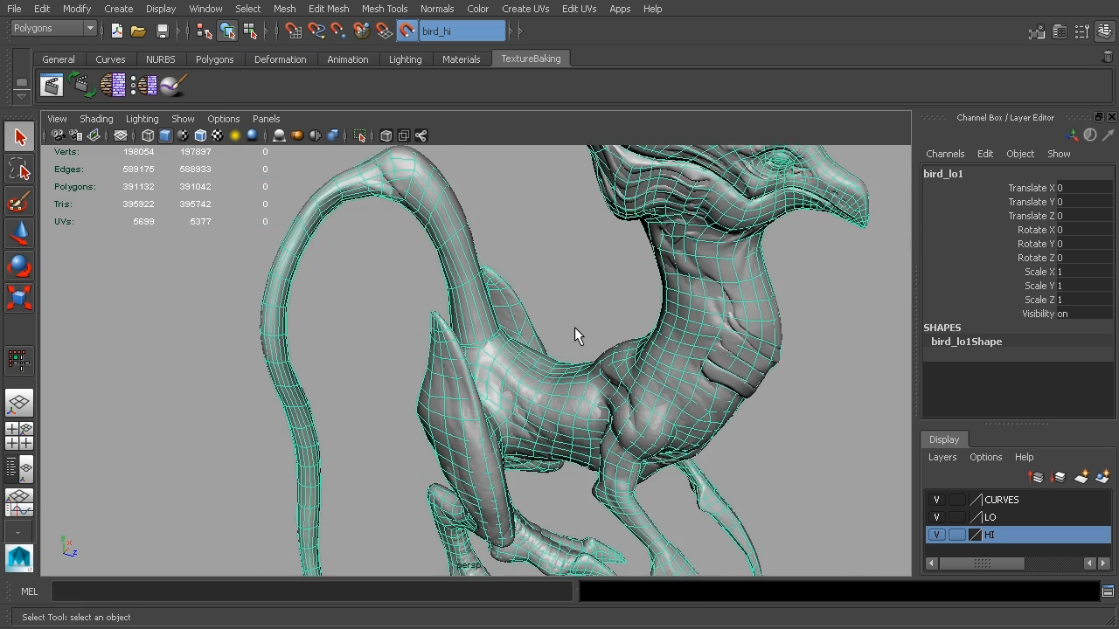
pyautogui.keyDown('alt'); pyautogui.moveTo(574, 327); pyautogui.dragTo(757, 387, button='right'); pyautogui.keyUp('alt')
pyautogui.keyDown('alt'); pyautogui.moveTo(757, 387); pyautogui.dragTo(603, 343); pyautogui.keyUp('alt')
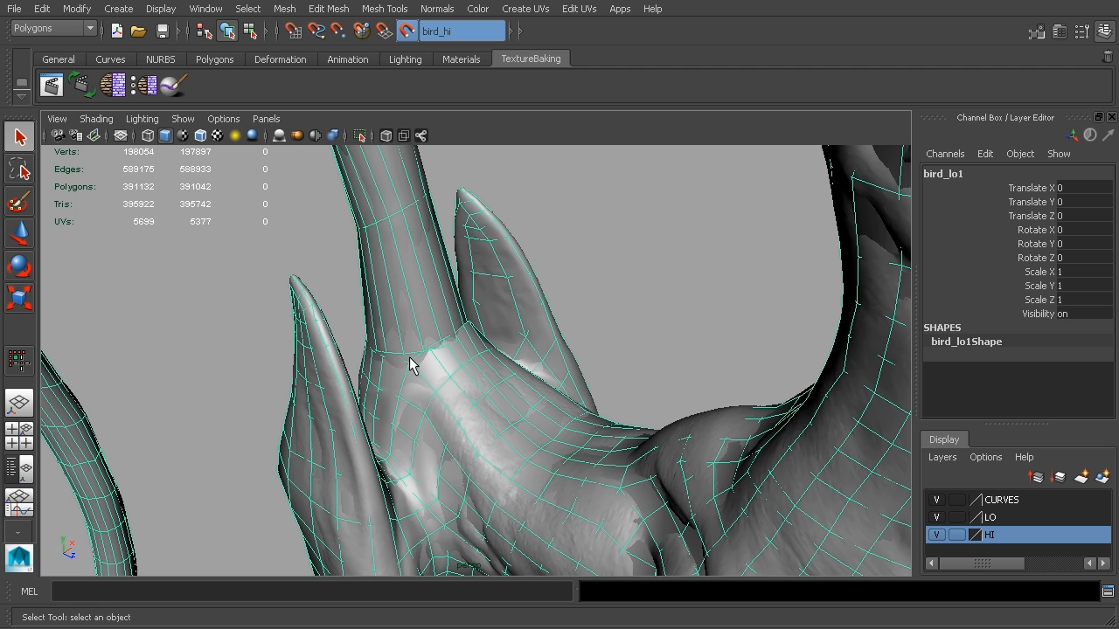
pyautogui.click(1036, 31)
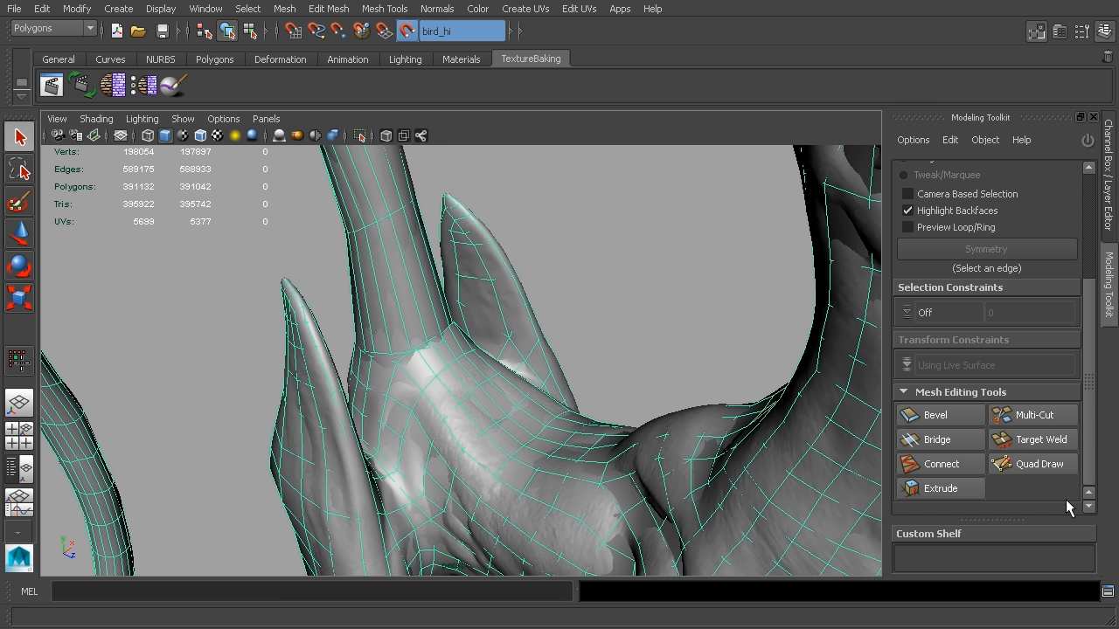
pyautogui.click(1055, 463)
pyautogui.keyDown('alt'); pyautogui.moveTo(547, 354); pyautogui.dragTo(455, 323); pyautogui.keyUp('alt')
pyautogui.keyDown('alt'); pyautogui.moveTo(394, 306); pyautogui.dragTo(533, 346, button='right'); pyautogui.keyUp('alt')
pyautogui.keyDown('alt'); pyautogui.moveTo(426, 335); pyautogui.dragTo(425, 344); pyautogui.keyUp('alt')
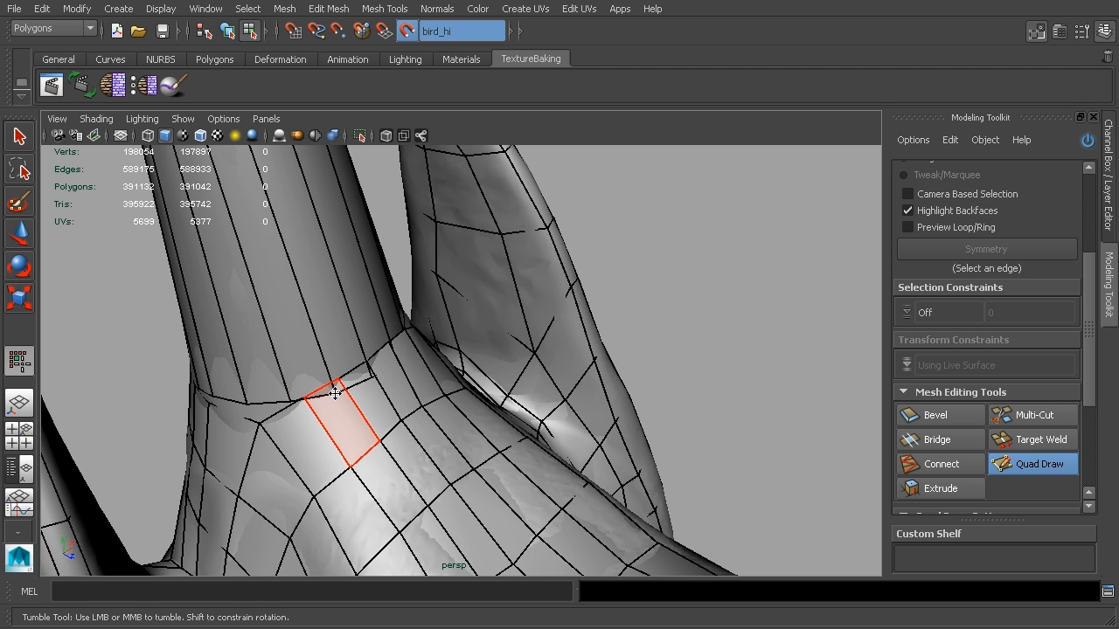
pyautogui.moveTo(370, 387)
pyautogui.keyDown('alt'); pyautogui.mouseDown(button='right')
pyautogui.moveTo(385, 380)
pyautogui.moveTo(216, 419)
pyautogui.mouseUp(button='right'); pyautogui.keyUp('alt')
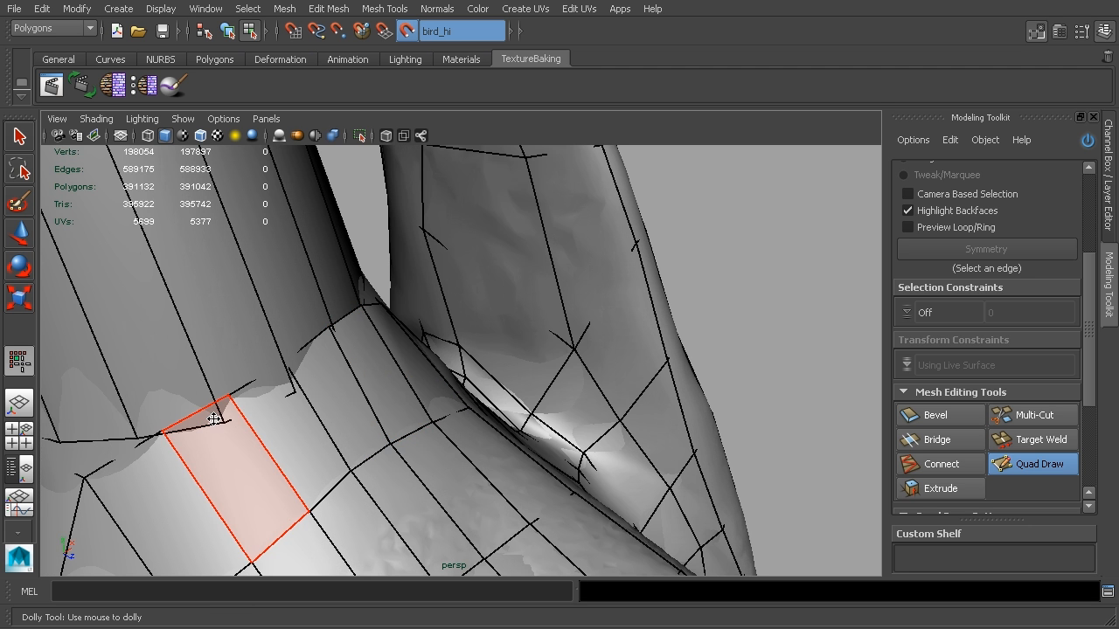
pyautogui.moveTo(223, 418); pyautogui.dragTo(224, 392)
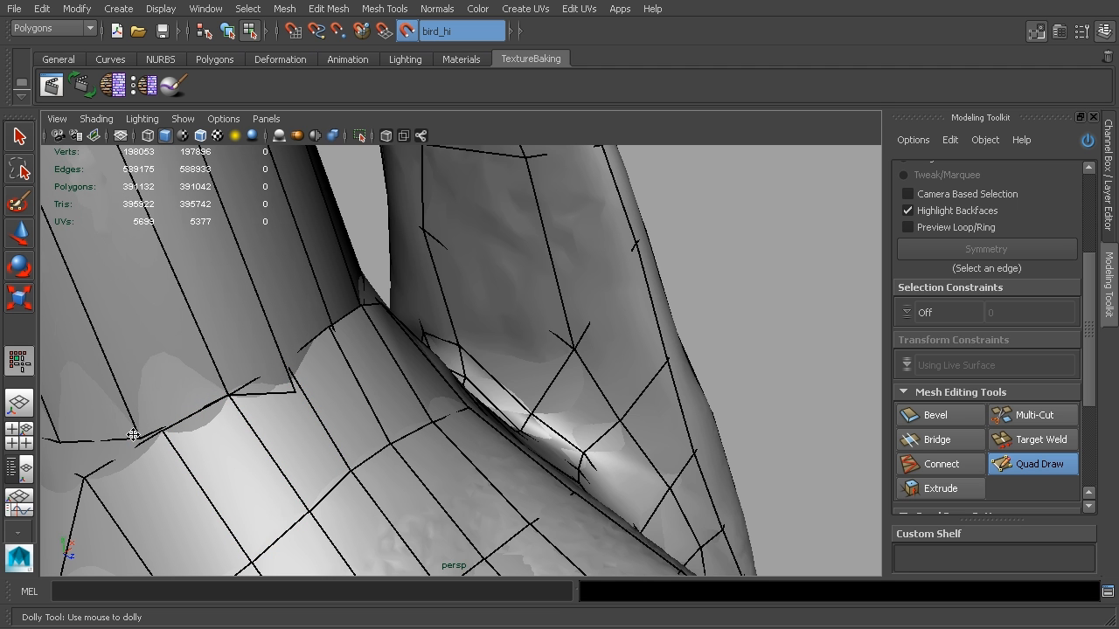
pyautogui.moveTo(137, 436); pyautogui.dragTo(161, 430)
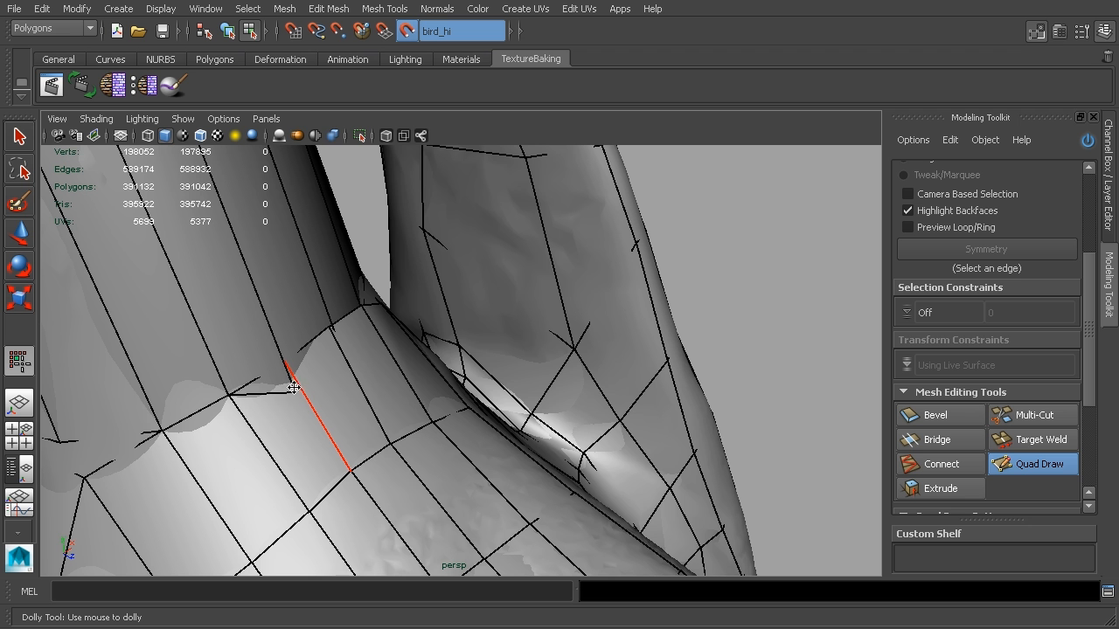
# Step: Insert an edge loop around the lower tail, just above its junction with the body
pyautogui.keyDown('alt'); pyautogui.moveTo(268, 404); pyautogui.dragTo(277, 445); pyautogui.keyUp('alt')
pyautogui.scroll(-6, 437, 418)
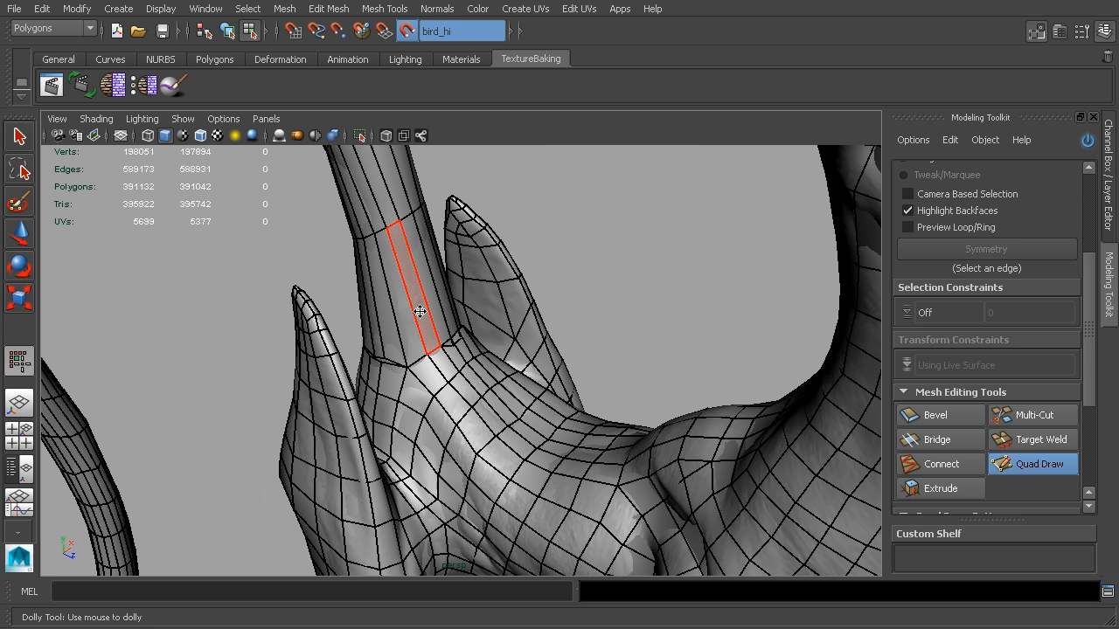
pyautogui.keyDown('ctrl'); pyautogui.click(405, 290); pyautogui.keyUp('ctrl')
# Step: Examine the joined low-resolution mesh from several angles, from the tail junction and tail tip to the legs and neck
pyautogui.moveTo(499, 295)
pyautogui.keyDown('alt'); pyautogui.mouseDown()
pyautogui.moveTo(527, 312)
pyautogui.moveTo(549, 356)
pyautogui.mouseUp(); pyautogui.keyUp('alt')
pyautogui.scroll(-2, 549, 356)
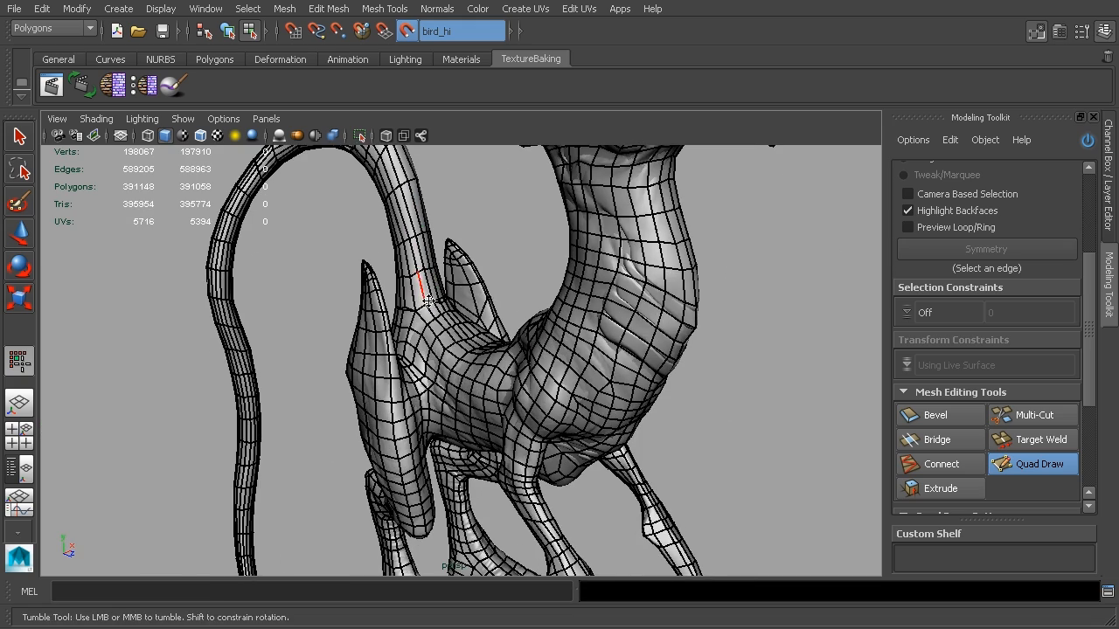
pyautogui.scroll(-4, 428, 298)
pyautogui.keyDown('alt'); pyautogui.moveTo(517, 460); pyautogui.dragTo(515, 367, button='middle'); pyautogui.keyUp('alt')
pyautogui.keyDown('alt'); pyautogui.moveTo(515, 367); pyautogui.dragTo(600, 381); pyautogui.keyUp('alt')
pyautogui.keyDown('alt'); pyautogui.moveTo(600, 380); pyautogui.dragTo(558, 386, button='middle'); pyautogui.keyUp('alt')
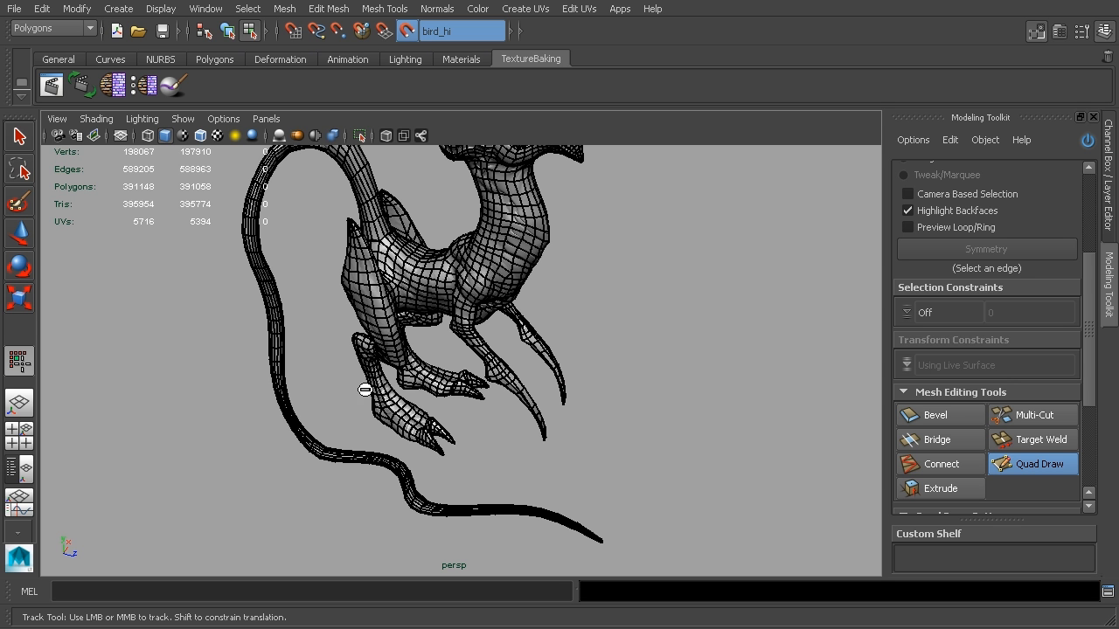
pyautogui.keyDown('alt'); pyautogui.moveTo(608, 368); pyautogui.dragTo(586, 393); pyautogui.keyUp('alt')
pyautogui.keyDown('alt'); pyautogui.moveTo(639, 542); pyautogui.dragTo(733, 464); pyautogui.keyUp('alt')
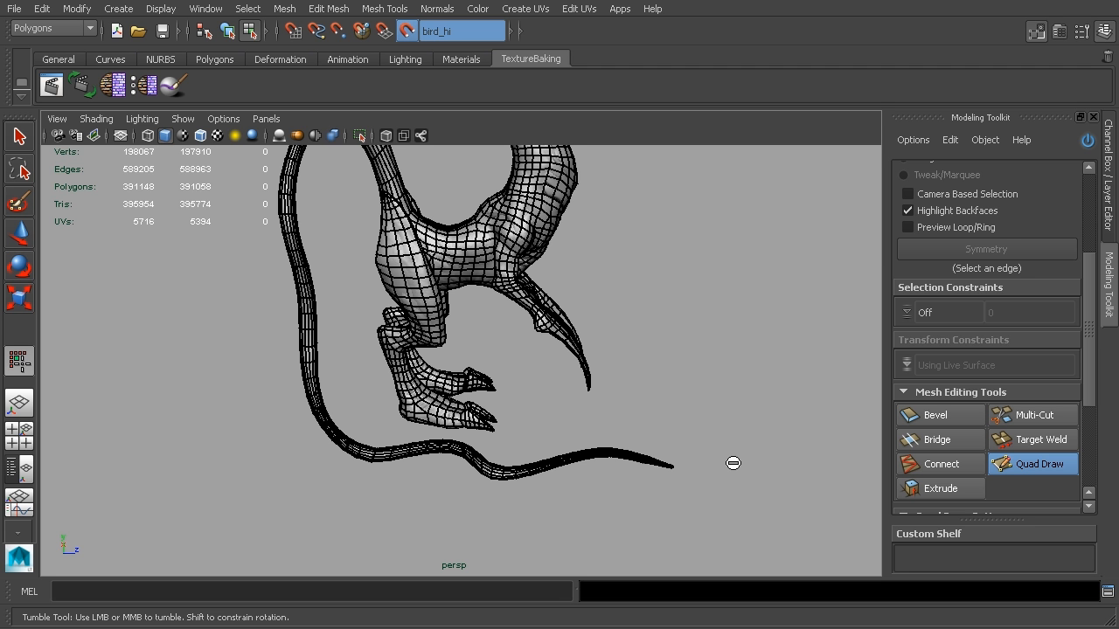
pyautogui.keyDown('alt'); pyautogui.moveTo(616, 286); pyautogui.dragTo(587, 264); pyautogui.keyUp('alt')
pyautogui.keyDown('alt'); pyautogui.moveTo(587, 264); pyautogui.dragTo(603, 427, button='middle'); pyautogui.keyUp('alt')
pyautogui.scroll(3, 619, 350)
pyautogui.scroll(2, 618, 347)
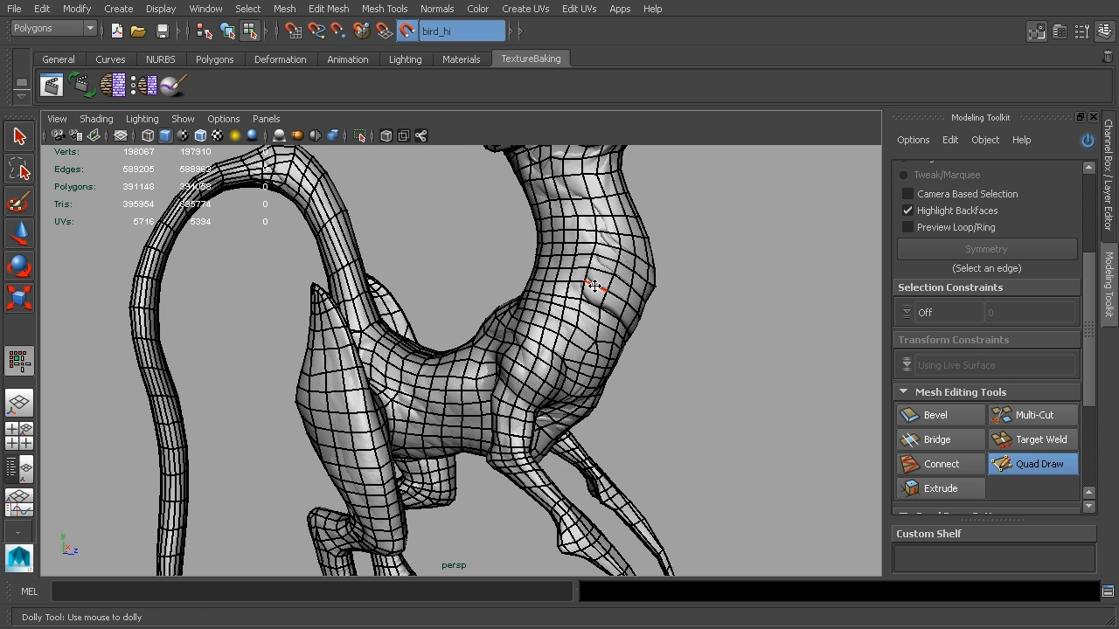
pyautogui.moveTo(650, 312)
pyautogui.keyDown('alt'); pyautogui.mouseDown()
pyautogui.moveTo(670, 324)
pyautogui.moveTo(653, 333)
pyautogui.mouseUp(); pyautogui.keyUp('alt')
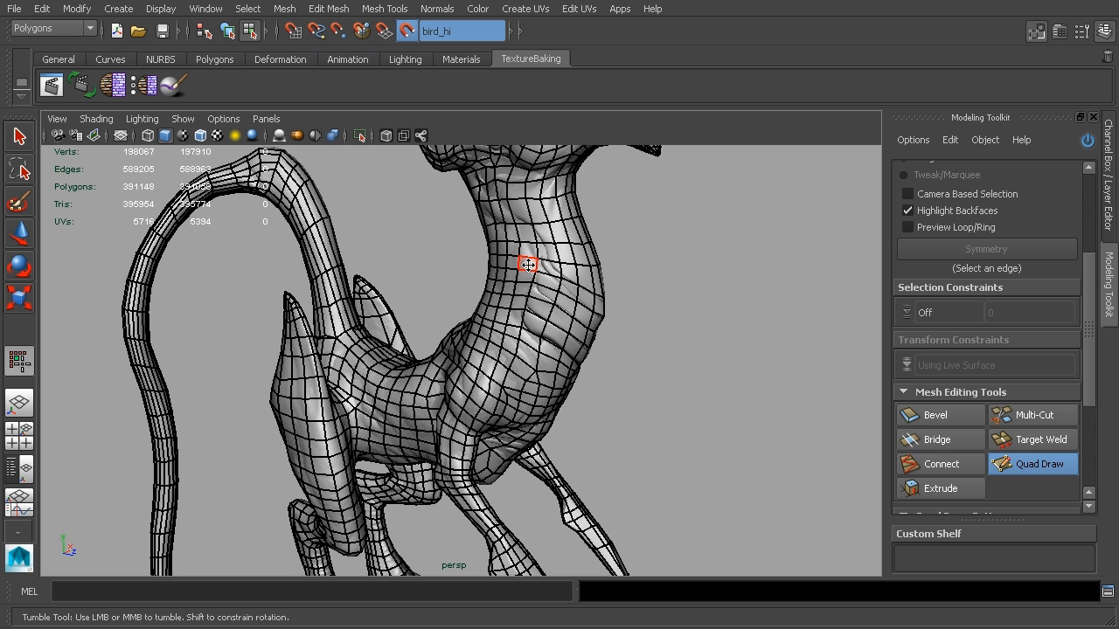
pyautogui.scroll(-5, 629, 330)
pyautogui.keyDown('alt'); pyautogui.moveTo(704, 344); pyautogui.dragTo(712, 336, button='middle'); pyautogui.keyUp('alt')
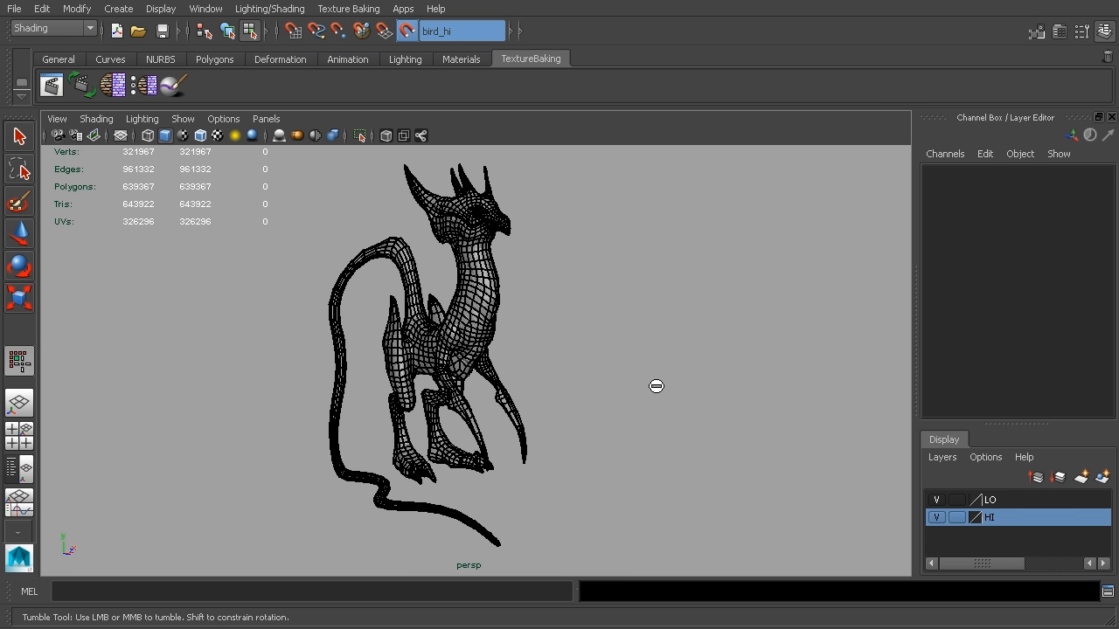
# Step: Leave Quad Draw on the finished low-resolution creature and return to object selection with bird_lo selected
pyautogui.keyDown('alt'); pyautogui.moveTo(515, 317); pyautogui.dragTo(585, 312); pyautogui.keyUp('alt')
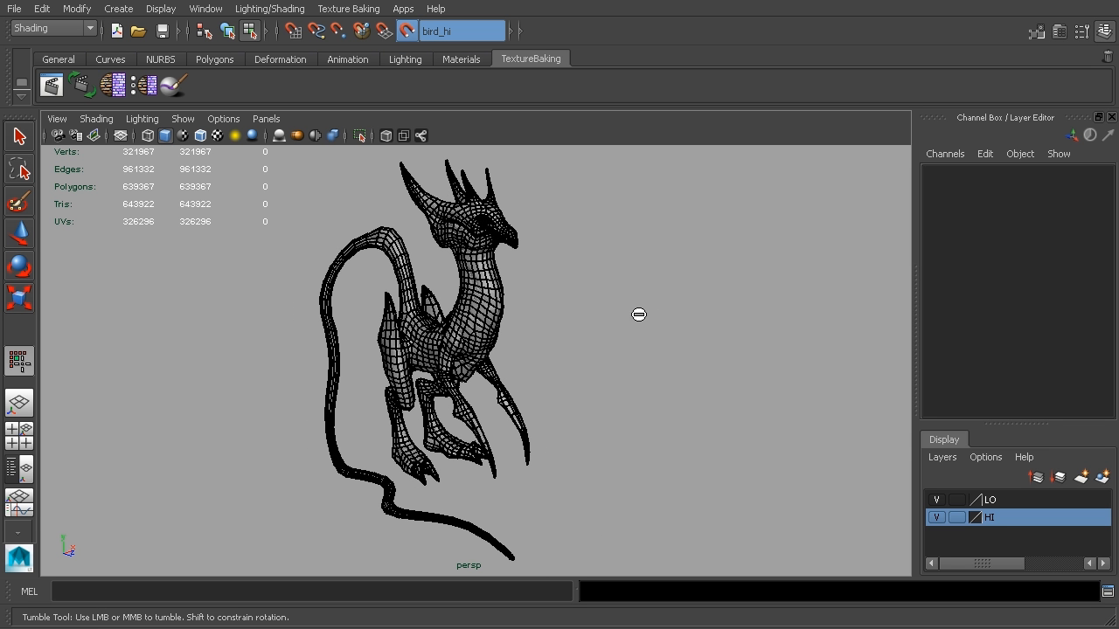
pyautogui.scroll(2, 670, 315)
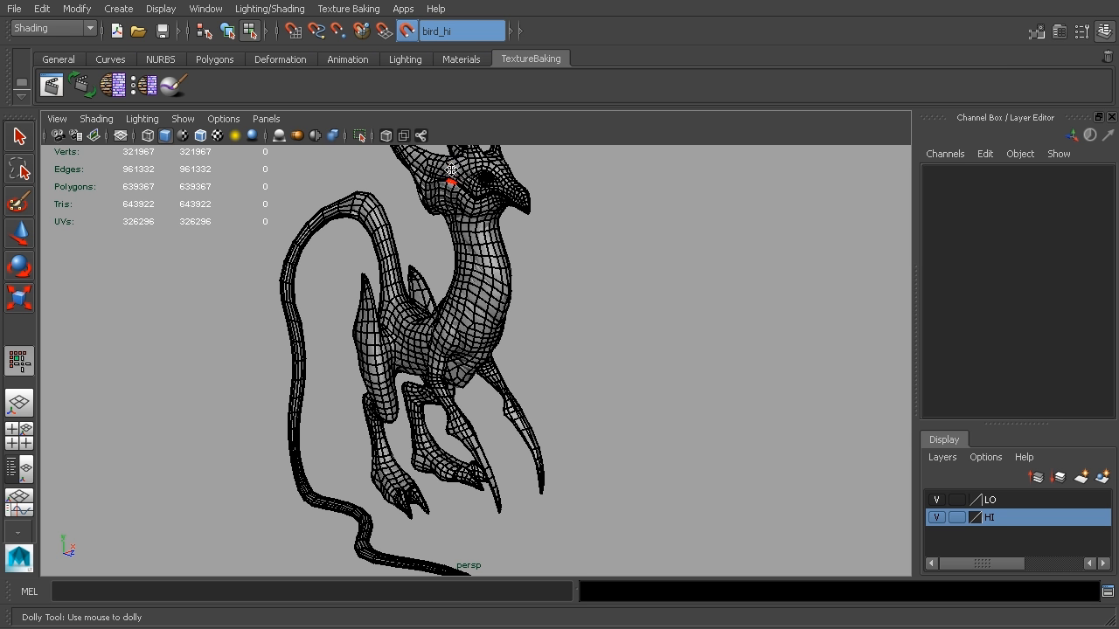
pyautogui.keyDown('alt'); pyautogui.moveTo(599, 257); pyautogui.dragTo(609, 262); pyautogui.keyUp('alt')
pyautogui.keyDown('alt'); pyautogui.moveTo(610, 262); pyautogui.dragTo(626, 350, button='middle'); pyautogui.keyUp('alt')
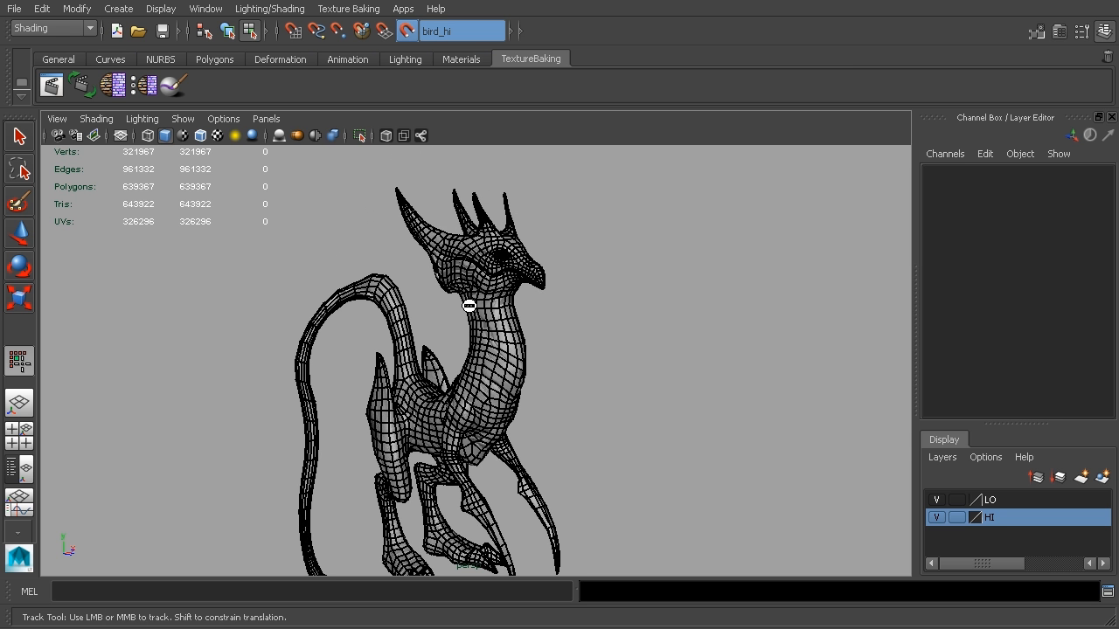
pyautogui.click(21, 137)
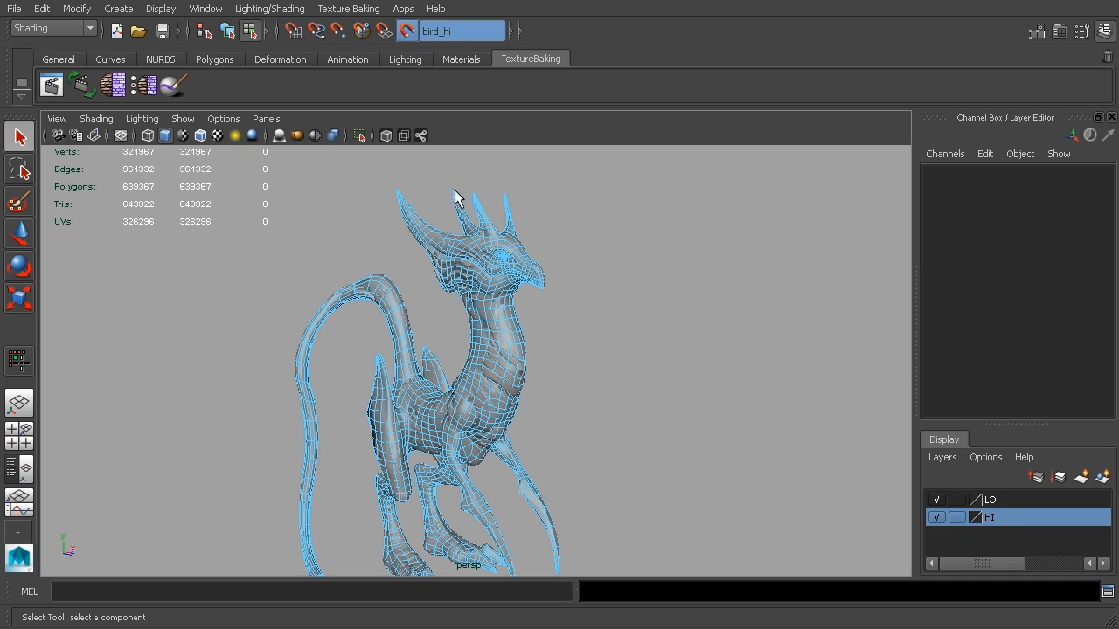
pyautogui.click(230, 35)
# Step: View the whole UV layout of bird_lo in the UV Texture Editor, then close the editor
pyautogui.click(199, 10)
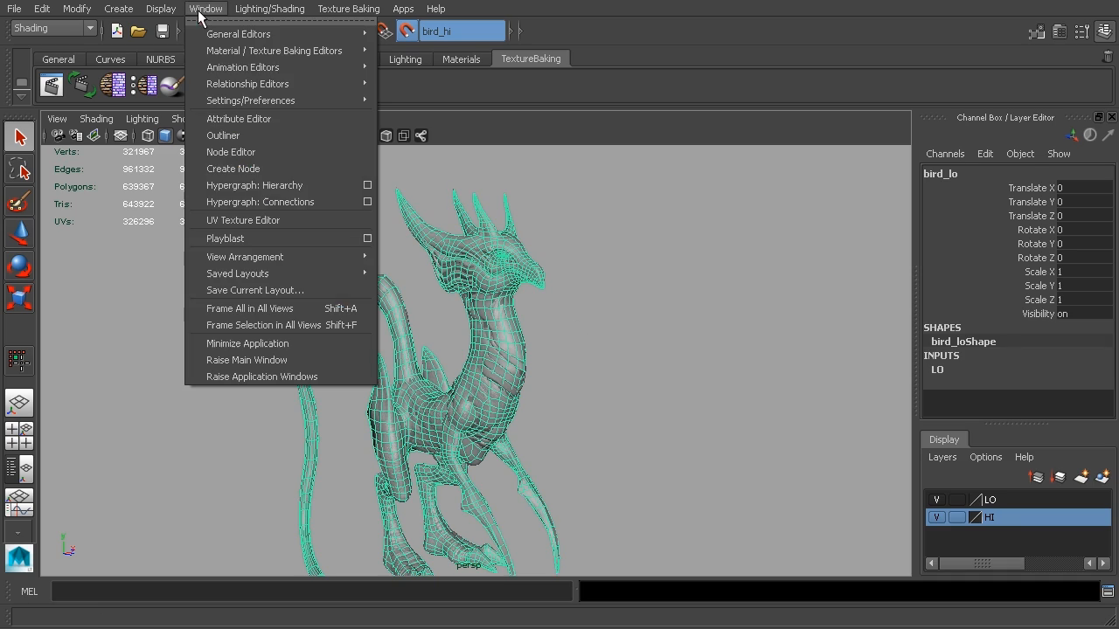
pyautogui.click(250, 221)
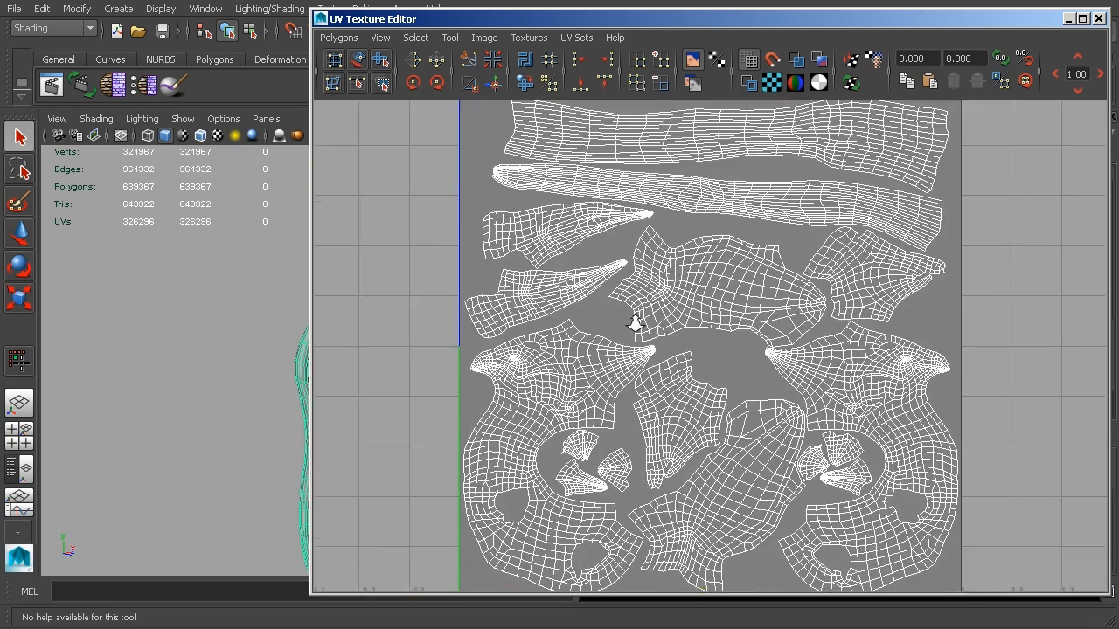
pyautogui.press('a')
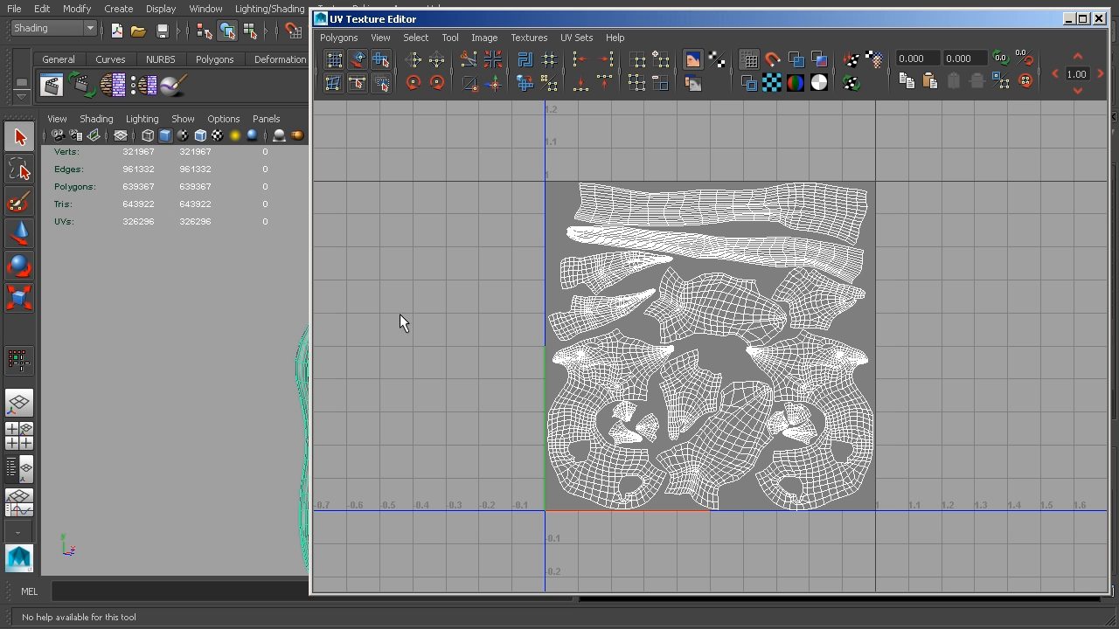
pyautogui.click(1100, 19)
# Step: Hide the LO layer and turn on hardware texturing to show the painted high-resolution creature
pyautogui.keyDown('alt'); pyautogui.moveTo(647, 455); pyautogui.dragTo(673, 407); pyautogui.keyUp('alt')
pyautogui.keyDown('alt'); pyautogui.moveTo(703, 406); pyautogui.dragTo(611, 383, button='right'); pyautogui.keyUp('alt')
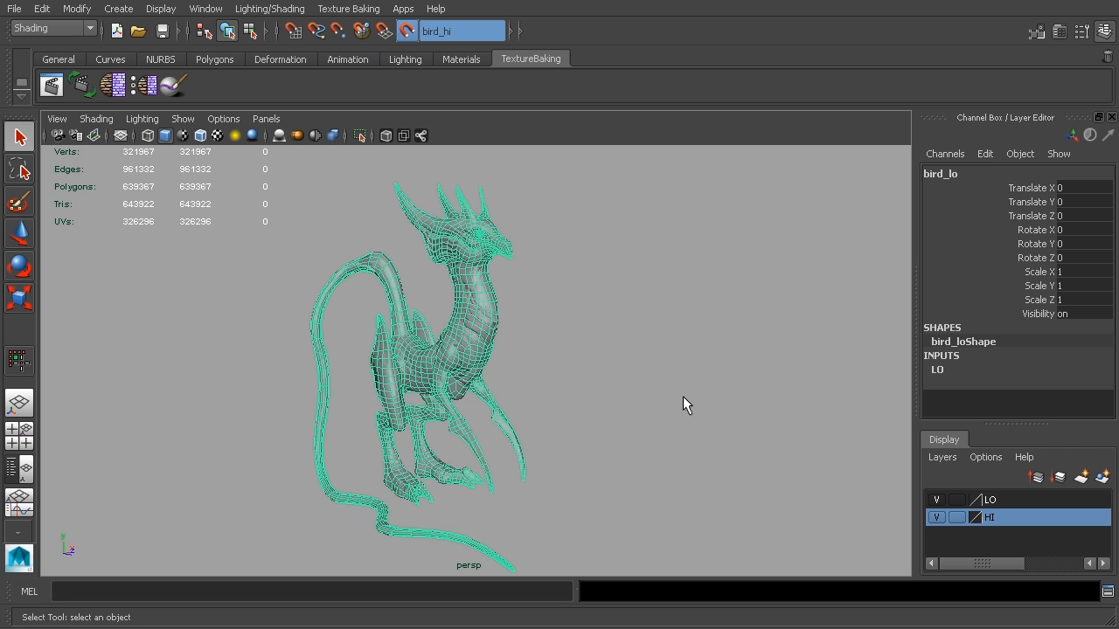
pyautogui.click(937, 500)
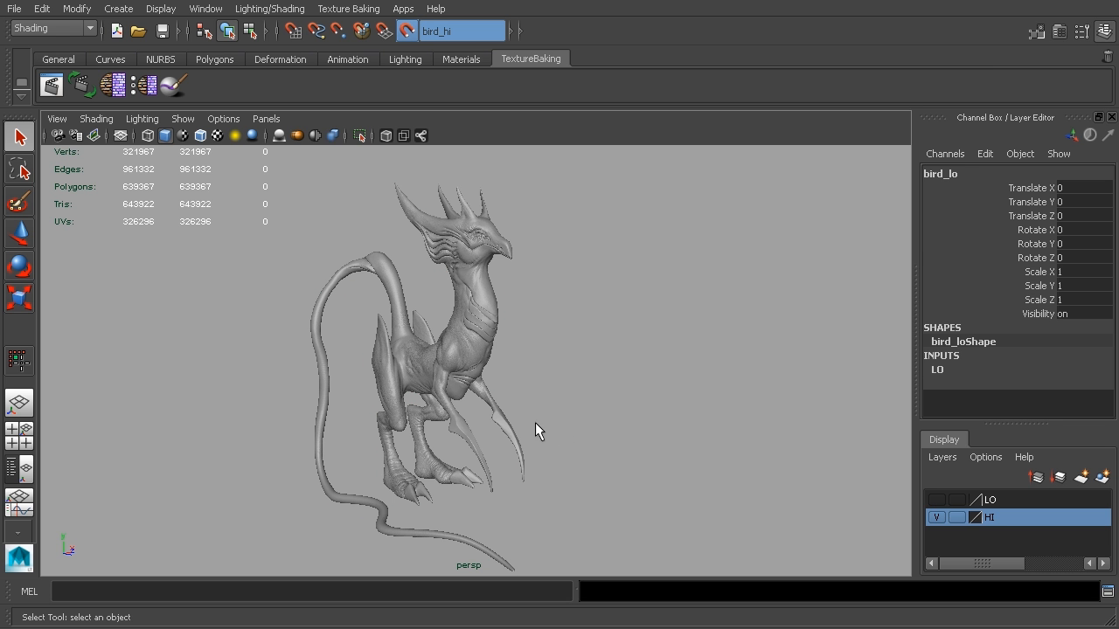
pyautogui.moveTo(512, 374)
pyautogui.keyDown('alt'); pyautogui.mouseDown()
pyautogui.moveTo(539, 352)
pyautogui.moveTo(612, 353)
pyautogui.moveTo(512, 354)
pyautogui.mouseUp(); pyautogui.keyUp('alt')
pyautogui.click(99, 121)
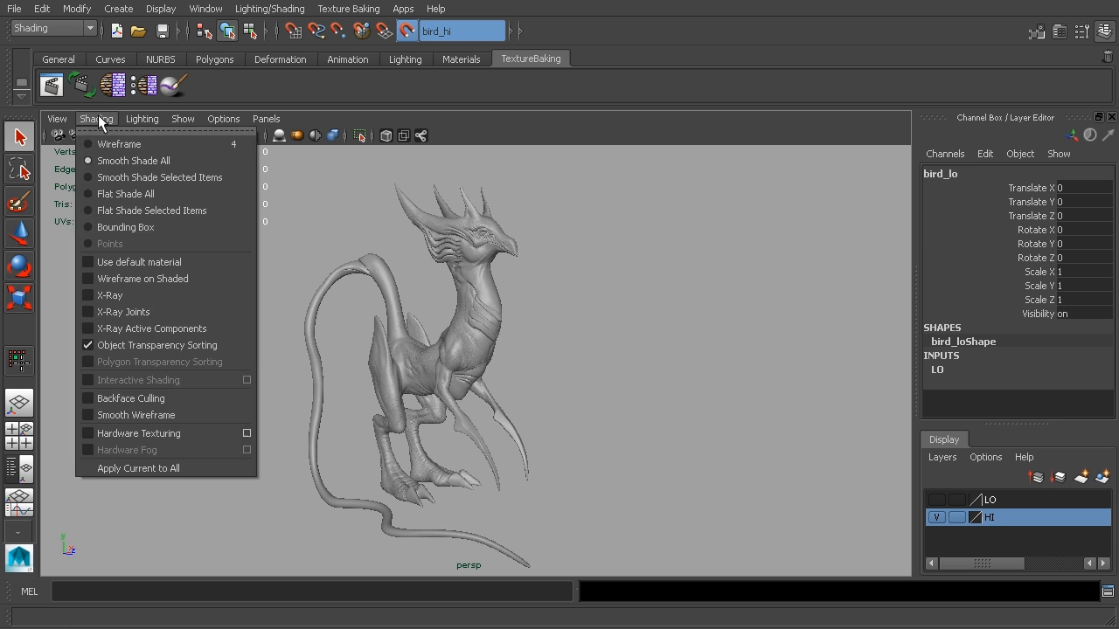
pyautogui.click(123, 430)
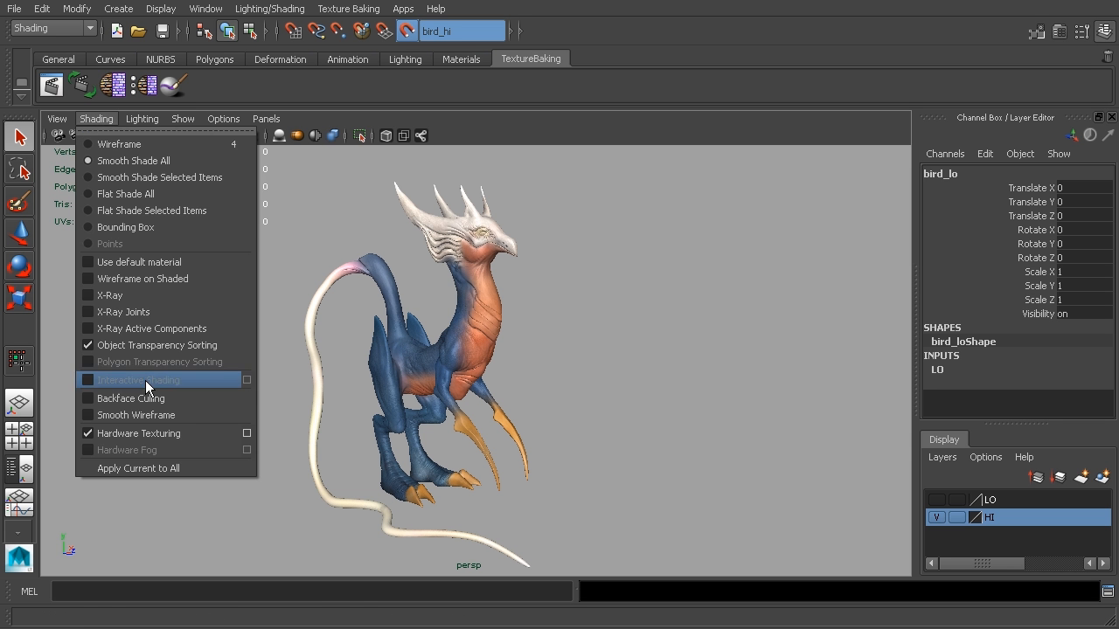
pyautogui.keyDown('alt'); pyautogui.moveTo(719, 473); pyautogui.dragTo(736, 420); pyautogui.keyUp('alt')
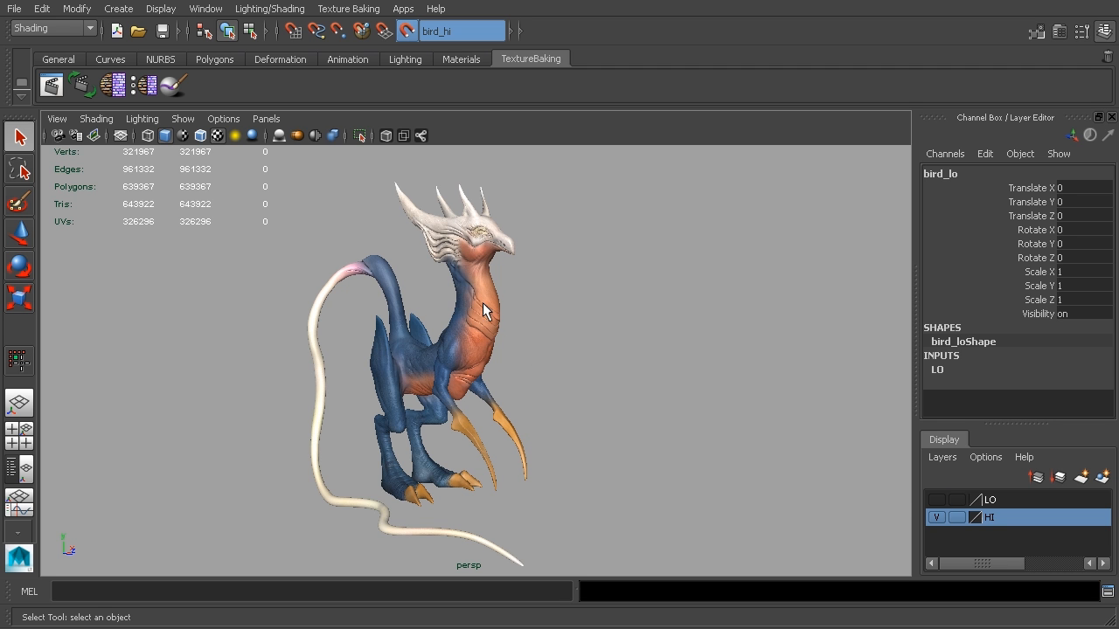
# Step: Show the LO layer, hide the HI layer and deselect everything to display only the low-resolution creature
pyautogui.click(936, 500)
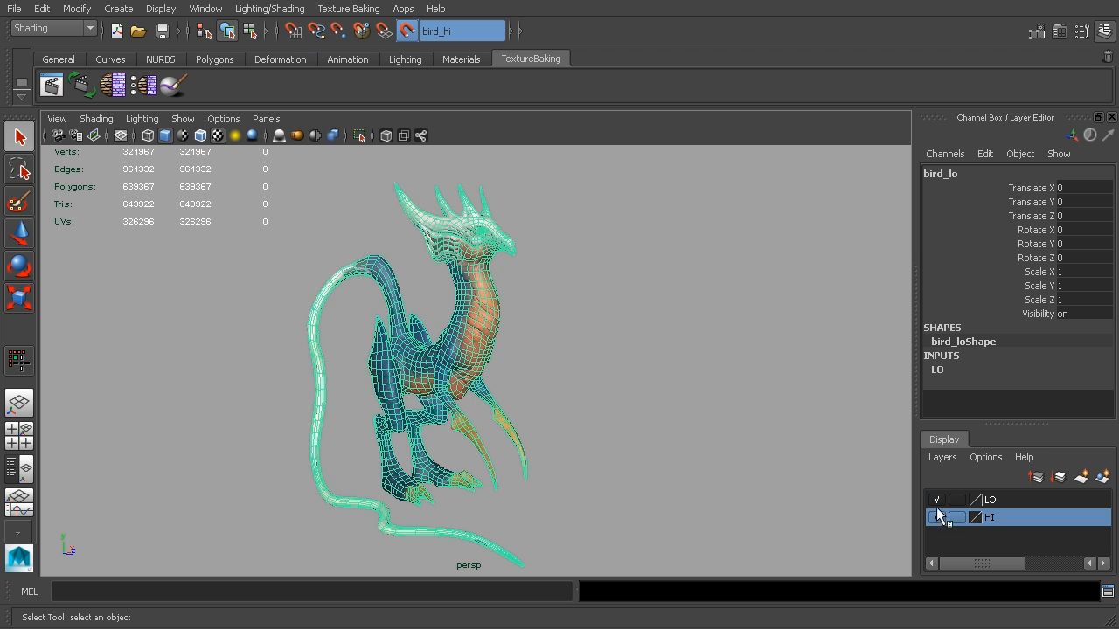
pyautogui.click(937, 517)
pyautogui.click(616, 406)
pyautogui.keyDown('alt'); pyautogui.moveTo(615, 406); pyautogui.dragTo(584, 377); pyautogui.keyUp('alt')
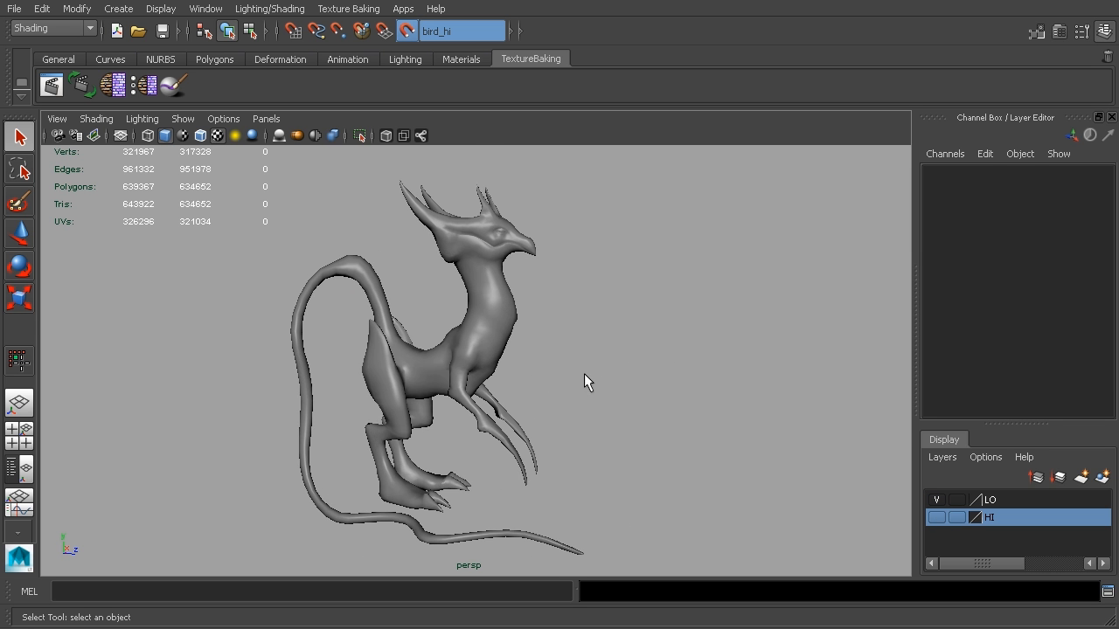
# Step: Select bird_lo and inspect its wireframe from several sides
pyautogui.scroll(2, 584, 376)
pyautogui.click(487, 328)
pyautogui.keyDown('alt'); pyautogui.moveTo(667, 393); pyautogui.dragTo(433, 382); pyautogui.keyUp('alt')
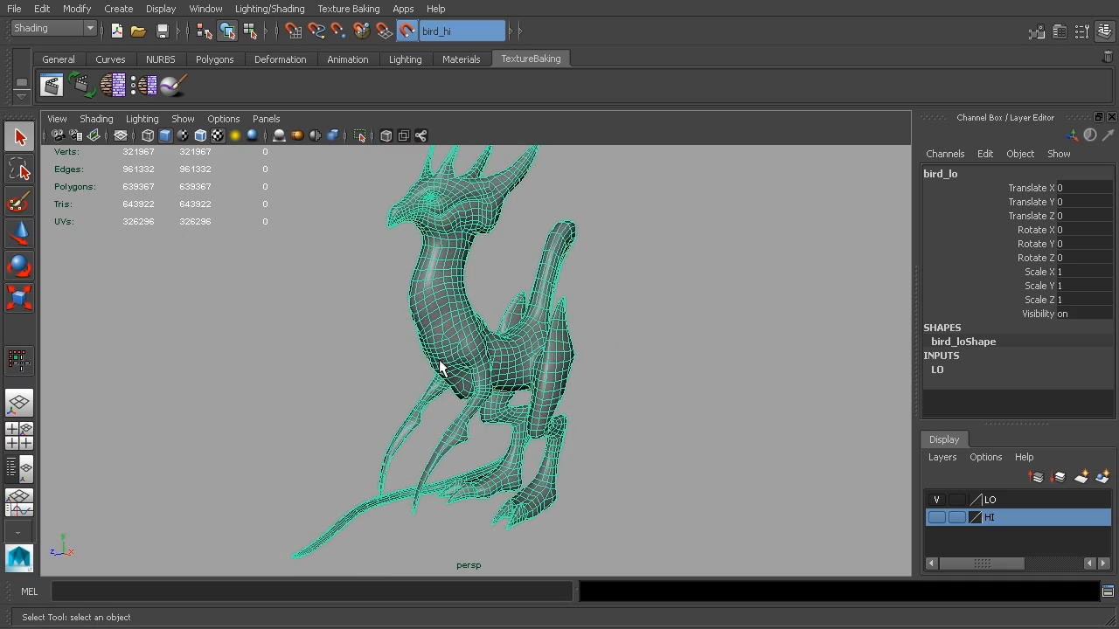
pyautogui.keyDown('alt'); pyautogui.moveTo(567, 431); pyautogui.dragTo(749, 414); pyautogui.keyUp('alt')
pyautogui.keyDown('alt'); pyautogui.moveTo(815, 402); pyautogui.dragTo(703, 396, button='right'); pyautogui.keyUp('alt')
pyautogui.keyDown('alt'); pyautogui.moveTo(700, 397); pyautogui.dragTo(668, 390); pyautogui.keyUp('alt')
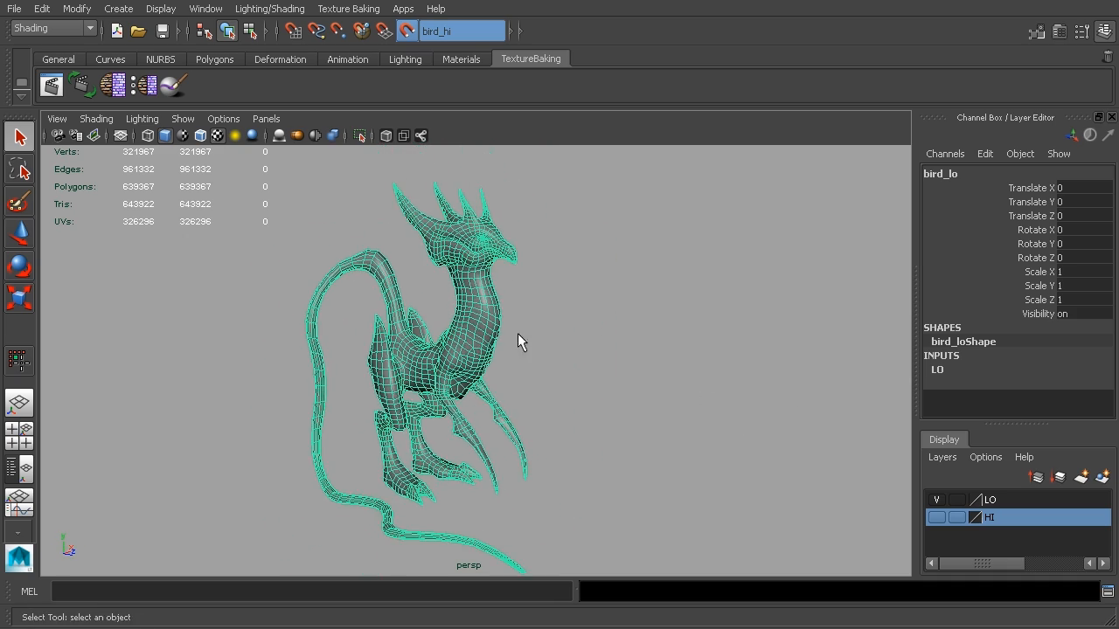
# Step: Switch between the LO and HI layers to compare the creatures, and examine the low-resolution mesh up close
pyautogui.click(937, 500)
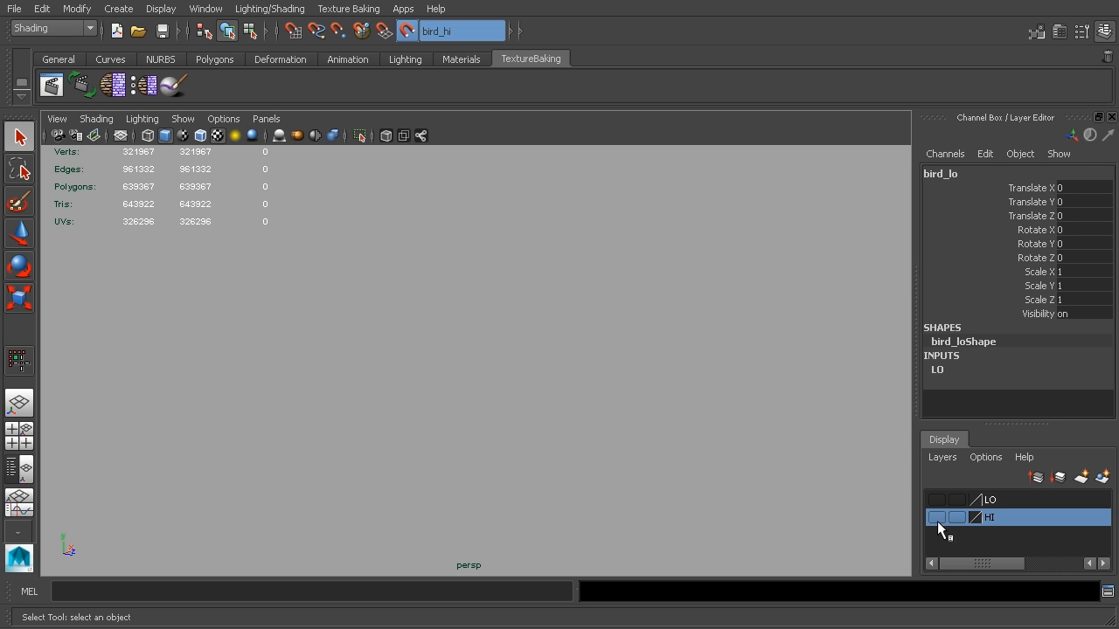
pyautogui.click(936, 518)
pyautogui.click(938, 518)
pyautogui.click(937, 500)
pyautogui.keyDown('alt'); pyautogui.moveTo(551, 348); pyautogui.dragTo(676, 376, button='right'); pyautogui.keyUp('alt')
pyautogui.keyDown('alt'); pyautogui.moveTo(610, 330); pyautogui.dragTo(621, 430, button='middle'); pyautogui.keyUp('alt')
pyautogui.keyDown('alt'); pyautogui.moveTo(621, 431); pyautogui.dragTo(675, 432, button='right'); pyautogui.keyUp('alt')
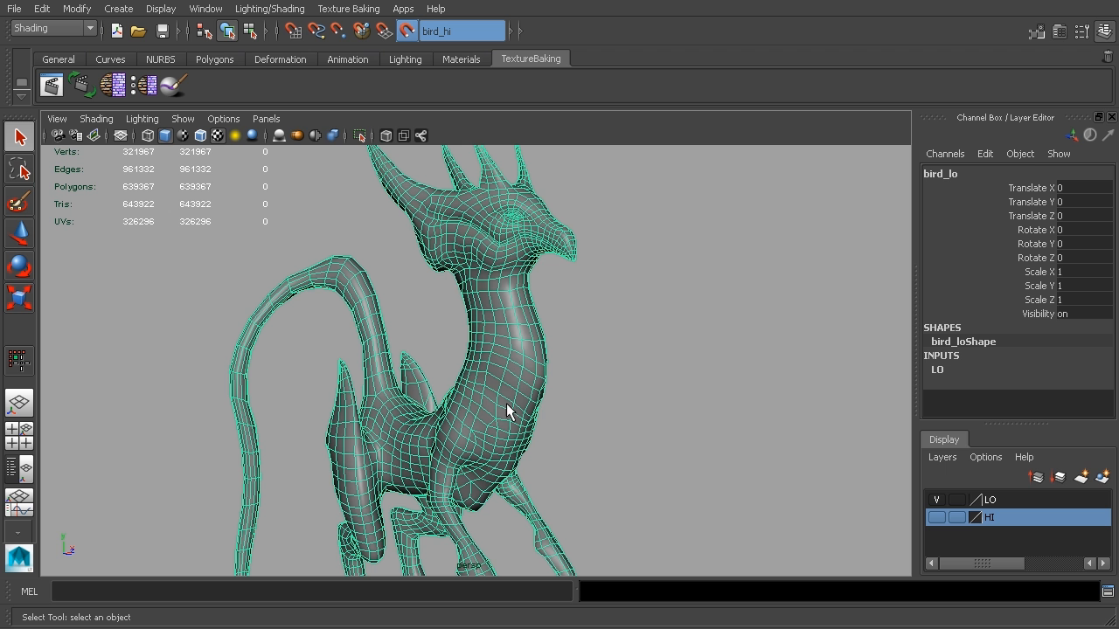
pyautogui.keyDown('alt'); pyautogui.moveTo(680, 424); pyautogui.dragTo(612, 422, button='right'); pyautogui.keyUp('alt')
pyautogui.keyDown('alt'); pyautogui.moveTo(612, 423); pyautogui.dragTo(603, 347, button='middle'); pyautogui.keyUp('alt')
pyautogui.keyDown('alt'); pyautogui.moveTo(602, 347); pyautogui.dragTo(626, 352); pyautogui.keyUp('alt')
pyautogui.keyDown('alt'); pyautogui.moveTo(626, 353); pyautogui.dragTo(607, 360, button='middle'); pyautogui.keyUp('alt')
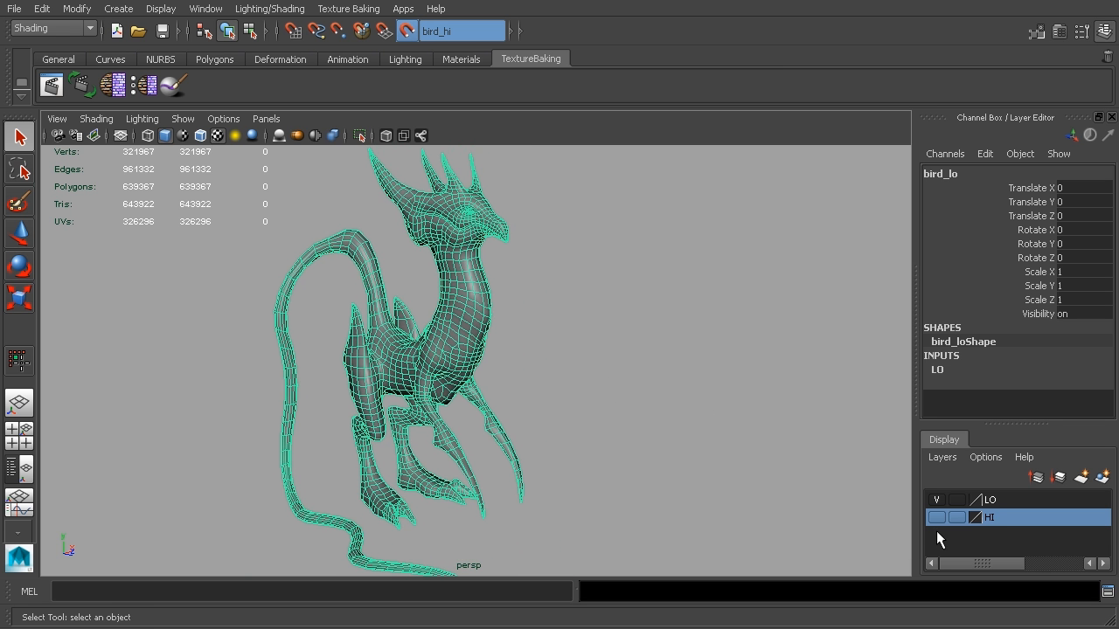
# Step: Show the HI layer together with the LO layer and turn off the bird_hi live surface
pyautogui.click(936, 518)
pyautogui.keyDown('alt'); pyautogui.moveTo(605, 352); pyautogui.dragTo(632, 363); pyautogui.keyUp('alt')
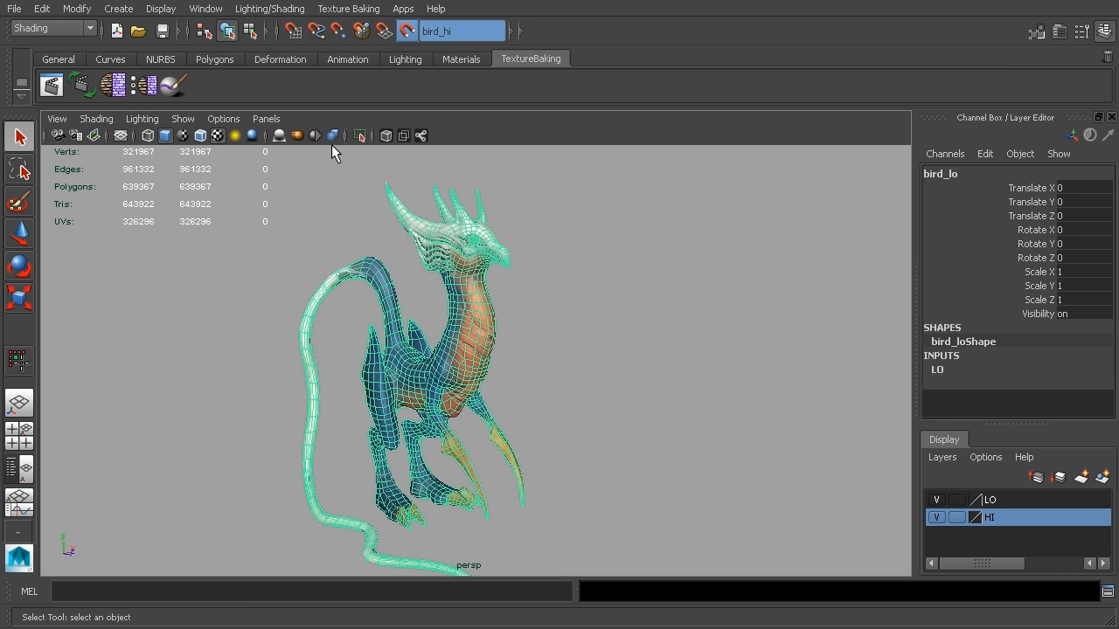
pyautogui.click(407, 31)
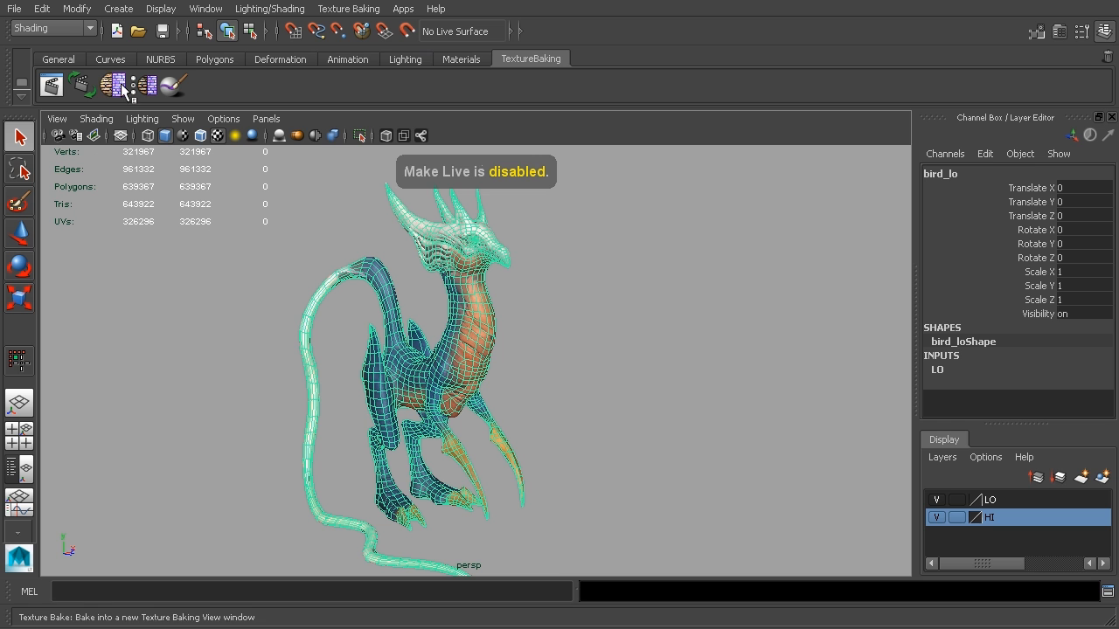
# Step: Create a new bake layer in the Turtle Bake Layer Editor and name it BirdBake
pyautogui.click(353, 9)
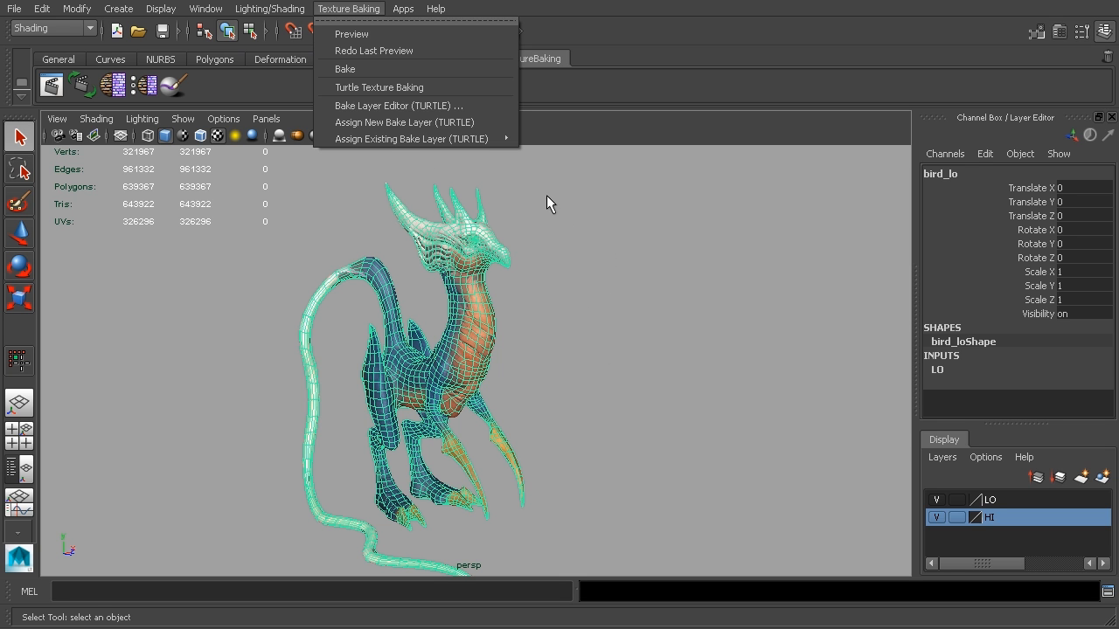
pyautogui.click(411, 108)
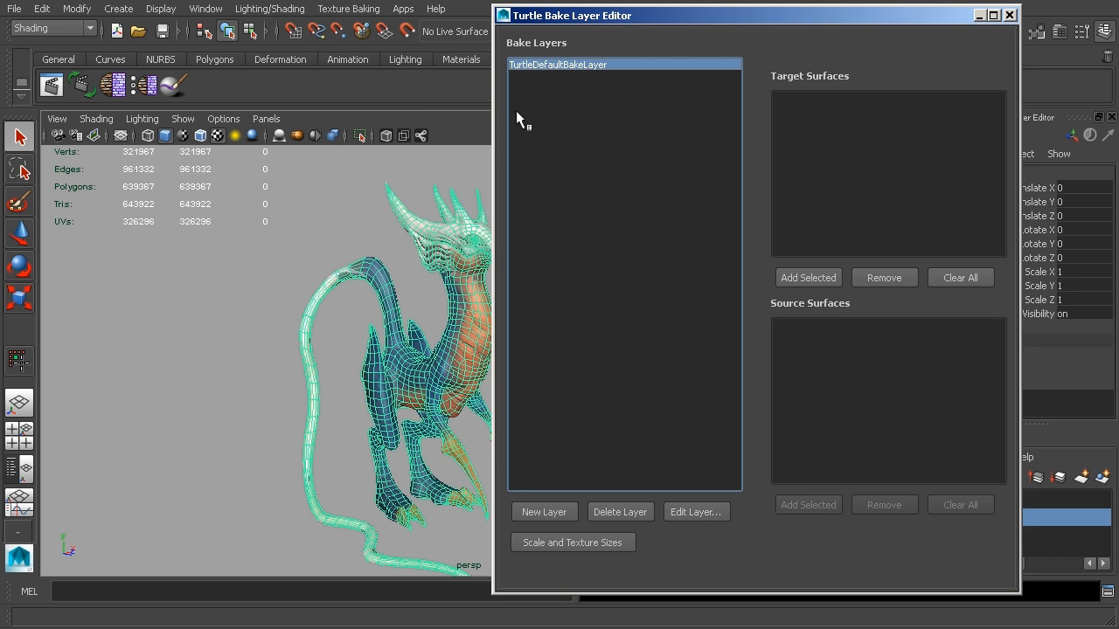
pyautogui.moveTo(831, 20); pyautogui.dragTo(894, 15)
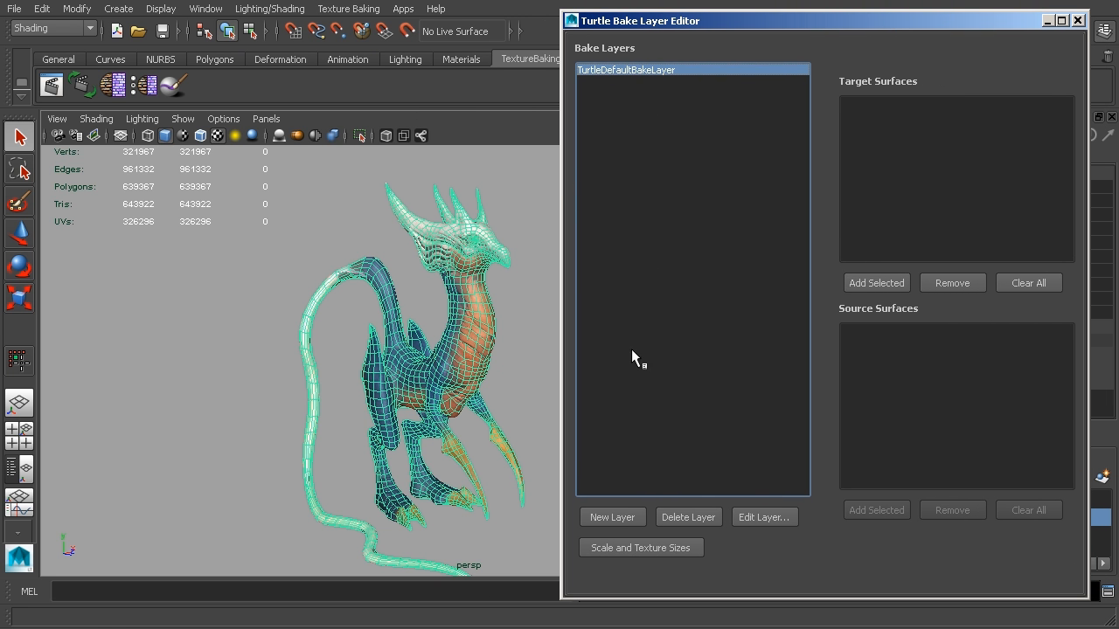
pyautogui.click(612, 517)
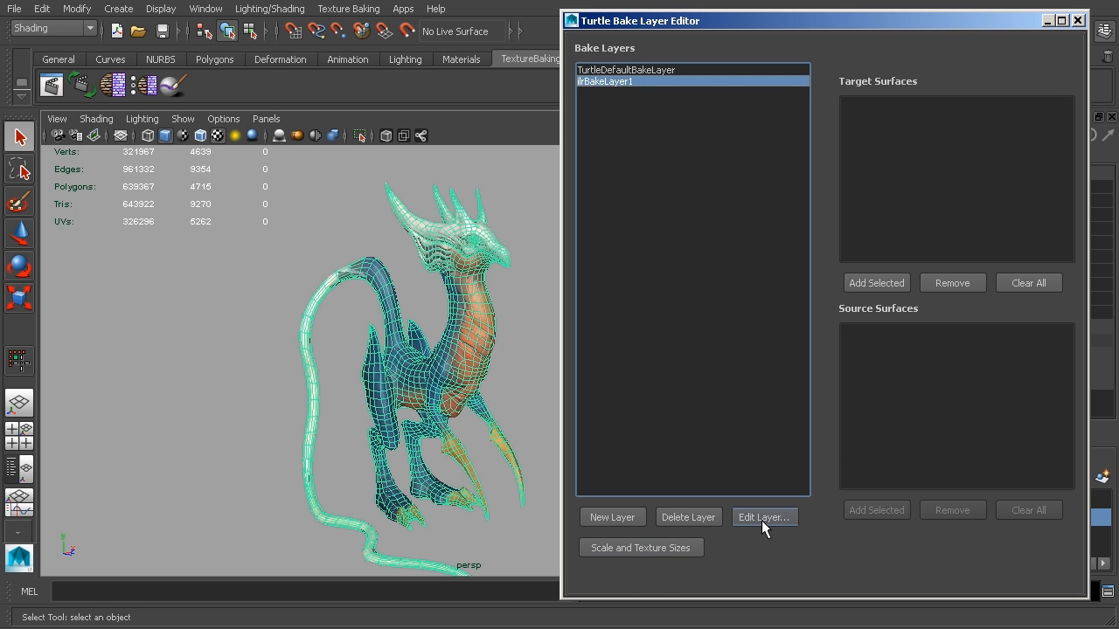
pyautogui.click(762, 518)
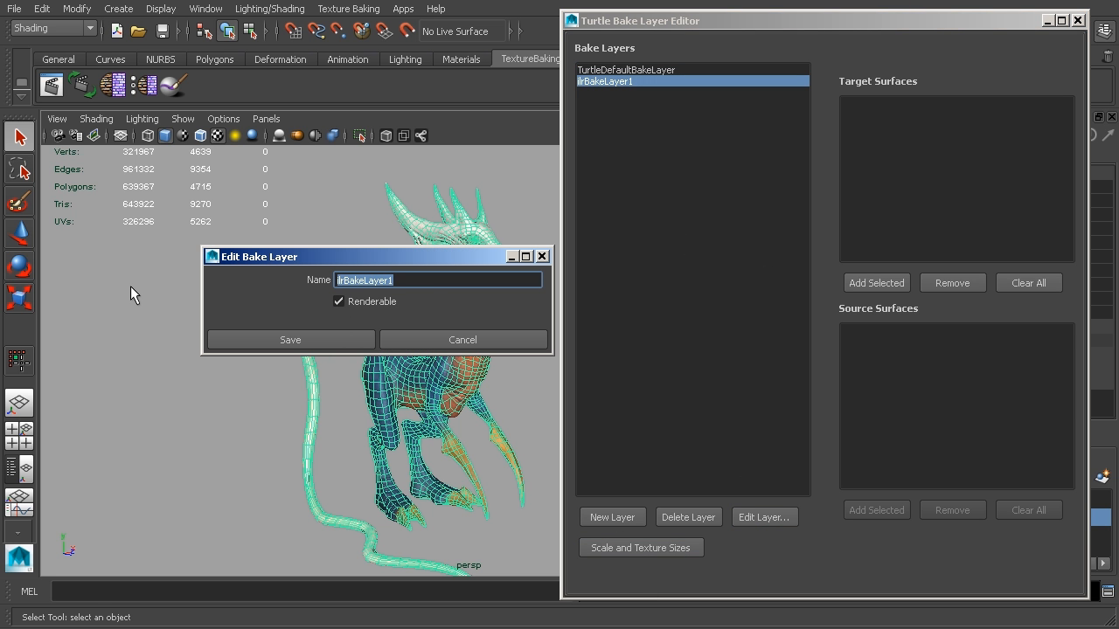
pyautogui.write('BirdBake')
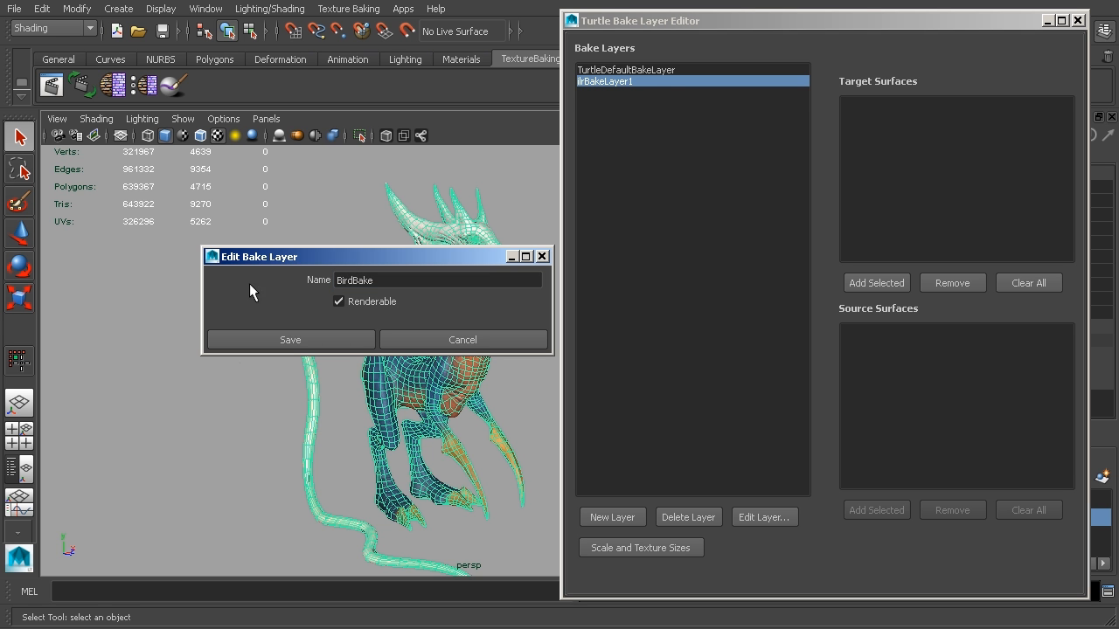
pyautogui.click(271, 341)
# Step: Hide the HI layer and add bird_lo as the target surface of the BirdBake layer
pyautogui.keyDown('alt'); pyautogui.moveTo(490, 288); pyautogui.dragTo(339, 283); pyautogui.keyUp('alt')
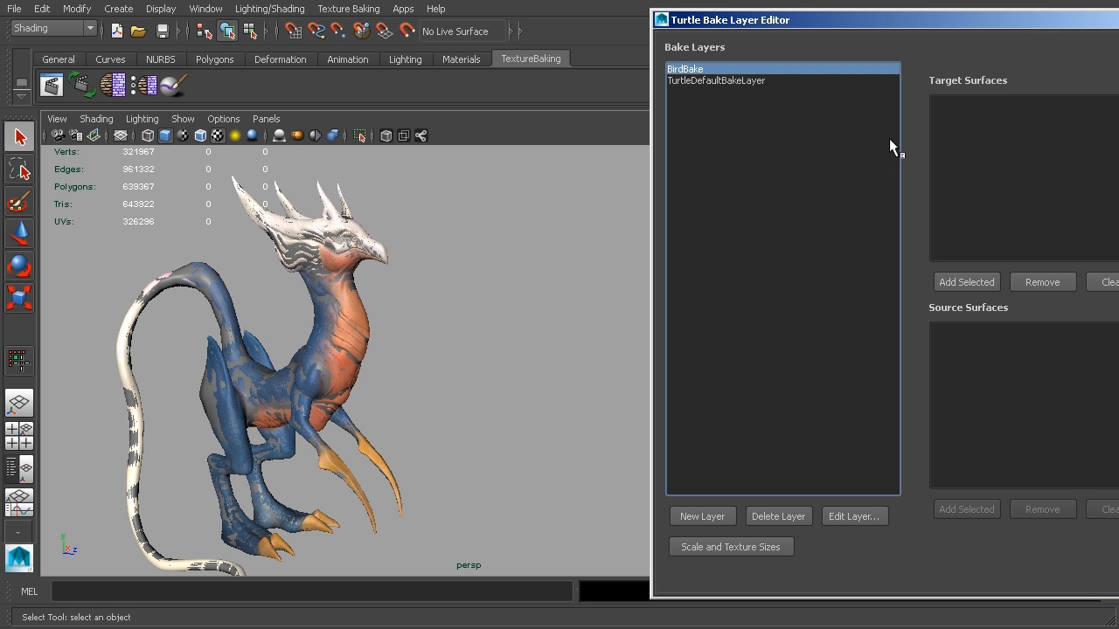
pyautogui.keyDown('alt'); pyautogui.moveTo(476, 279); pyautogui.dragTo(308, 296); pyautogui.keyUp('alt')
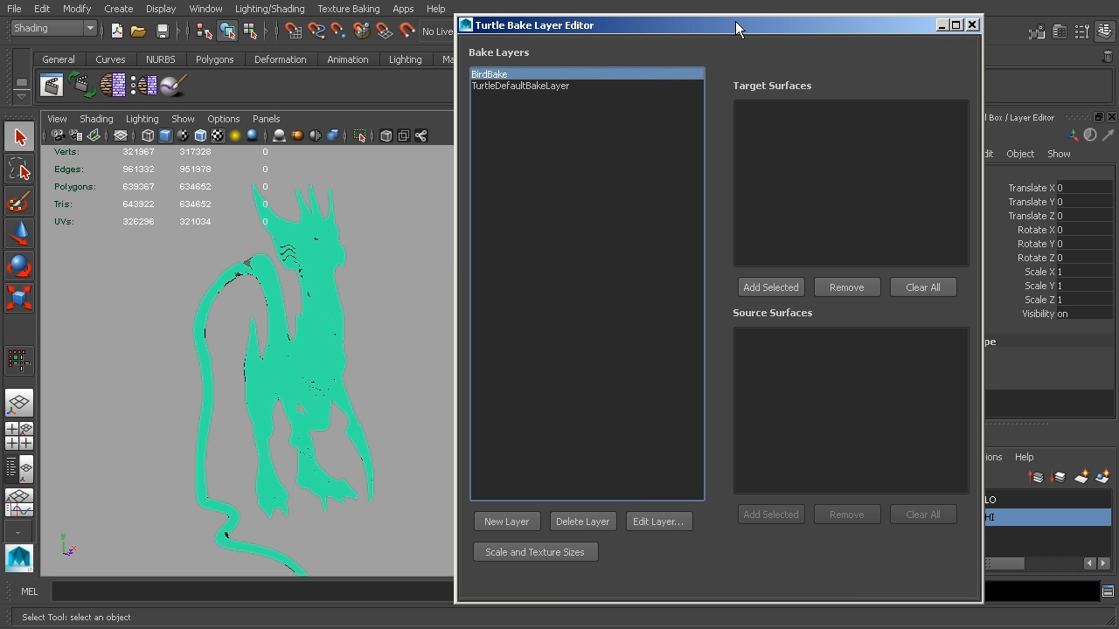
pyautogui.moveTo(736, 21); pyautogui.dragTo(706, 19)
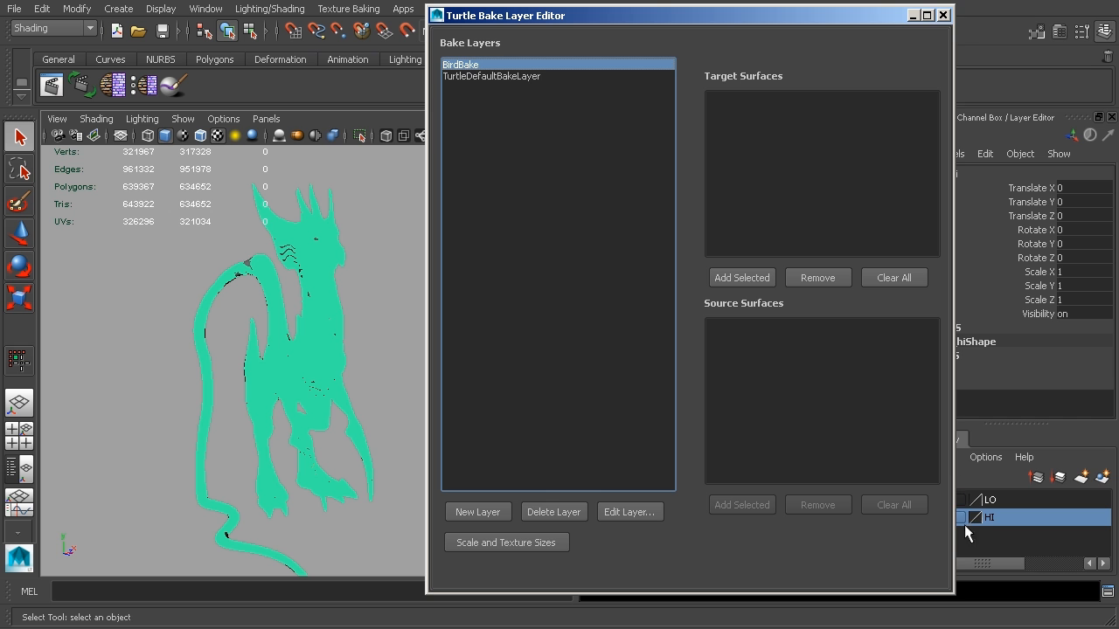
pyautogui.moveTo(855, 31); pyautogui.dragTo(806, 33)
pyautogui.click(937, 516)
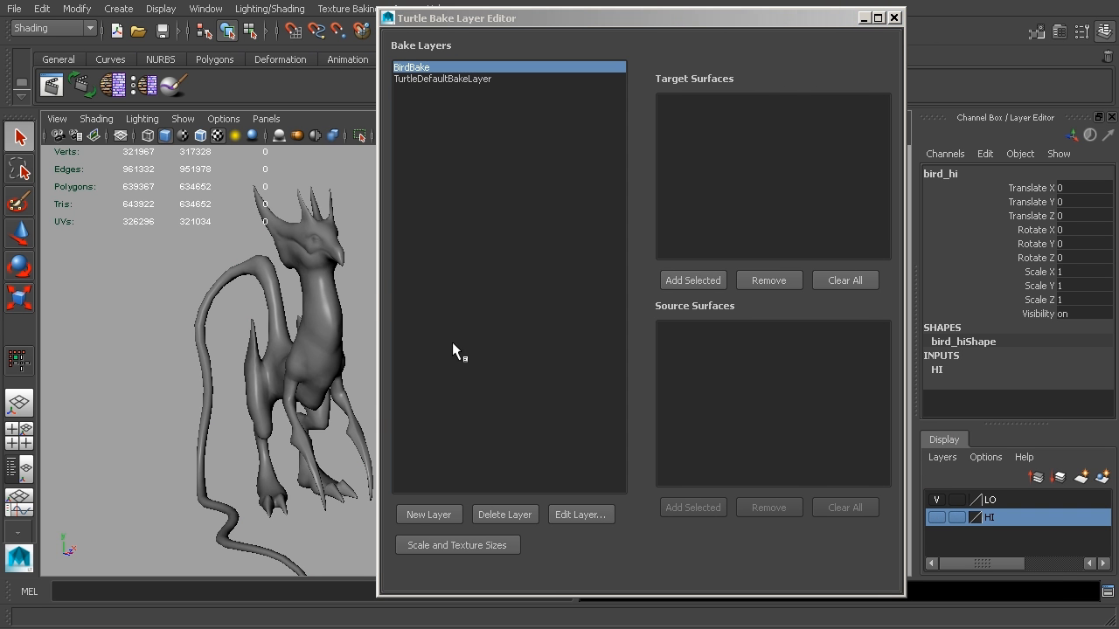
pyautogui.click(339, 313)
pyautogui.click(693, 279)
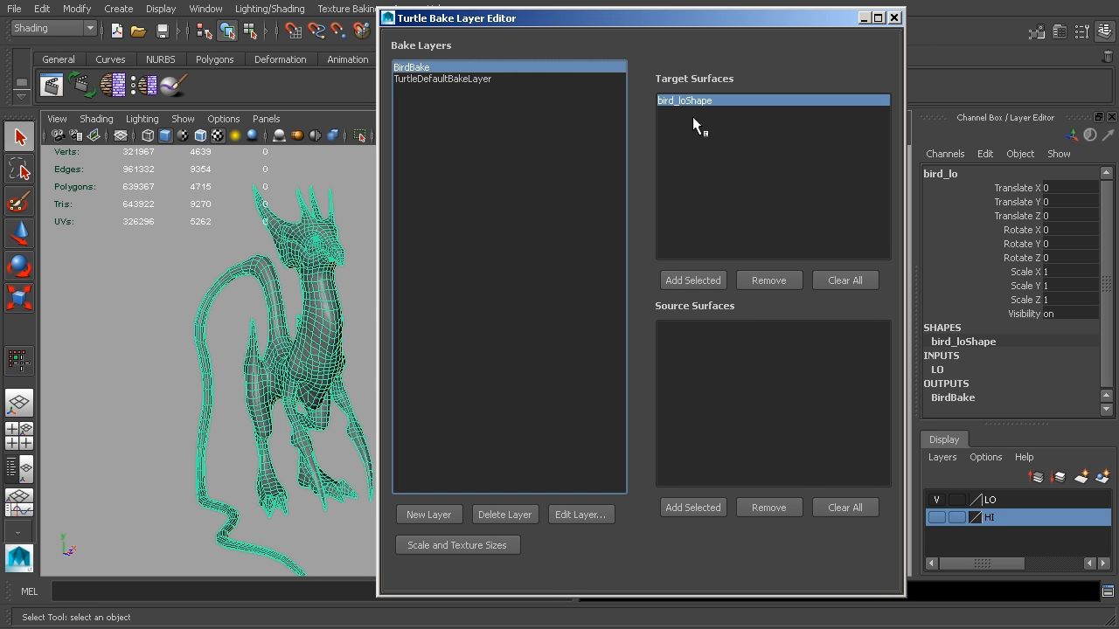
# Step: Show only the HI layer, add bird_hi as the source surface of BirdBake, and close the Bake Layer Editor
pyautogui.click(935, 500)
pyautogui.click(936, 517)
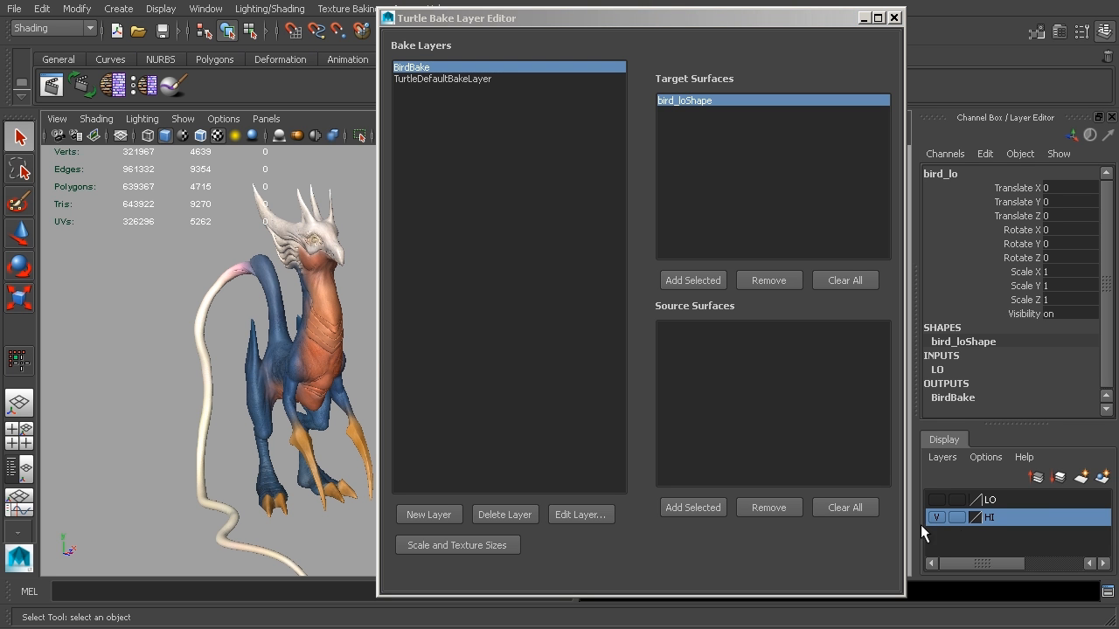
pyautogui.click(358, 357)
pyautogui.click(703, 508)
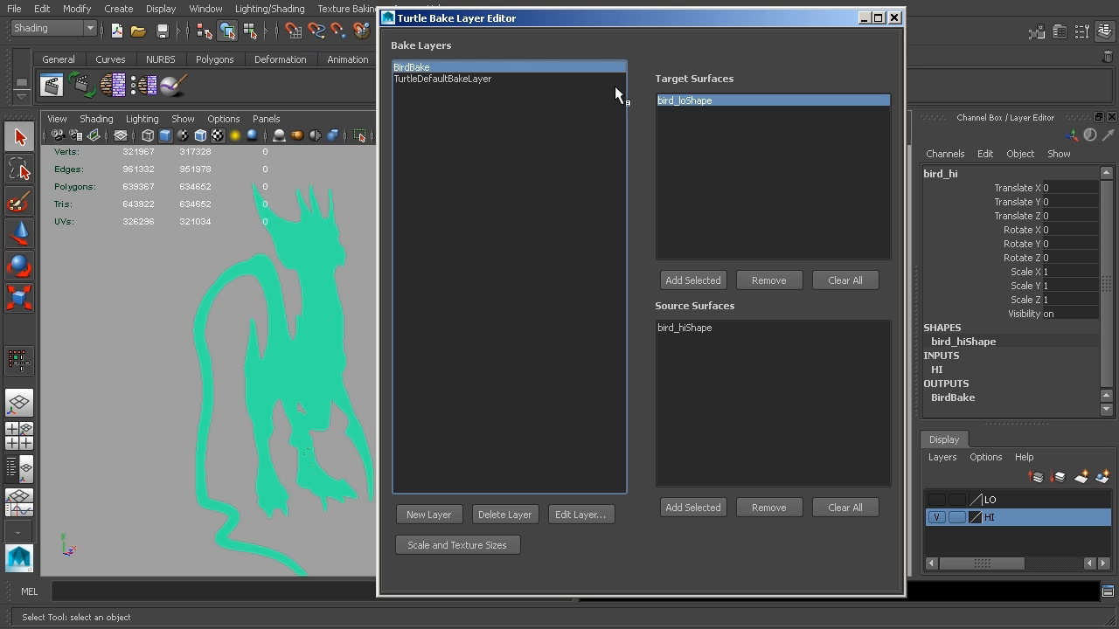
pyautogui.click(893, 17)
# Step: Show the LO layer again alongside HI and deselect everything
pyautogui.keyDown('alt'); pyautogui.moveTo(743, 384); pyautogui.dragTo(697, 387); pyautogui.keyUp('alt')
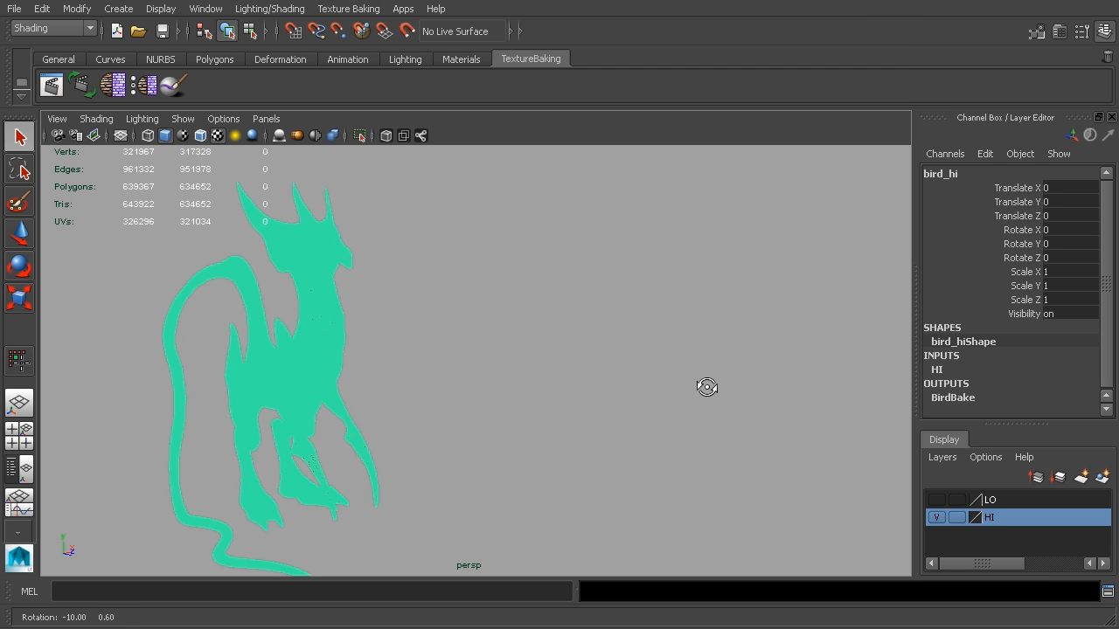
pyautogui.click(936, 500)
pyautogui.keyDown('alt'); pyautogui.moveTo(605, 364); pyautogui.dragTo(674, 314); pyautogui.keyUp('alt')
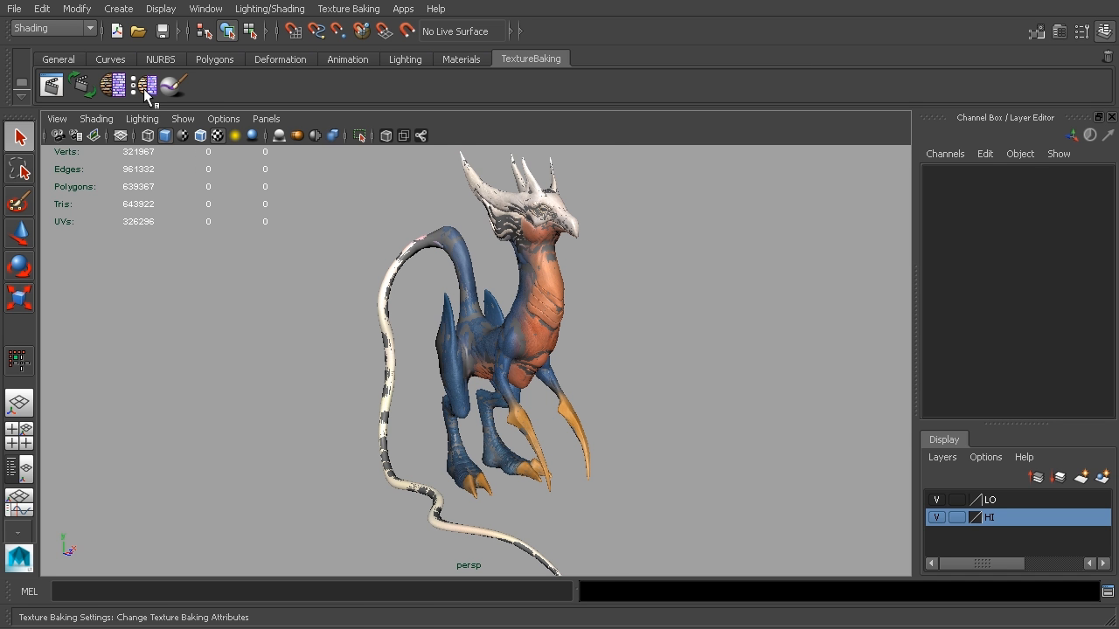
# Step: Open the Texture Baking Settings and check the target and source surfaces of the BirdBake layer
pyautogui.click(144, 86)
pyautogui.moveTo(473, 63); pyautogui.dragTo(882, 4)
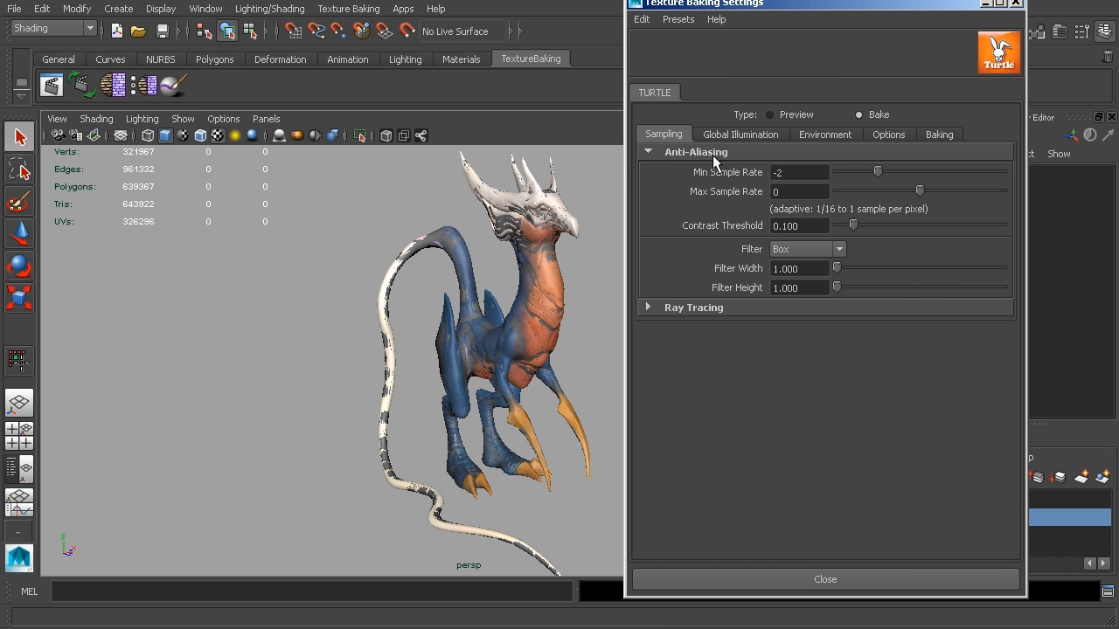
pyautogui.click(956, 135)
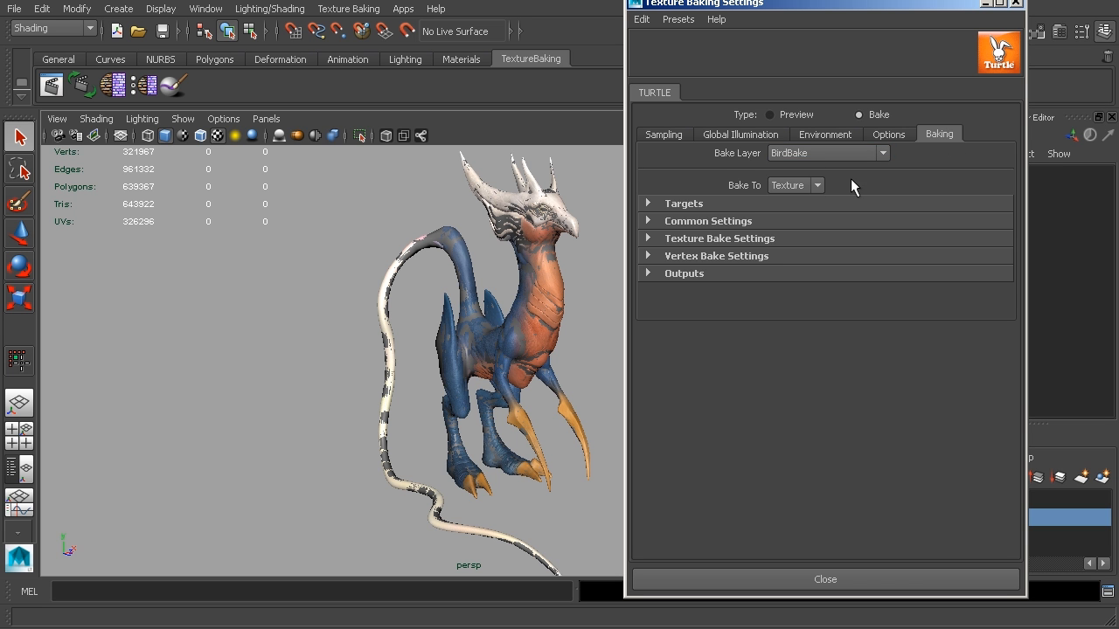
pyautogui.click(684, 204)
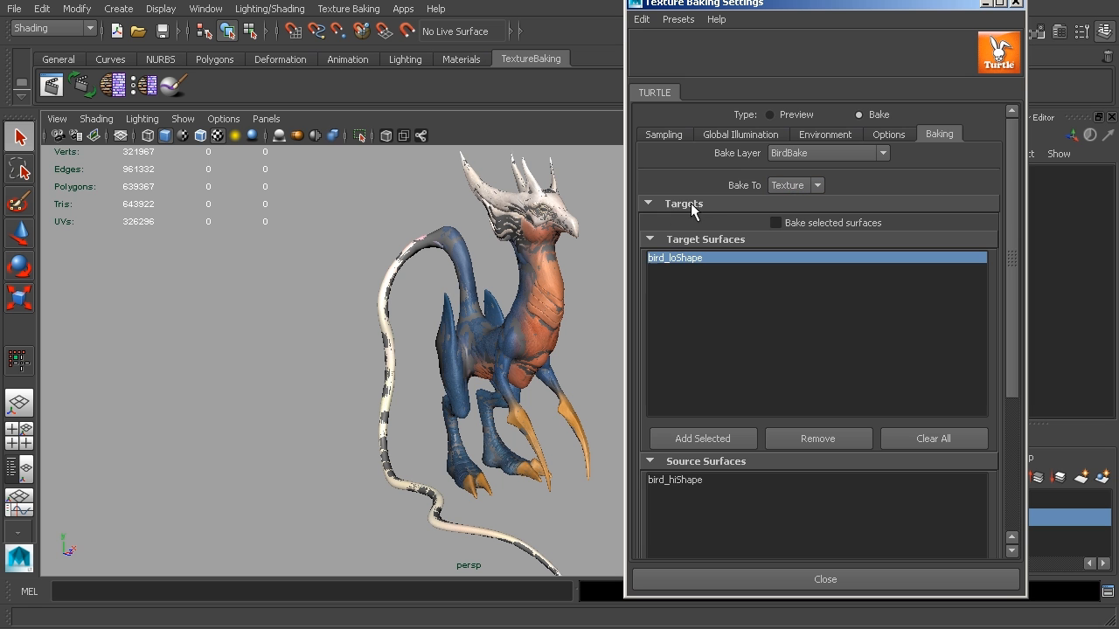
pyautogui.moveTo(1012, 262); pyautogui.dragTo(1026, 365)
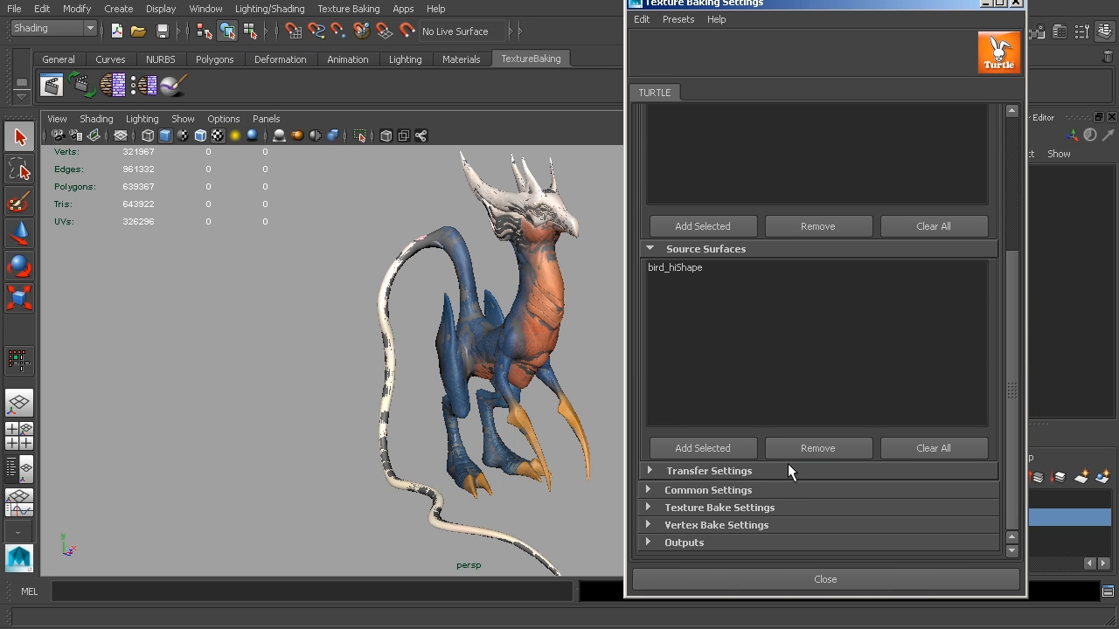
# Step: Expand and review the Transfer Settings and Common Settings of the BirdBake layer
pyautogui.click(736, 468)
pyautogui.scroll(-5, 929, 300)
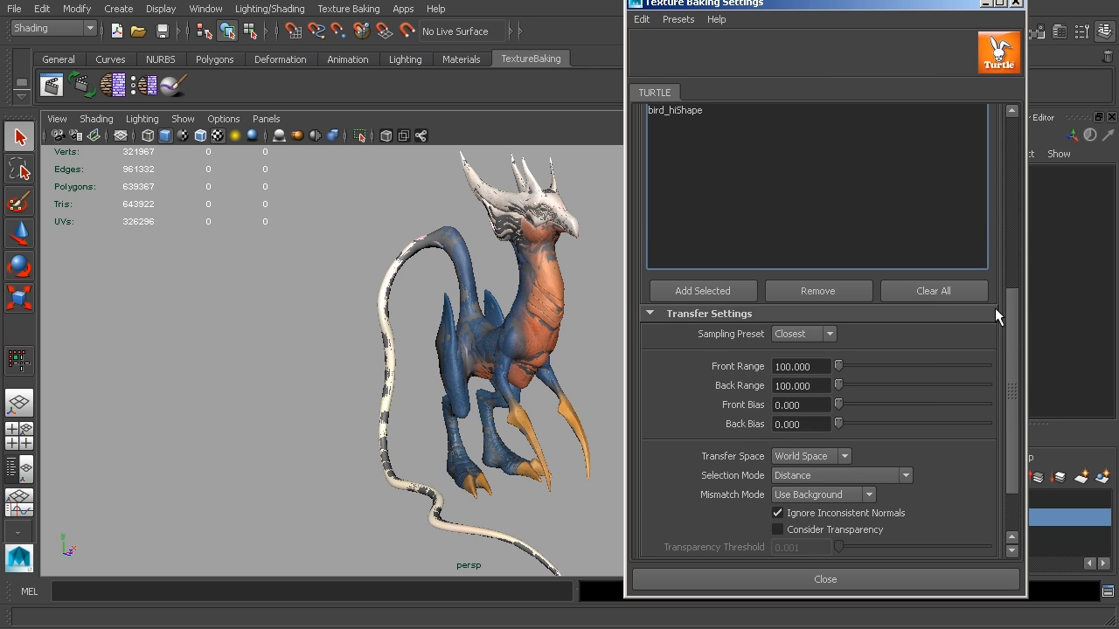
pyautogui.scroll(-3, 1020, 351)
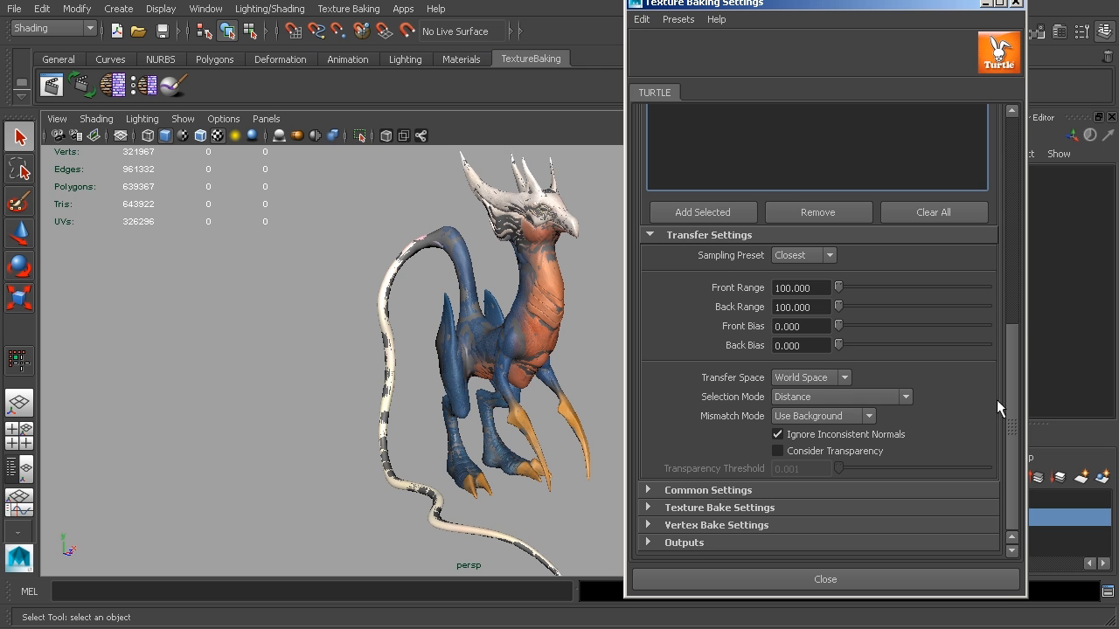
pyautogui.click(721, 493)
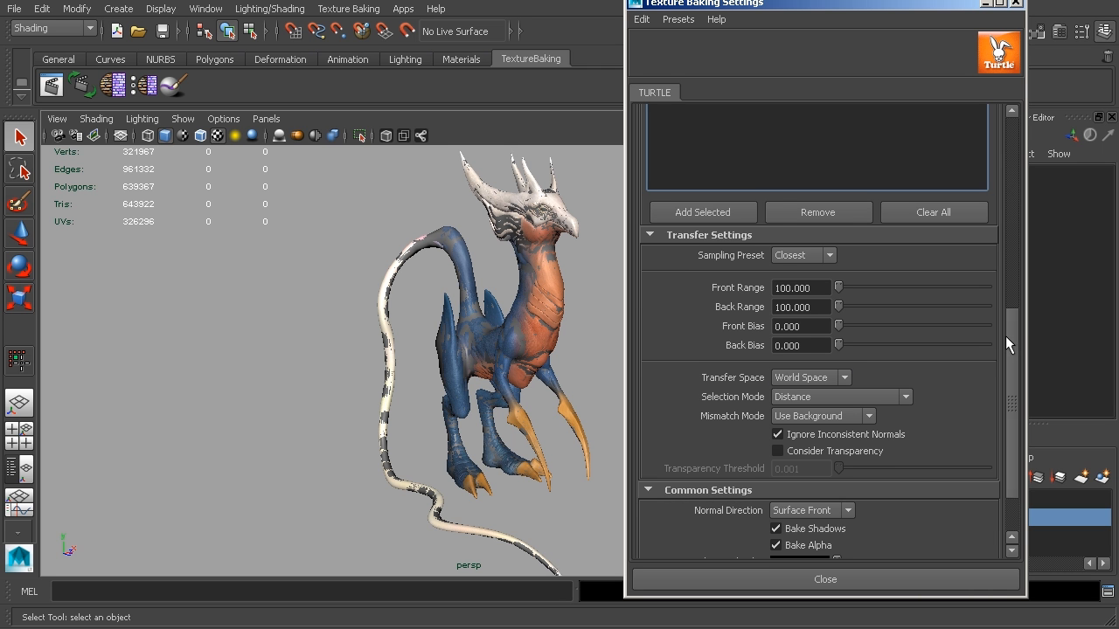
pyautogui.moveTo(1011, 342); pyautogui.dragTo(1025, 429)
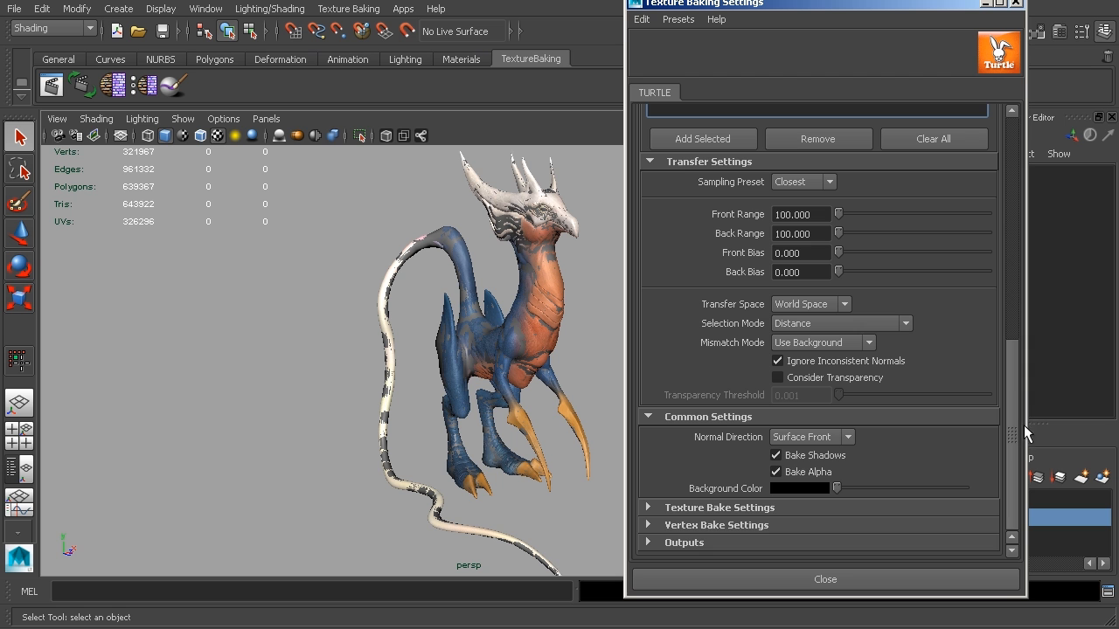
# Step: Set the baked texture's width and height to 1024 and check the output directory and file name
pyautogui.click(721, 508)
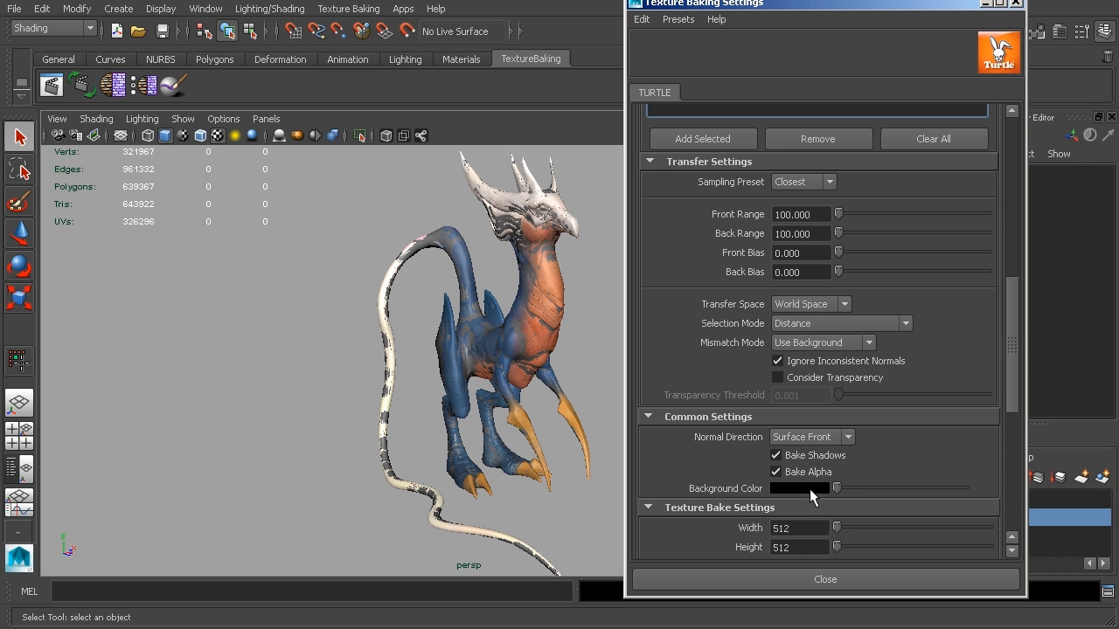
pyautogui.scroll(-5, 1014, 317)
pyautogui.doubleClick(785, 167)
pyautogui.write('1024')
pyautogui.press('Return')
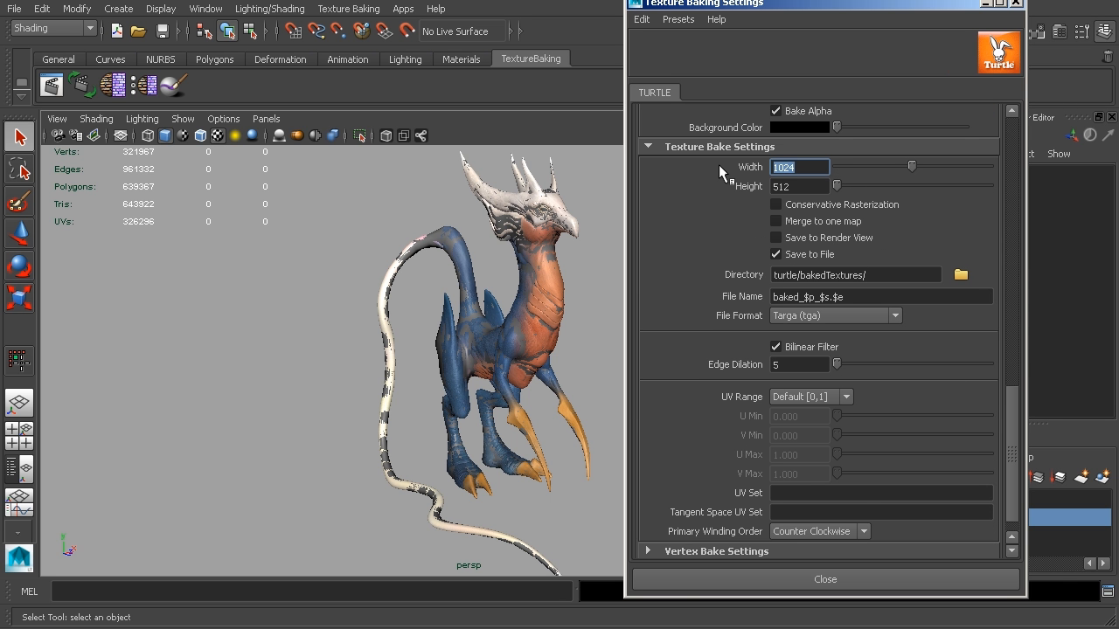
pyautogui.doubleClick(801, 186)
pyautogui.write('1024')
pyautogui.press('BackSpace')
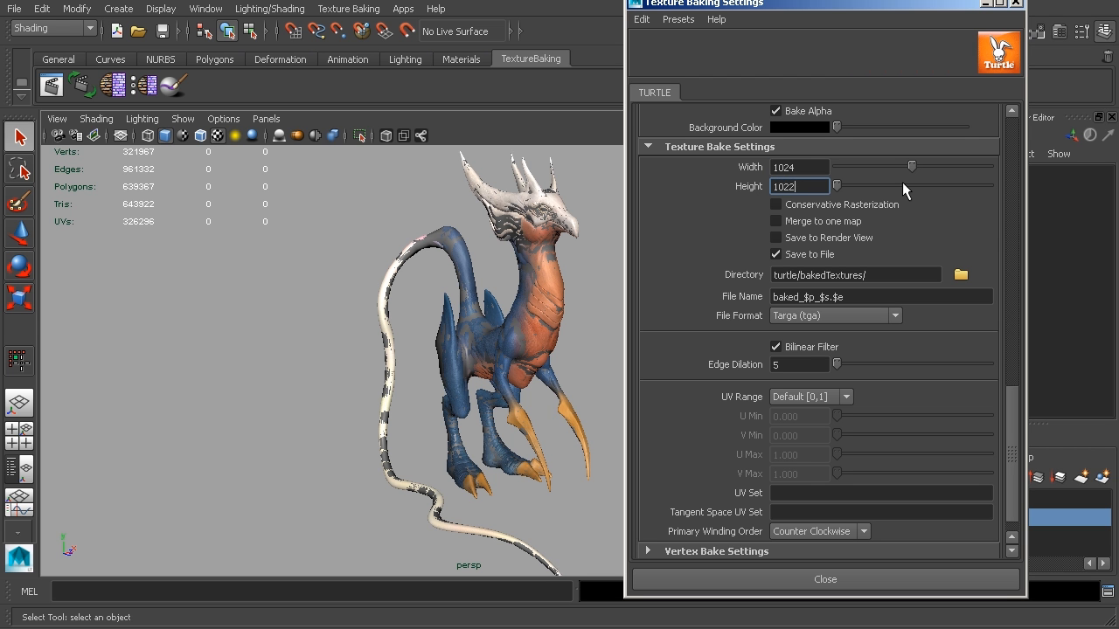
pyautogui.write('4')
pyautogui.press('Return')
pyautogui.tripleClick(909, 274)
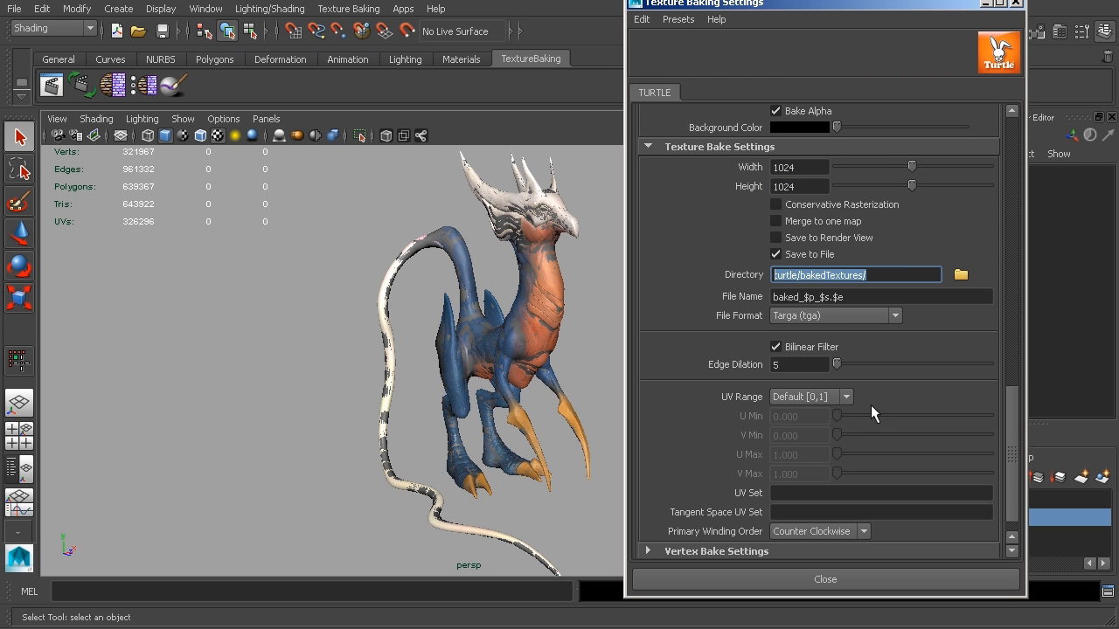
pyautogui.tripleClick(840, 297)
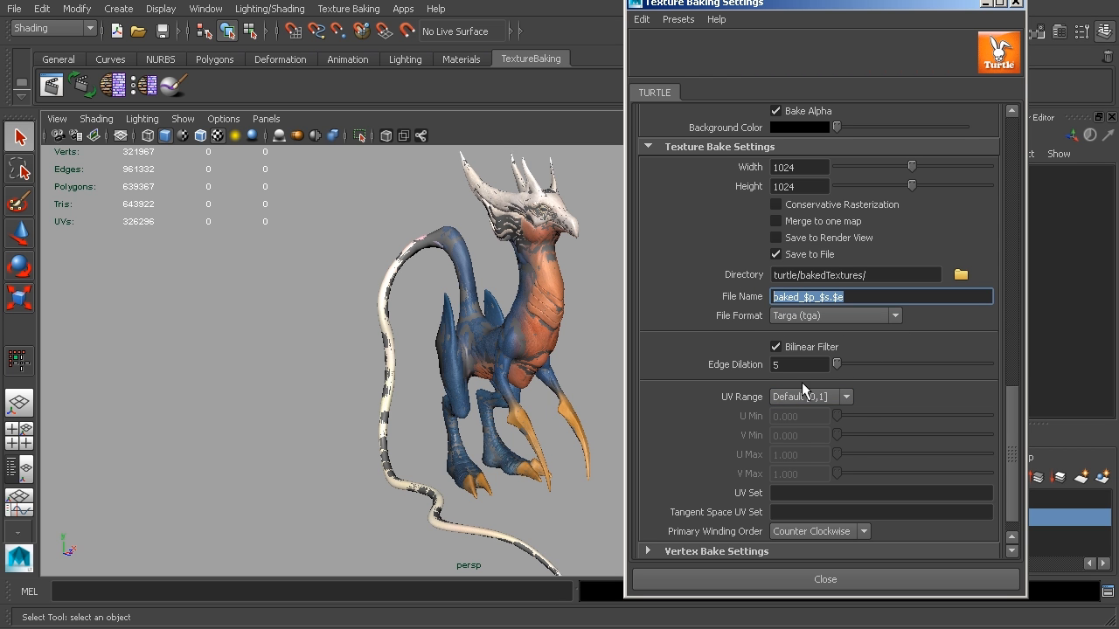
# Step: Expand the bake layer's output settings and enable Albedo as the only shader output
pyautogui.moveTo(1012, 414); pyautogui.dragTo(1034, 480)
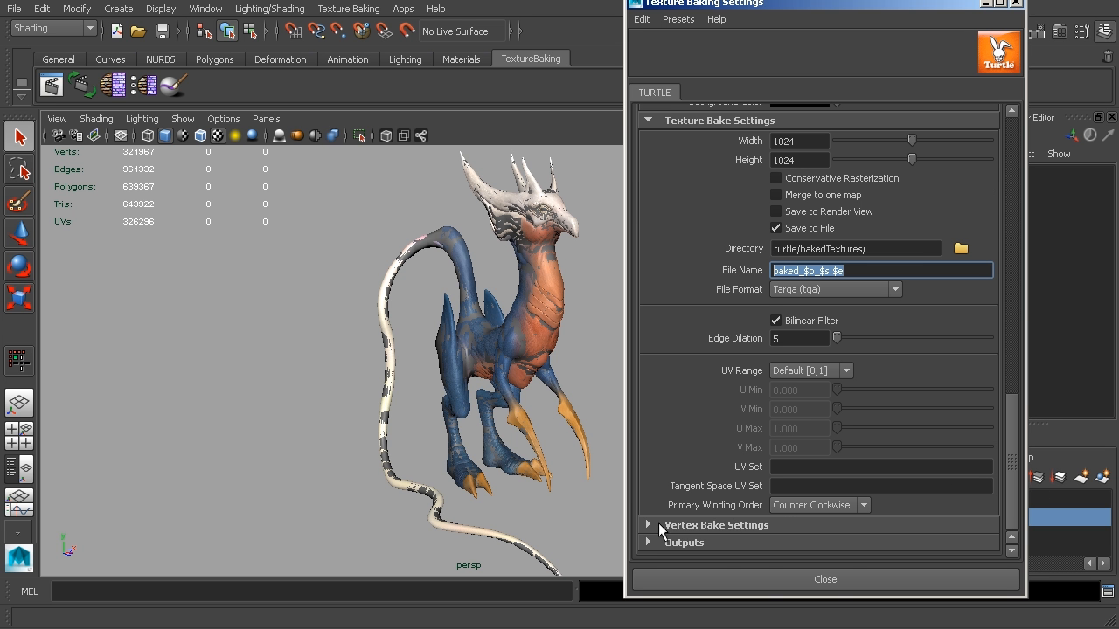
pyautogui.click(648, 542)
pyautogui.scroll(-3, 1002, 377)
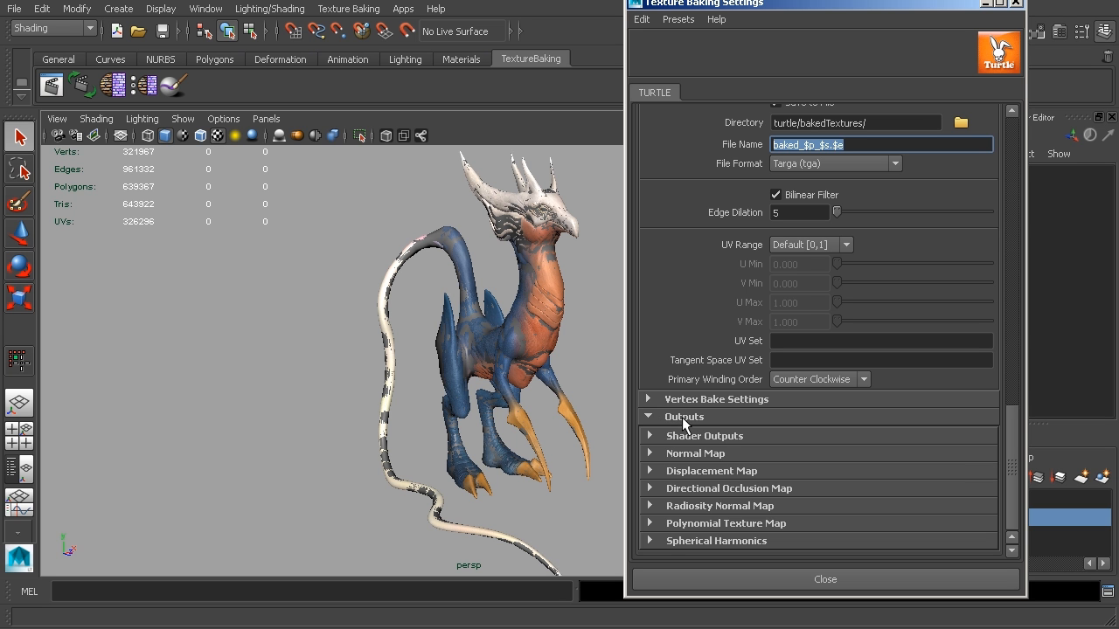
pyautogui.click(650, 399)
pyautogui.click(651, 398)
pyautogui.click(648, 435)
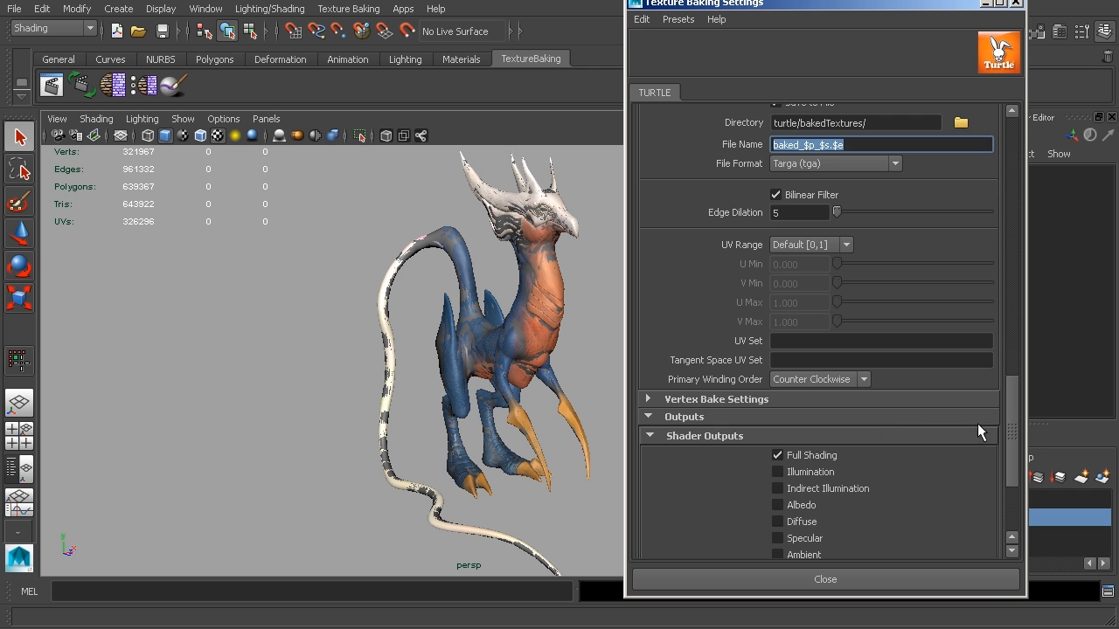
pyautogui.scroll(-4, 1006, 411)
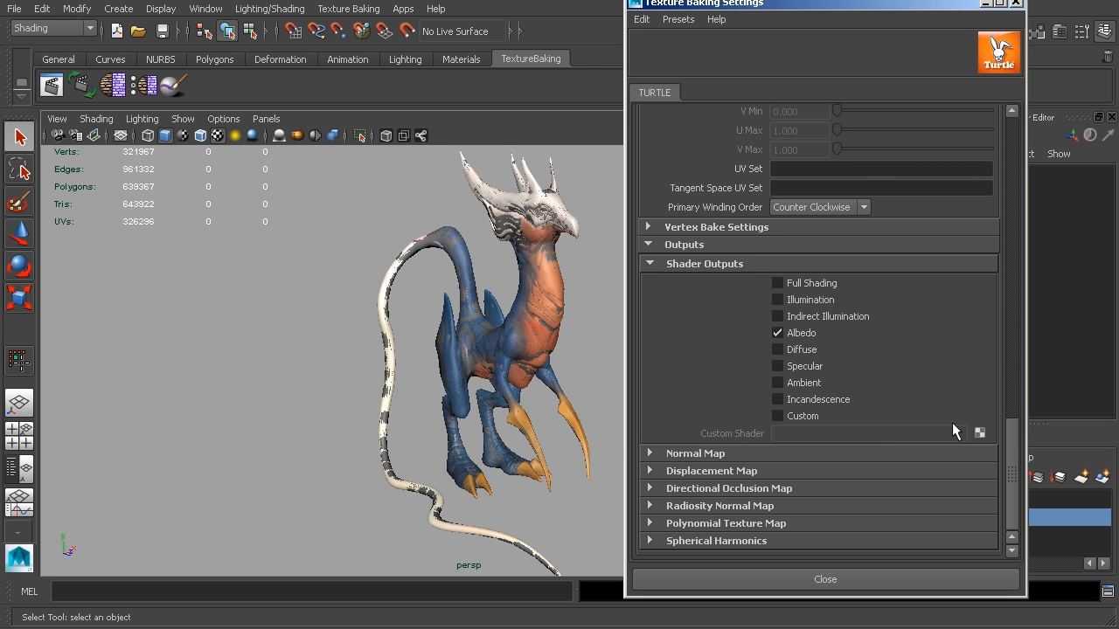
# Step: Bake the albedo map of the low-resolution bird, then put away the baking view and the baking settings
pyautogui.click(114, 86)
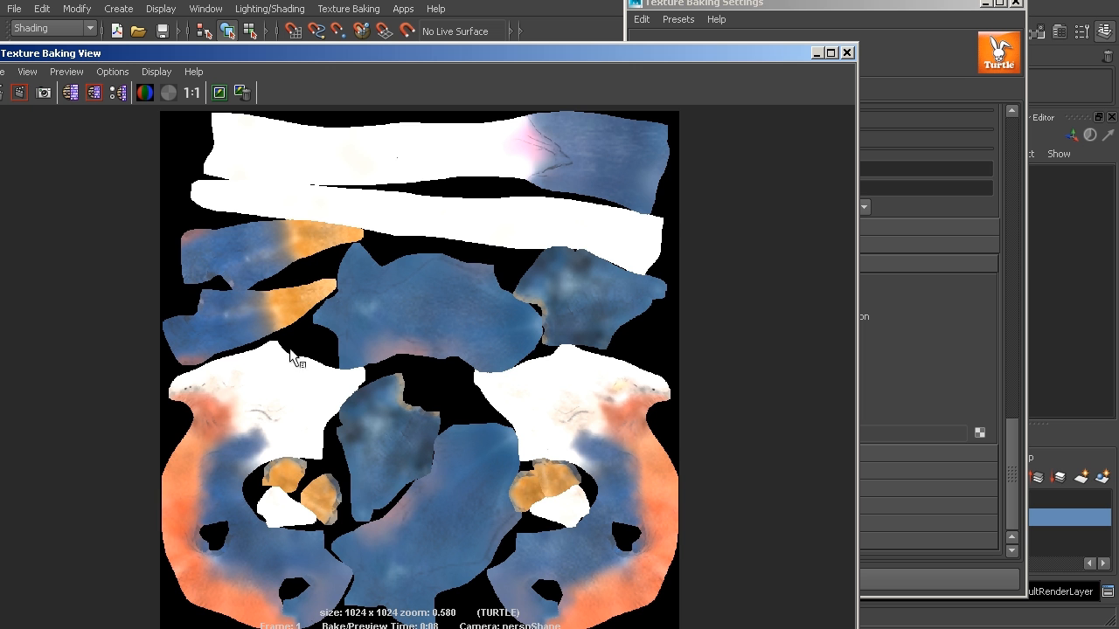
pyautogui.click(848, 53)
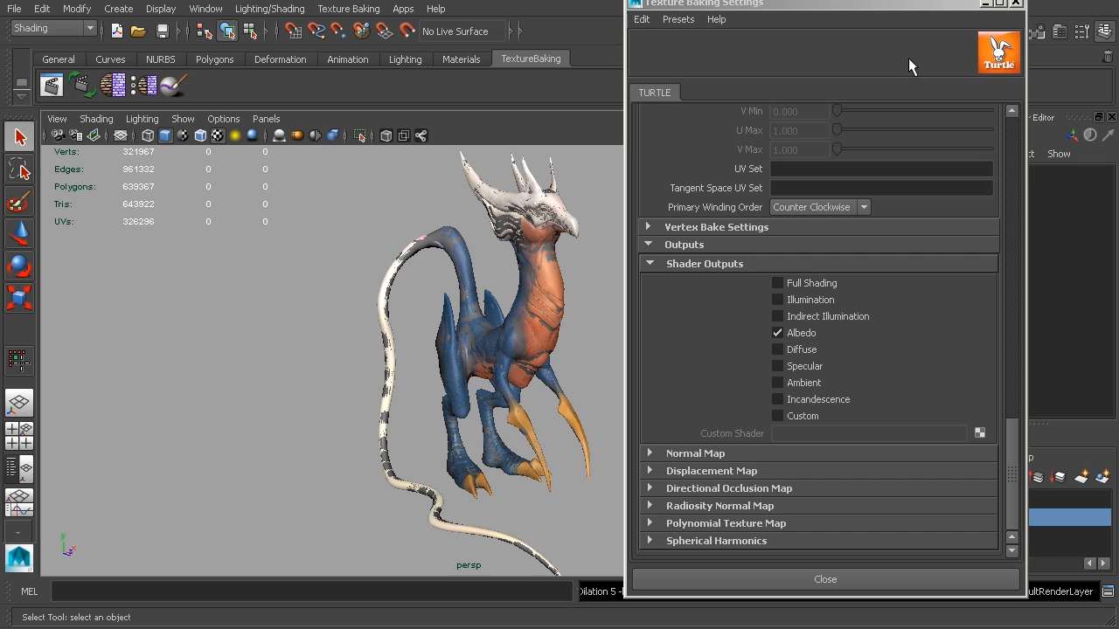
pyautogui.click(985, 2)
# Step: Hide the HI layer and connect a new File texture to the Color of bird_lo's phong1 material
pyautogui.click(937, 517)
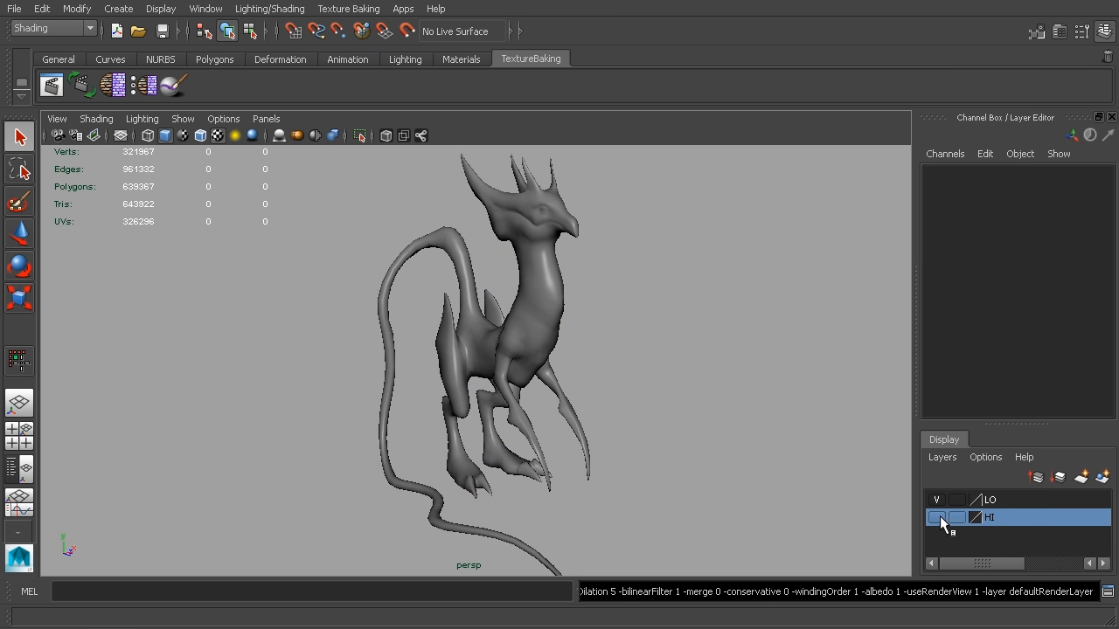
pyautogui.click(549, 314)
pyautogui.hotkey('ctrl', 'a')
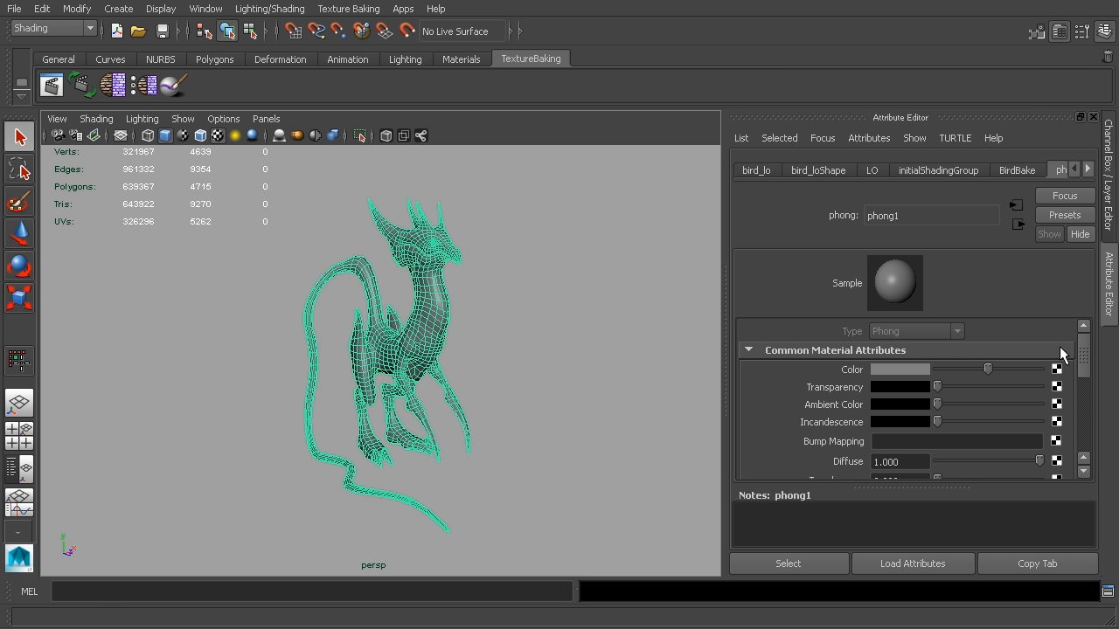
pyautogui.click(1057, 370)
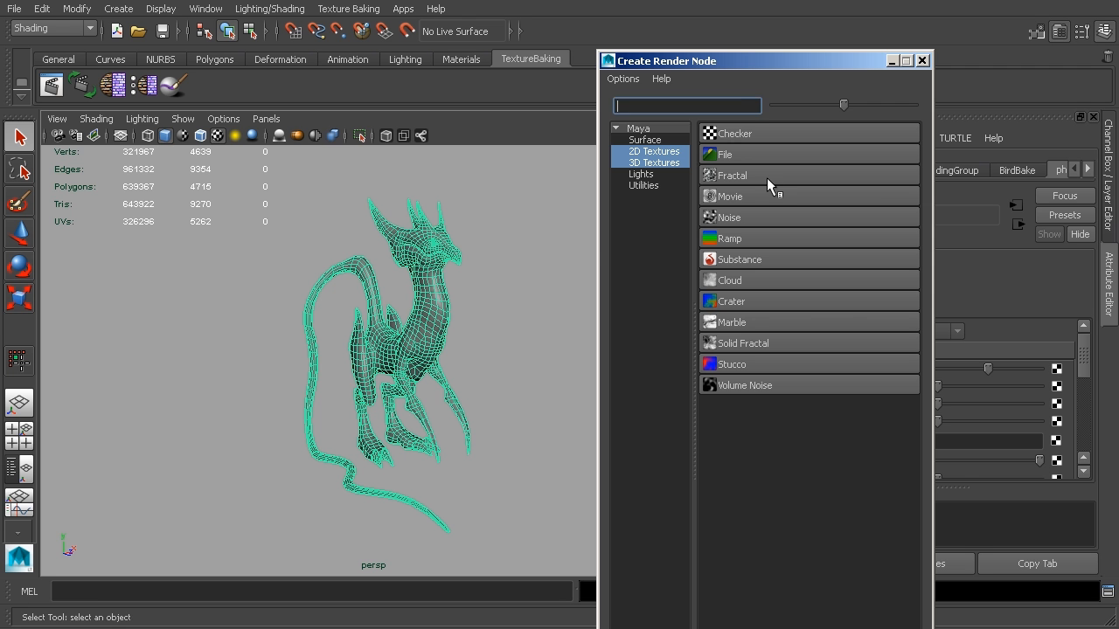
pyautogui.click(731, 154)
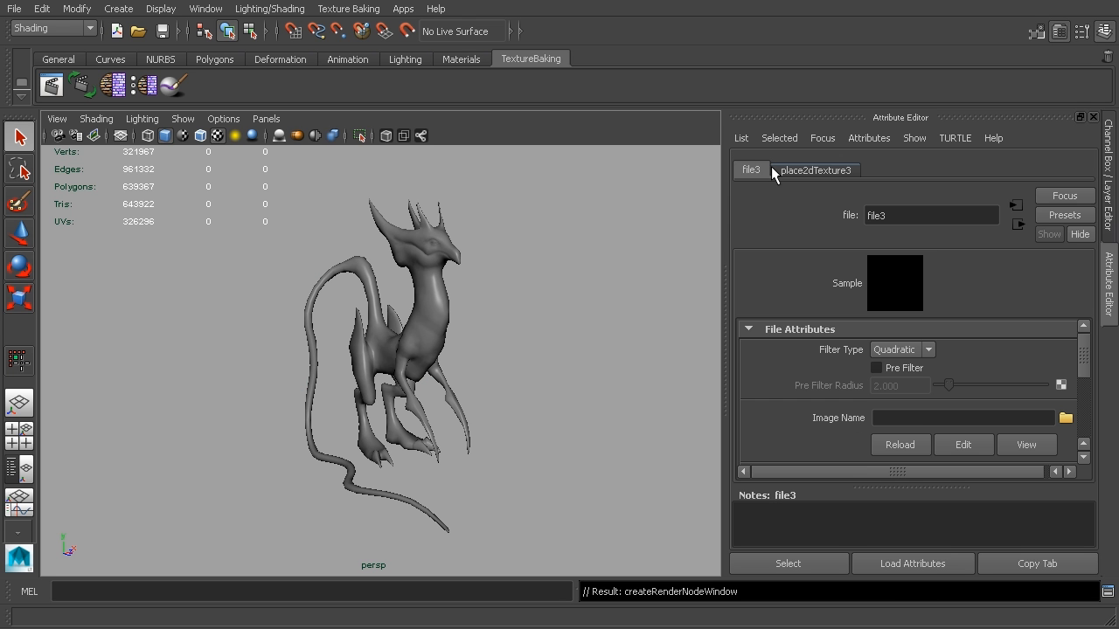
# Step: Load the most recently baked albedo image, baked_tpAlbedo_bird_loShape.tga, from turtle/bakedTextures into the file texture
pyautogui.click(1065, 419)
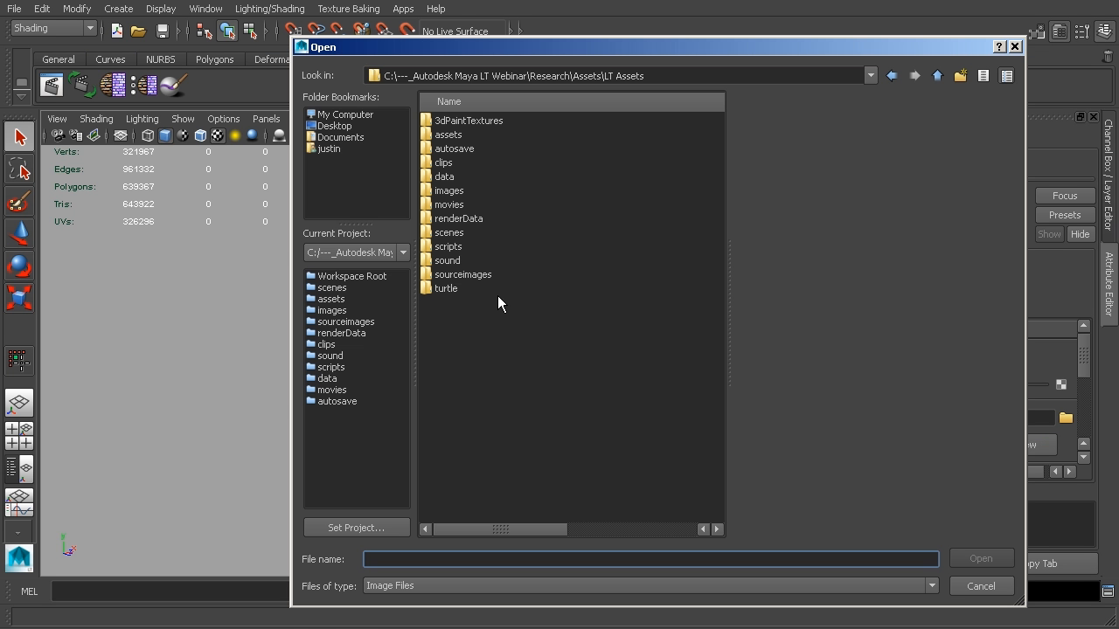
pyautogui.doubleClick(448, 288)
pyautogui.click(485, 122)
pyautogui.doubleClick(485, 122)
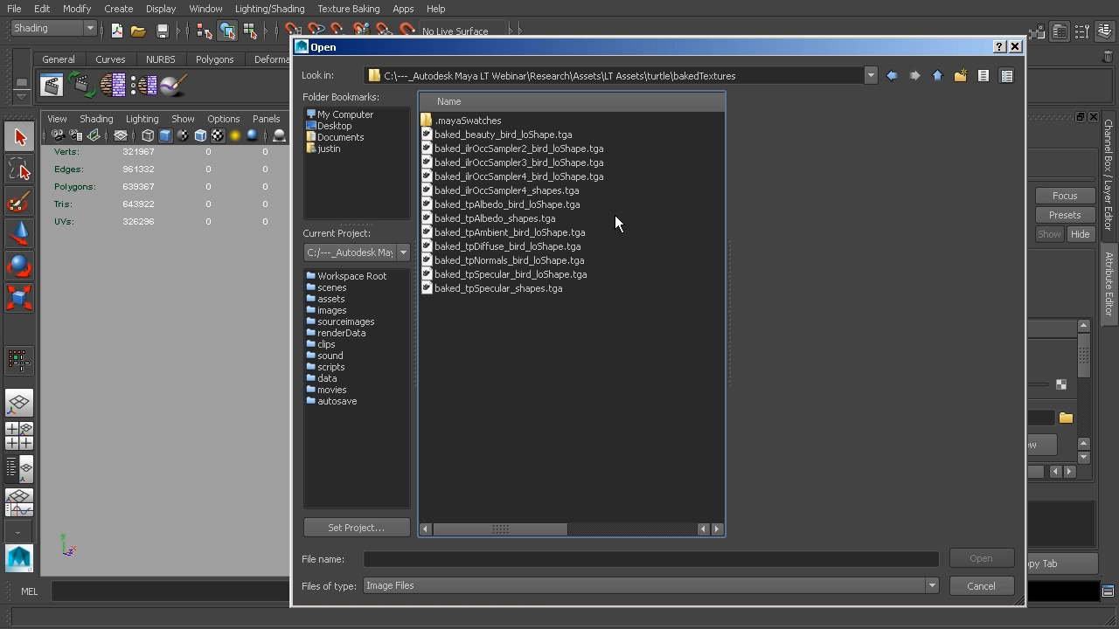
pyautogui.moveTo(543, 529); pyautogui.dragTo(672, 529)
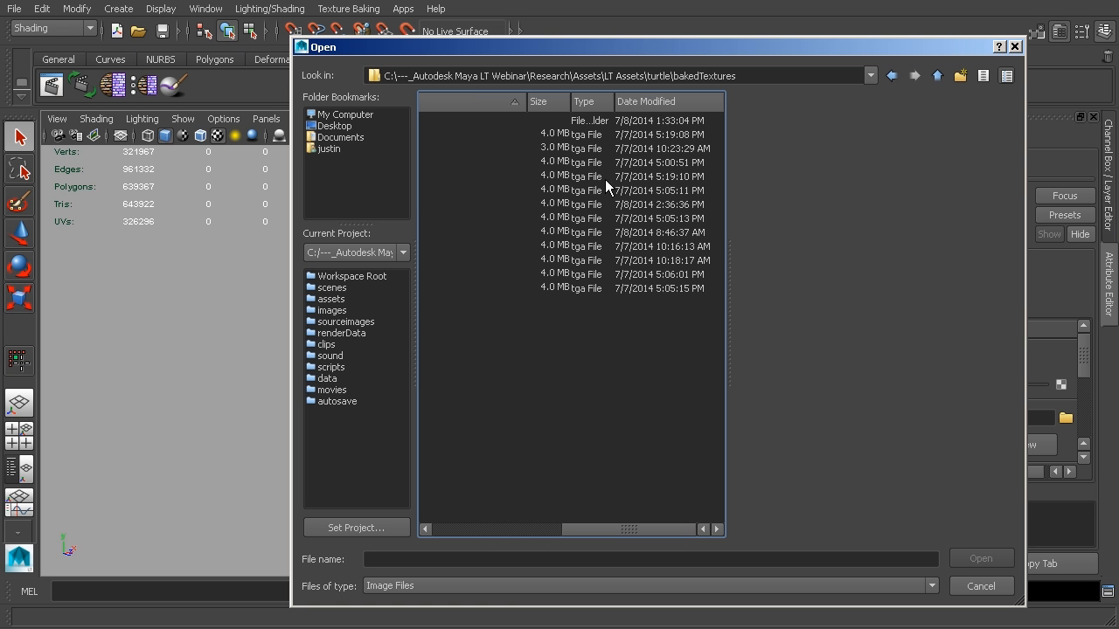
pyautogui.click(656, 102)
pyautogui.click(655, 102)
pyautogui.moveTo(628, 529); pyautogui.dragTo(443, 519)
pyautogui.click(496, 121)
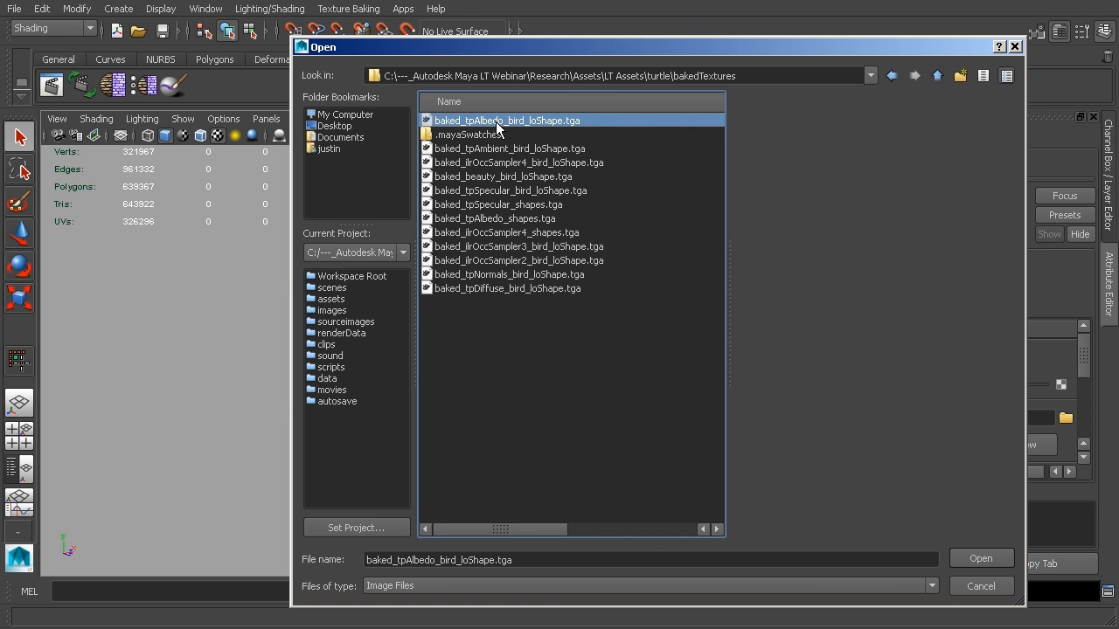
pyautogui.click(974, 557)
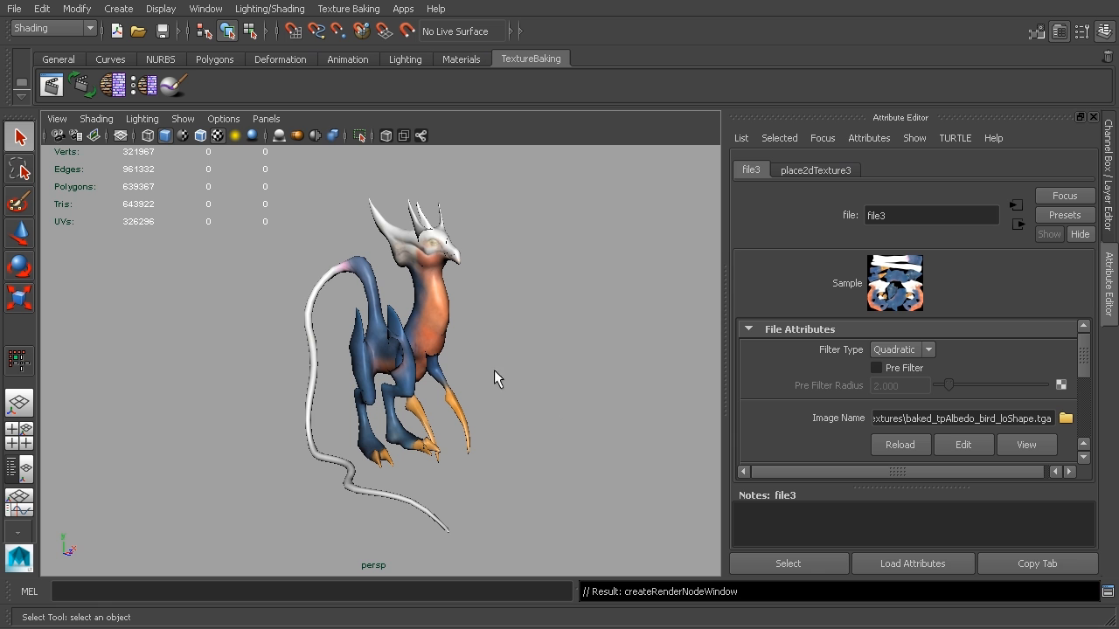
# Step: Break the file texture's connection to the Transparency of the phong1 material
pyautogui.click(1017, 224)
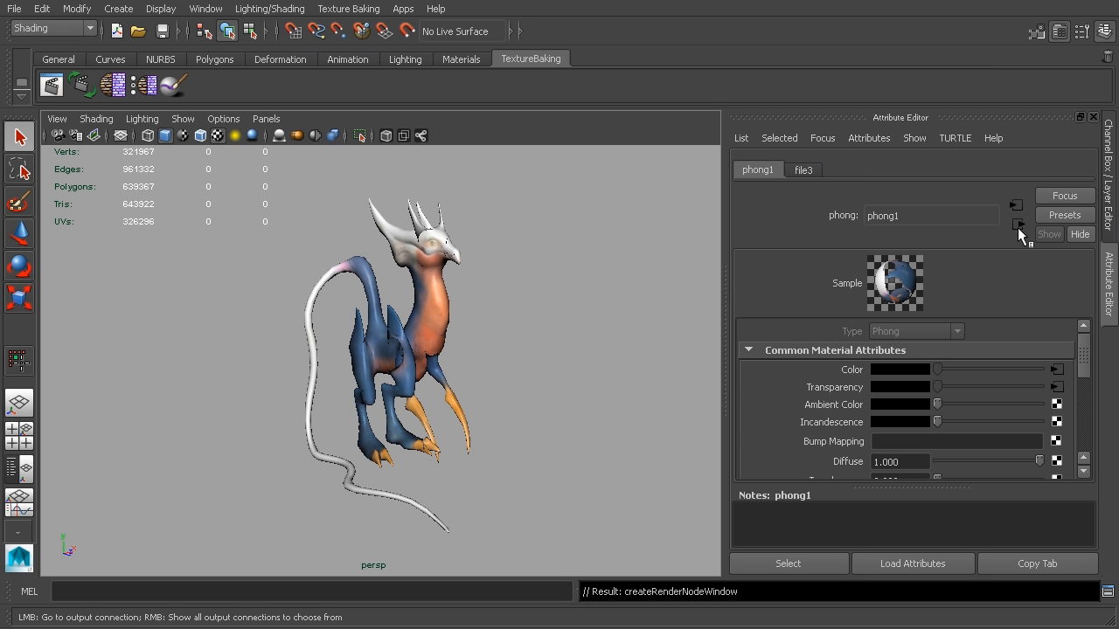
pyautogui.rightClick(823, 384)
pyautogui.click(839, 409)
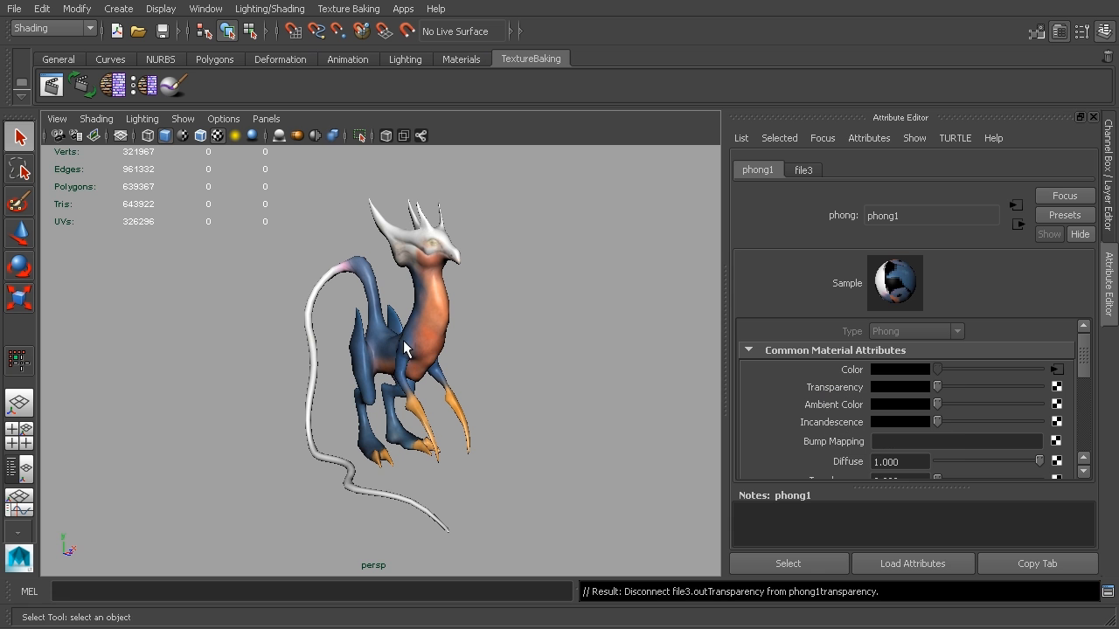
# Step: Replace the Albedo output with a Custom shader output that uses a new Ilr Occ Sampler surface shader
pyautogui.click(143, 84)
pyautogui.moveTo(1008, 435); pyautogui.dragTo(1012, 457)
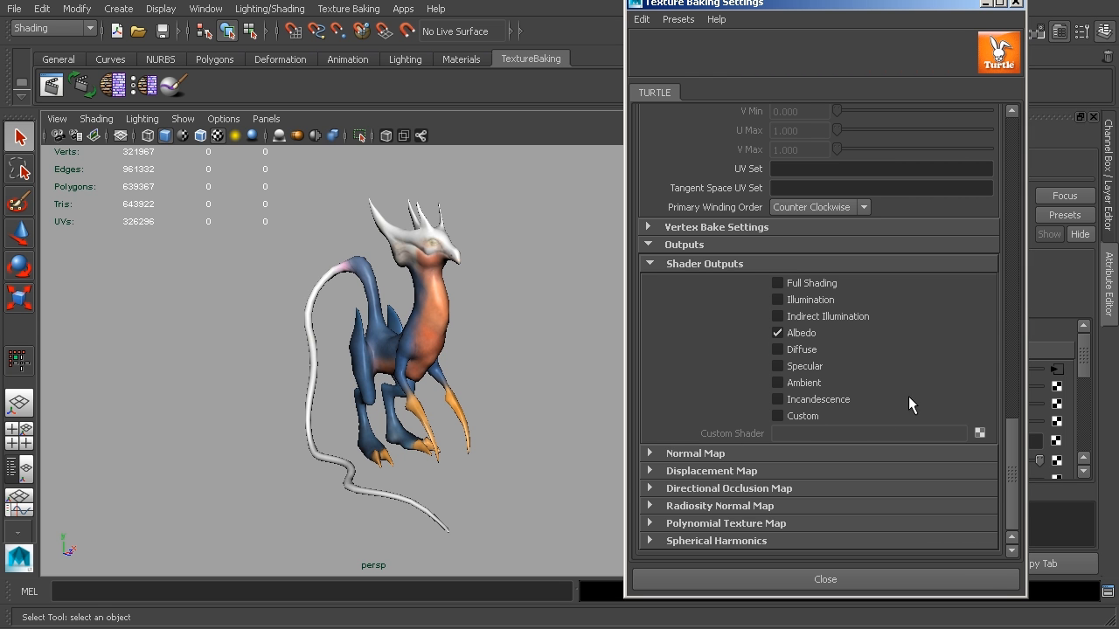
pyautogui.click(778, 416)
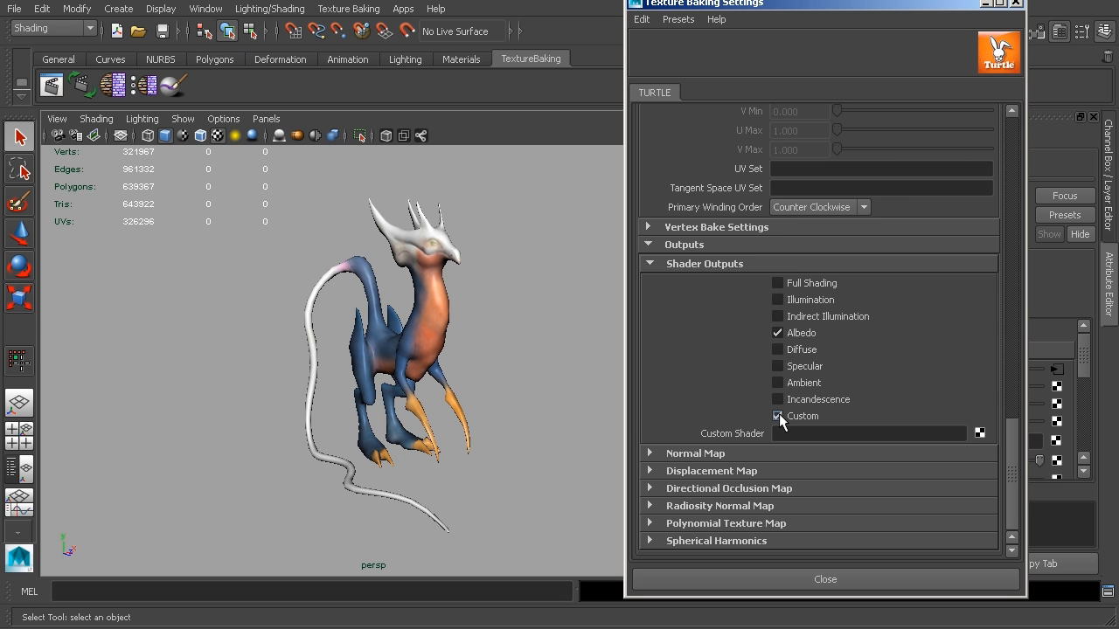
pyautogui.click(980, 433)
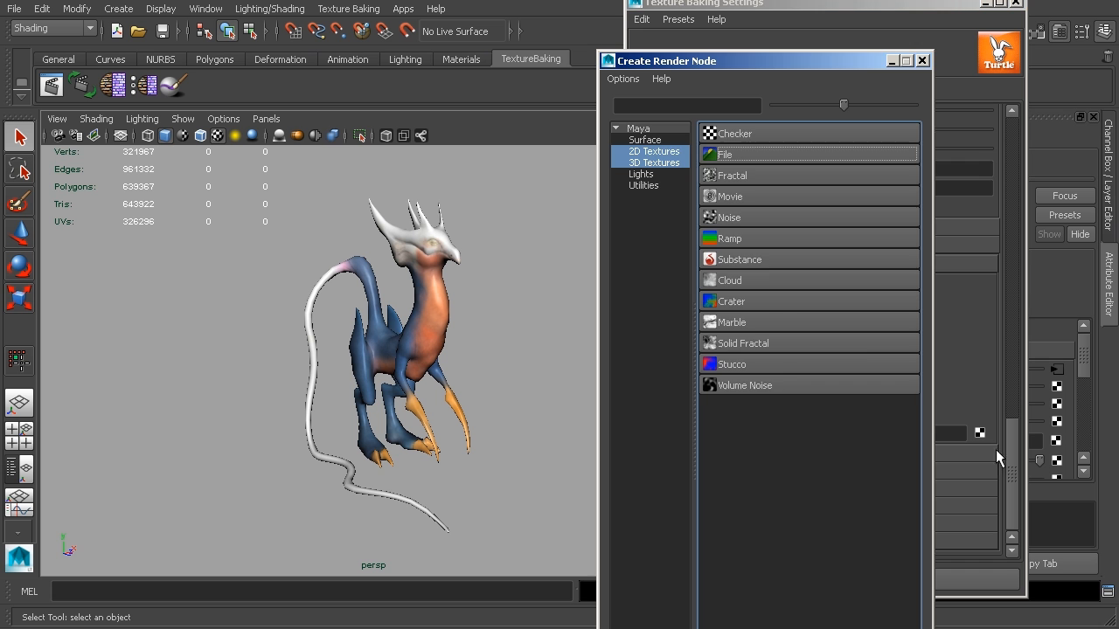
pyautogui.click(646, 141)
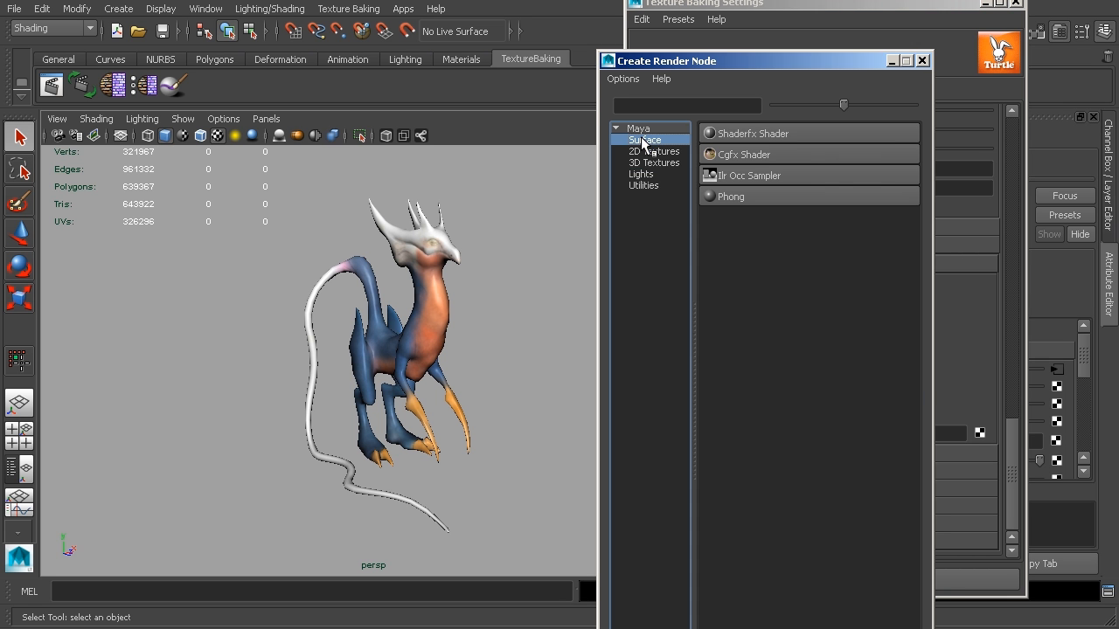
pyautogui.click(790, 180)
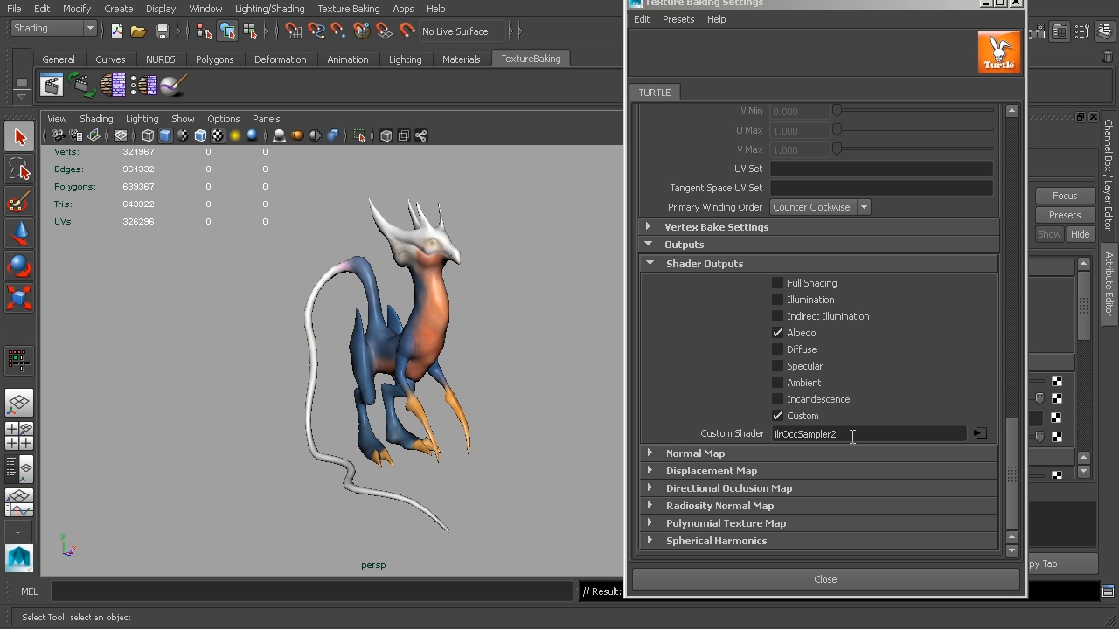
pyautogui.moveTo(853, 436); pyautogui.dragTo(757, 438)
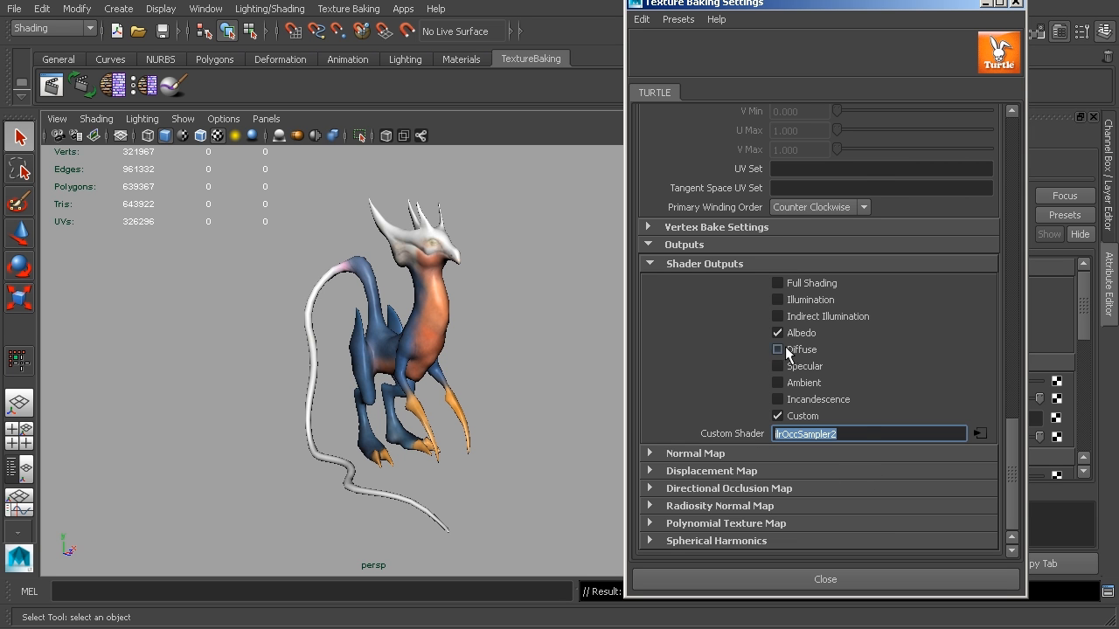
pyautogui.click(778, 333)
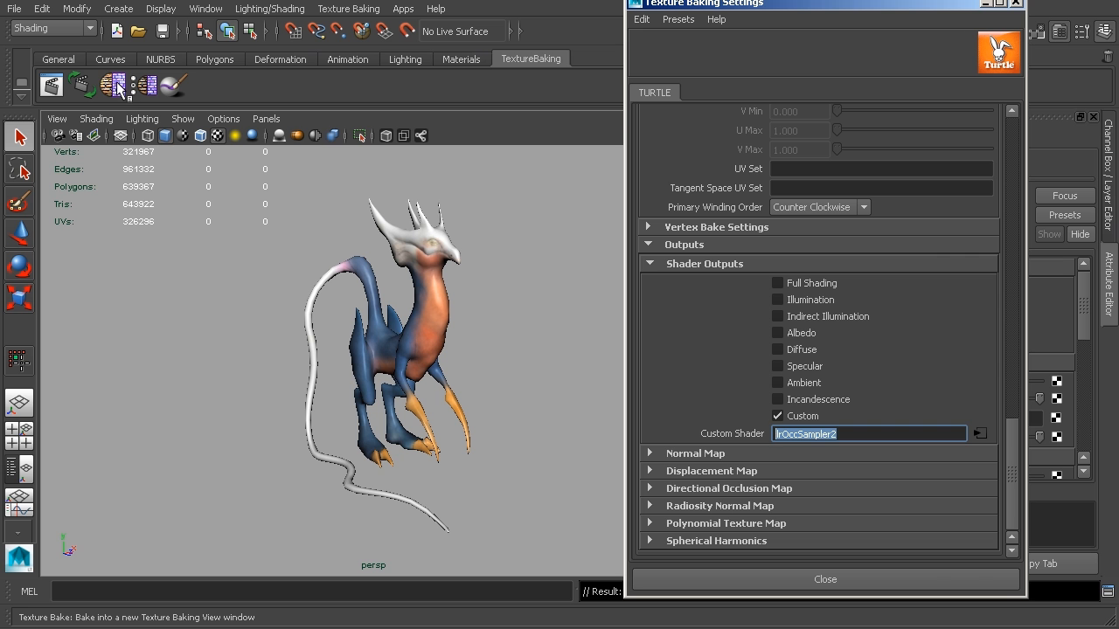
# Step: Show the HI layer again, bake the ambient occlusion map, and put away the baking view
pyautogui.moveTo(887, 4); pyautogui.dragTo(714, 3)
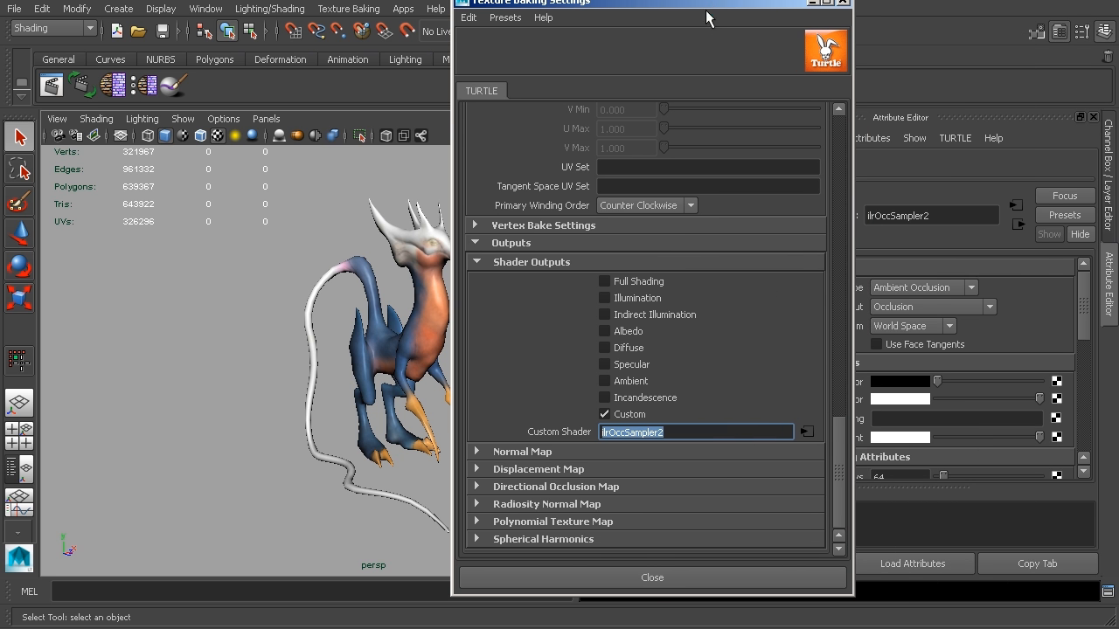
pyautogui.click(1092, 118)
pyautogui.click(941, 515)
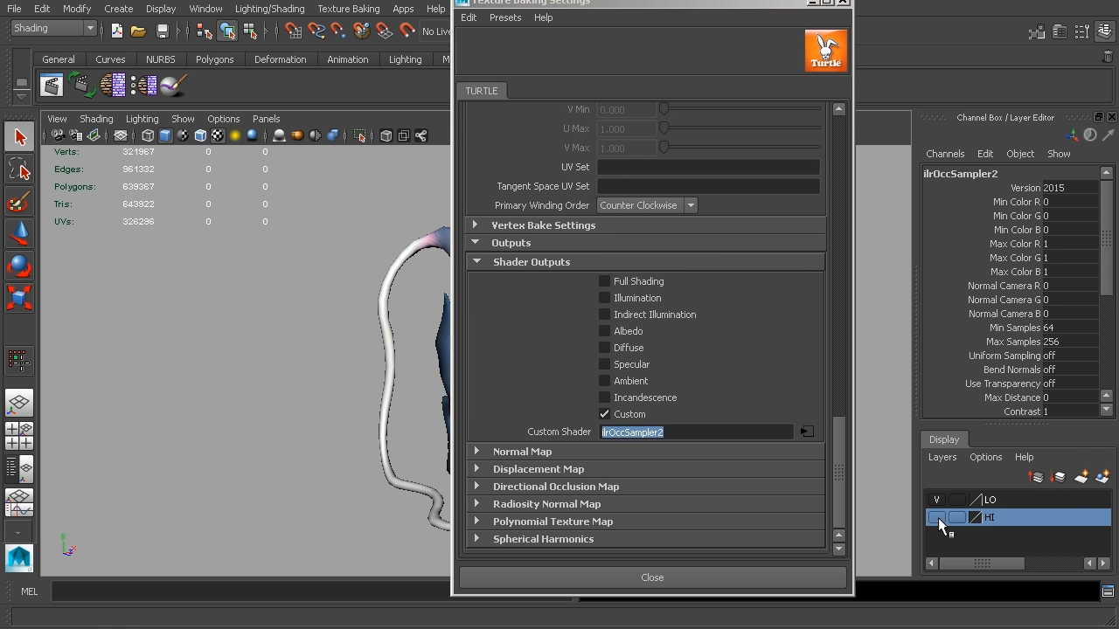
pyautogui.moveTo(745, 4); pyautogui.dragTo(935, 18)
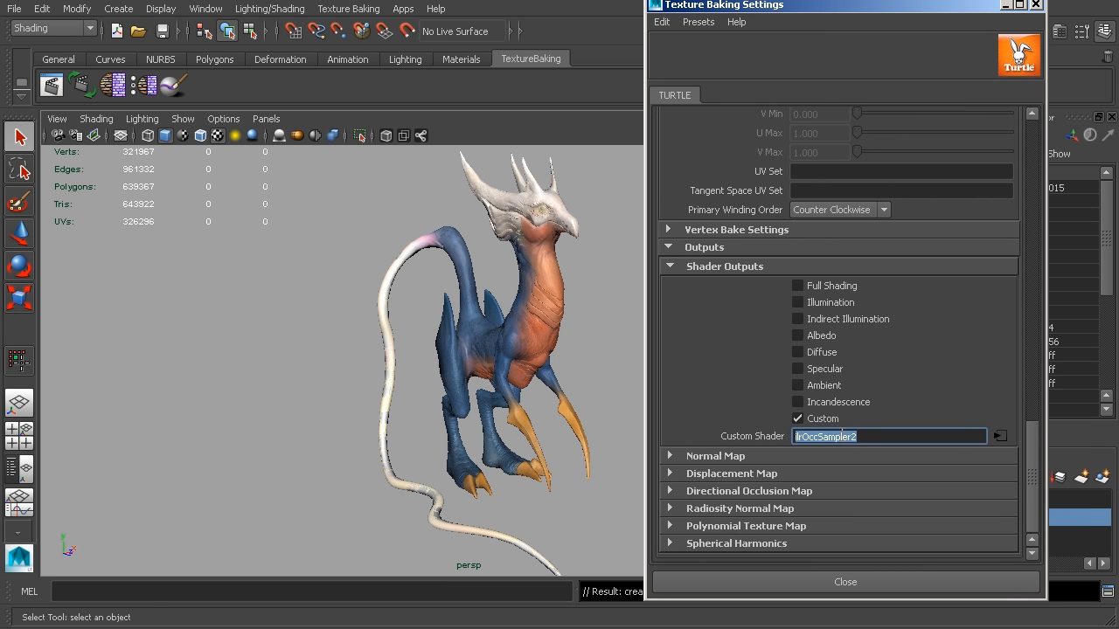
pyautogui.click(114, 85)
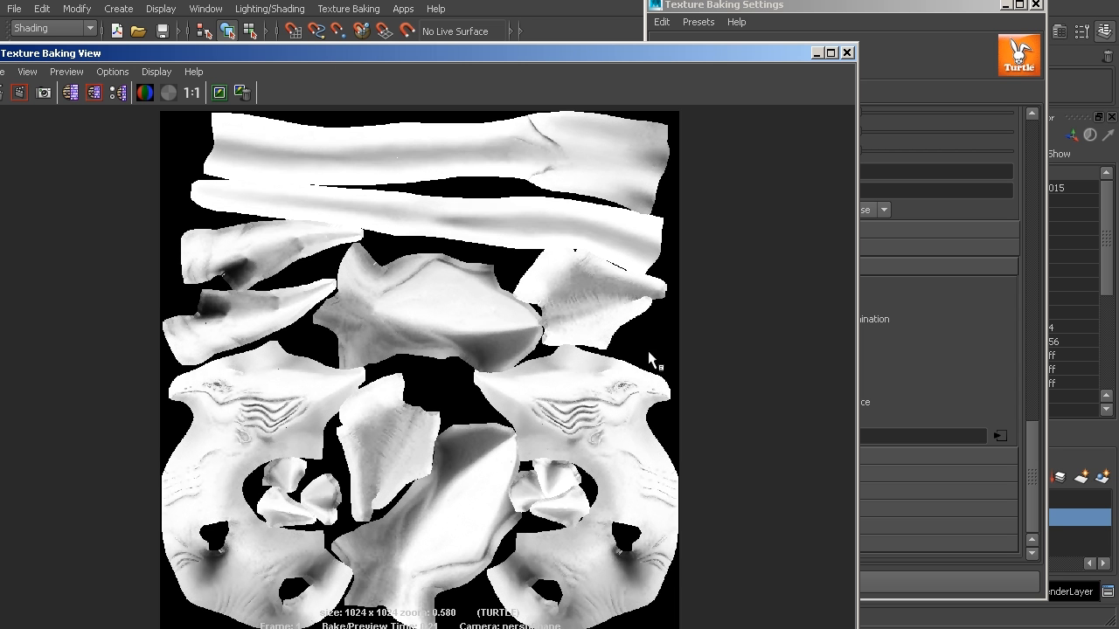
pyautogui.click(819, 58)
# Step: Check the occlusion samplers and phong materials in the Hypershade, then close it
pyautogui.click(205, 9)
pyautogui.moveTo(227, 55)
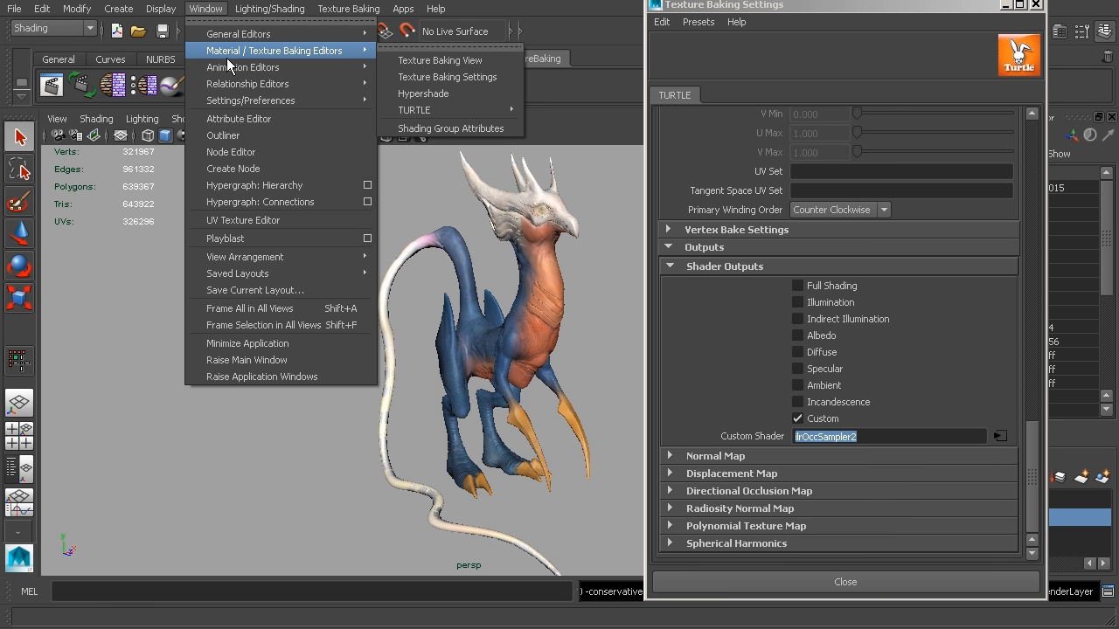
pyautogui.click(433, 93)
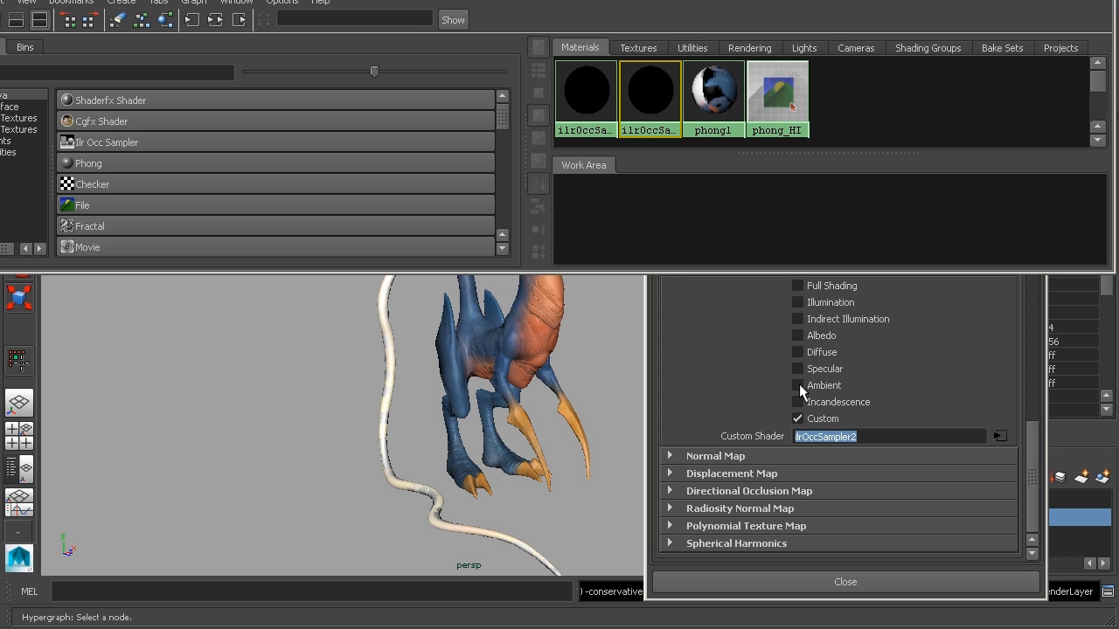
pyautogui.click(1104, 2)
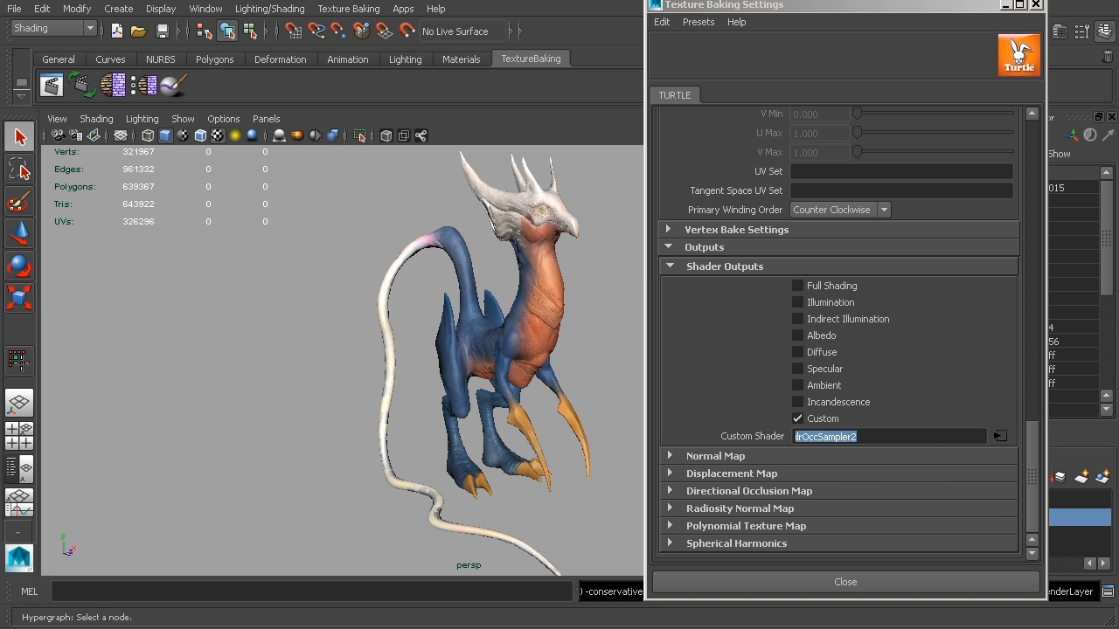
# Step: Enable the Normal Map output, turn off the Custom shader output, and close the baking settings
pyautogui.click(698, 456)
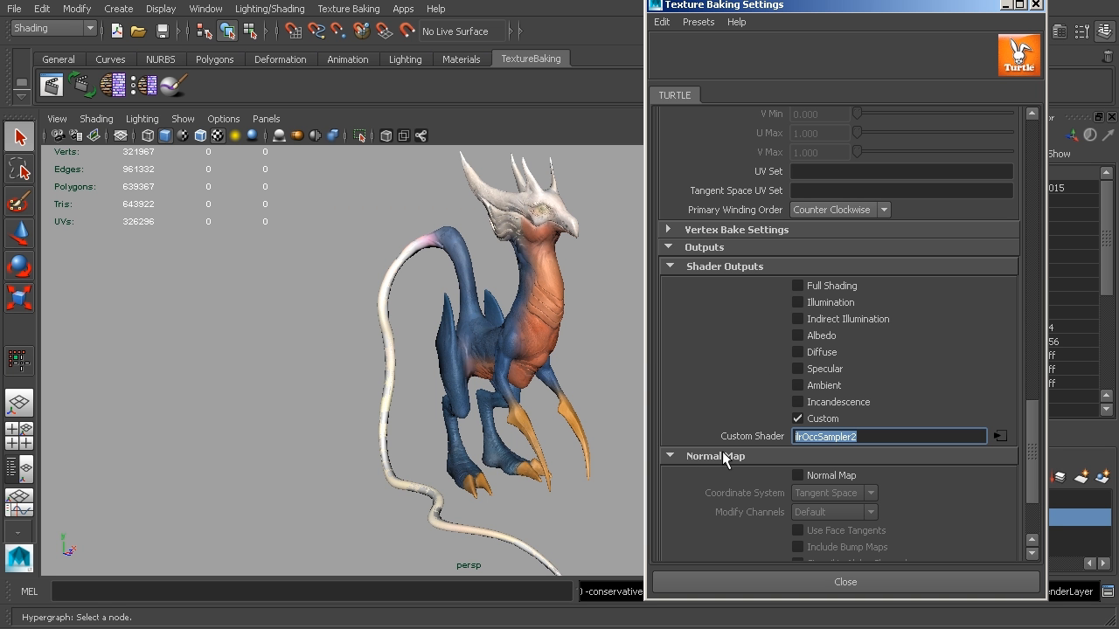
pyautogui.moveTo(1035, 416); pyautogui.dragTo(1030, 459)
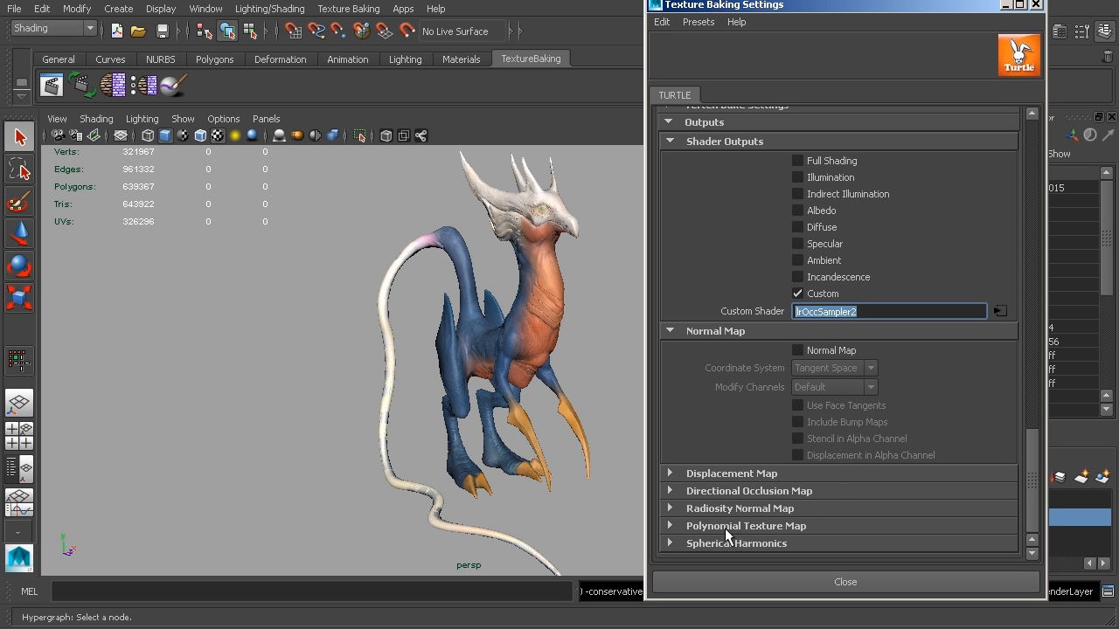
pyautogui.click(796, 350)
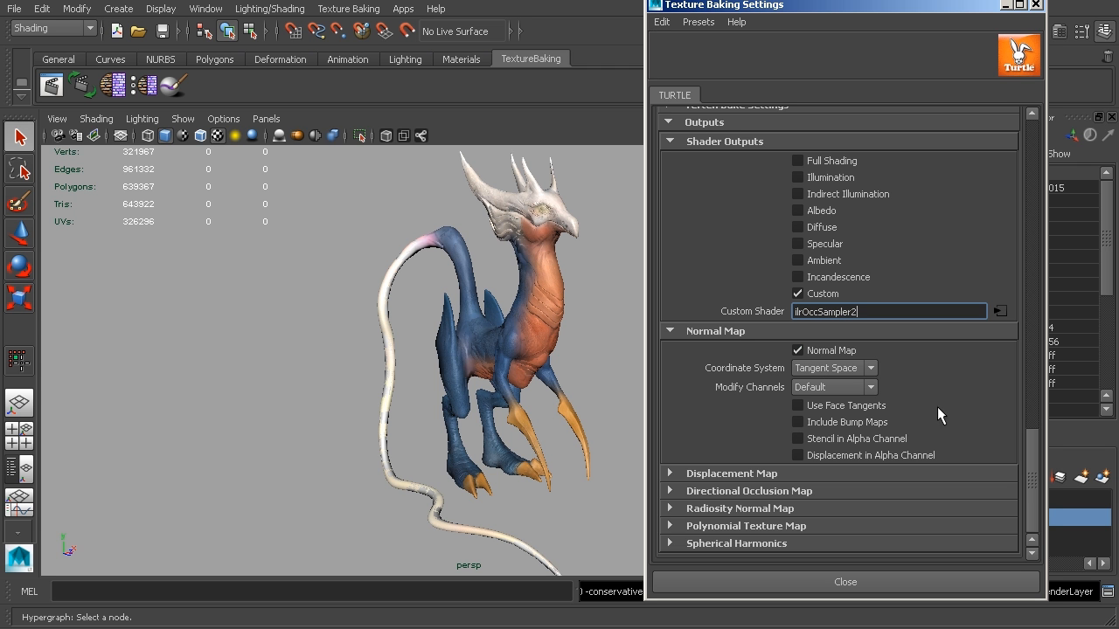
pyautogui.click(798, 295)
pyautogui.moveTo(1037, 462); pyautogui.dragTo(1021, 434)
pyautogui.scroll(-5, 1021, 434)
pyautogui.click(845, 583)
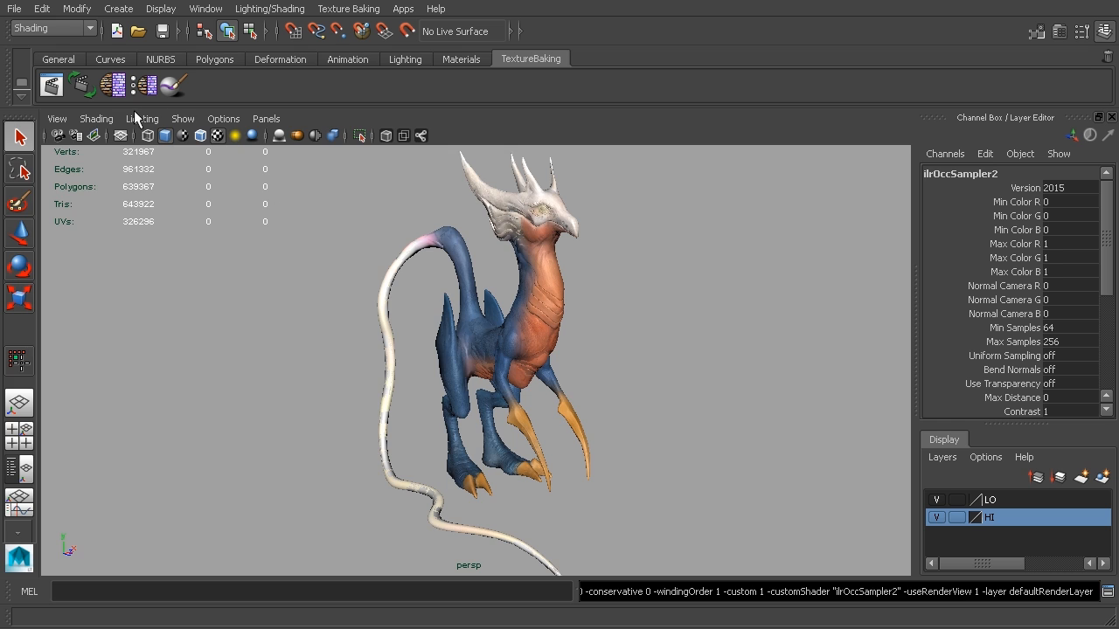
# Step: Bake the normal map from the high-resolution bird to bird_lo, check the result, and close the Texture Baking View
pyautogui.click(113, 85)
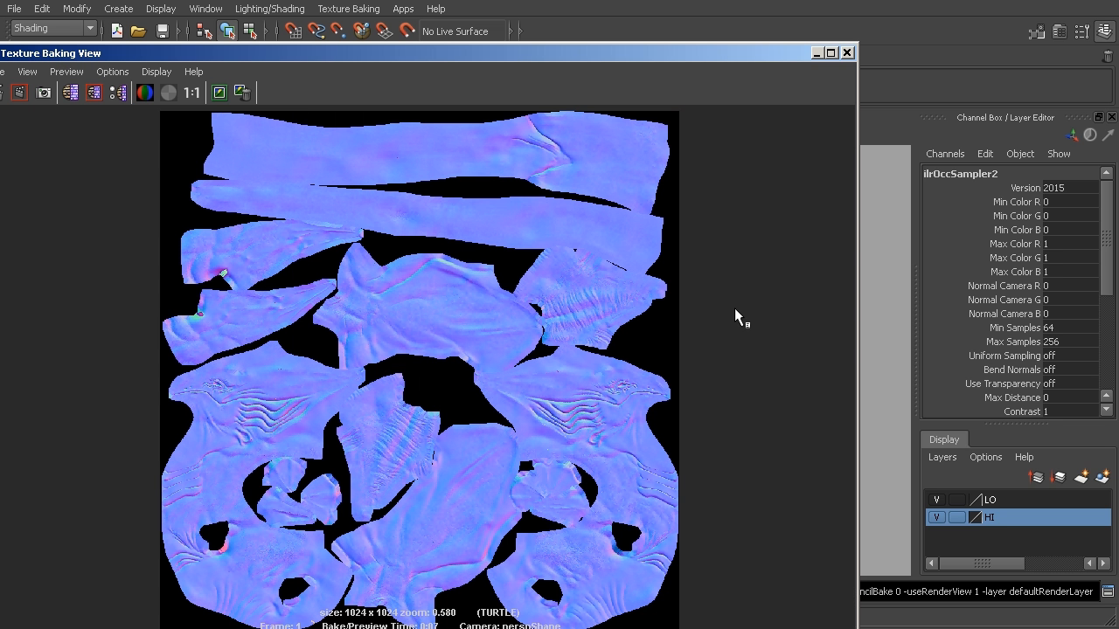
pyautogui.moveTo(518, 58); pyautogui.dragTo(565, 52)
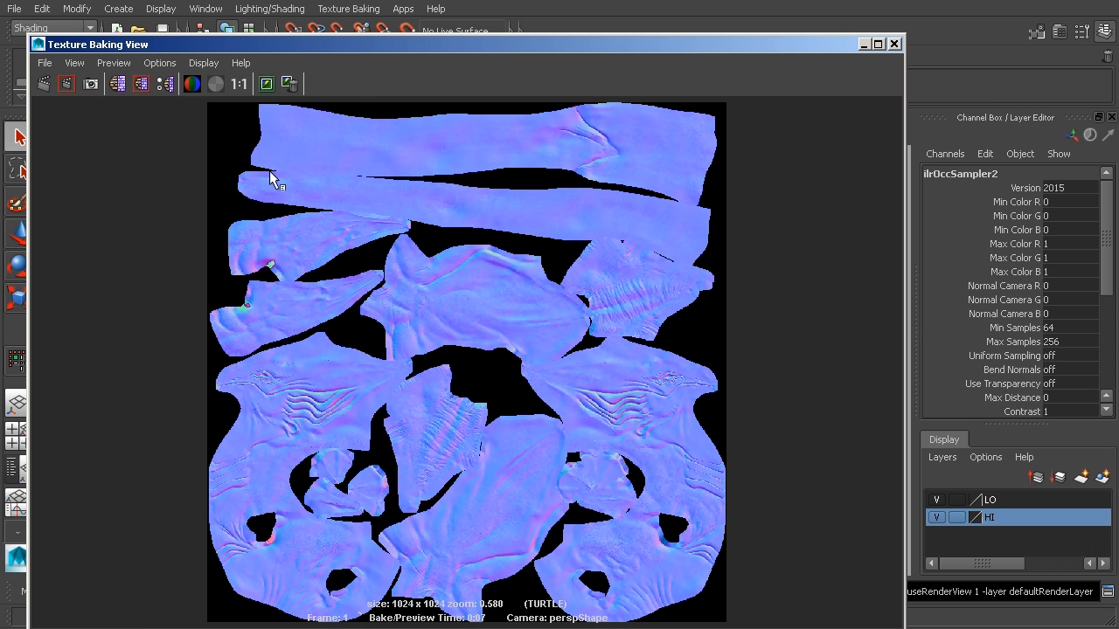
pyautogui.click(77, 63)
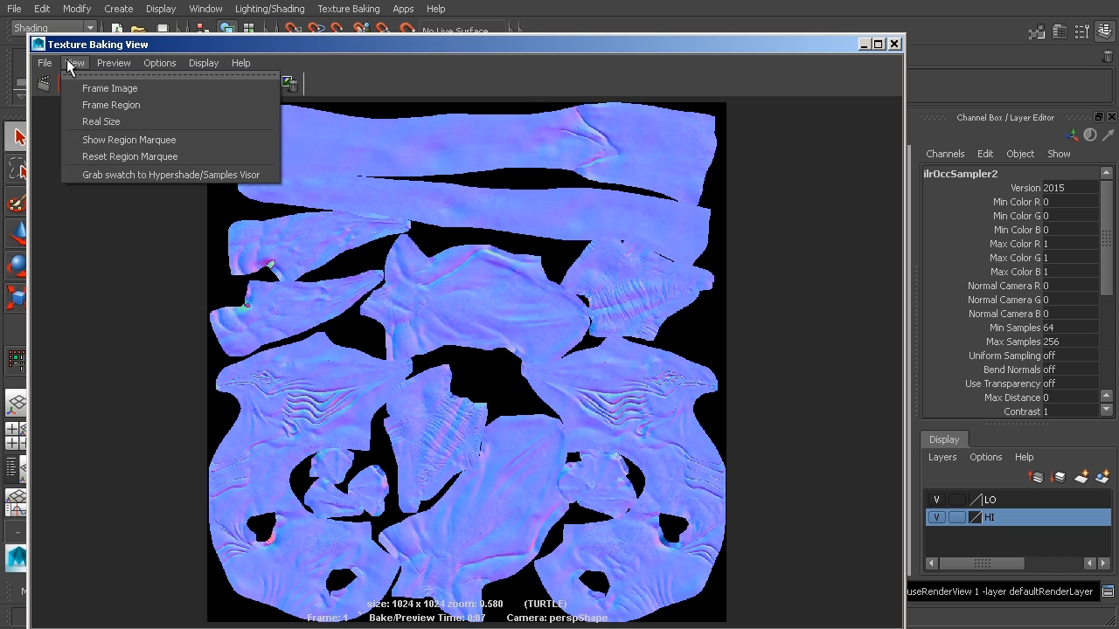
pyautogui.click(819, 290)
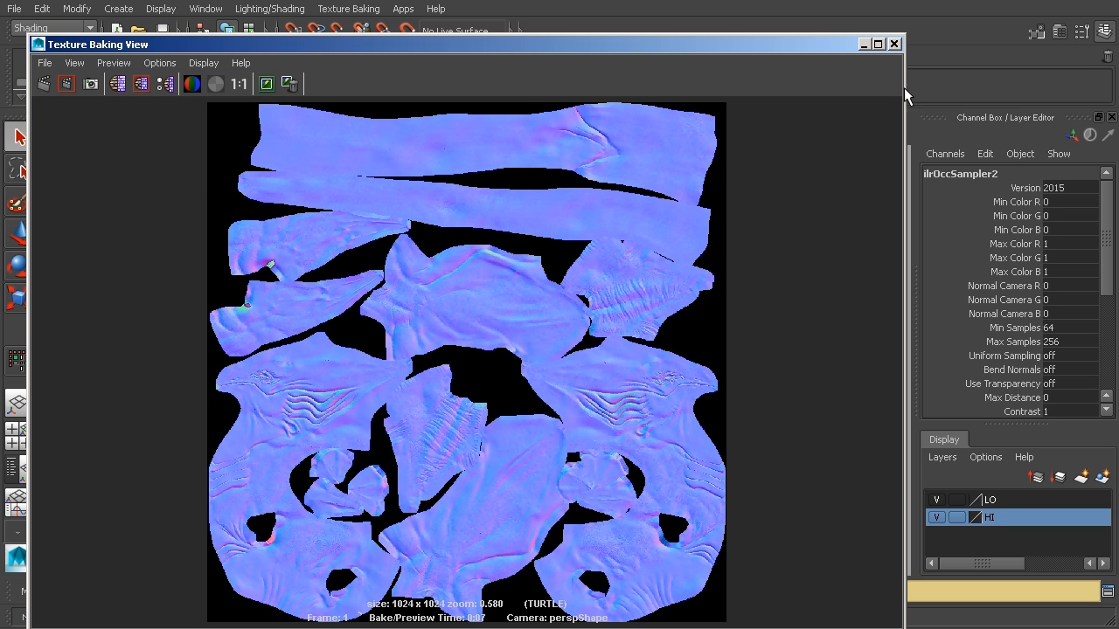
pyautogui.click(895, 44)
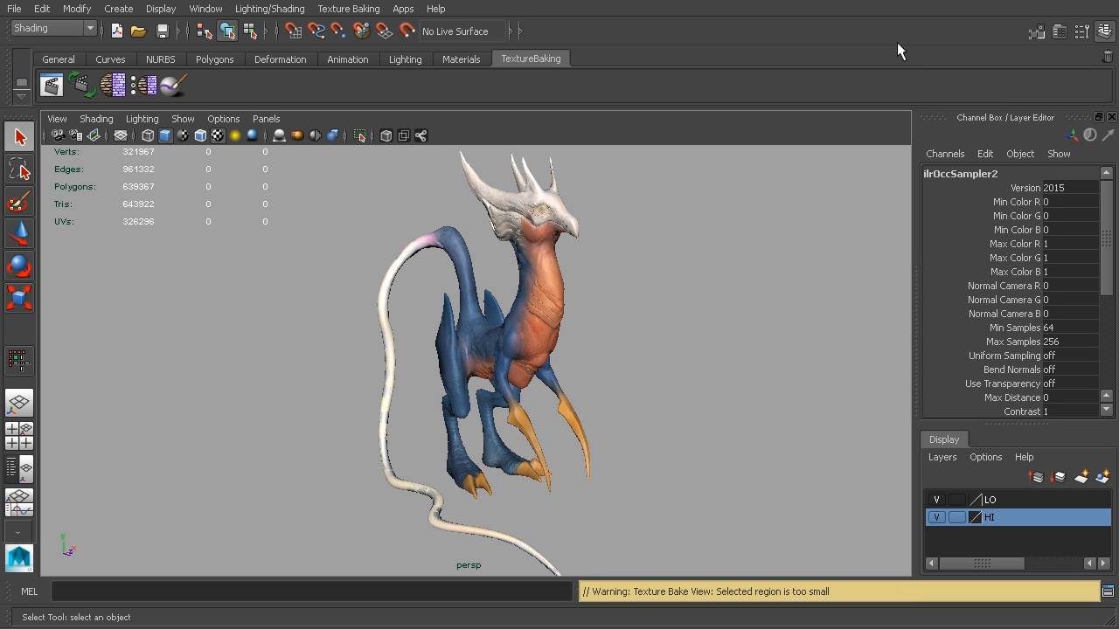
# Step: Hide the HI layer, select bird_lo, and connect a new File texture to the Bump Mapping of its phong1 material
pyautogui.click(937, 518)
pyautogui.click(549, 333)
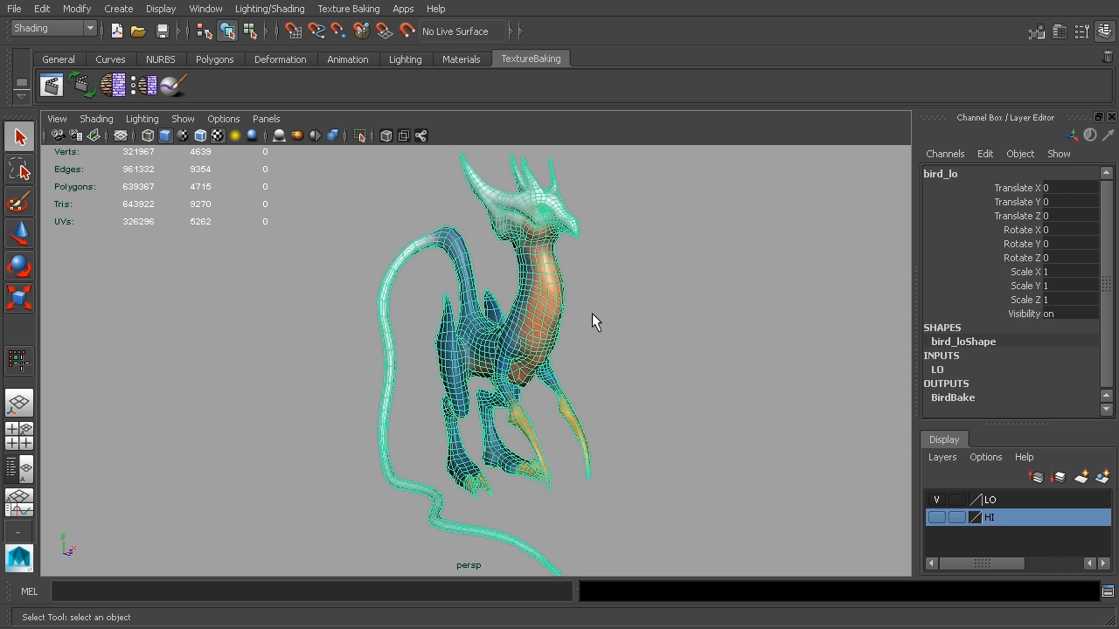
pyautogui.hotkey('ctrl', 'a')
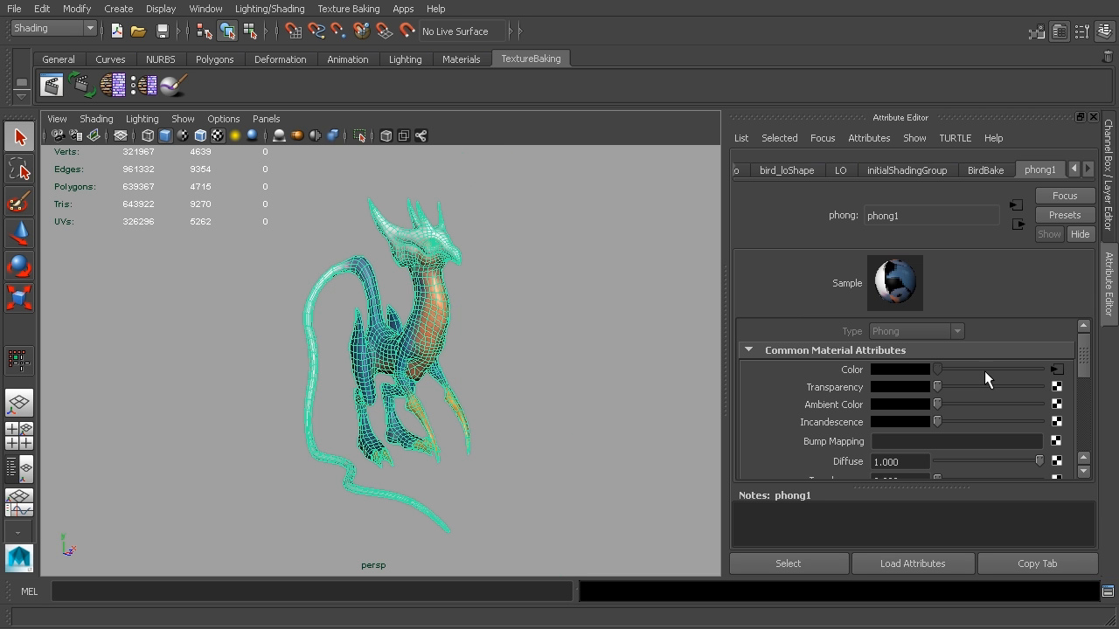
pyautogui.moveTo(1087, 357); pyautogui.dragTo(1085, 376)
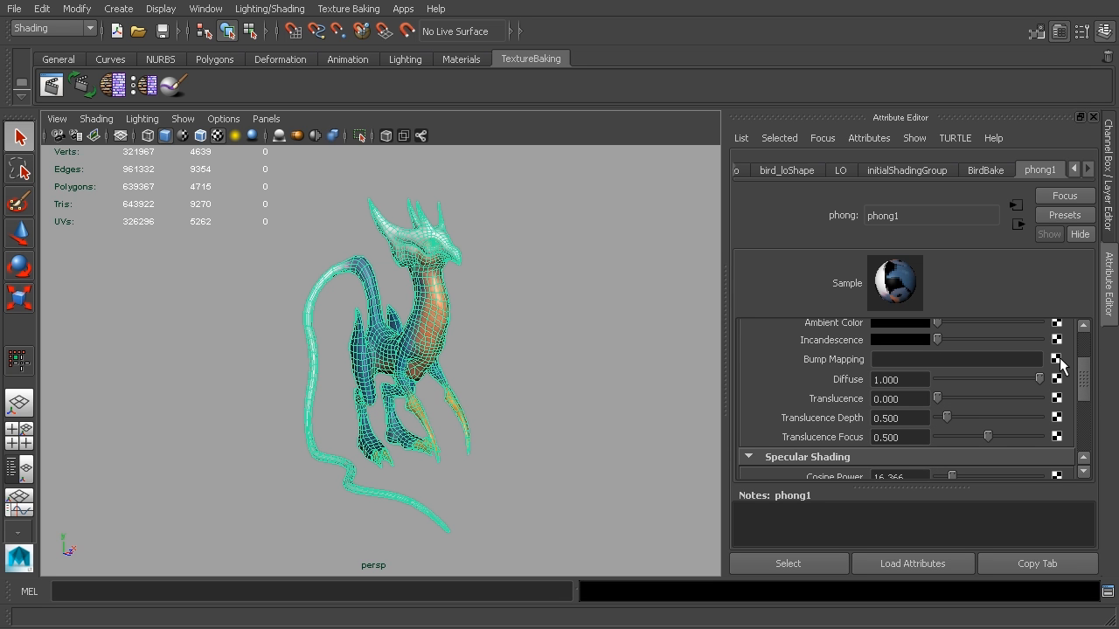
pyautogui.click(1057, 360)
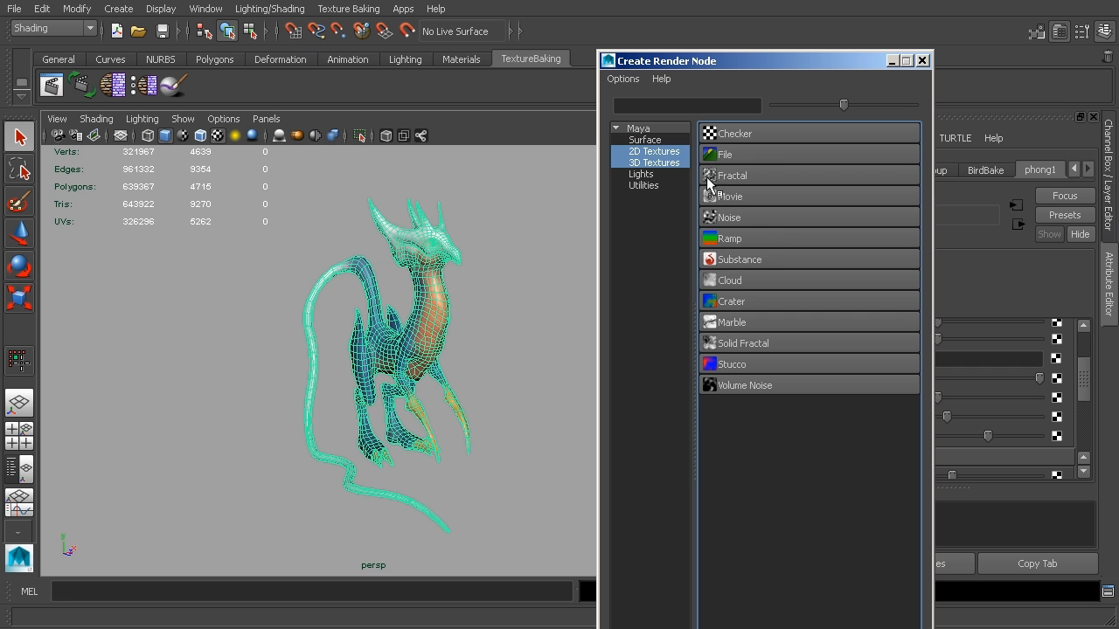
pyautogui.click(723, 158)
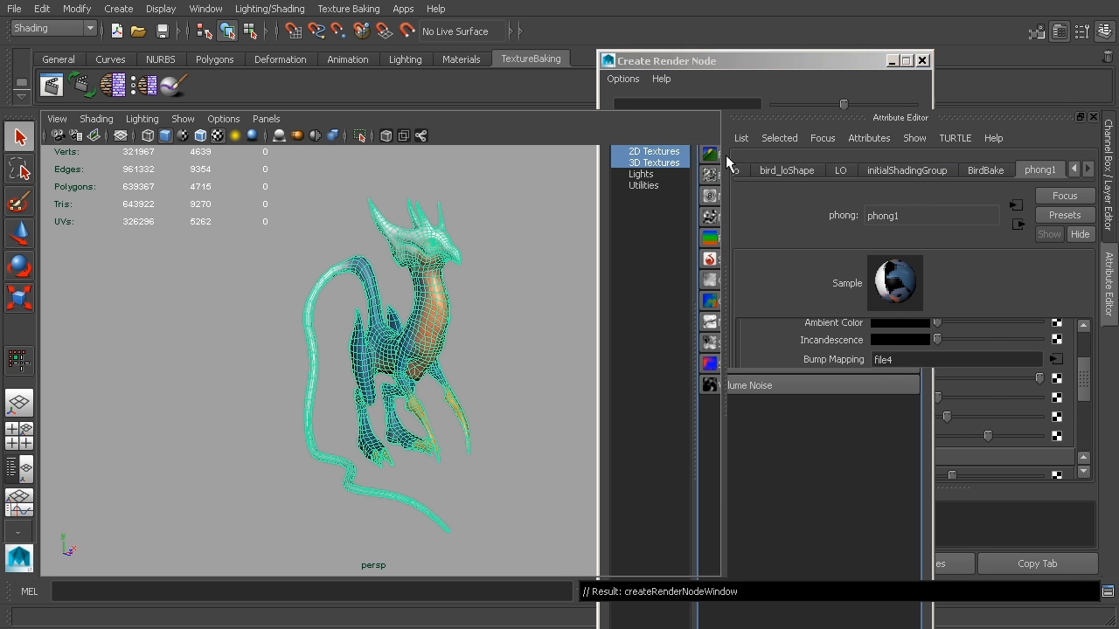
# Step: Set the bump node to use Tangent Space Normals and load baked_tpNormals_bird_loShape.tga into its file texture
pyautogui.click(941, 388)
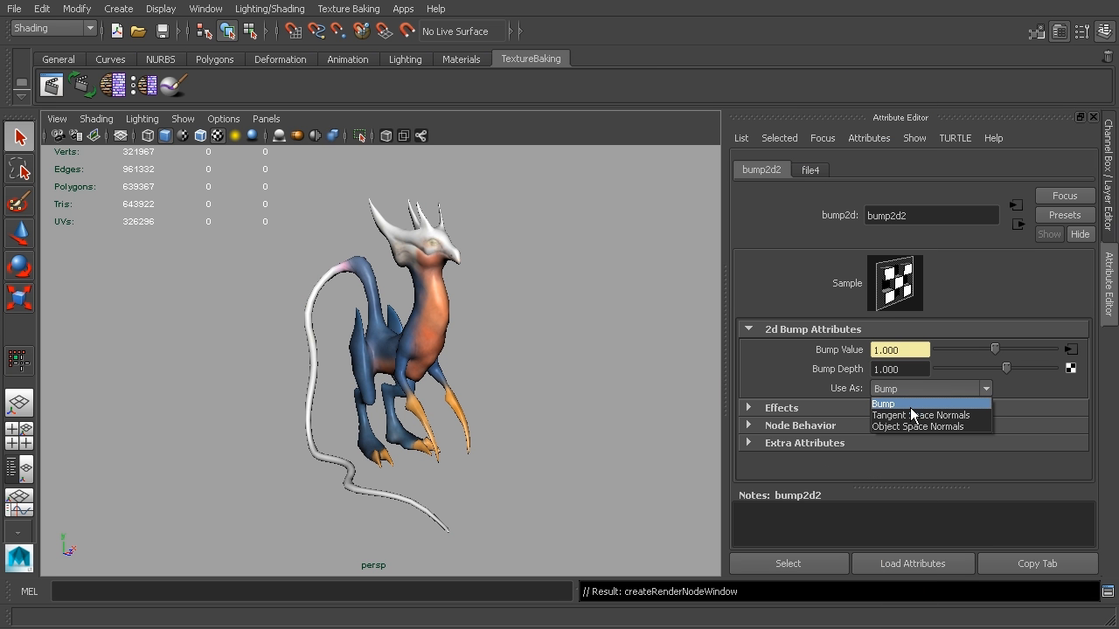
pyautogui.click(918, 416)
pyautogui.click(810, 172)
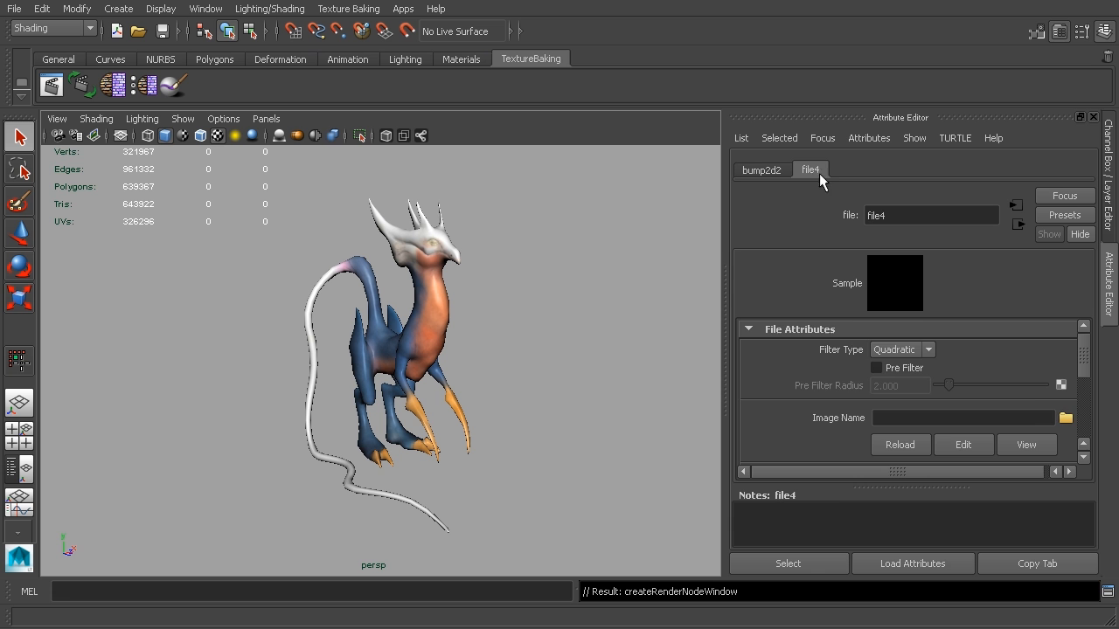
pyautogui.click(1066, 418)
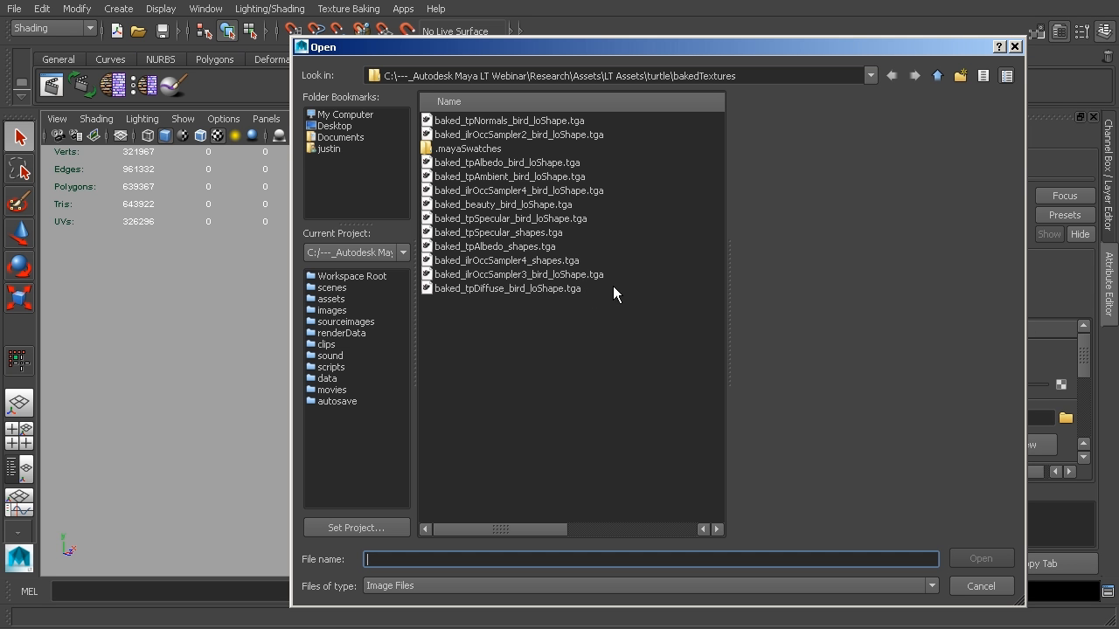
pyautogui.click(495, 121)
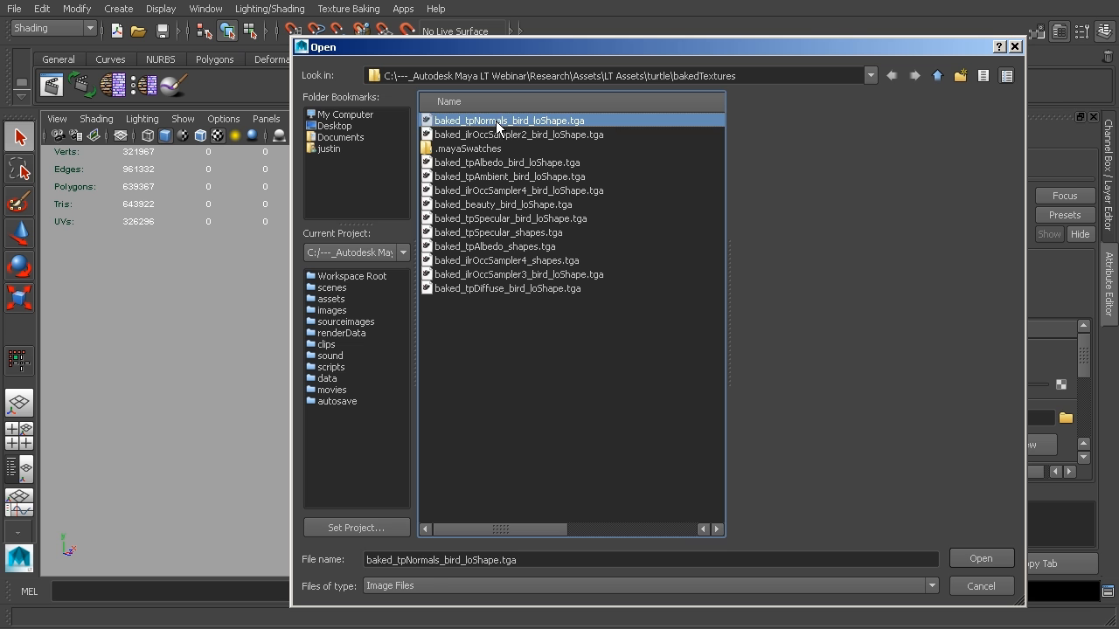
pyautogui.click(979, 559)
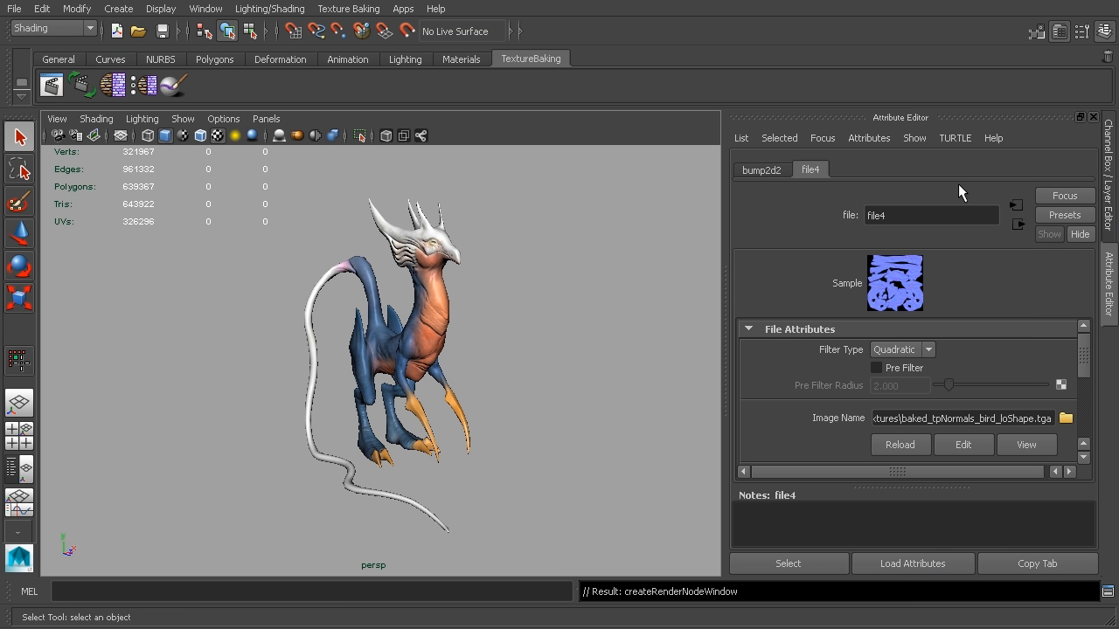
# Step: Bring back the Channel Box and select bird_lo to examine the normal-mapped low-resolution creature
pyautogui.click(1105, 129)
pyautogui.keyDown('alt'); pyautogui.moveTo(578, 300); pyautogui.dragTo(578, 426); pyautogui.keyUp('alt')
pyautogui.click(569, 320)
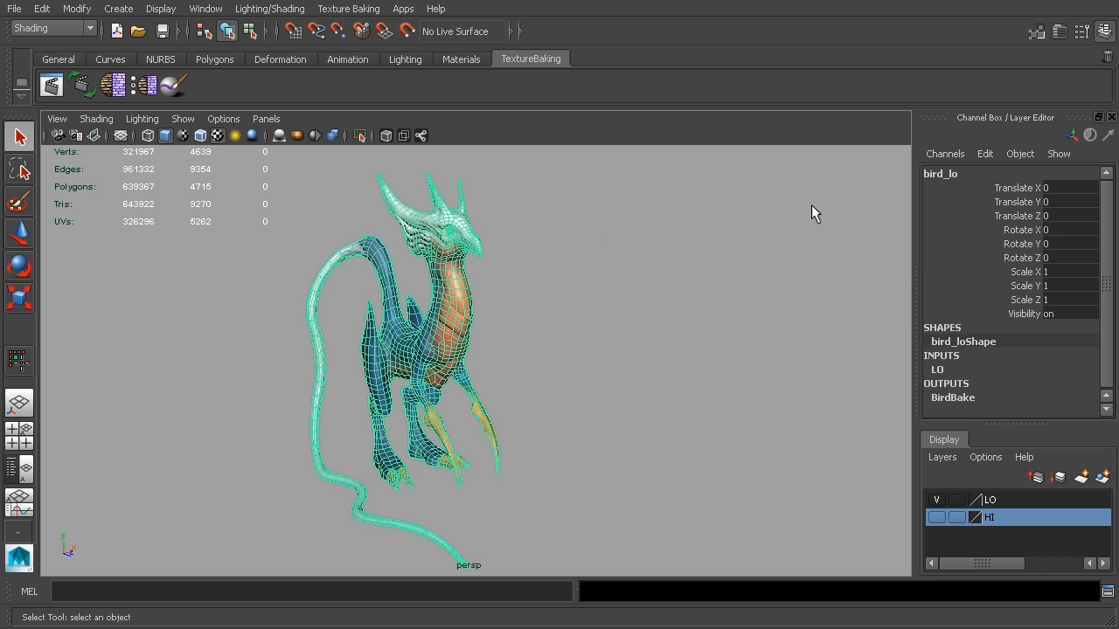
# Step: Switch to Windows Media Player, view the gk_death and gameplay_30FPS videos, and close each one
pyautogui.moveTo(1118, 80); pyautogui.dragTo(451, 57)
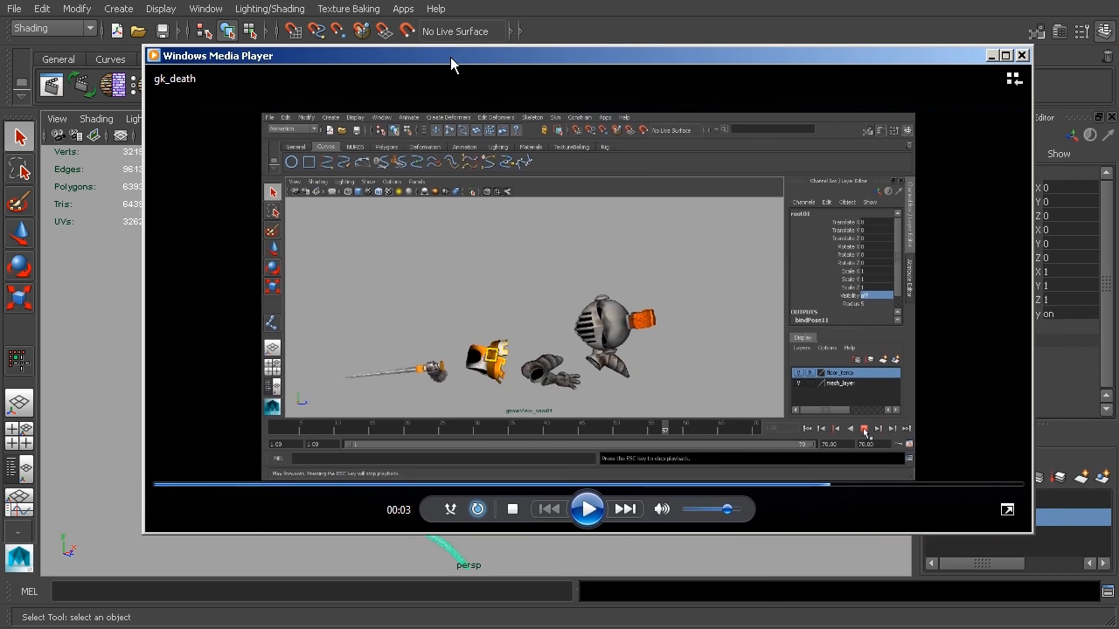
pyautogui.click(597, 510)
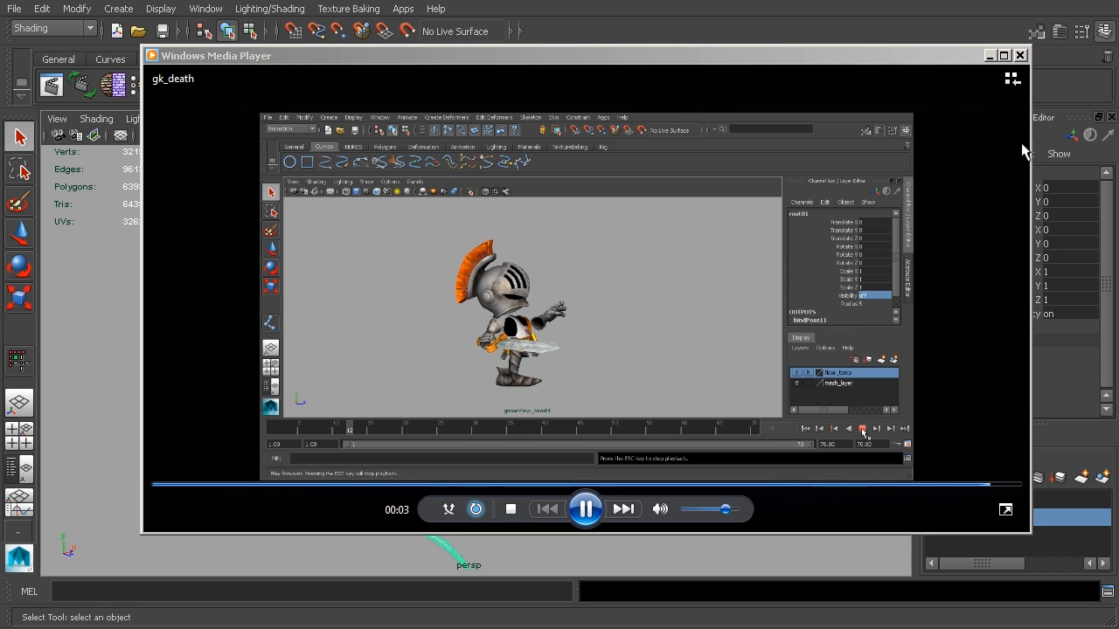
pyautogui.click(1020, 55)
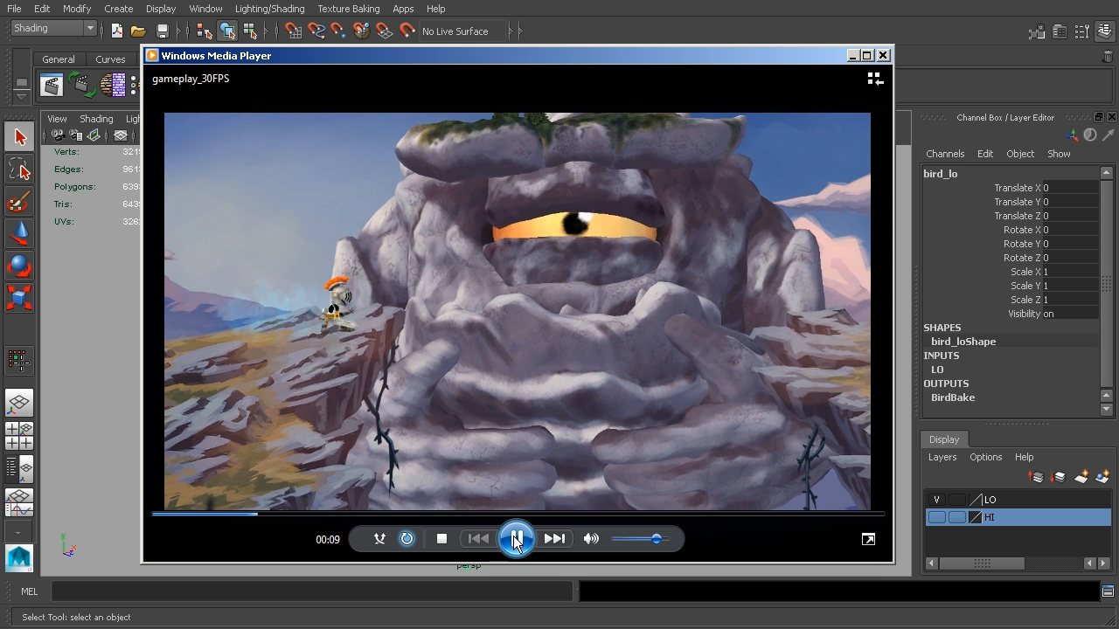
pyautogui.click(516, 540)
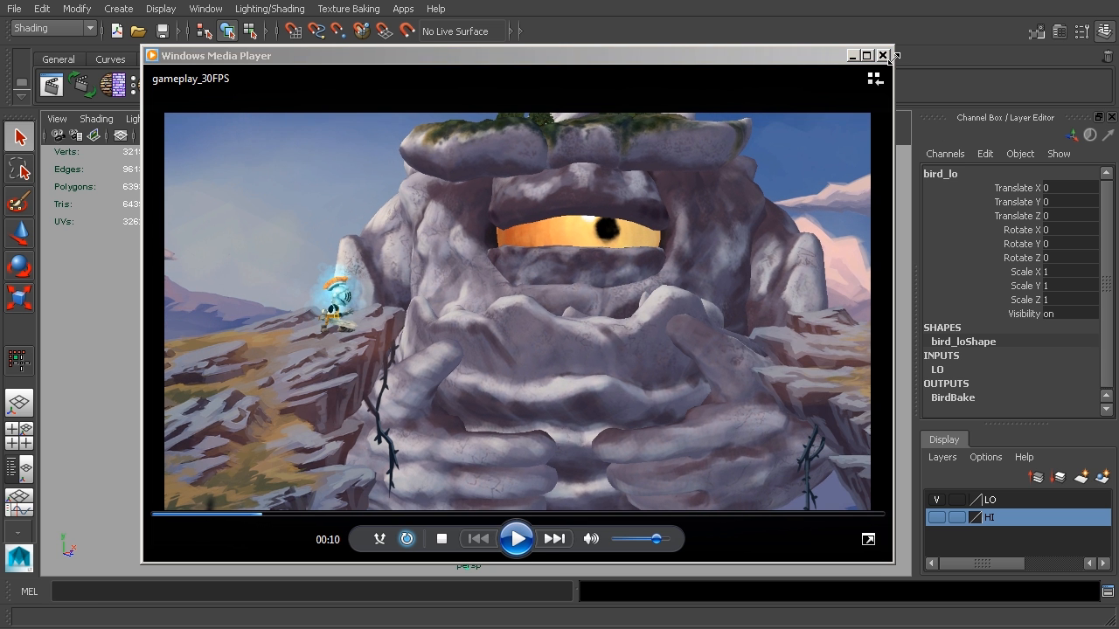
pyautogui.click(883, 55)
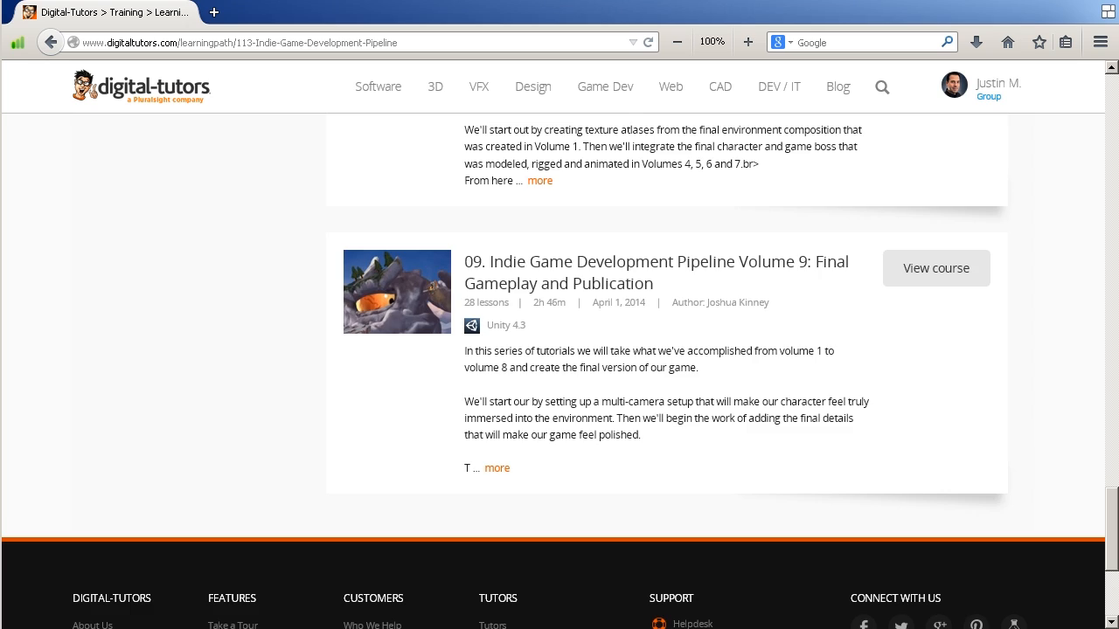
# Step: Switch to the web browser and review the course list of the Indie Game Development Pipeline learning path on Digital-Tutors
pyautogui.scroll(12, 841, 347)
pyautogui.moveTo(1107, 346); pyautogui.dragTo(1092, 190)
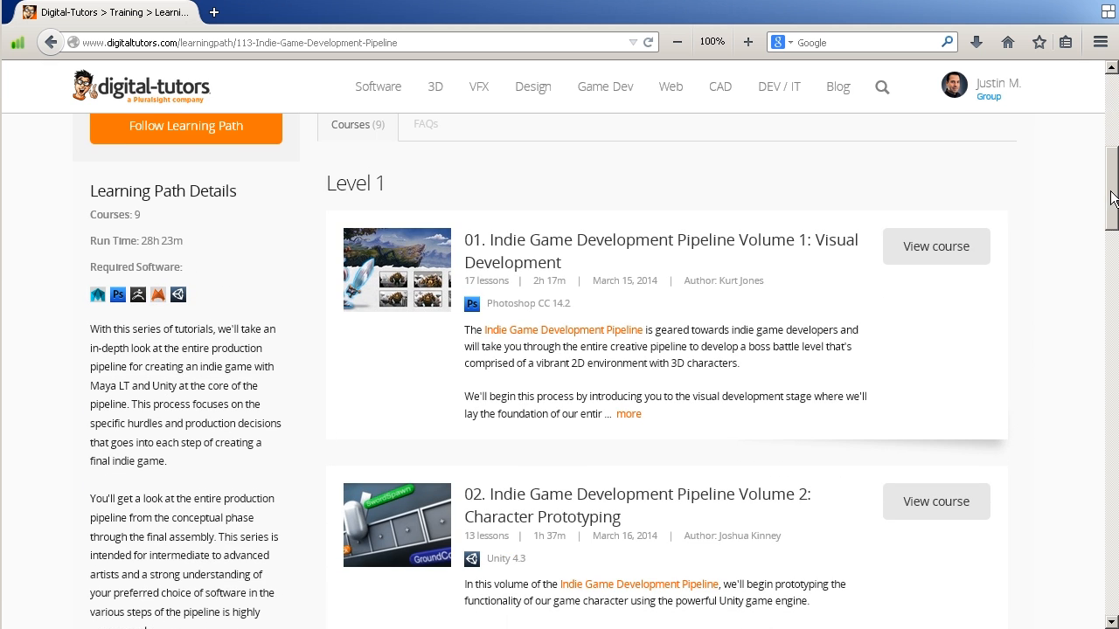
pyautogui.scroll(-1, 537, 246)
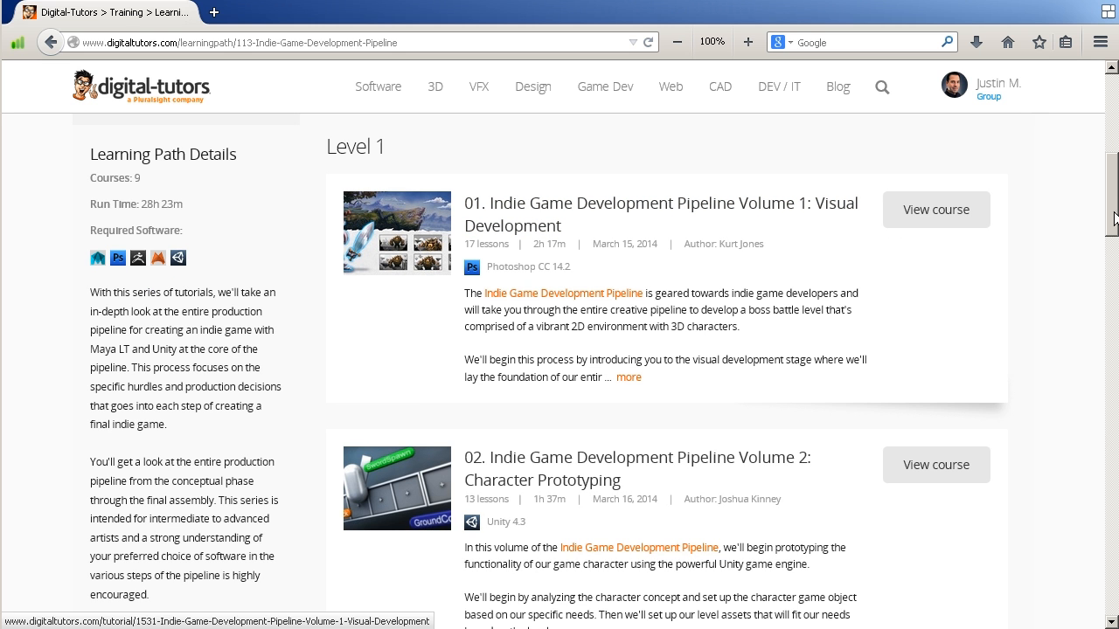
pyautogui.moveTo(1111, 189); pyautogui.dragTo(1114, 522)
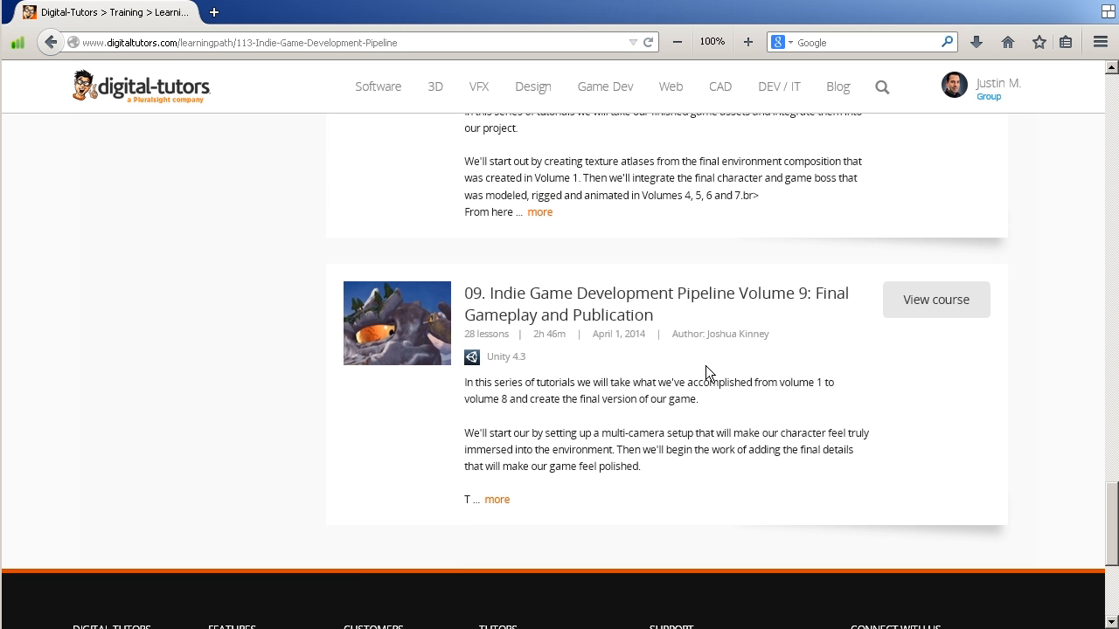
pyautogui.moveTo(1112, 519); pyautogui.dragTo(1104, 204)
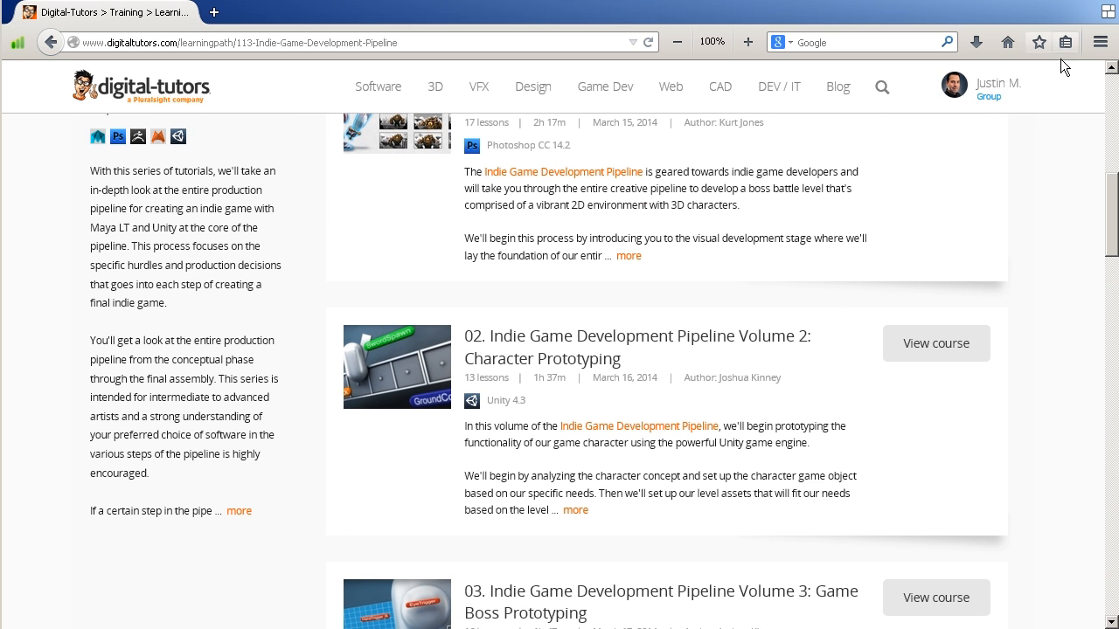